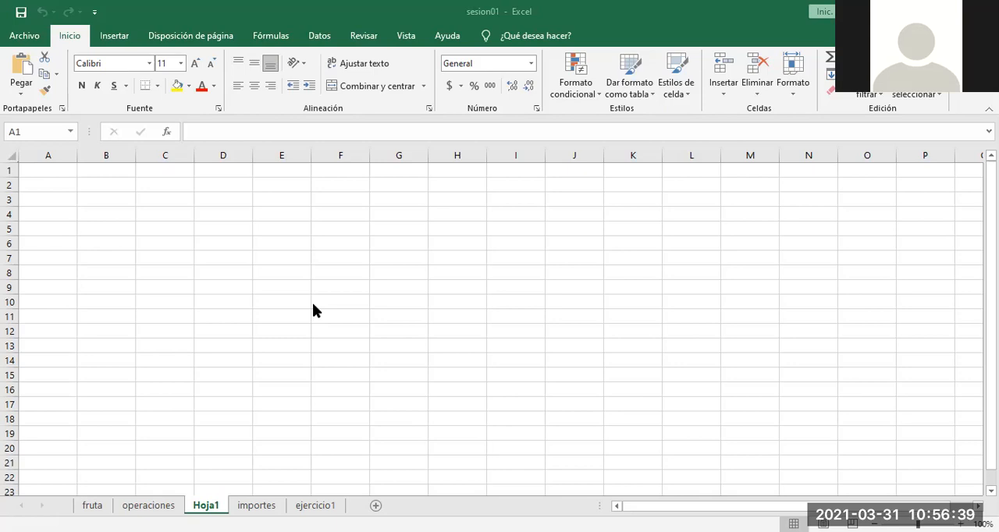
Step: Select several cells across the blank sheet and examine the cell reference shown for each one
click(181, 227)
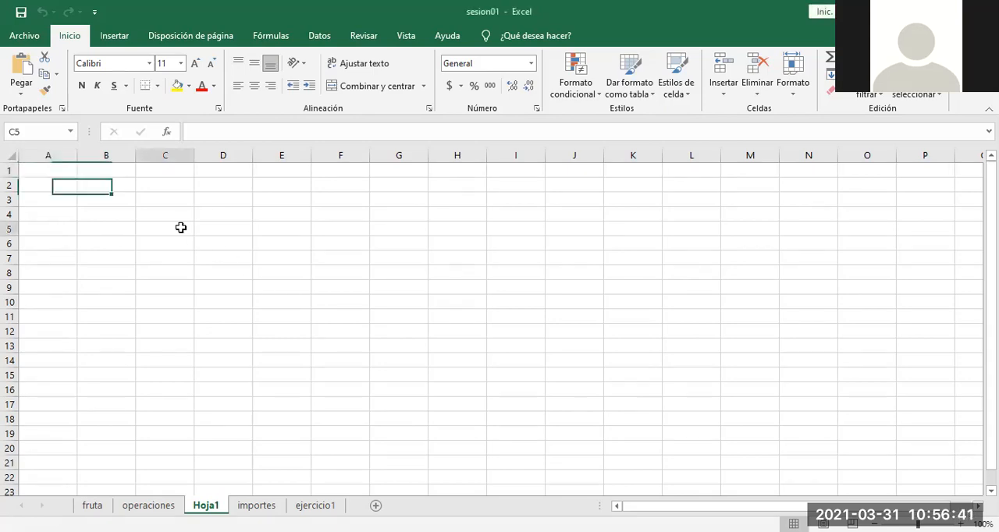
click(293, 232)
click(234, 271)
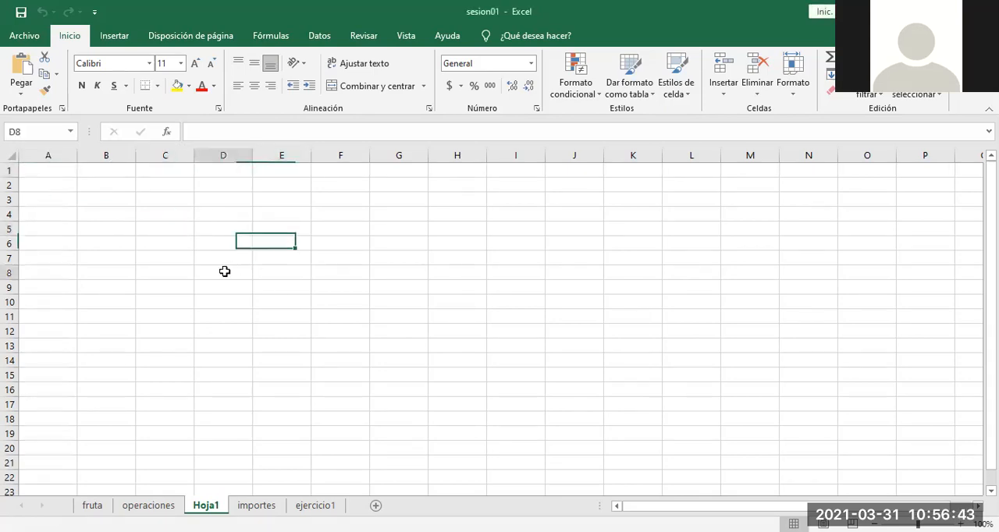
click(354, 223)
click(171, 201)
click(170, 271)
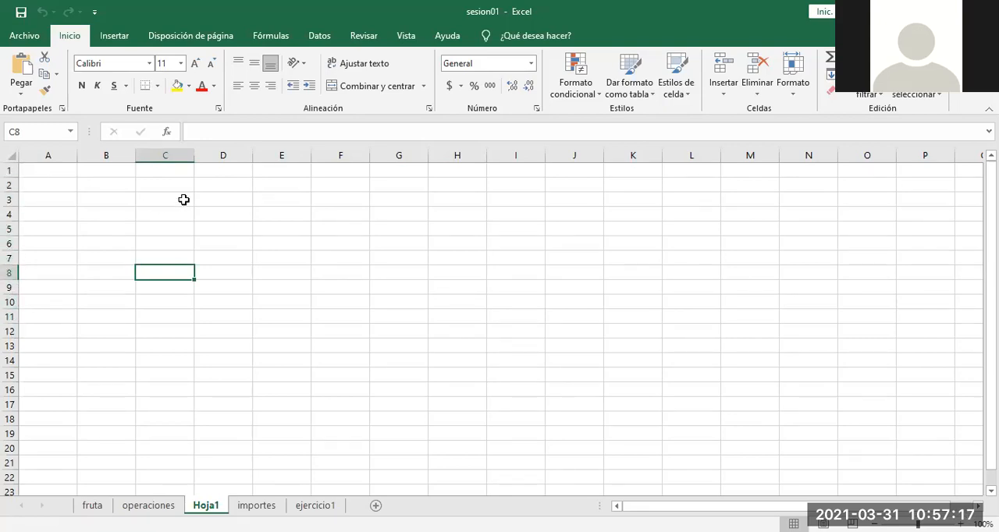
click(291, 242)
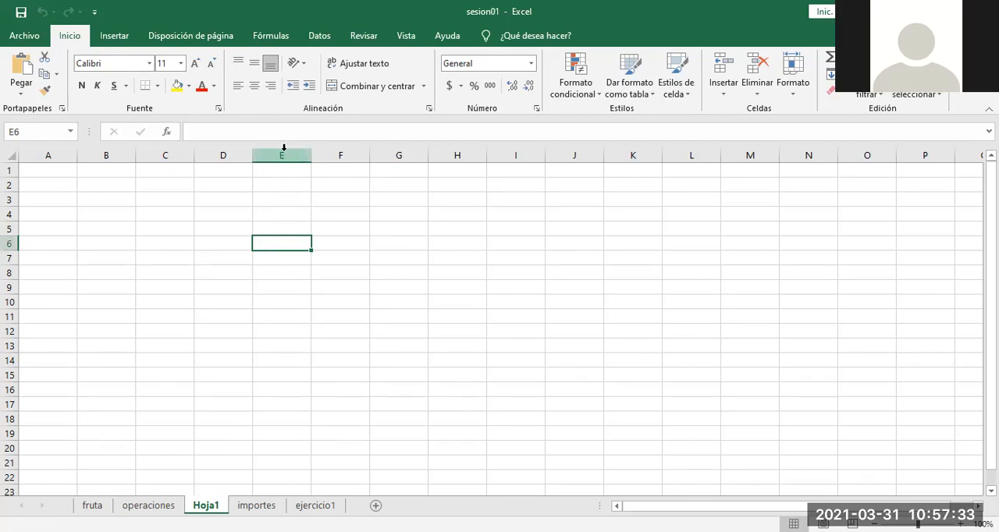
click(199, 306)
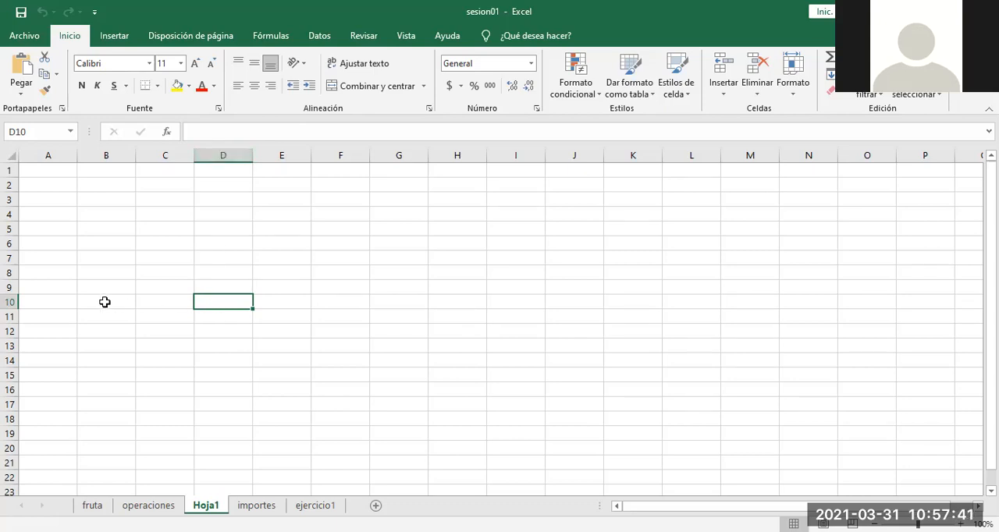
click(407, 288)
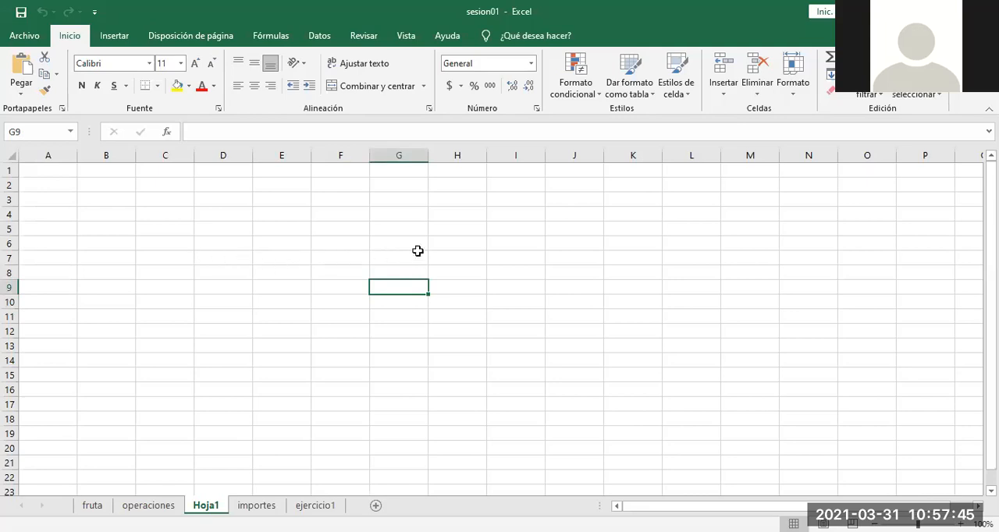
click(173, 234)
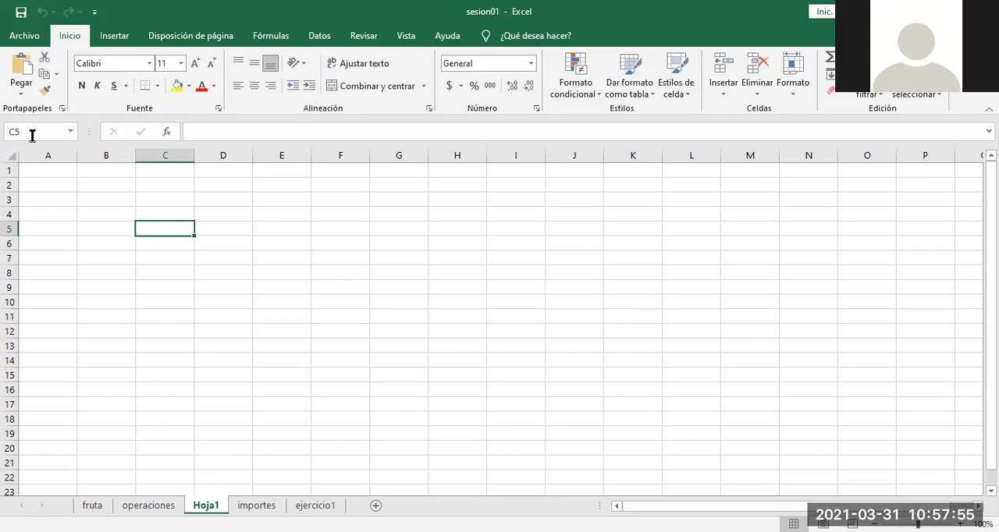
click(268, 267)
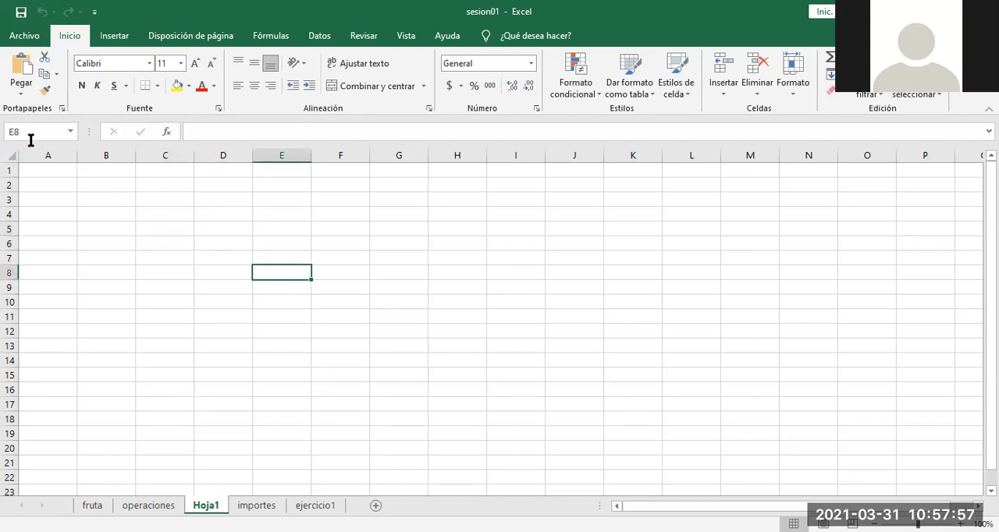
click(197, 332)
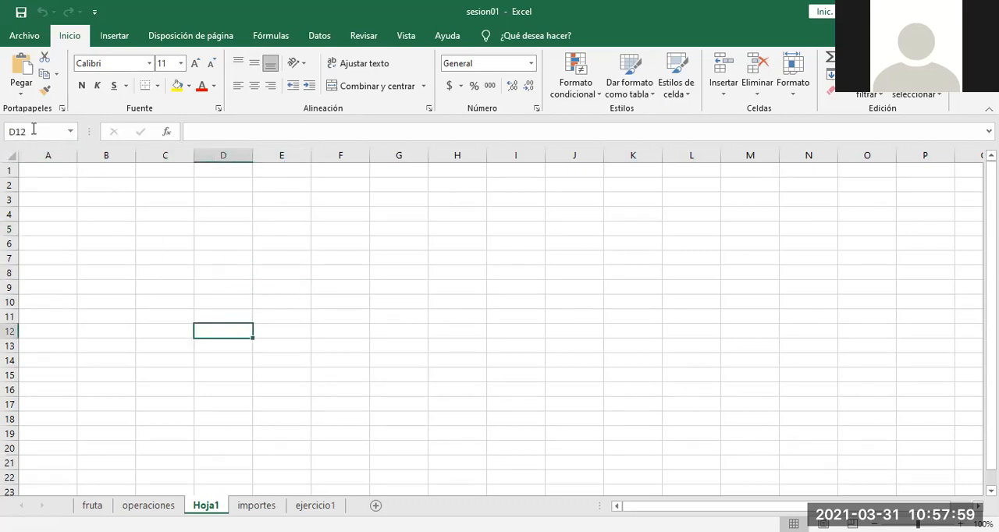
click(390, 207)
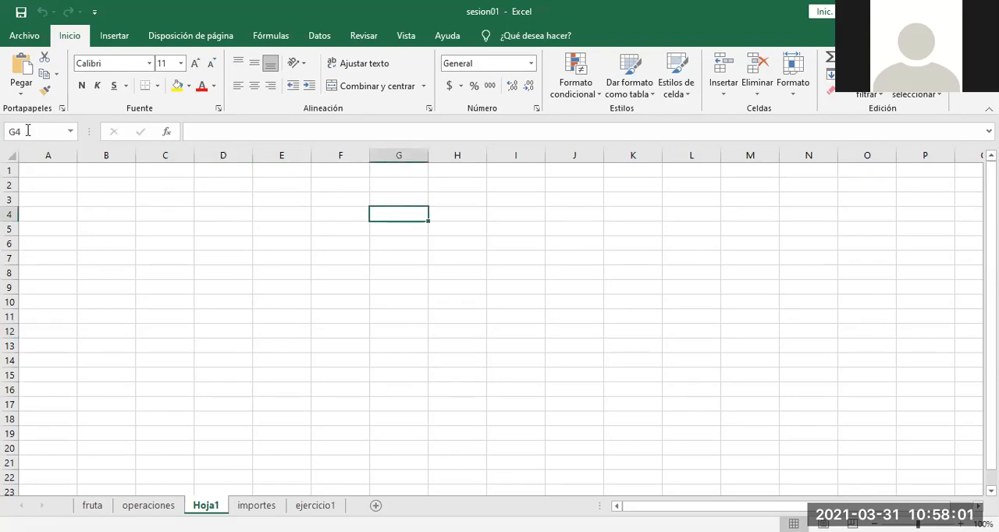
click(156, 269)
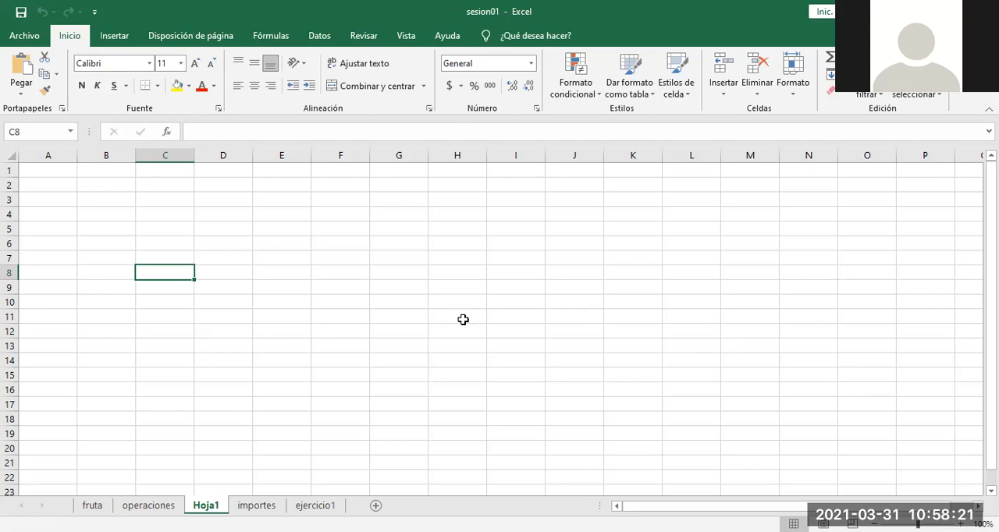
click(700, 8)
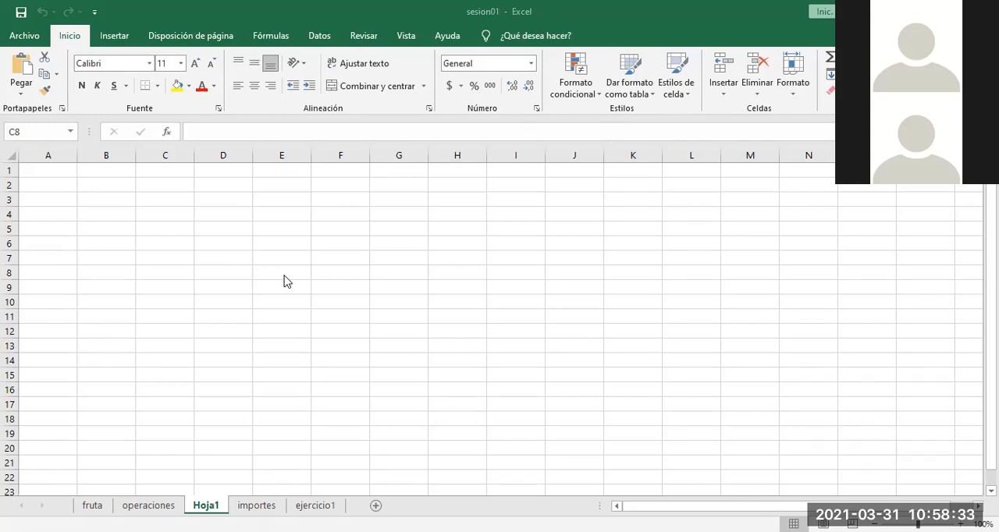
click(223, 256)
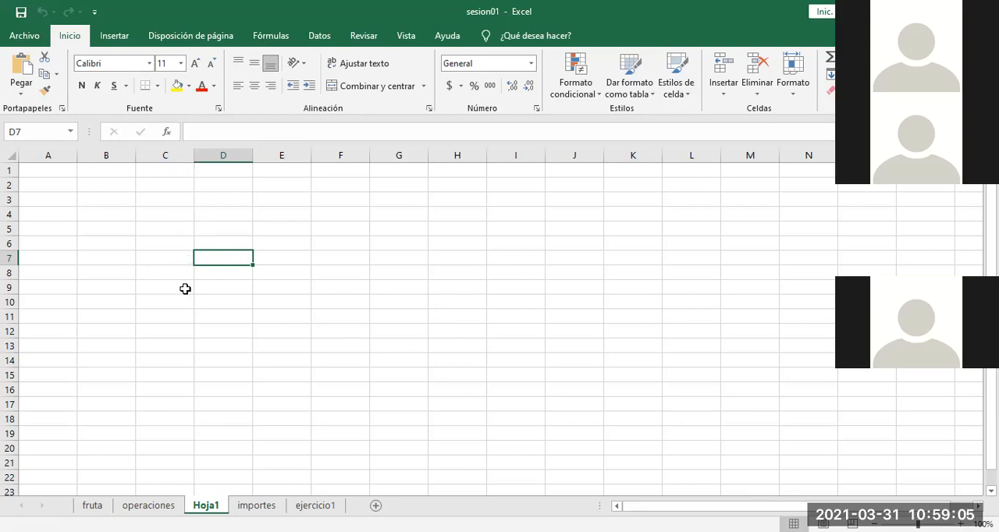
click(324, 275)
click(450, 242)
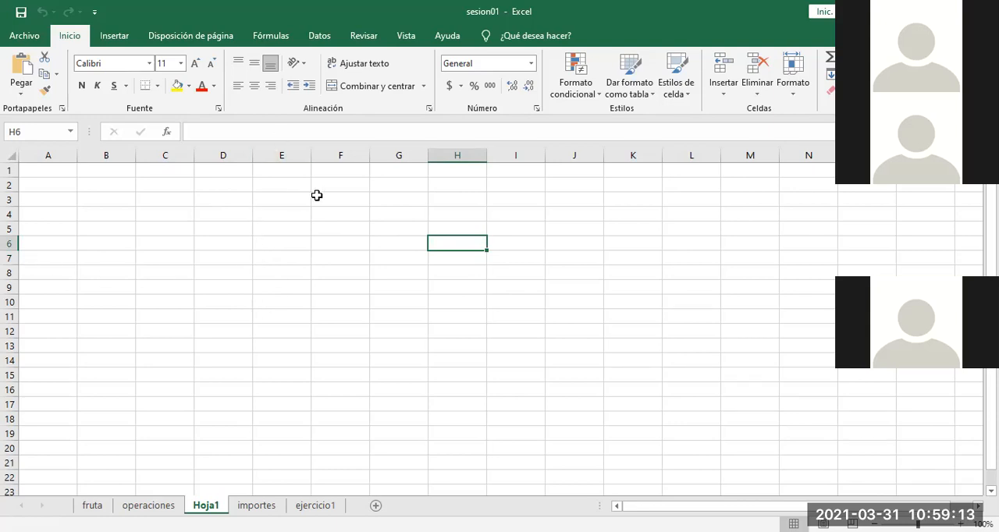
click(282, 238)
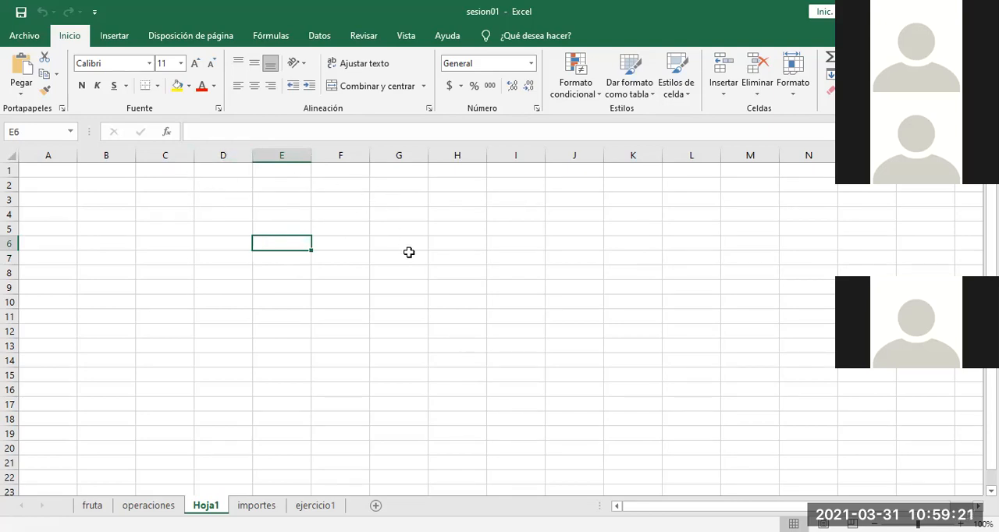
click(340, 286)
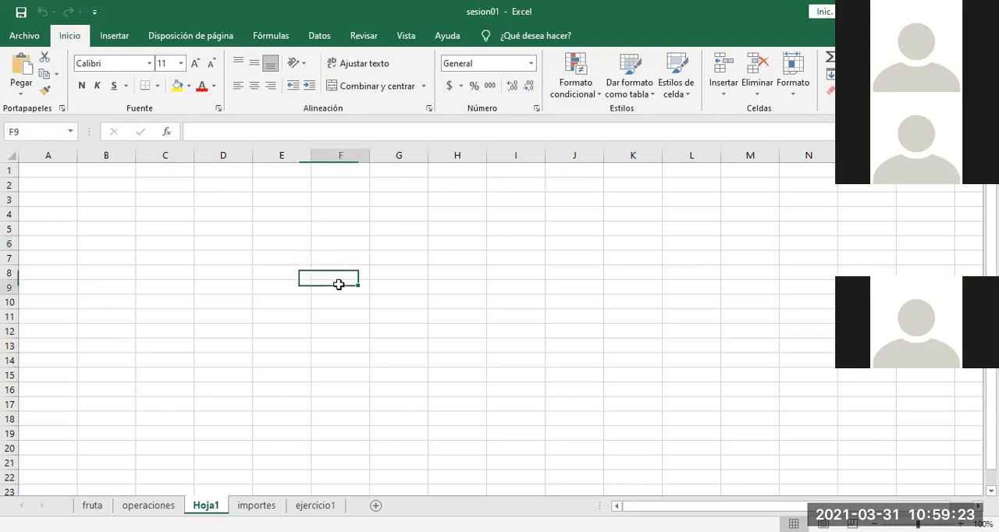
Step: Enter the text "hola" in cell D6
click(236, 243)
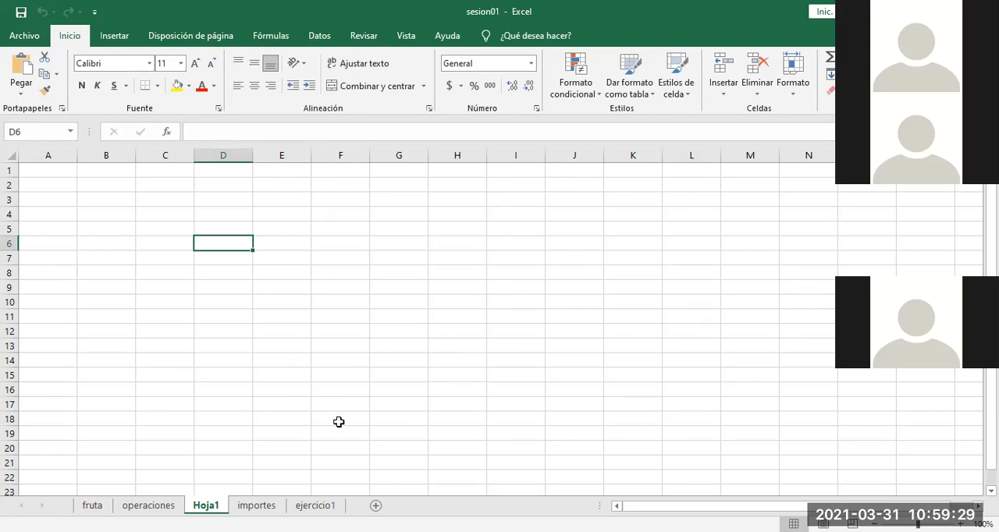
text(hola)
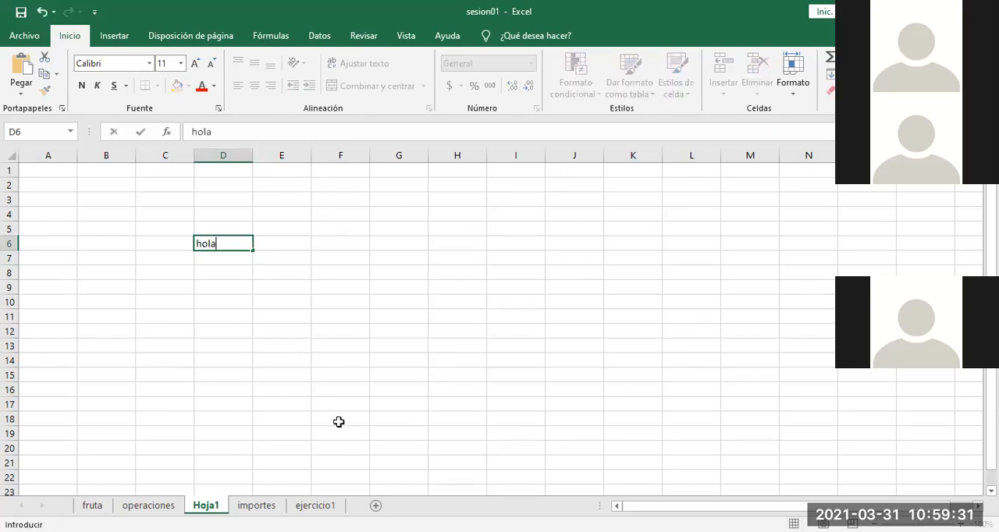
click(326, 379)
Step: Preview how the sheet with the single text entry would print, and return to the worksheet
click(234, 243)
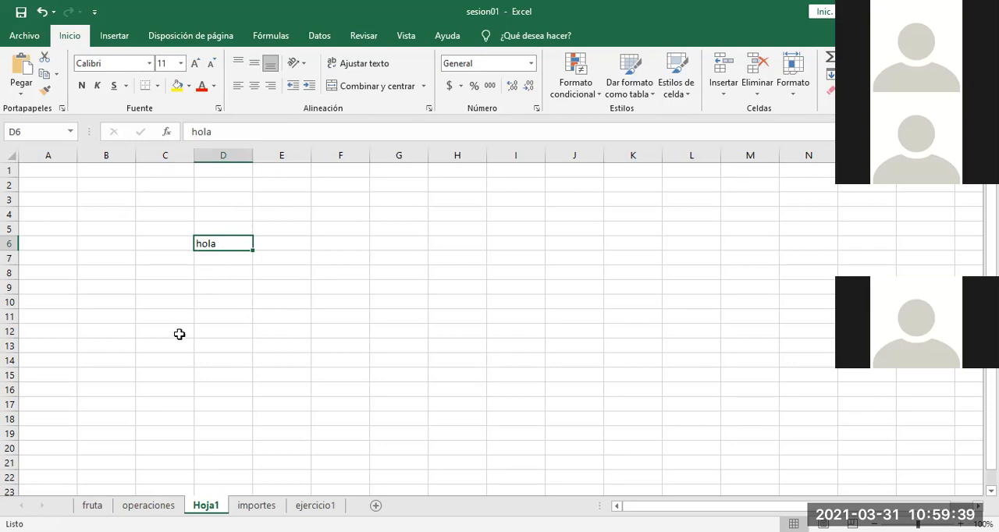
key(ctrl+p)
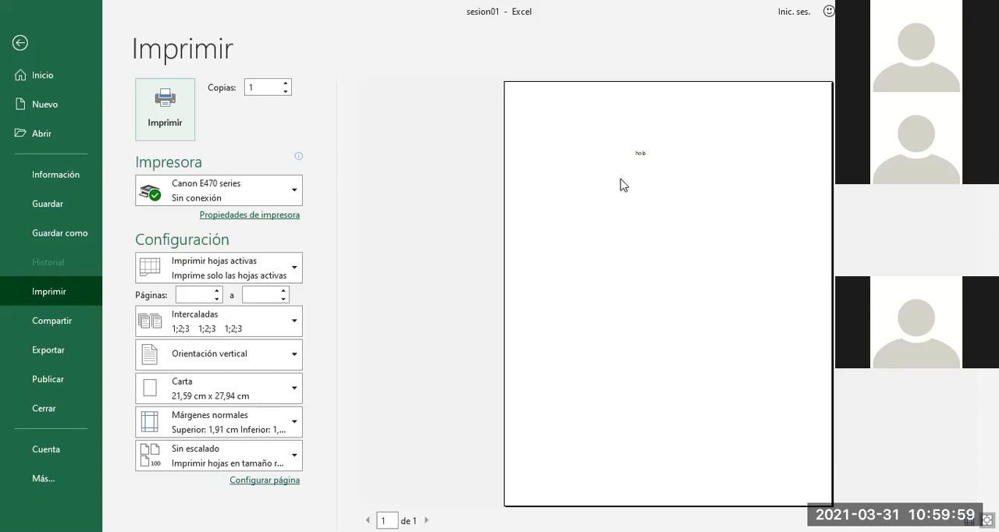
key(Escape)
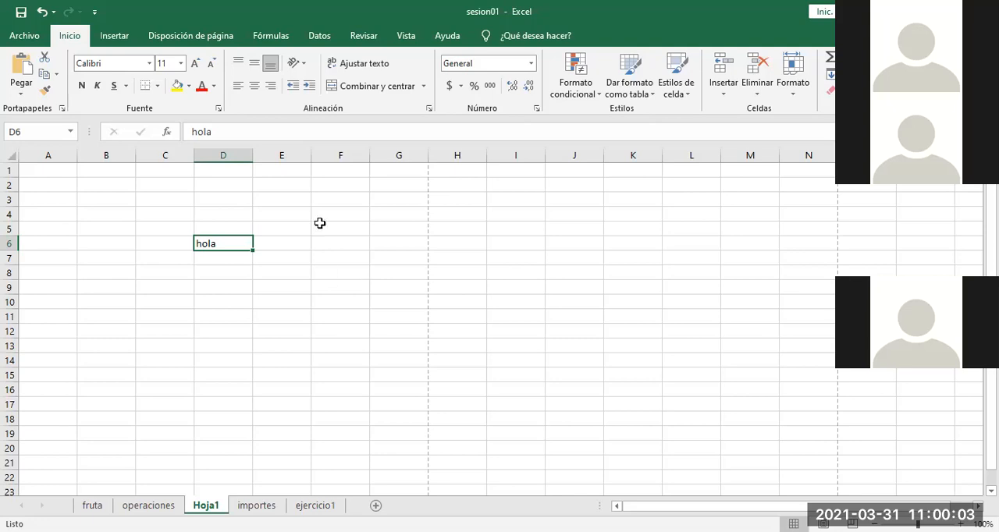
click(113, 244)
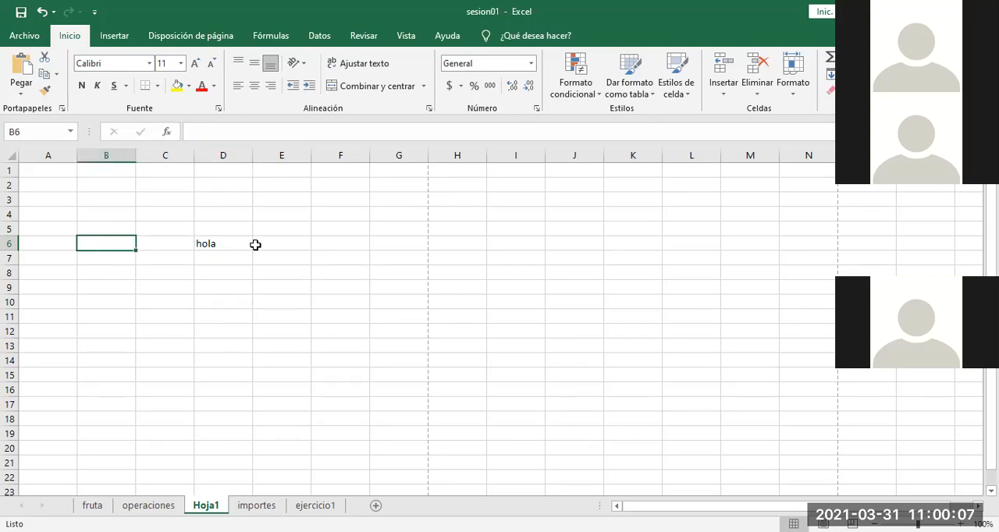
click(335, 243)
Step: Enter a number series starting 1, 2, 3 from cell B6 and extend it down to 11 in B16
click(110, 243)
text(1)
key(Return)
text(2)
key(Return)
text(3)
key(Return)
click(121, 243)
drag(121, 243, 146, 390)
click(129, 245)
click(223, 389)
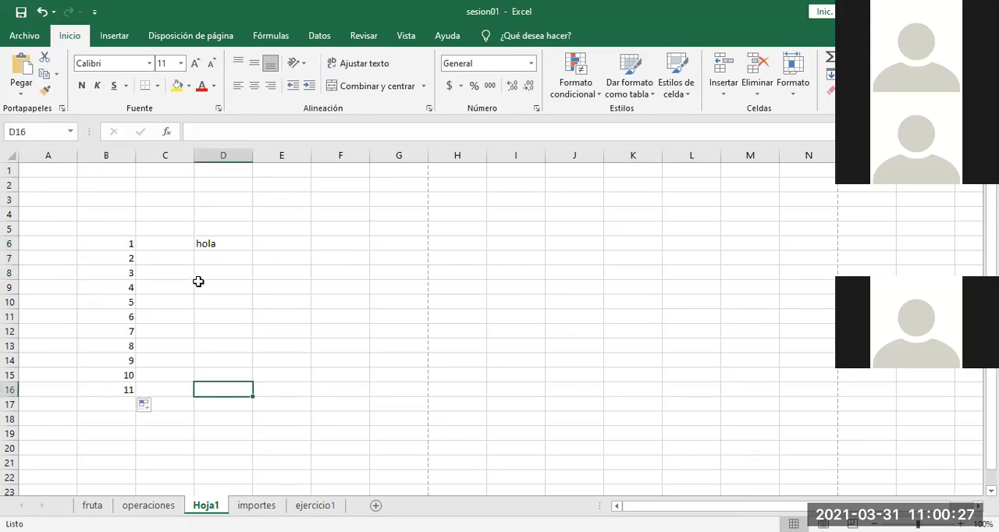
click(112, 243)
drag(111, 242, 167, 394)
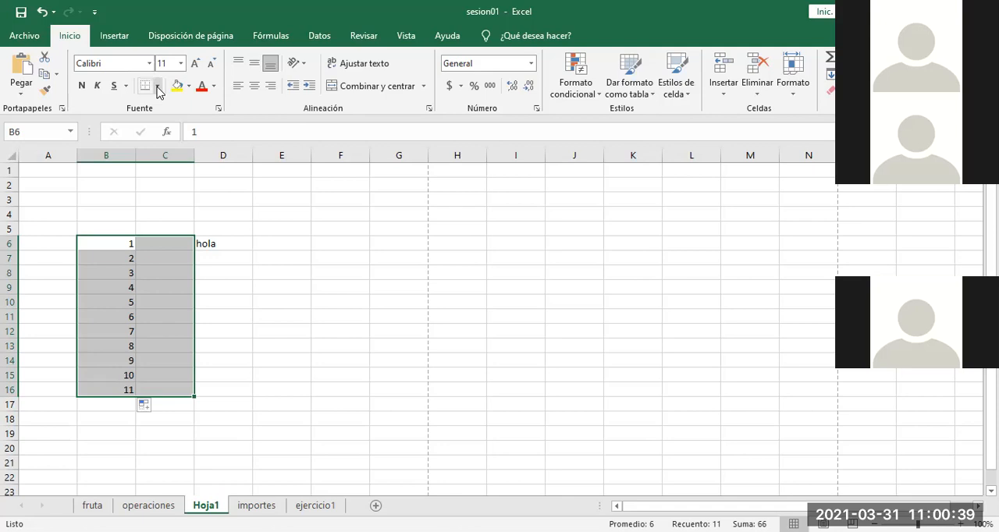
click(158, 89)
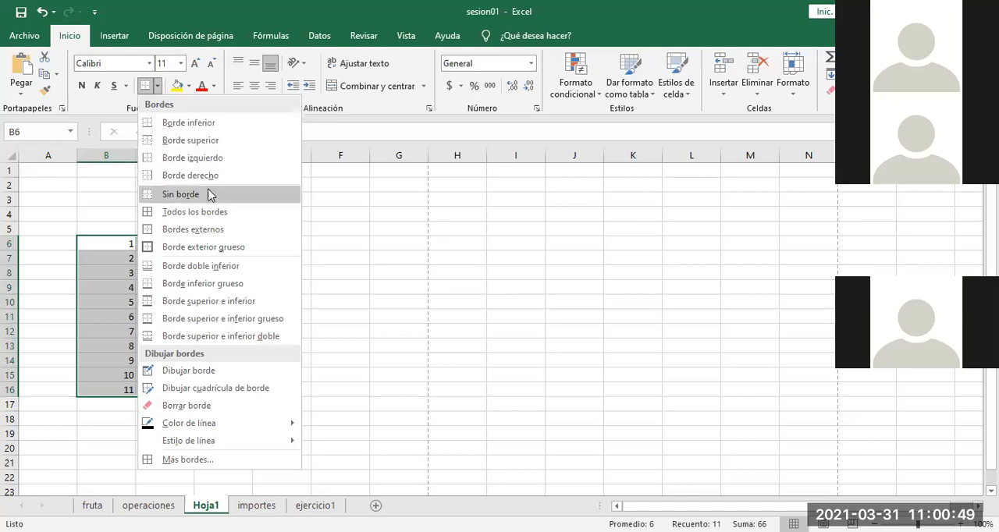
click(367, 264)
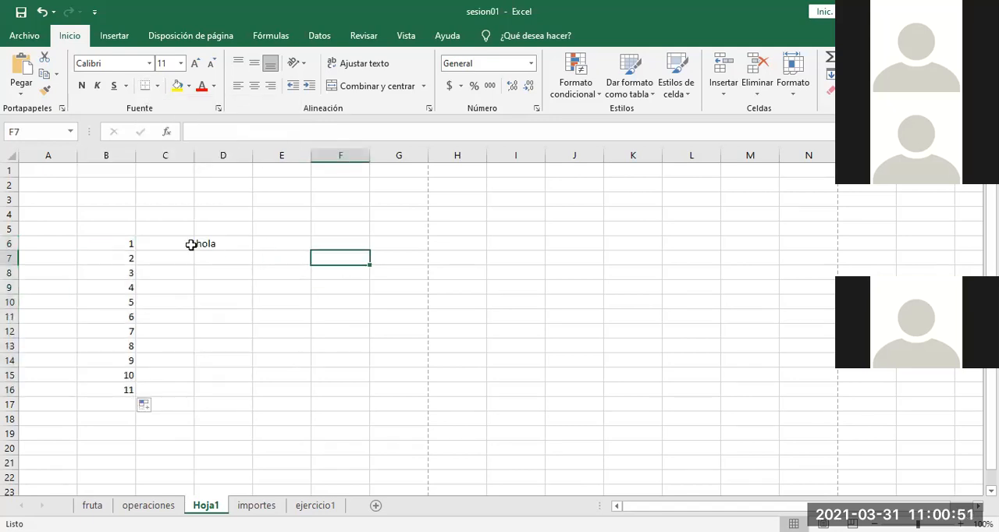
Step: Apply a top border (Borde superior) to cells B6:D6
drag(104, 240, 236, 243)
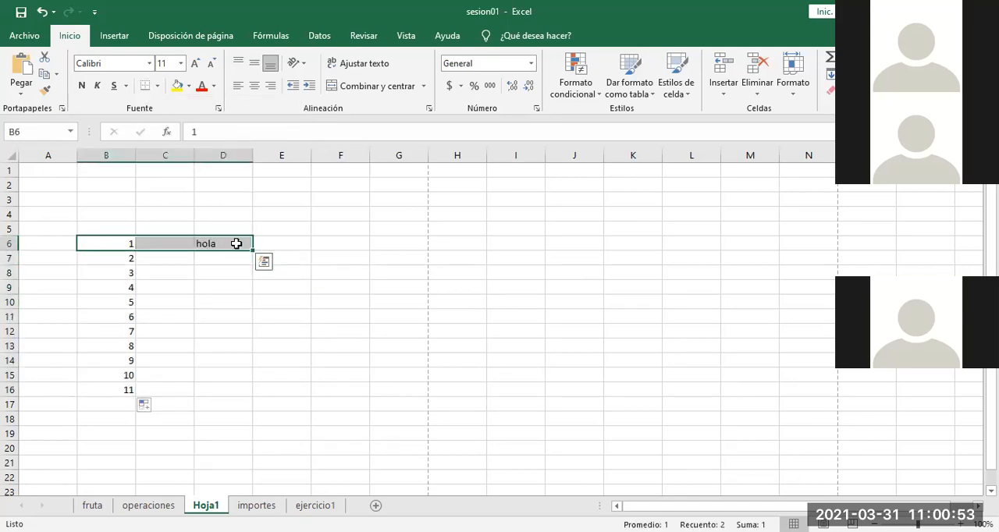
click(234, 243)
click(107, 245)
drag(107, 244, 226, 245)
click(158, 85)
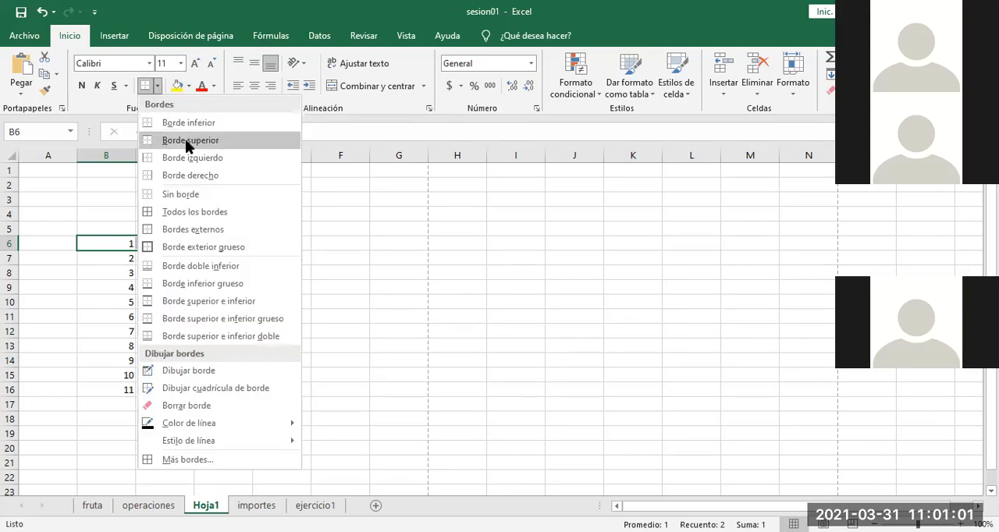
click(187, 142)
click(316, 305)
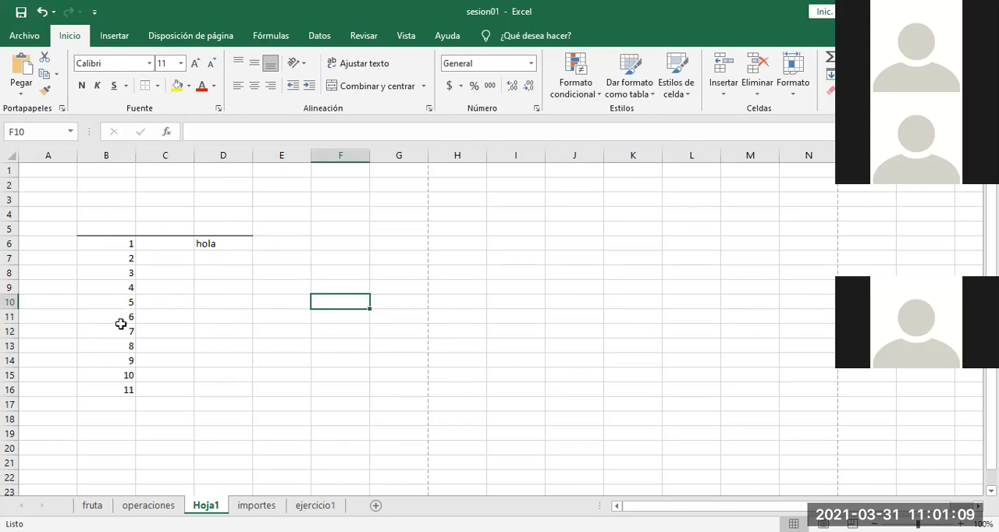
Step: Apply all borders (Todos los bordes) to cells B12:B16
drag(121, 331, 121, 390)
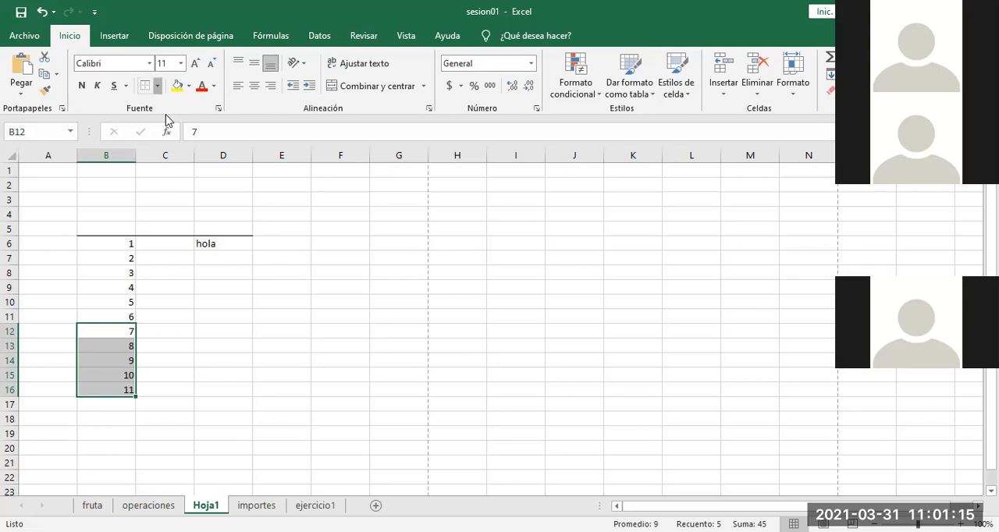
click(157, 85)
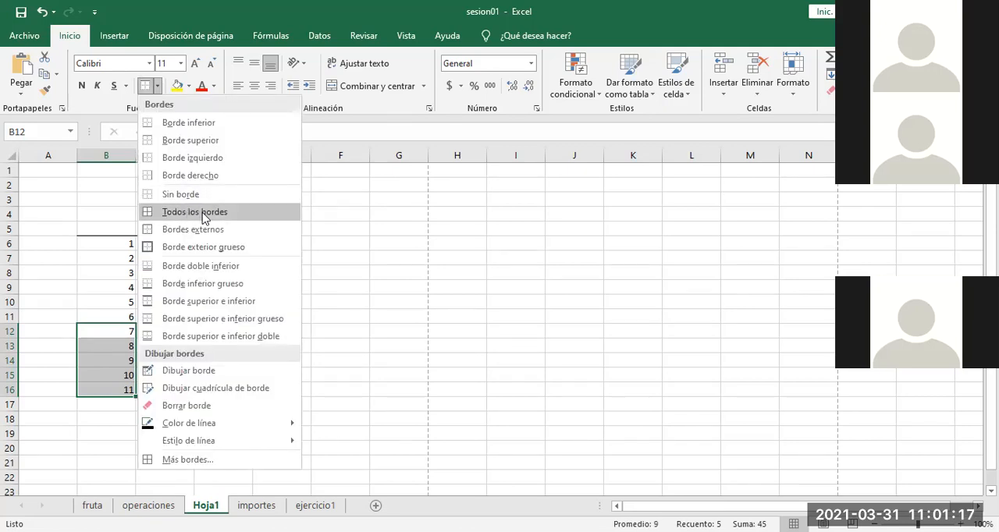
click(203, 219)
click(260, 304)
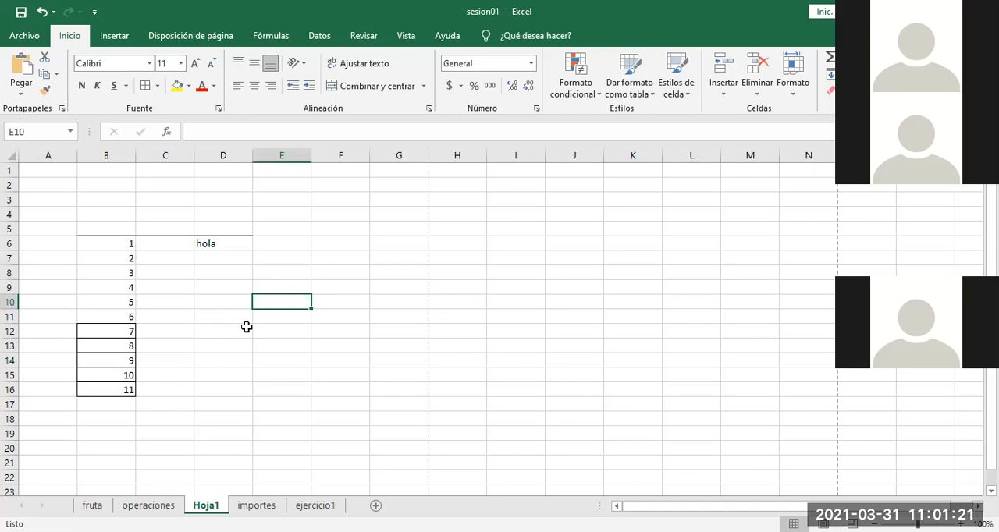
Step: Preview how the sheet with the bordered cells would print
key(ctrl+p)
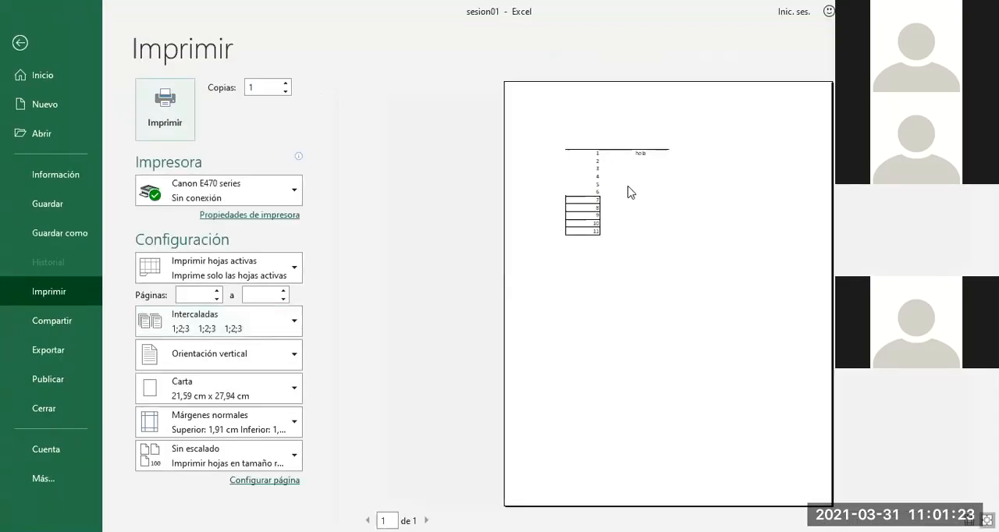
click(629, 192)
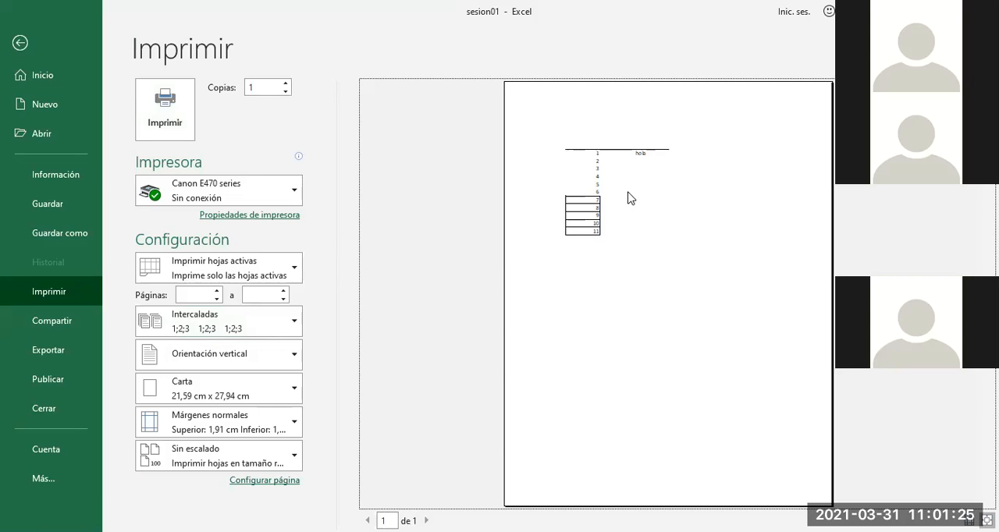
Step: Enlarge the print preview to examine the bordered cells, and return to the sheet
click(630, 197)
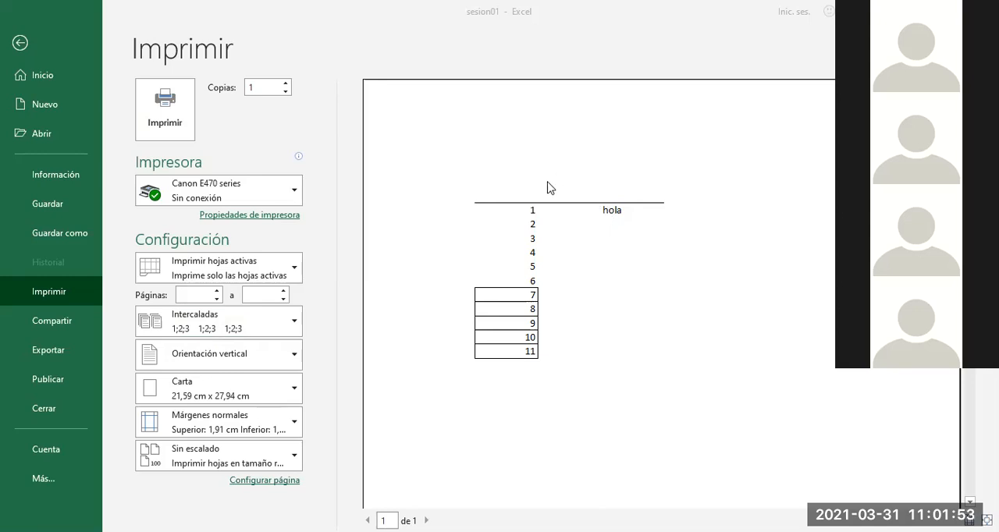
key(Escape)
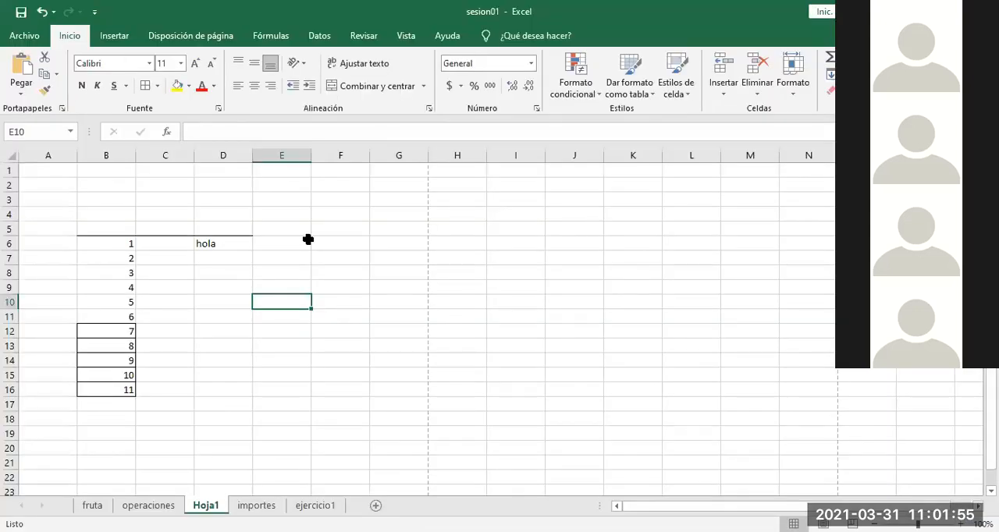
Step: Apply all borders (Todos los bordes) to the range A1:G94
click(48, 175)
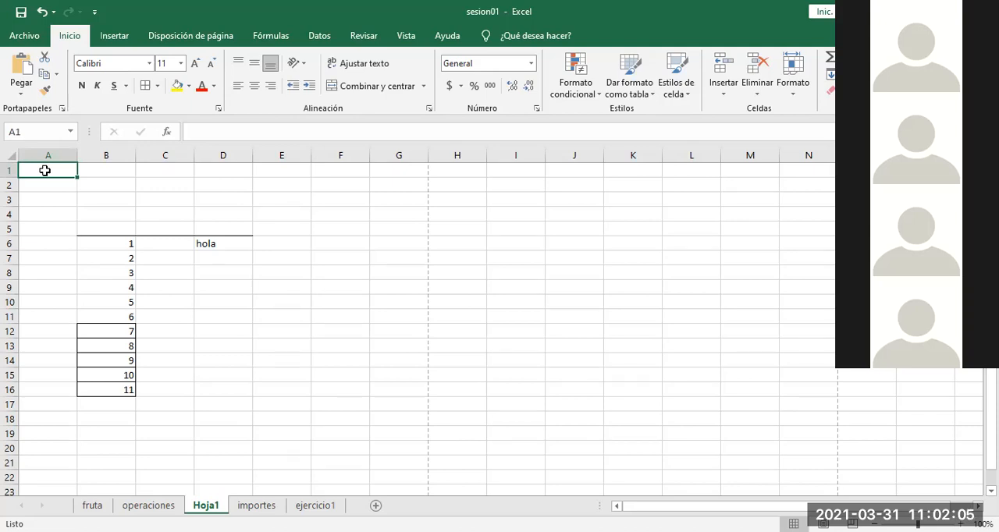
drag(45, 170, 397, 375)
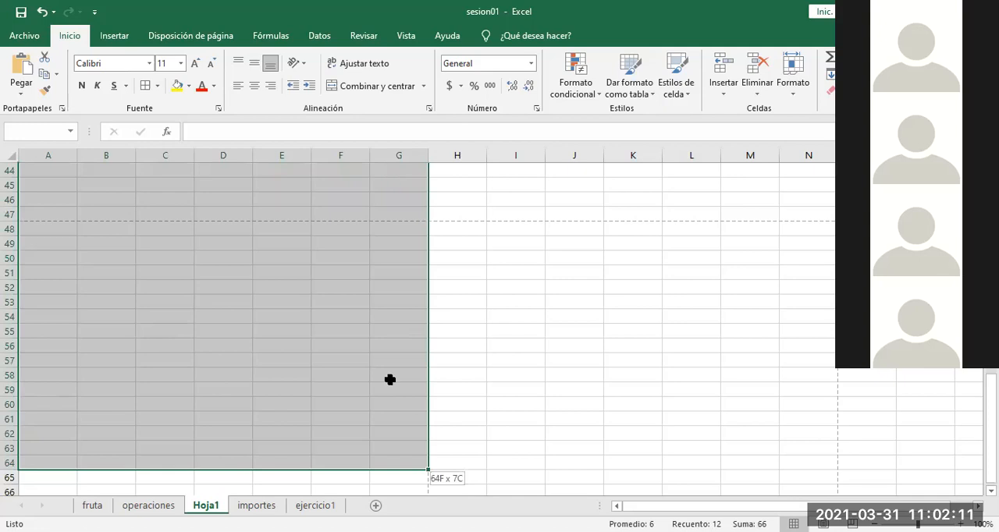
drag(390, 492, 403, 182)
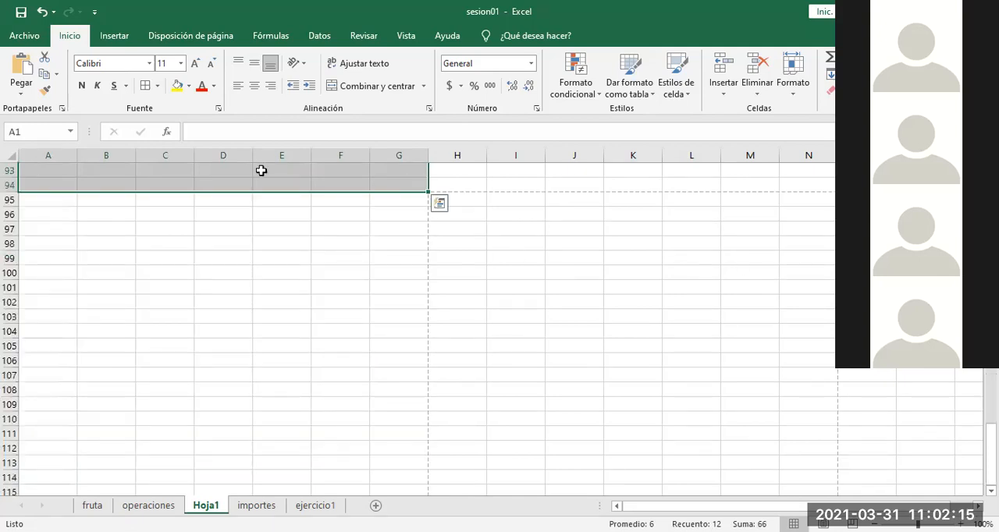
click(146, 87)
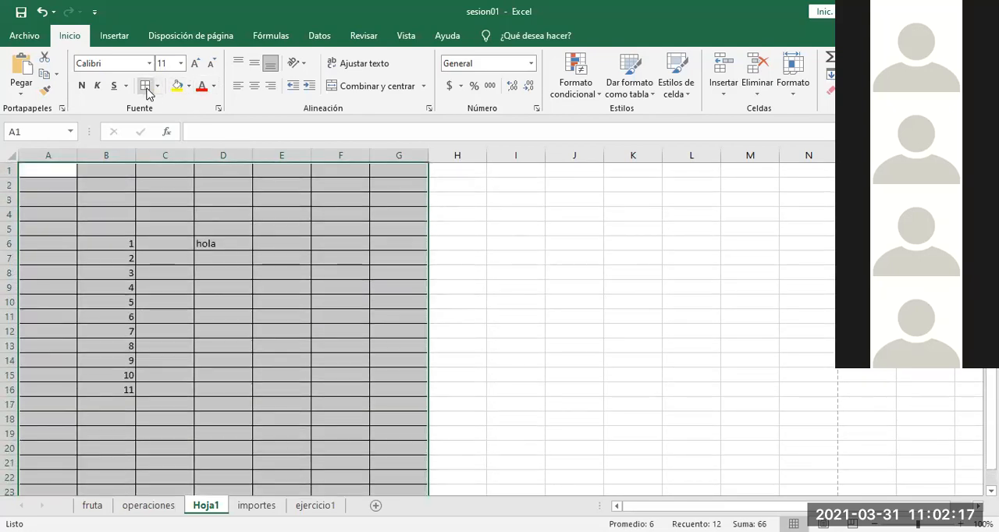
Step: Check in the print preview how the fully bordered range A1:G94 would print, comparing it with the sheet
key(ctrl+p)
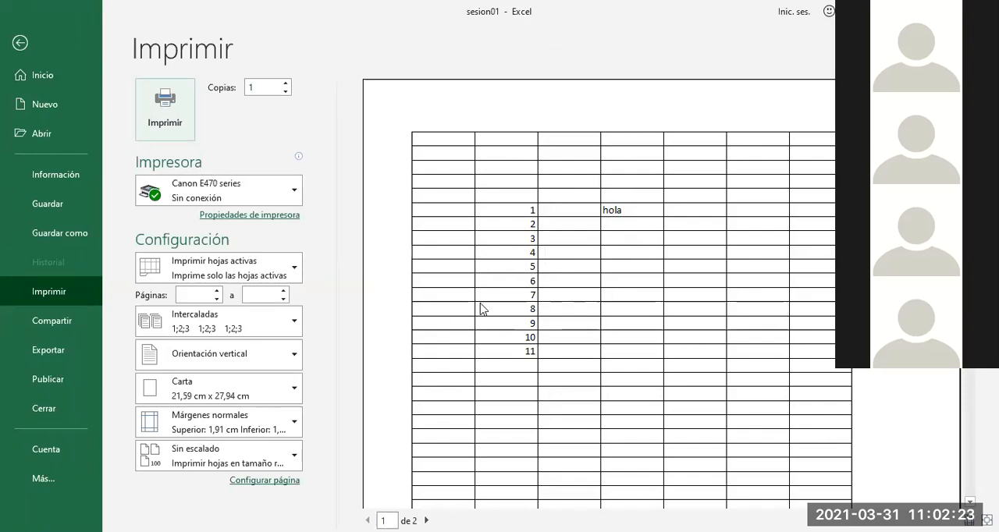
key(Escape)
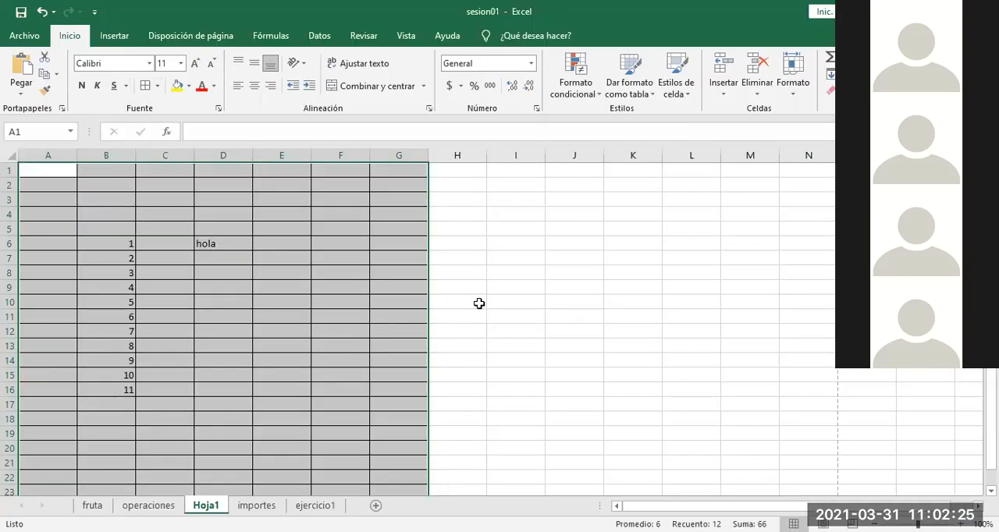
click(340, 315)
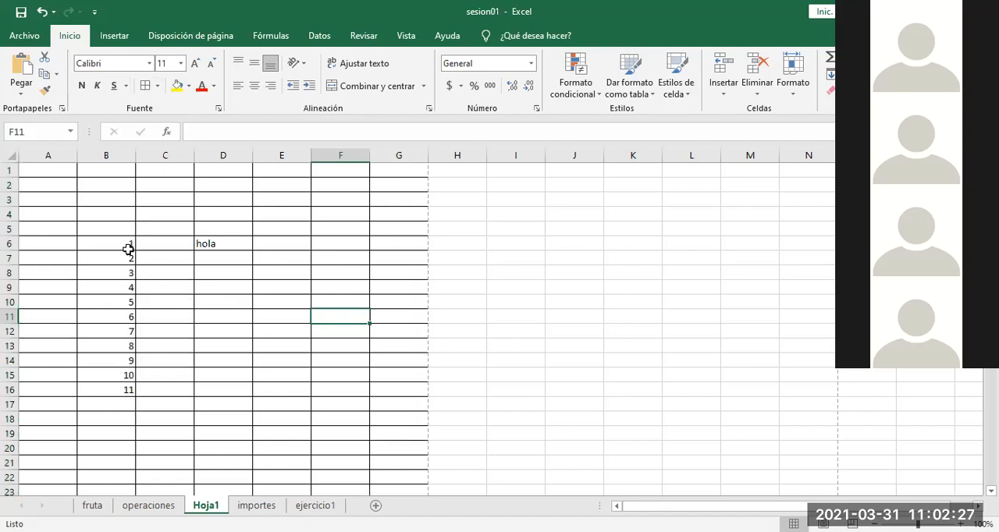
key(ctrl+p)
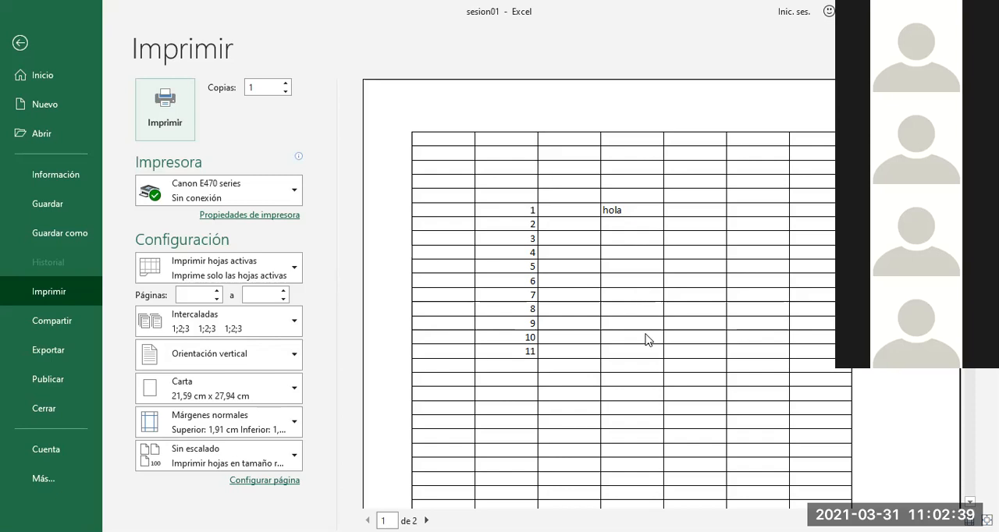
key(Escape)
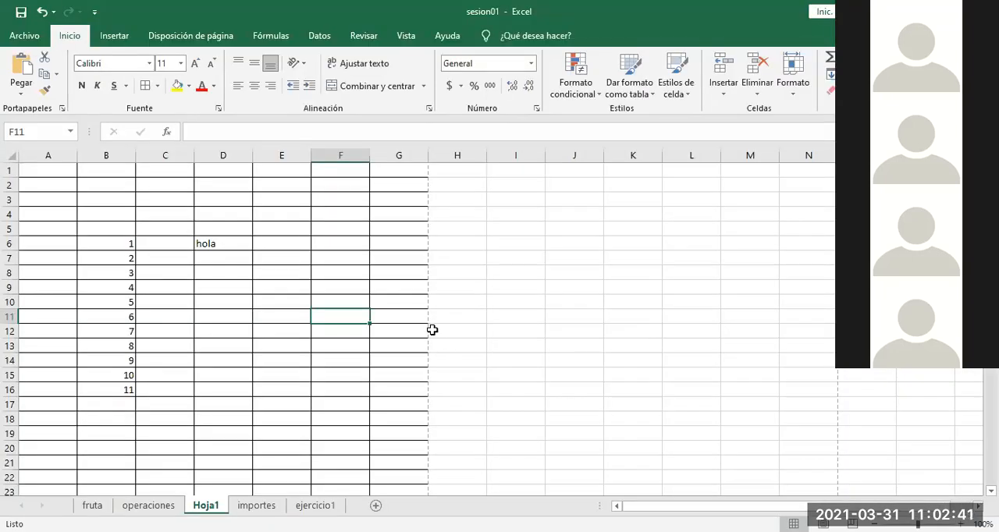
click(223, 317)
drag(75, 198, 350, 403)
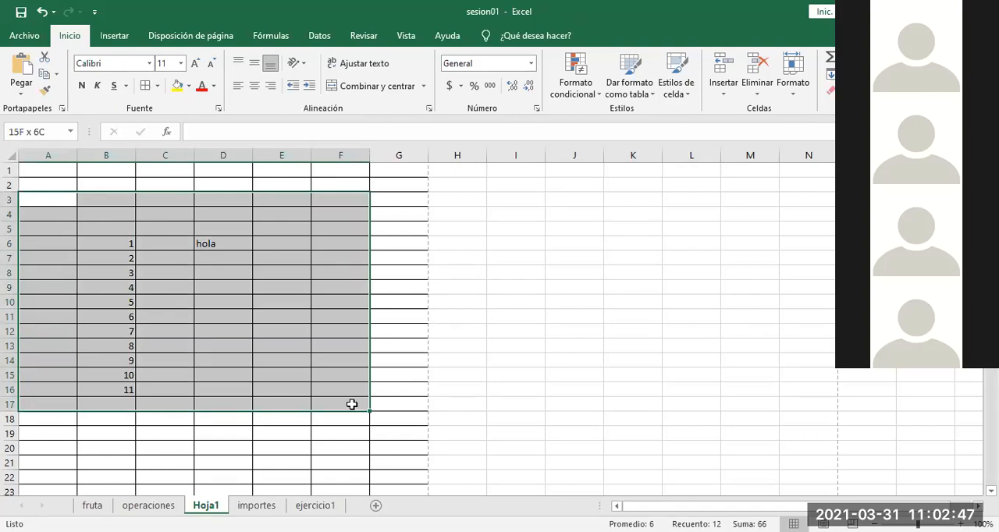
key(ctrl+p)
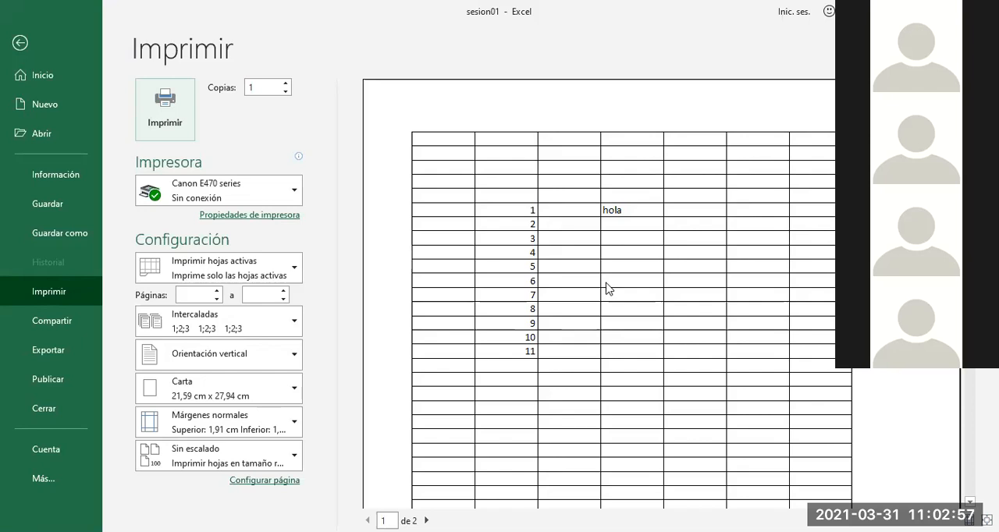
key(Escape)
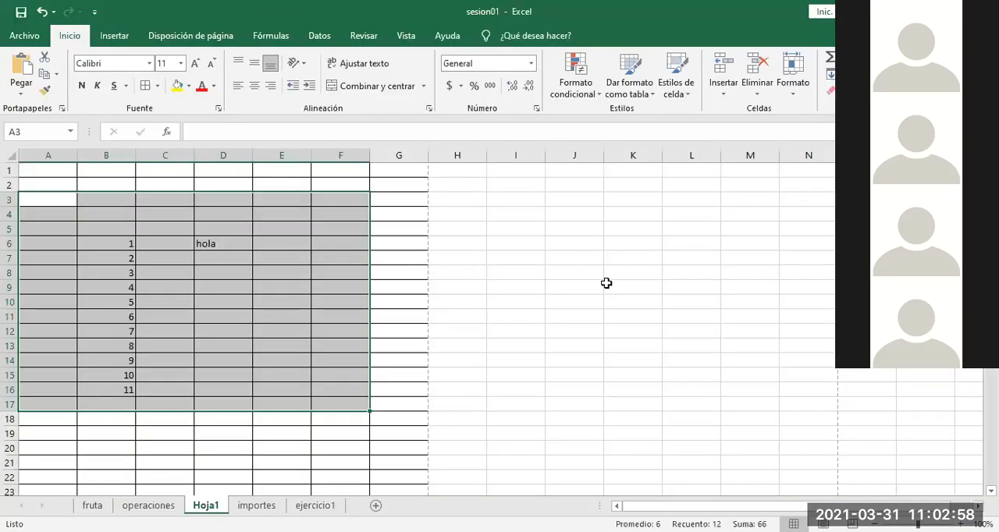
click(531, 274)
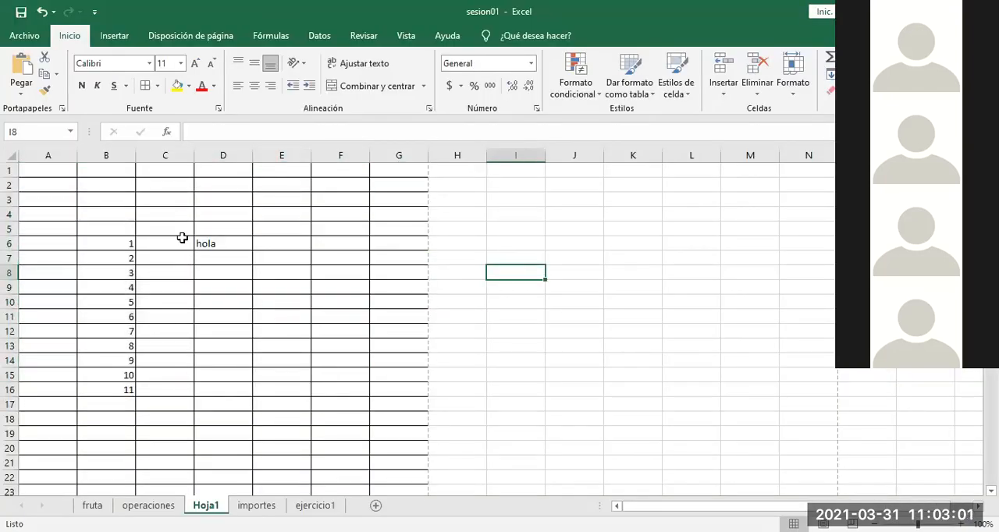
Step: Undo the borders applied to the range A1:G94
key(ctrl+z)
click(273, 336)
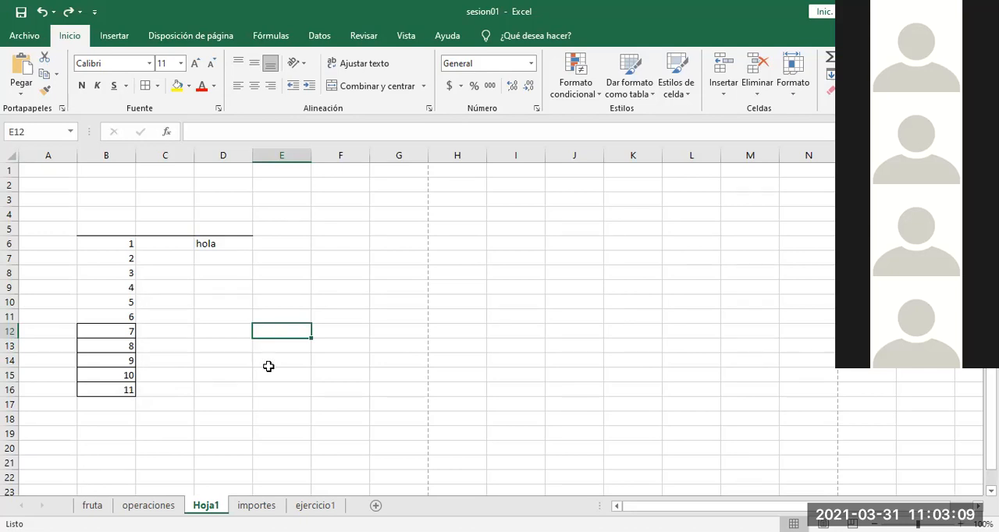
click(268, 367)
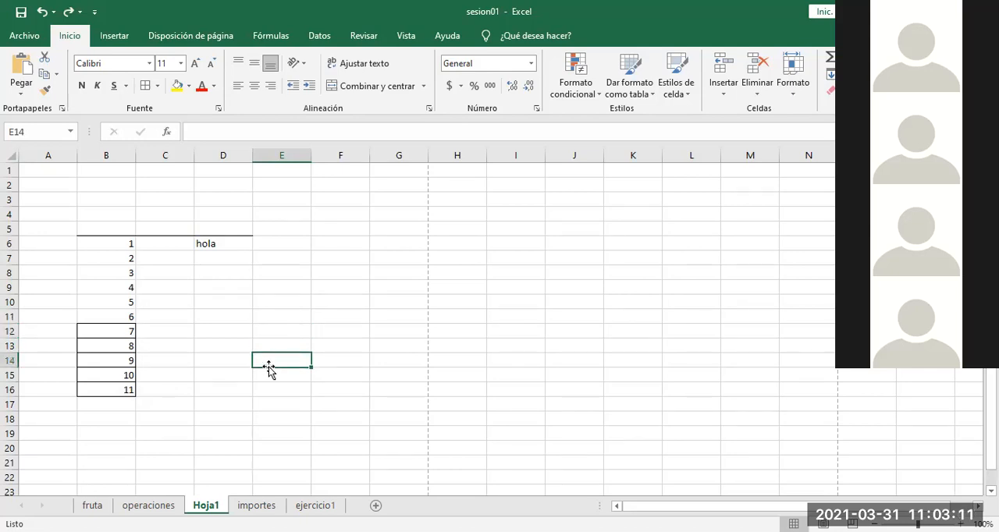
click(264, 335)
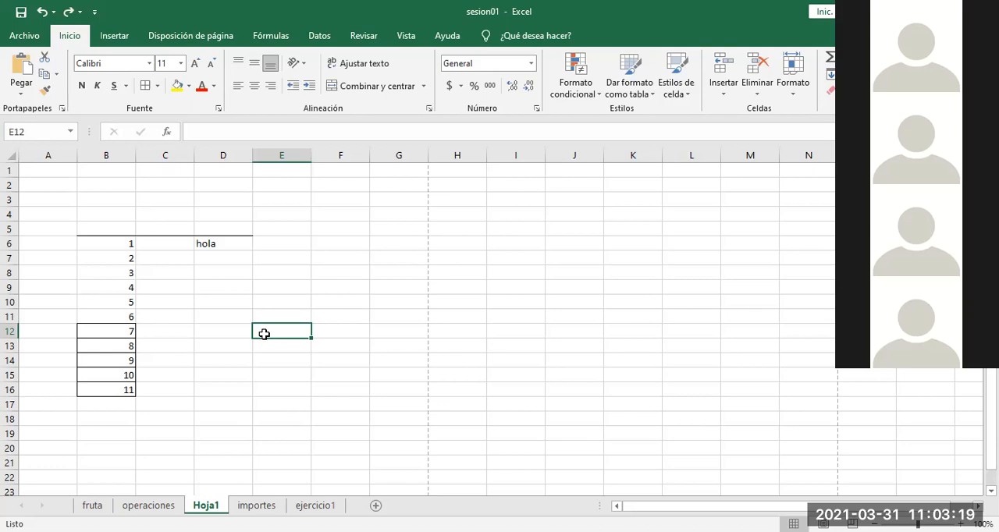
click(227, 330)
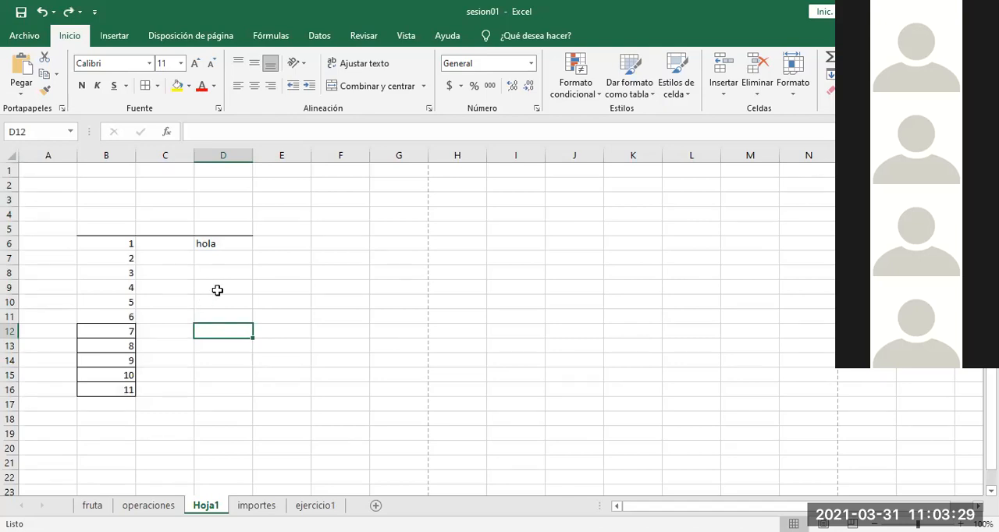
click(217, 290)
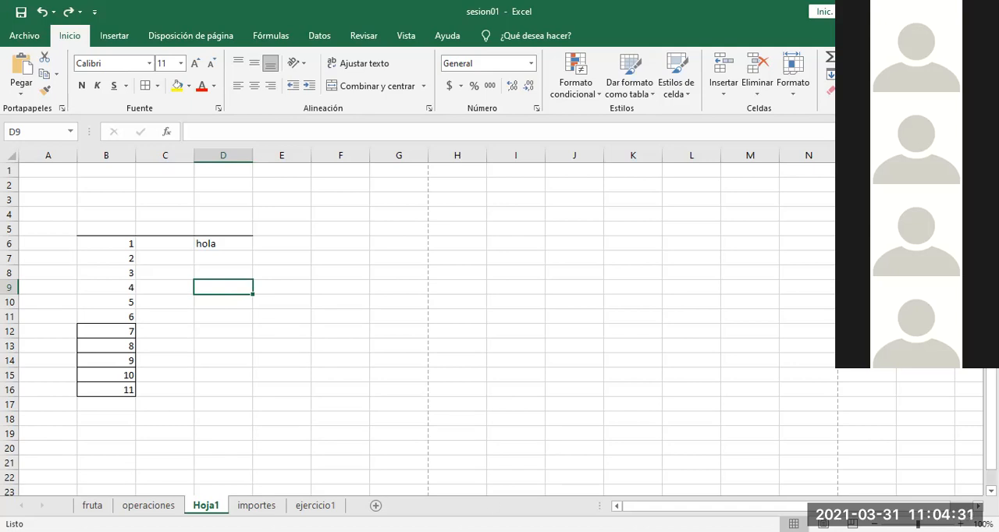
Step: Switch to the browser to look over the campus listings on the utalca contact page, and return to Excel
key(alt+Tab)
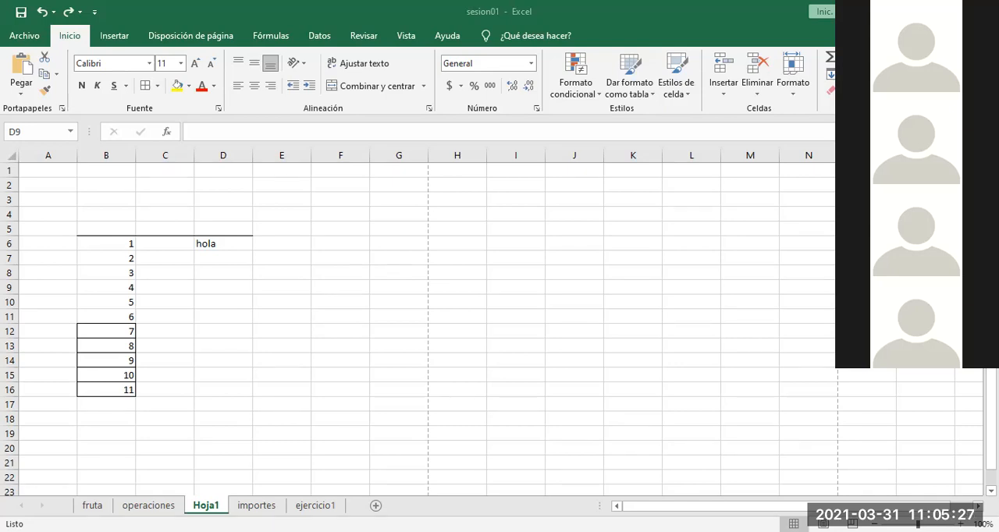
key(alt+Tab)
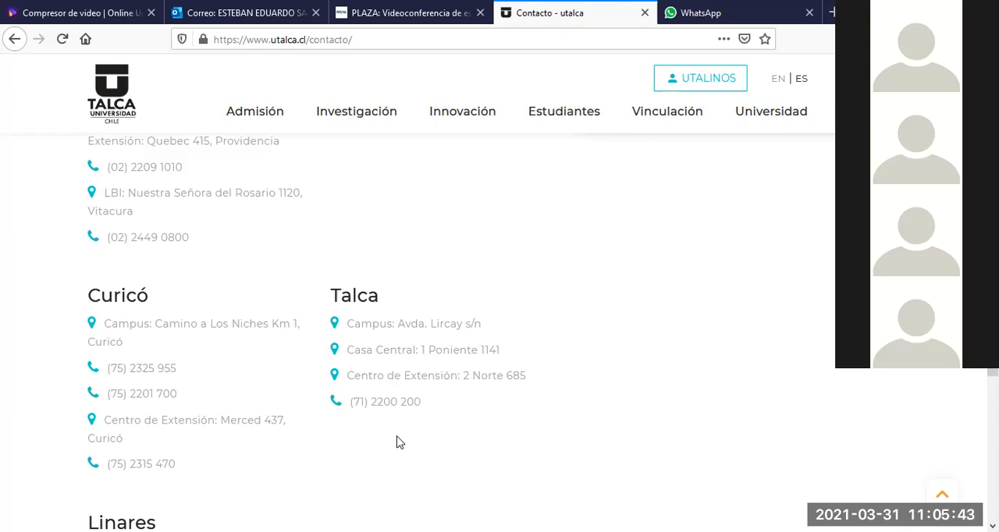
scroll(396, 443, up, 1)
scroll(397, 443, down, 1)
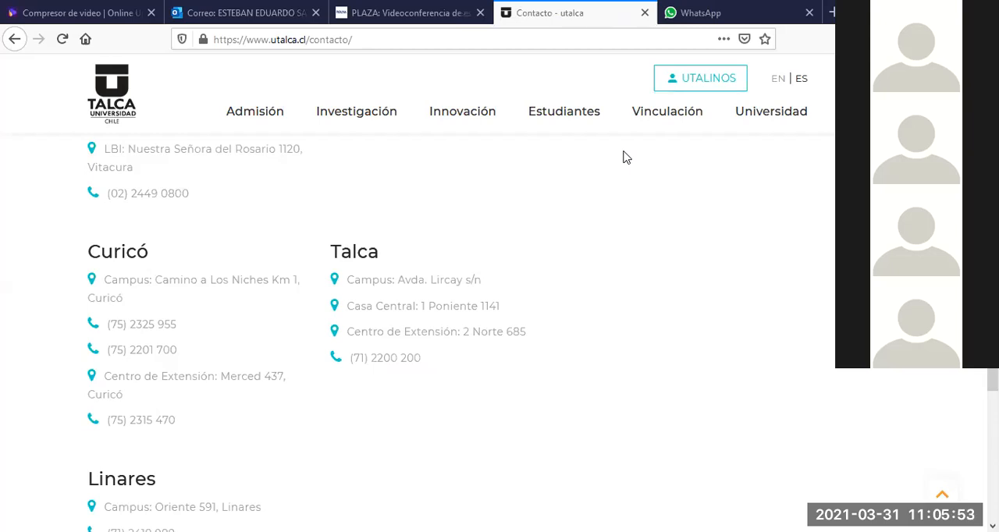
key(alt+Tab)
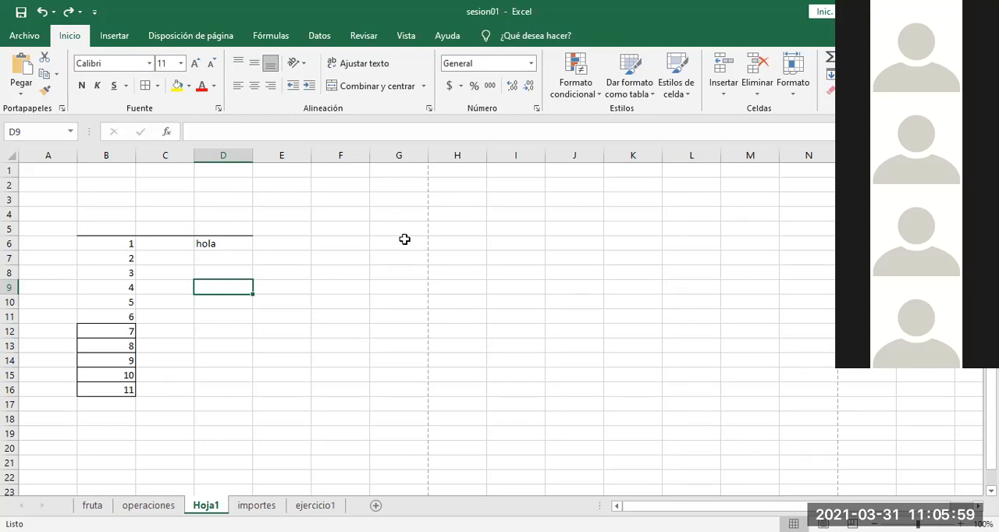
click(351, 256)
click(245, 297)
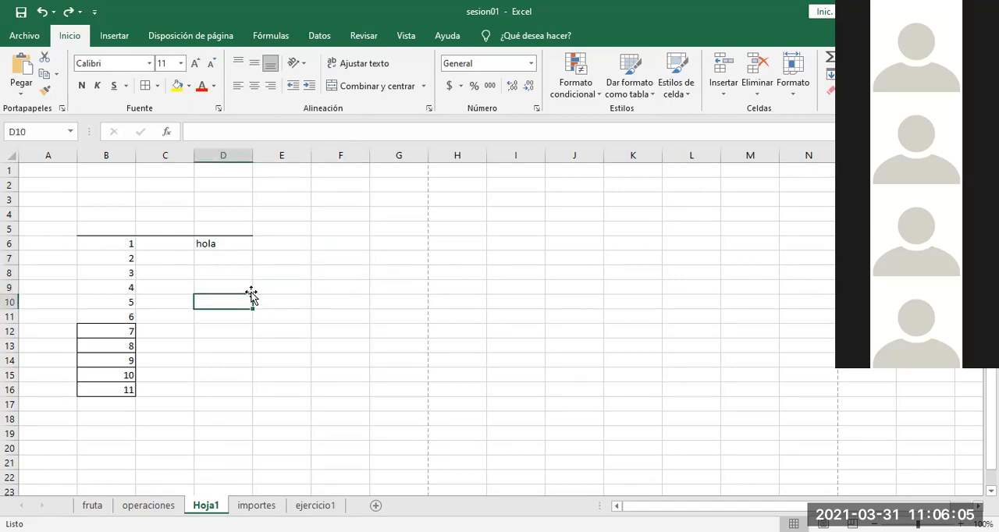
click(268, 283)
click(233, 301)
drag(94, 194, 329, 415)
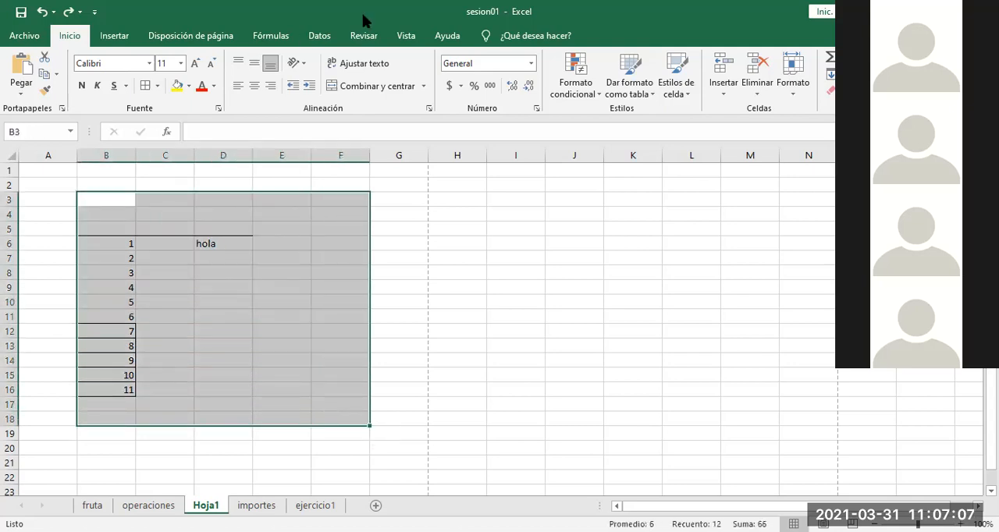
click(409, 306)
drag(72, 213, 364, 435)
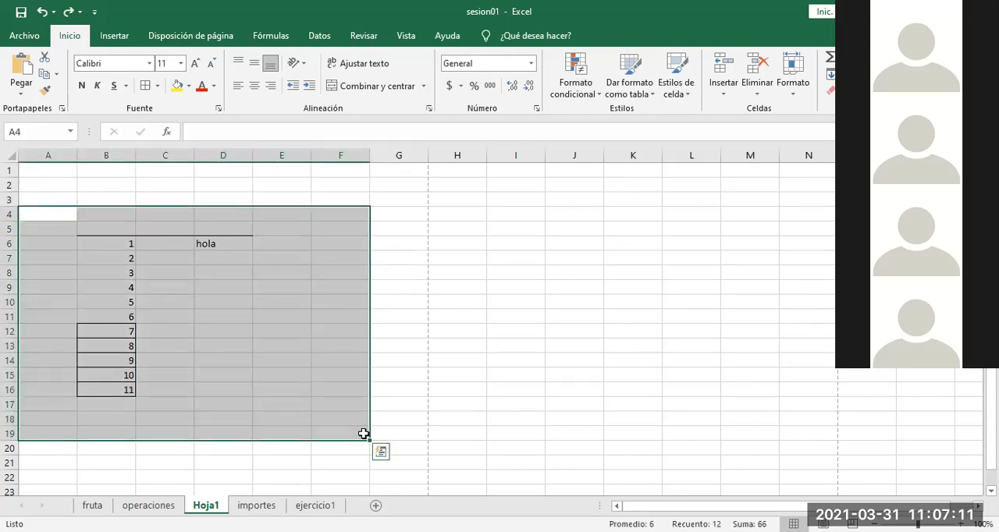
click(446, 359)
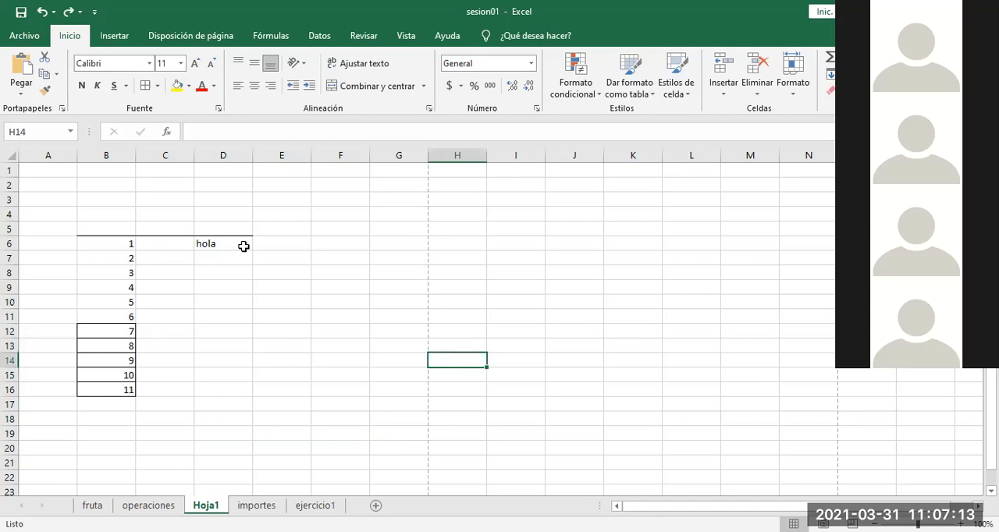
Step: Examine the border types available for cells without applying any
click(159, 86)
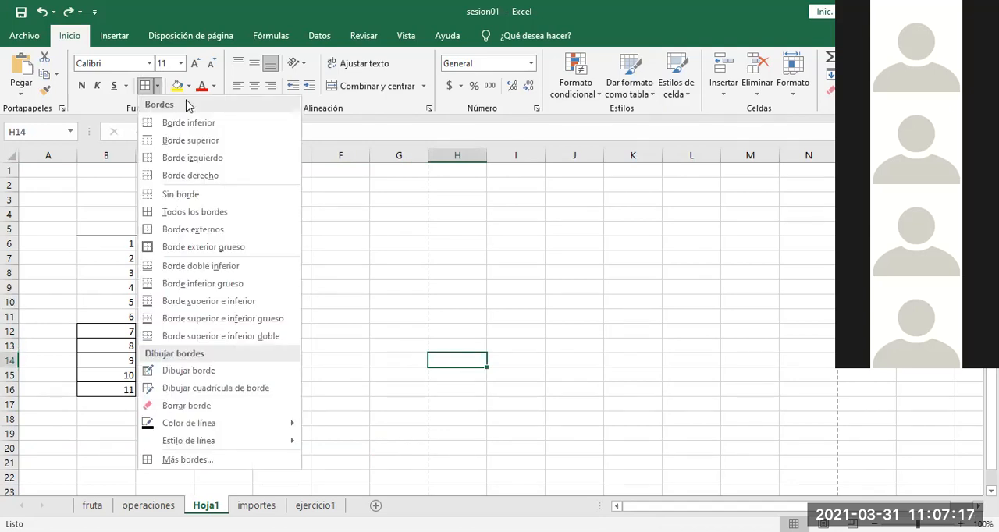
click(351, 290)
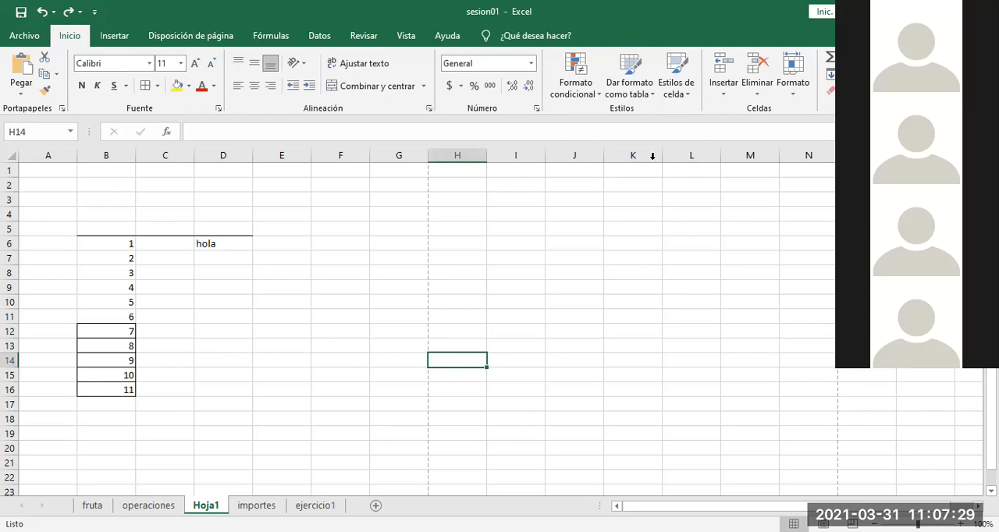
key(alt+Tab)
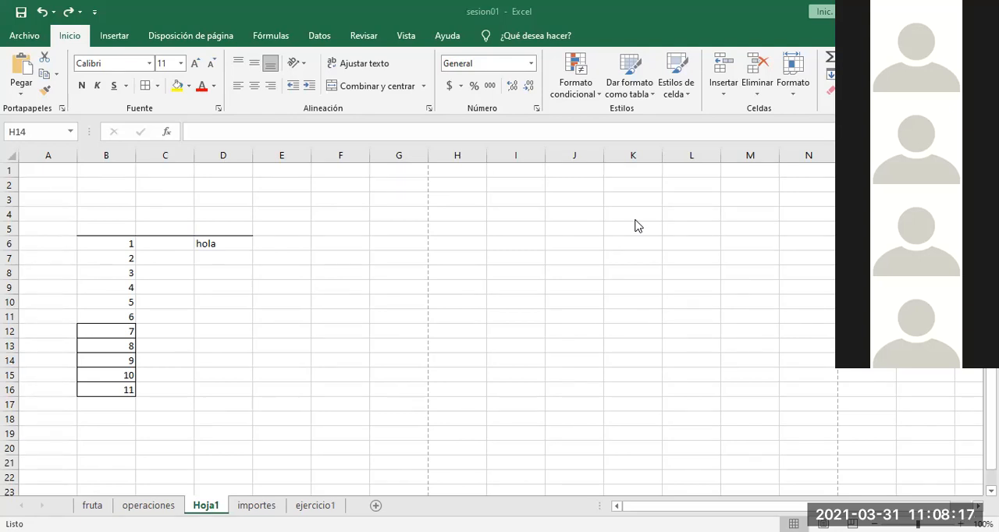
click(229, 290)
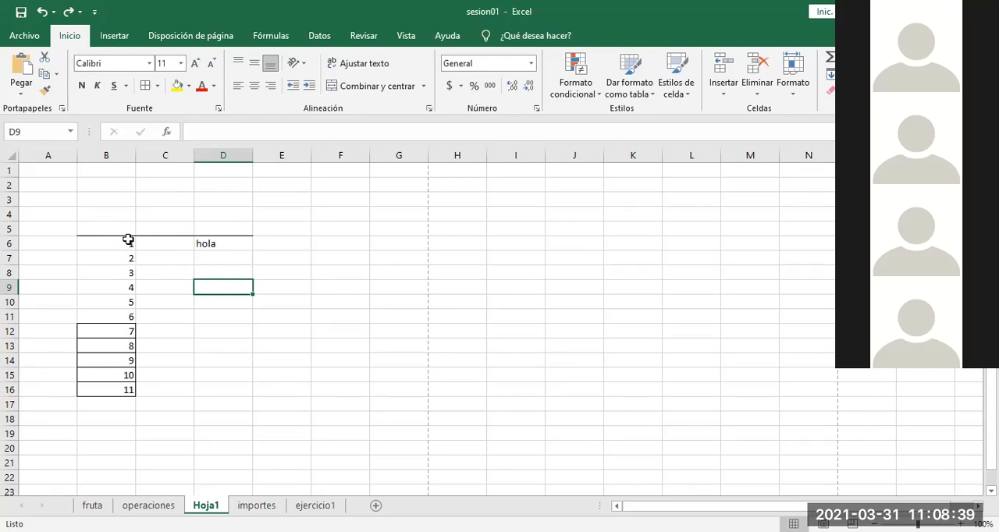
click(157, 85)
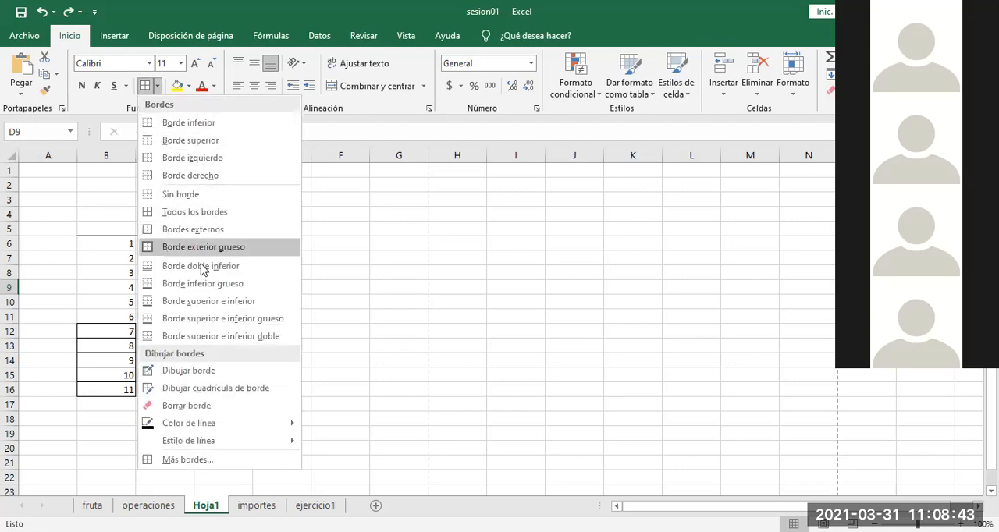
click(356, 285)
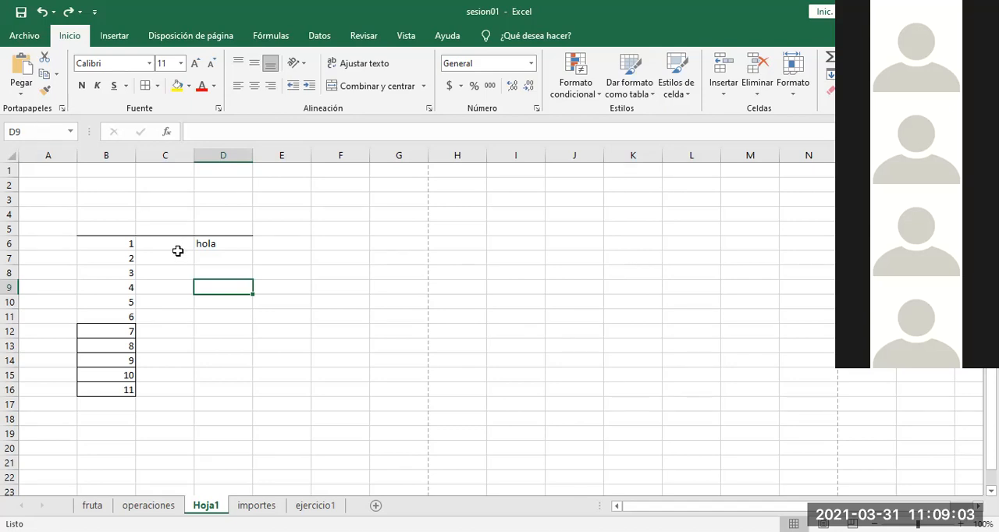
click(213, 310)
click(214, 289)
click(234, 305)
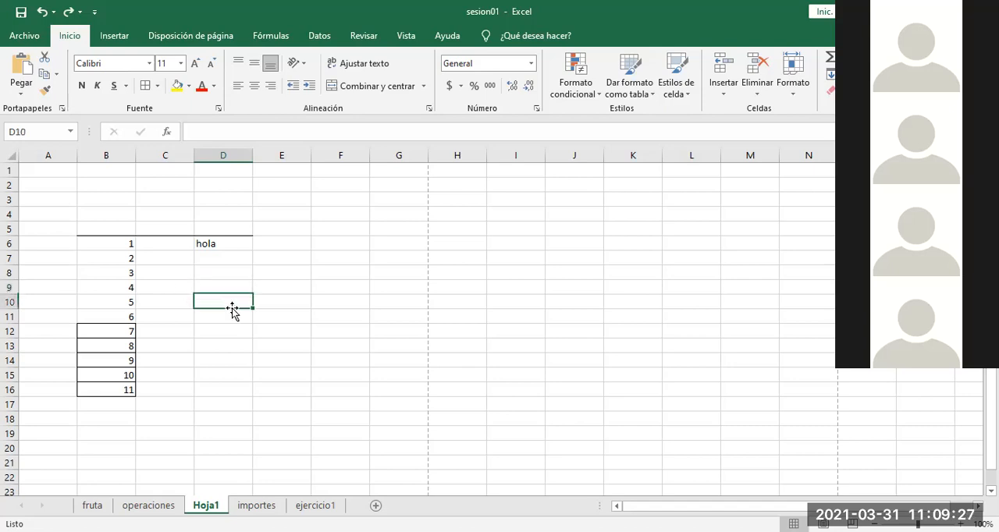
Step: Enter the formula =B9 in cell E8 so that it references the value in column B, row 9
click(223, 285)
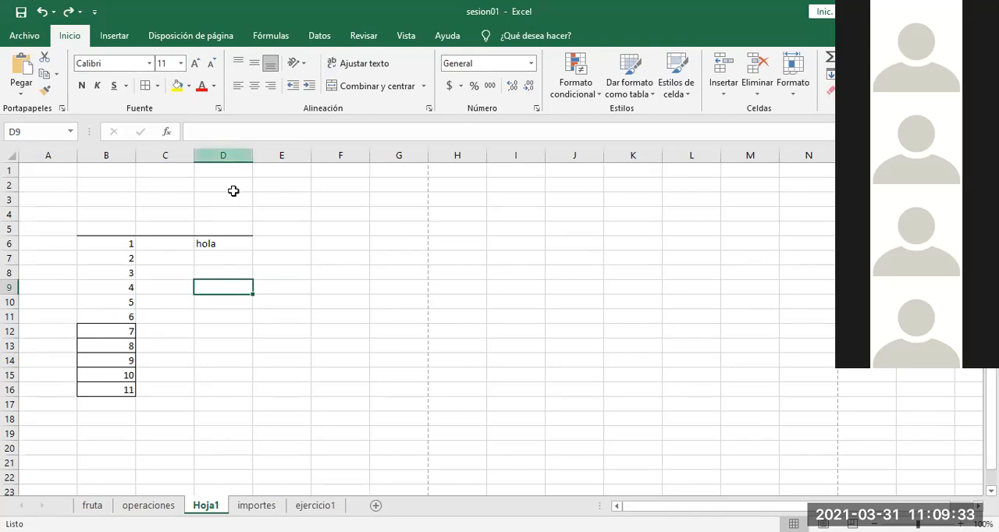
click(125, 285)
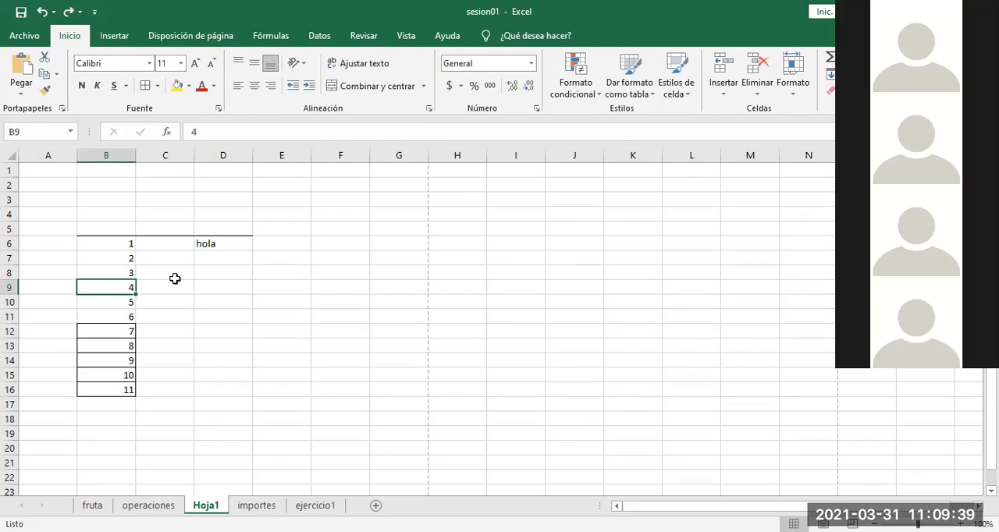
click(278, 273)
text(=)
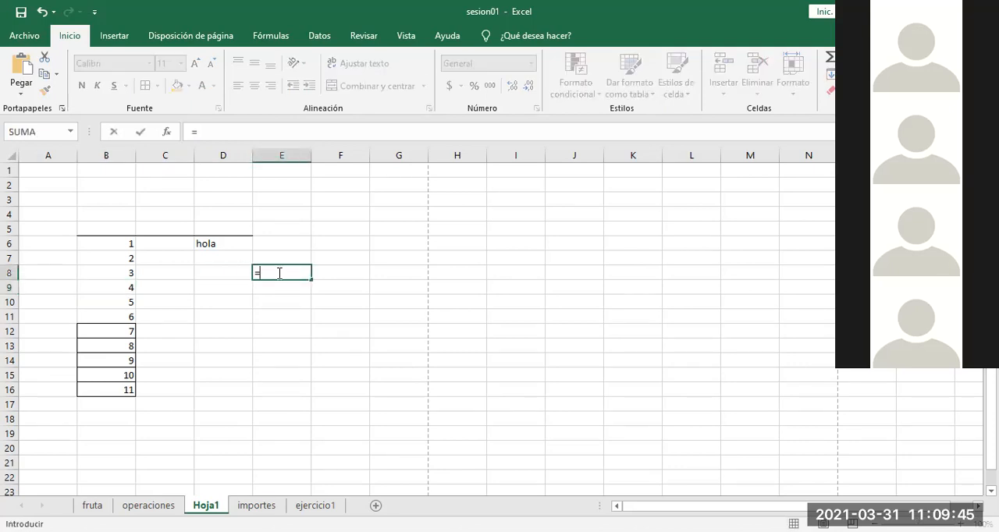
text(b9)
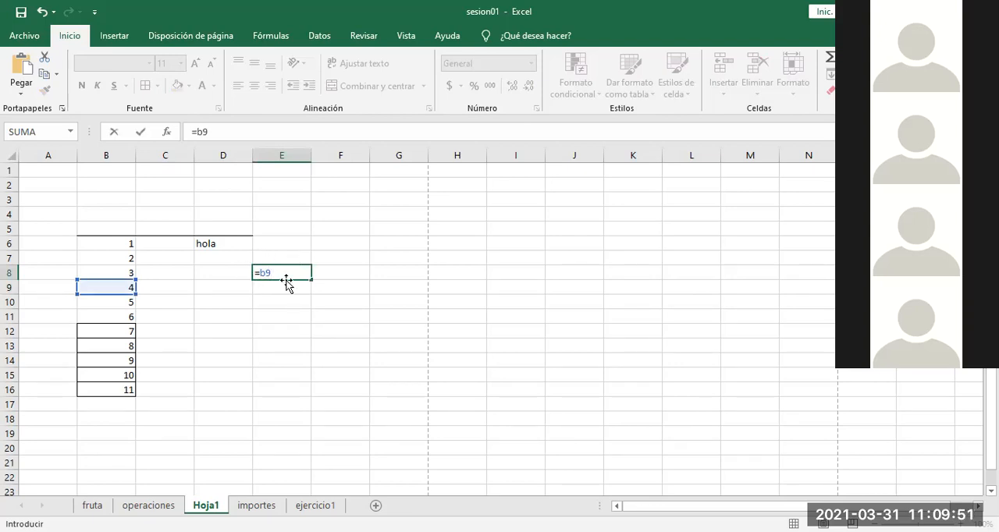
key(BackSpace)
key(BackSpace)
text(b9)
key(Return)
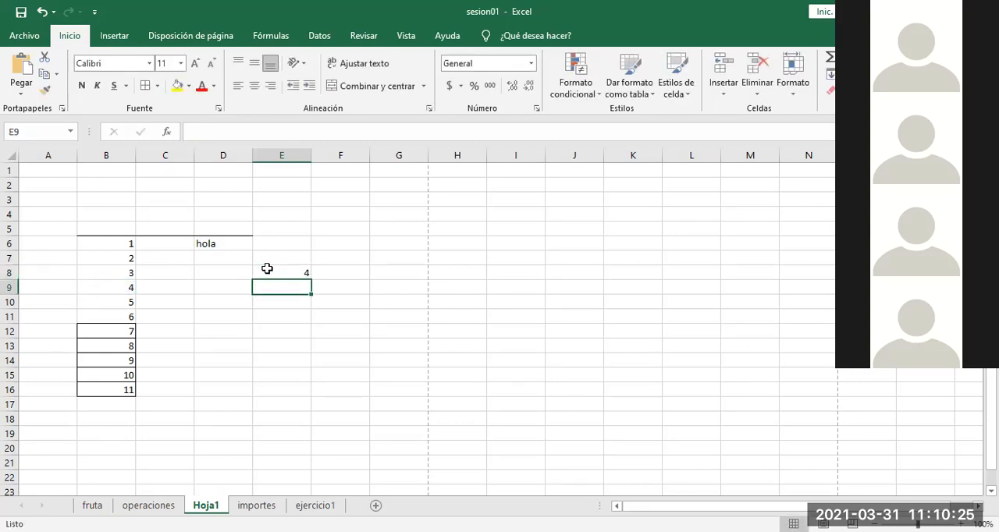
Step: Inspect the formula in E8, remove its equals sign to show the reference as plain text, and restore the sign
double_click(269, 270)
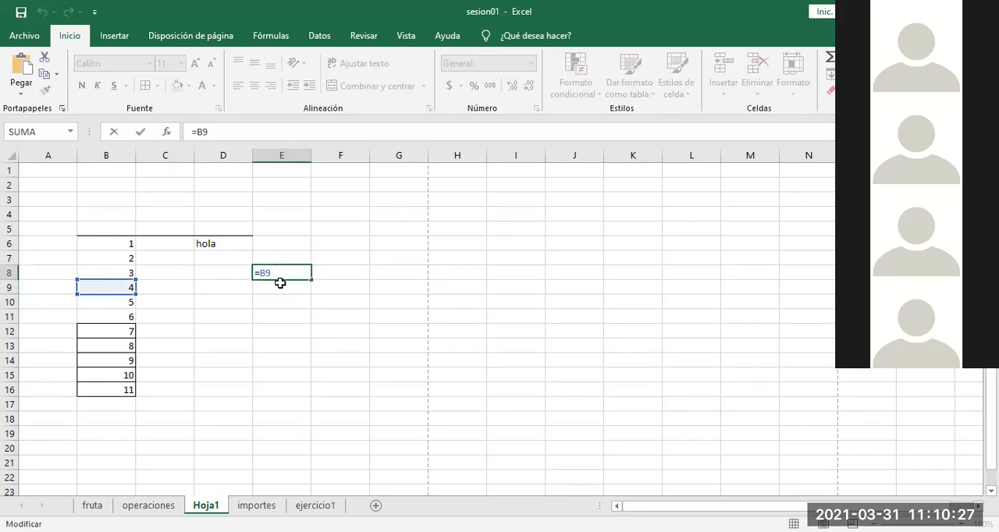
key(Return)
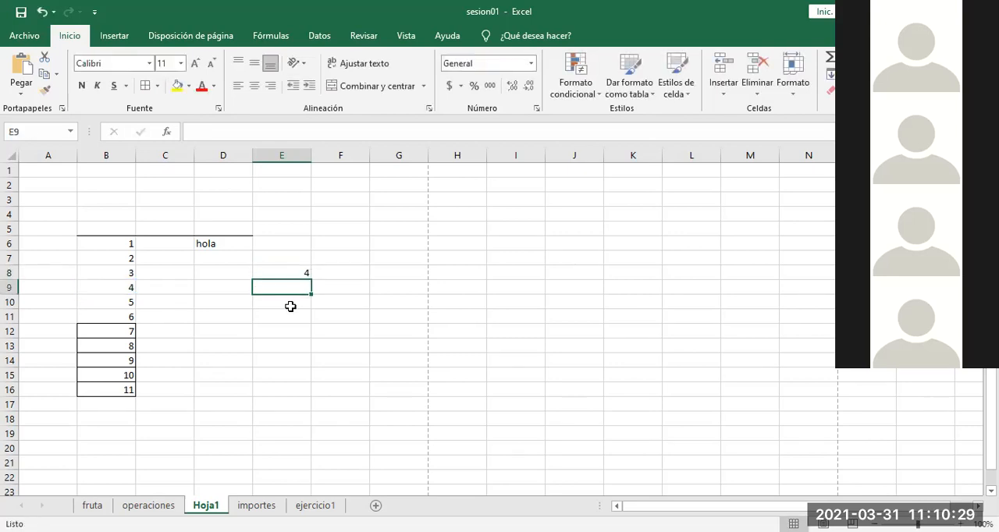
double_click(296, 272)
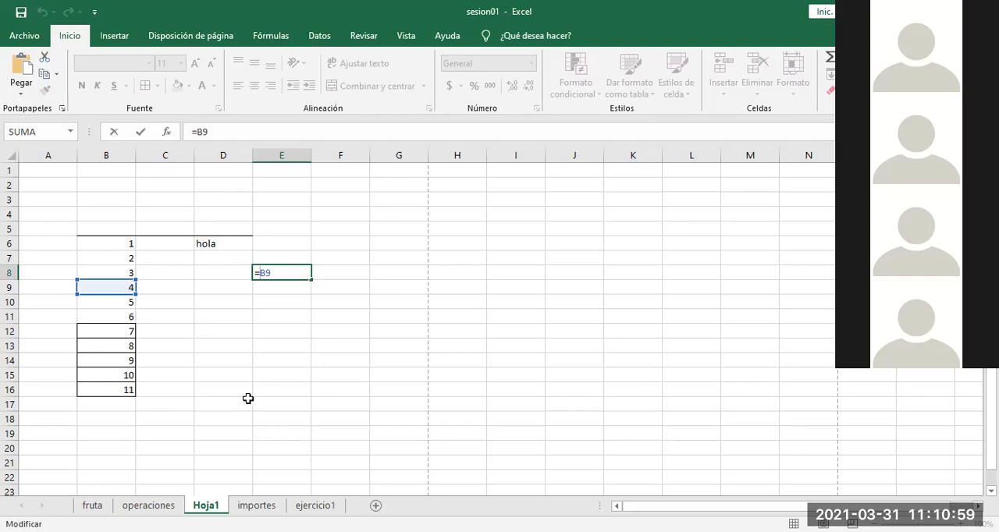
key(BackSpace)
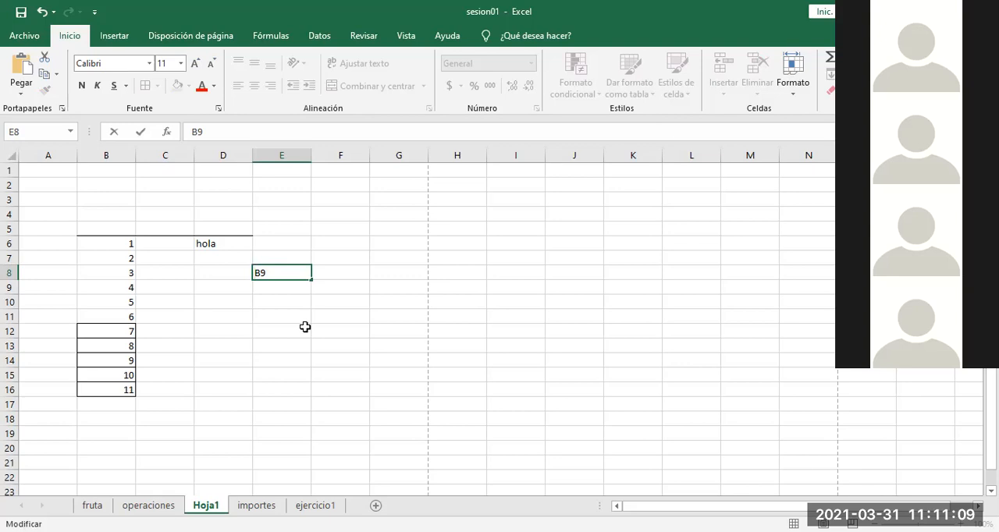
key(Home)
text(=)
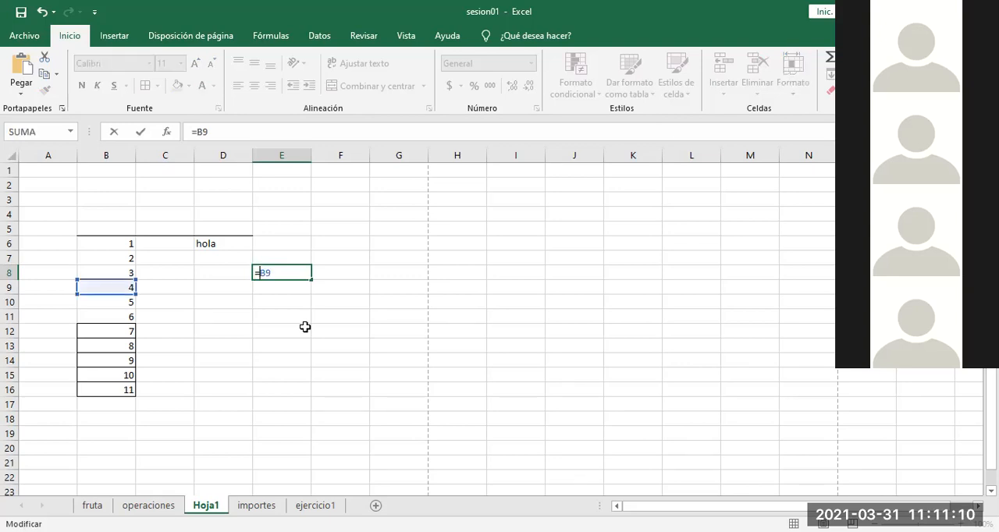
click(246, 326)
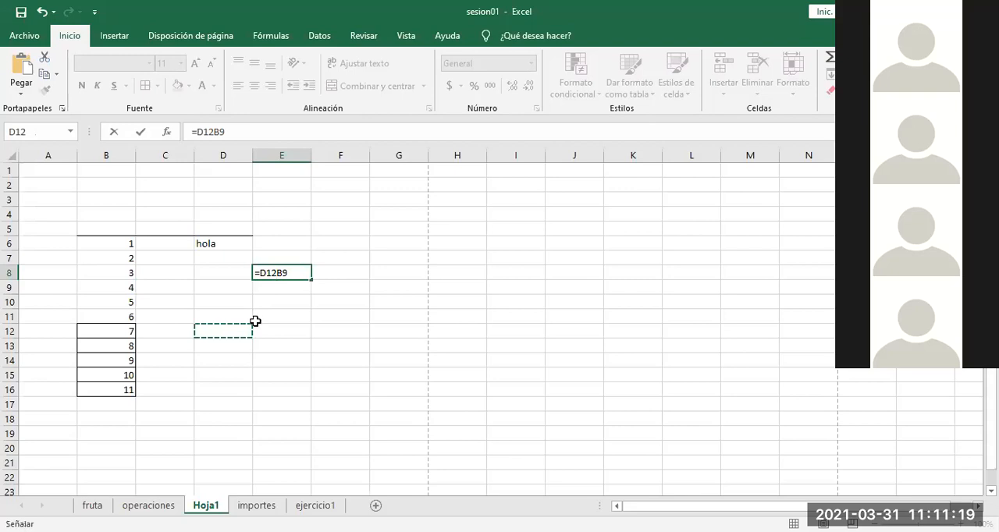
click(287, 339)
key(BackSpace)
key(BackSpace)
key(BackSpace)
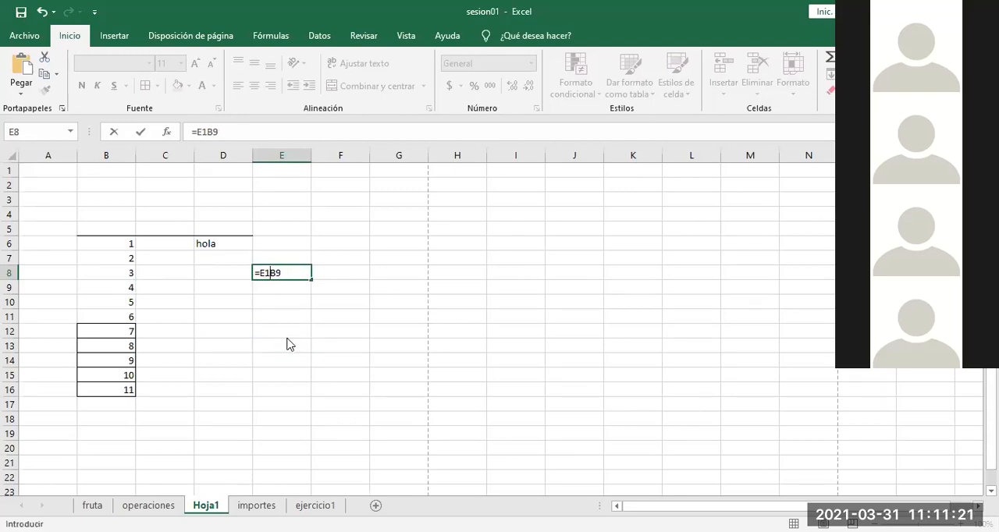
Step: Replace the B9 reference in E8's formula by pointing at various cells in turn, and enter it as =B14
click(281, 267)
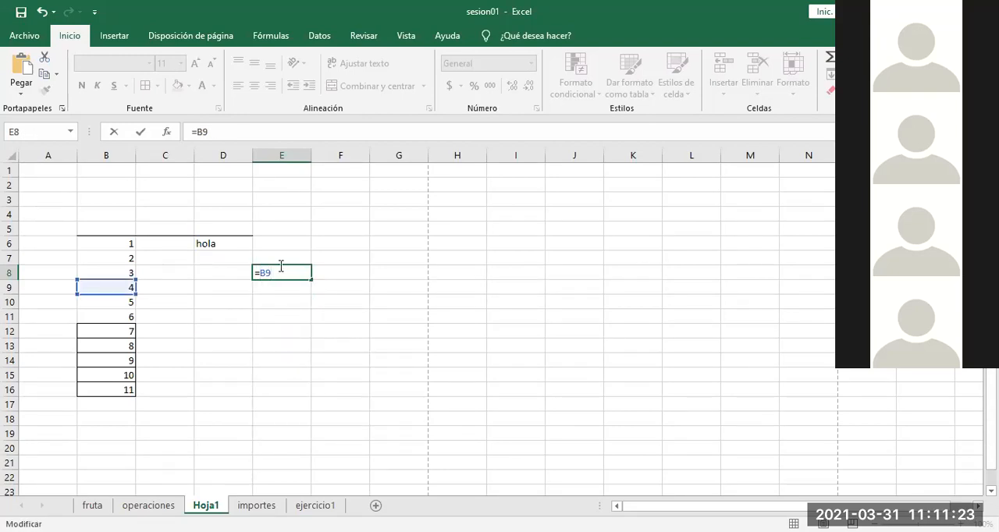
key(BackSpace)
key(BackSpace)
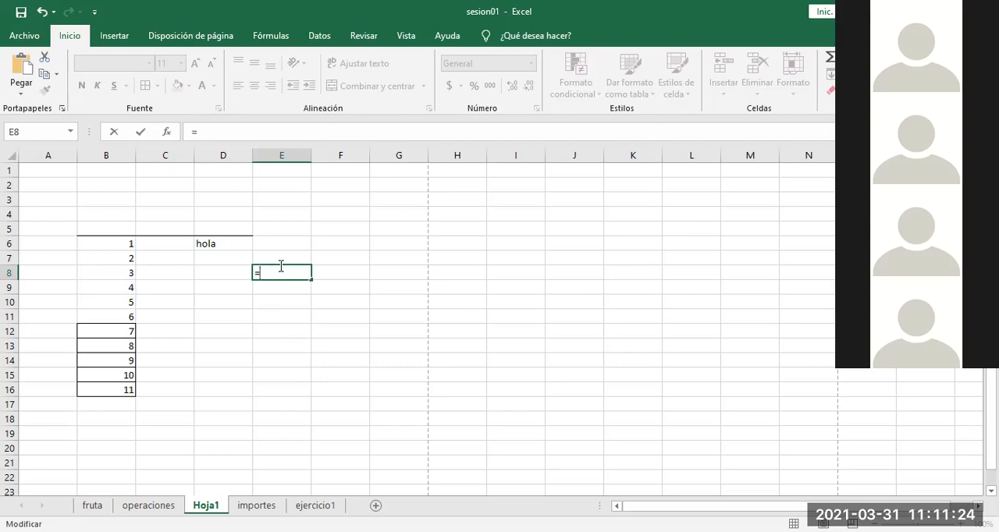
click(115, 360)
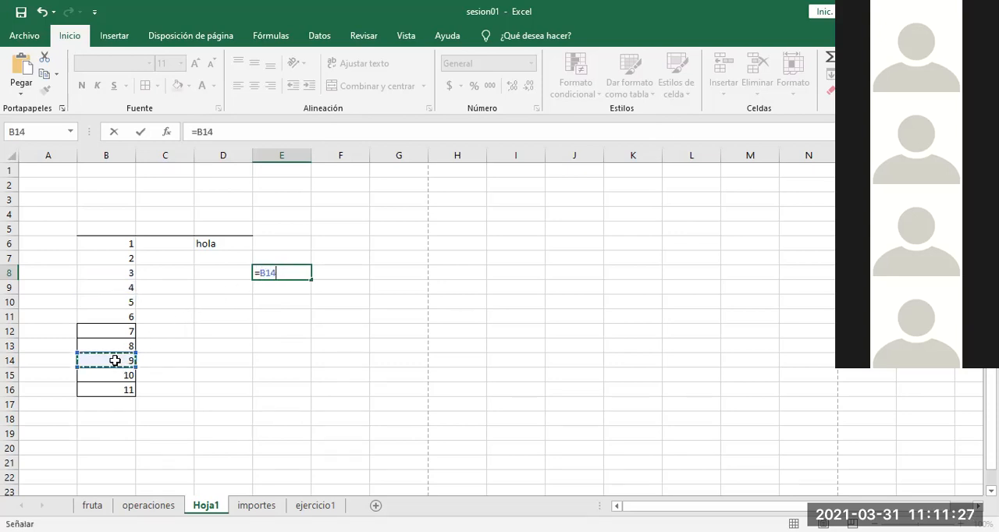
click(113, 212)
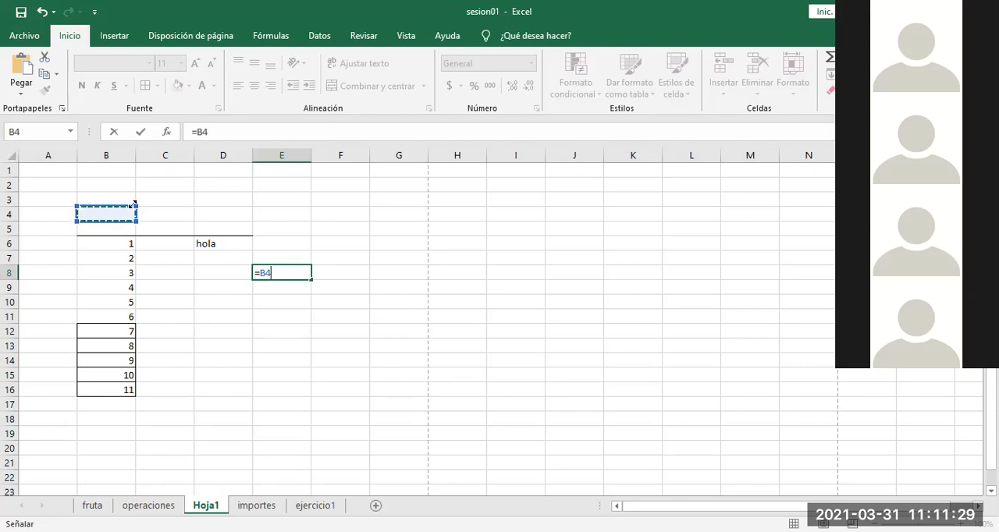
click(375, 184)
click(284, 378)
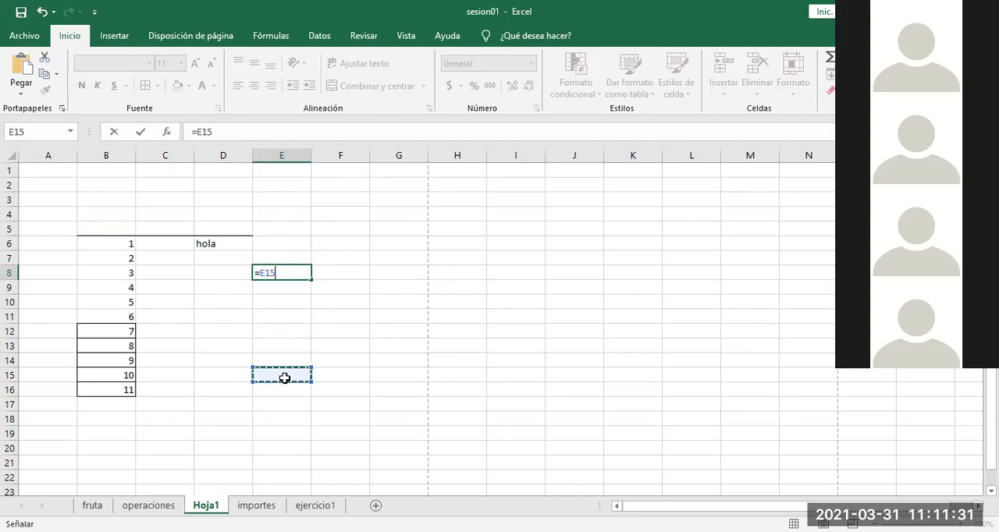
click(200, 415)
click(166, 300)
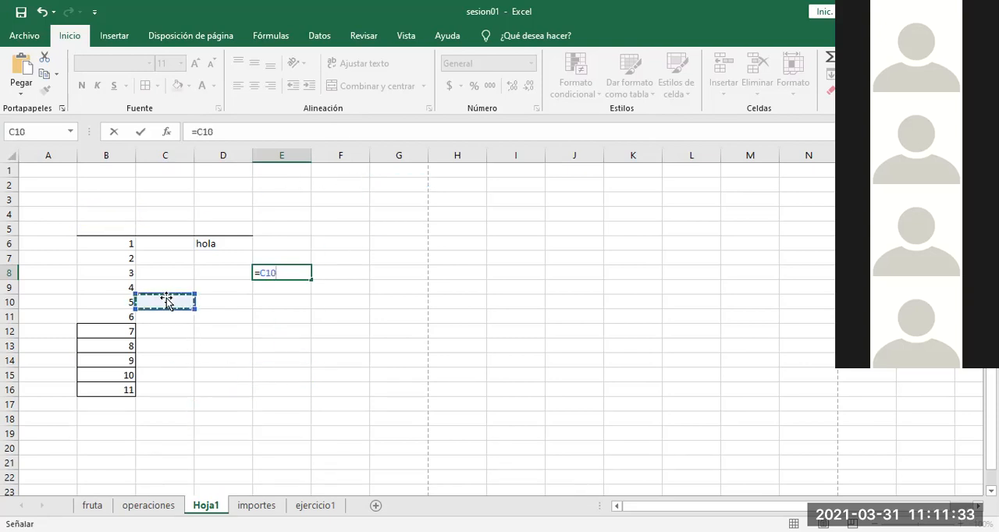
click(55, 242)
click(177, 170)
click(117, 229)
click(111, 301)
click(113, 360)
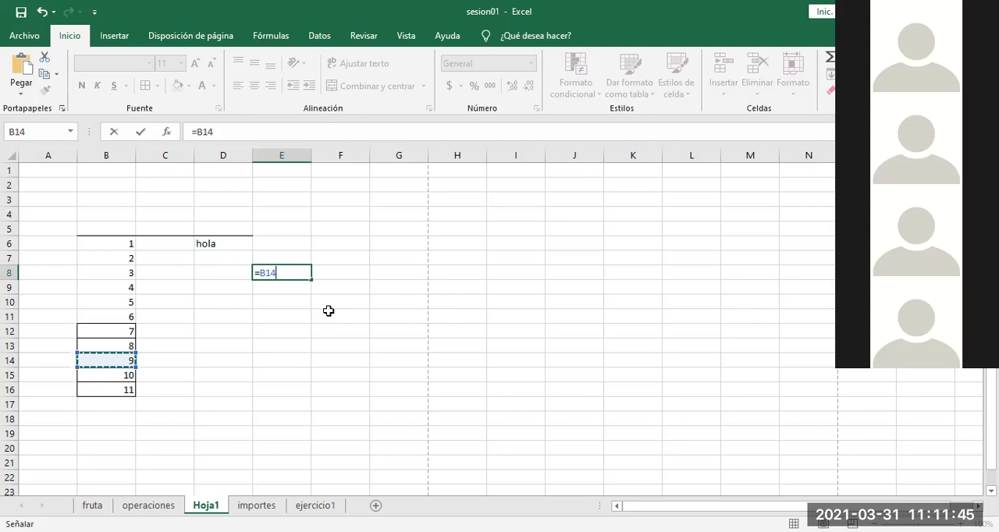
key(Return)
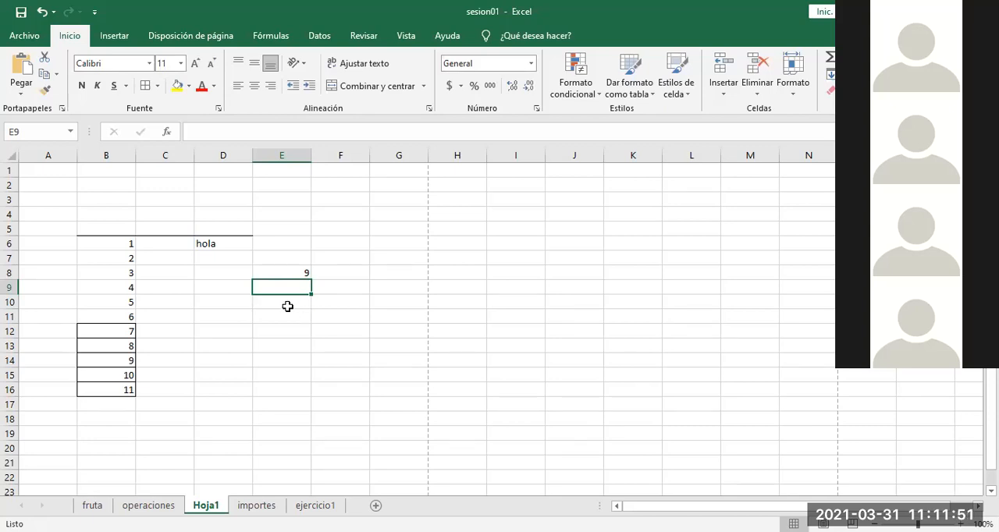
Step: Widen column B to about twice its width and make row 9 about four times taller
drag(6, 290, 6, 319)
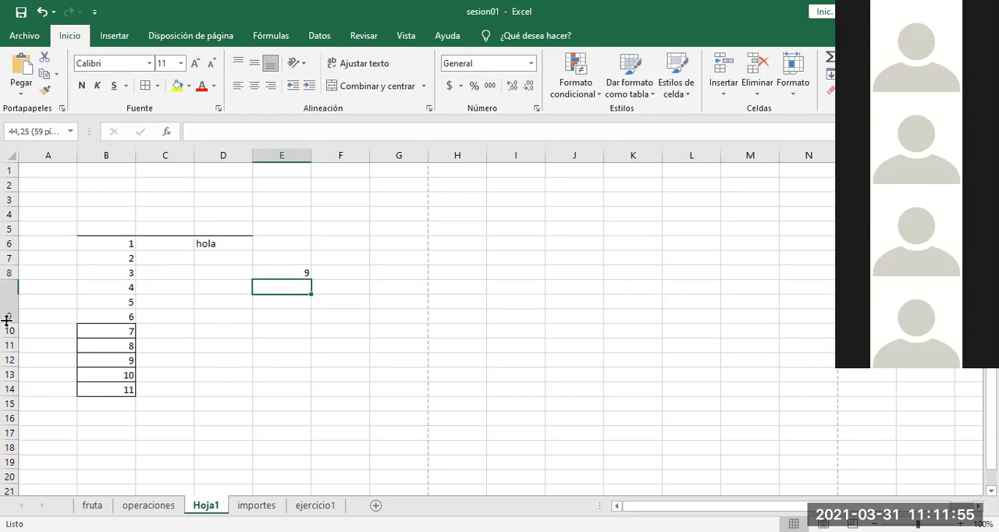
drag(136, 150, 191, 150)
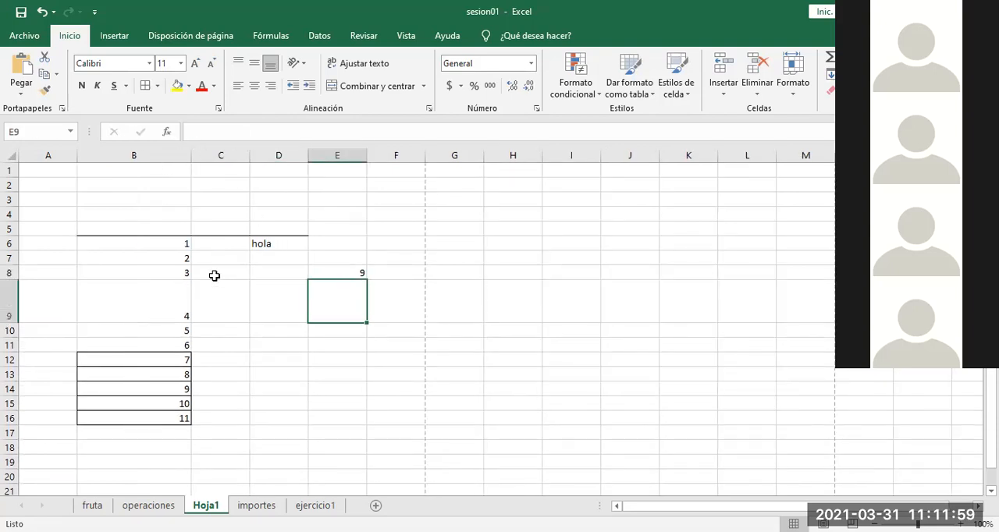
drag(6, 323, 6, 343)
Step: Try the right, left and centre horizontal alignments on cell B9, finishing with its value centred
click(167, 312)
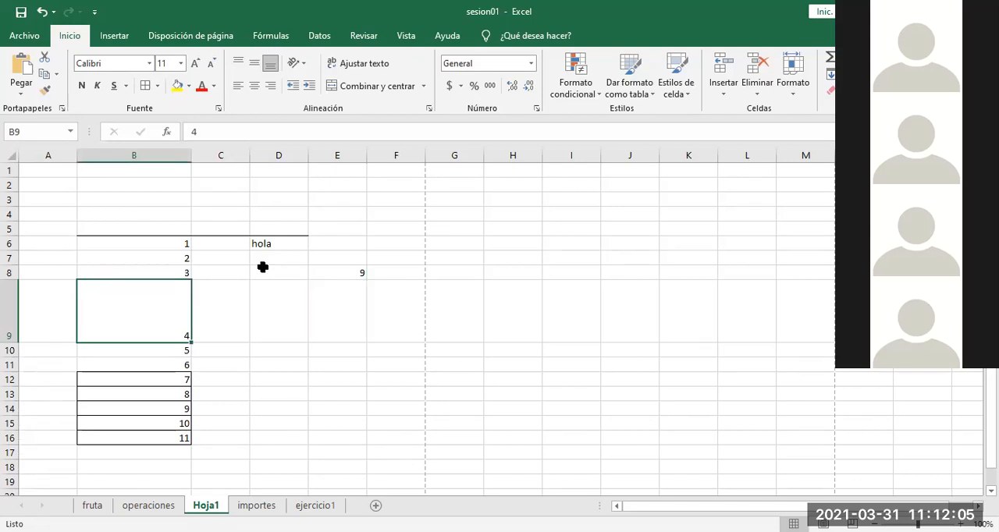
click(252, 94)
click(253, 89)
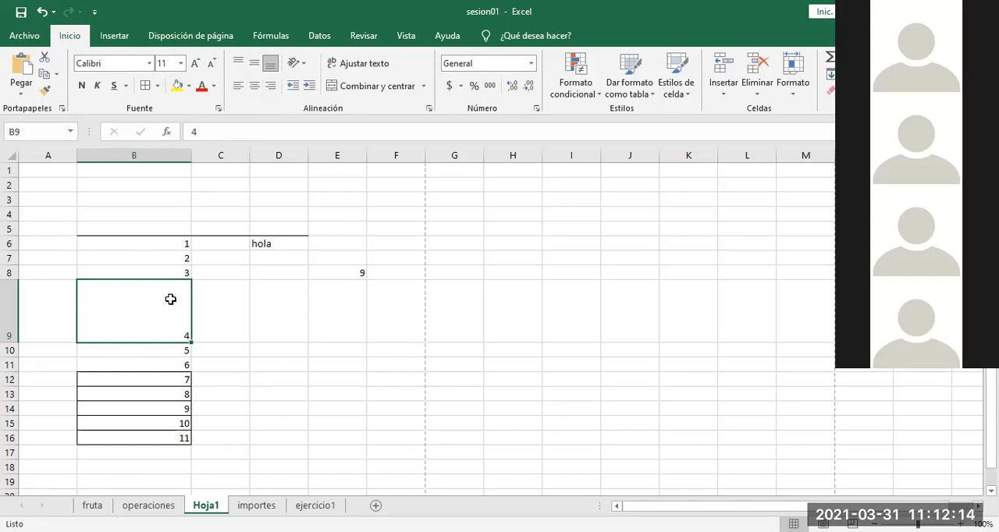
click(271, 88)
click(238, 90)
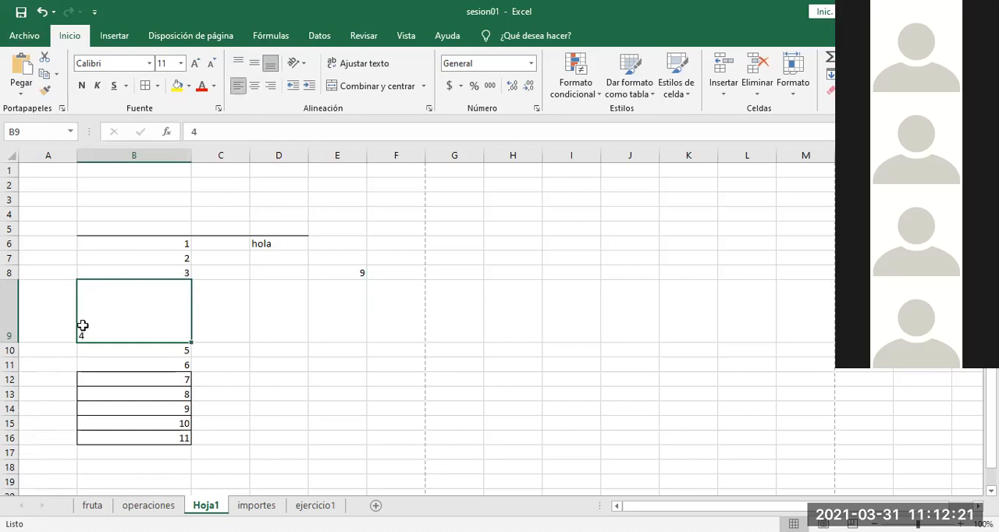
click(254, 87)
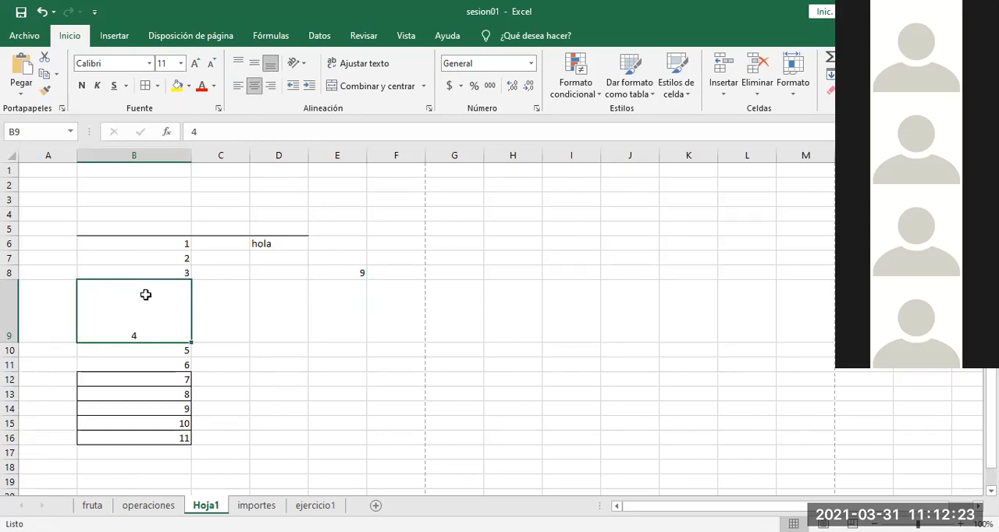
click(271, 89)
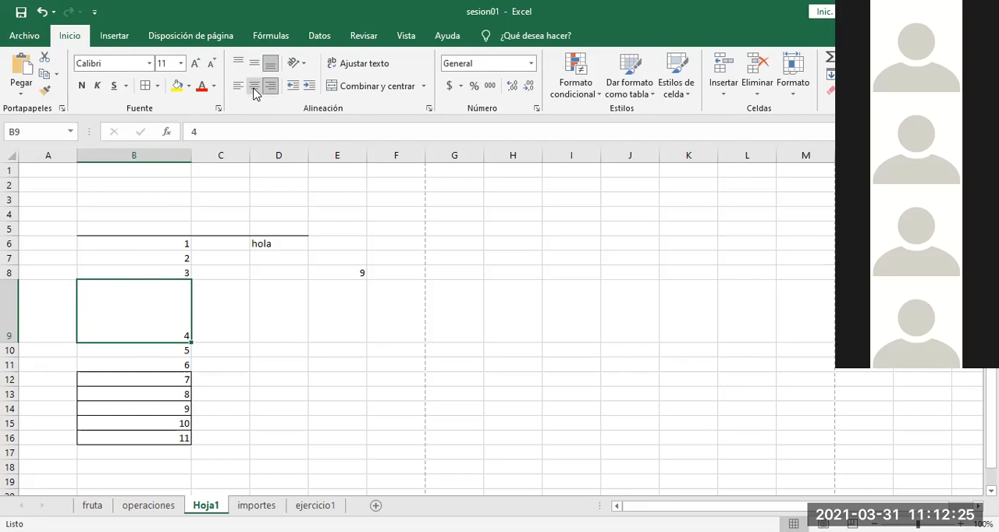
click(255, 91)
click(239, 89)
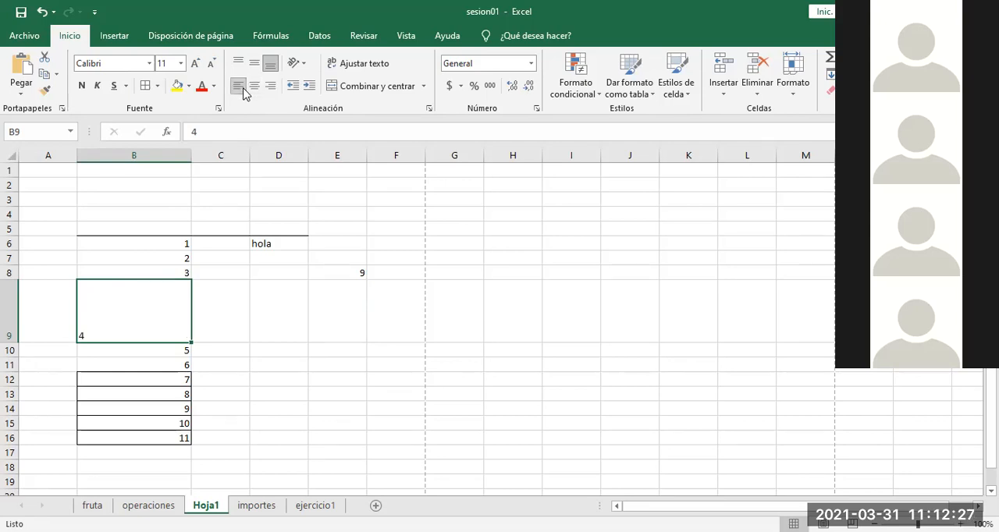
click(256, 91)
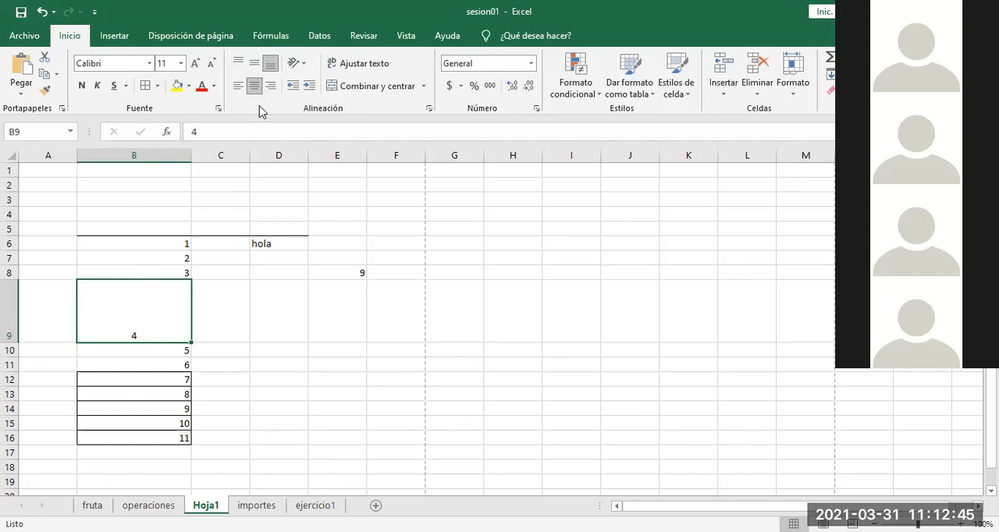
Step: Try the middle and top vertical alignments on cell B9, and return its value to bottom alignment
click(255, 64)
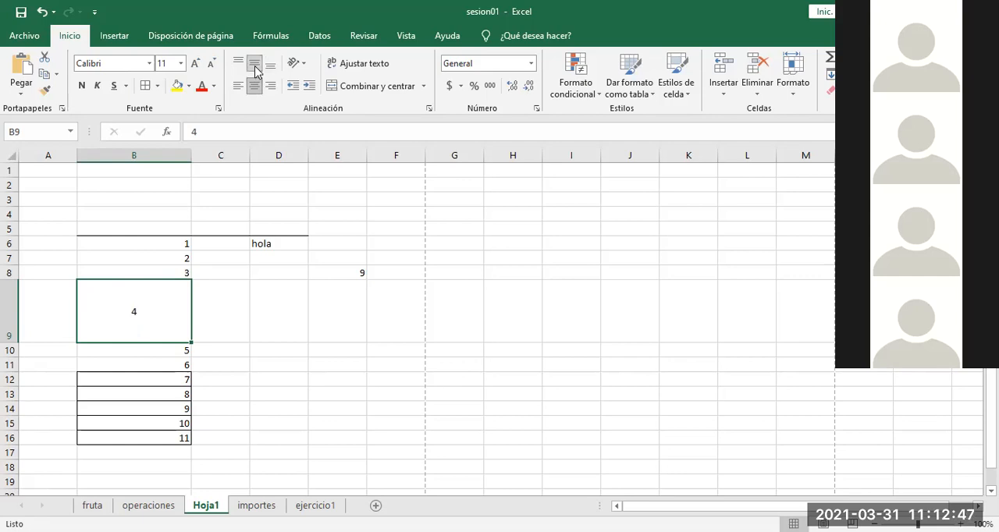
click(239, 67)
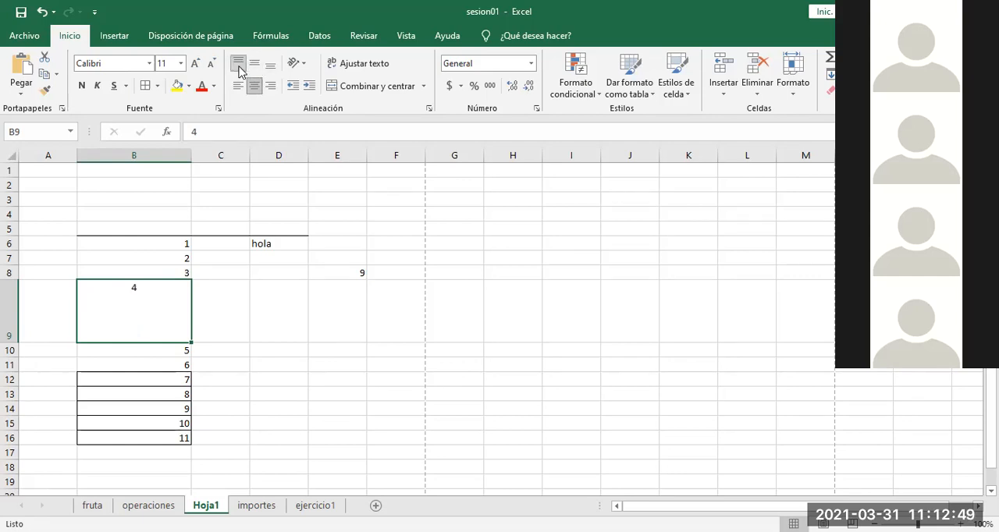
click(255, 65)
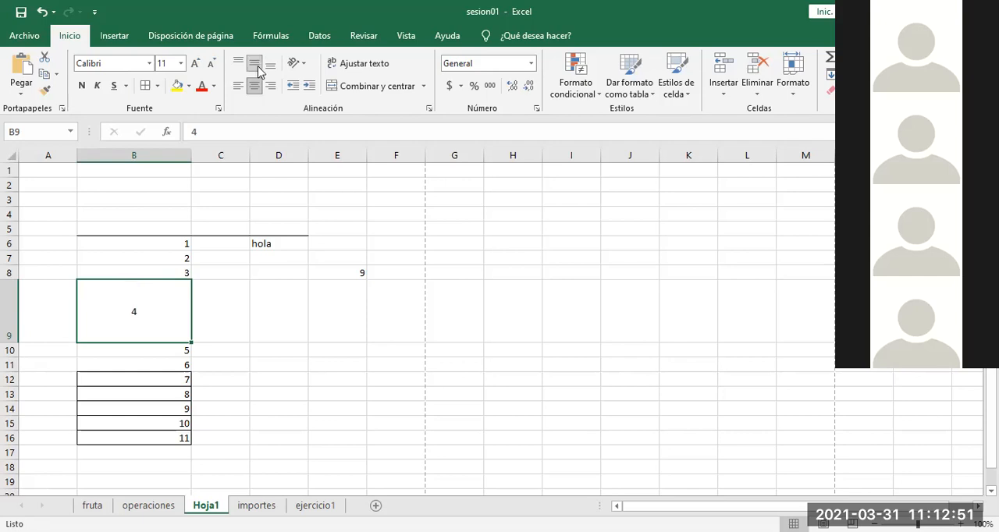
click(269, 65)
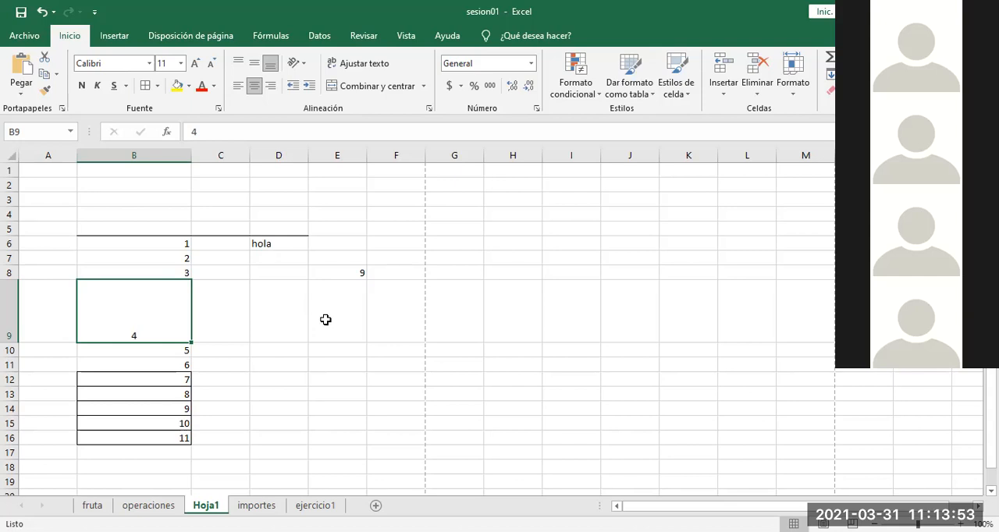
Step: Examine the column lettering along row 8 from G8 past Z, stopping at column BB
click(446, 273)
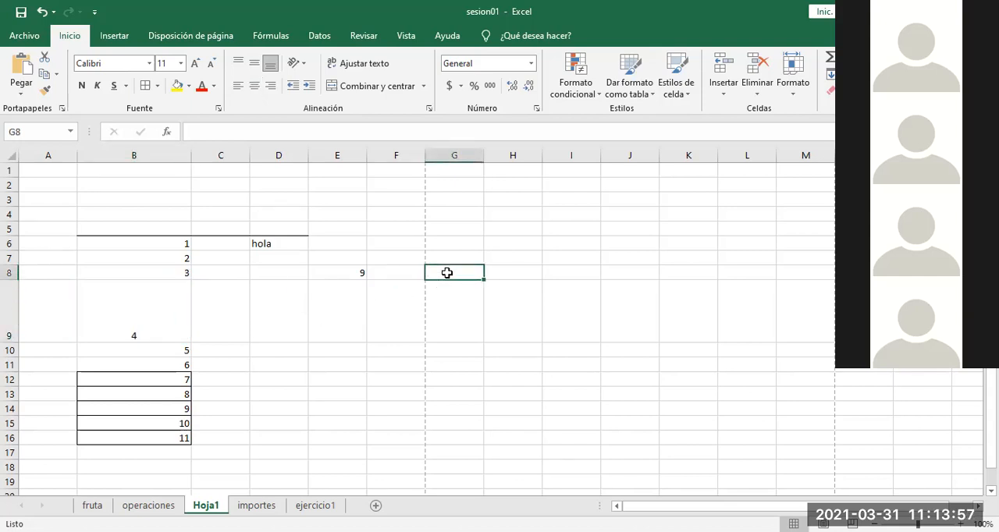
key(Right)
key(Right)
key(Right)
key(Right)
key(Right)
key(Right)
key(Right)
key(Right)
key(Right)
key(Right)
key(Right)
key(Right)
key(Right)
key(Right)
key(Right)
key(Right)
key(Right)
key(Right)
key(Right)
key(Right)
key(Right)
key(Right)
key(Right)
key(Right)
key(Right)
key(Right)
key(Right)
key(Right)
key(Right)
key(Right)
key(Right)
key(Right)
key(Right)
key(Right)
key(Right)
key(Right)
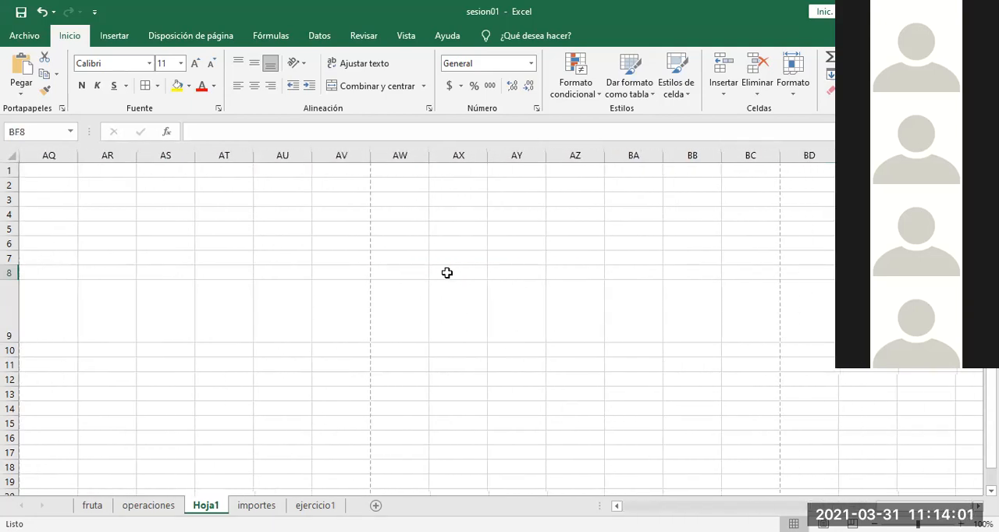
key(Left)
key(Left)
key(Left)
key(Left)
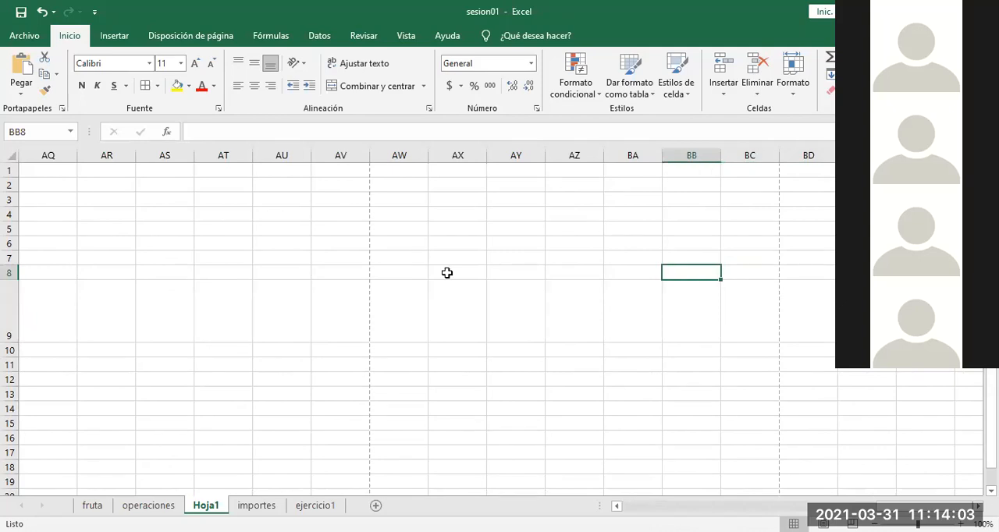
key(Down)
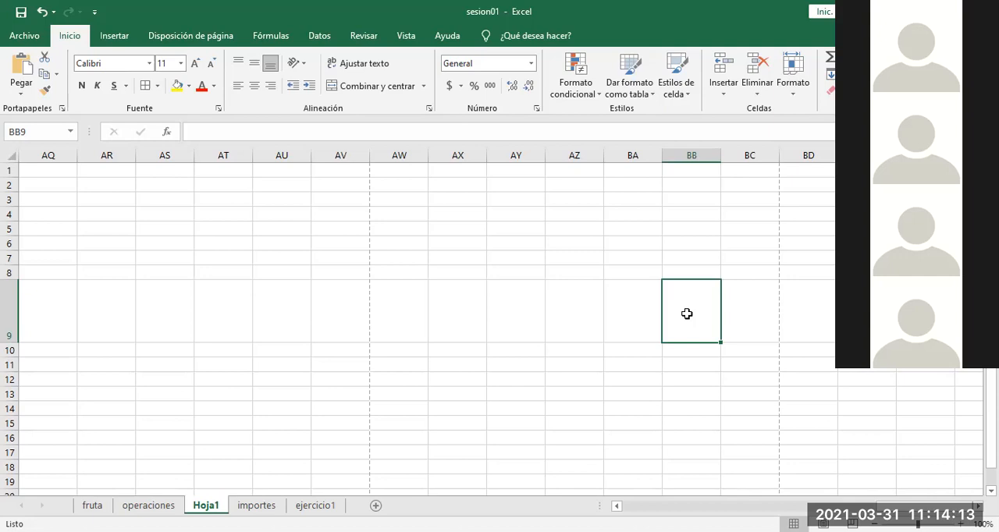
key(Return)
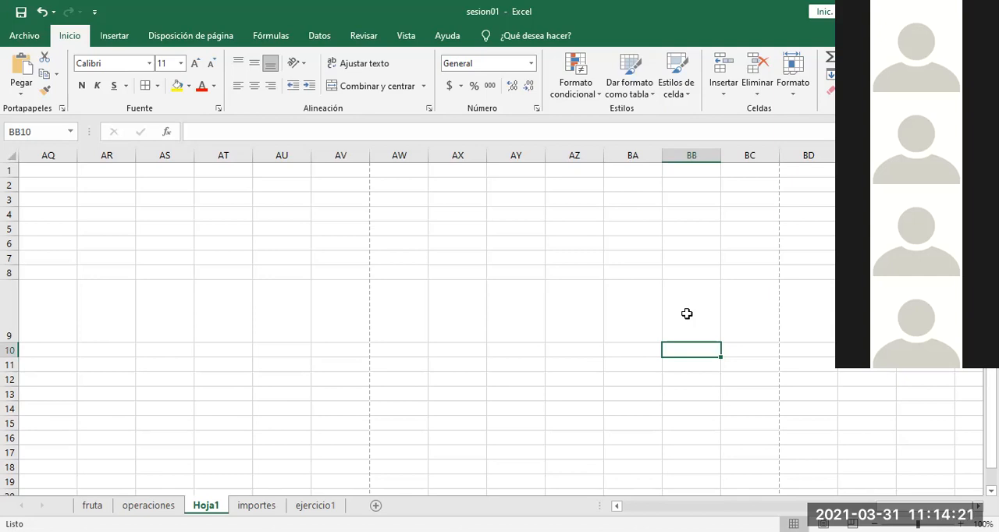
Step: Go back from column BB to the numbers in column B, ending on cell B10
key(ctrl+Left)
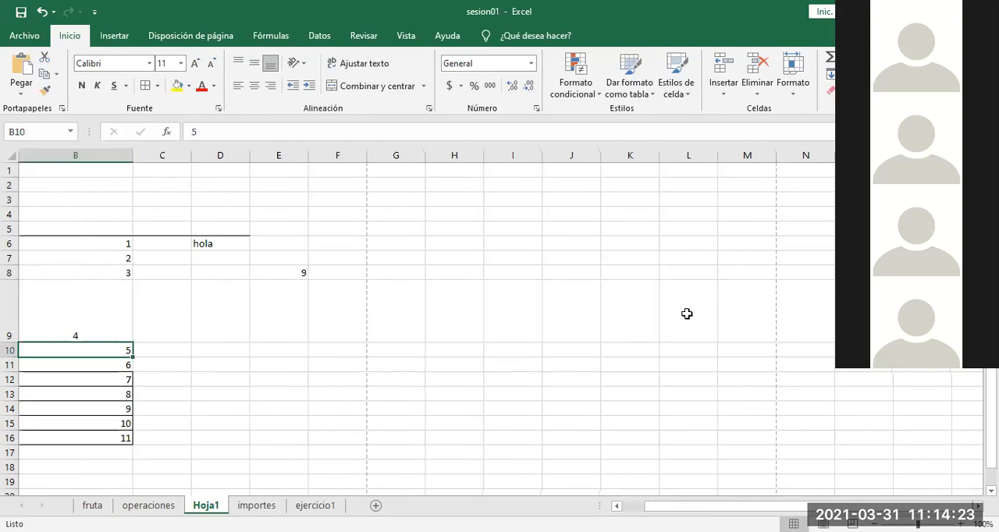
key(Right)
key(Left)
scroll(687, 314, left, 1)
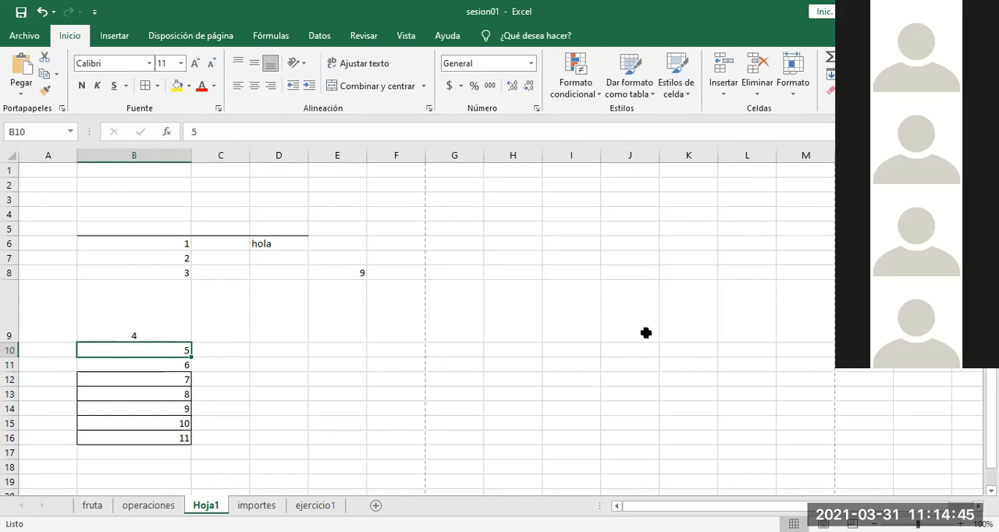
Step: Enter the text hola in cell C10
click(239, 351)
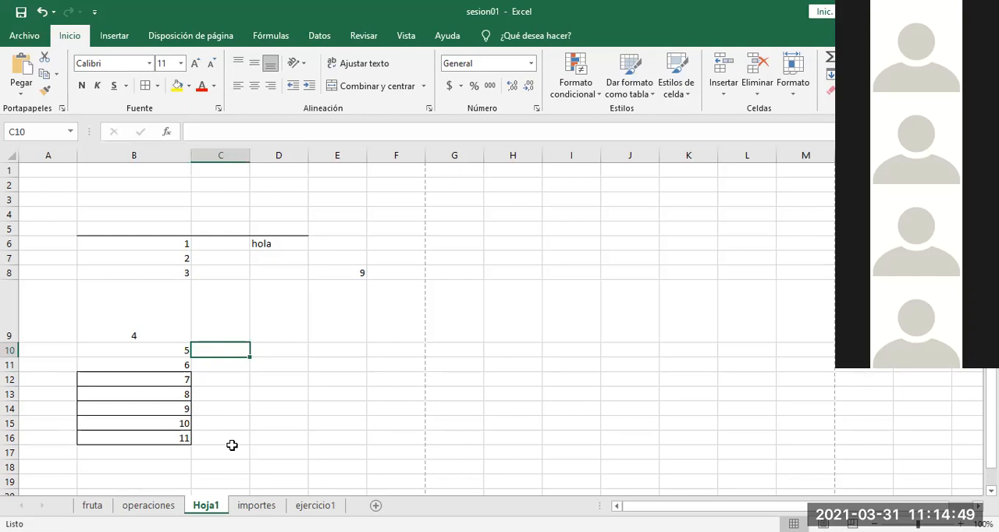
text(hola)
key(Return)
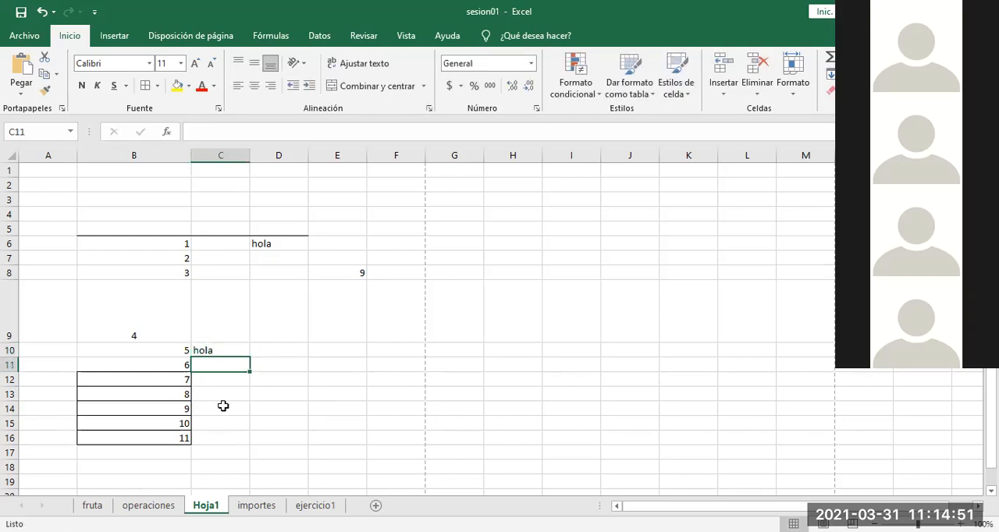
Step: Compare B10 with C10, try right alignment on C10's text, and set it to left alignment
click(222, 352)
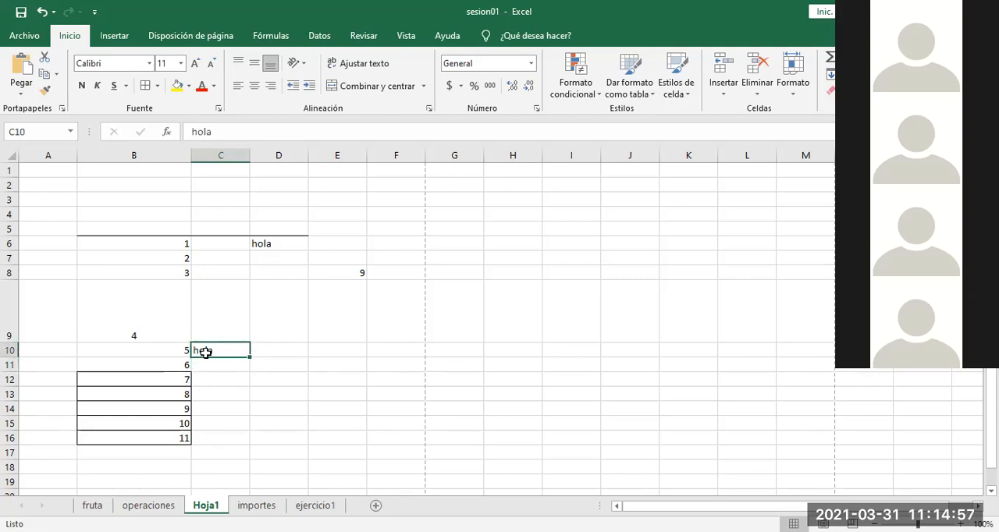
click(177, 352)
click(214, 351)
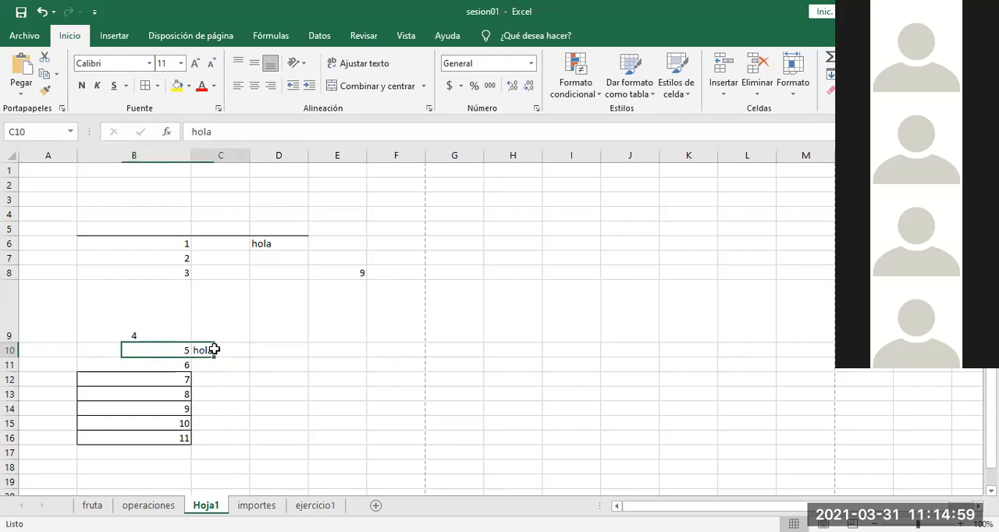
click(177, 350)
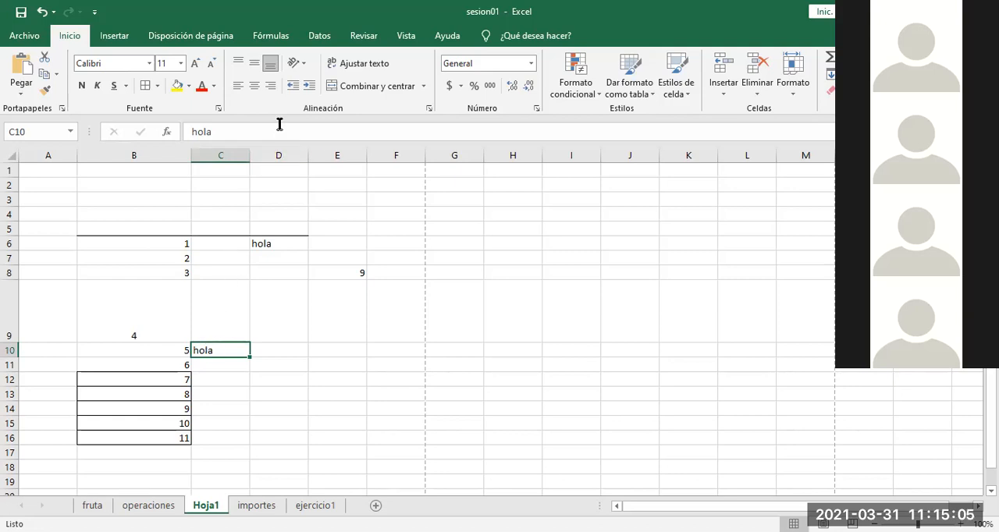
click(272, 92)
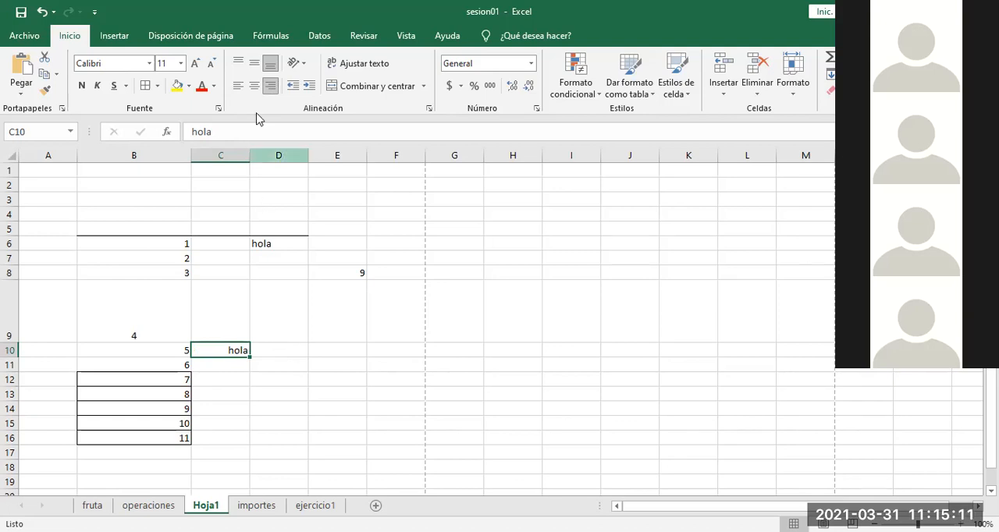
click(242, 87)
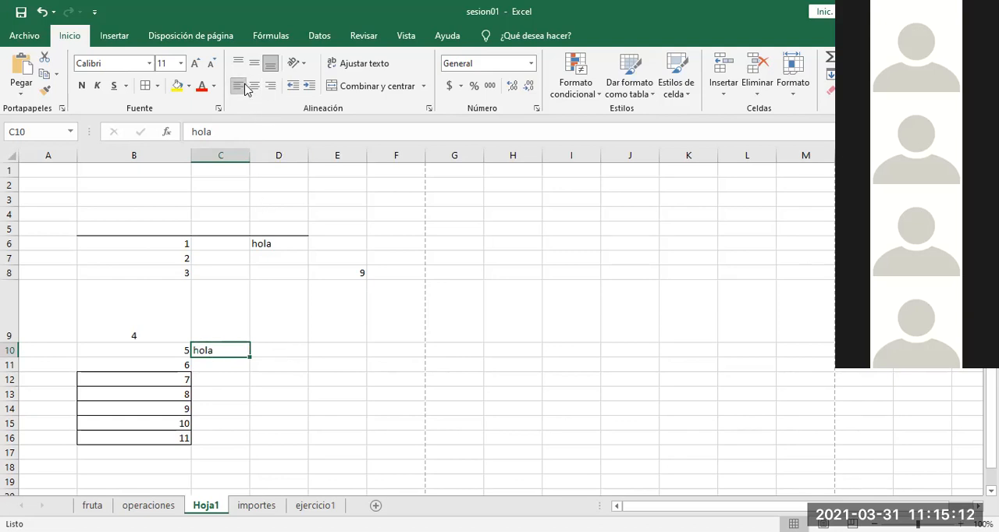
click(281, 323)
click(231, 376)
click(223, 352)
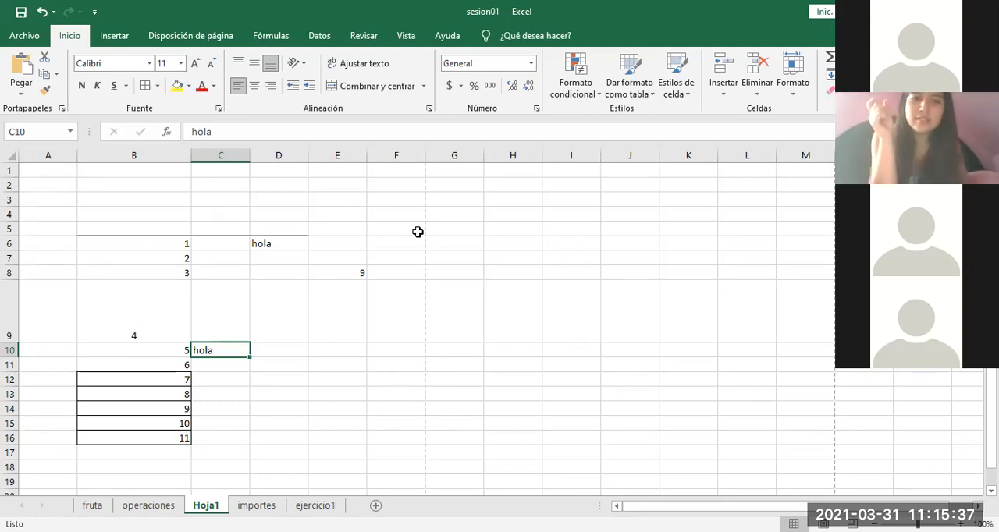
Step: Inspect the formula in E8 twice to see which cell it references, leaving it without edits
double_click(341, 272)
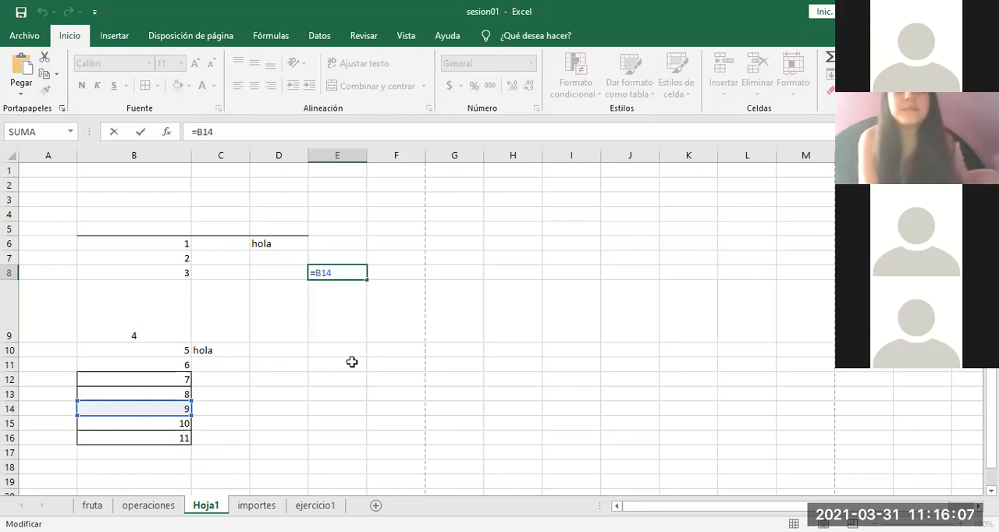
click(341, 320)
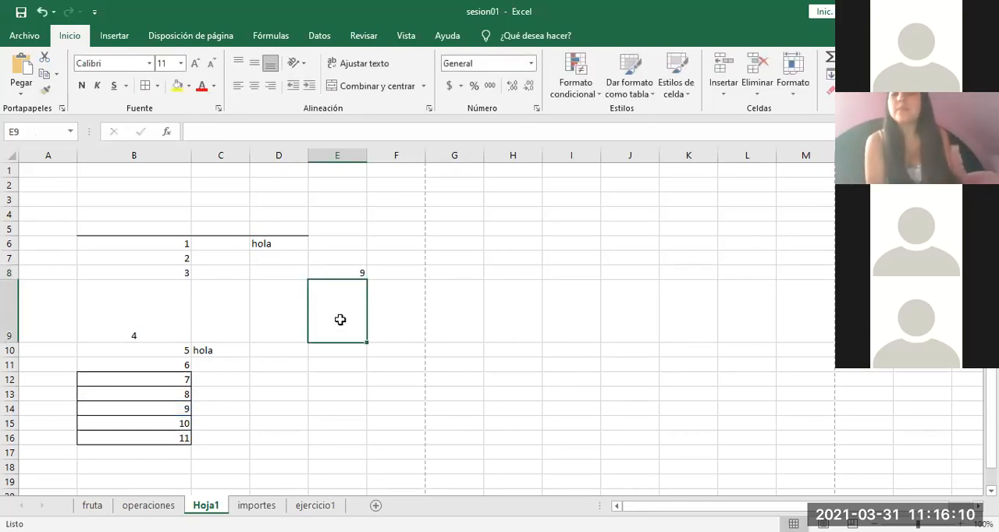
double_click(344, 272)
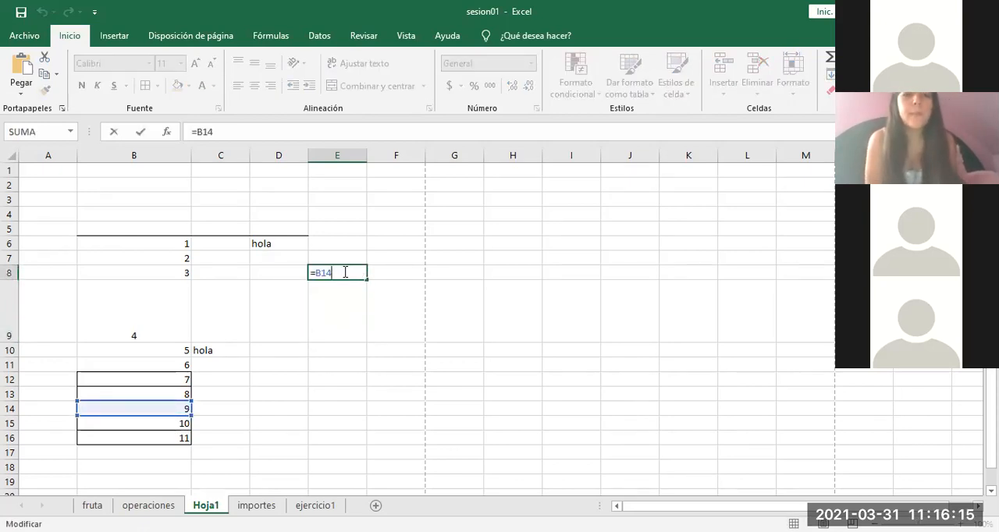
click(335, 339)
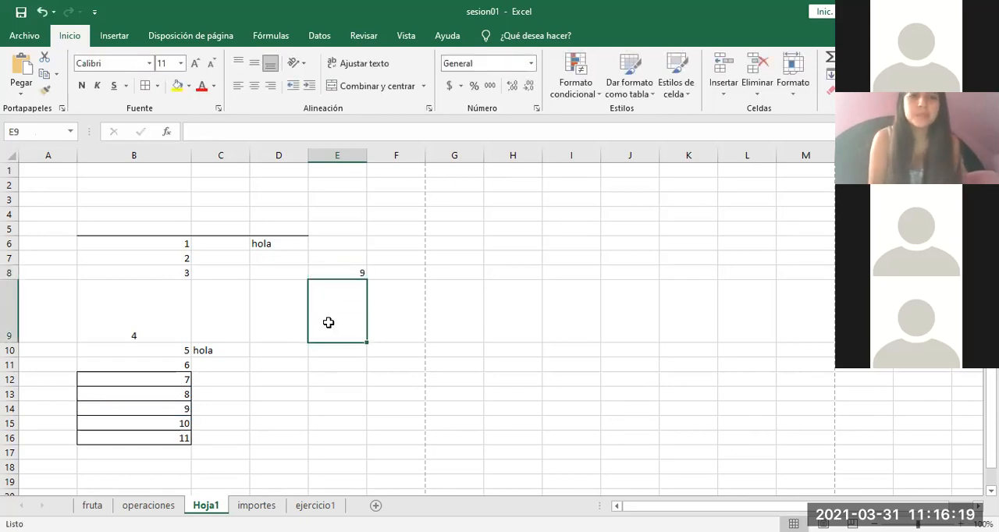
click(320, 361)
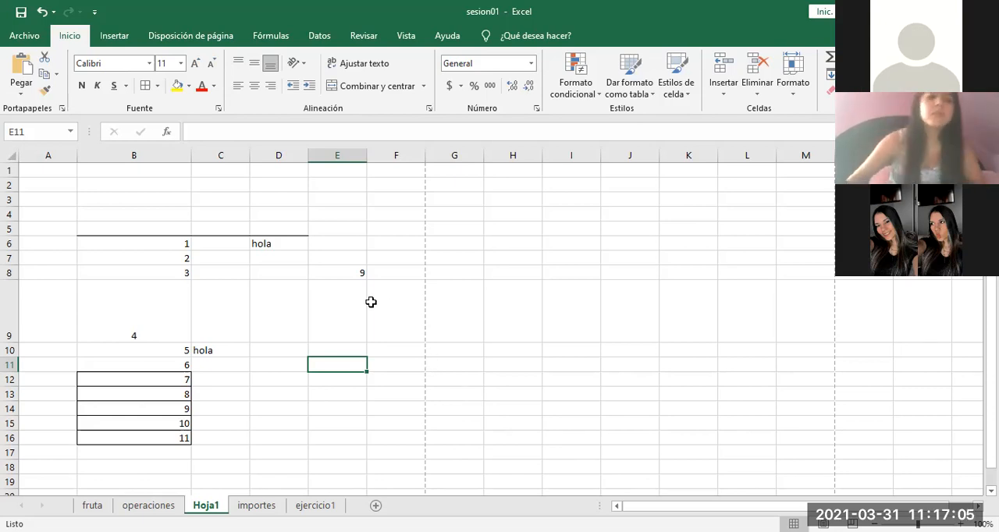
Step: Enter the formula =B14 in cell E8 again
click(331, 273)
text(=B14)
key(Return)
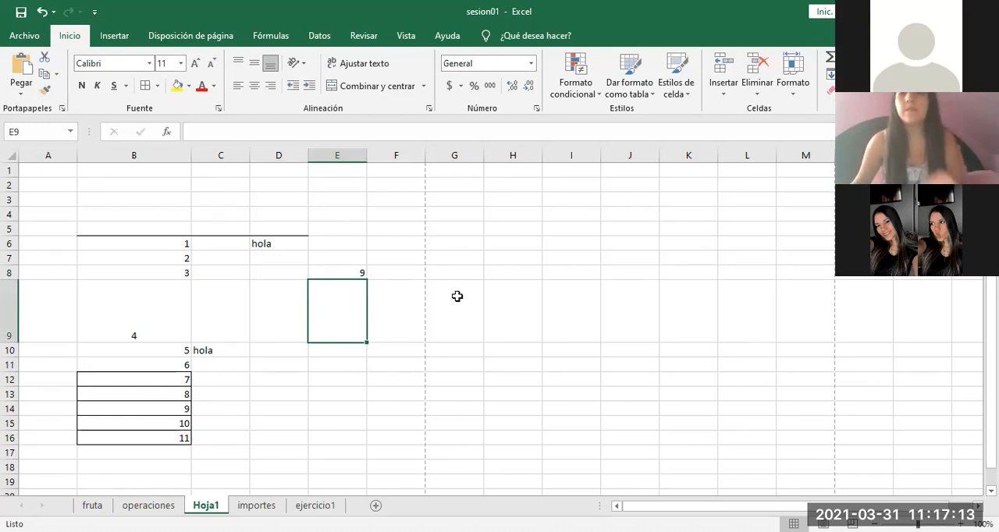
Step: On the operaciones sheet, clear the contents of the operation columns in range C5:G11
click(174, 507)
drag(308, 329, 761, 422)
key(Delete)
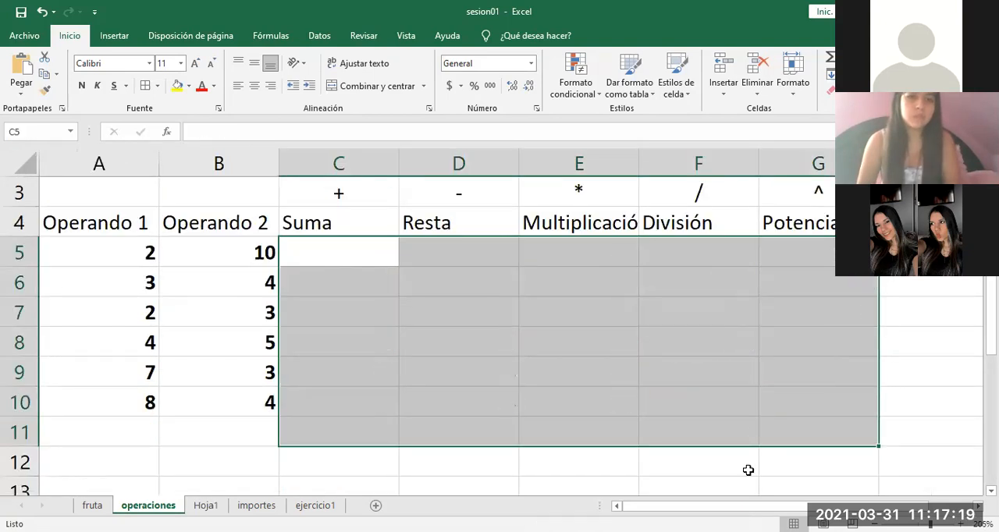
click(562, 376)
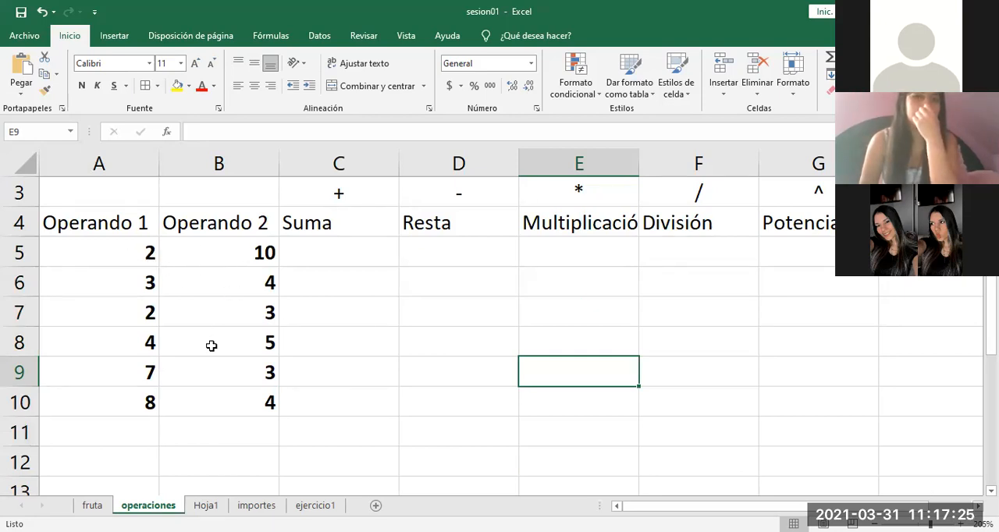
Step: Enter the formula =2+10 in cell C5, under Suma
click(327, 255)
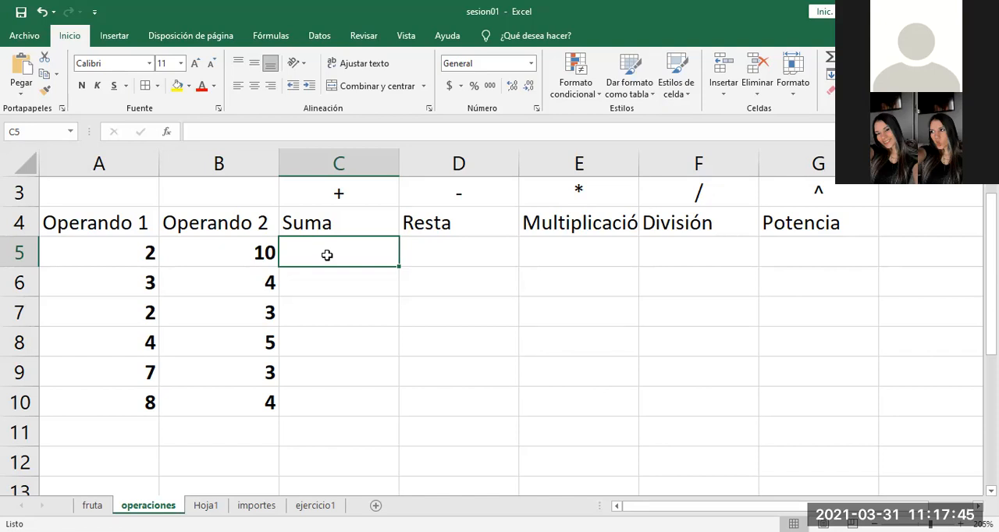
text(=)
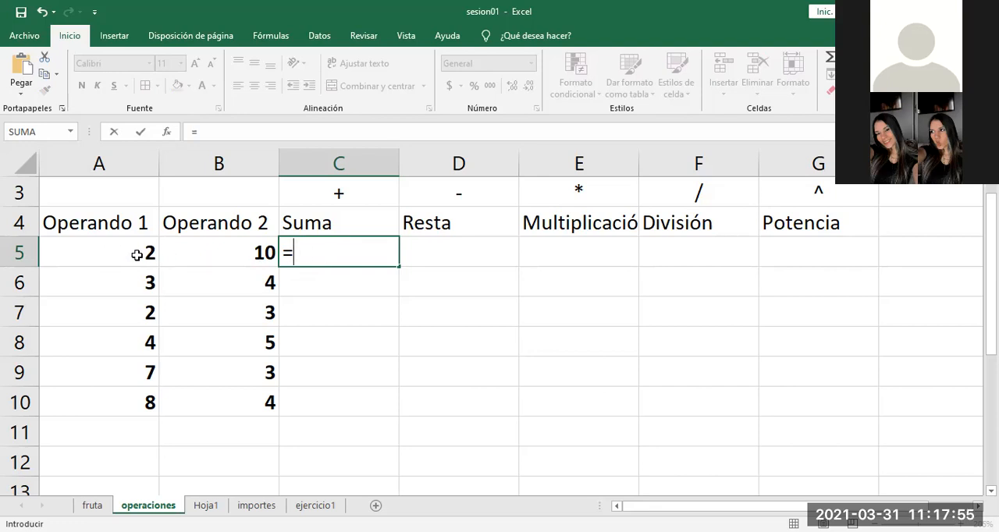
text(2)
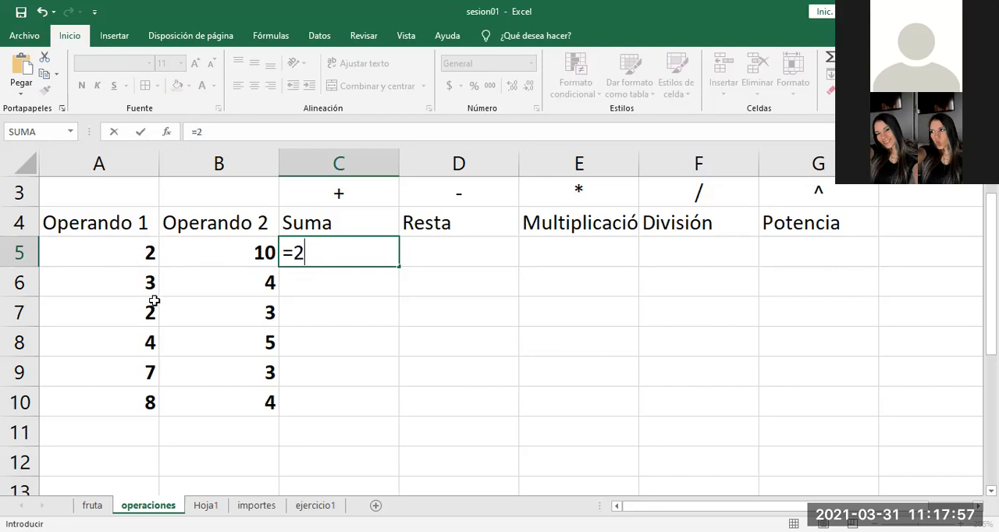
text(+10)
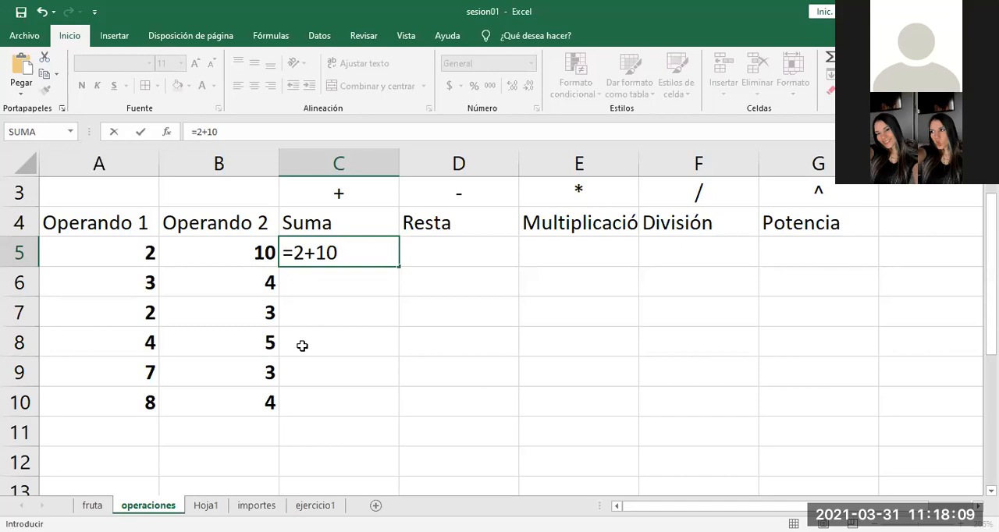
key(Return)
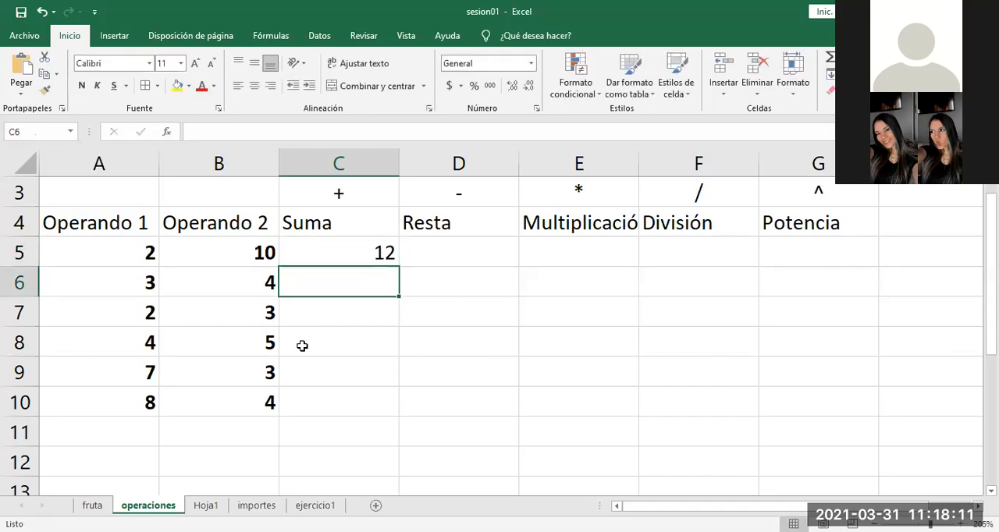
Step: Inspect the formula in C5 and compare it with the operands in A5 and B5, leaving it without edits
double_click(345, 255)
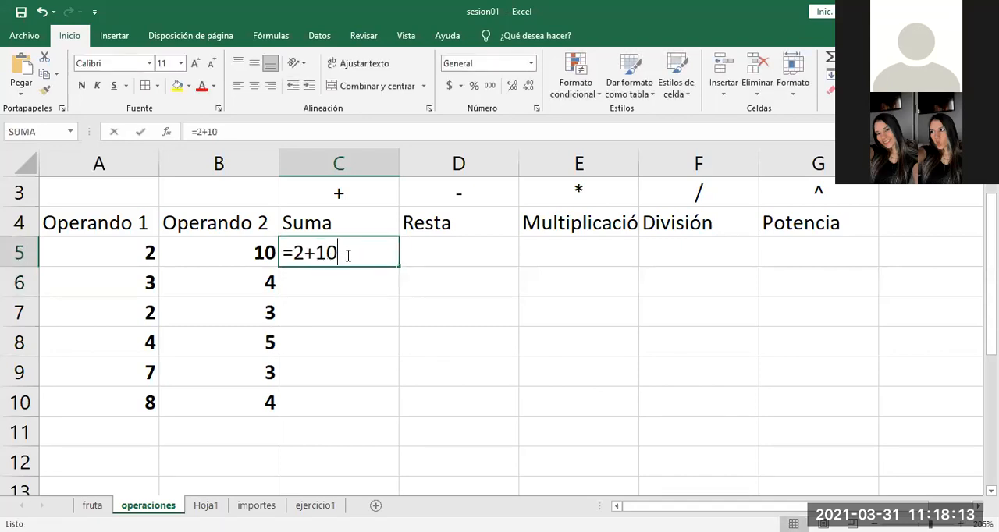
click(338, 285)
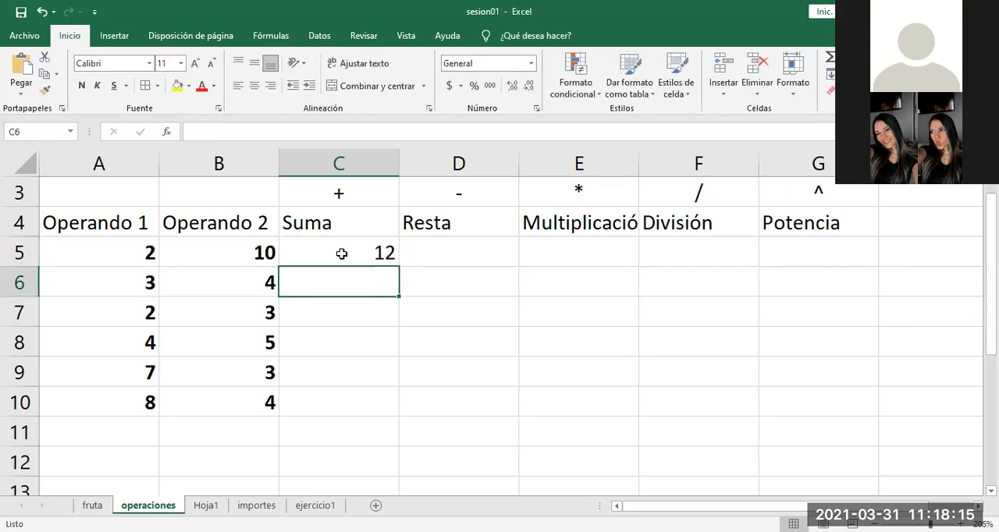
double_click(341, 252)
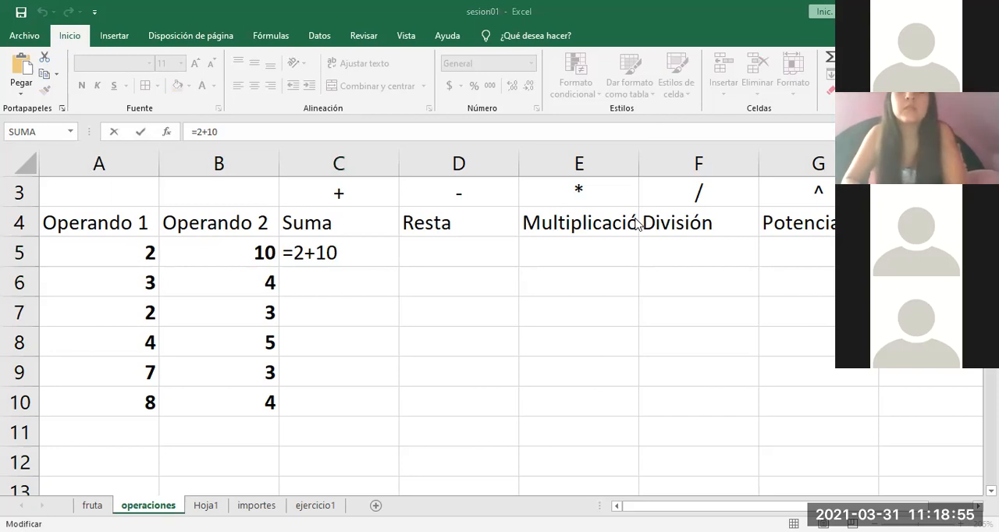
click(349, 255)
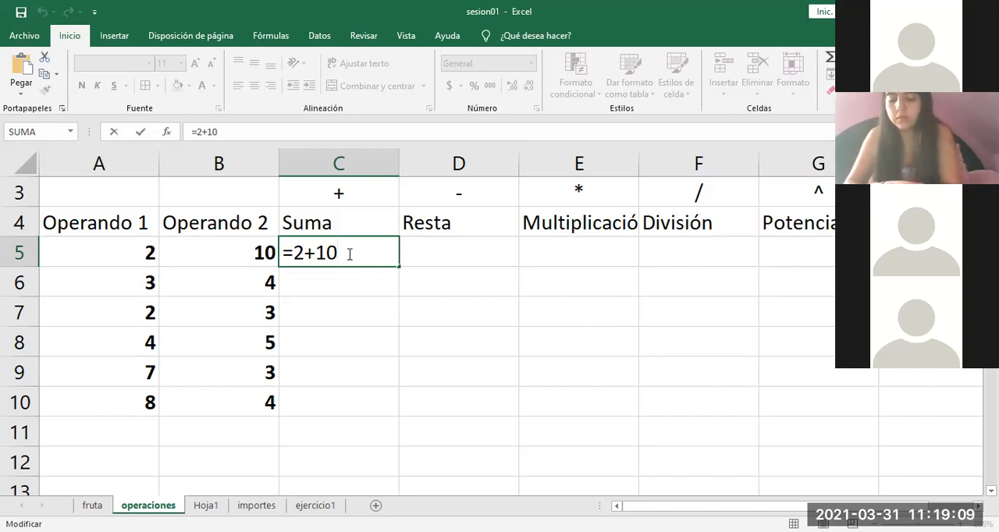
drag(141, 244, 203, 252)
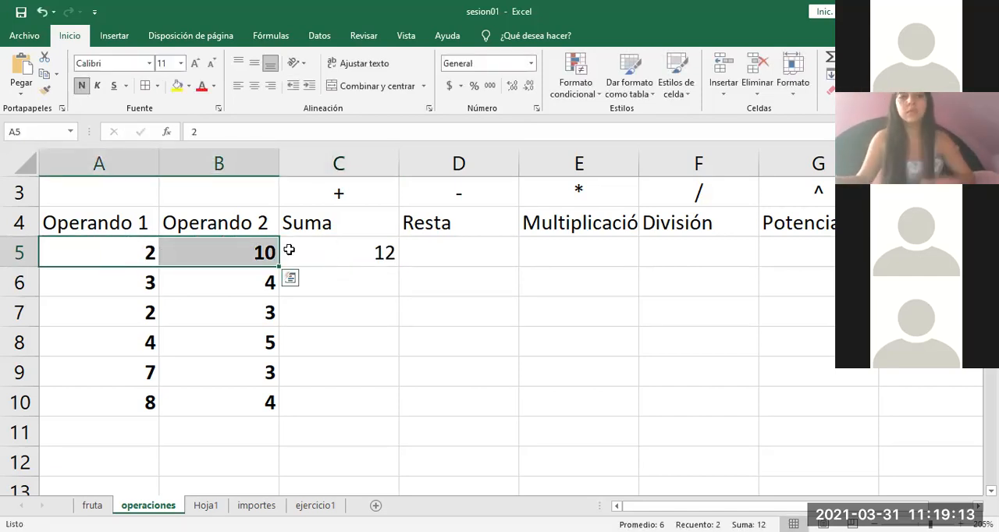
double_click(343, 251)
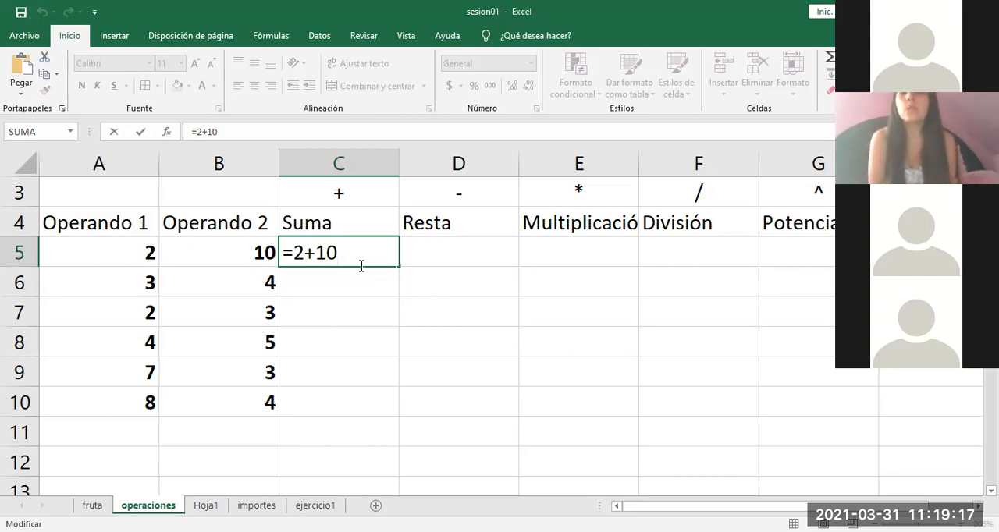
key(Escape)
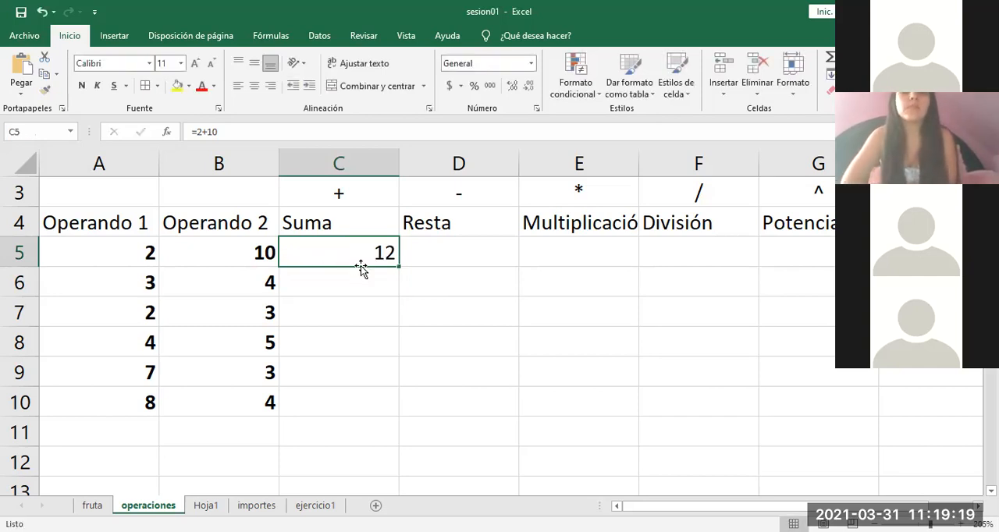
Step: Check the formula in C5, leaving it unedited, and set Operando 1 in cell A5 to 5
double_click(348, 259)
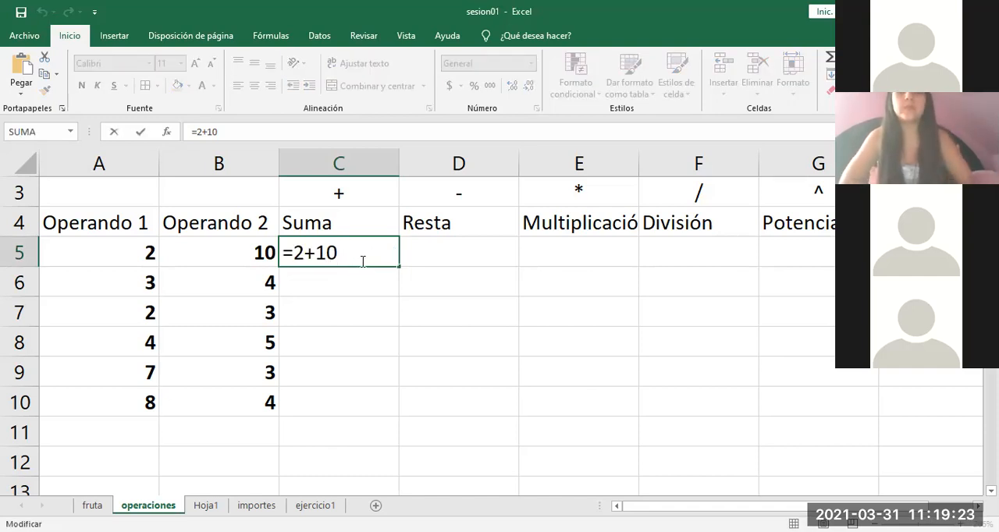
click(372, 303)
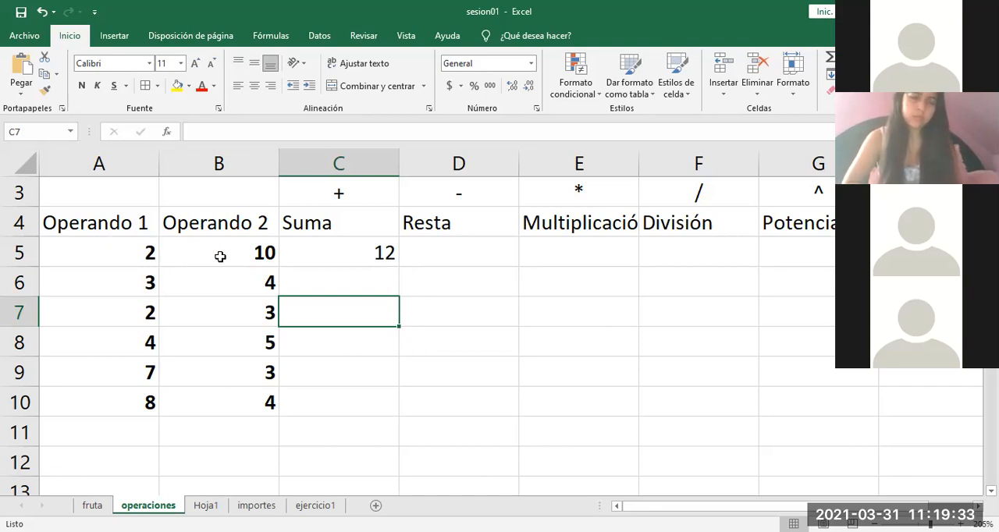
click(136, 254)
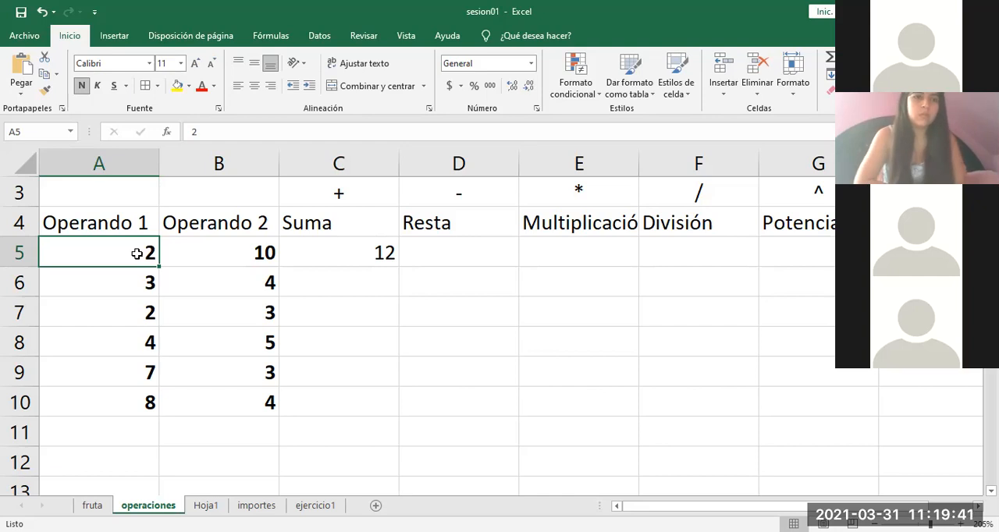
text(5)
key(Return)
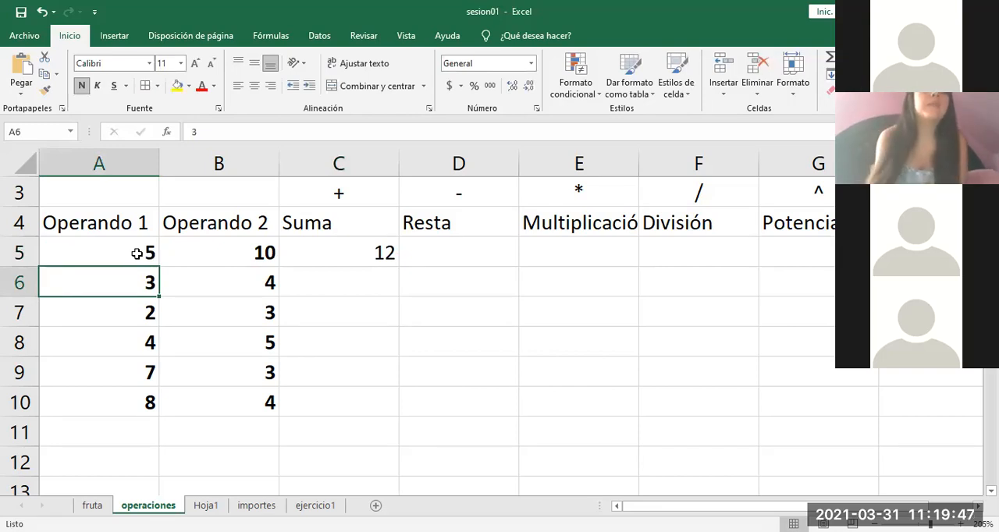
Step: Edit the Suma formula in cell C5 to =5+10 by replacing its first operand
double_click(355, 249)
click(304, 251)
key(BackSpace)
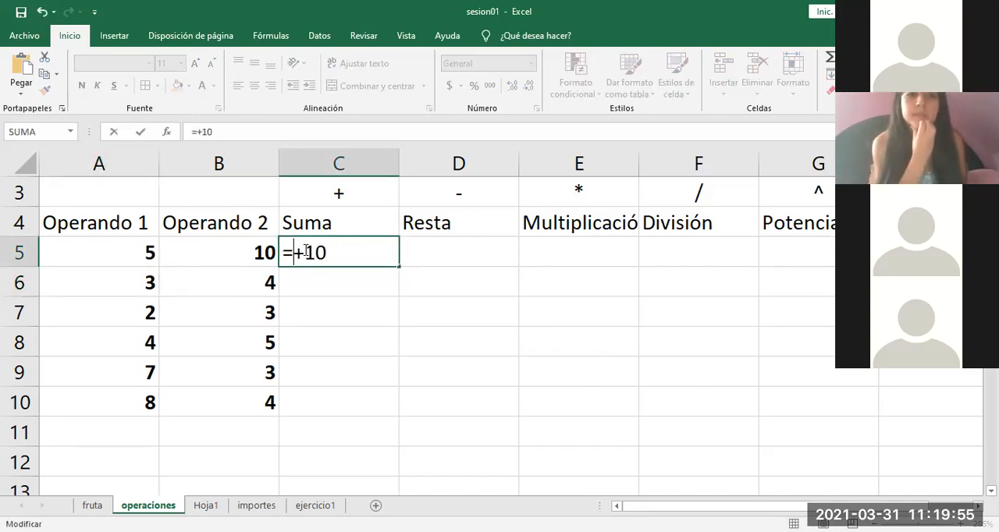
text(5)
key(Return)
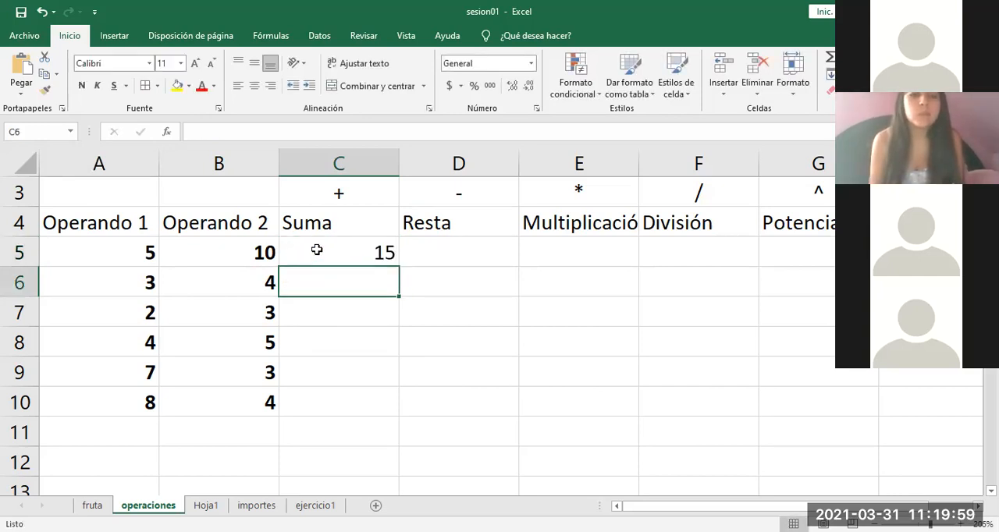
Step: Erase the operands from the formula in C5 and enter =5+10 there again
double_click(315, 251)
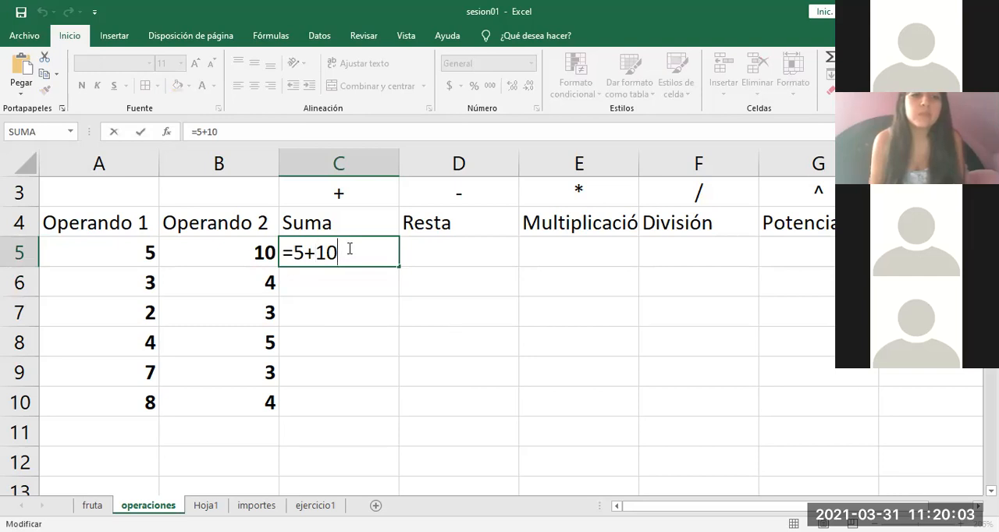
key(BackSpace)
key(BackSpace)
key(BackSpace)
key(BackSpace)
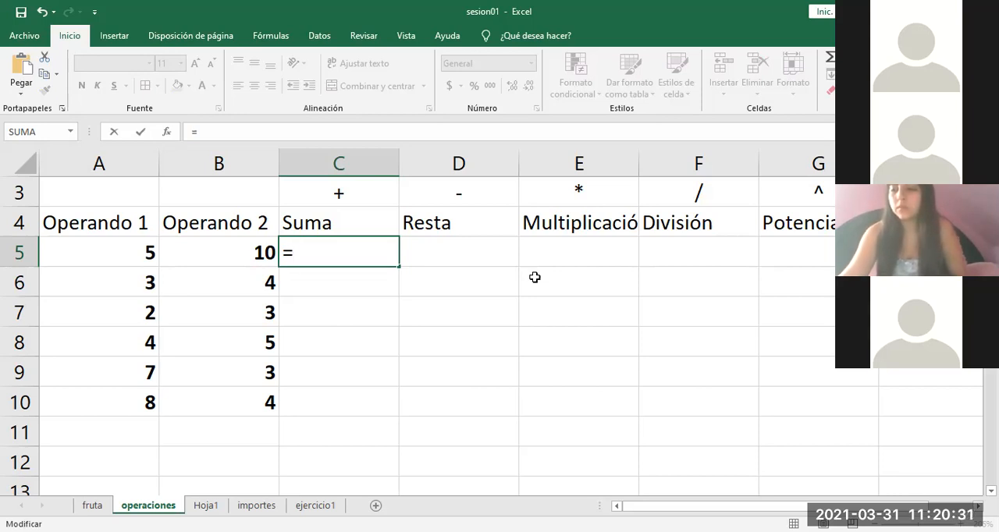
text(5+10)
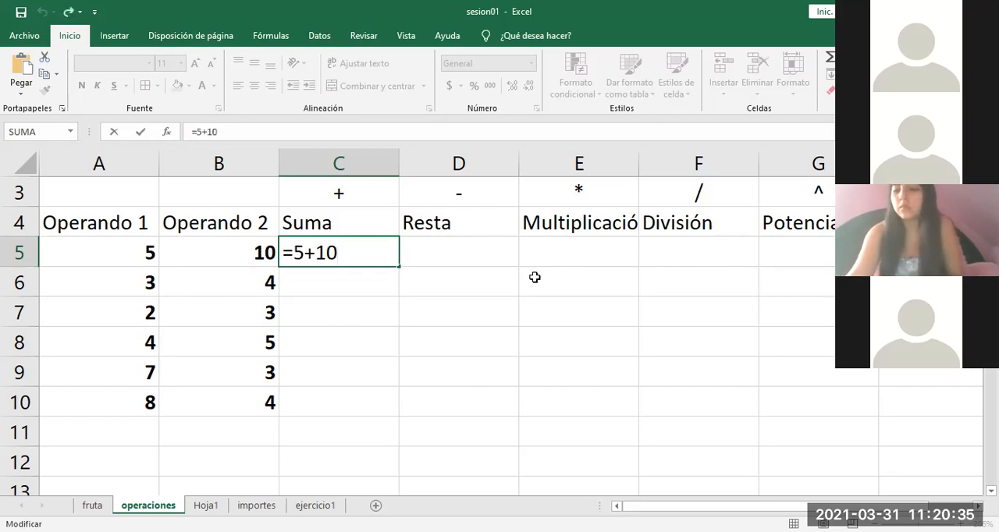
key(ctrl+Return)
Step: Set Operando 1 in cell A5 to 8
click(123, 251)
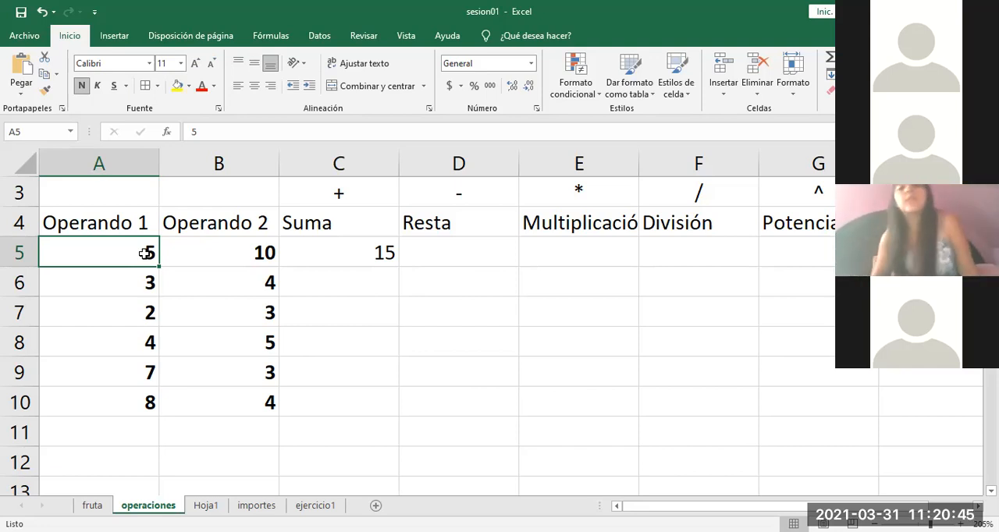
double_click(129, 253)
key(BackSpace)
text(8)
key(Return)
Step: Compare cell C5 with the operand in A5 and edit the Suma formula to =8+10
click(354, 251)
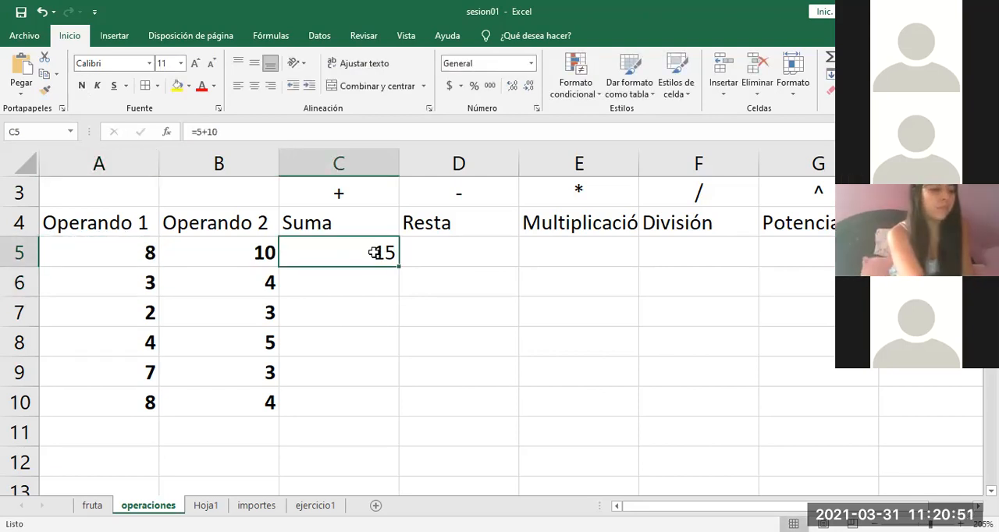
click(129, 252)
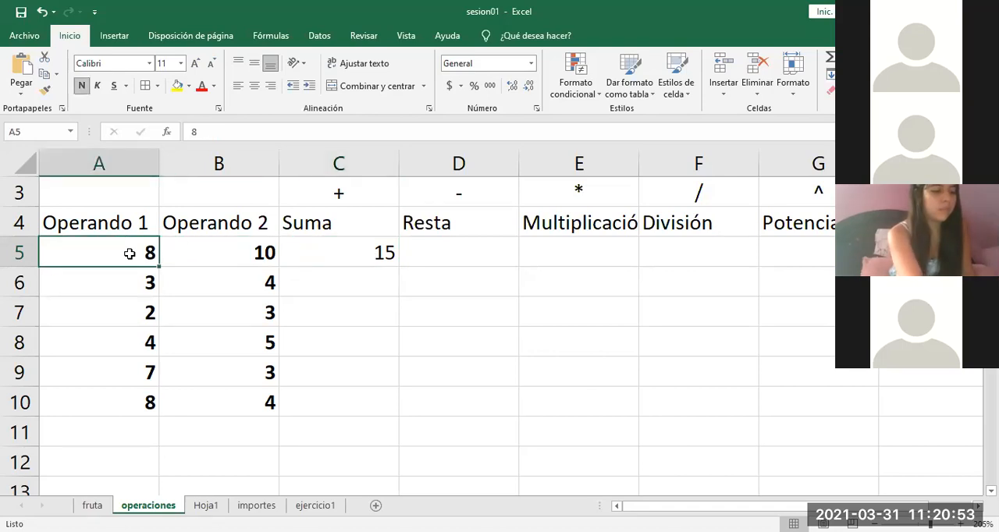
click(352, 253)
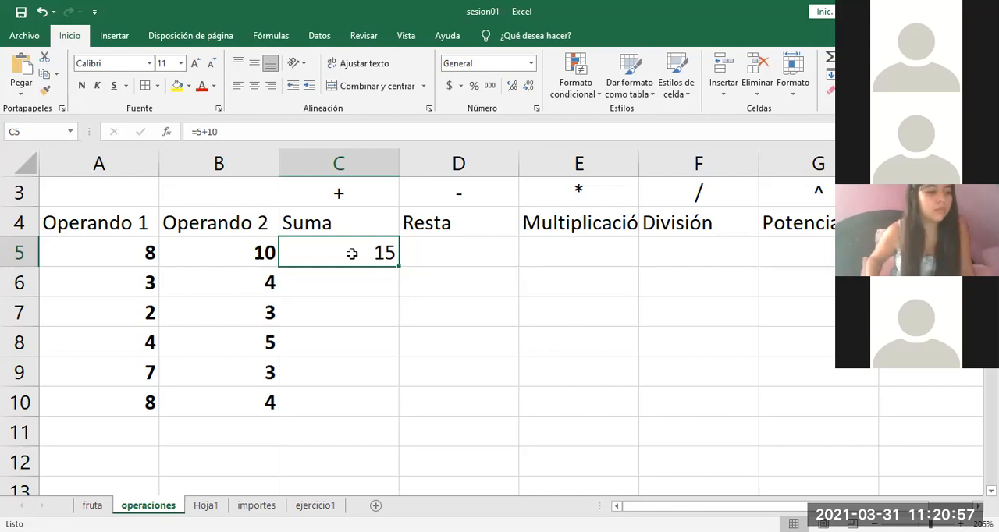
double_click(352, 253)
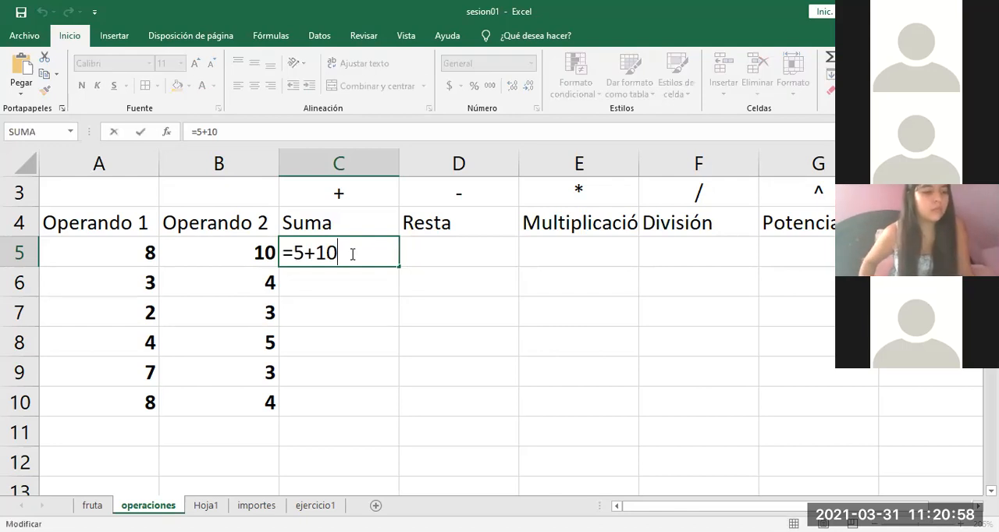
click(305, 252)
key(BackSpace)
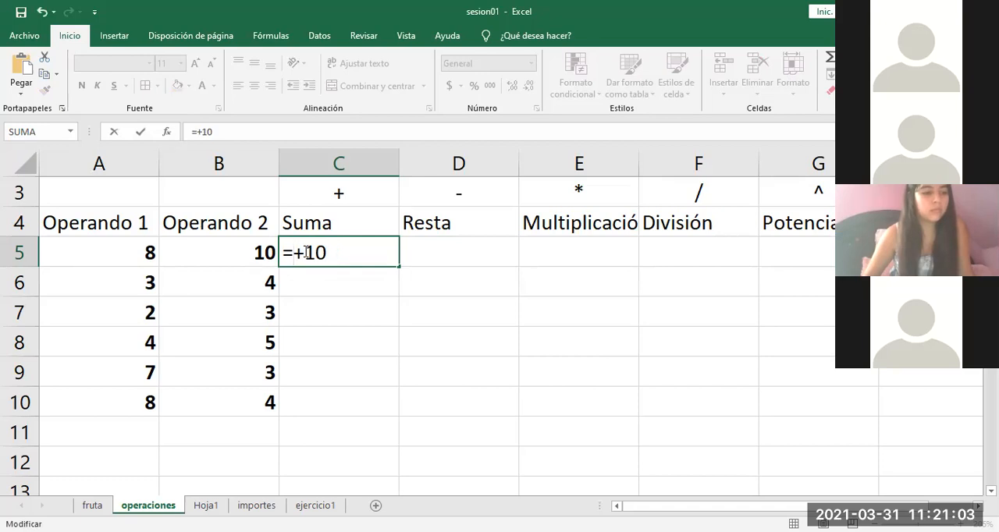
text(8)
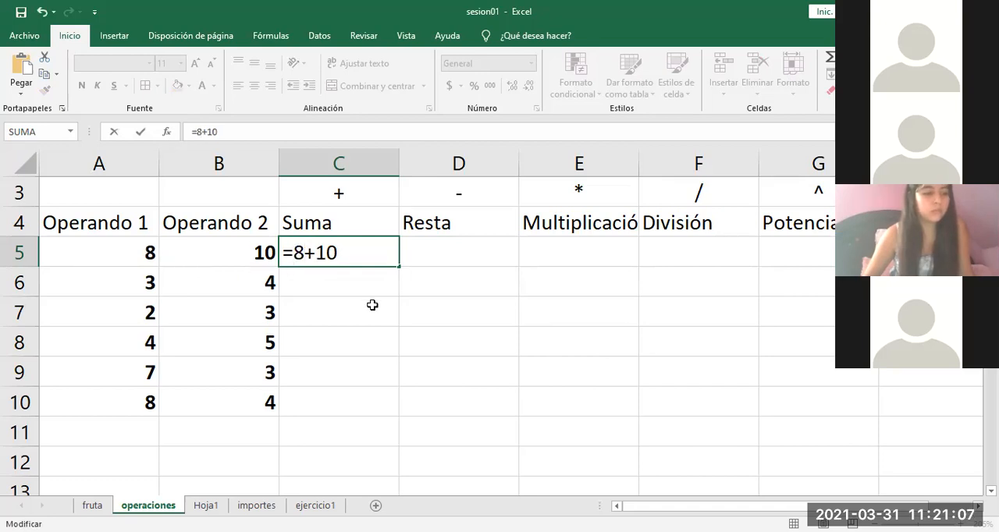
key(Return)
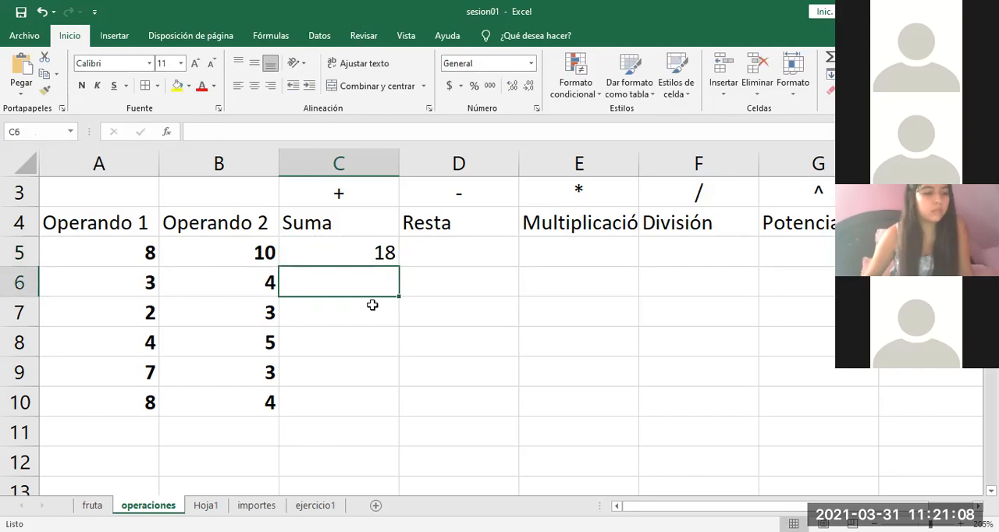
Step: Inspect the constant formula in C5 and replace its operands with cell references, making it =a5+b5
click(363, 251)
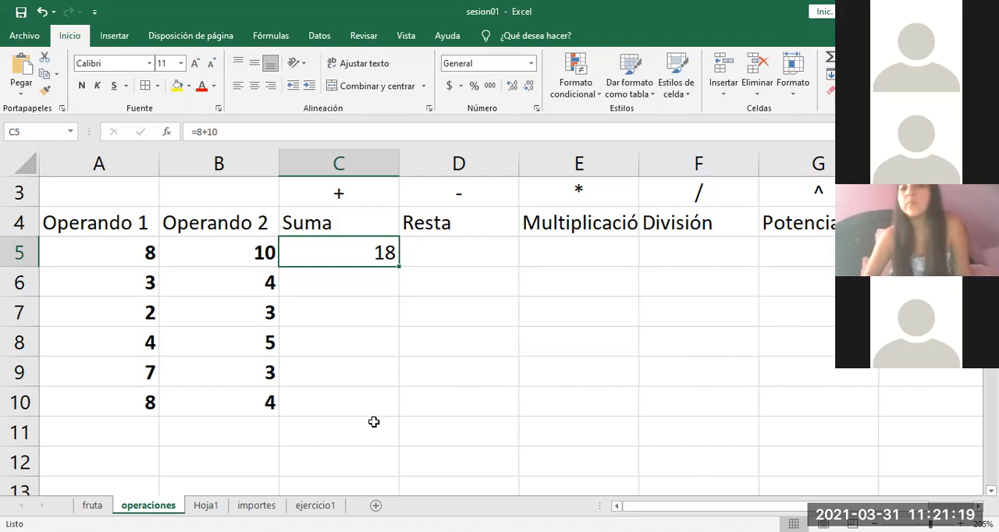
double_click(354, 253)
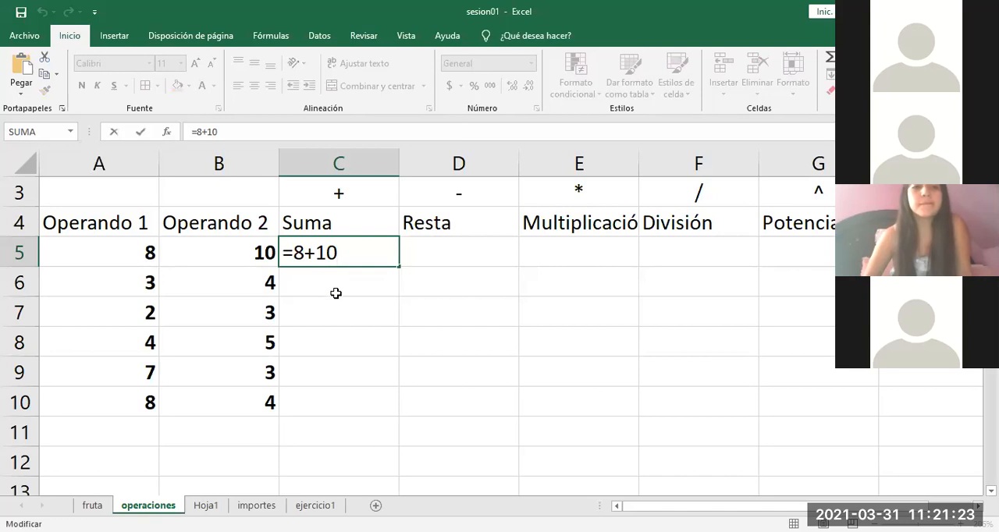
key(Return)
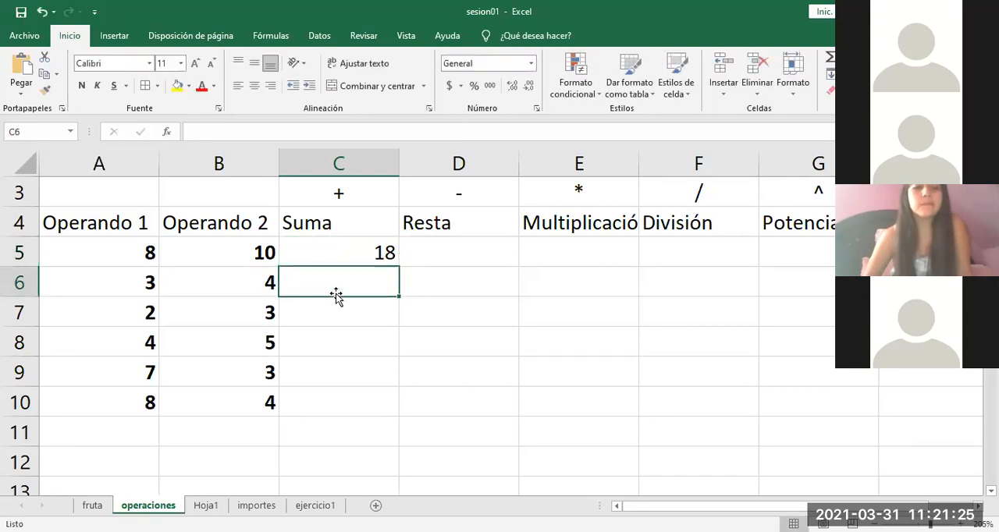
double_click(351, 252)
key(BackSpace)
key(BackSpace)
key(BackSpace)
key(BackSpace)
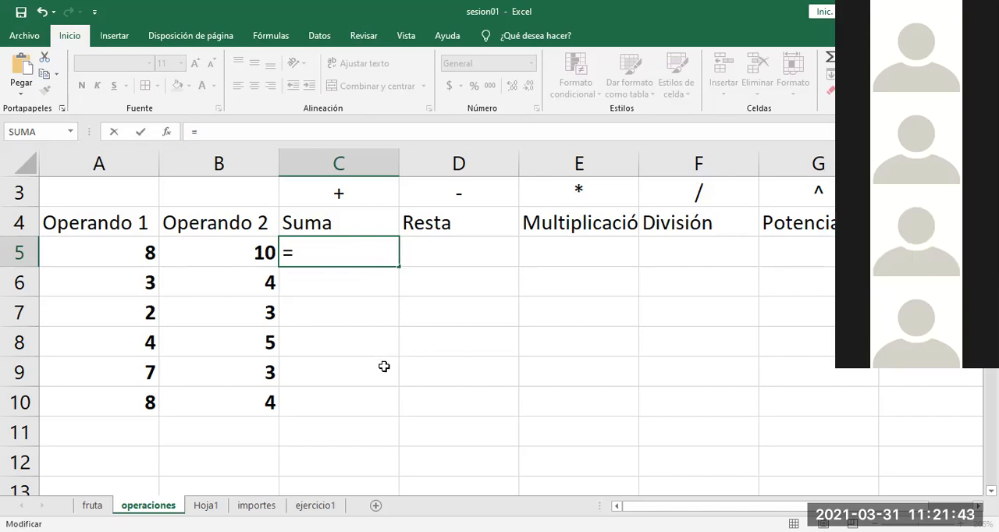
text(a5+)
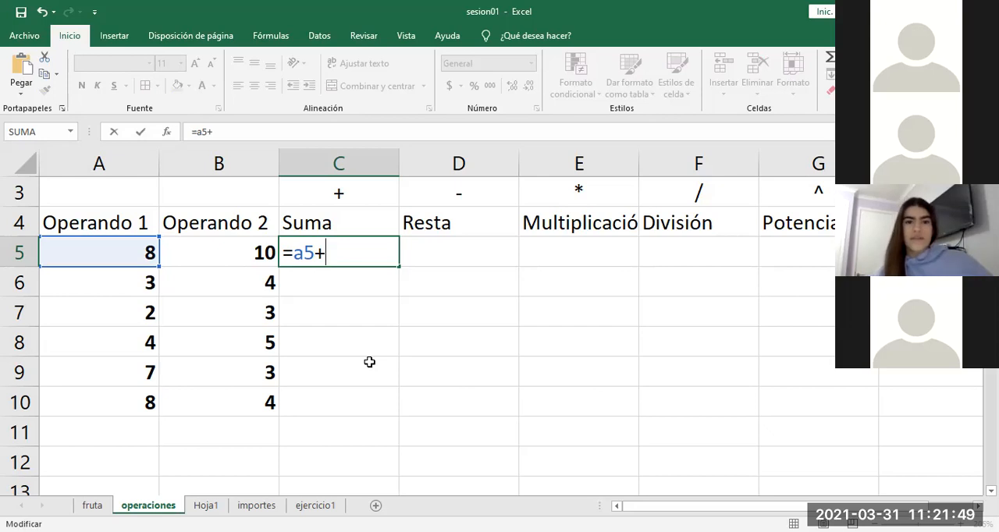
text(b5+b8)
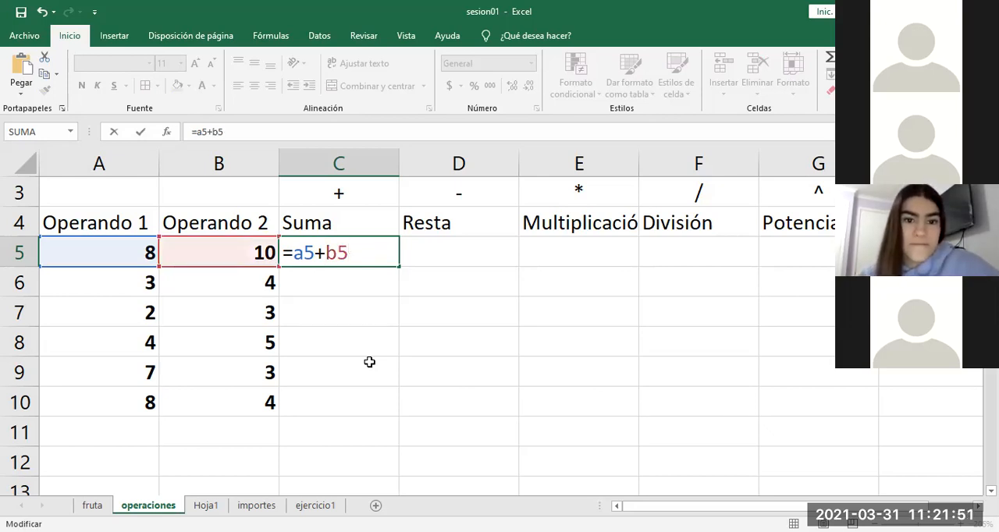
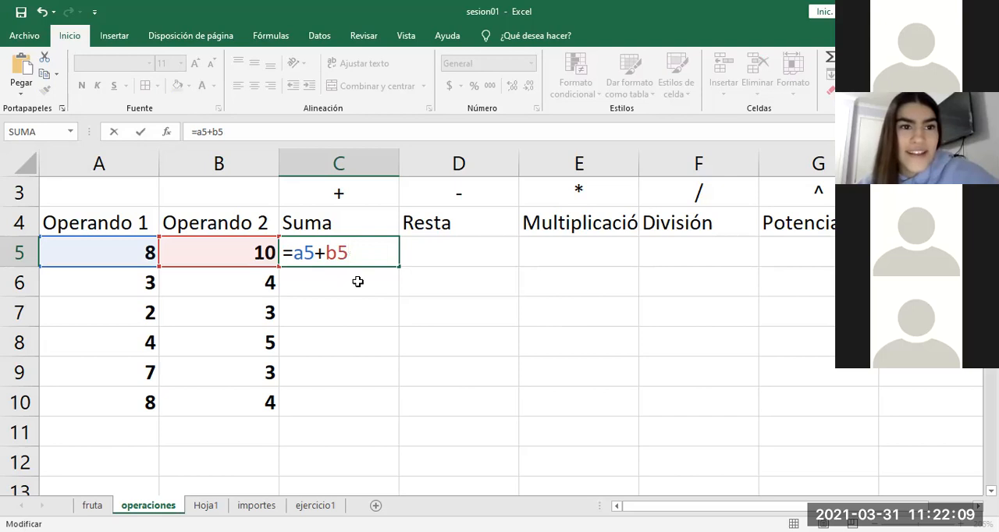
Step: Try adding cell b8 as a third operand to the Suma formula in C5, and remove it again
text(+)
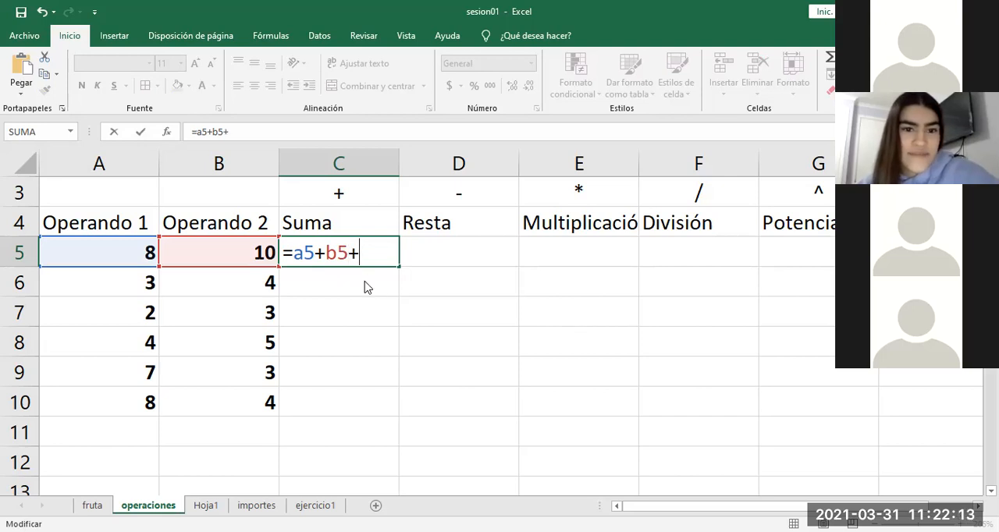
text(b8)
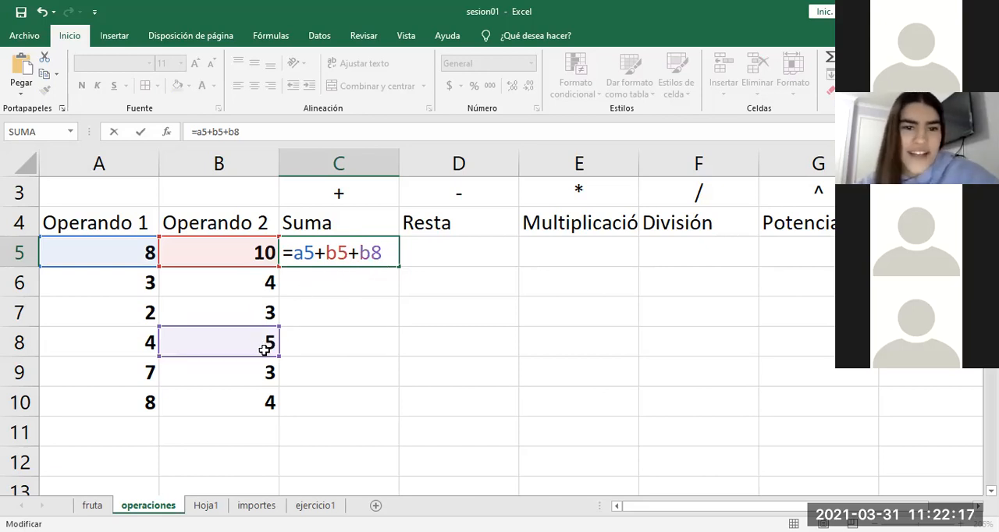
key(BackSpace)
key(BackSpace)
key(BackSpace)
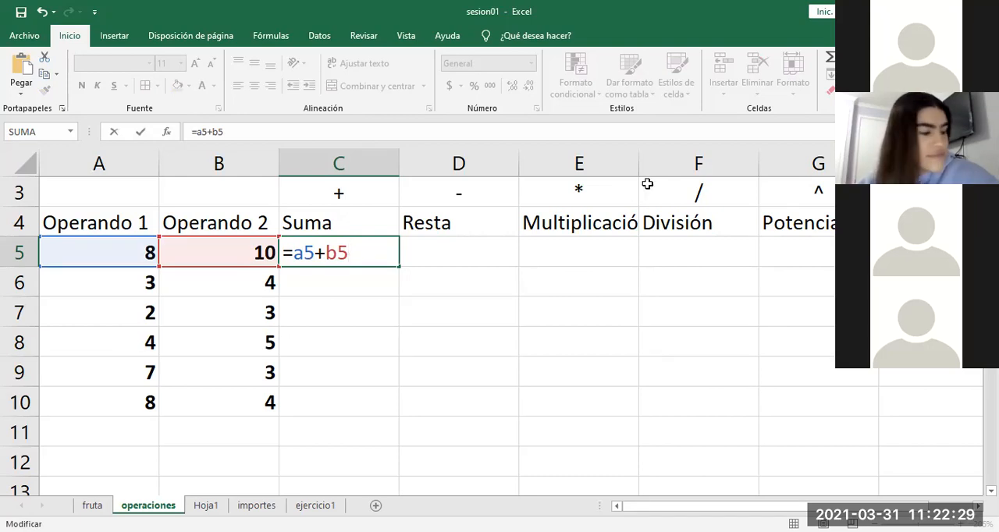
Step: Replace the second operand in C5's formula by picking cells from the sheet, trying A5 and settling on B5
click(746, 142)
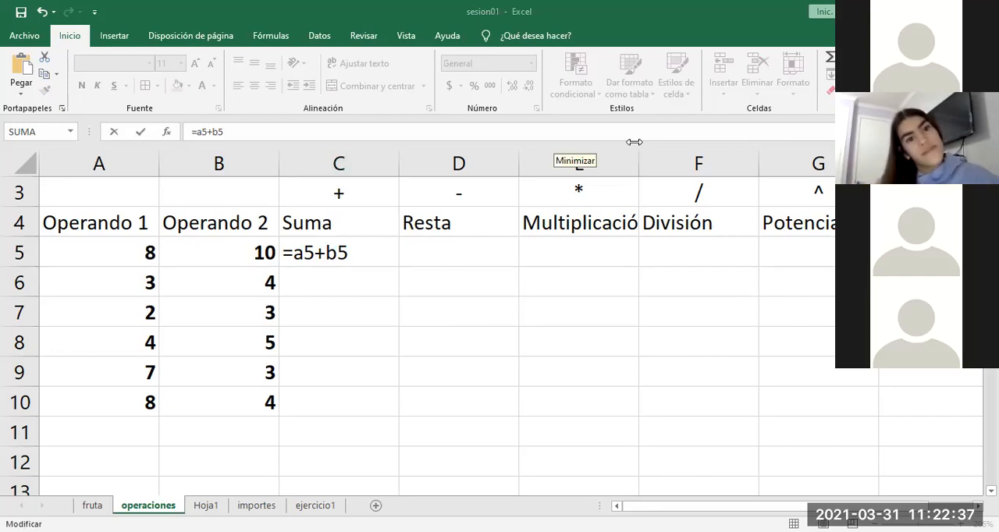
click(381, 250)
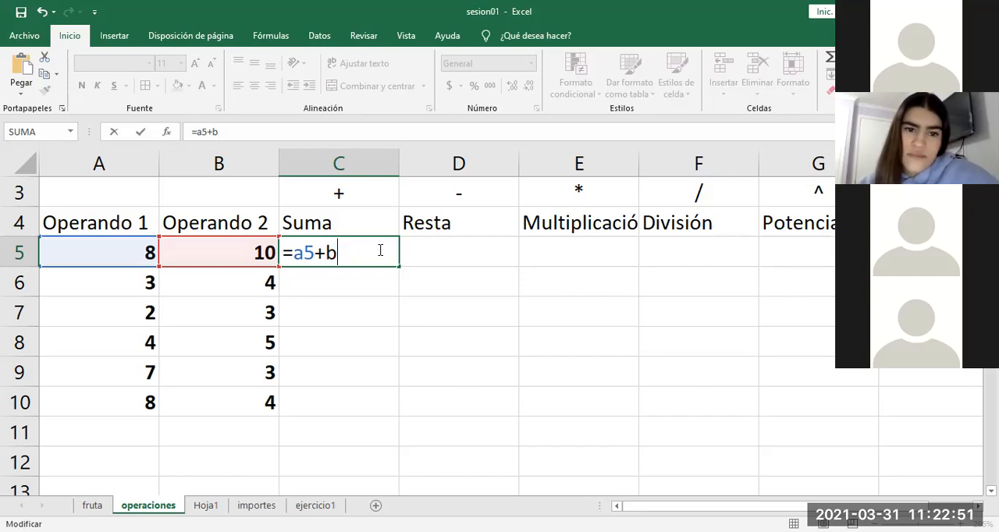
key(BackSpace)
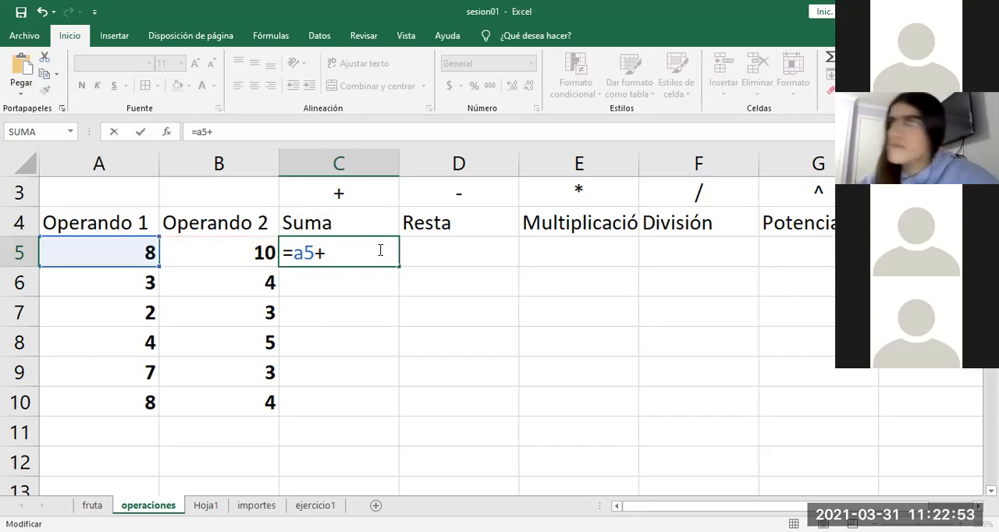
click(230, 246)
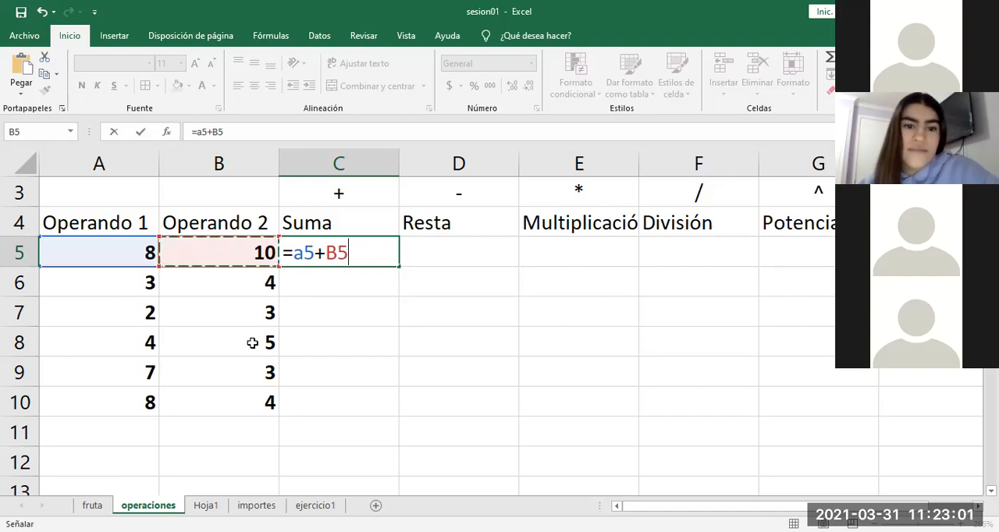
click(125, 254)
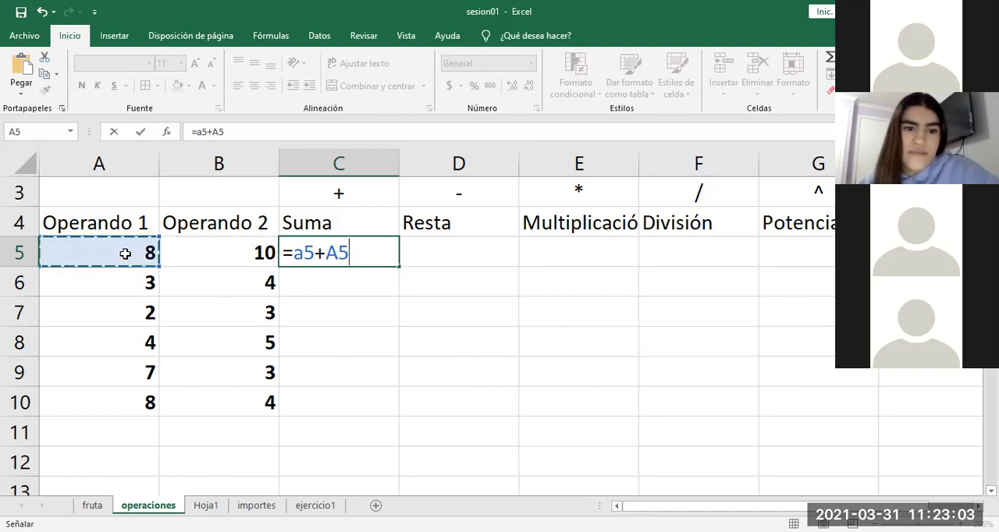
click(208, 251)
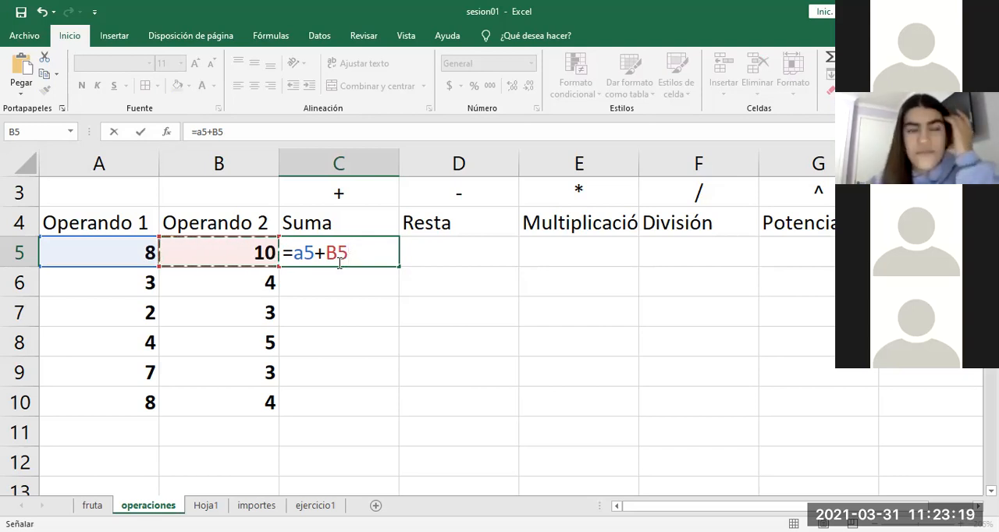
Step: Strip both operands from the Suma formula in C5, leaving only the equals sign
key(BackSpace)
key(BackSpace)
key(BackSpace)
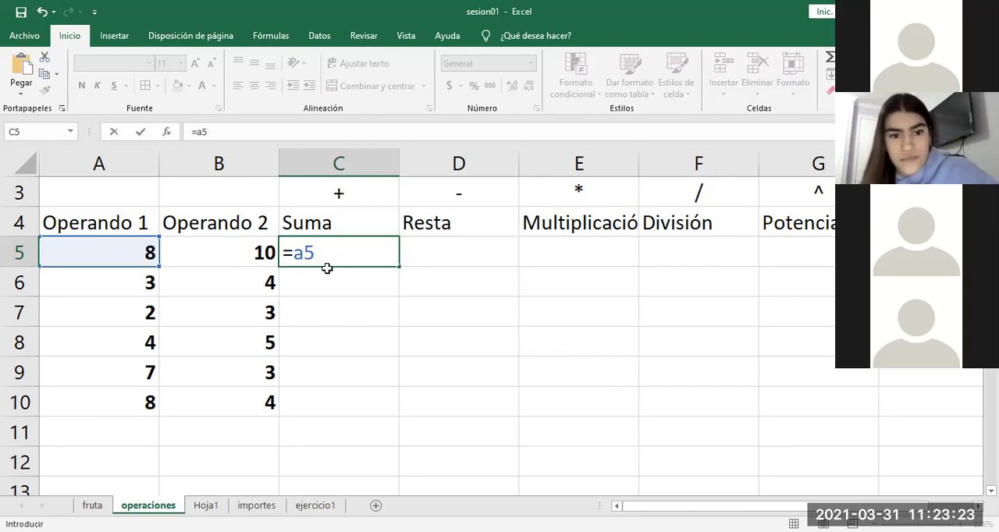
click(224, 252)
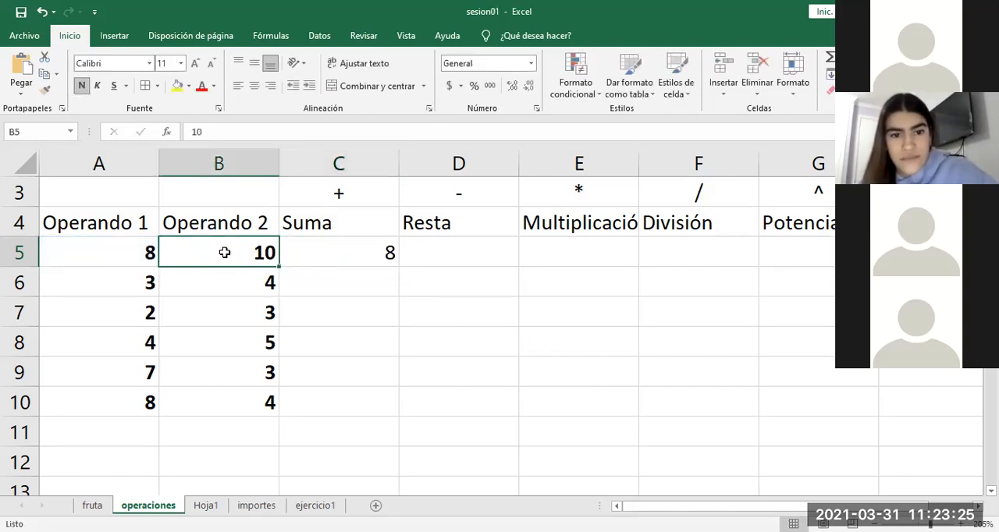
click(361, 256)
double_click(361, 256)
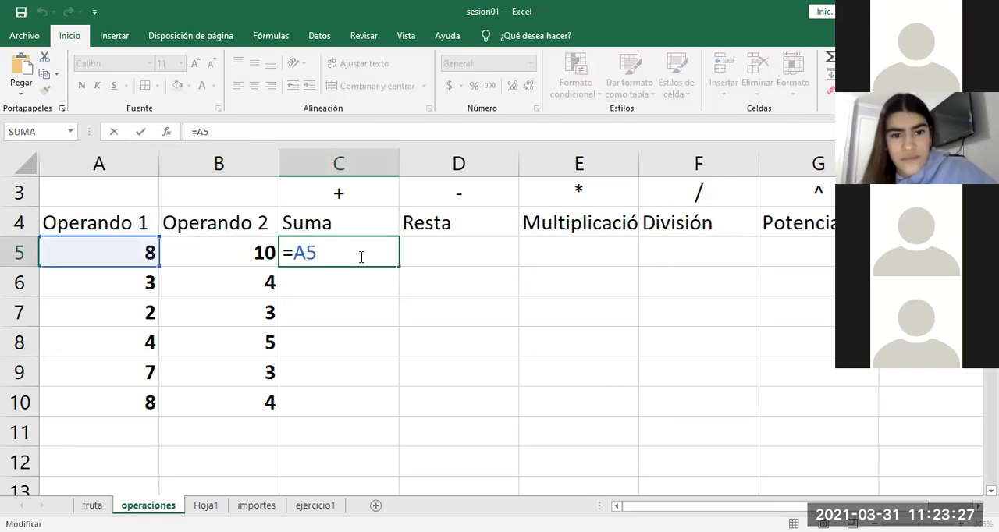
key(BackSpace)
key(BackSpace)
Step: Try different operand cells as the reference in C5's formula, such as B5, A7, A6, B6 and B9
click(241, 248)
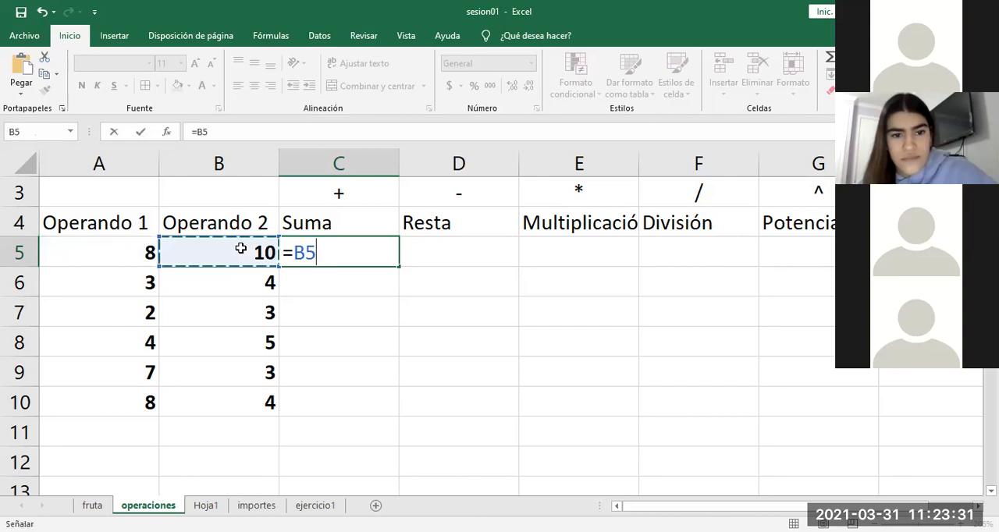
click(137, 311)
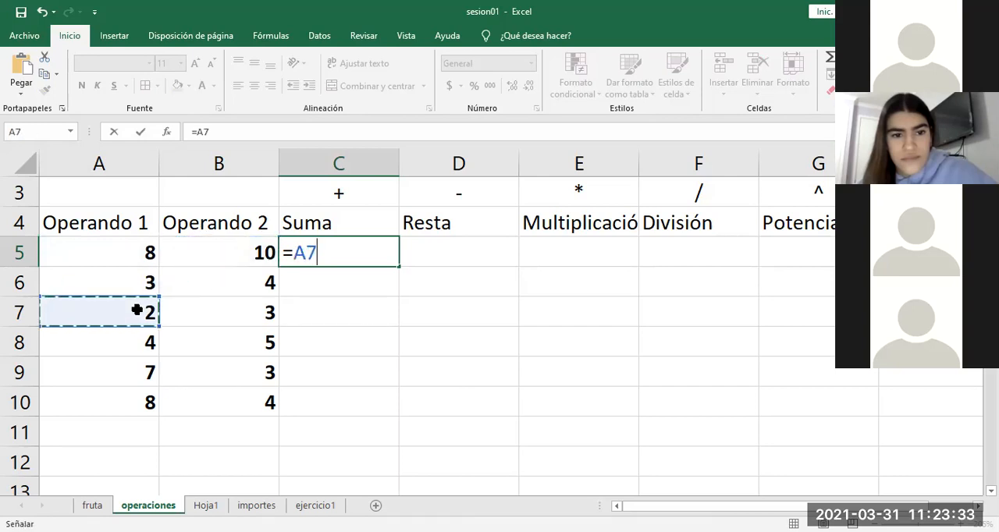
click(211, 339)
click(134, 283)
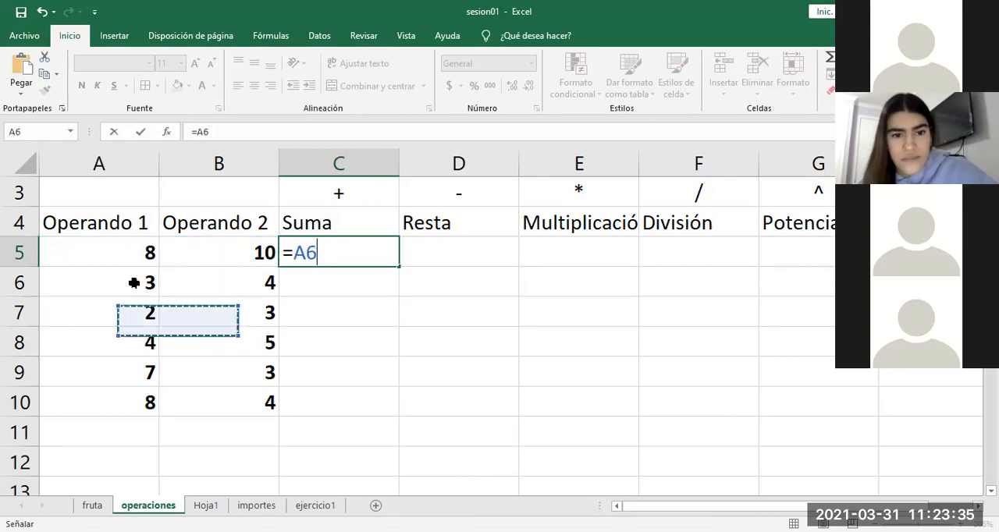
click(209, 259)
click(214, 282)
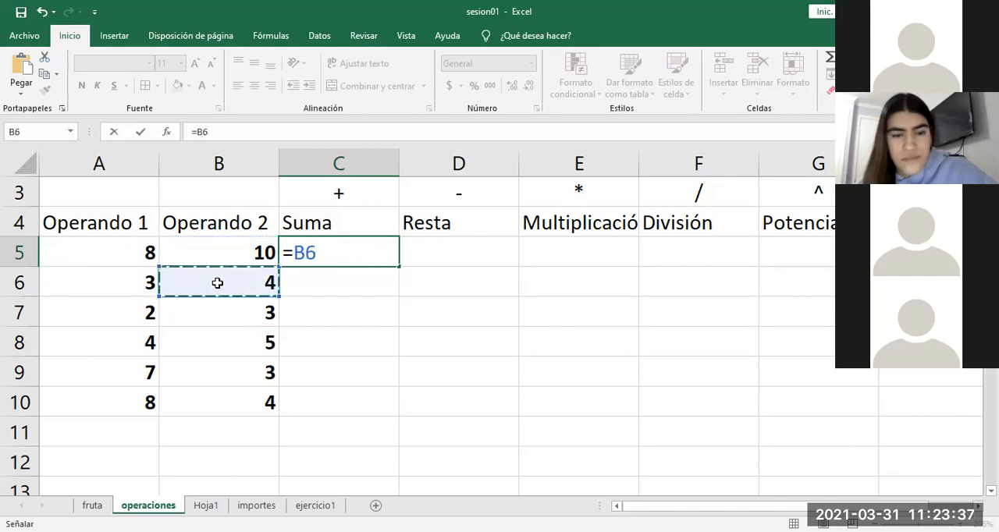
click(136, 277)
click(134, 262)
click(192, 258)
click(205, 287)
click(207, 316)
click(209, 343)
click(210, 370)
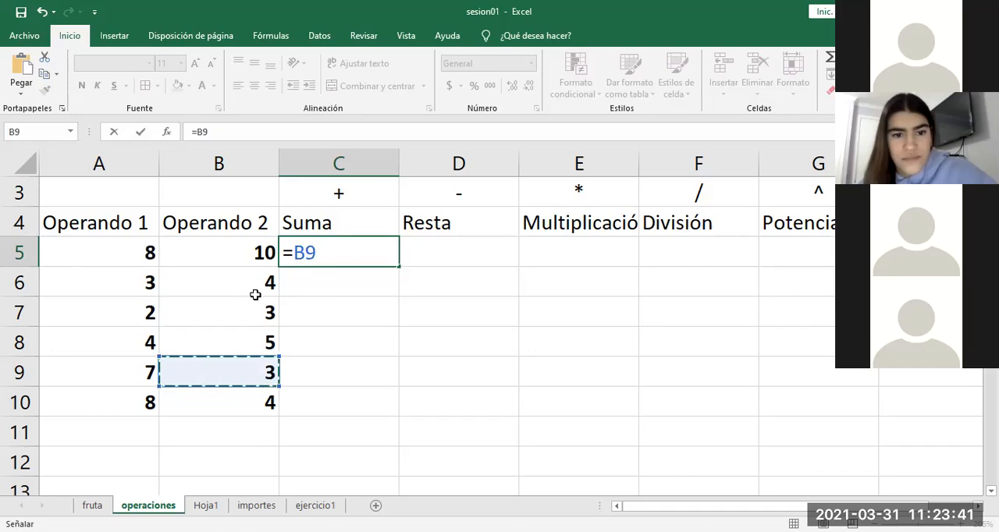
Step: Build the Suma formula =A5+B5 in C5 by picking both operand cells, and enter it
click(138, 252)
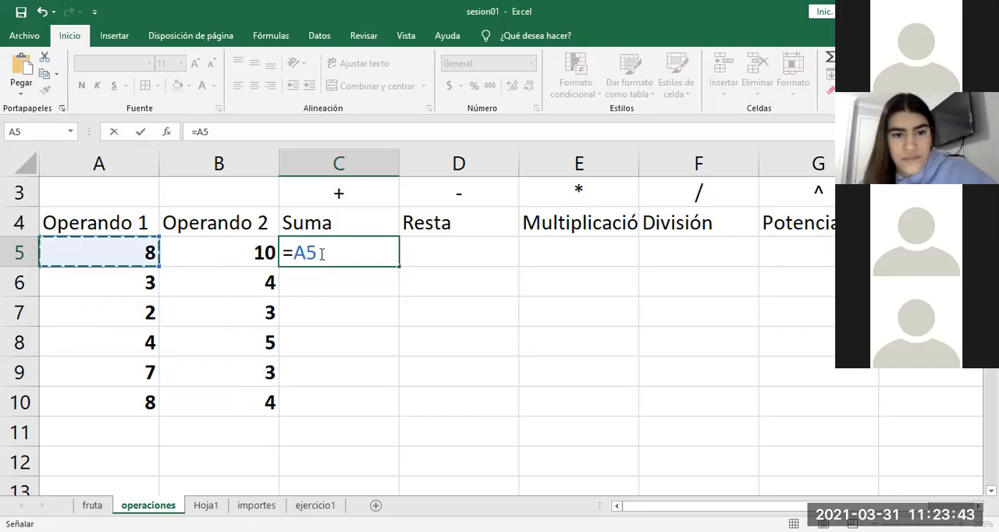
text(b5)
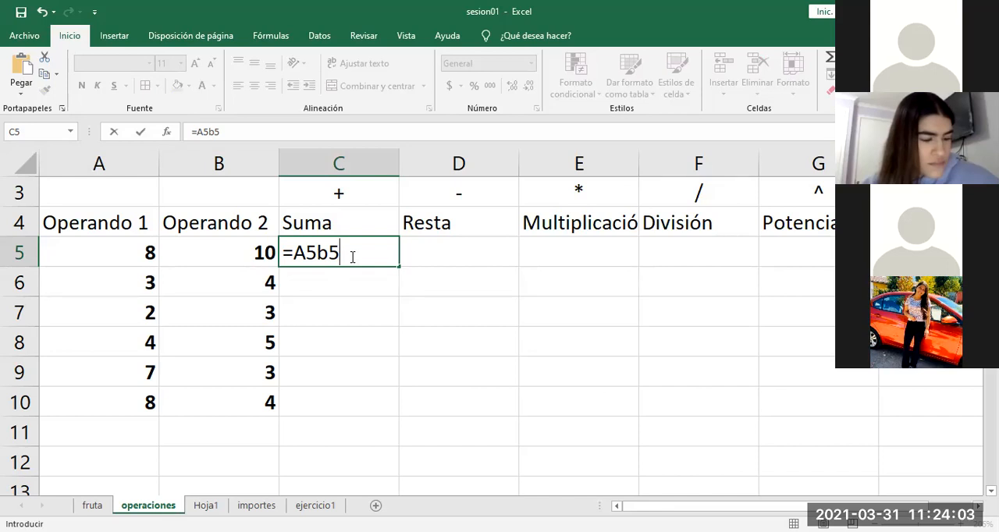
key(BackSpace)
key(BackSpace)
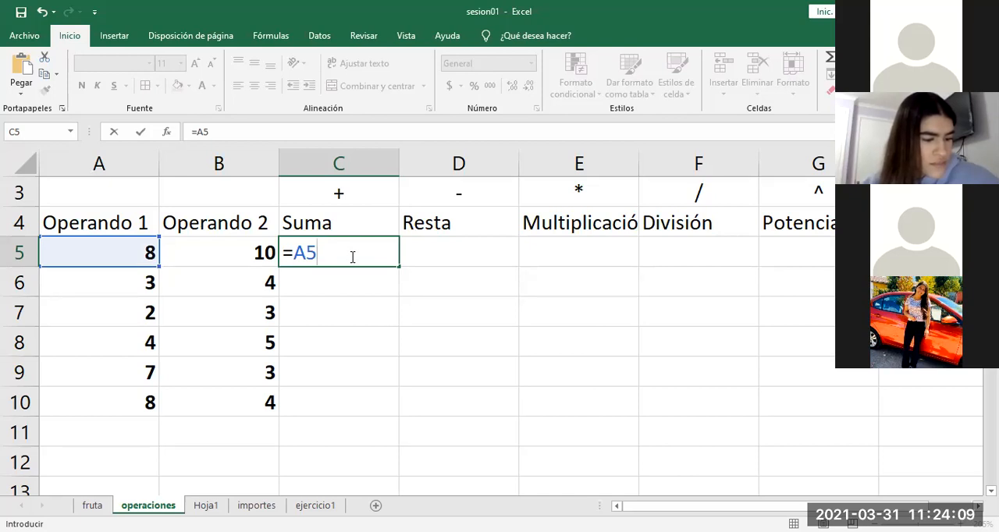
text(+)
click(244, 259)
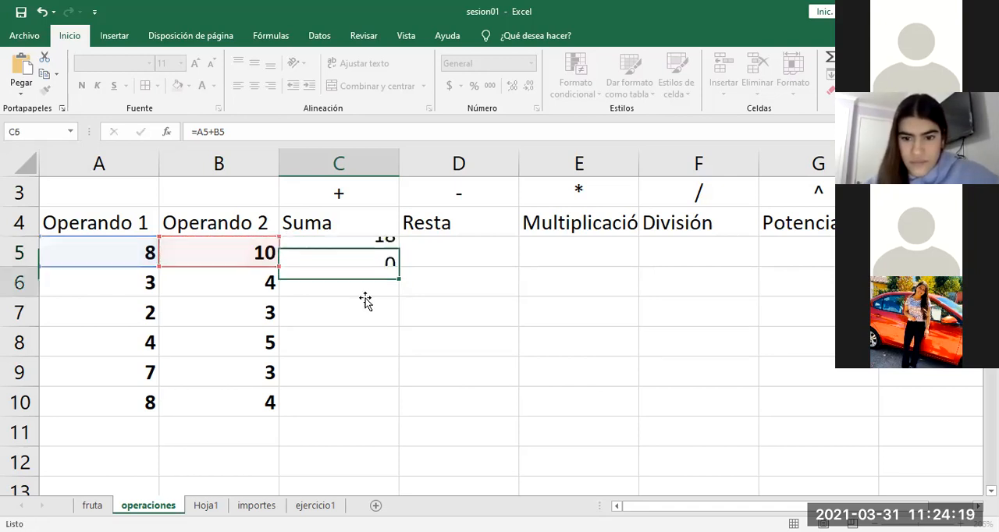
key(Return)
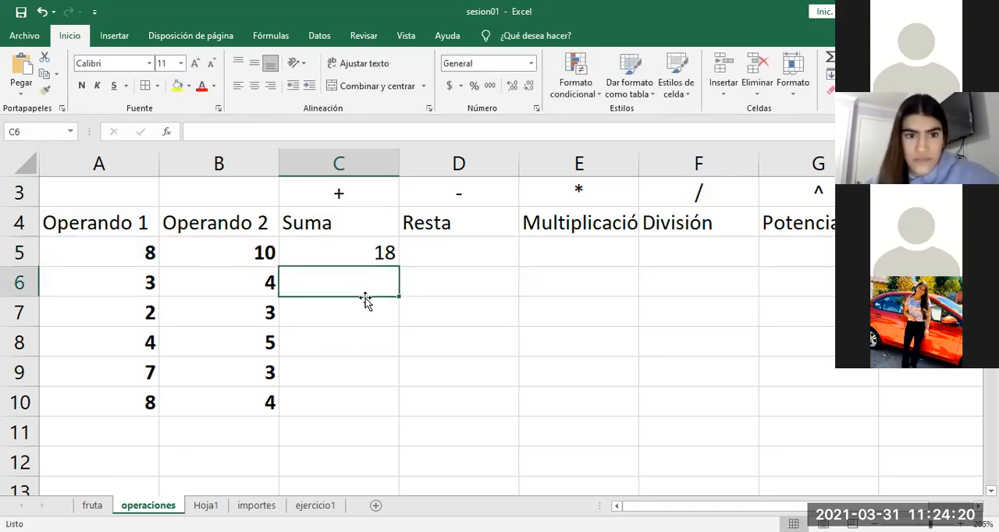
click(366, 255)
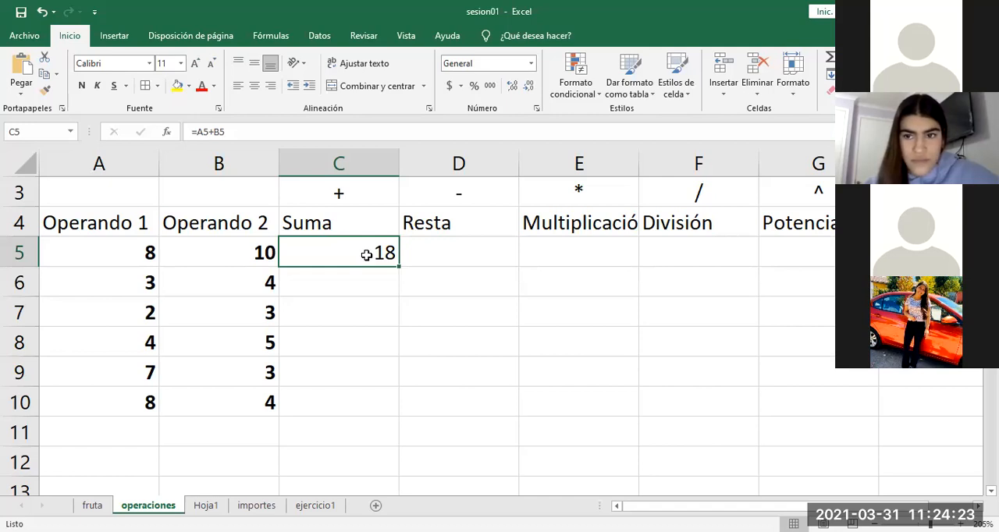
Step: Set Operando 1 in cell A5 to 23
click(109, 252)
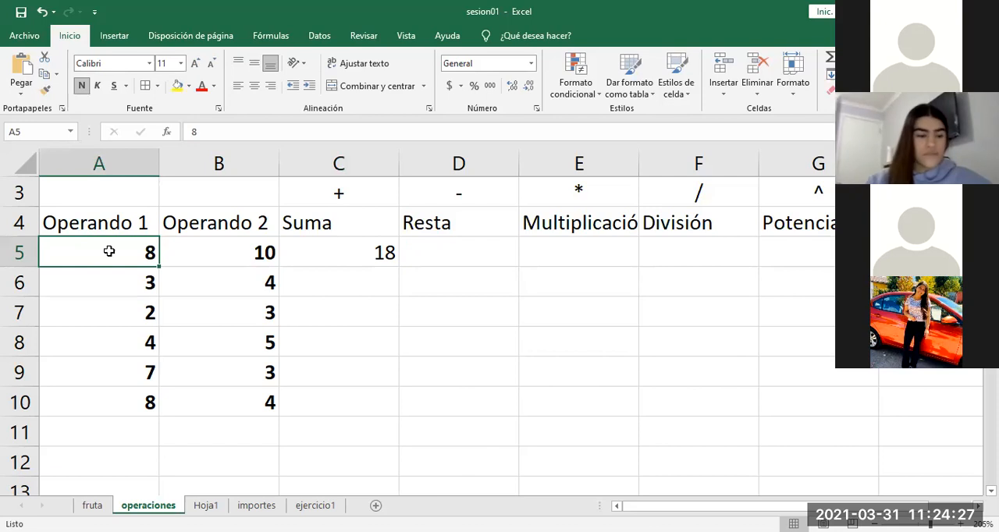
text(23)
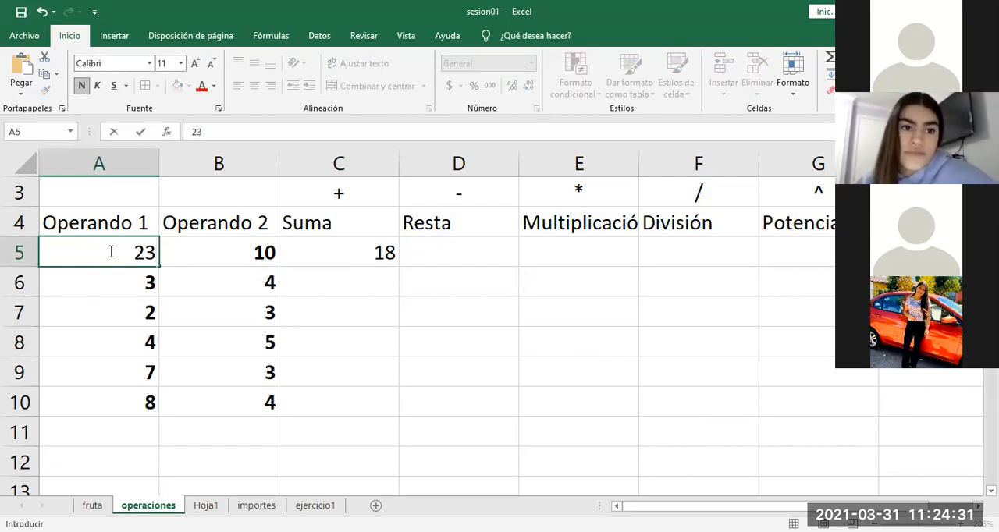
key(Return)
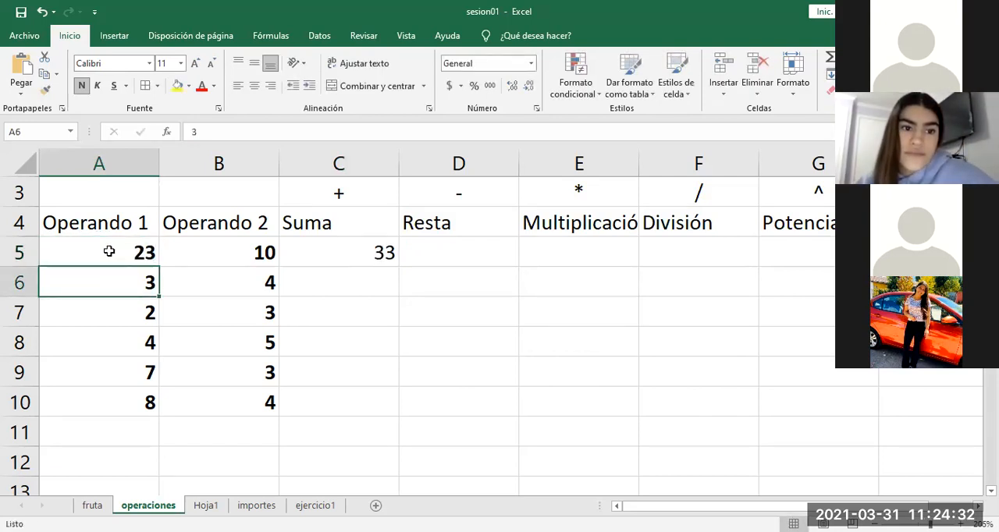
Step: Examine the Suma result in C5 and the cell references in its formula
click(361, 247)
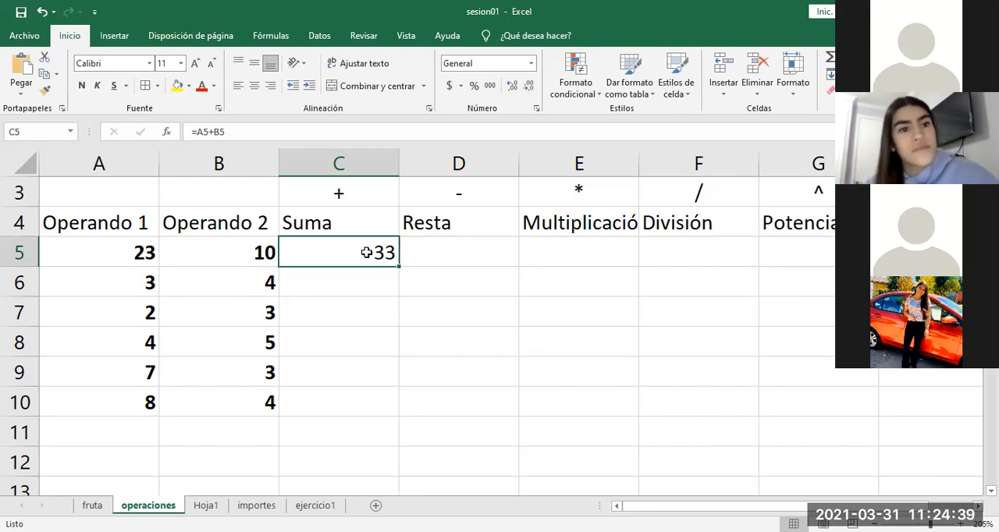
double_click(366, 252)
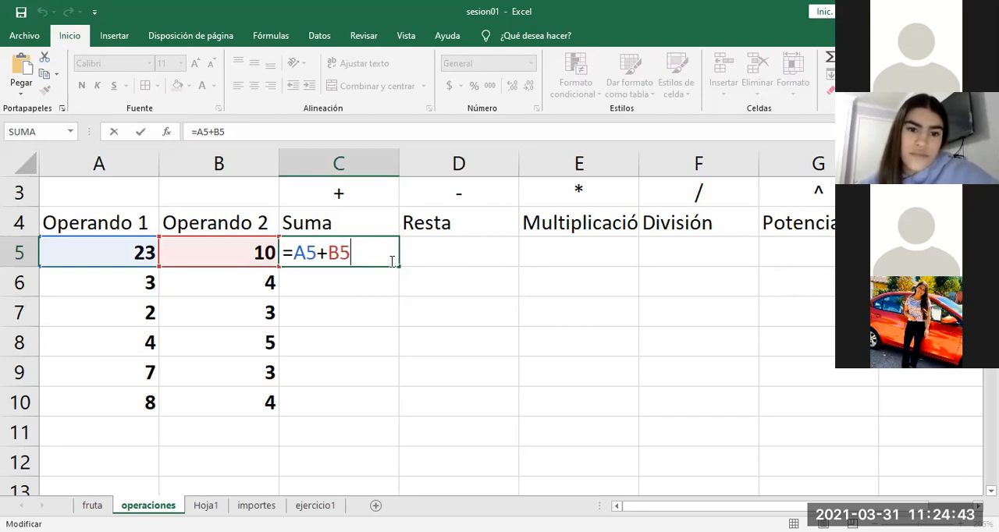
key(Escape)
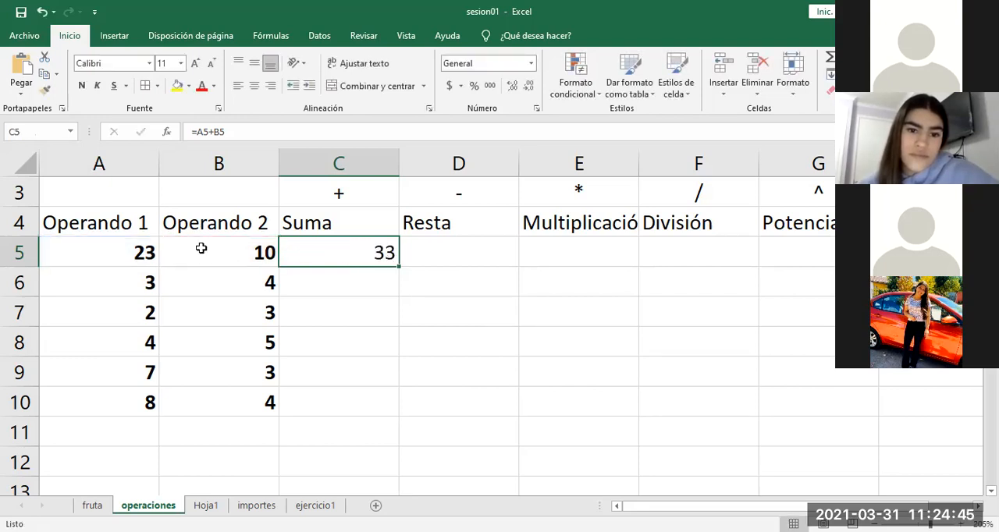
double_click(319, 256)
click(359, 253)
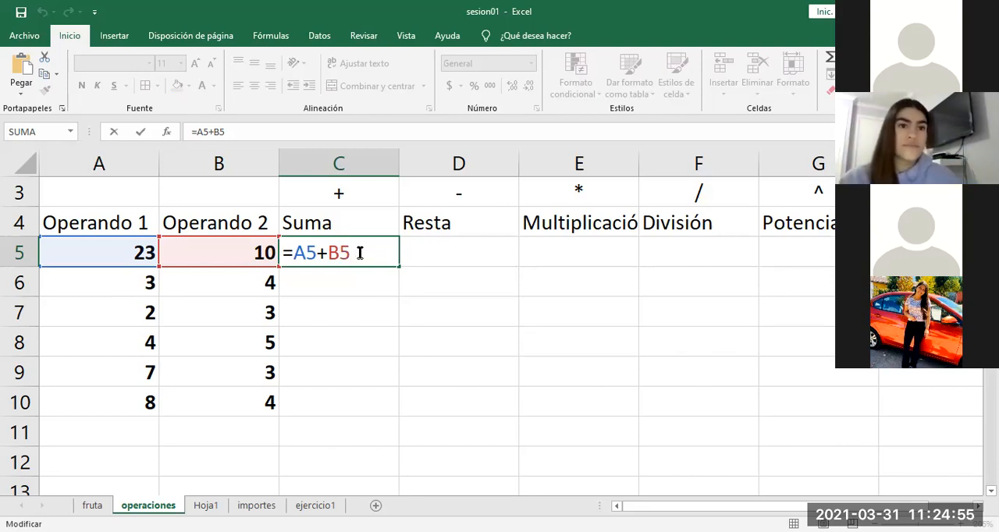
Step: Enter the heading Referencias in cell A14, below the operand table
click(140, 465)
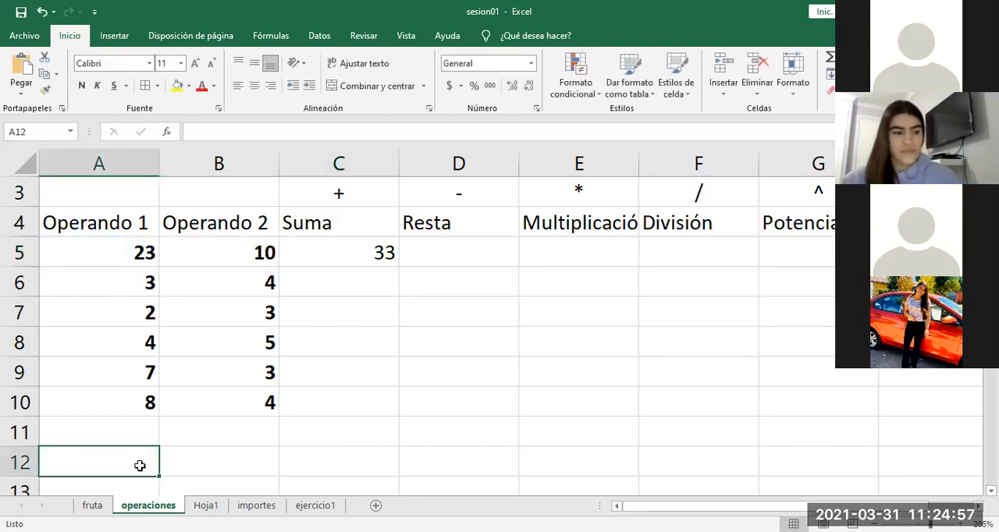
key(Down)
key(Down)
key(Down)
key(Up)
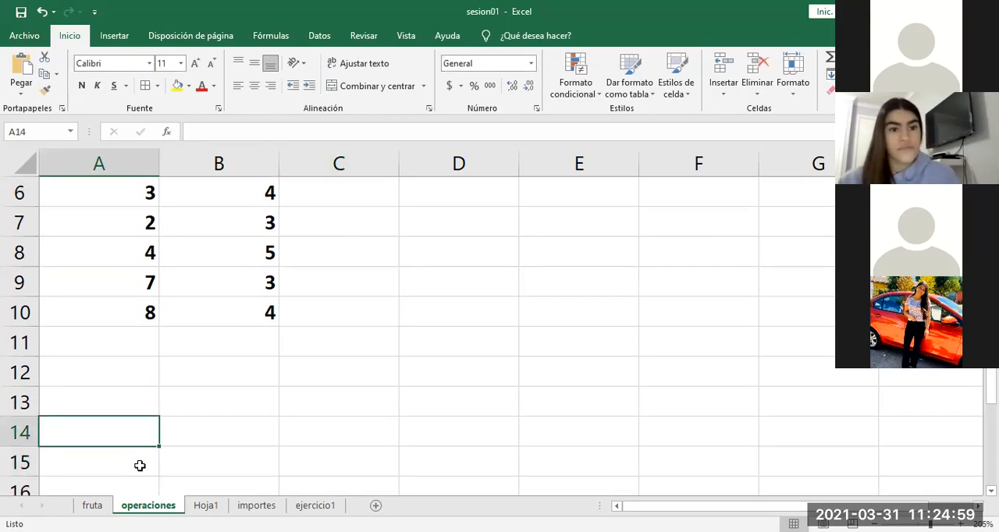
text(Ferec)
key(BackSpace)
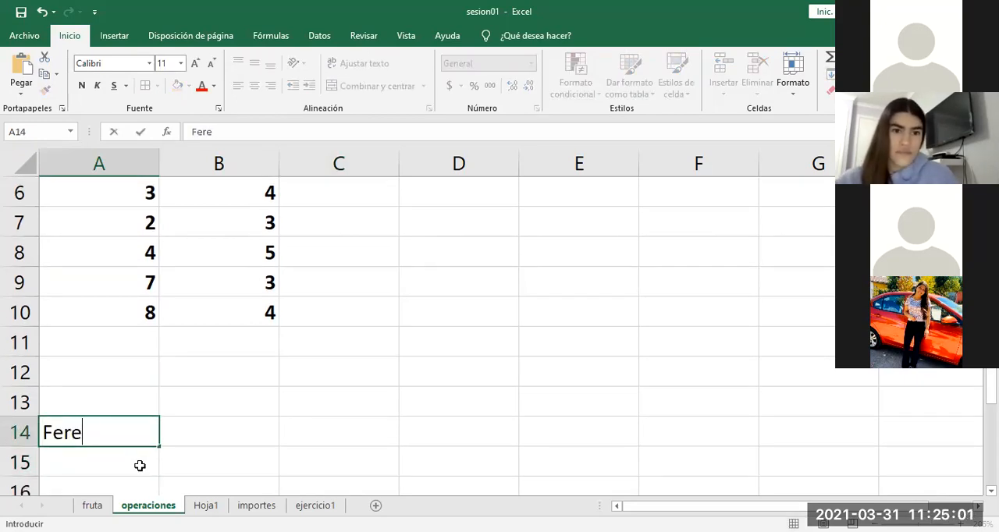
text(rencias)
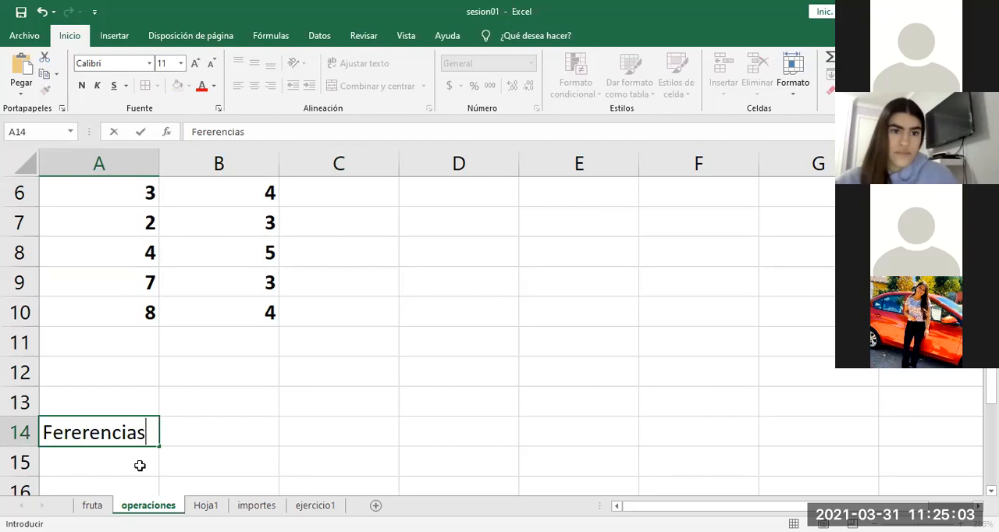
click(52, 433)
key(BackSpace)
text(R)
key(Right)
key(Right)
key(BackSpace)
text(f)
key(Return)
key(Return)
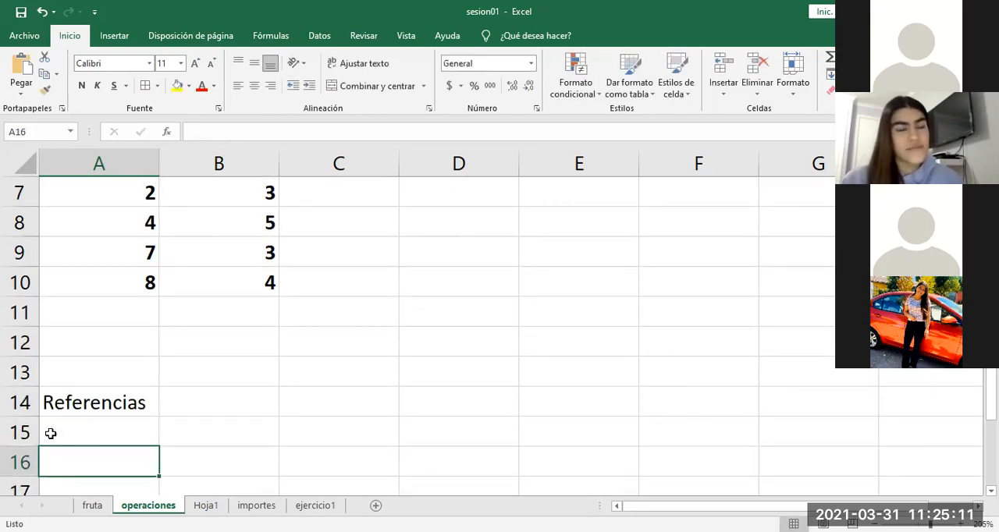
Step: Enter the label Relativa in A16 and the sample reference ´=b5 beside it in B16
text(R)
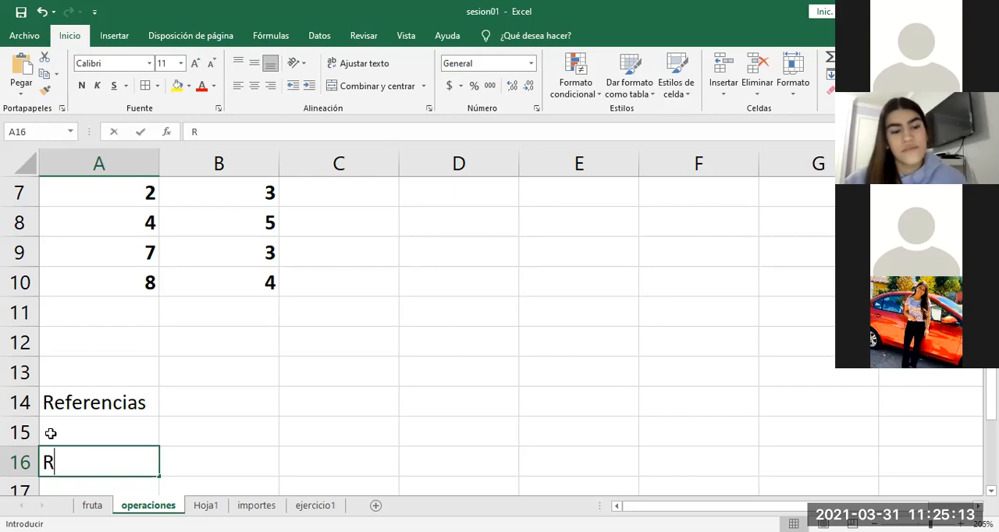
text(elativa)
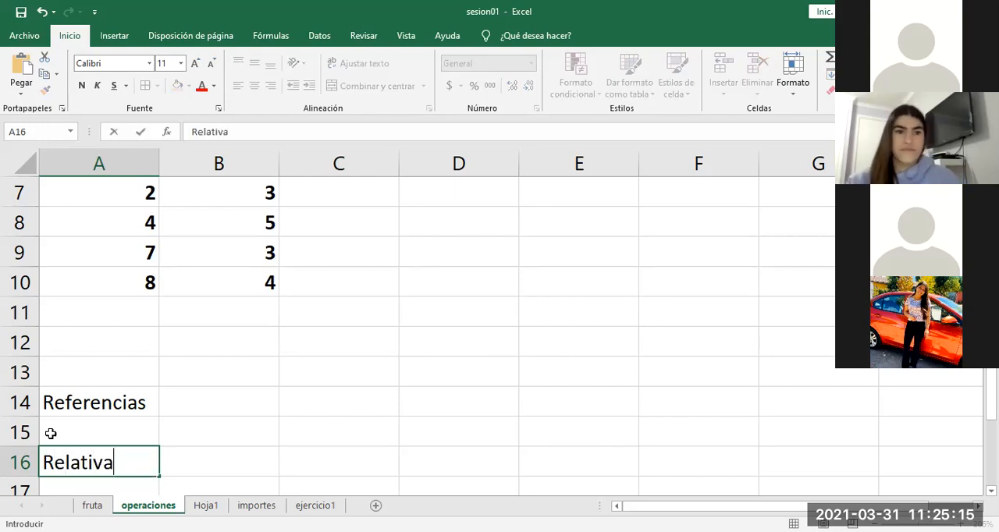
key(Tab)
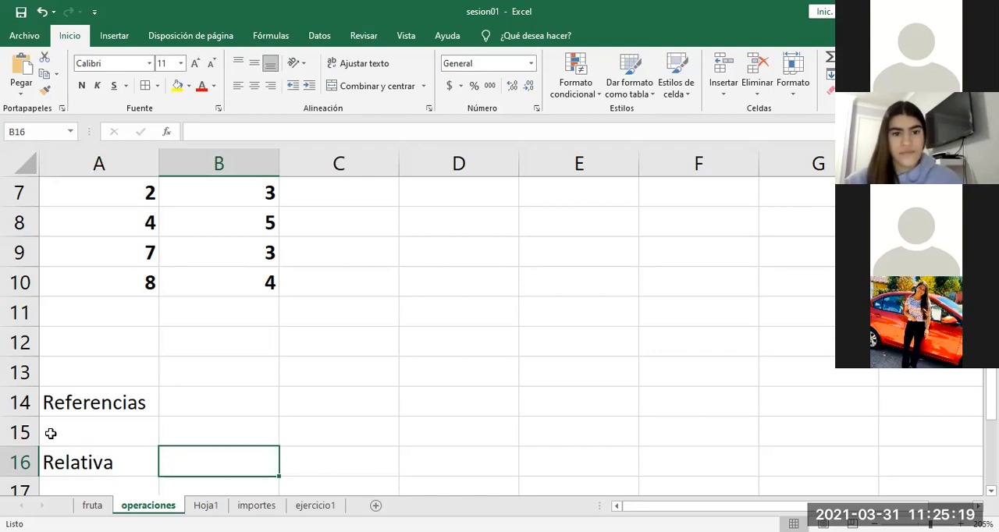
text('=)
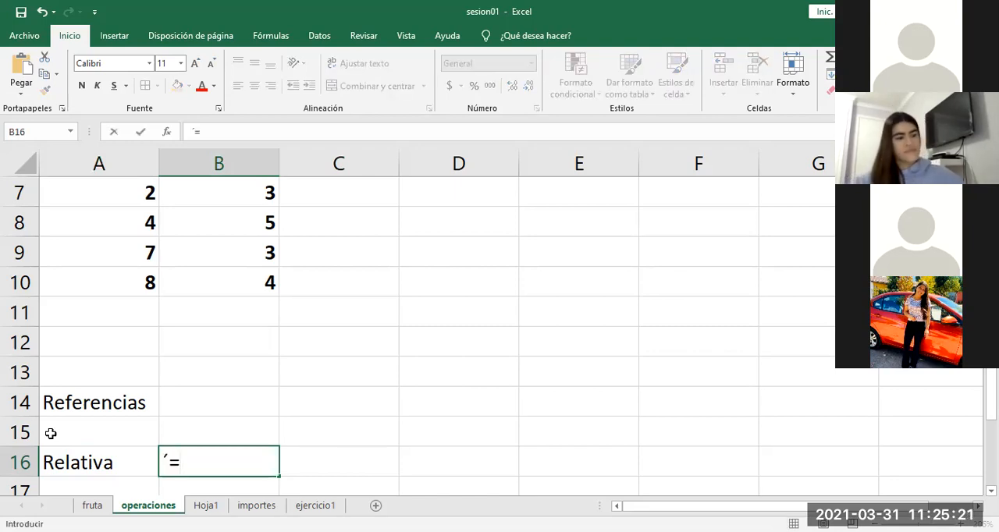
text(b5)
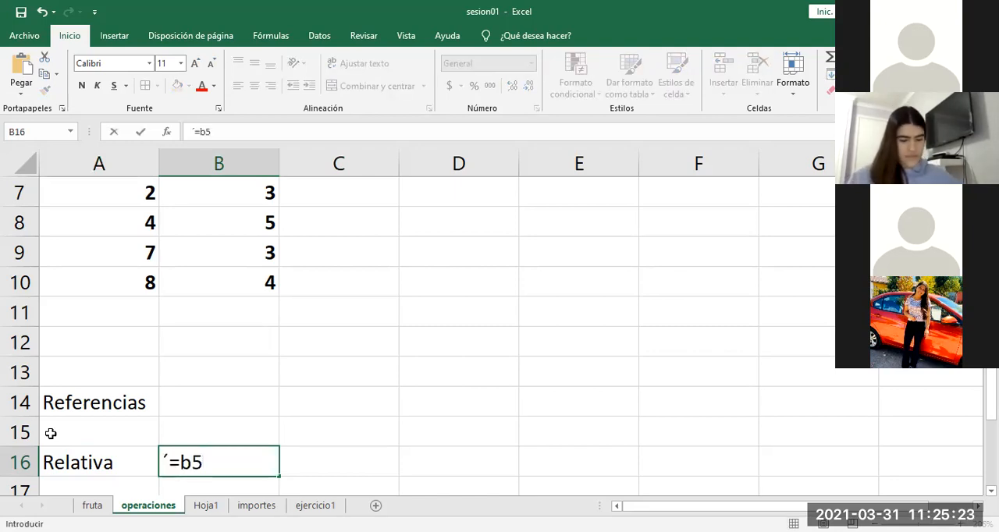
click(205, 372)
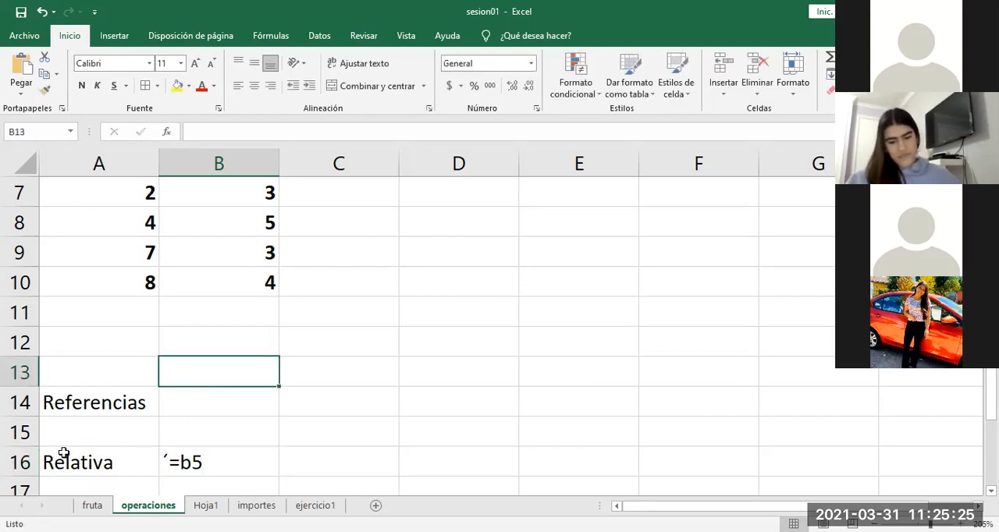
Step: Enter the relative reference =A6 in cell E6 by picking the Operando 1 cell in row 6
key(Up)
key(Up)
key(Up)
key(Up)
key(Up)
key(Up)
key(Up)
key(Up)
key(Up)
key(Up)
key(Up)
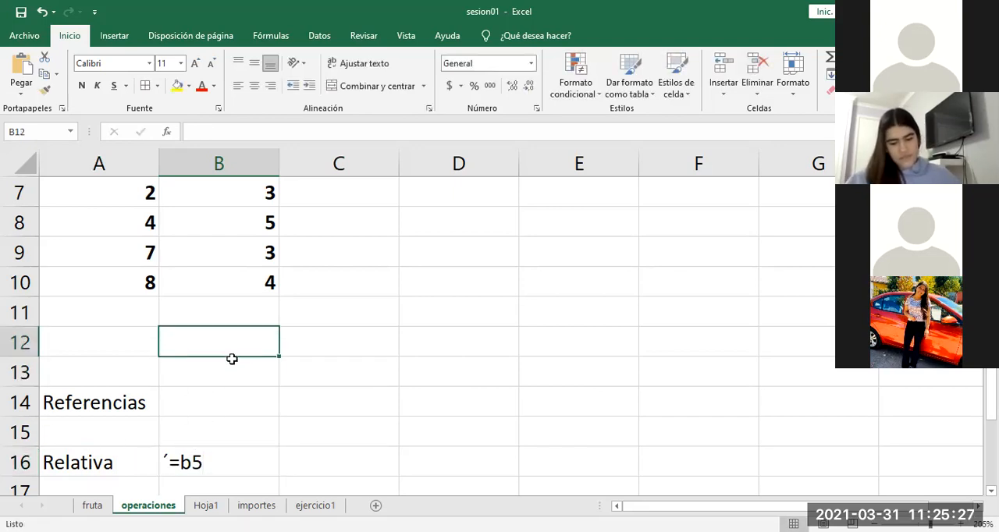
key(Down)
key(Down)
key(Down)
key(Down)
key(Down)
key(Down)
key(Down)
key(Down)
key(Down)
key(Down)
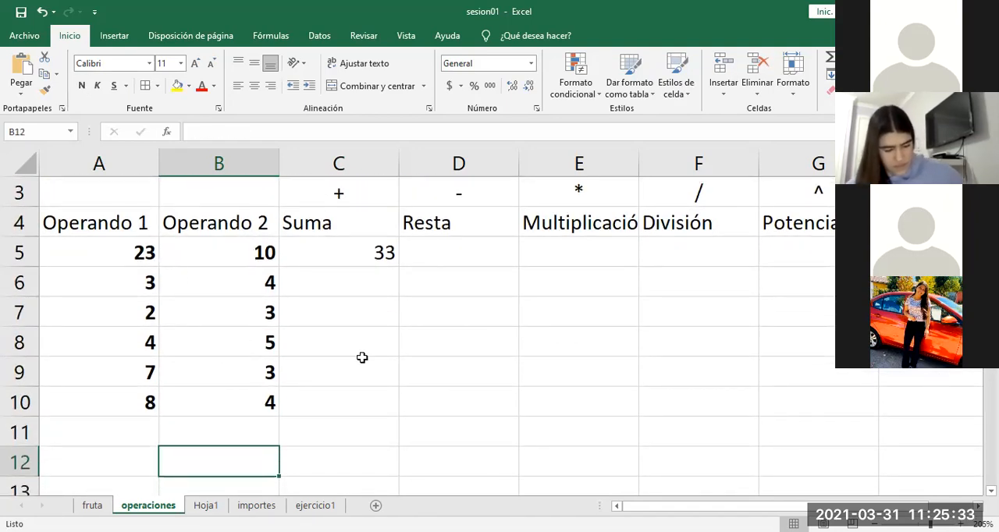
click(564, 293)
text(=)
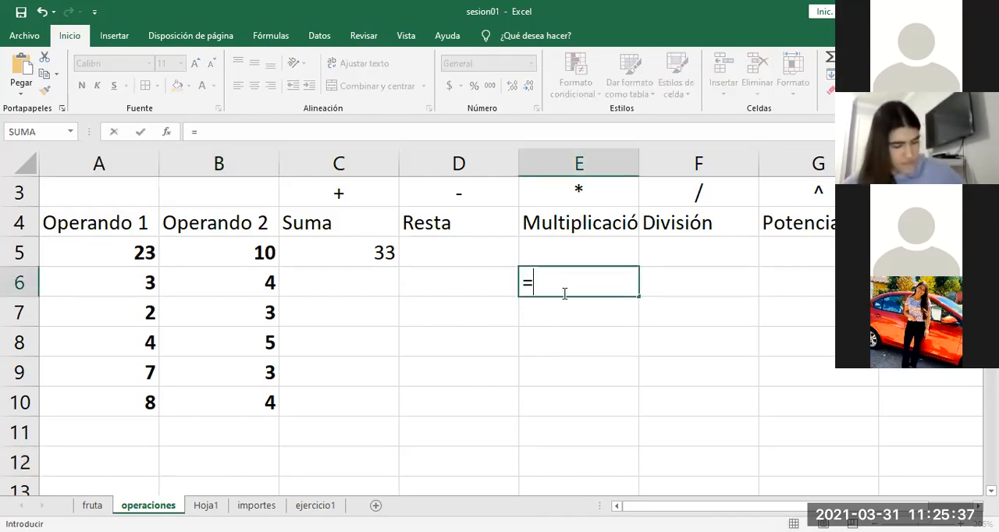
click(128, 279)
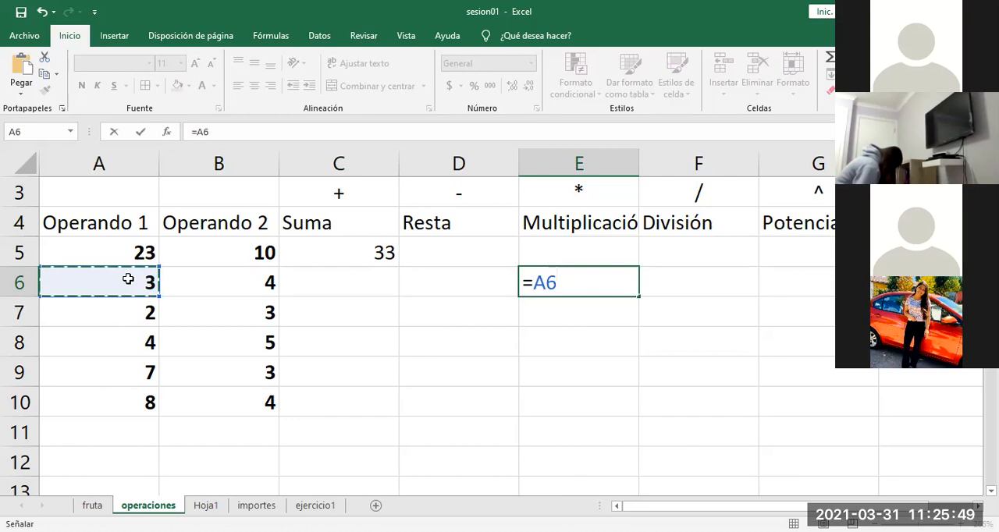
key(Return)
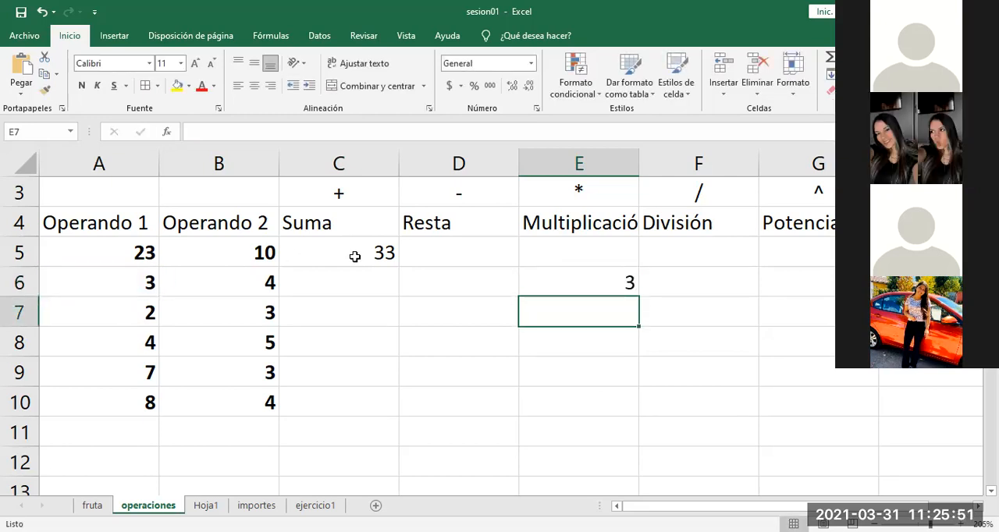
Step: Copy the formula in E6 and paste it normally into E8
click(549, 271)
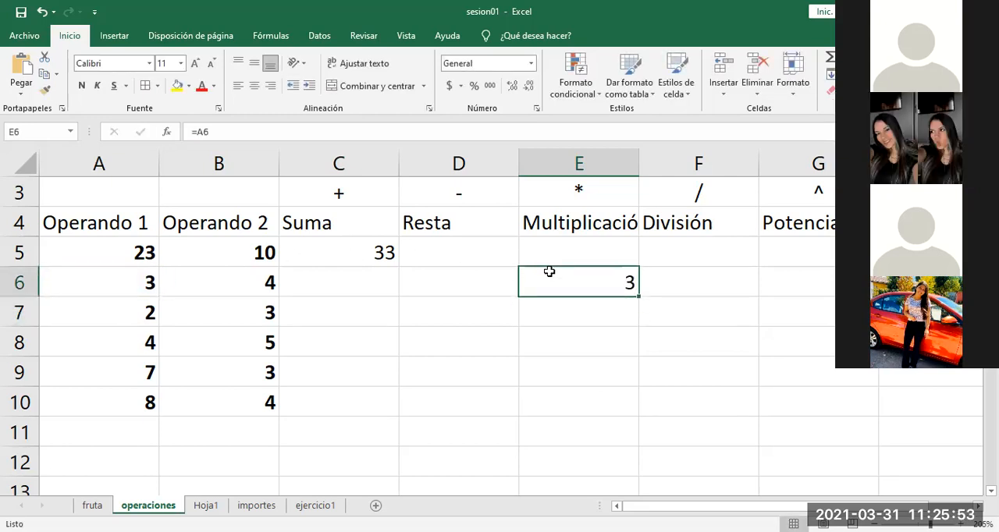
right_click(549, 277)
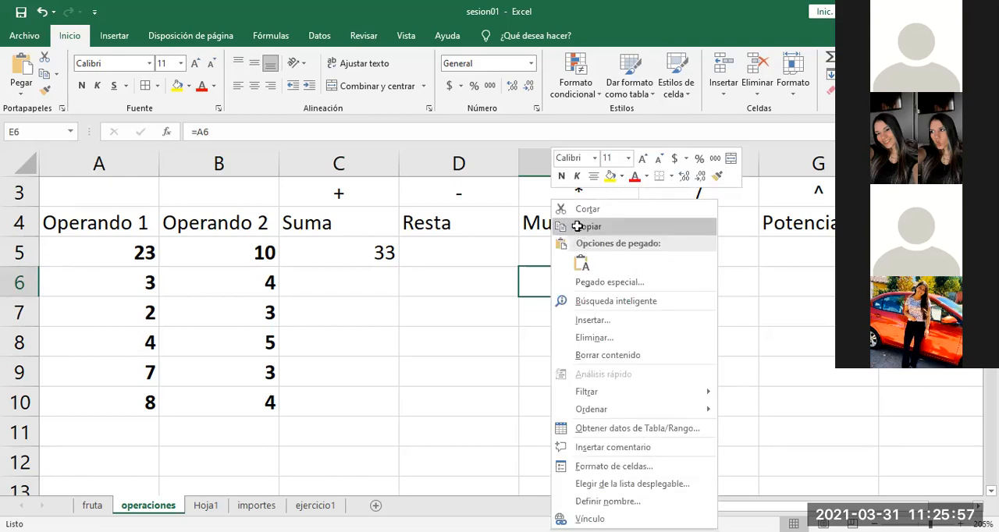
click(577, 227)
click(569, 313)
click(568, 342)
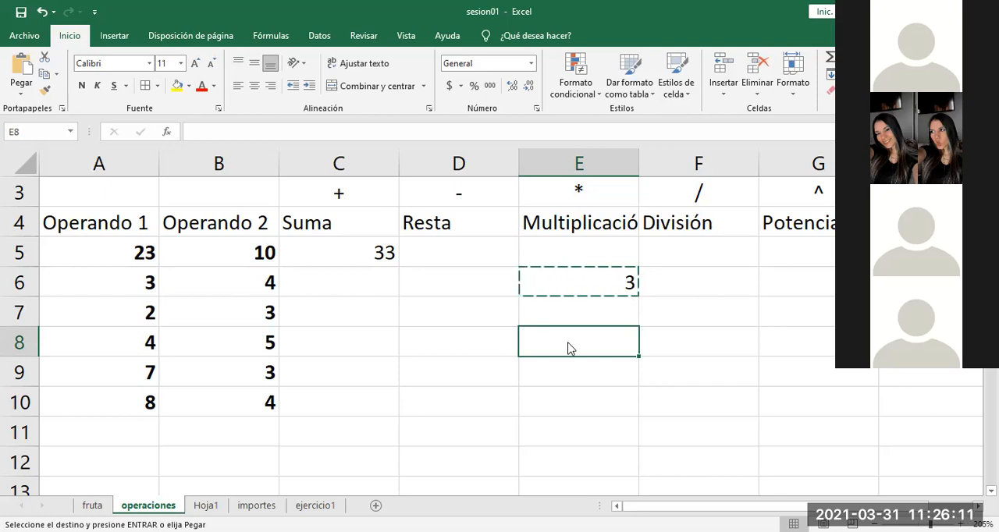
right_click(569, 348)
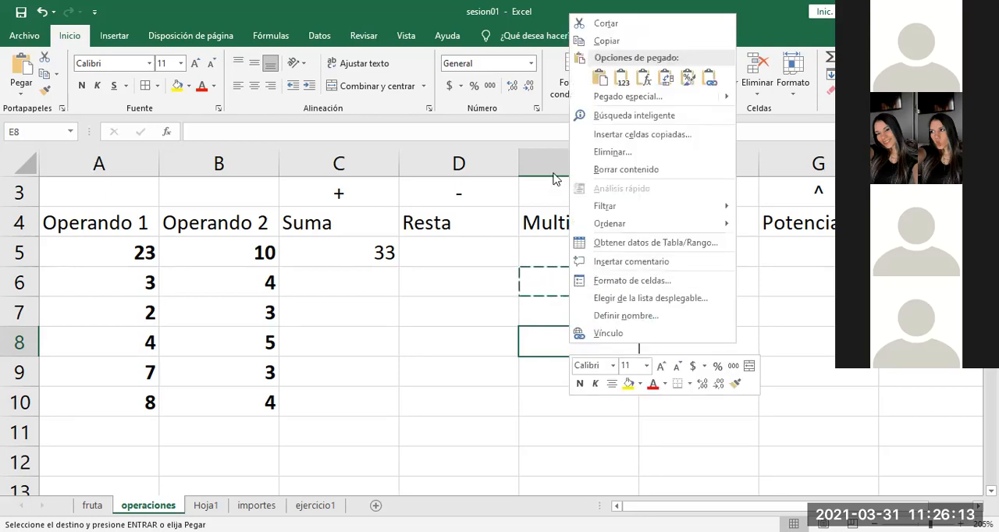
click(598, 79)
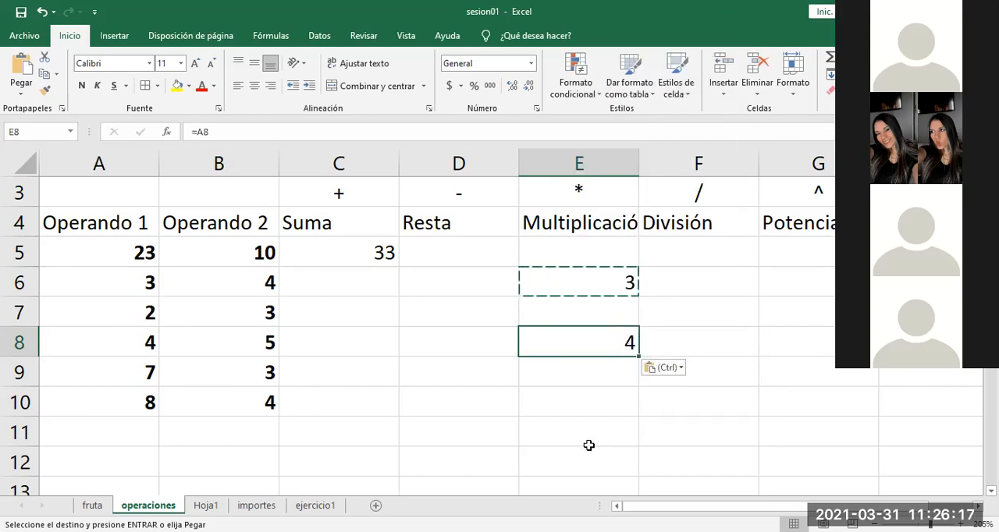
Step: Paste the copied E6 formula into E10 and into F9 in the División column
click(583, 404)
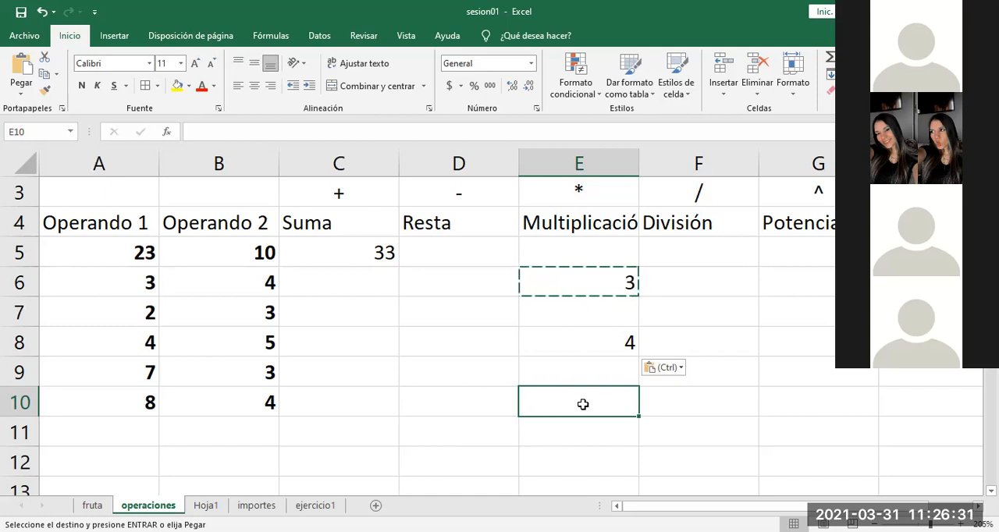
text(8)
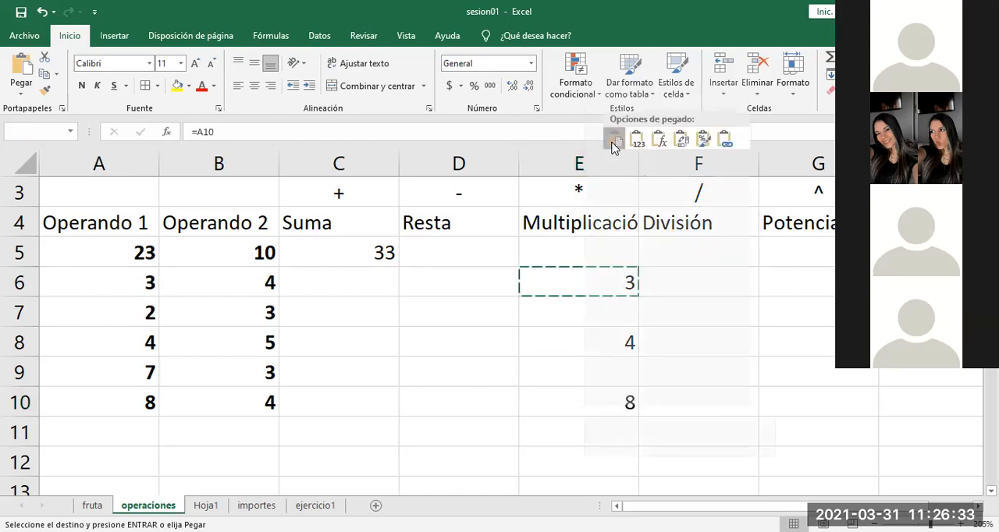
click(710, 366)
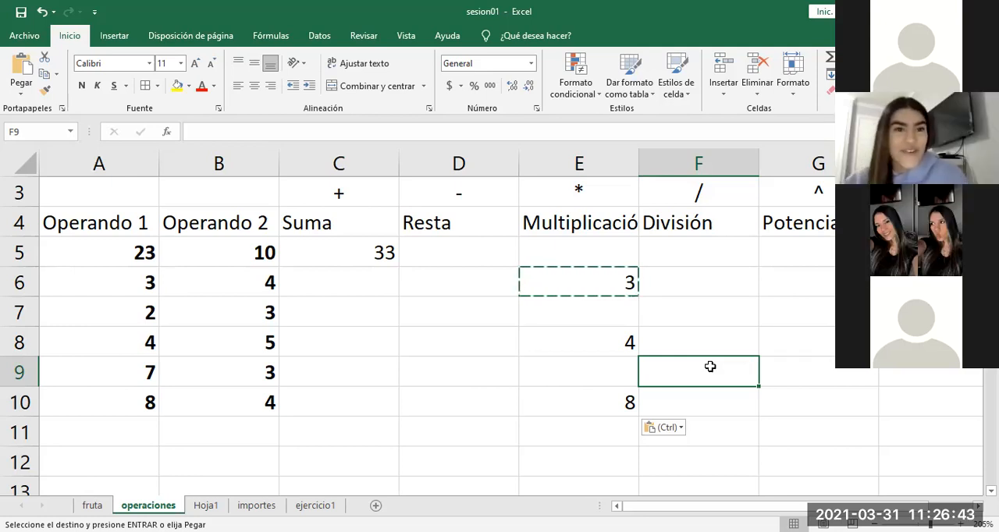
right_click(685, 368)
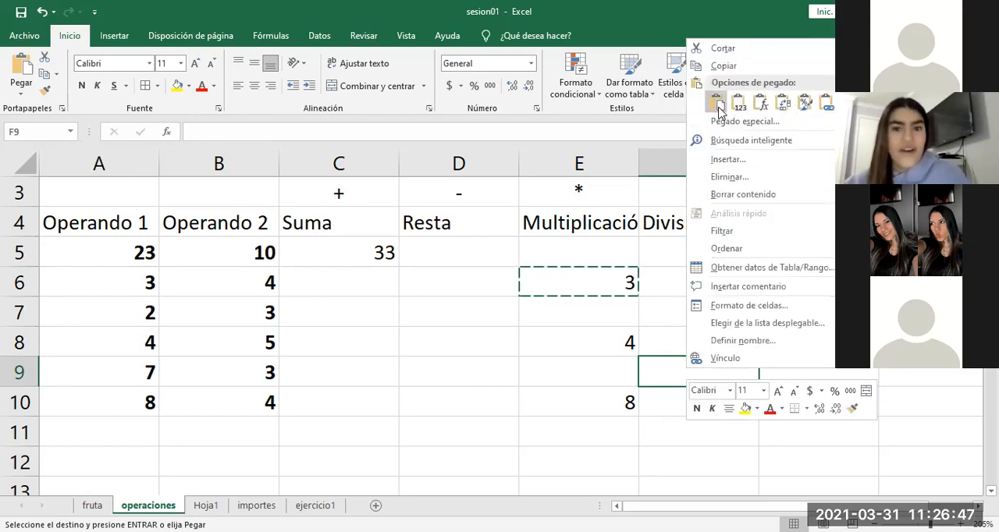
click(720, 111)
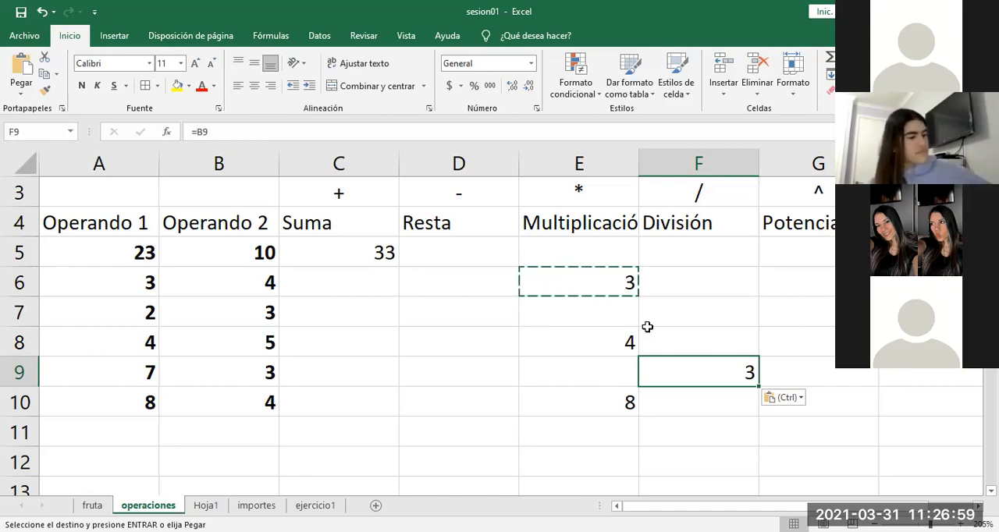
Step: Compare the formula in E6 with its copy in E8, checking which Operando 1 cell each one references
click(606, 282)
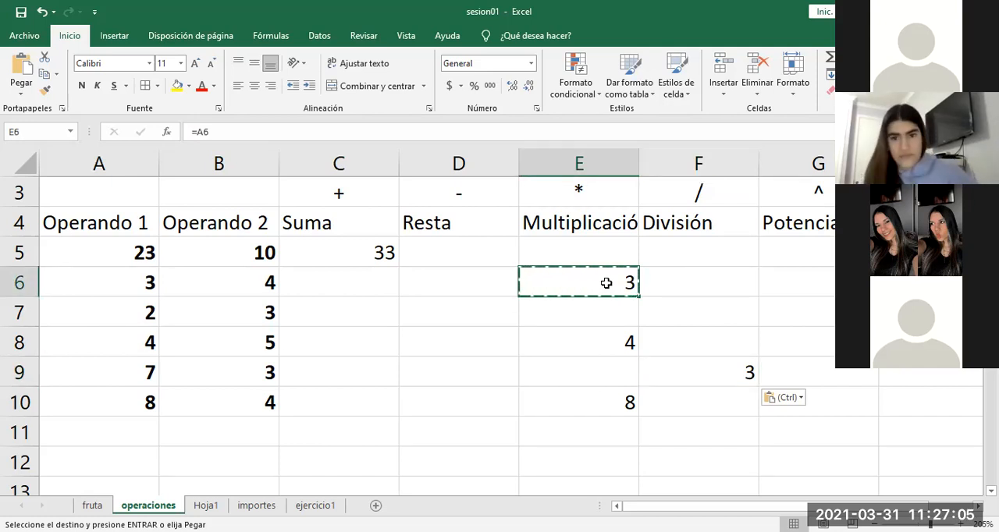
double_click(606, 282)
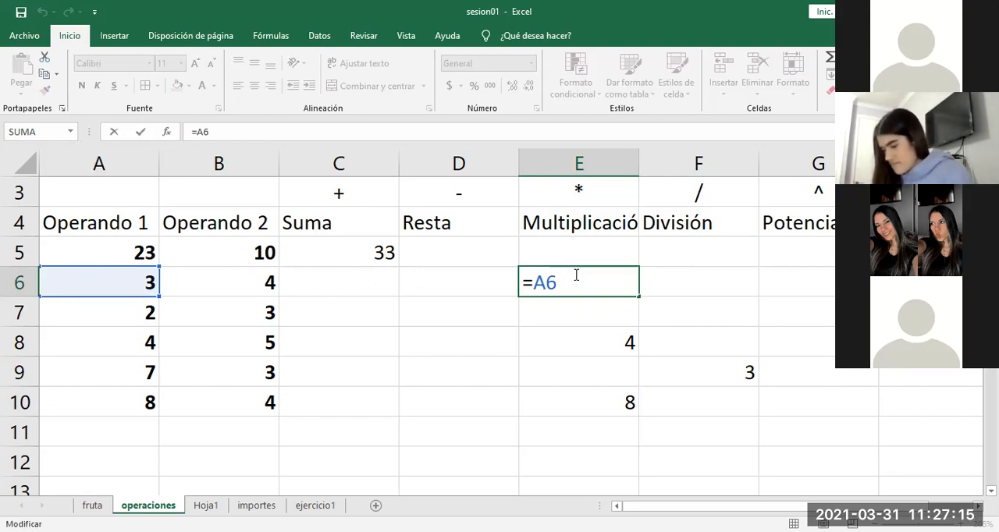
click(565, 309)
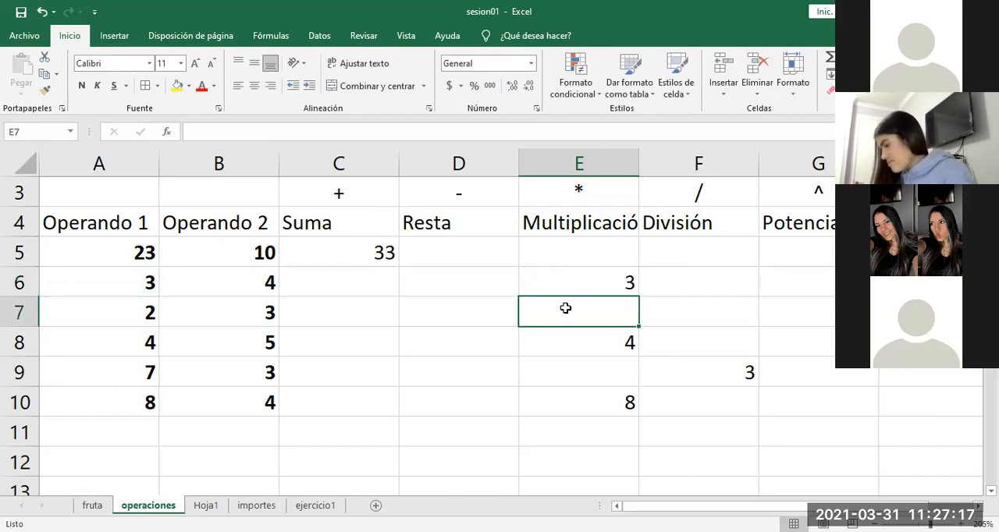
key(Down)
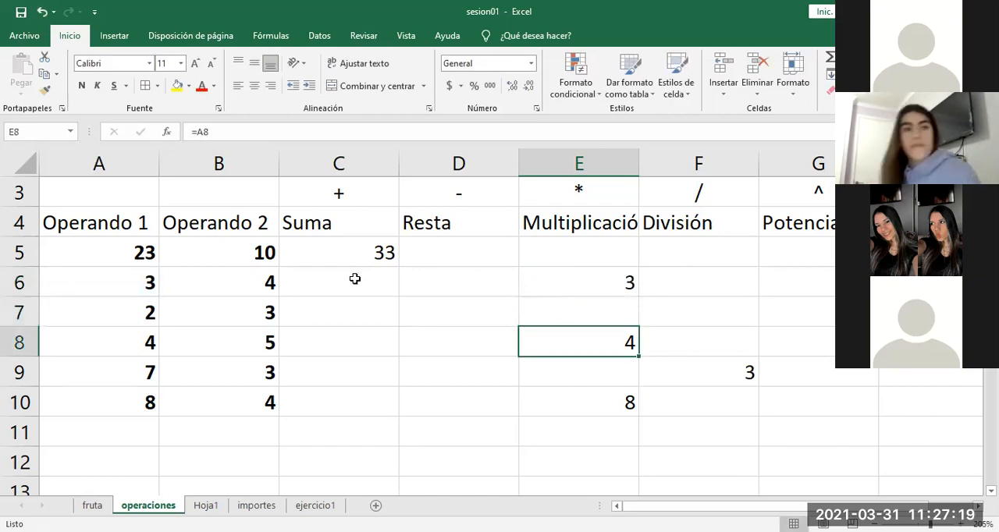
click(123, 281)
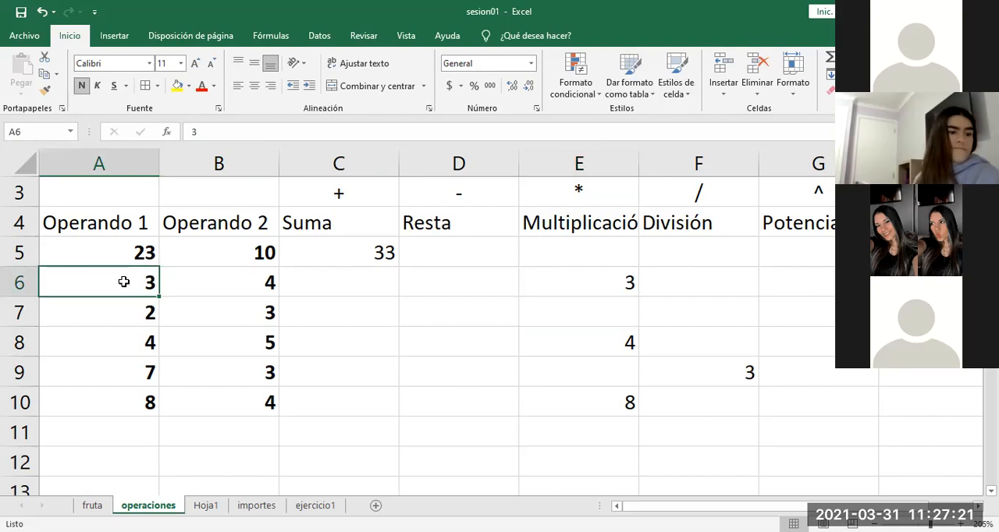
key(Down)
key(Down)
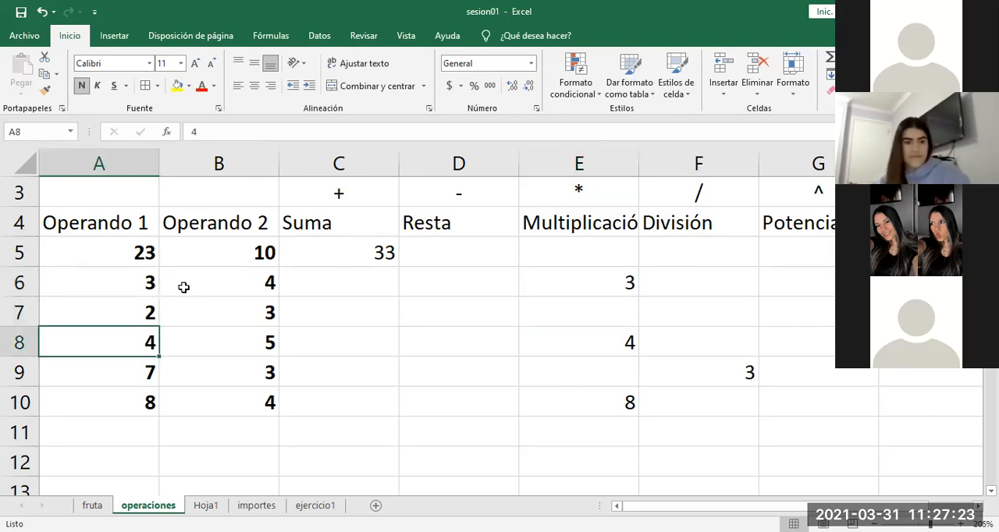
click(581, 341)
text(=A8)
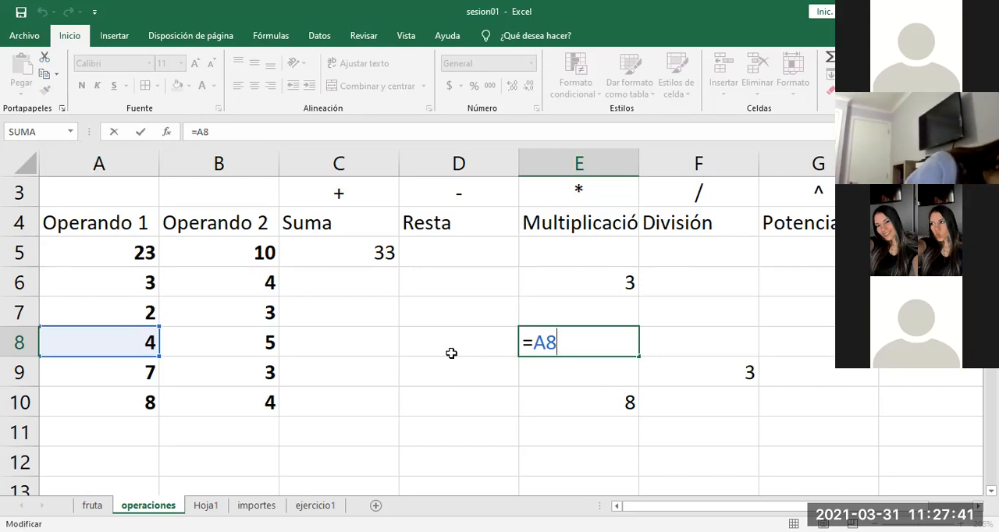
click(580, 284)
text(=A6)
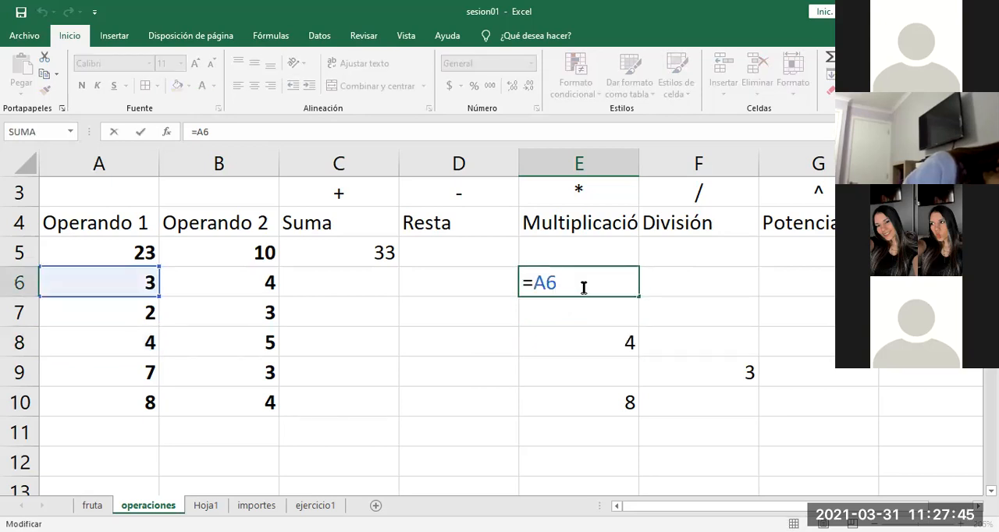
Step: Trace the row shift from E6 to E10 and from A6 to A10, and examine the copied formulas in E10 and F9
key(Return)
key(Down)
key(Down)
key(Down)
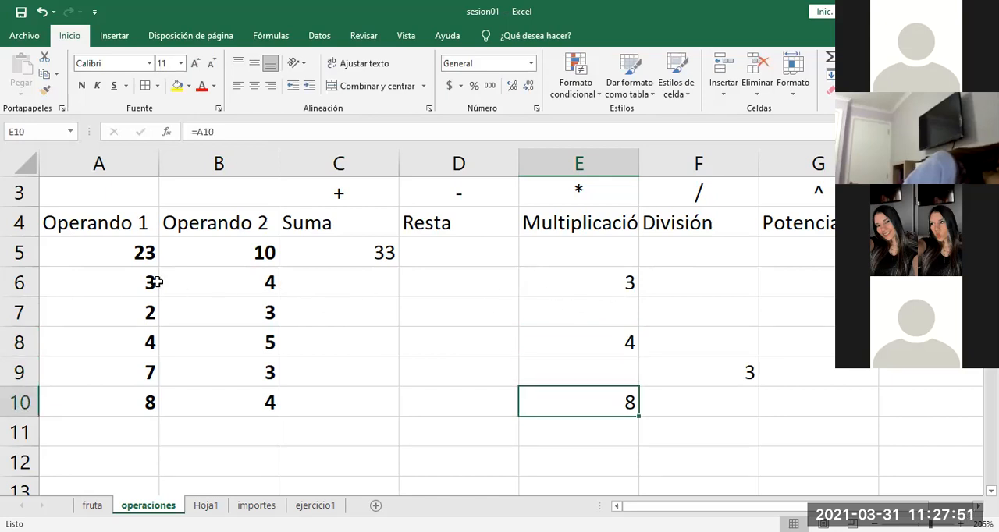
click(121, 275)
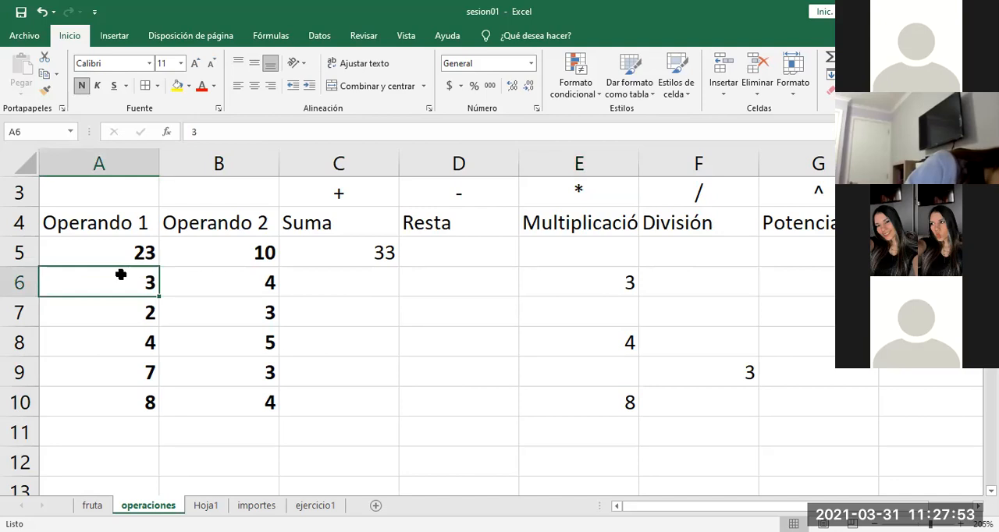
key(Down)
key(Down)
key(Down)
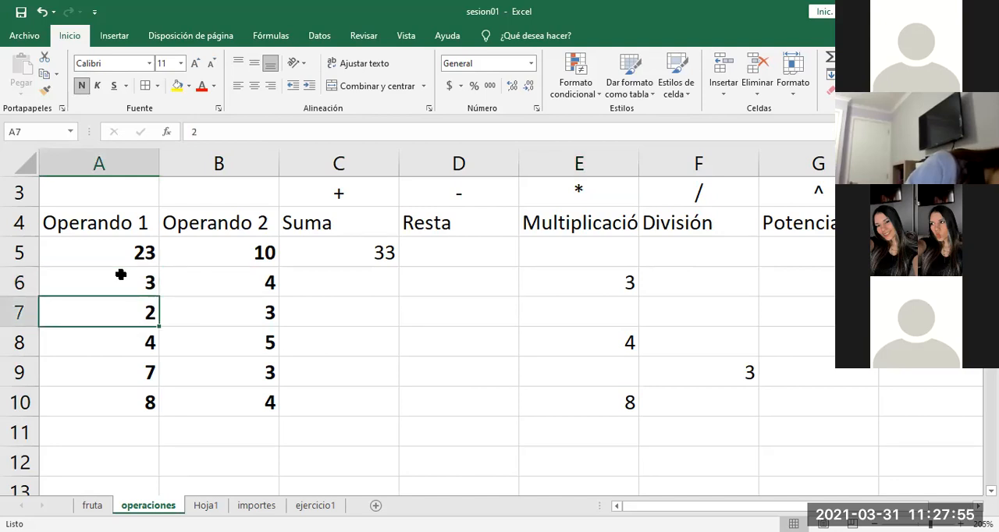
key(Down)
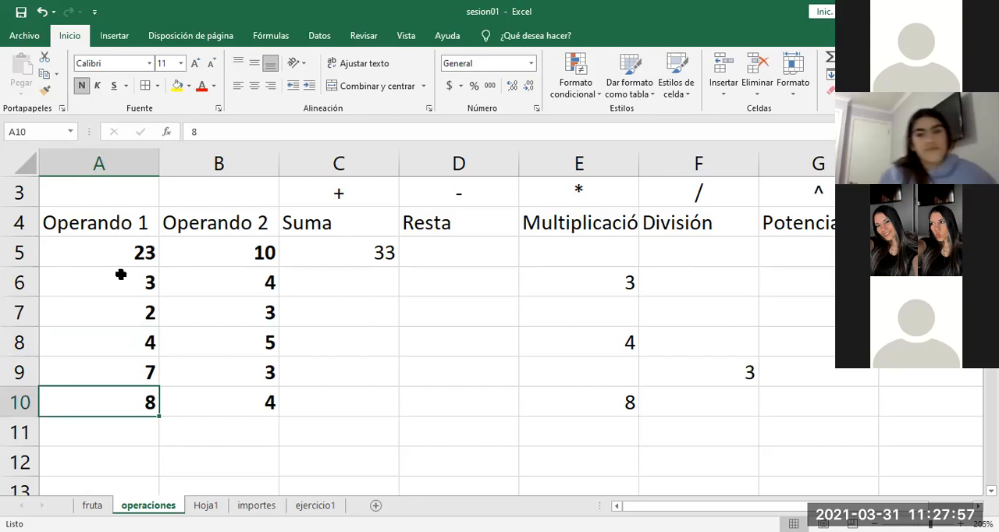
click(597, 401)
double_click(597, 400)
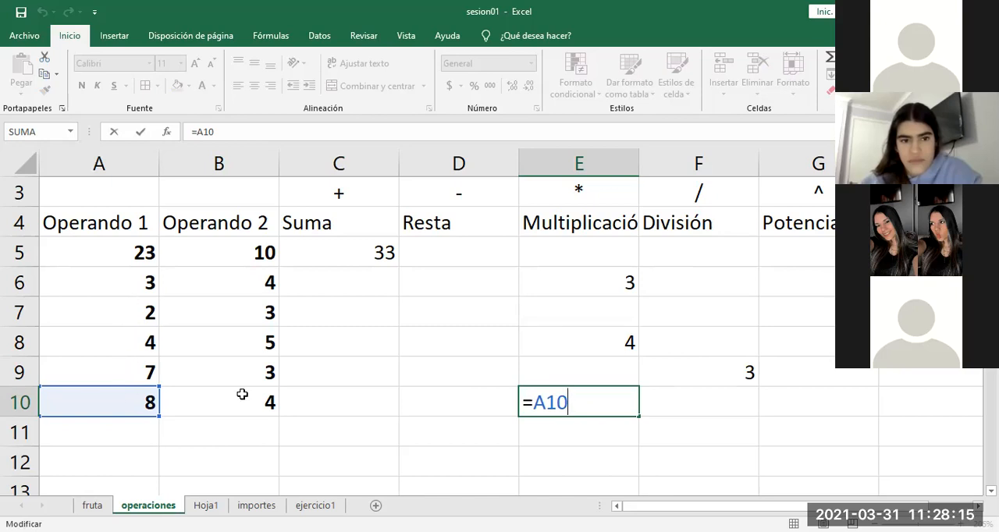
click(682, 371)
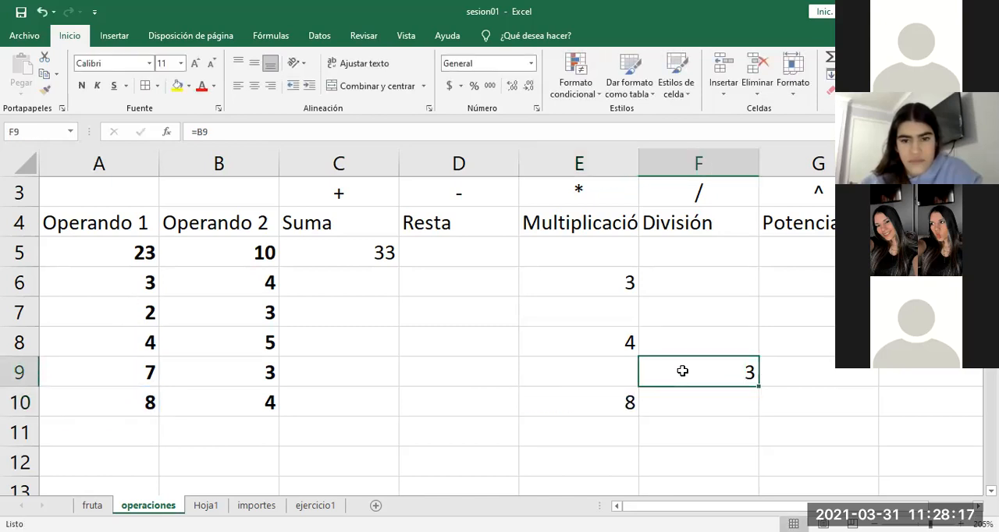
Step: Trace the shift from E6 to F9 and the matching shift from A6 to B9, and check the formula in F9
click(608, 278)
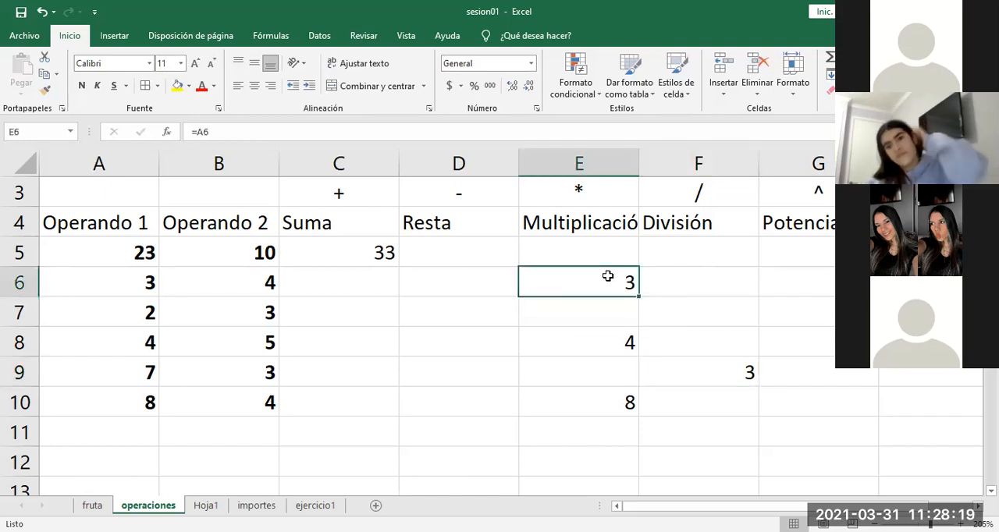
key(Down)
key(Down)
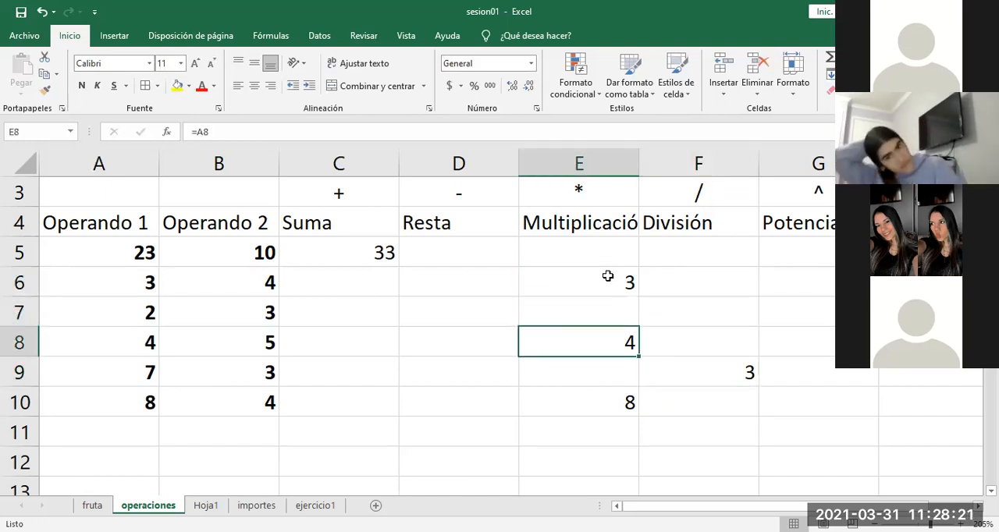
key(Right)
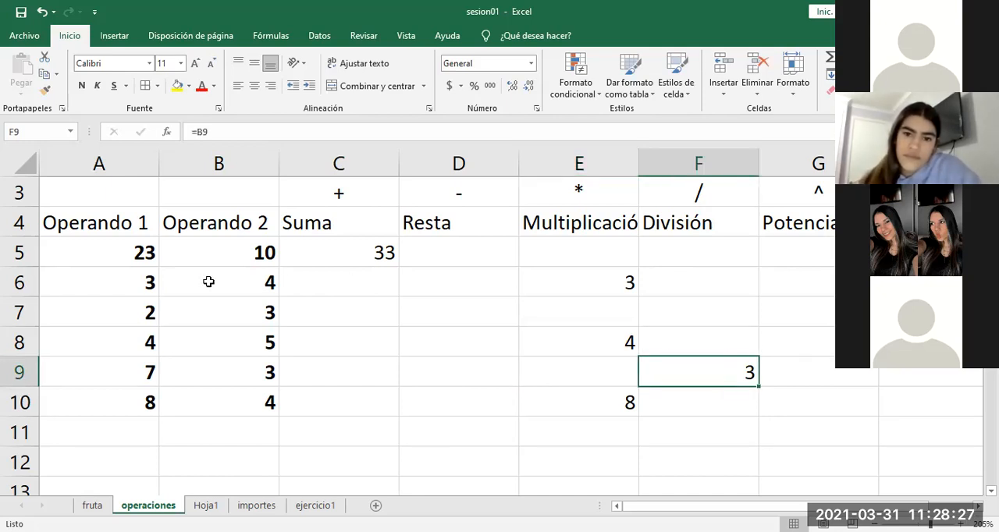
click(148, 282)
key(Down)
key(Down)
key(Down)
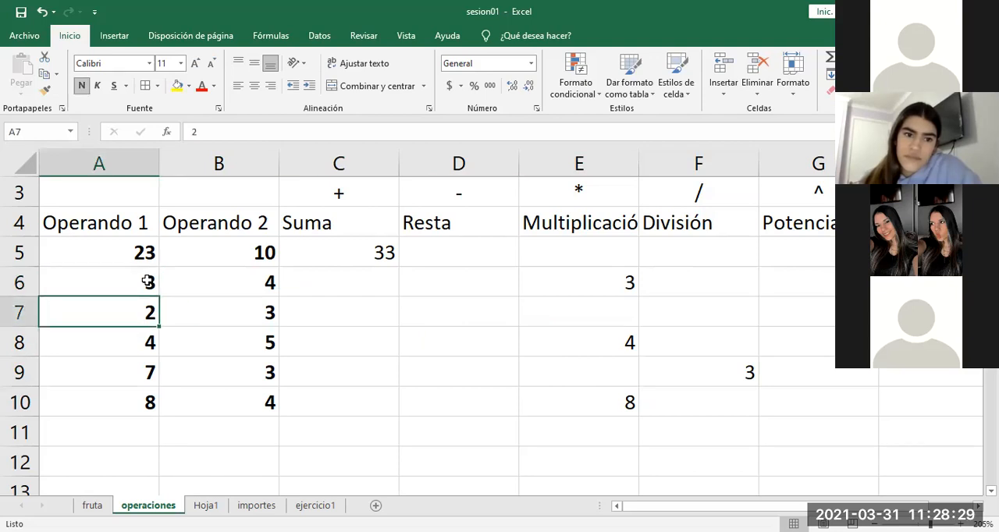
key(Right)
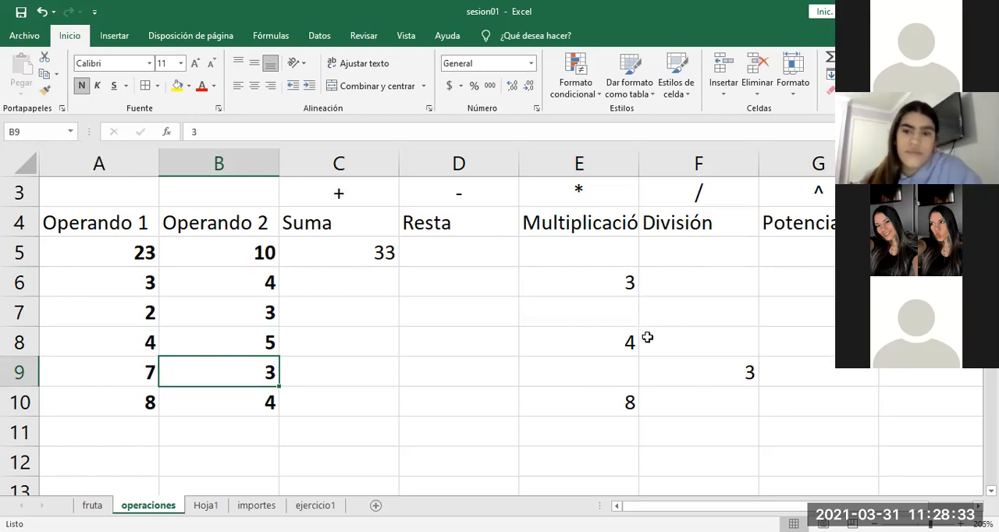
double_click(690, 373)
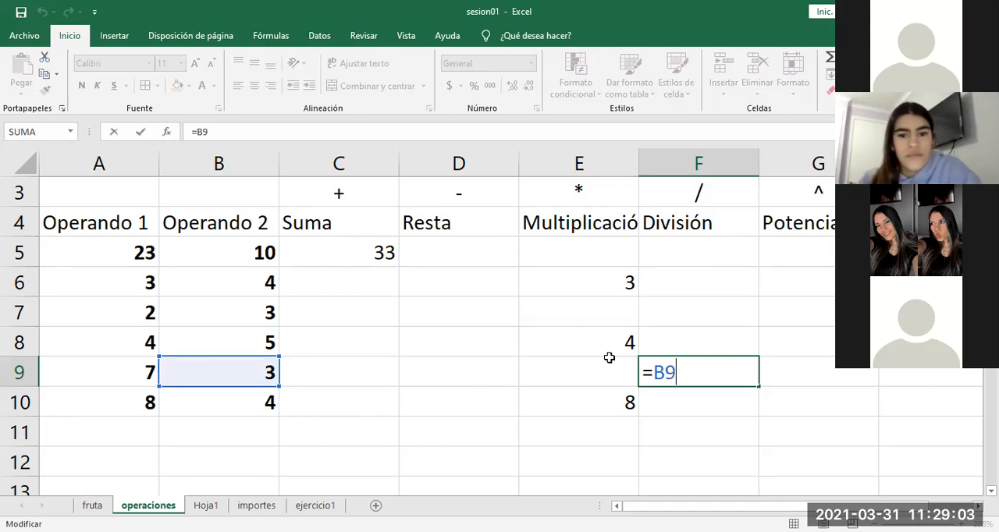
key(ctrl+Return)
Step: Compare the formulas in E6 and E8 repeatedly, checking how the Operando 1 reference follows the row of the copy
double_click(609, 283)
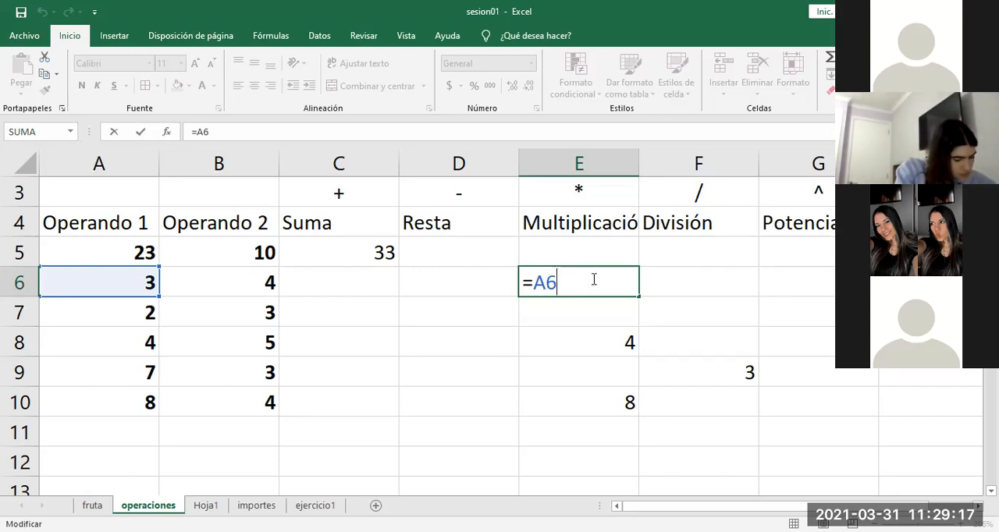
key(Return)
click(582, 340)
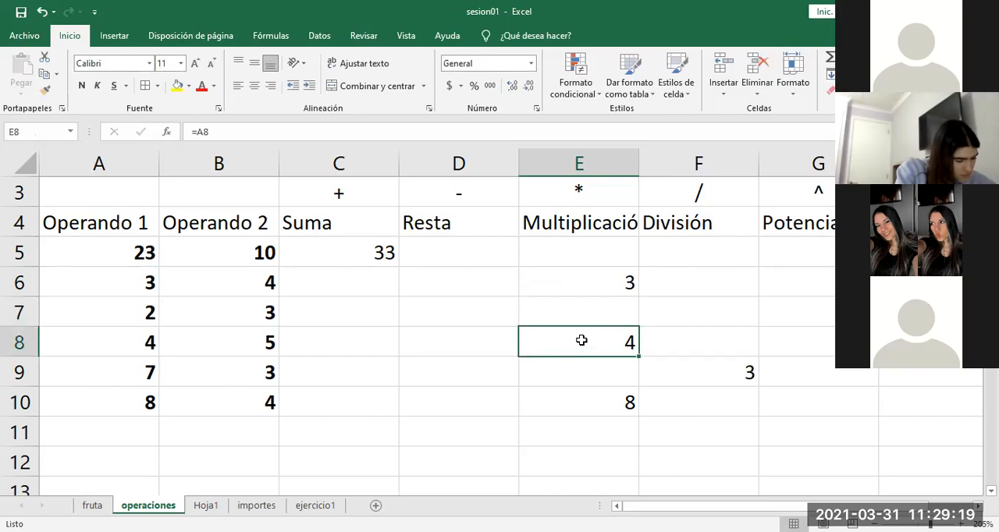
click(587, 279)
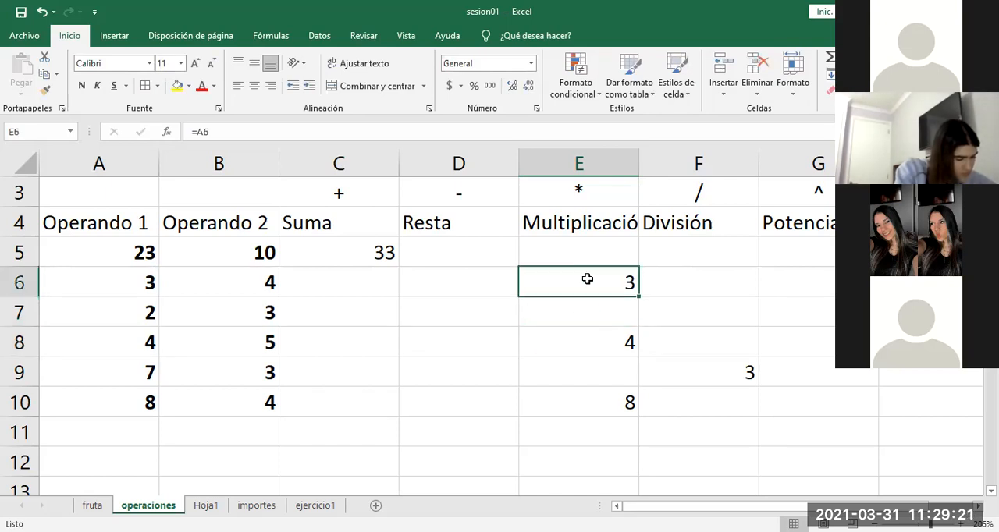
double_click(587, 280)
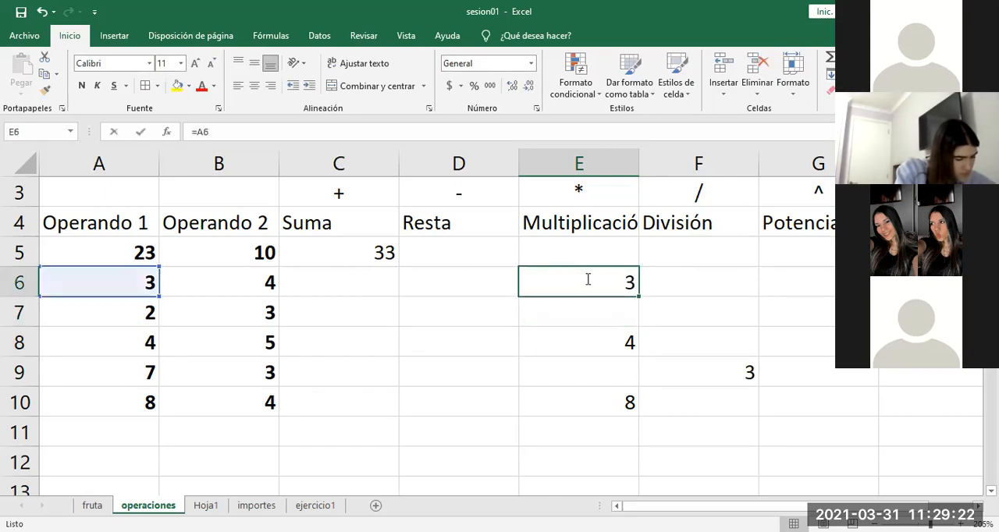
click(587, 341)
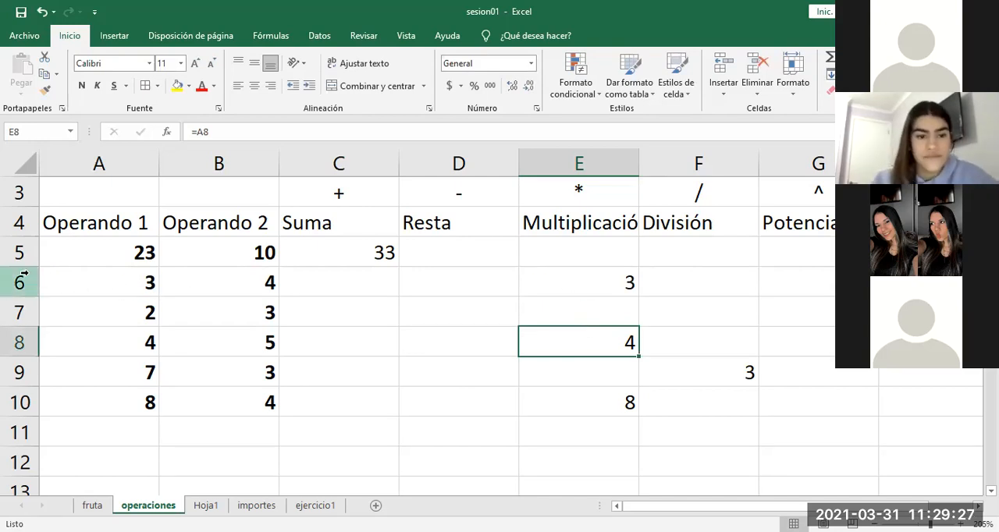
double_click(578, 335)
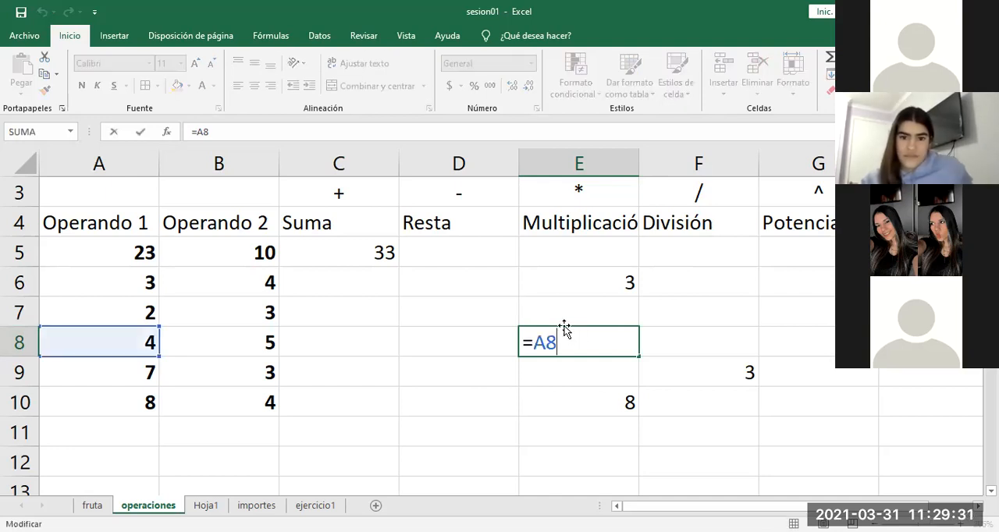
double_click(578, 282)
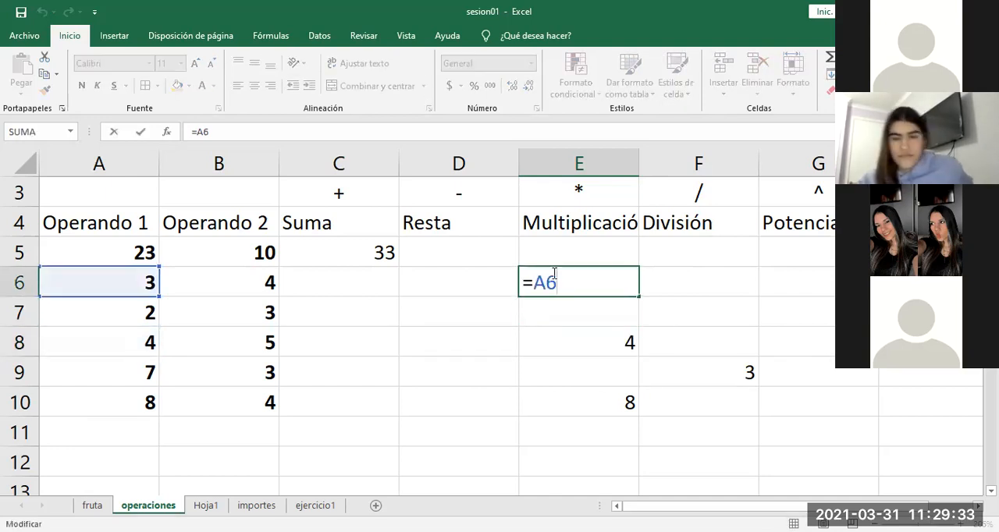
double_click(573, 343)
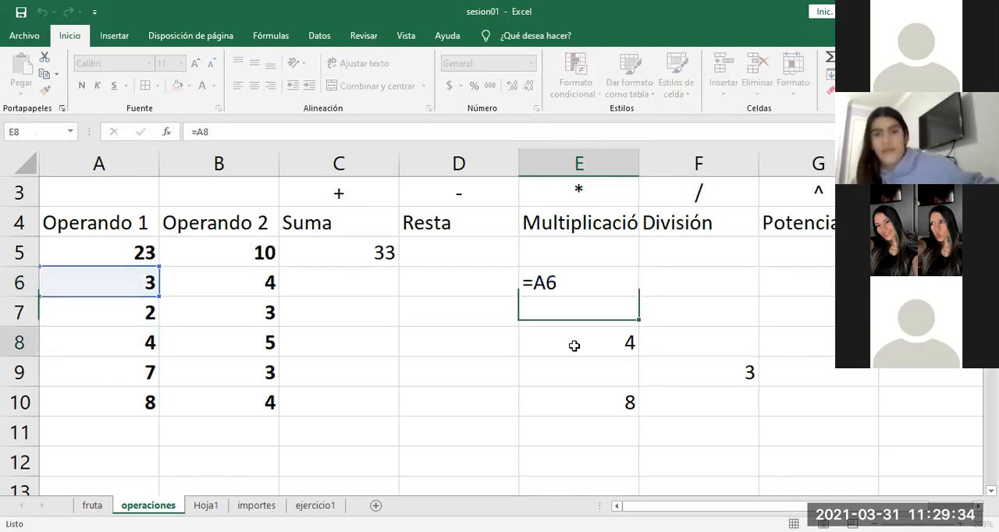
double_click(585, 288)
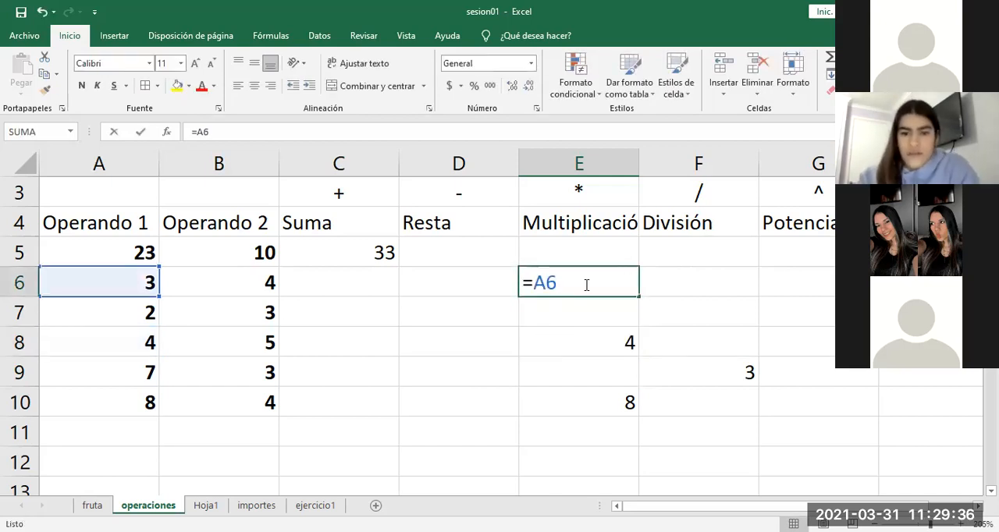
double_click(576, 344)
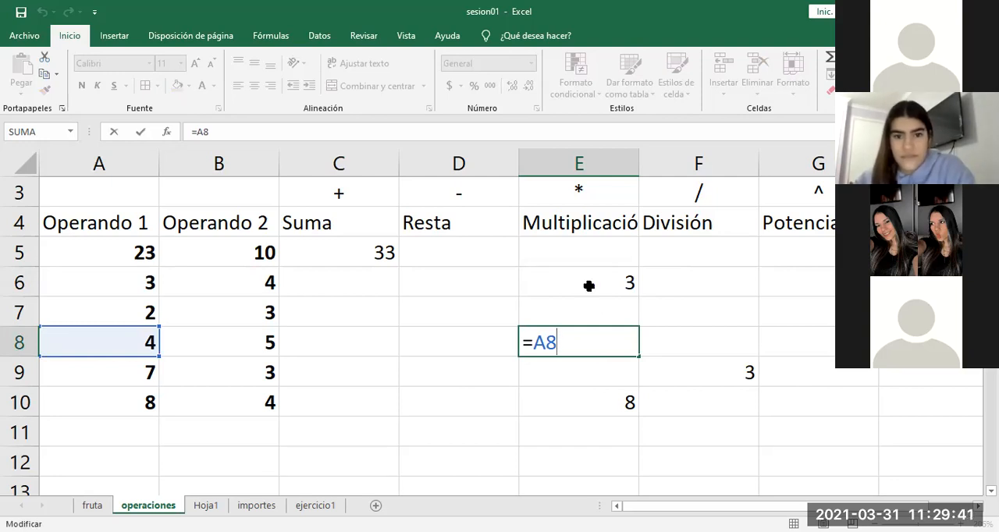
Step: Trace the rows down from E6 to E10 and compare the formulas in both cells
double_click(589, 285)
click(590, 343)
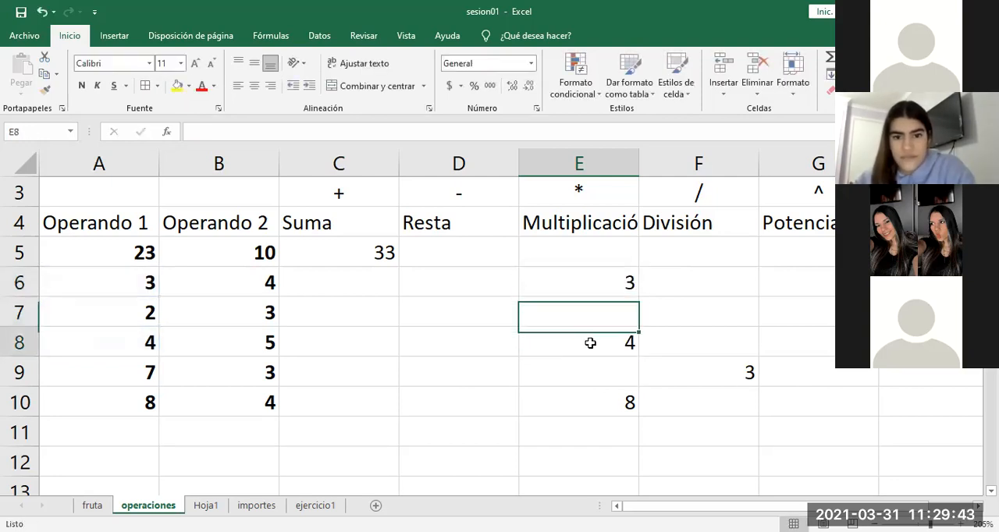
click(588, 373)
click(591, 403)
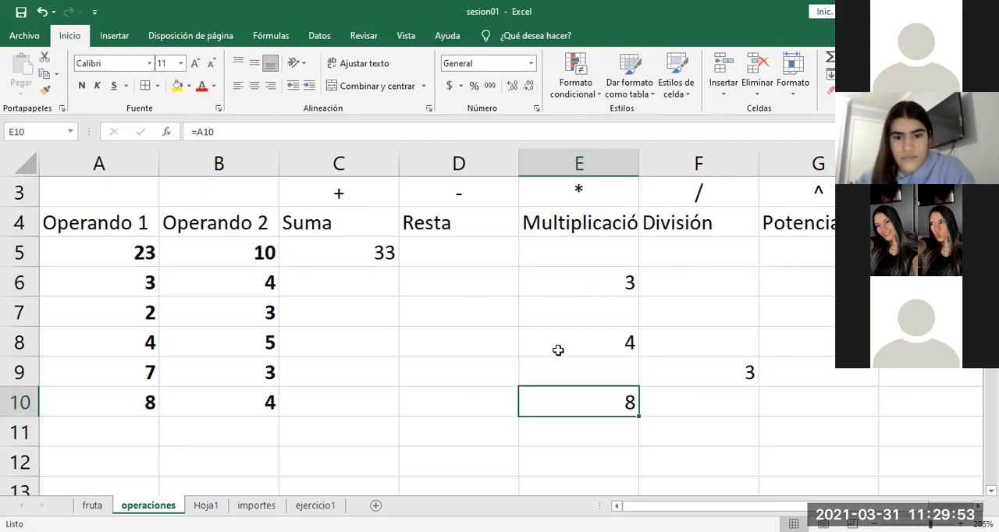
double_click(593, 287)
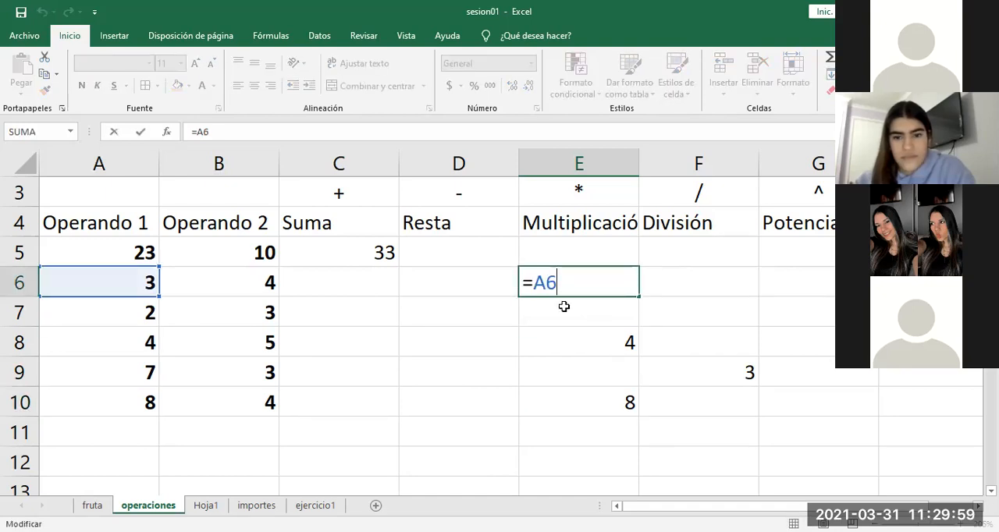
key(Return)
key(Down)
key(Down)
key(Down)
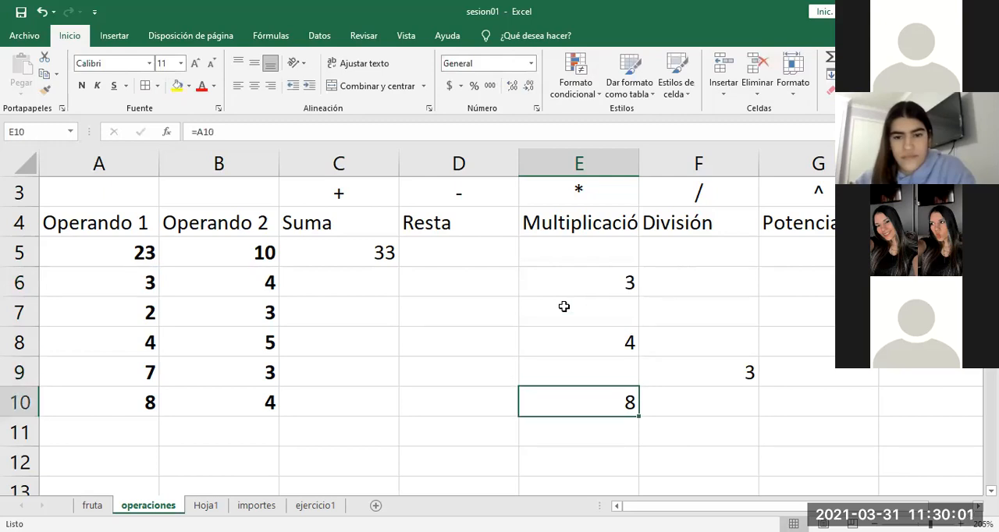
double_click(586, 401)
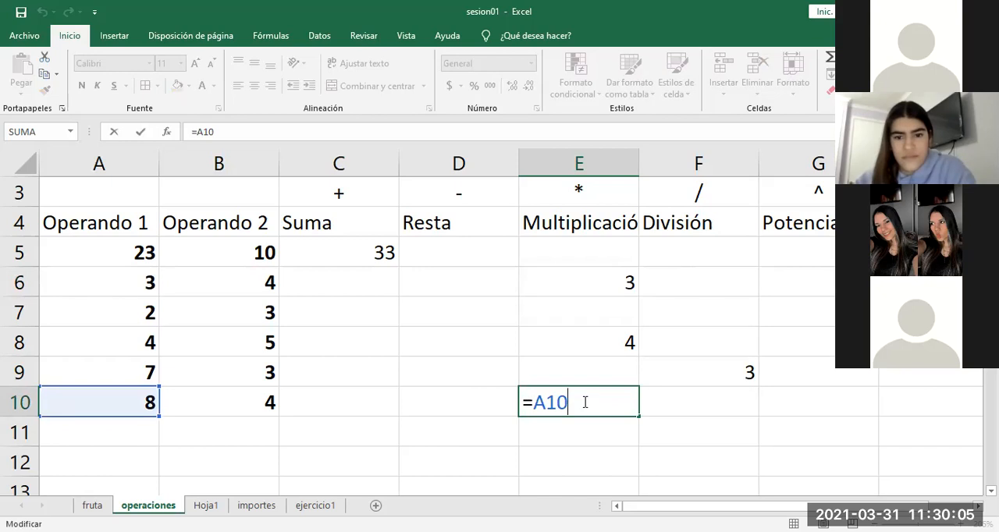
Step: Review the formula in E6 and trace the rows down and the column across to its copy in F9
double_click(589, 278)
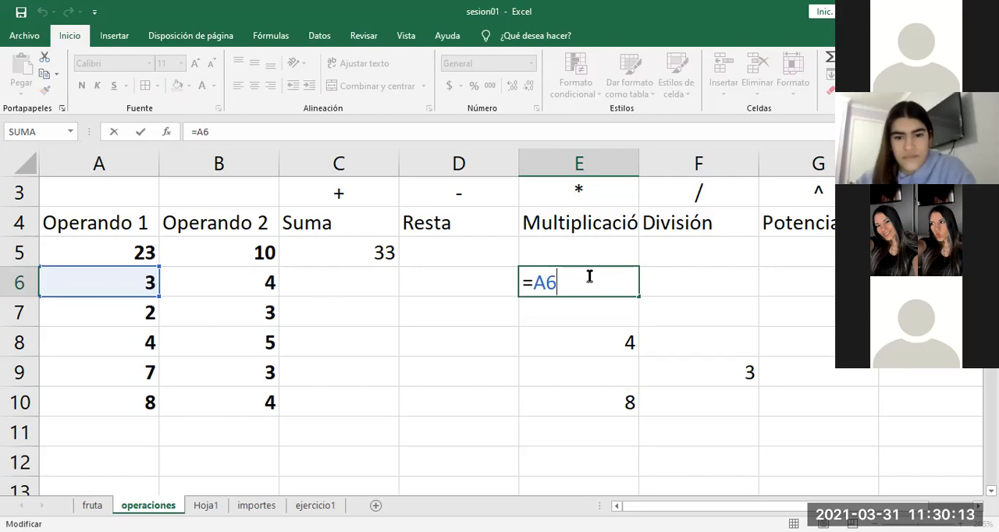
key(Return)
key(Return)
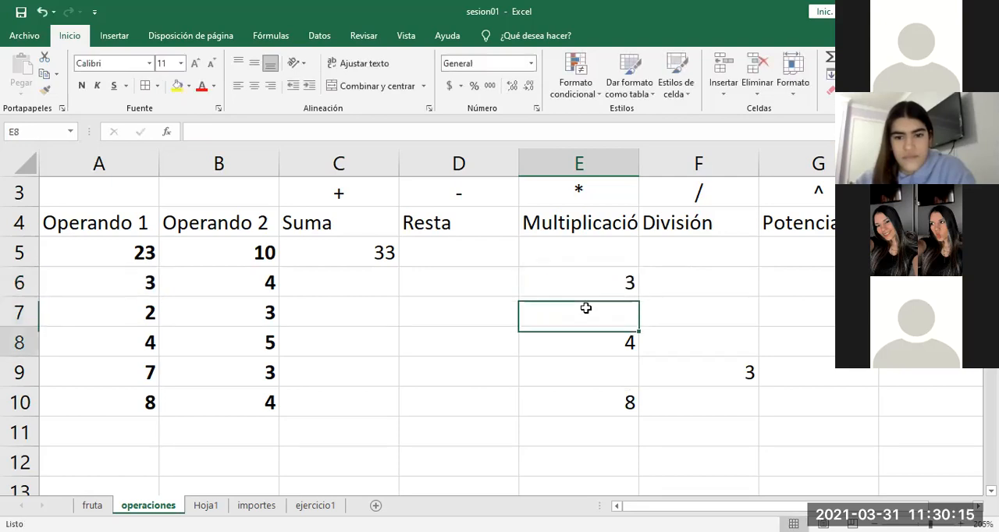
key(Return)
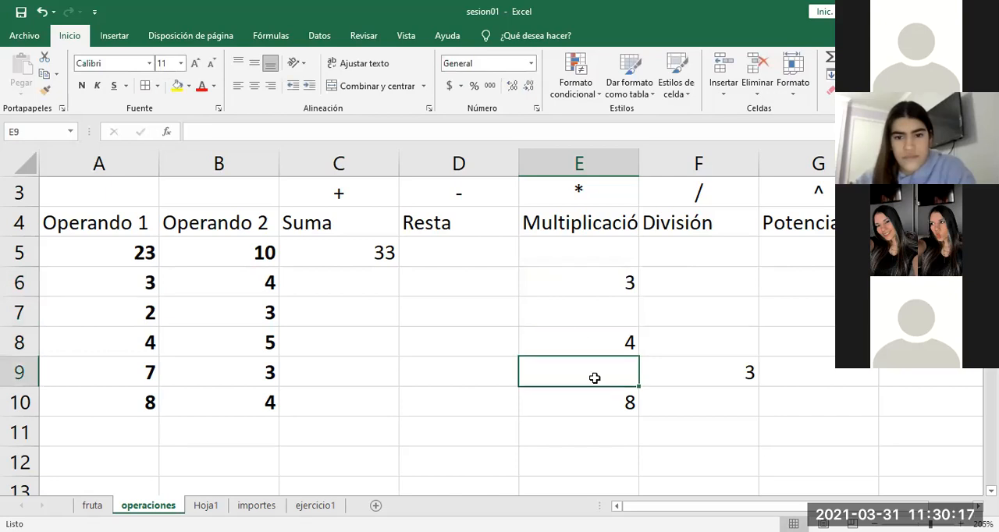
click(595, 288)
key(Return)
key(Return)
key(Return)
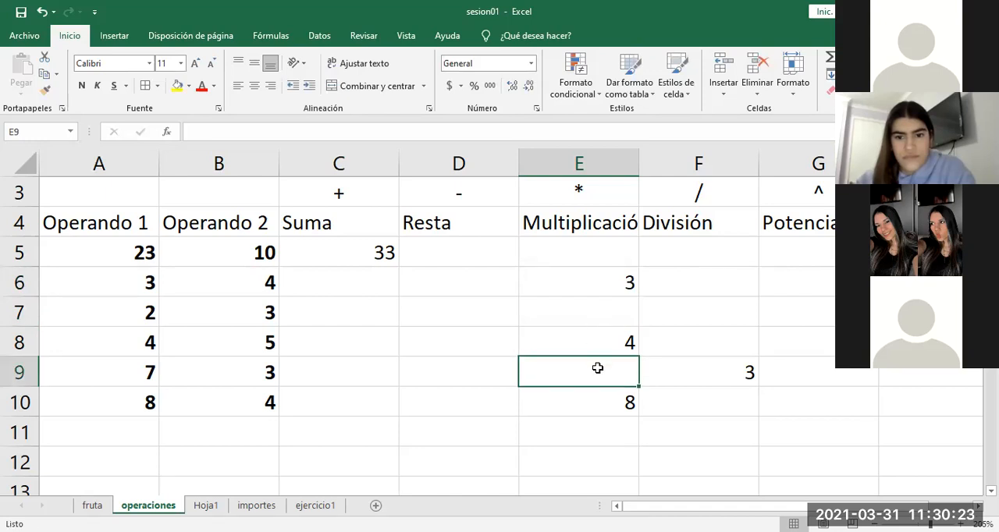
key(Right)
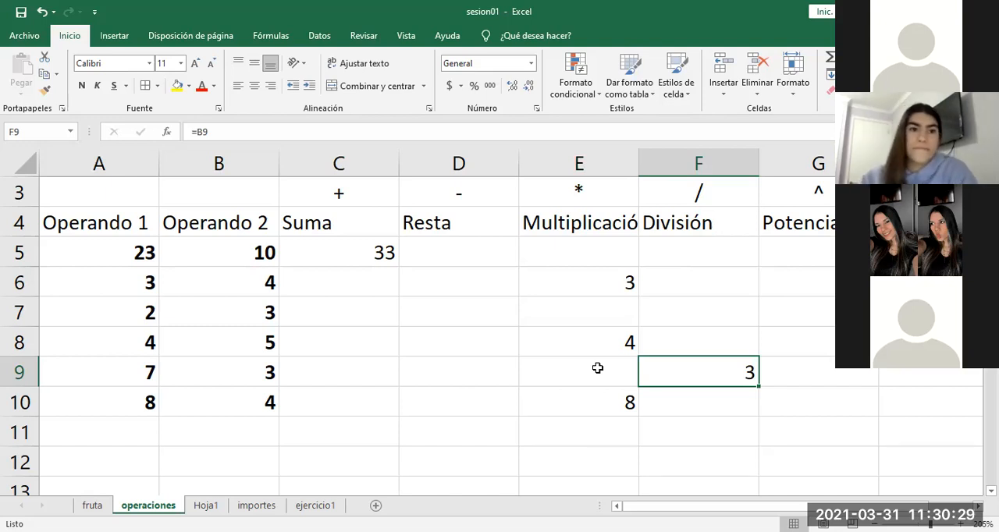
Step: Compare the original formula in E6 with its copy in F9, checking which column and row each references
click(580, 279)
text(=A6)
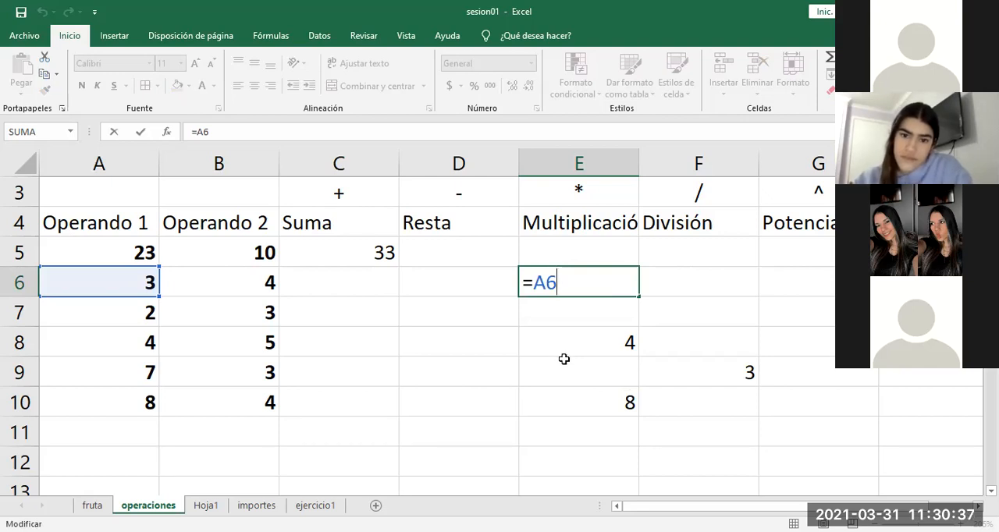
click(682, 370)
double_click(682, 368)
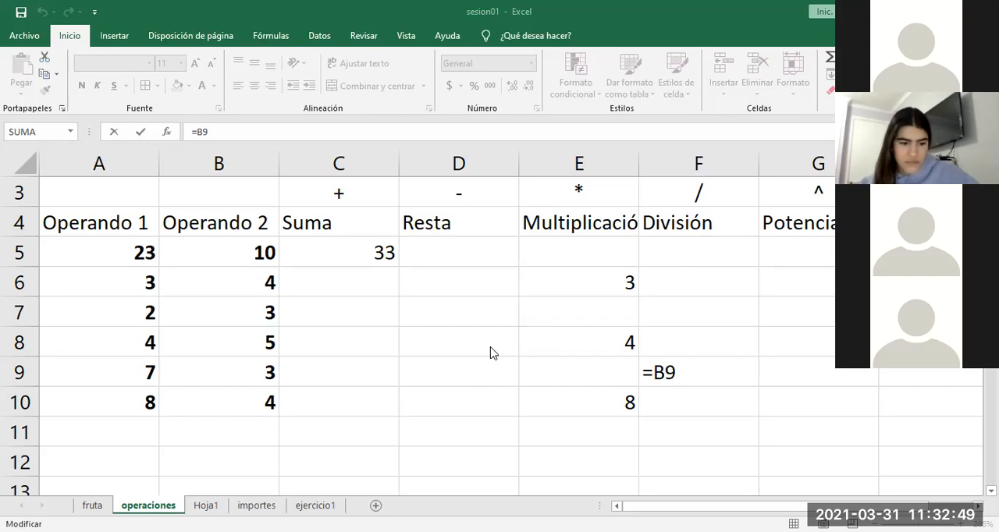
key(ctrl+Return)
Step: Enter the formula =B5 in E12, referencing the first Operando 2 value
click(588, 286)
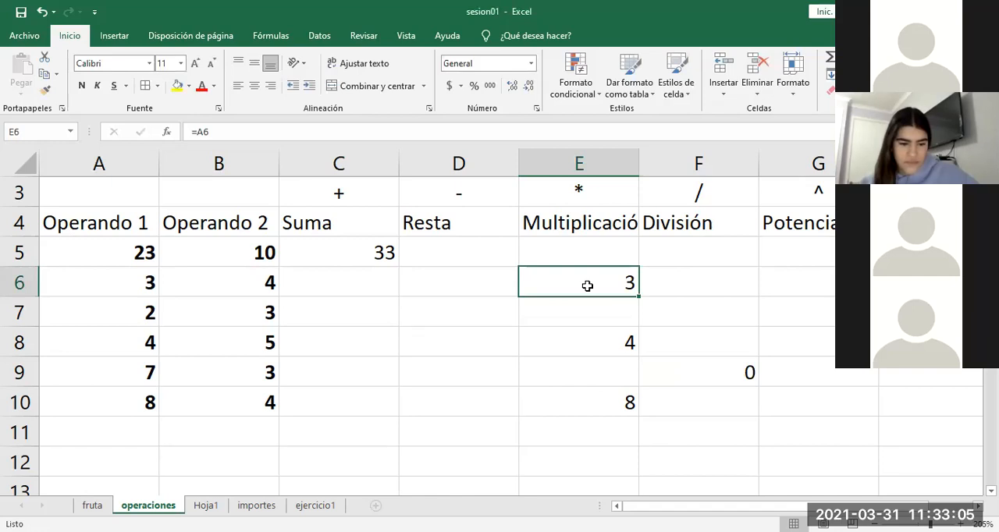
key(Left)
key(Left)
key(Right)
key(Right)
key(Down)
key(Left)
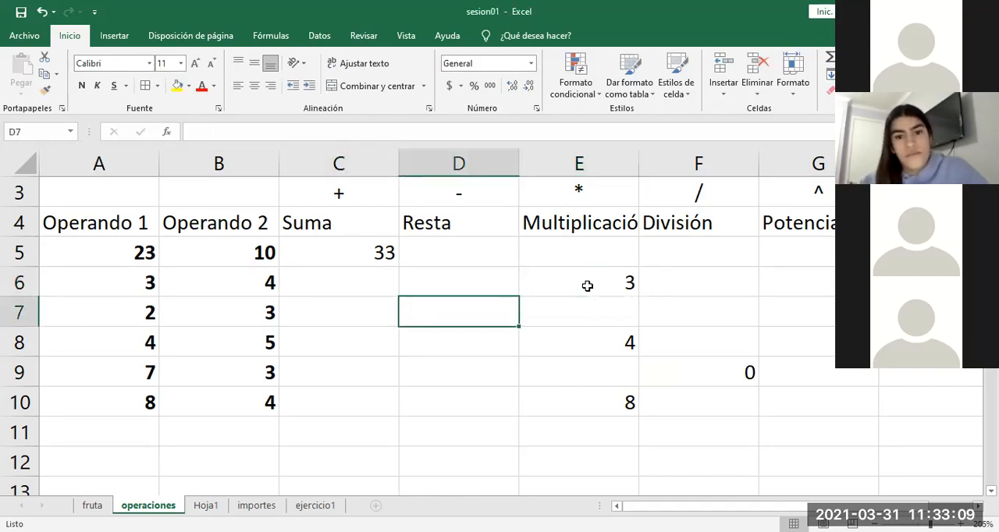
key(Down)
key(Down)
key(Down)
key(Down)
key(Down)
key(Down)
key(Down)
key(Right)
key(Up)
key(Up)
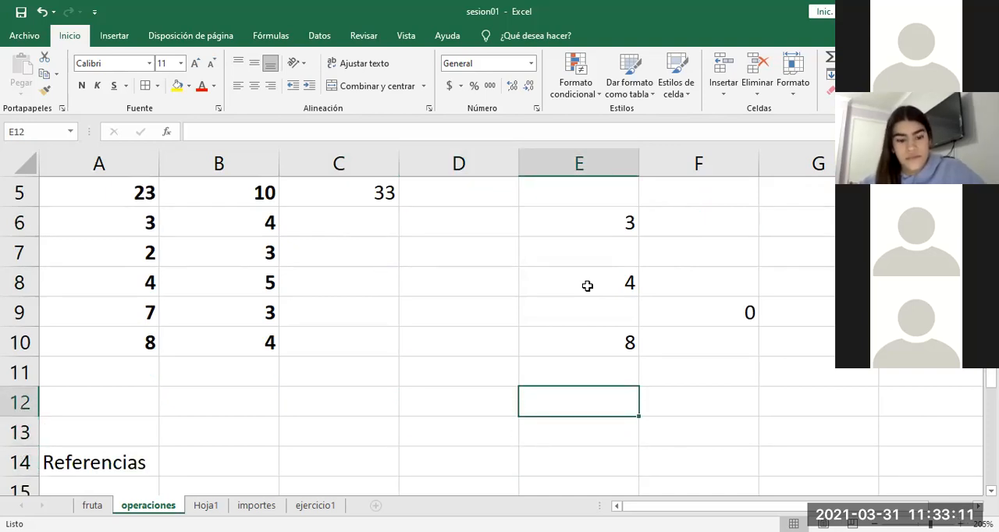
text(=)
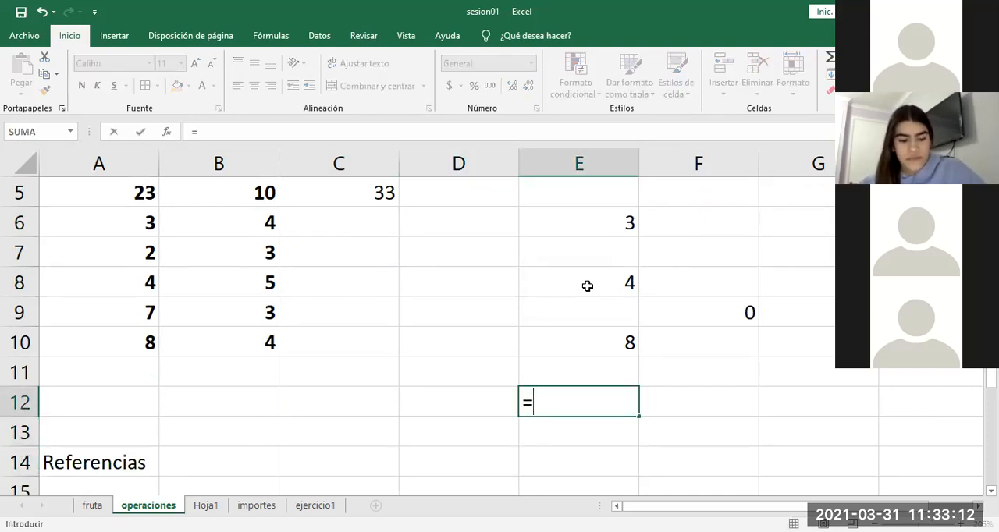
click(139, 230)
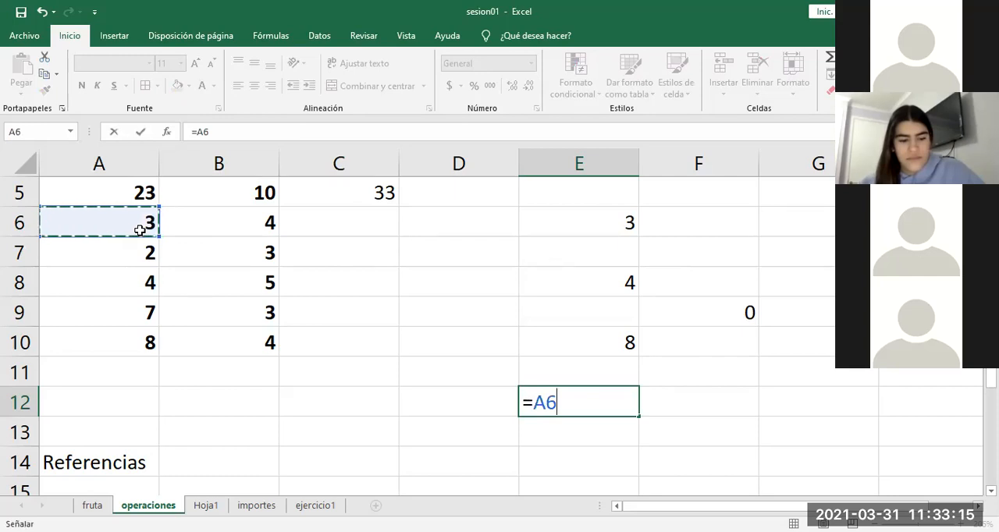
key(Up)
key(Right)
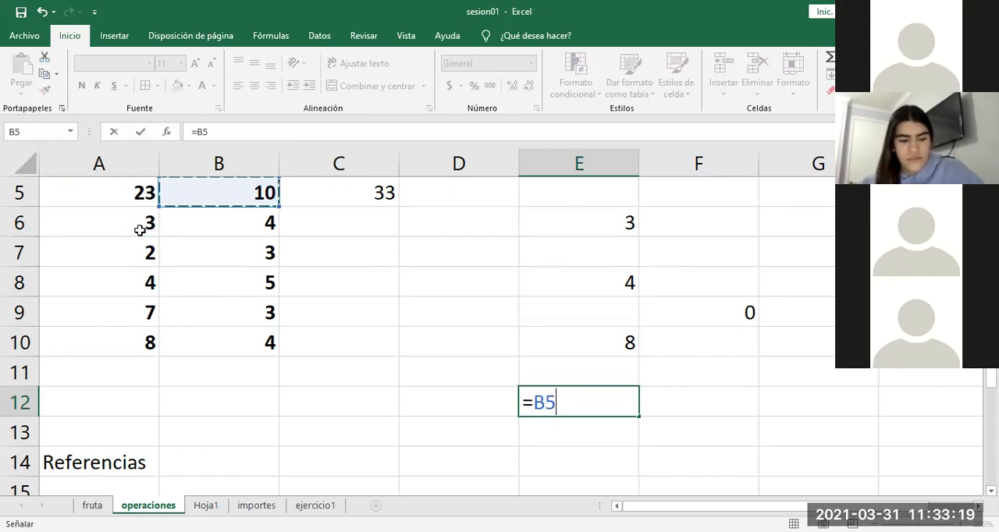
key(Return)
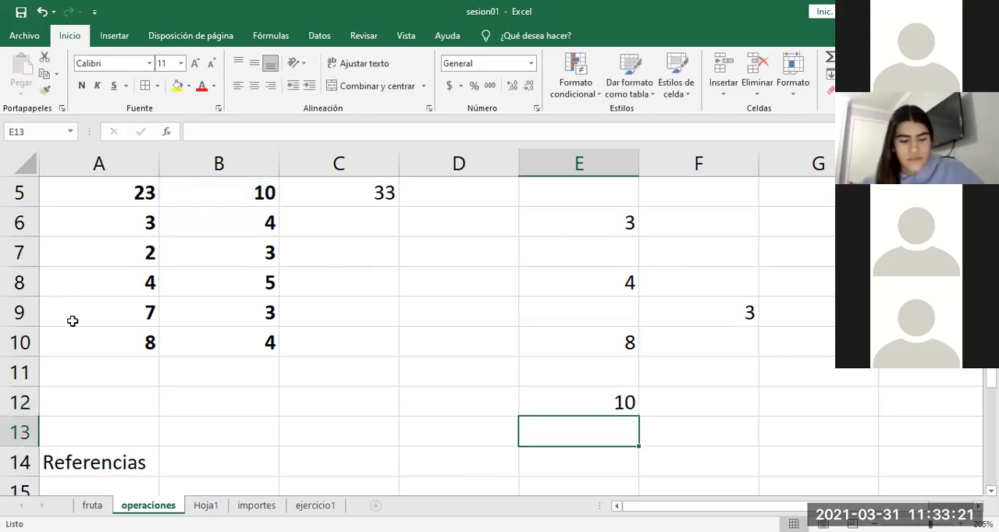
Step: Copy the formula from E12 down to E143 and examine which cell the copy references
click(530, 396)
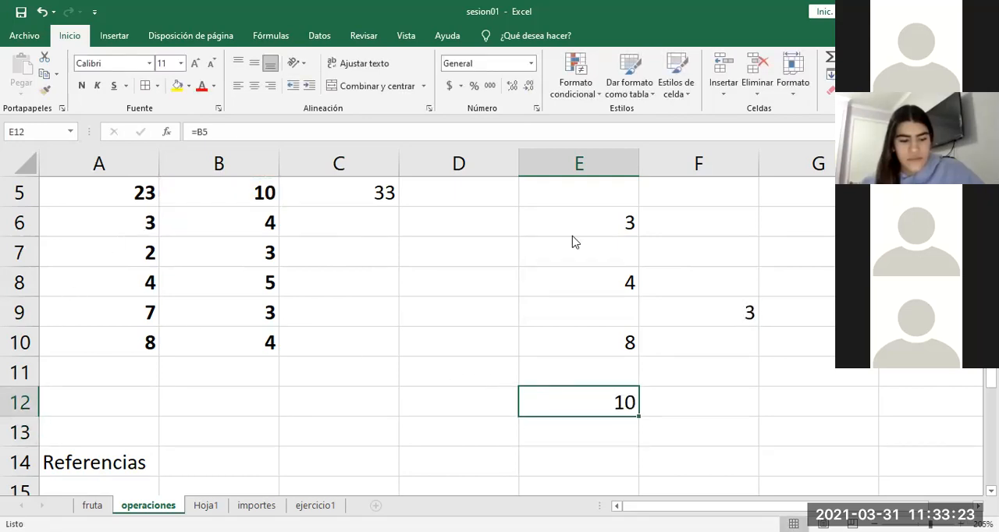
right_click(564, 396)
click(566, 93)
click(566, 431)
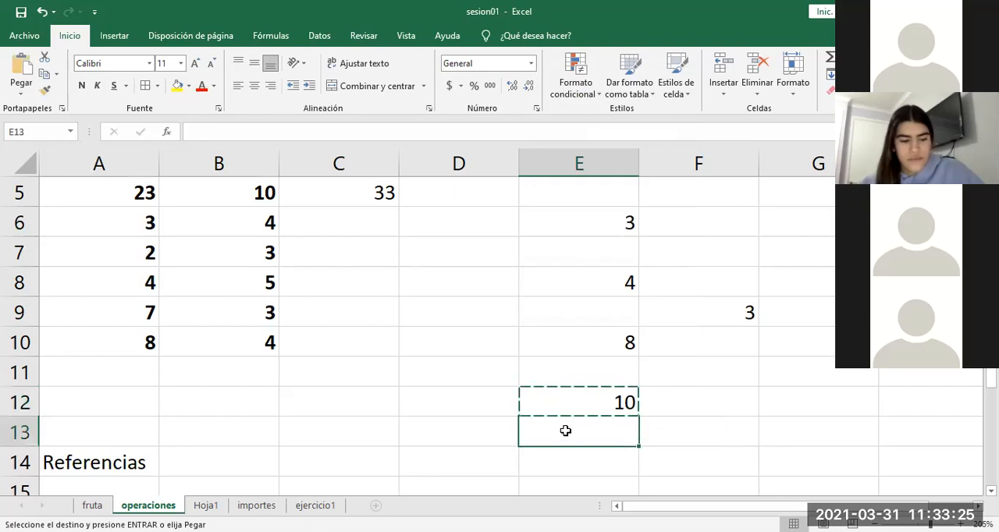
key(Down)
key(Down)
key(Down)
key(Down)
key(Down)
key(Down)
key(Down)
key(Down)
key(Down)
key(Down)
key(Down)
key(Down)
key(Down)
key(Down)
key(Down)
key(Down)
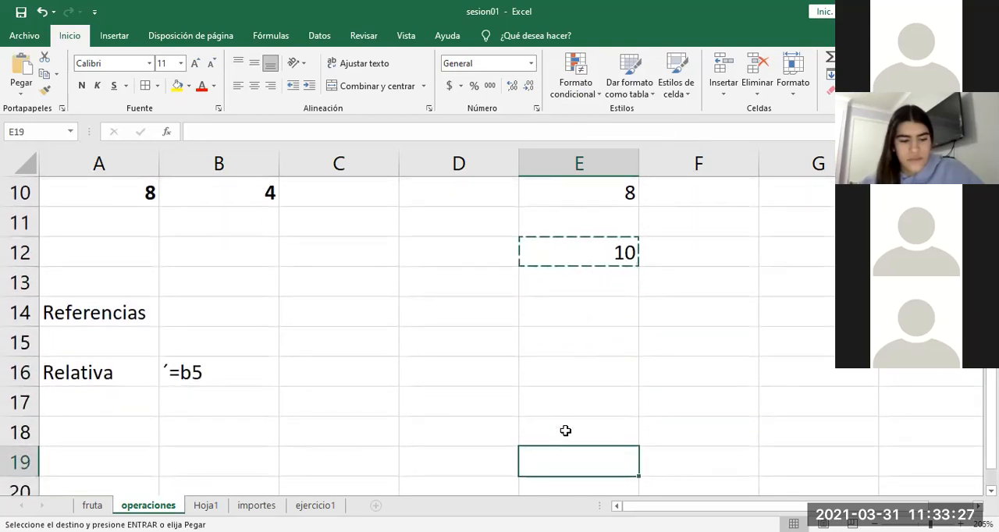
key(Down)
key(Down)
key(Down)
key(Down)
key(Down)
key(Down)
key(Down)
key(Down)
key(Down)
key(Down)
key(Down)
key(Down)
key(Down)
key(Down)
key(Down)
key(Down)
key(Down)
key(Down)
key(Down)
key(Down)
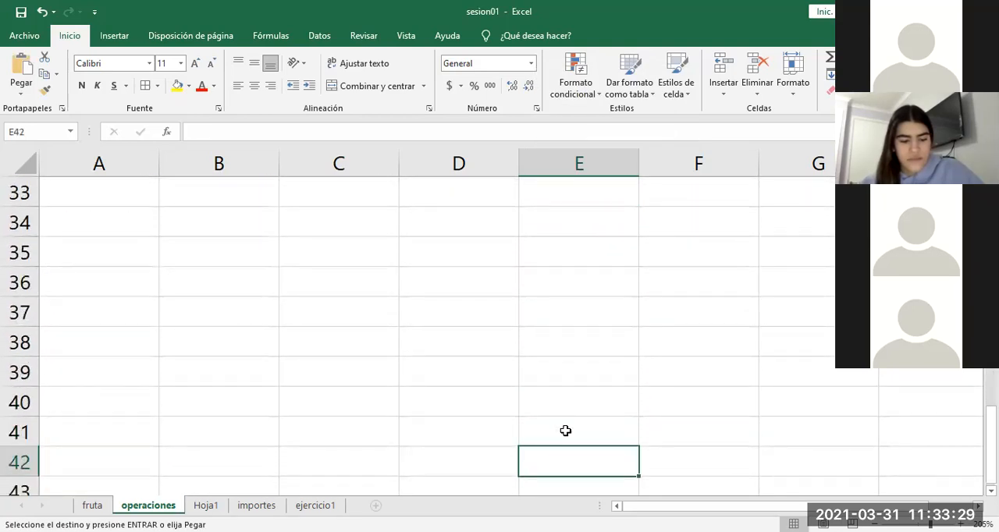
key(Down)
key(Down)
key(Down)
key(Down)
key(Down)
key(Down)
key(Down)
key(Down)
key(Down)
key(Down)
key(Down)
key(Down)
key(Down)
key(Down)
key(Down)
key(Down)
key(Down)
key(Down)
key(Down)
key(Down)
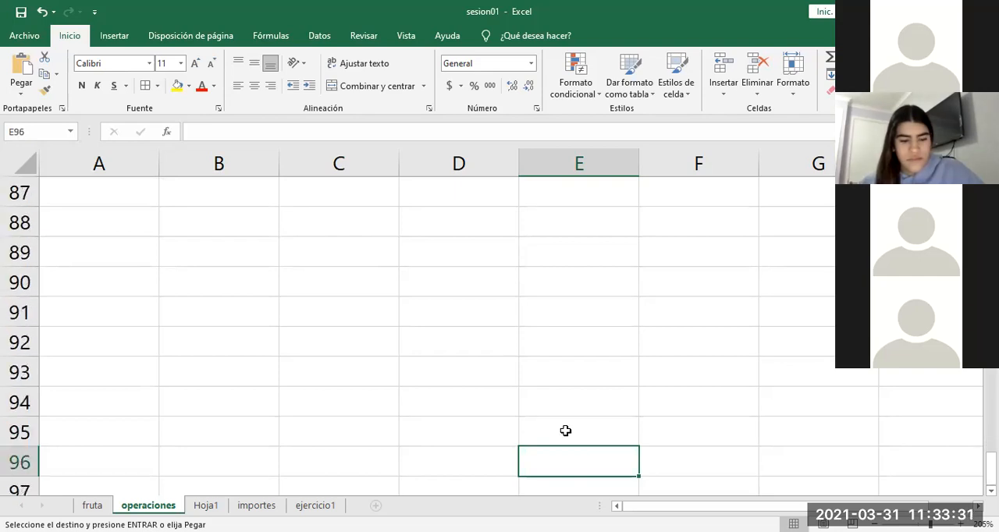
key(Down)
key(Down)
key(Down)
key(Down)
key(Down)
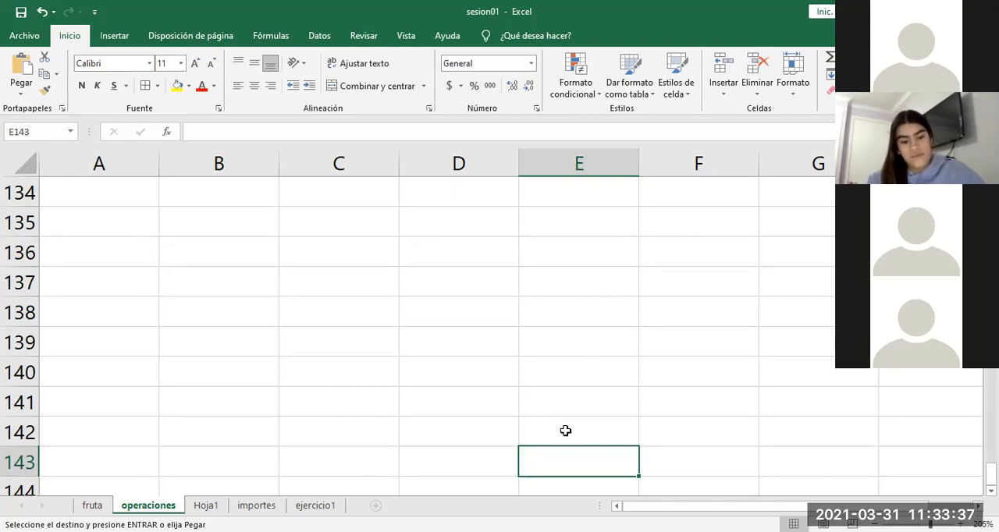
key(ctrl+v)
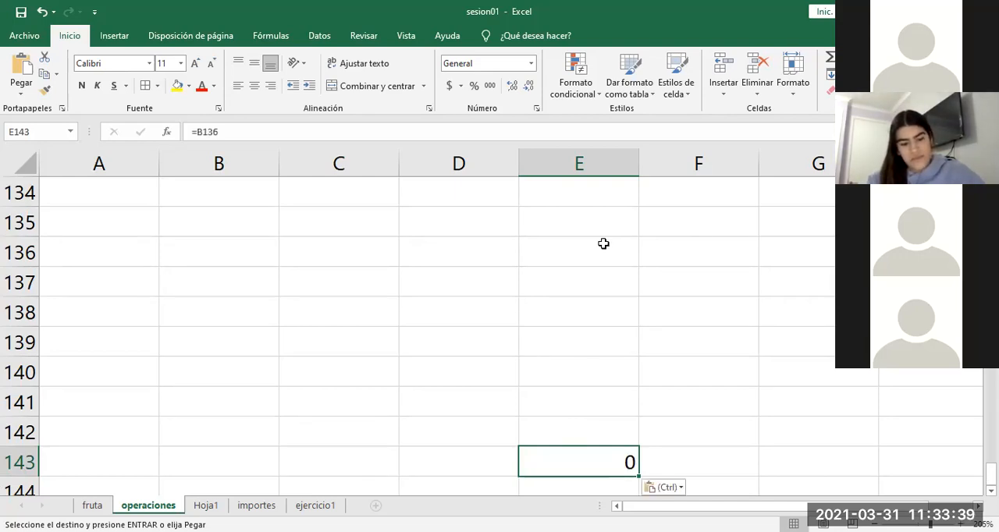
double_click(597, 469)
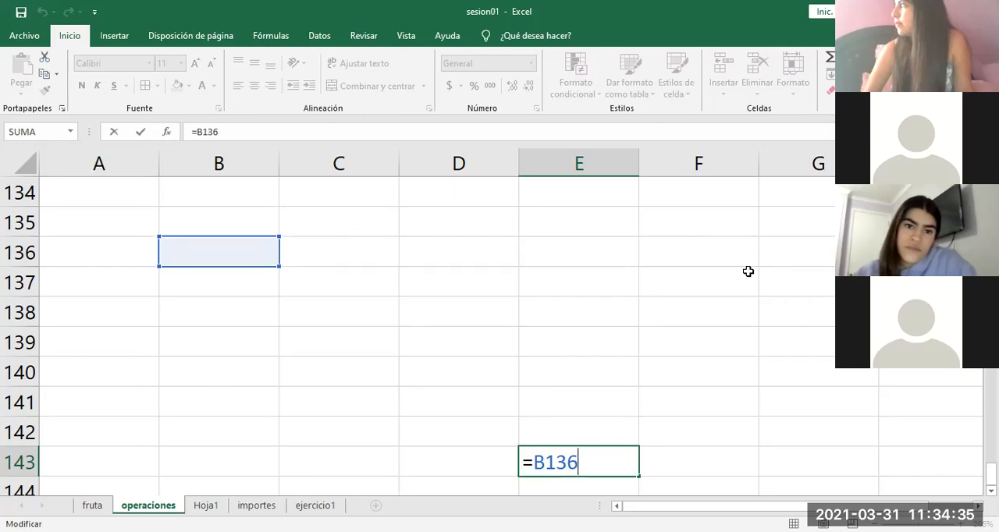
key(ctrl+Return)
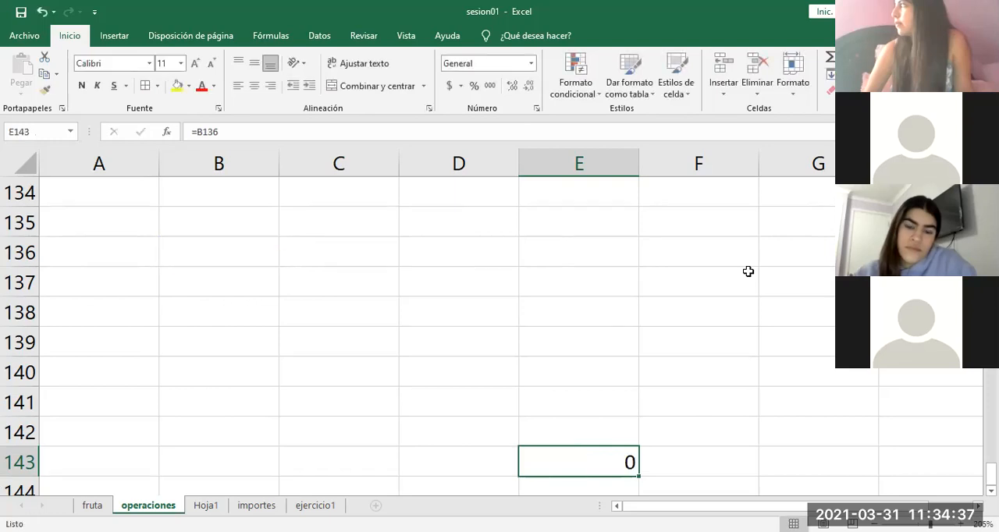
Step: Clear the copied formula from E143 and return to the operations table headings
key(Delete)
key(ctrl+Up)
key(Up)
key(Up)
key(Up)
key(Up)
key(Up)
key(Up)
key(Up)
key(Up)
key(Up)
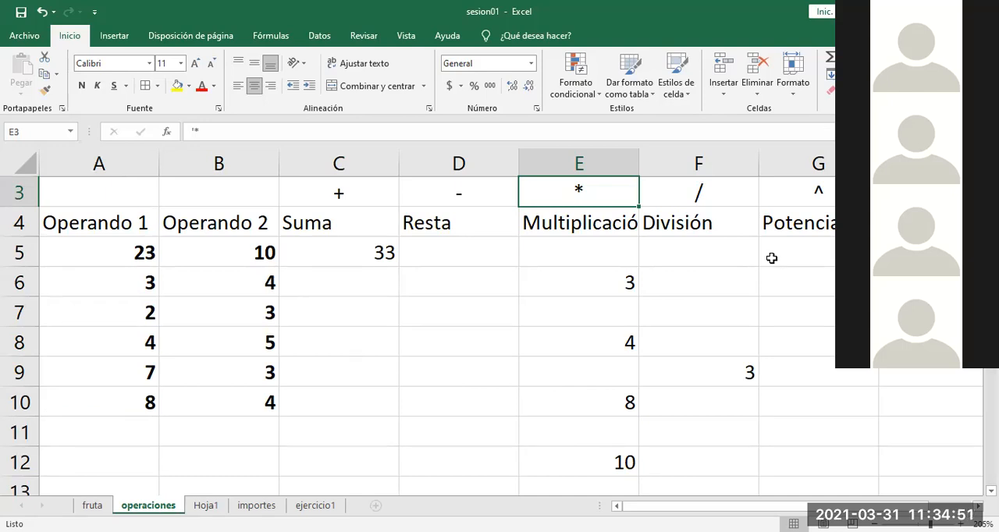
Step: Try to copy the formula from E6 to D9, one column back and three rows down
click(625, 278)
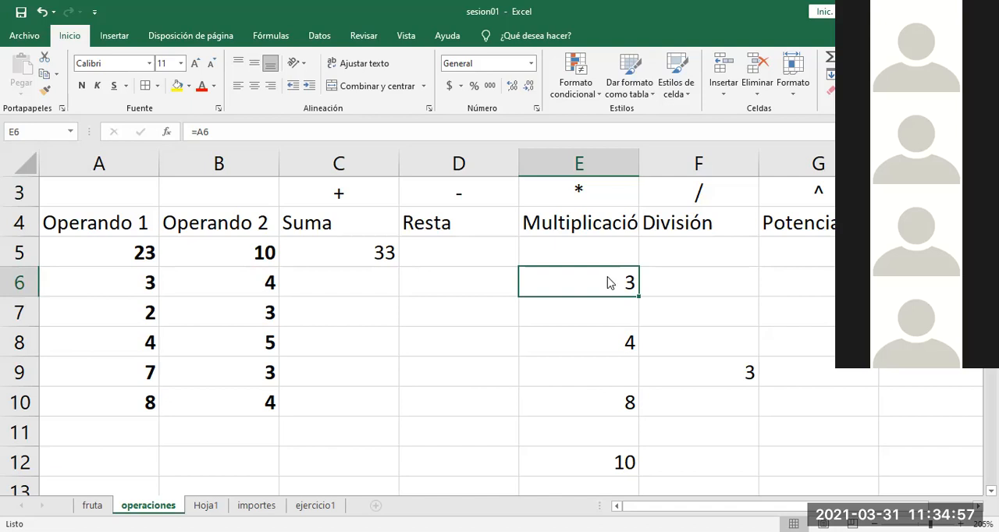
right_click(610, 282)
click(636, 227)
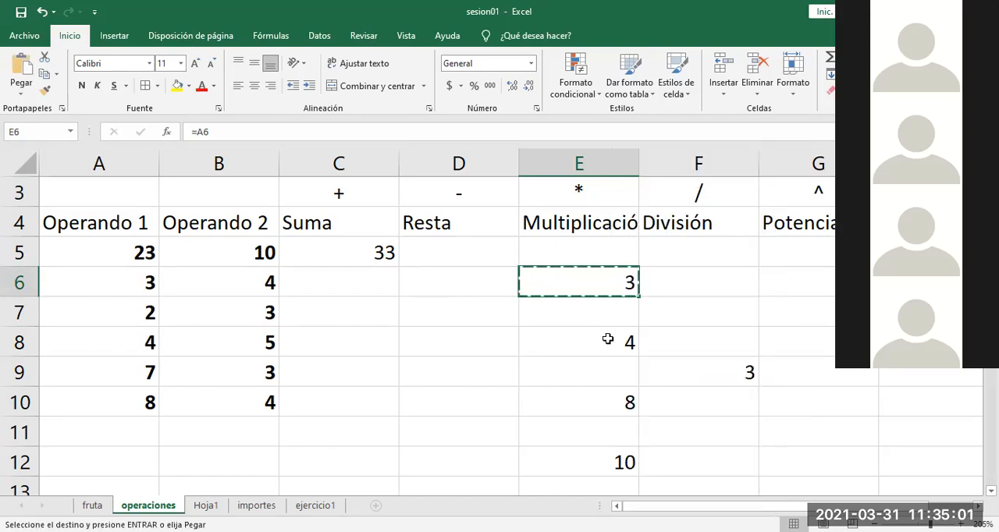
click(476, 369)
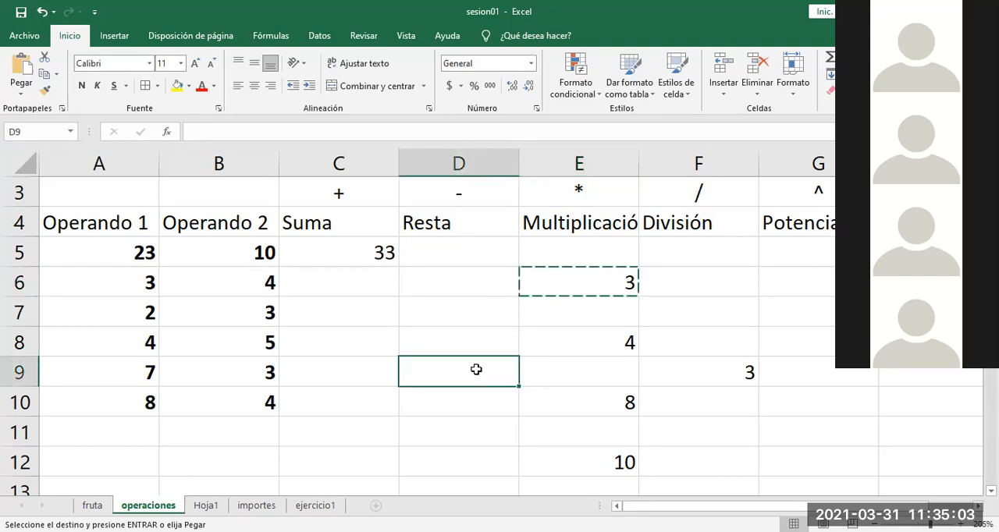
right_click(478, 370)
click(509, 106)
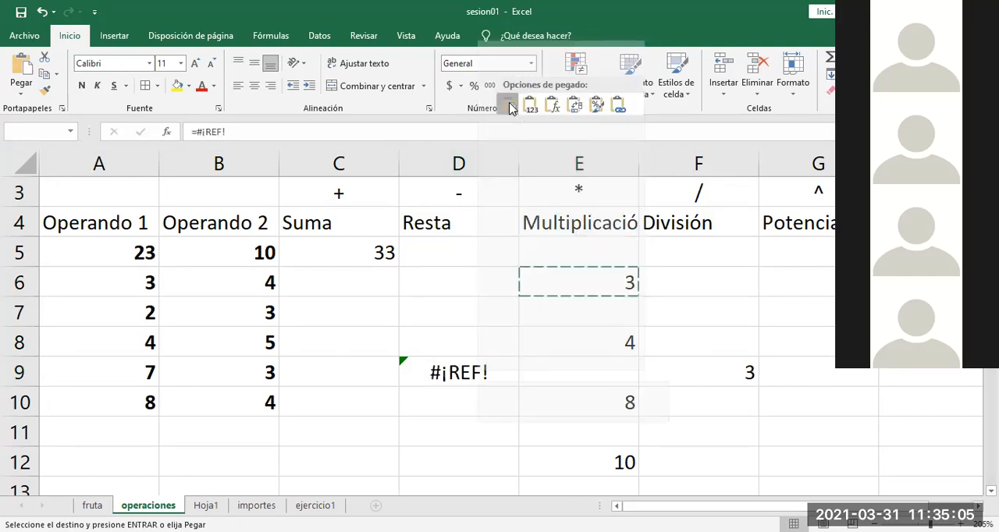
key(Escape)
Step: Check the formula in E6 and clear the contents of E8:F12
double_click(583, 289)
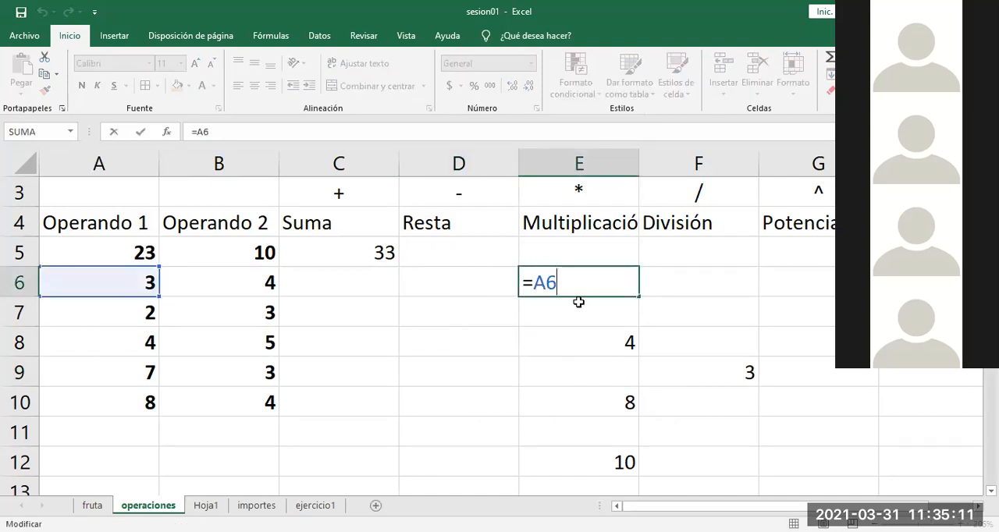
click(575, 331)
click(583, 281)
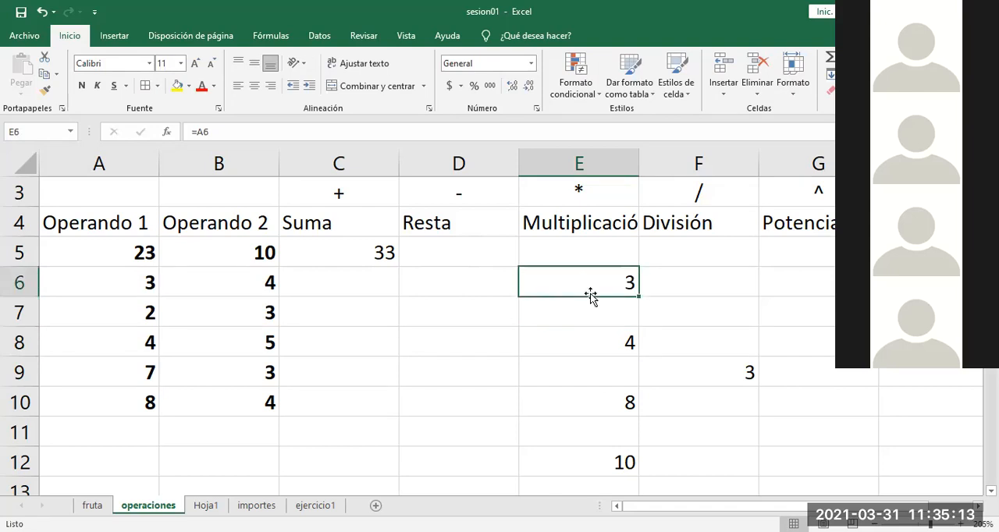
drag(562, 348, 731, 457)
key(Delete)
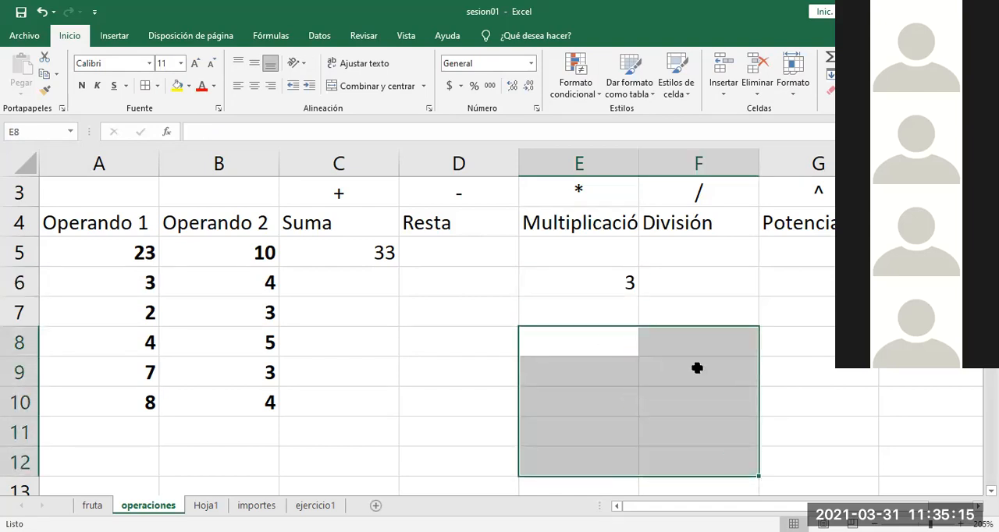
Step: Copy the formula from E6 to E8 and open the copy to check its reference
click(618, 273)
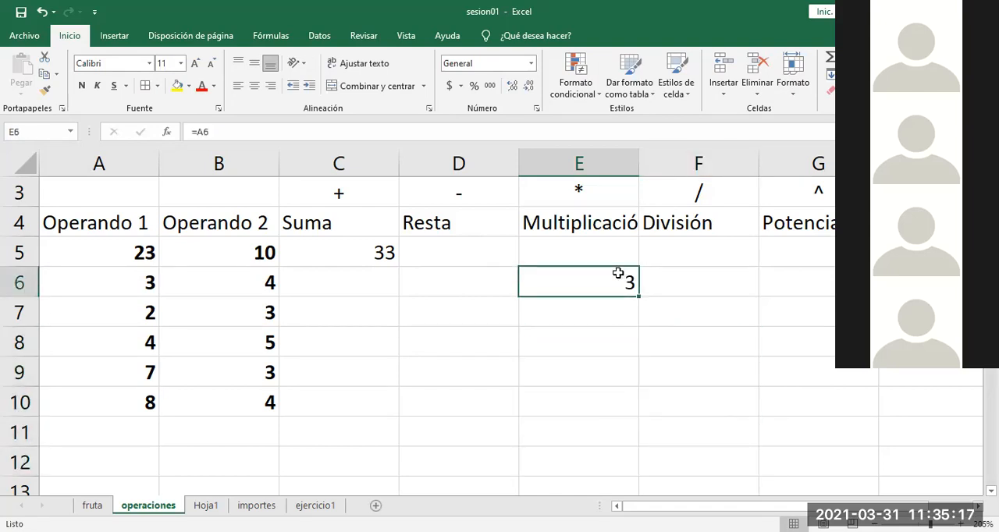
right_click(621, 279)
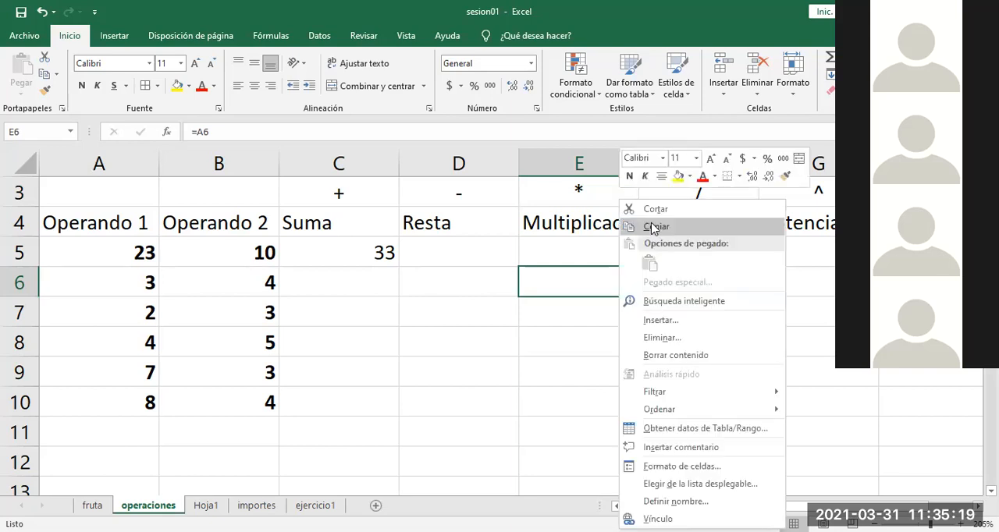
click(654, 227)
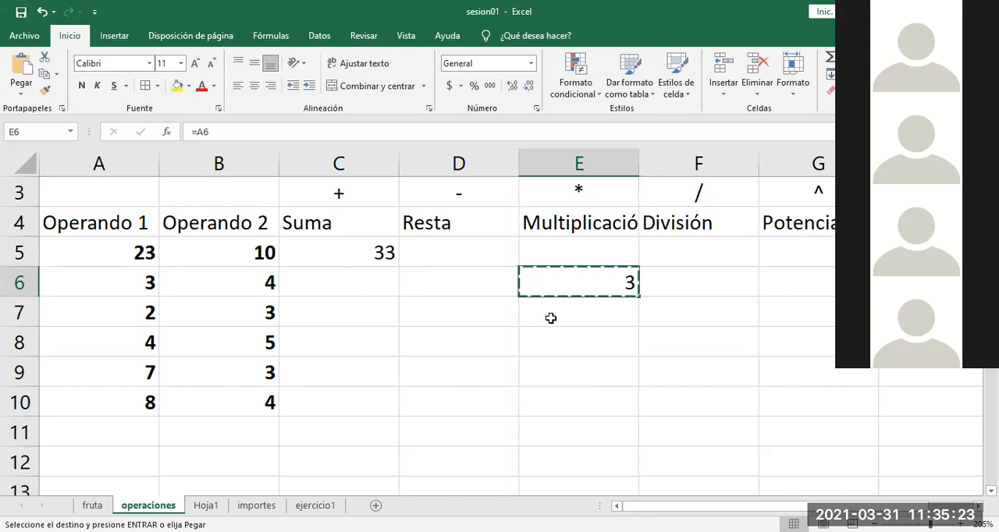
click(597, 350)
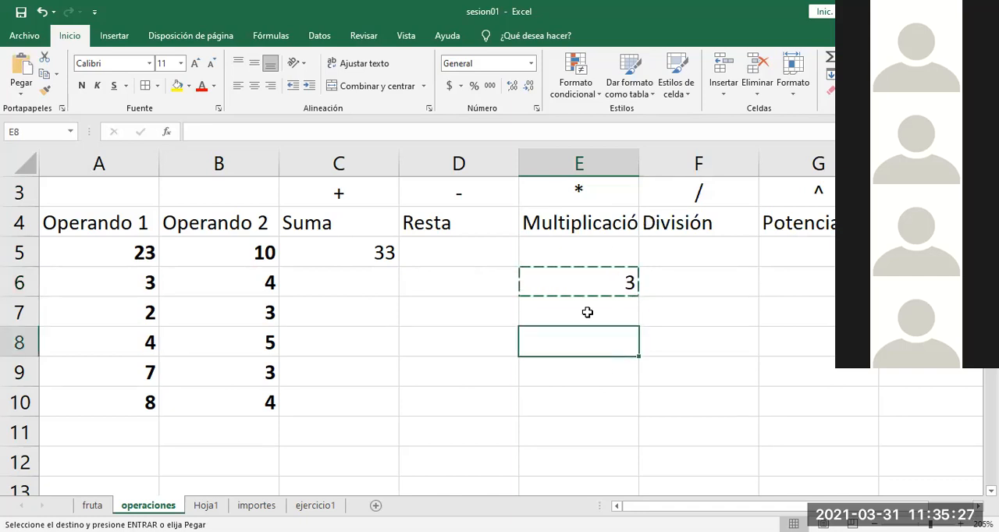
right_click(585, 345)
key(ctrl+v)
double_click(589, 344)
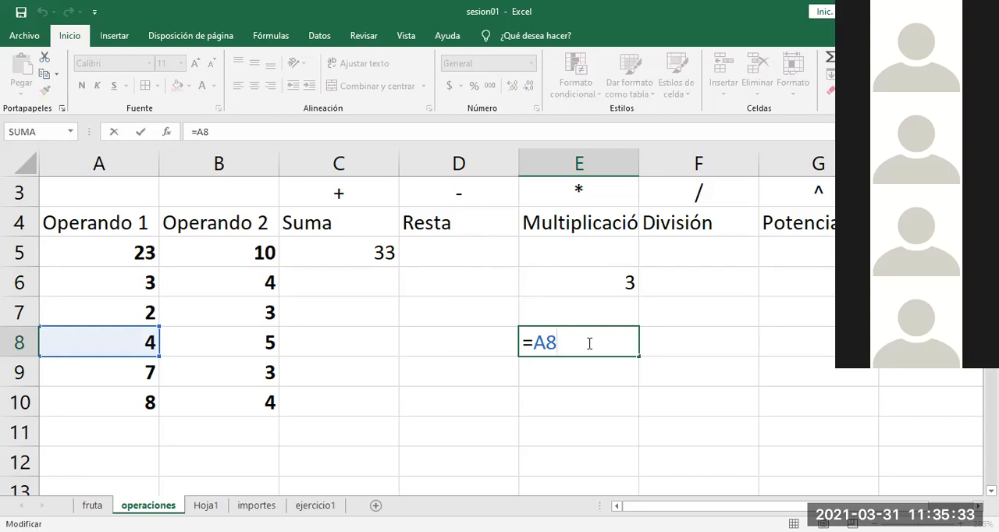
Step: Compare the original formula in E6 with its copy in E8, checking which row each references
click(596, 281)
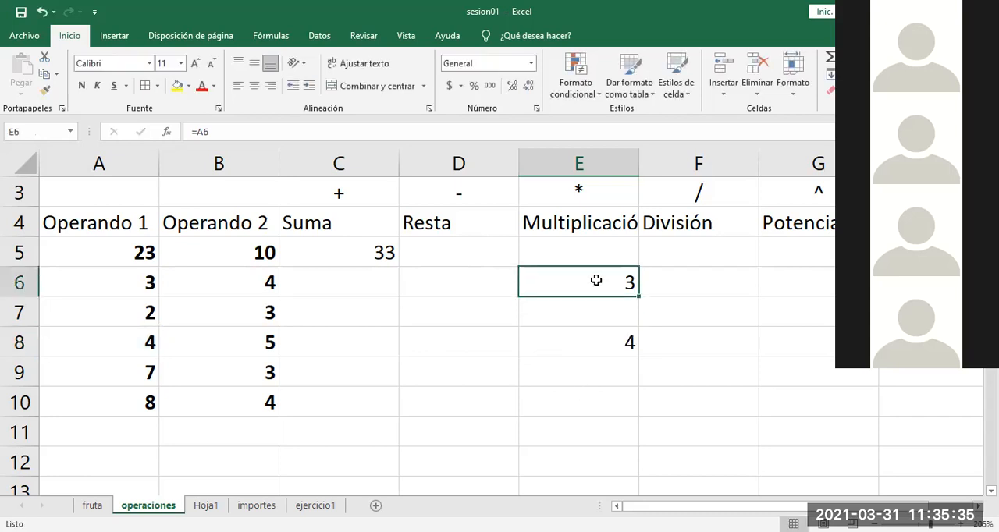
key(ctrl+c)
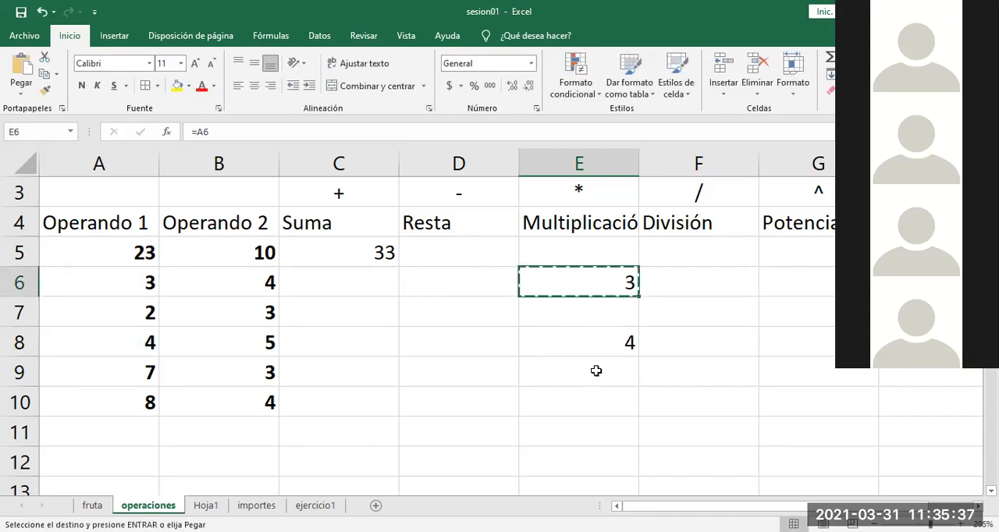
click(595, 394)
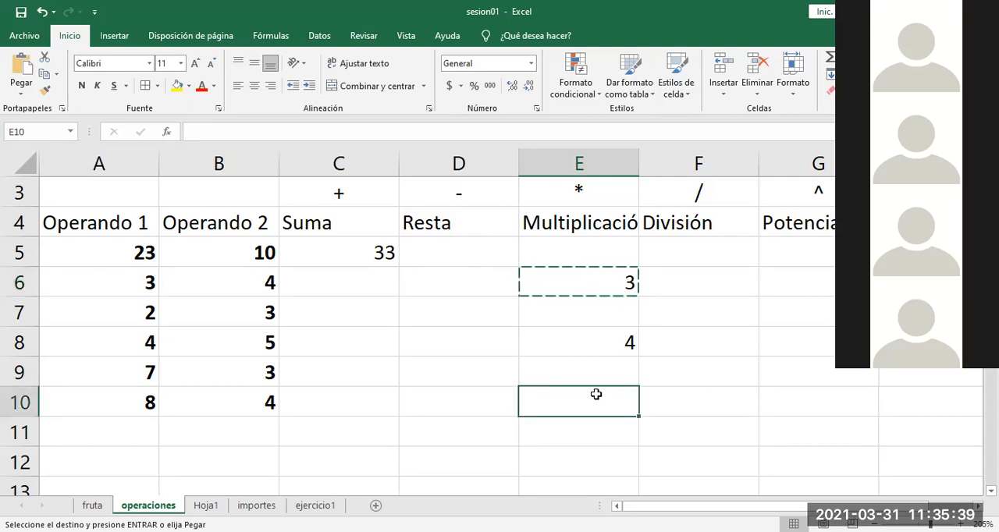
double_click(596, 345)
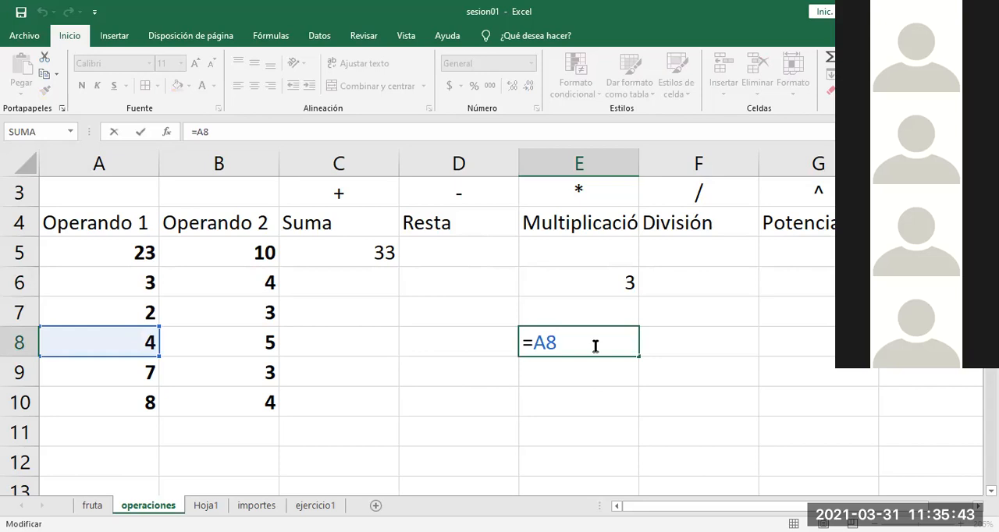
double_click(585, 274)
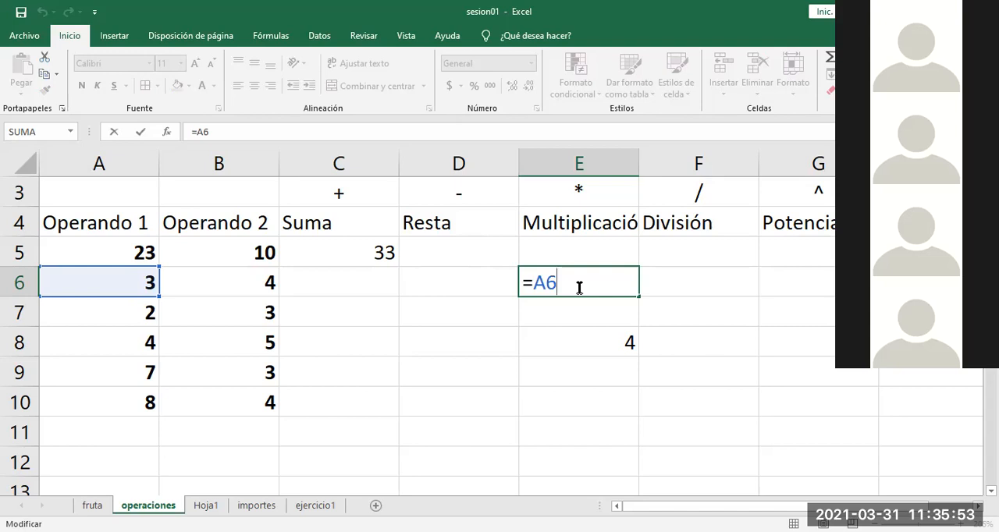
key(ctrl+Return)
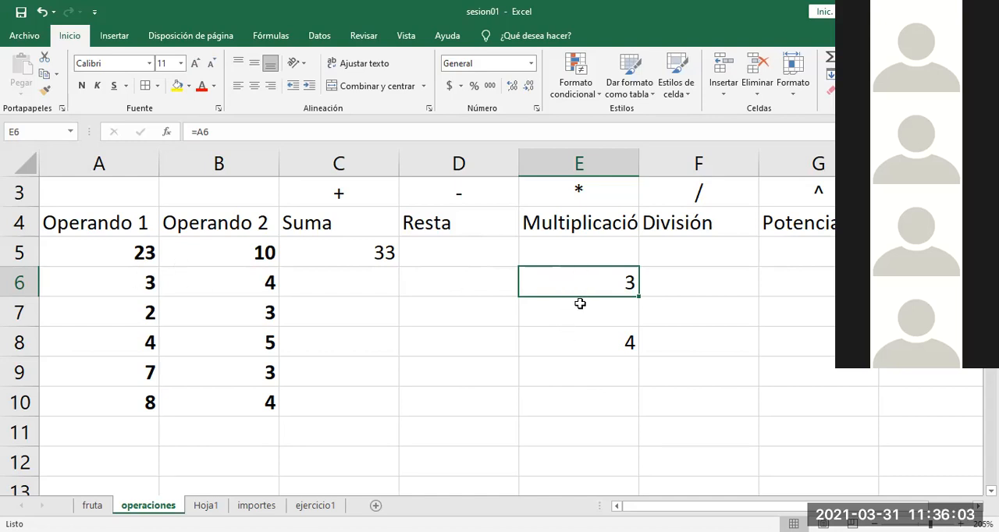
click(577, 339)
click(582, 282)
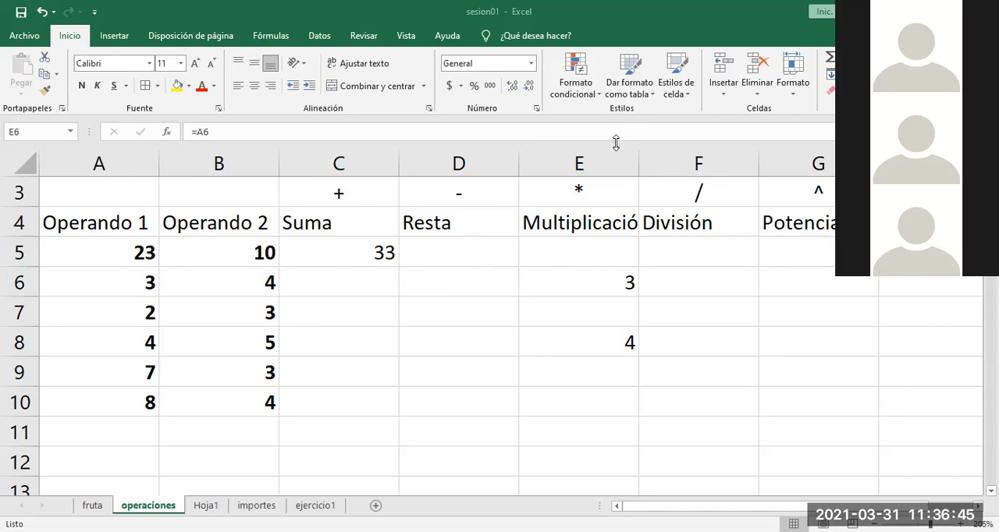
Step: Change the Operando 1 value in A6 to 21214 to test the formula that references it
click(125, 277)
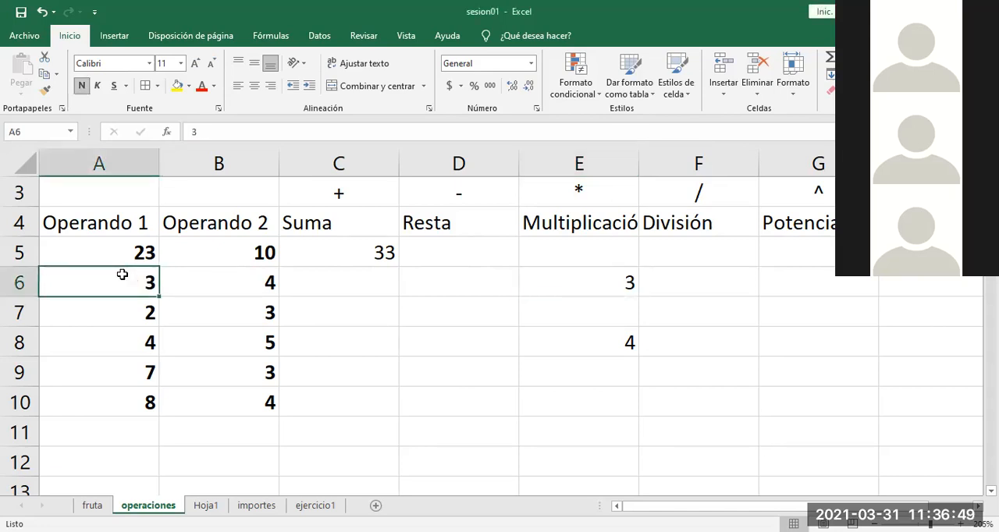
text(21214)
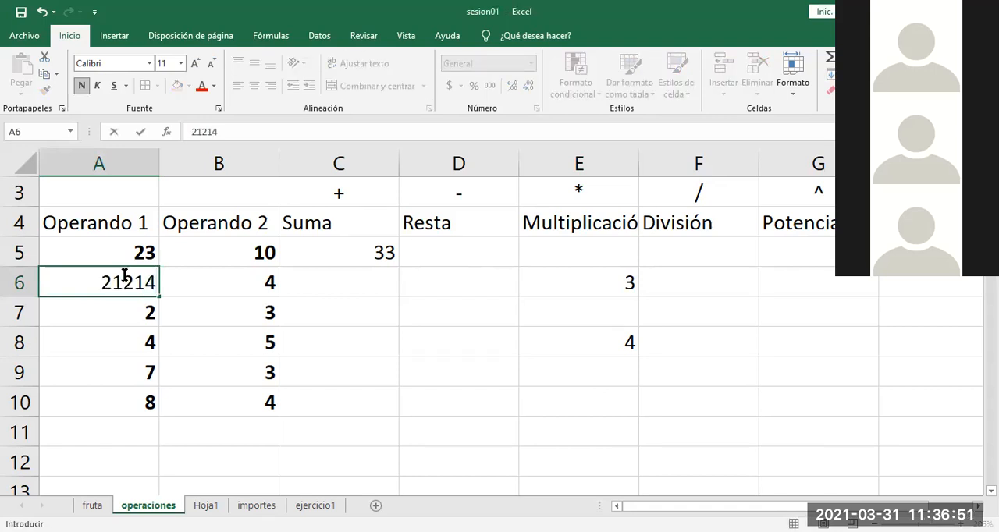
key(Return)
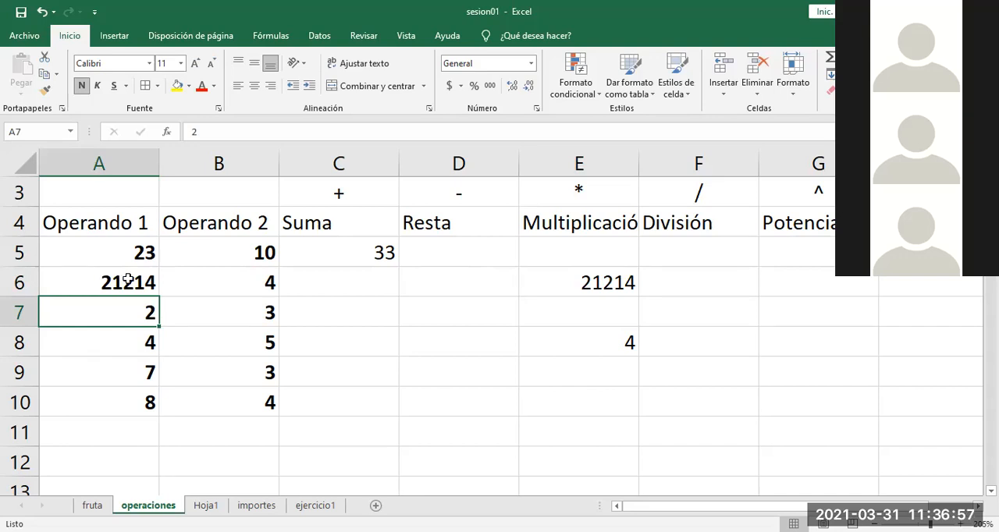
Step: Set the Operando 1 value in A6 to 5
click(128, 282)
text(5)
key(Return)
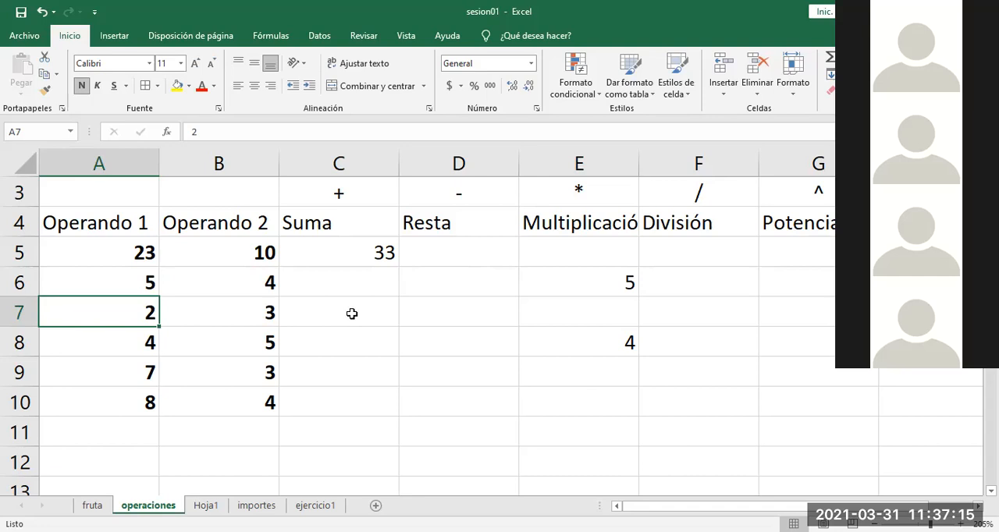
Step: Examine the value in A6 and the formulas in E6 and E8 to see which cells they reference
click(111, 274)
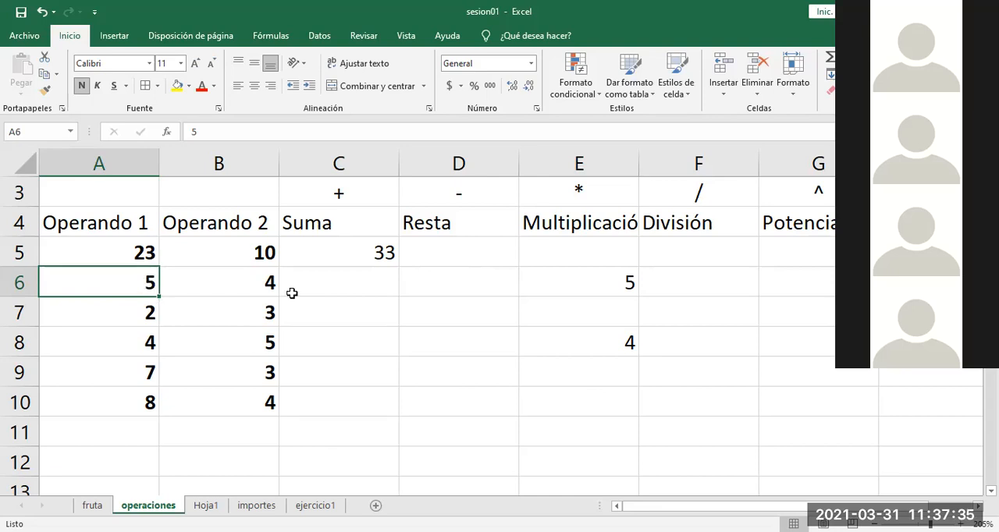
click(602, 282)
click(599, 339)
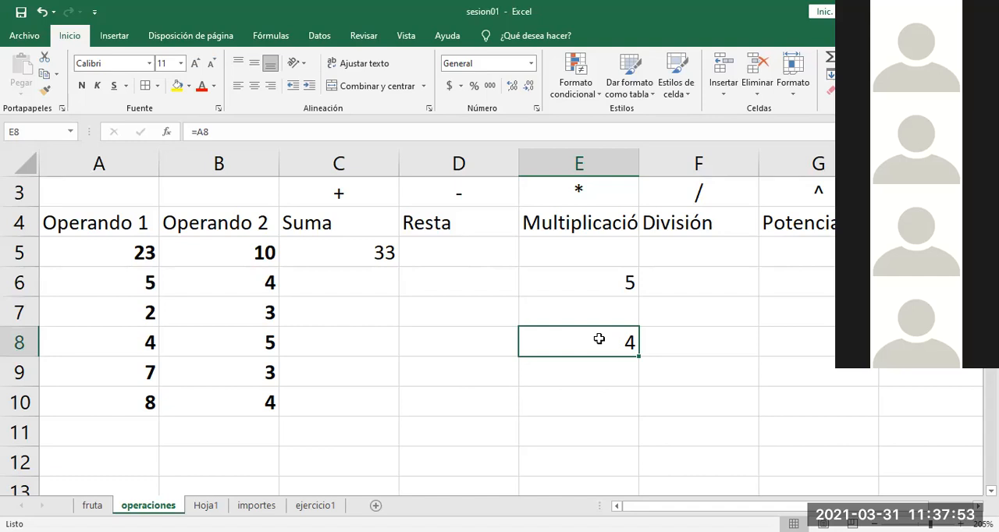
Step: Copy the formula in E8 to F13 and inspect which cell the copy references
key(ctrl+c)
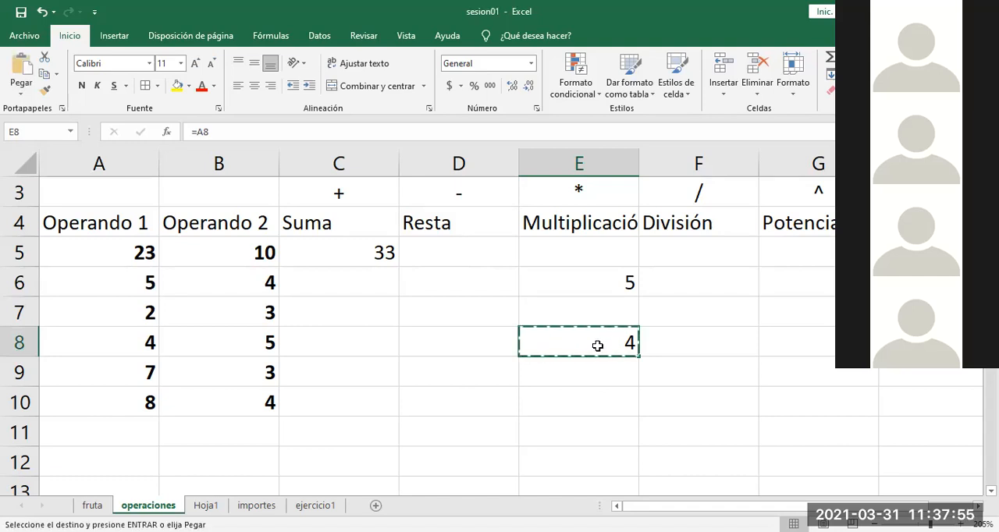
click(687, 483)
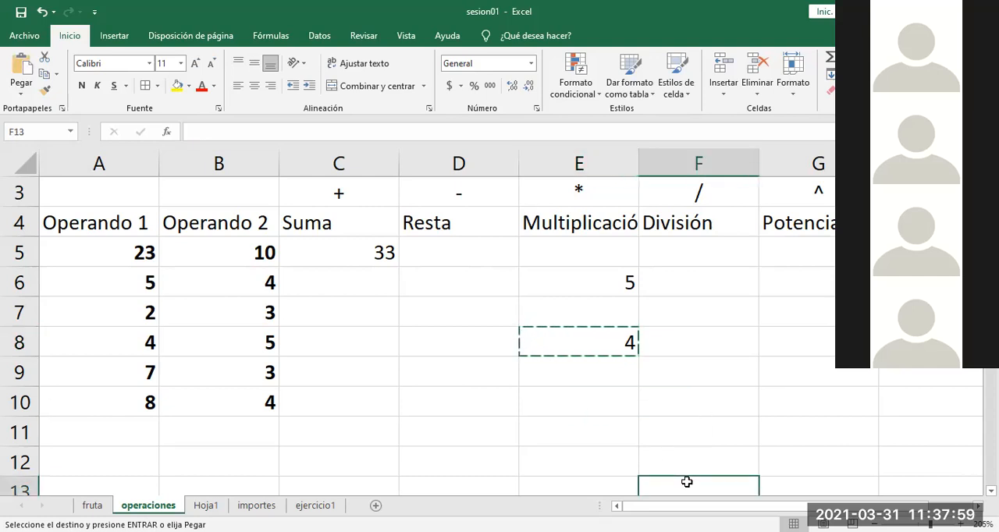
key(ctrl+v)
double_click(687, 339)
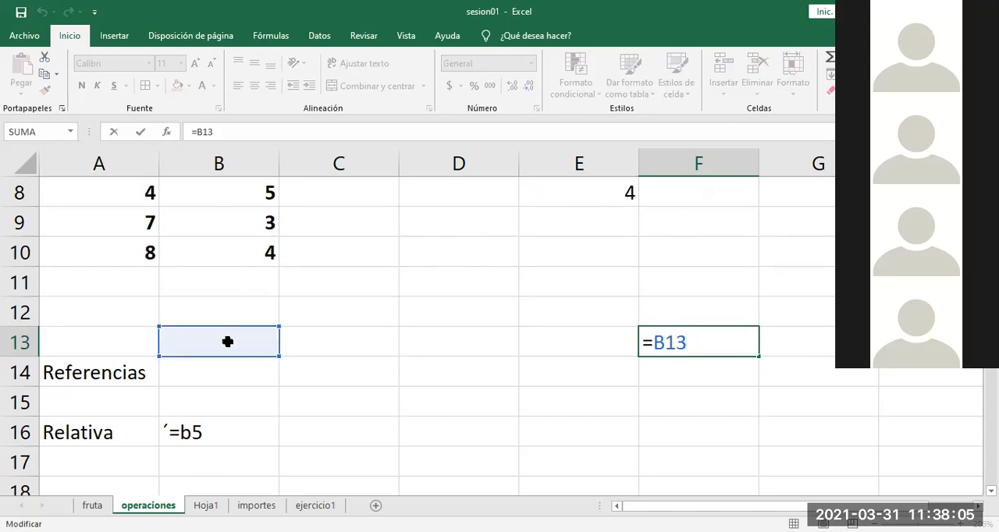
key(Escape)
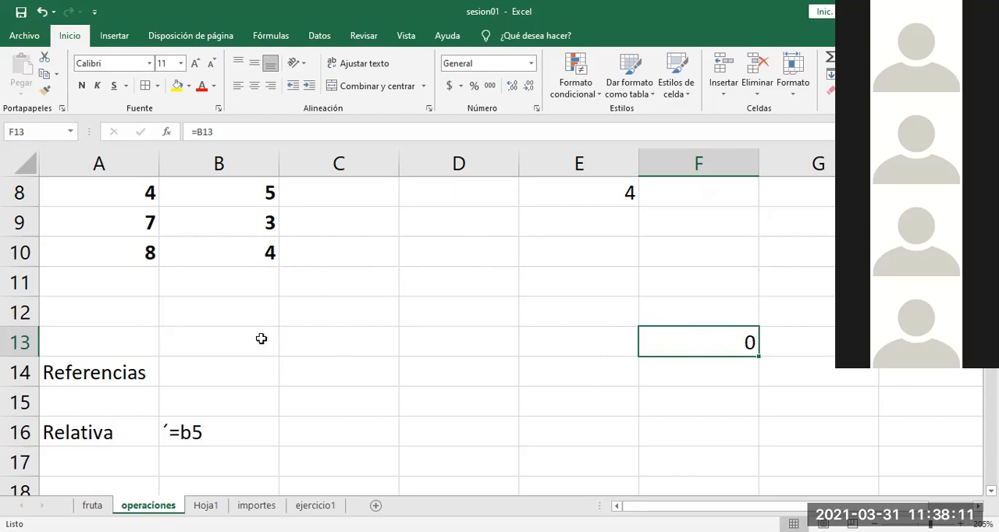
Step: Clear the test copy of the formula from F13
click(560, 277)
key(Up)
key(Up)
key(Up)
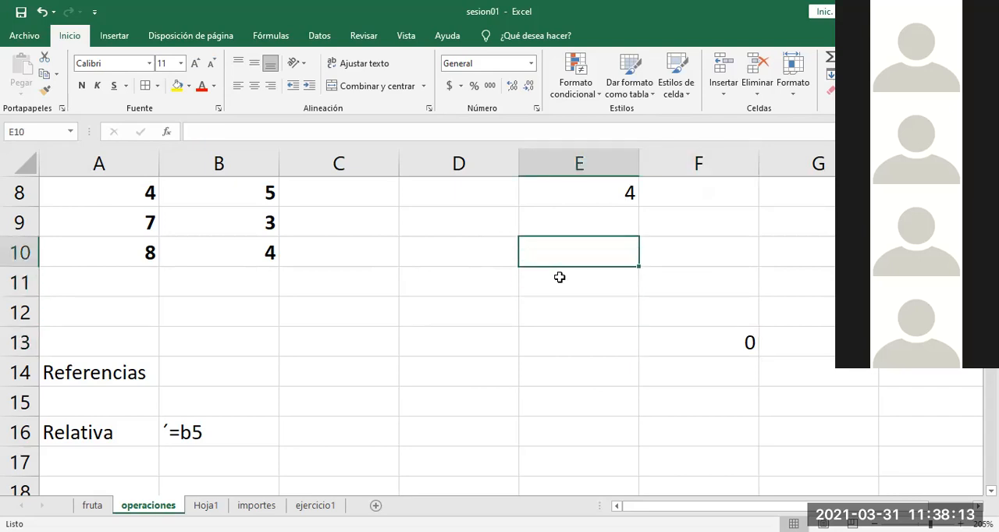
key(Up)
key(Up)
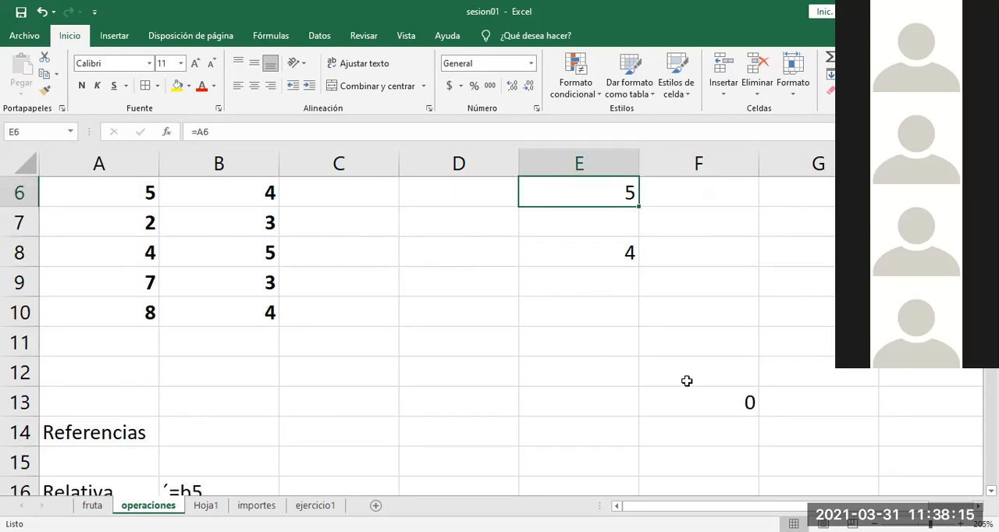
click(690, 406)
key(Delete)
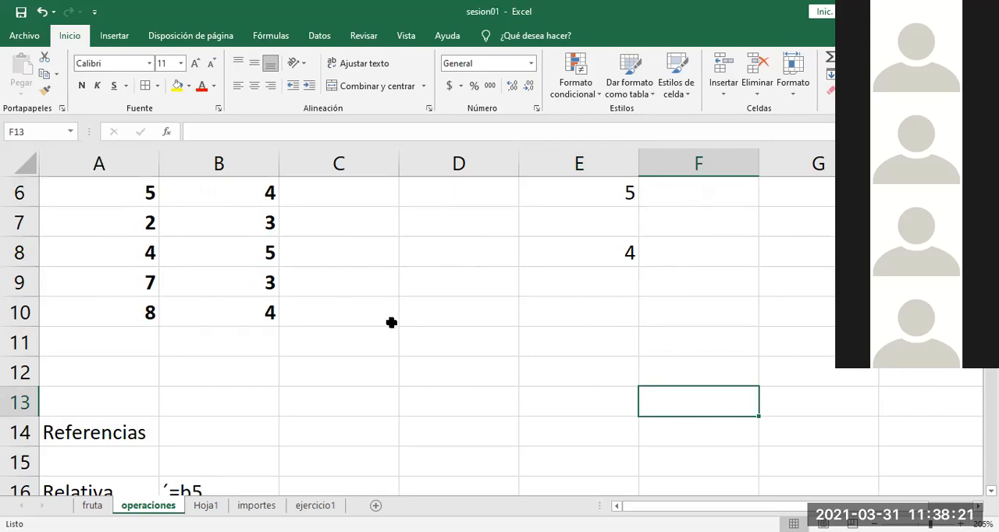
click(466, 299)
key(Up)
key(Up)
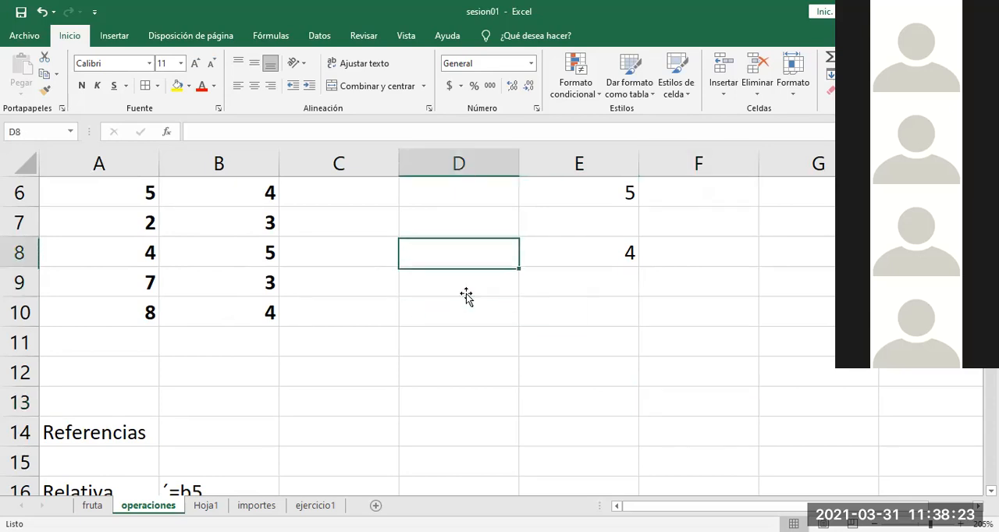
key(Up)
key(Up)
key(Up)
key(Up)
key(Up)
key(Up)
key(Up)
key(Down)
key(Down)
key(Down)
key(Down)
key(Down)
key(Down)
key(Down)
key(Down)
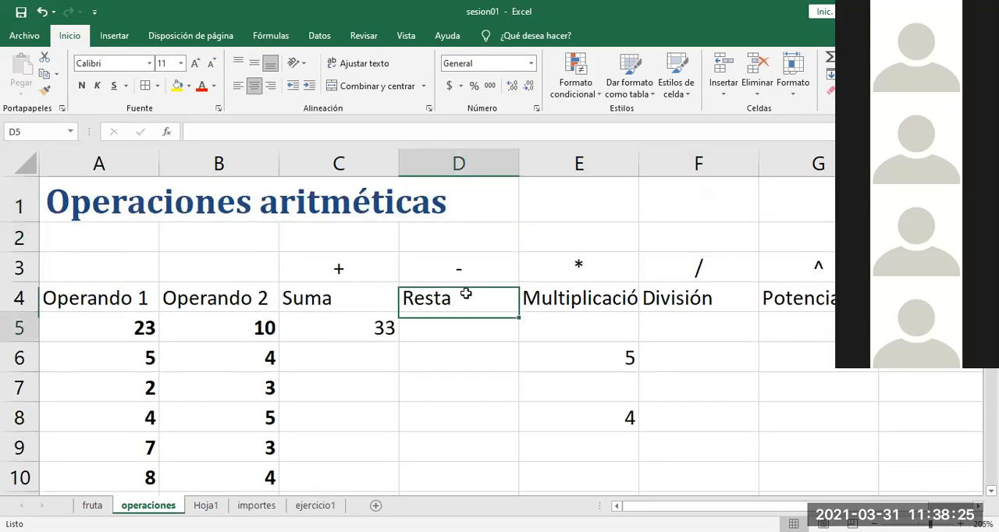
key(Down)
key(Down)
key(Down)
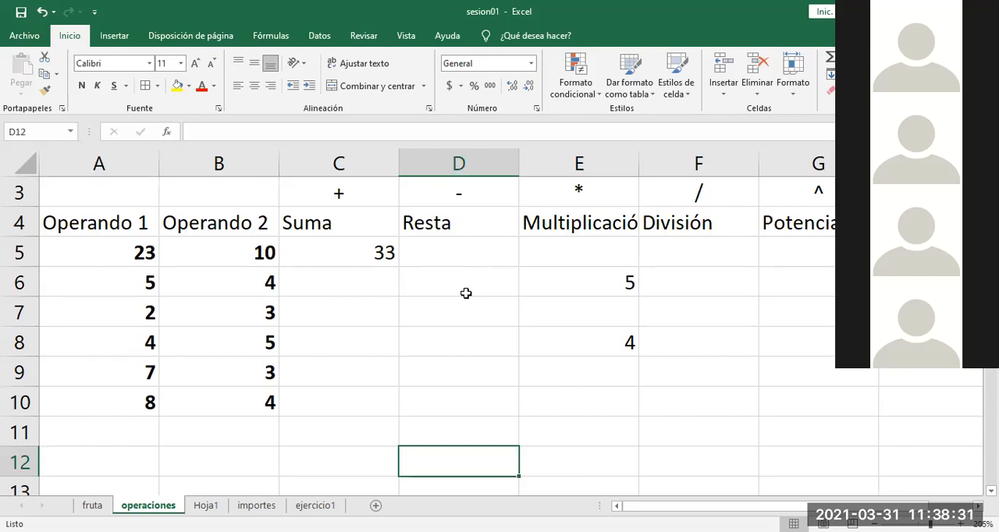
Step: Clear the test formulas from E6:E8 in the Multiplicación column
click(598, 279)
drag(606, 307, 609, 333)
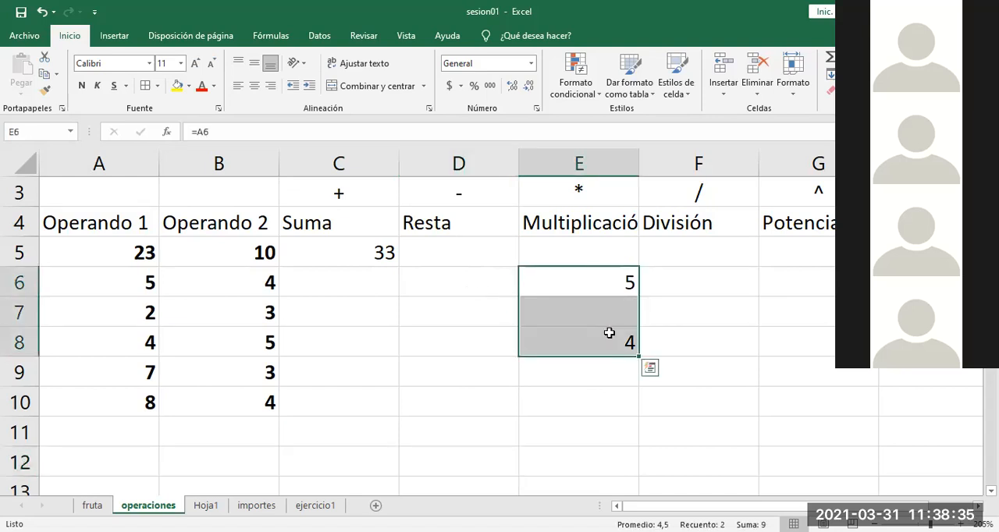
key(Delete)
click(689, 409)
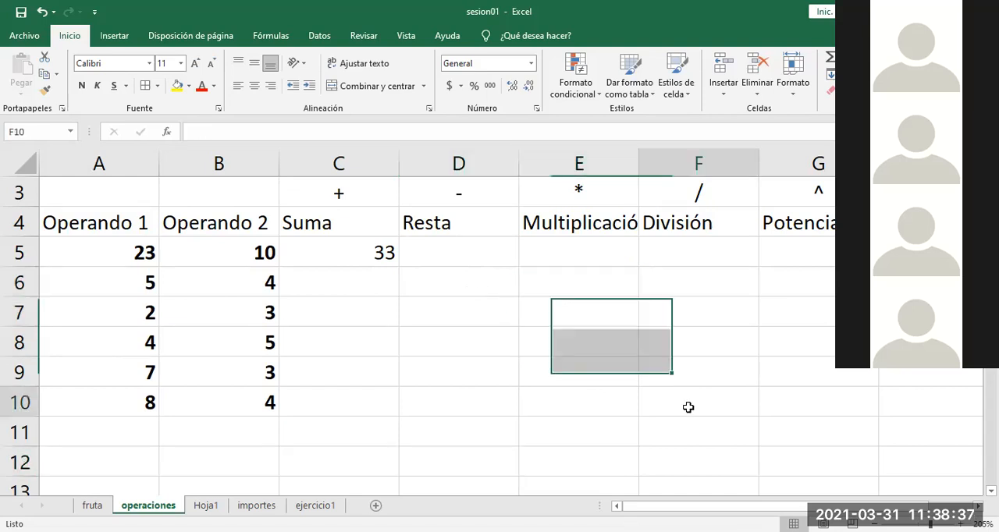
click(551, 456)
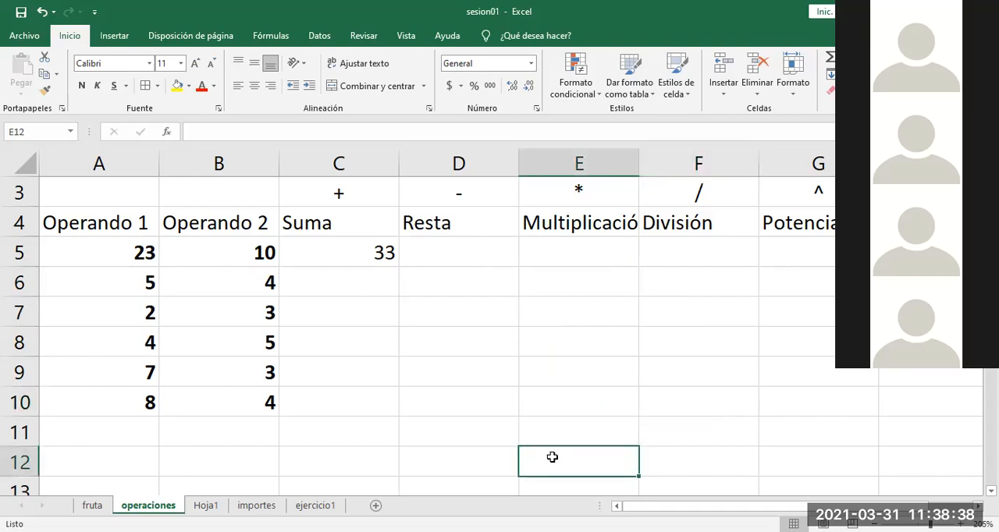
Step: Review the sum formula in C5 and enter the equivalent formula =A6+B6 in C6
double_click(355, 255)
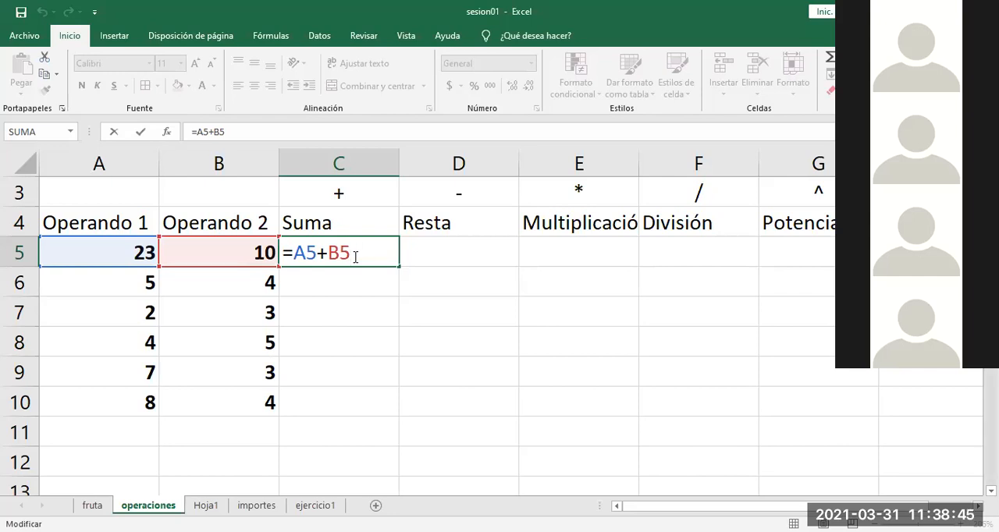
click(473, 311)
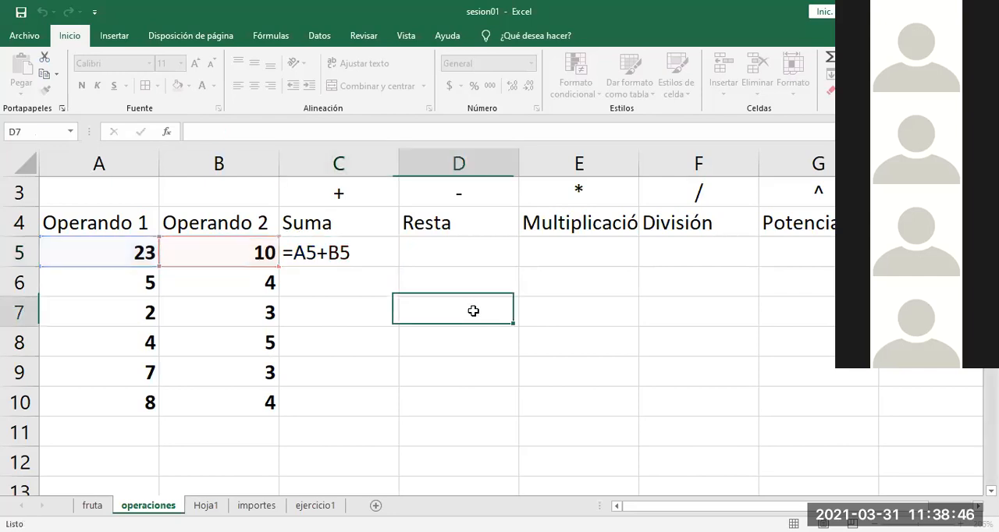
click(320, 284)
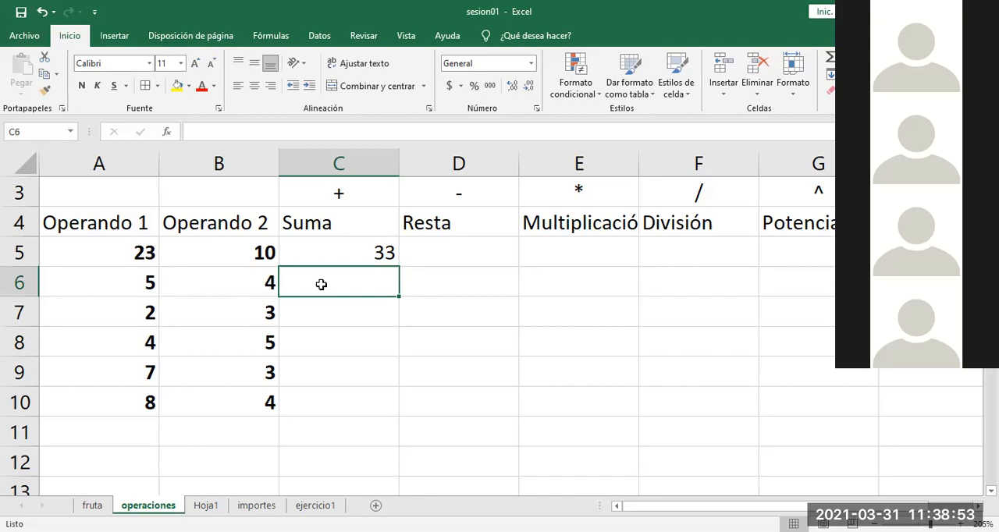
text(=)
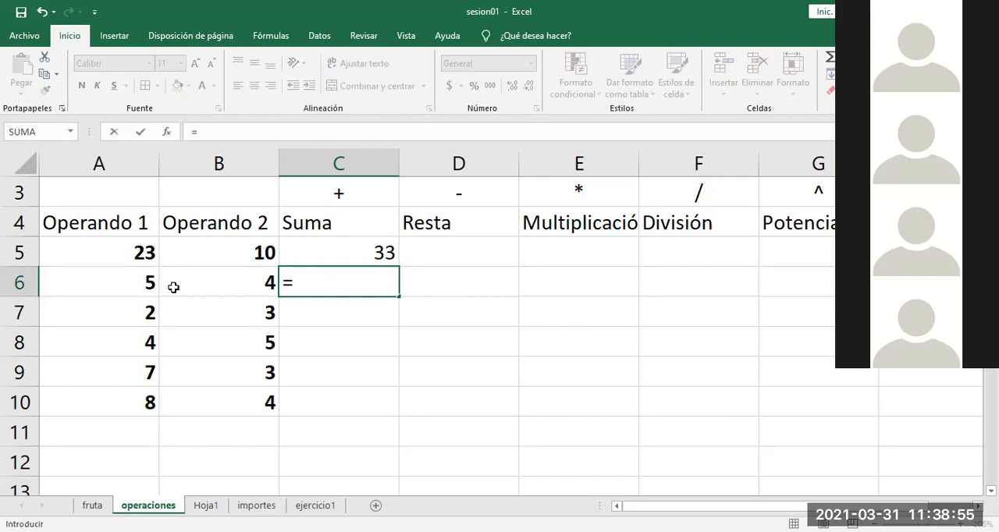
click(123, 291)
text(+)
click(198, 290)
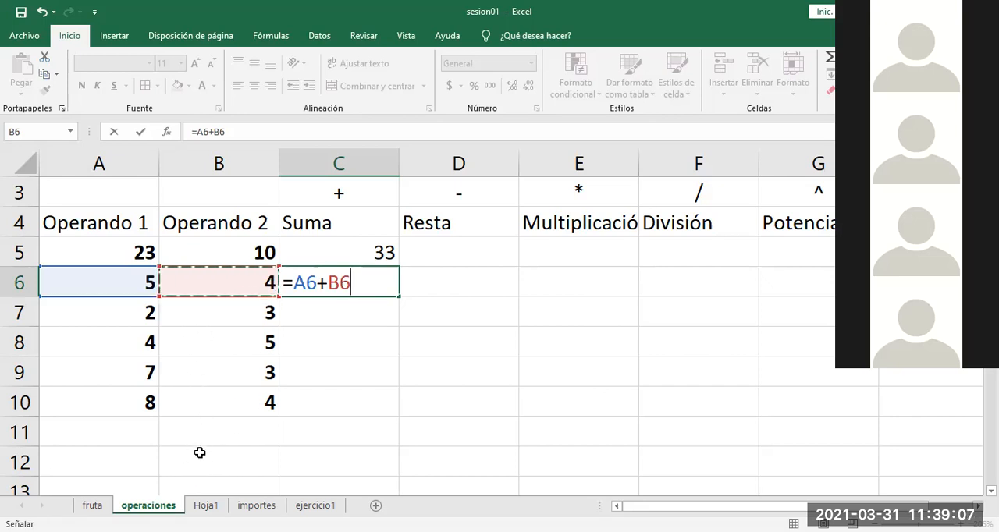
key(Return)
Step: Enter the formula =A7+B7 in C7 to add the two operands of row 7
text(=)
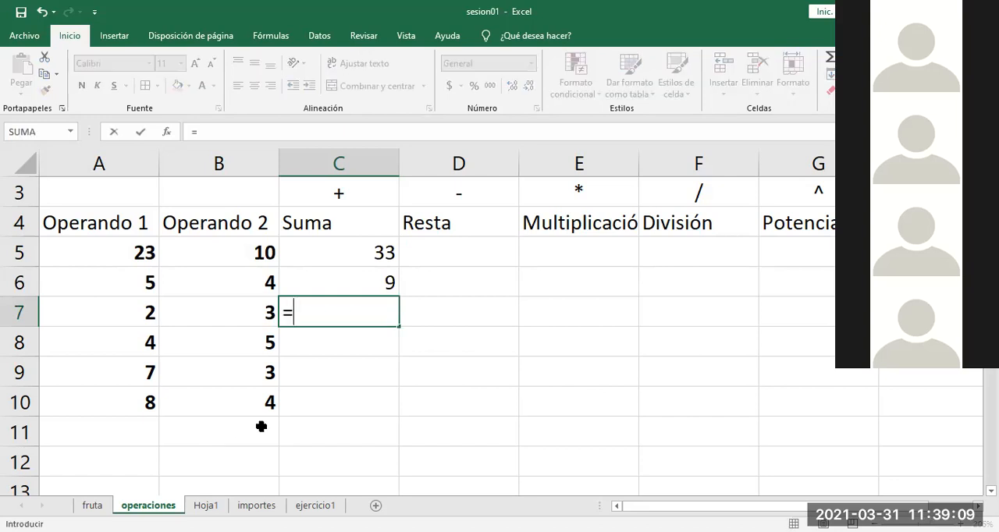
click(133, 316)
text(+)
click(214, 313)
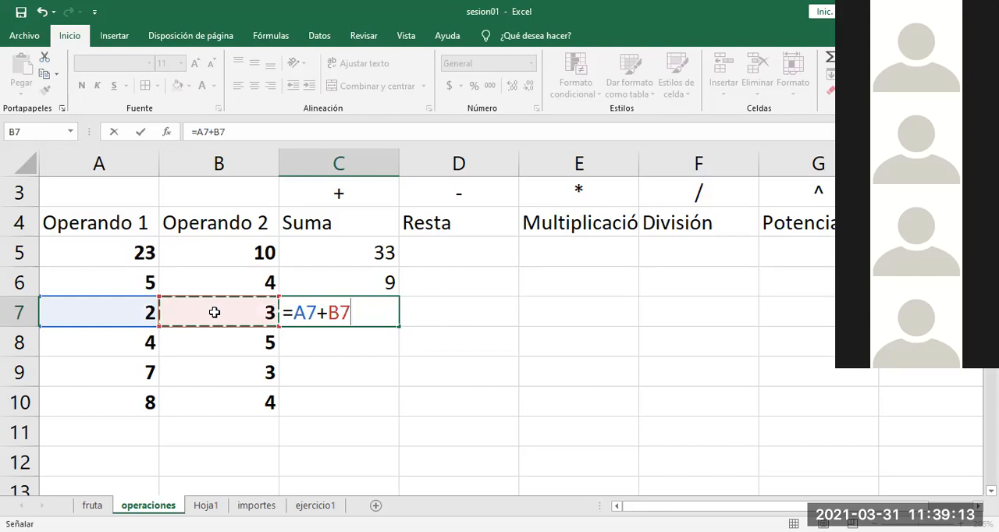
key(Return)
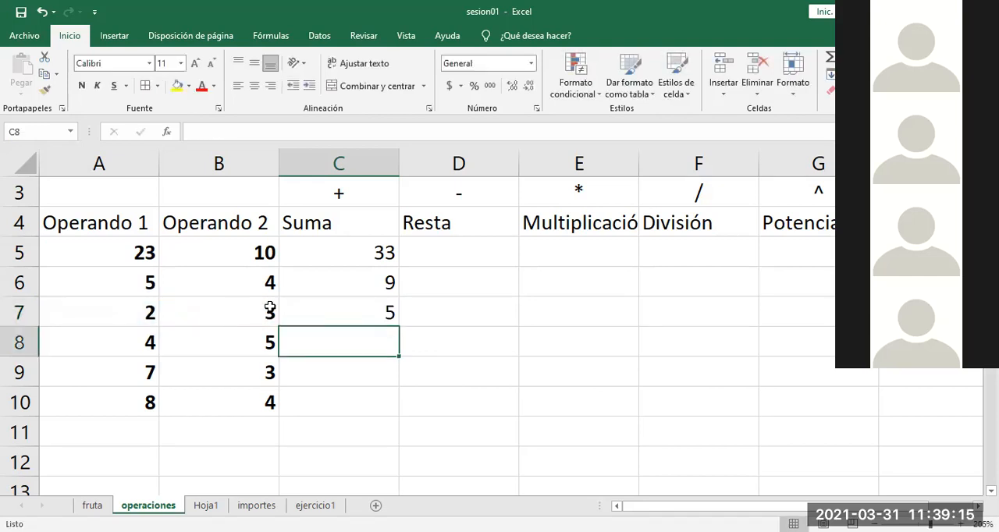
Step: Clear the manually entered sums from C6:C7 and review the formula in C5
drag(364, 283, 326, 323)
key(Delete)
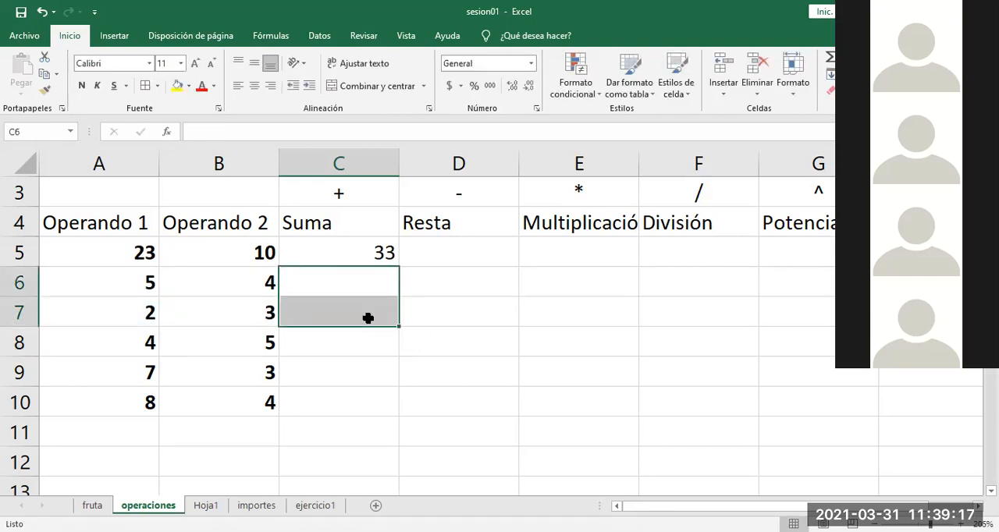
click(387, 252)
double_click(359, 252)
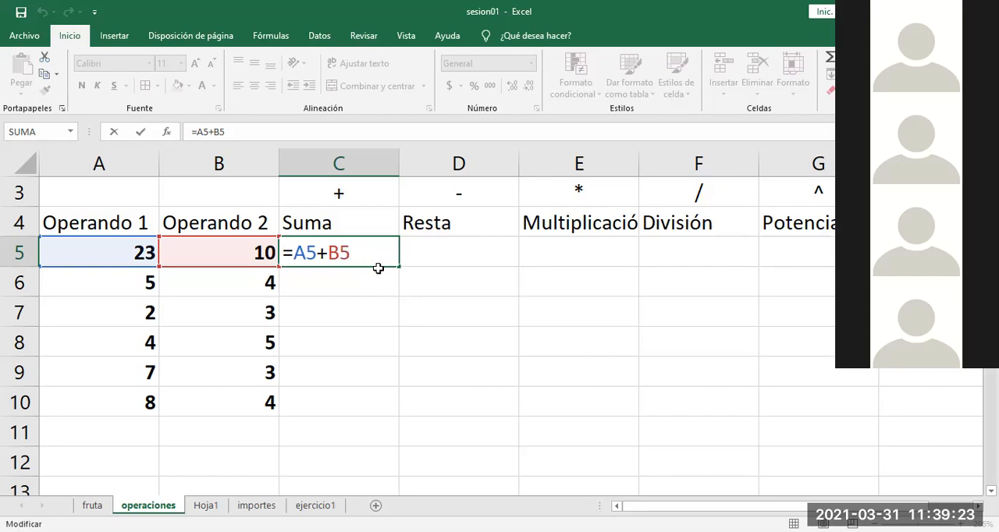
click(440, 344)
Step: Copy the sum formula from C5 and paste it into C6, C7 and C8 of the Suma column
click(358, 256)
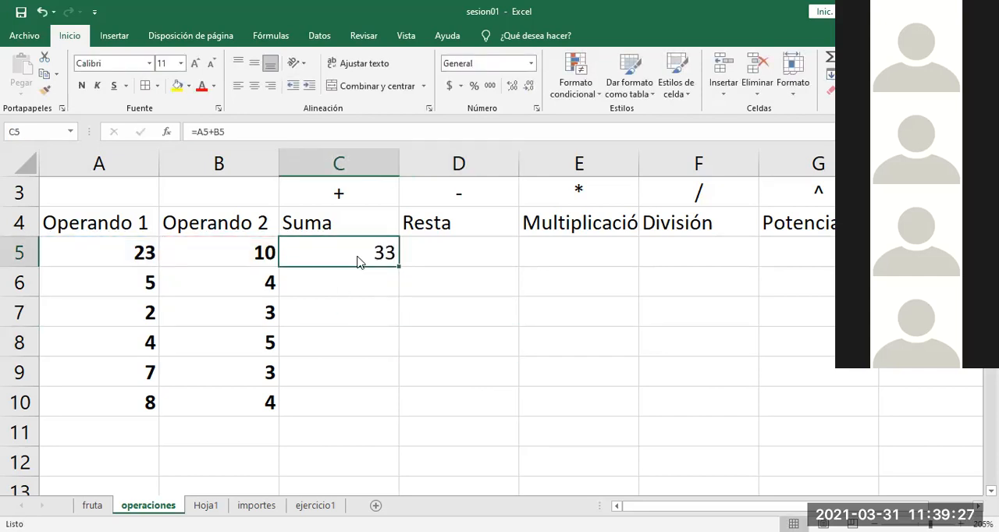
right_click(380, 243)
click(393, 227)
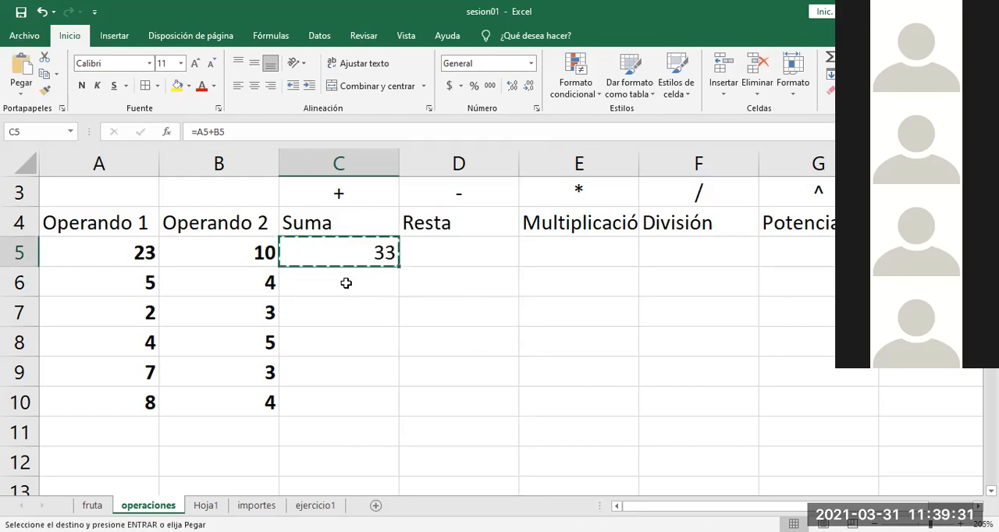
click(346, 283)
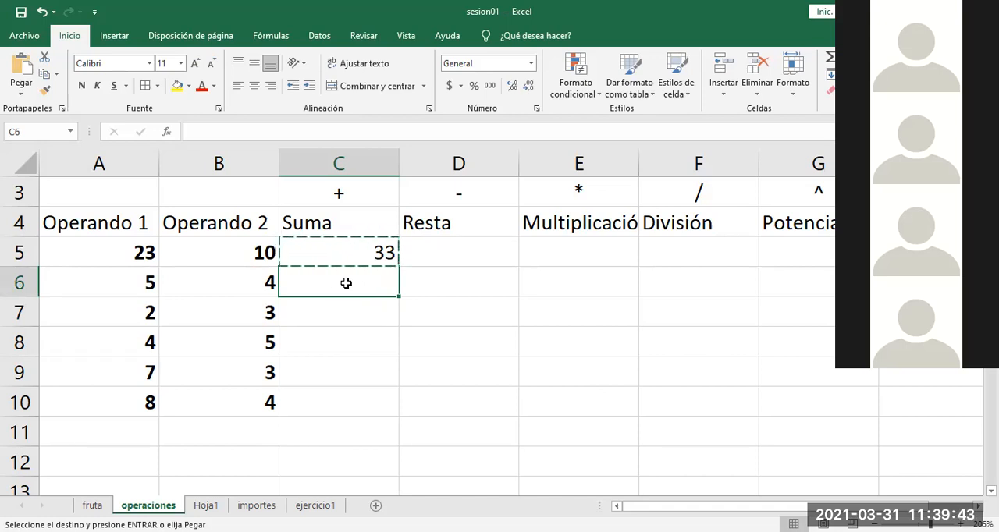
right_click(349, 289)
click(377, 263)
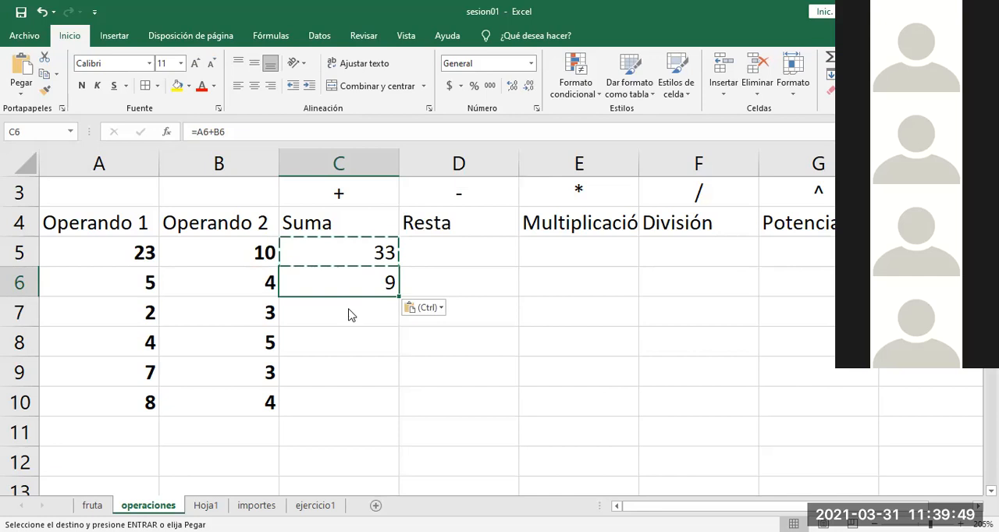
right_click(350, 310)
click(377, 264)
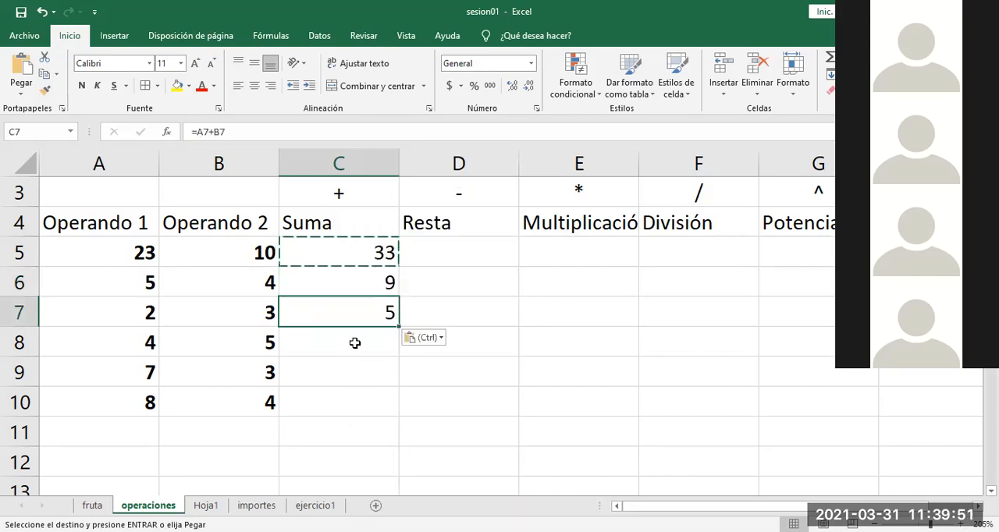
right_click(354, 343)
click(387, 76)
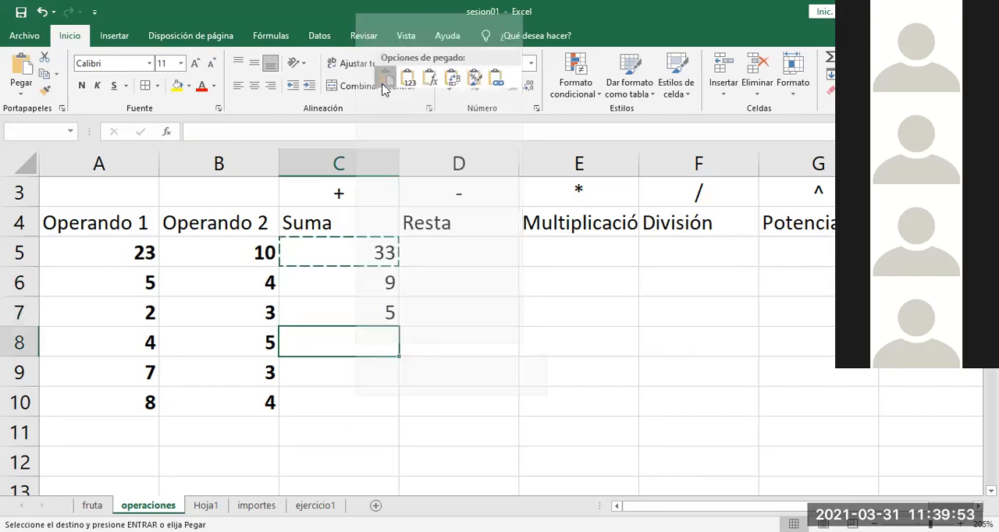
Step: Examine the formulas in C5 through C8 one by one to compare the row each copy references
click(477, 290)
click(361, 255)
double_click(368, 255)
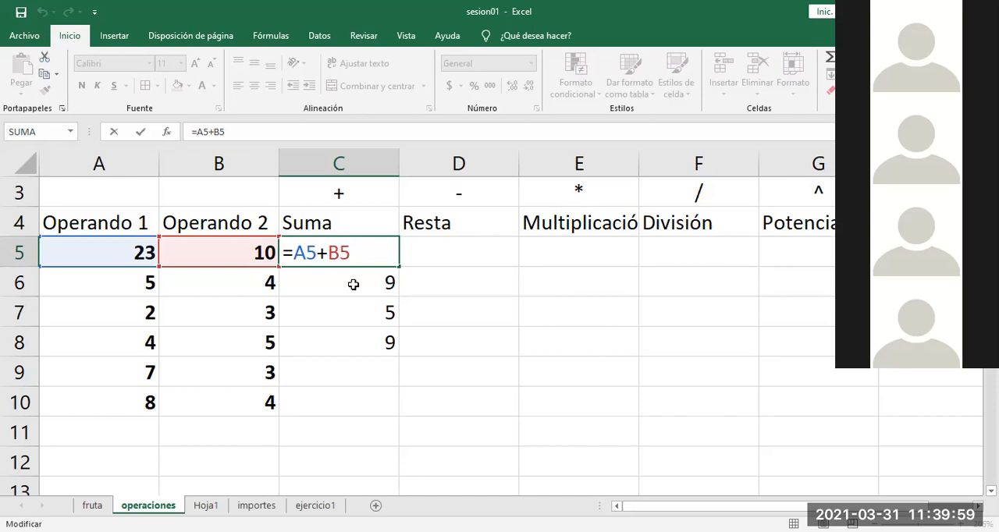
double_click(353, 284)
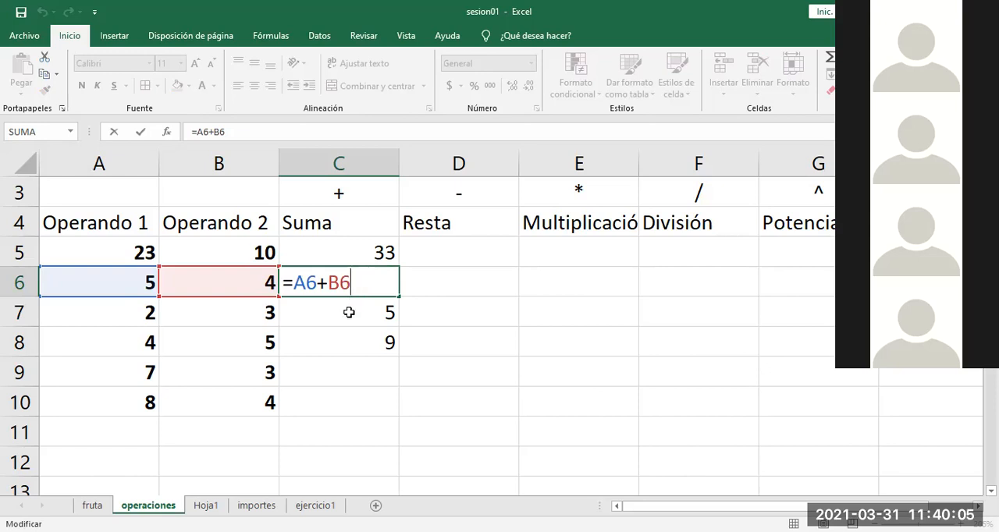
double_click(351, 310)
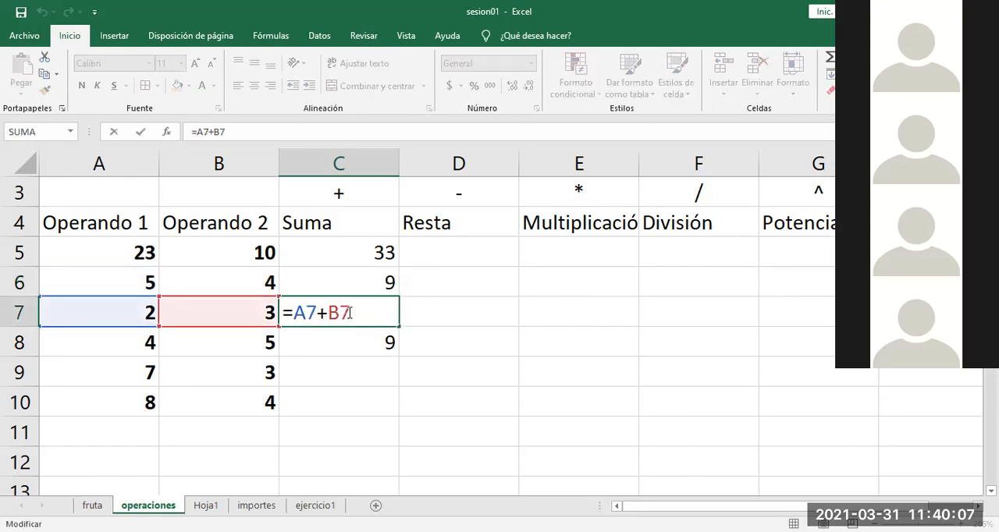
double_click(350, 343)
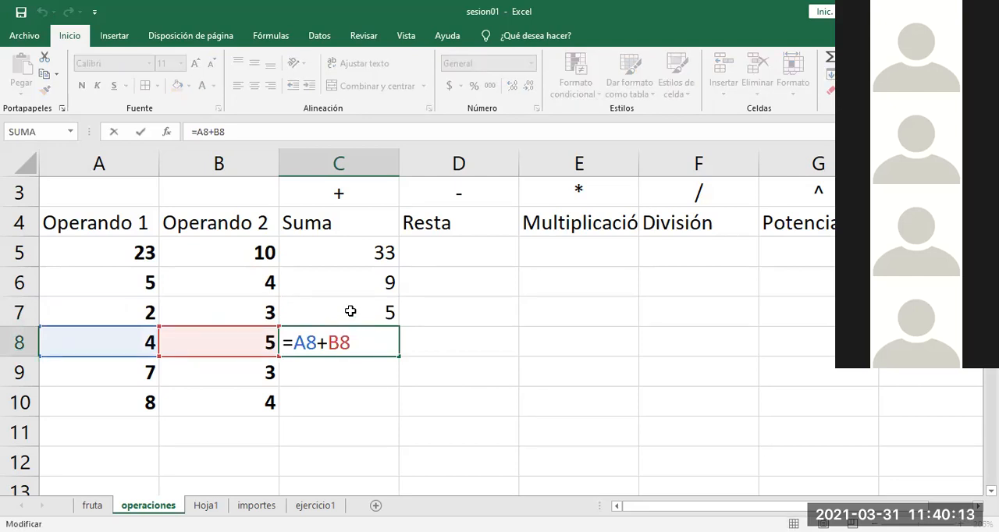
click(439, 377)
click(383, 350)
double_click(381, 348)
click(457, 388)
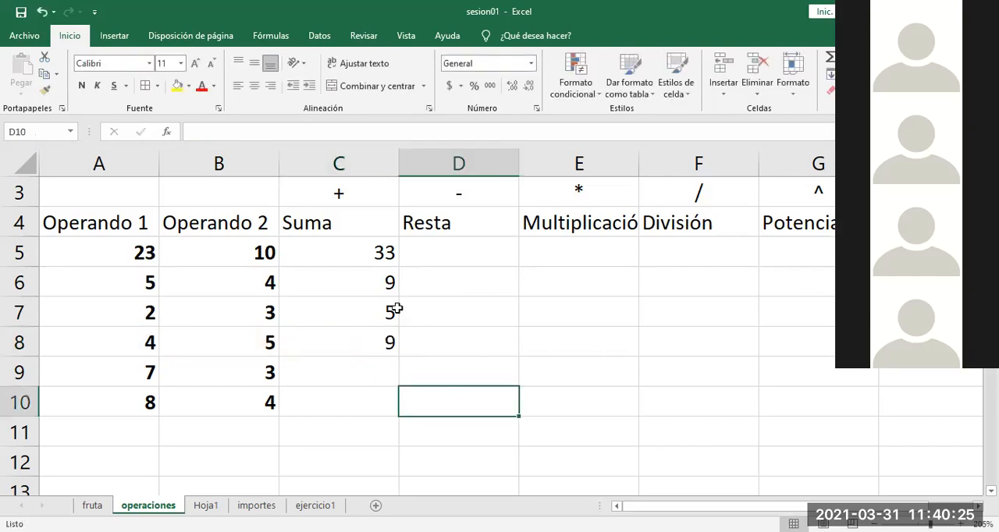
Step: Copy the sum formula from C8 and paste it into C9
click(365, 346)
key(ctrl+c)
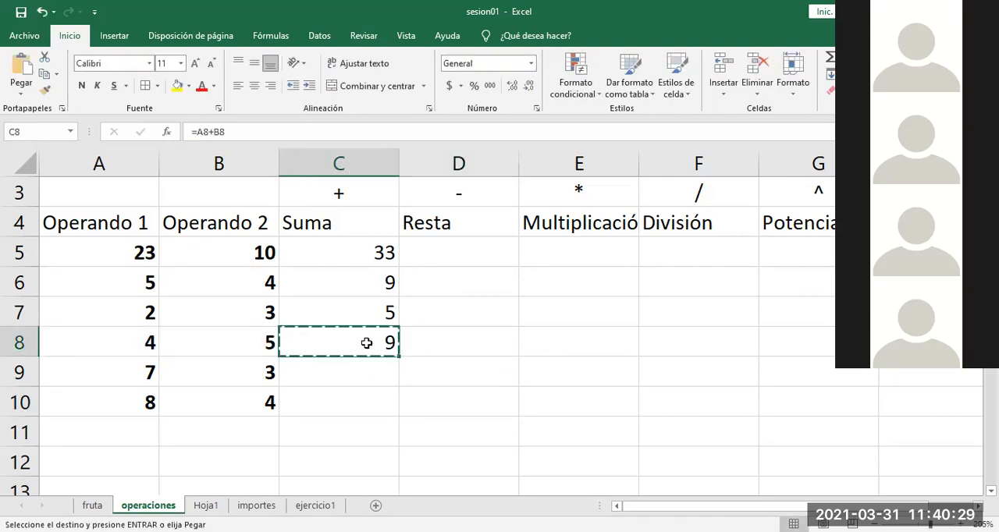
click(357, 371)
key(ctrl+v)
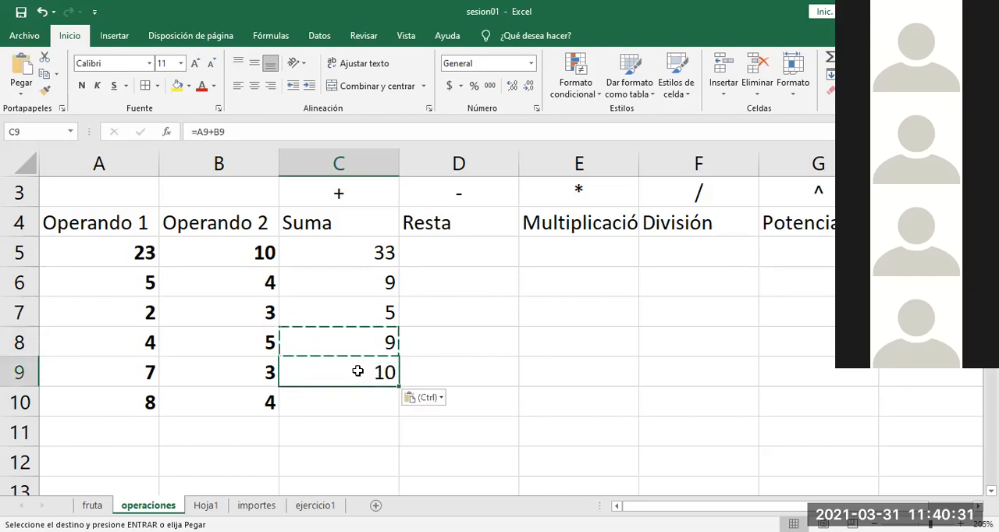
click(448, 377)
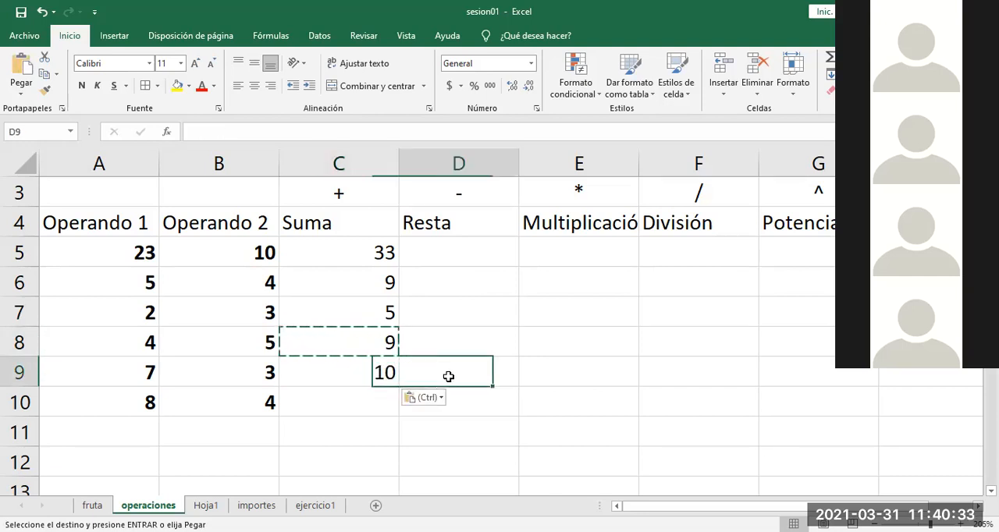
double_click(489, 440)
Step: Clear the copied sums from C6:C10 and review the remaining formula in C5
drag(369, 396, 361, 292)
key(Delete)
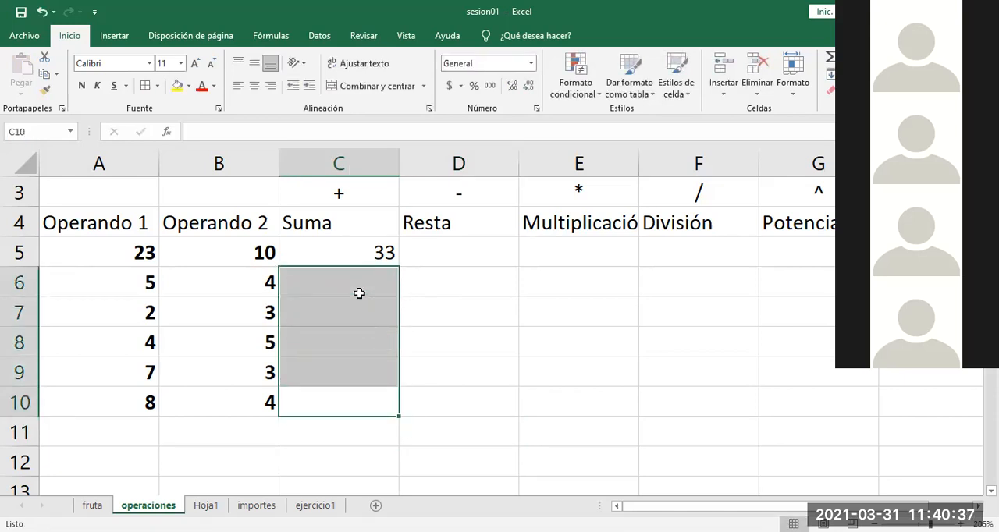
click(348, 251)
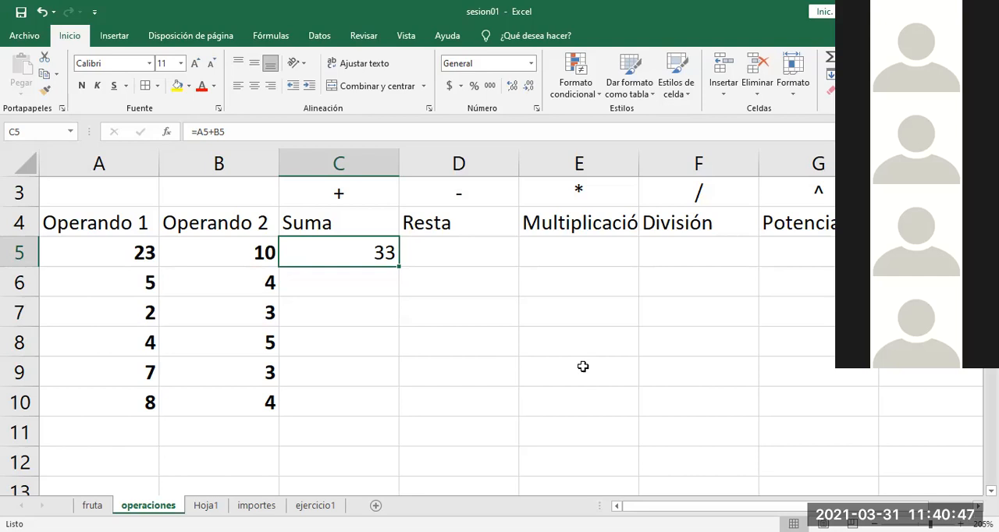
click(501, 323)
Step: Extend the sum formula from C5 down through C10 with the fill handle and undo the fill
click(350, 247)
drag(399, 268, 389, 408)
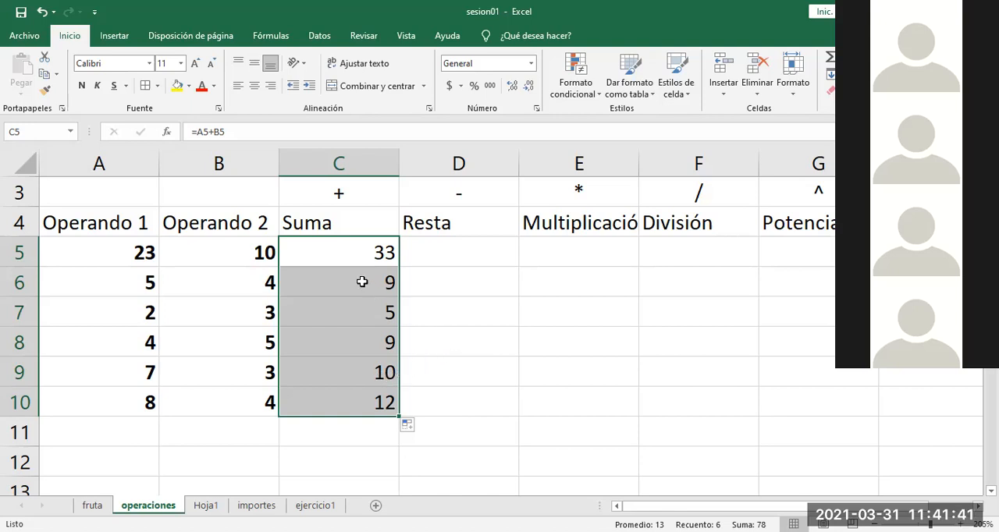
key(ctrl+z)
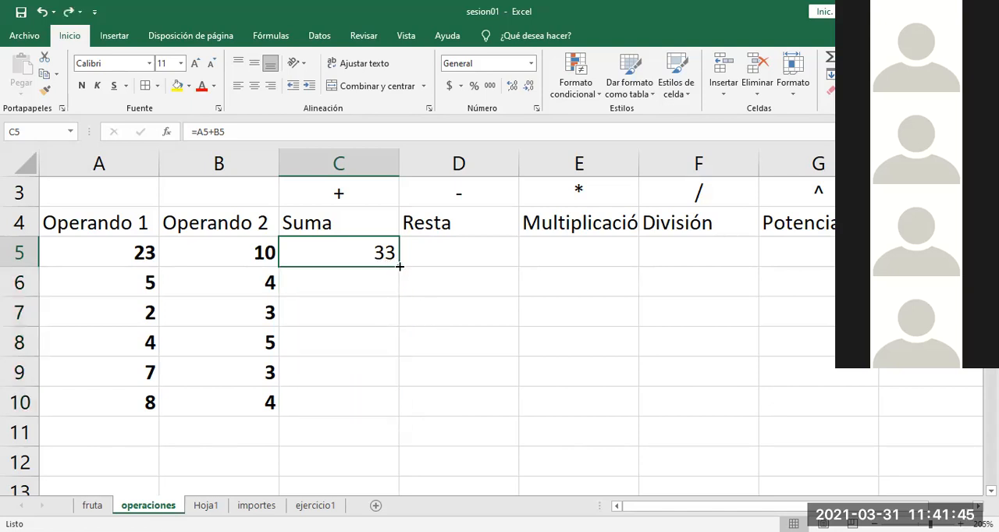
drag(399, 266, 400, 272)
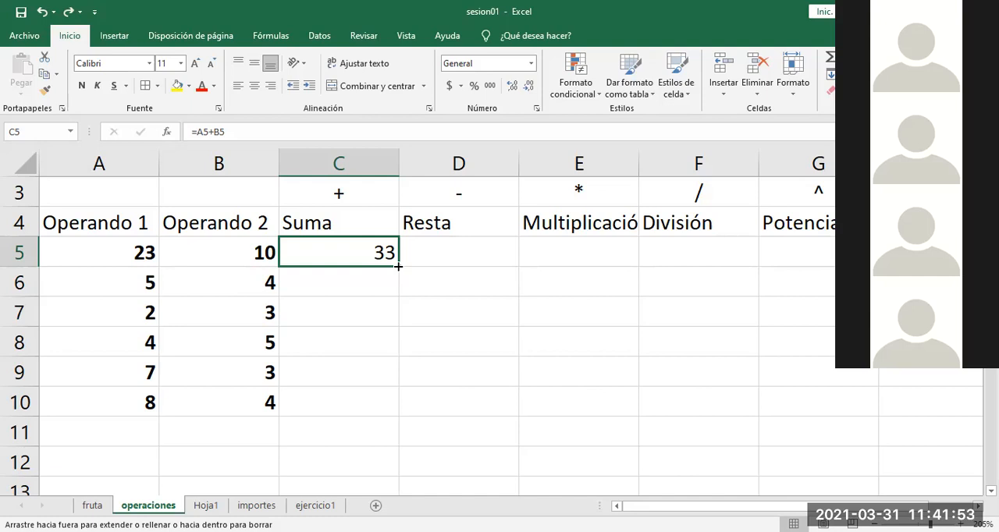
Step: Fill the sum formula from C5 down through C10 again and inspect the formula in C5 and its copies
drag(398, 267, 398, 408)
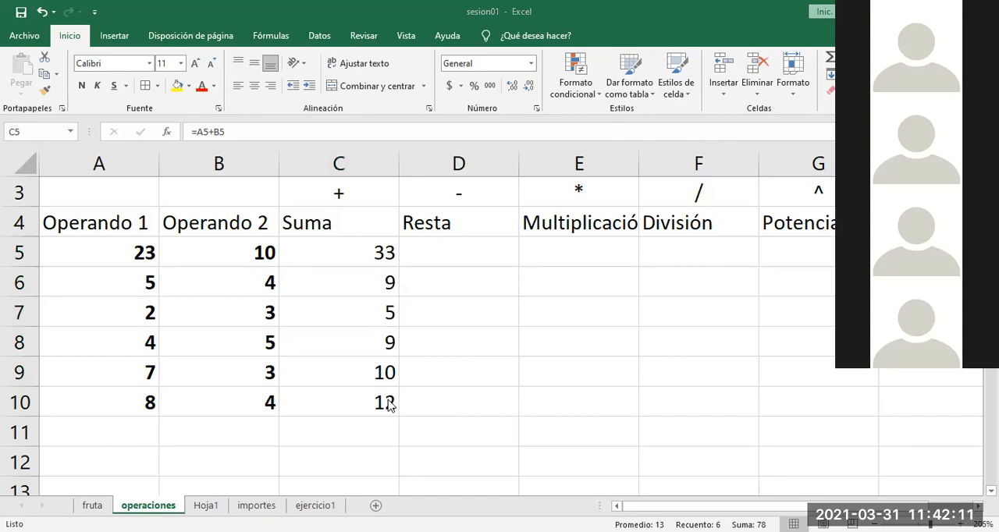
click(462, 373)
double_click(369, 259)
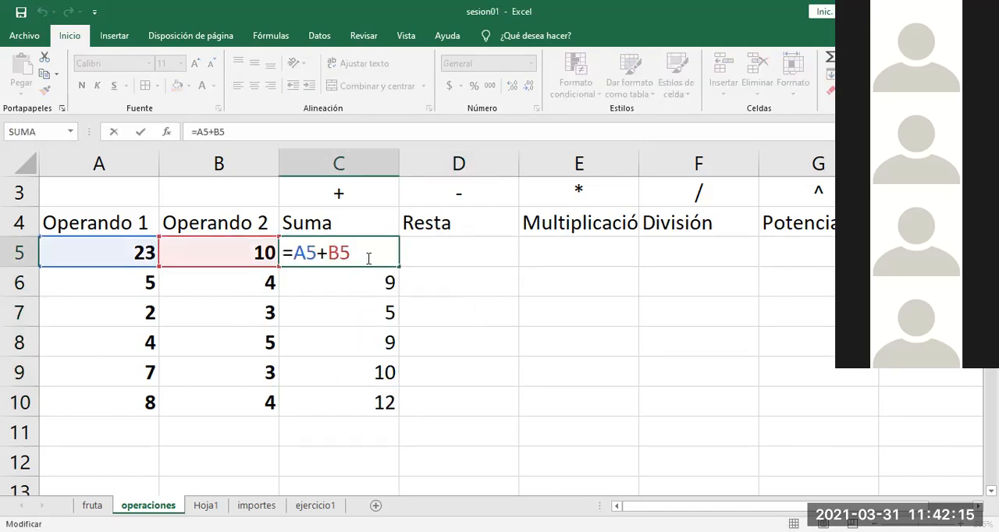
click(468, 336)
drag(370, 279, 366, 349)
click(463, 320)
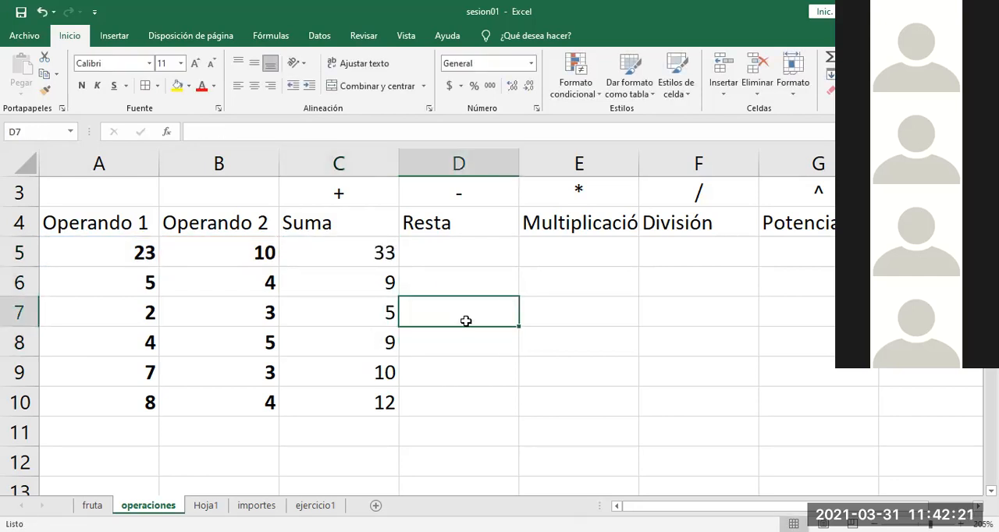
Step: Clear the filled sums from C6:C10, keeping the formula in C5
click(375, 258)
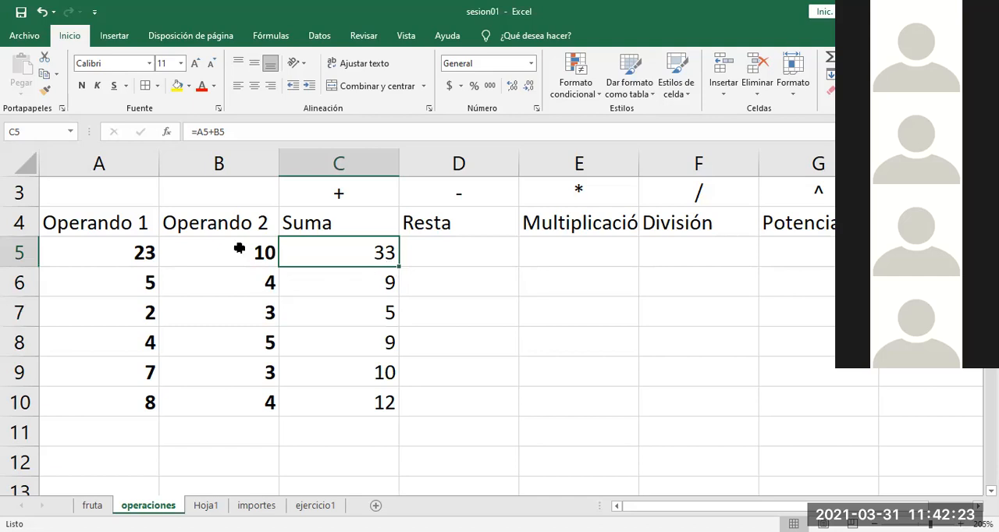
drag(399, 267, 375, 371)
key(Delete)
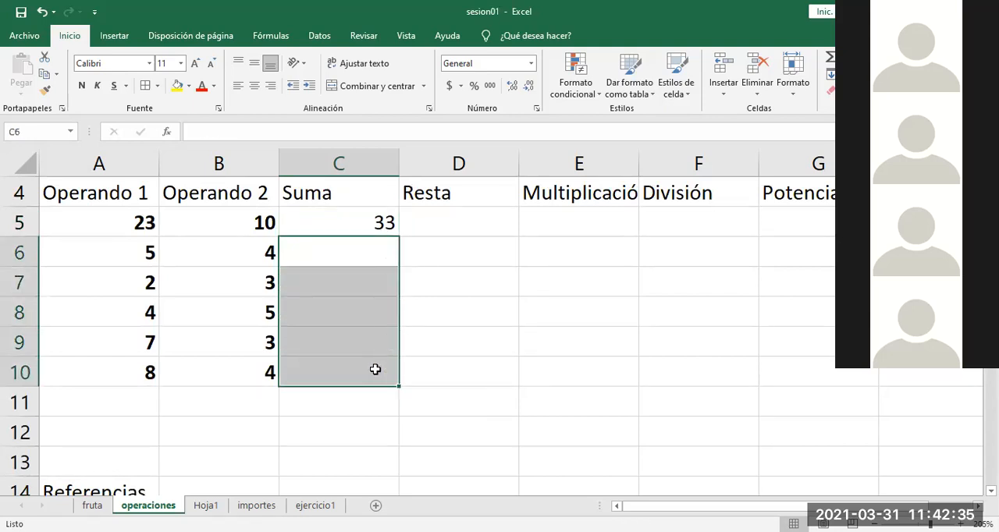
click(522, 397)
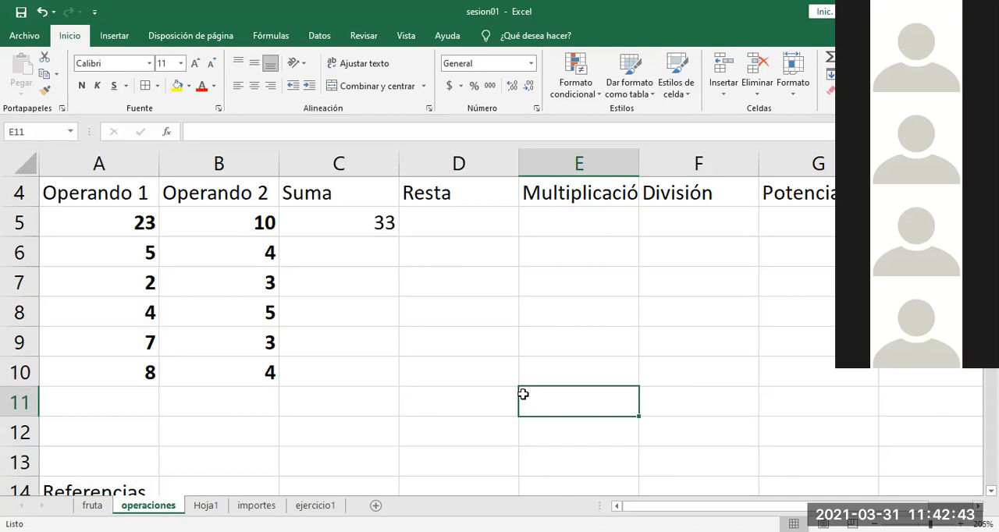
Step: Auto-fill the sum formula from C5 down to the last operand row, and delete the copies in C6:C10
click(361, 219)
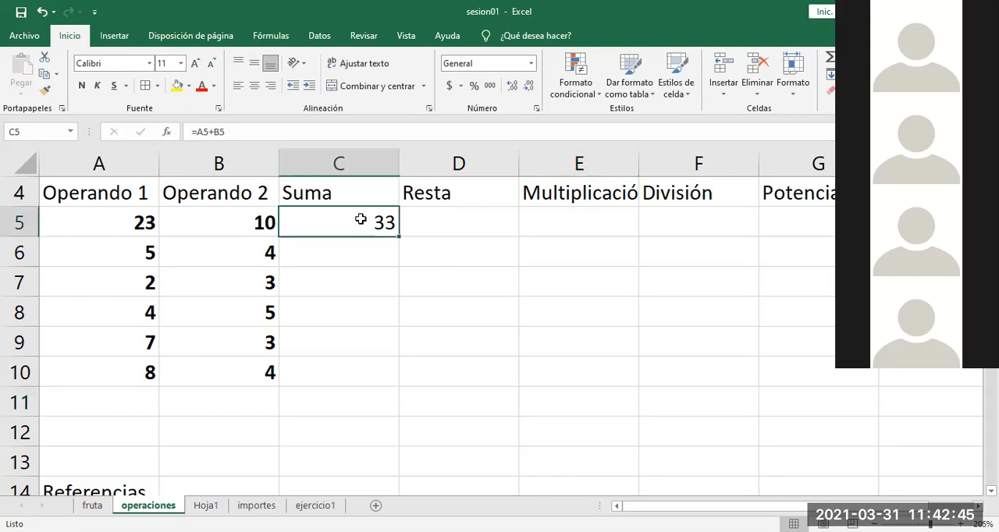
double_click(399, 237)
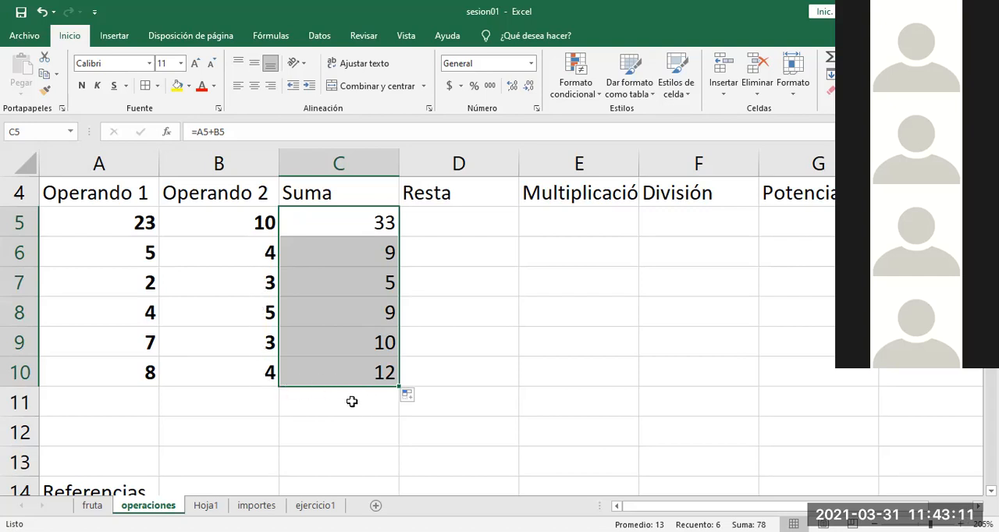
click(459, 424)
drag(367, 374, 355, 263)
key(Delete)
Step: Extend the operand series from A8:B10 down to row 13 and auto-fill the sum formula from C5 down the Suma column
drag(124, 318, 281, 430)
drag(282, 464, 283, 463)
click(383, 331)
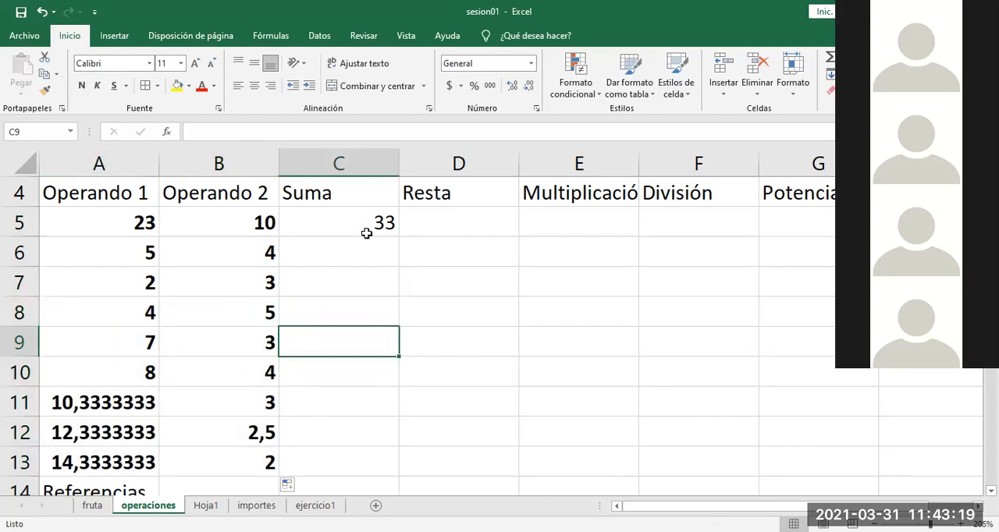
click(364, 227)
double_click(398, 238)
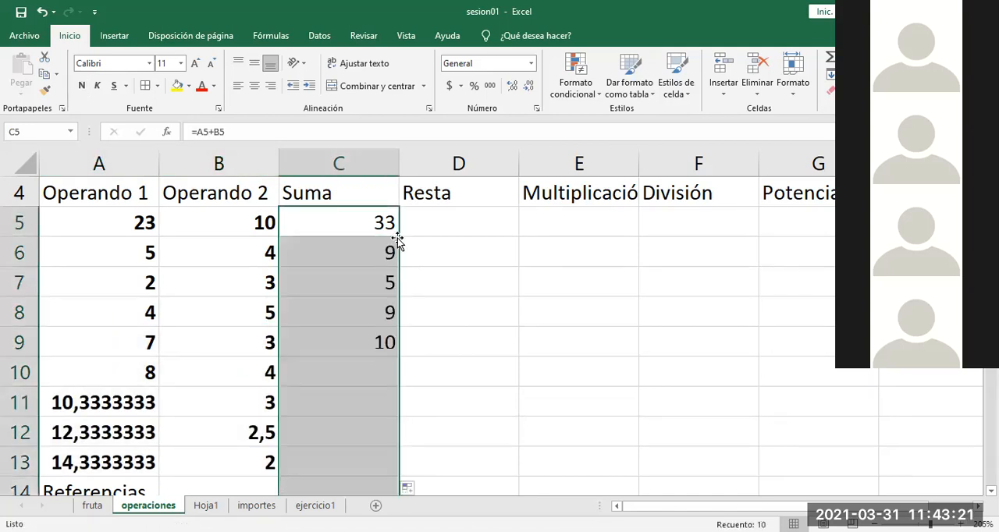
Step: Examine the operand range, the text in A14 and the formula in C14 that references it
click(479, 369)
key(Left)
key(Left)
drag(117, 226, 179, 433)
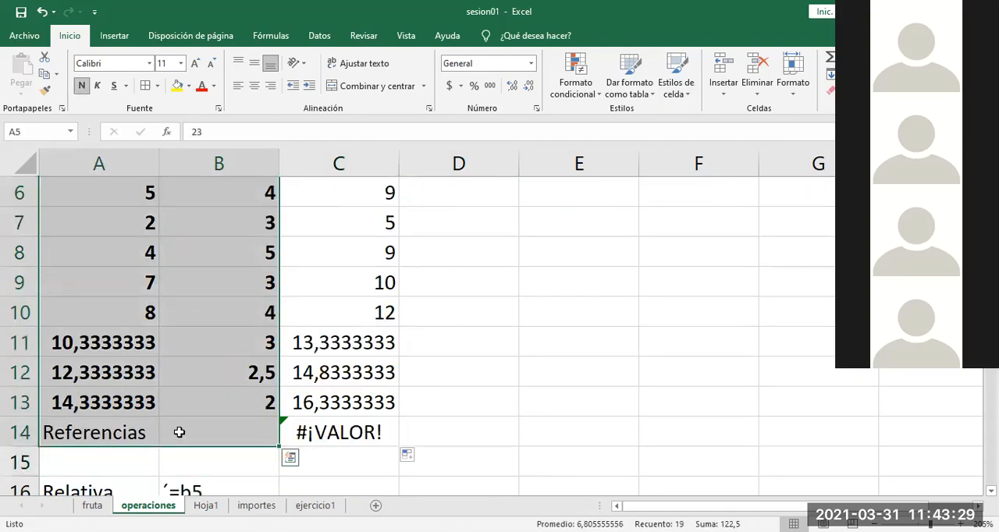
click(105, 432)
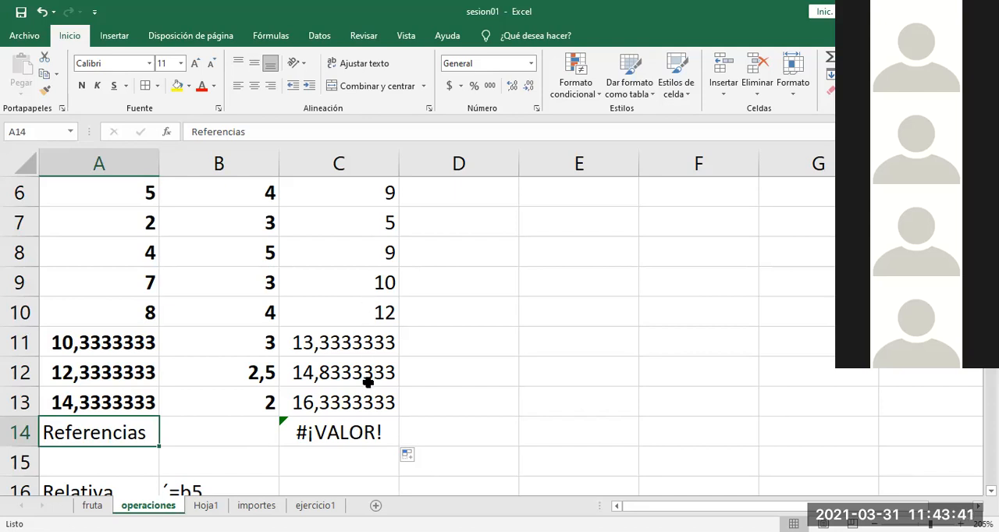
click(355, 425)
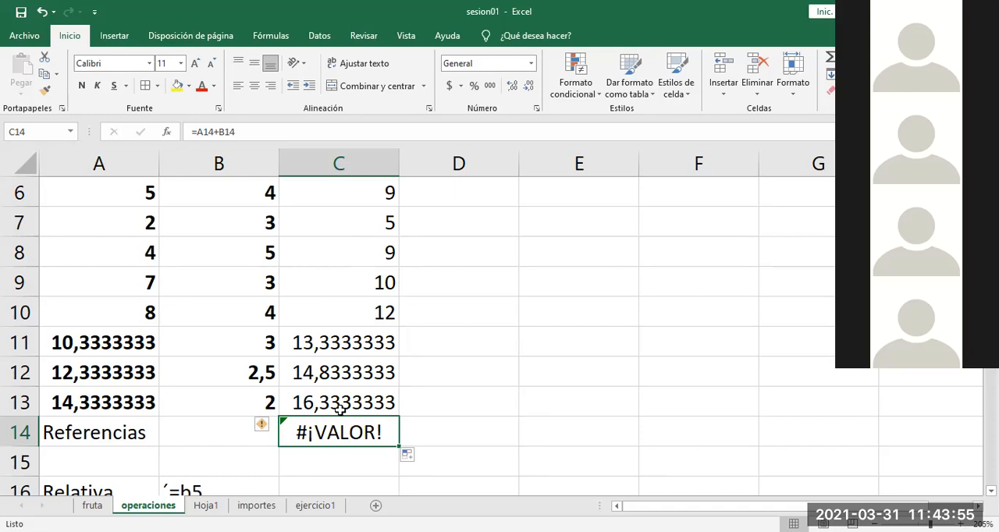
click(101, 437)
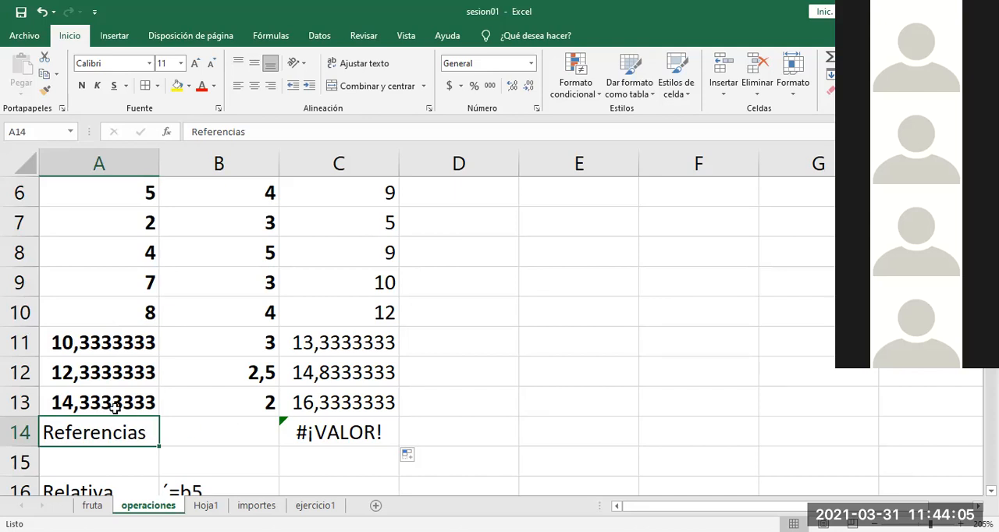
click(345, 434)
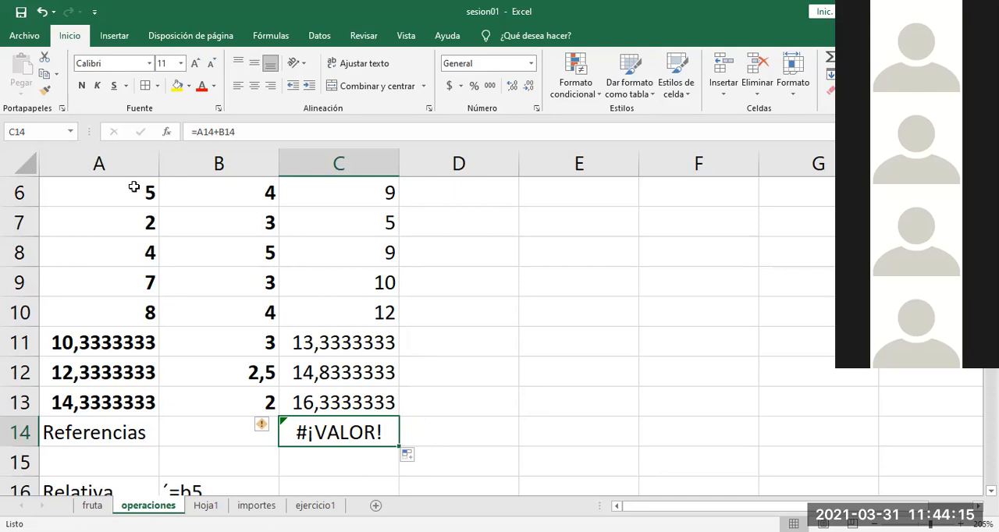
Step: Undo the sum fill and repeat the auto-fill from C5 down to C14
click(42, 12)
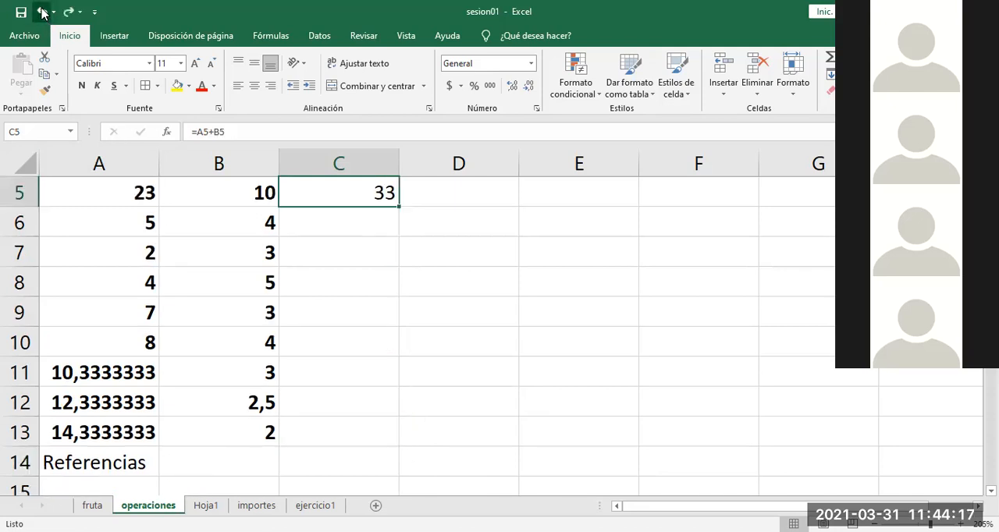
double_click(398, 208)
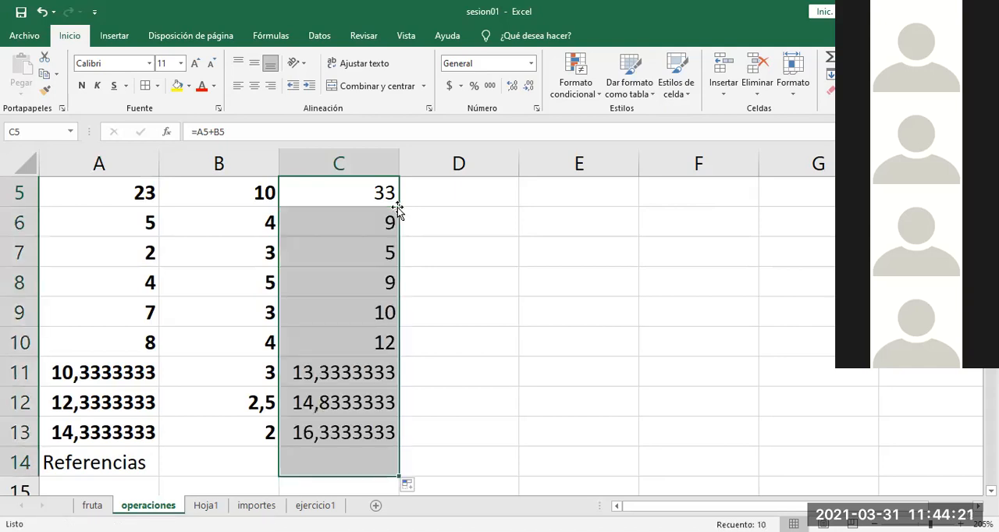
click(489, 422)
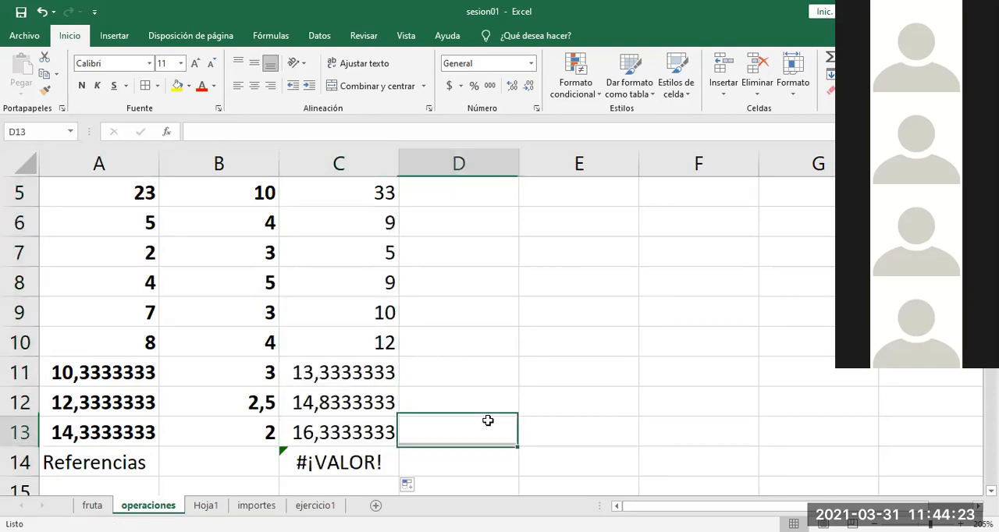
Step: Undo the repeated sum fill and the operand series extension in rows 11 to 13
key(ctrl+z)
key(ctrl+z)
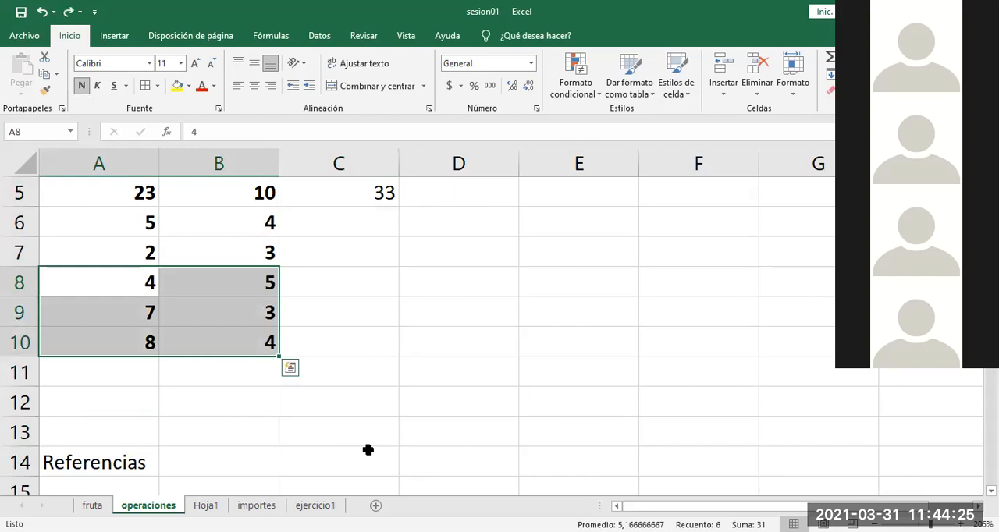
click(495, 348)
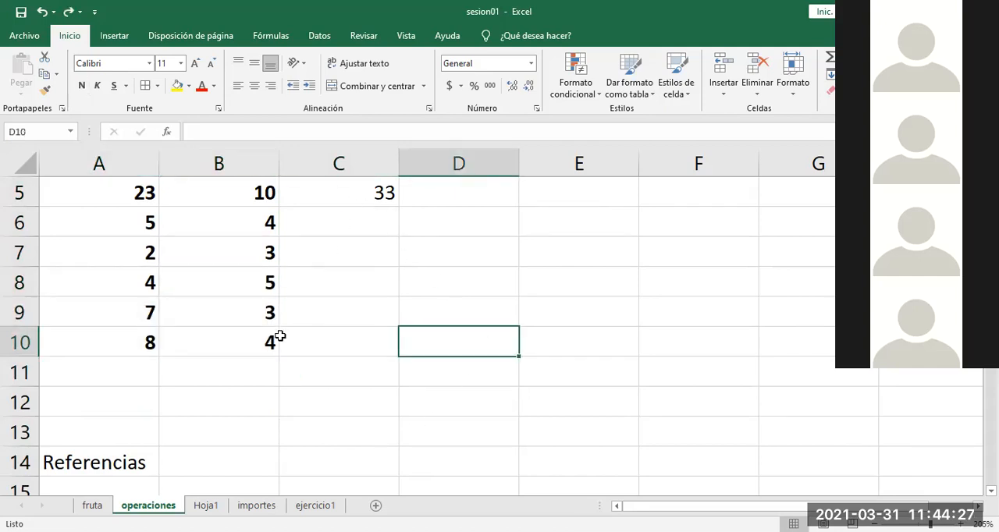
Step: Enter 0 in B11 and auto-fill the sum formula from C5 down through C11
click(250, 367)
text(0)
click(378, 435)
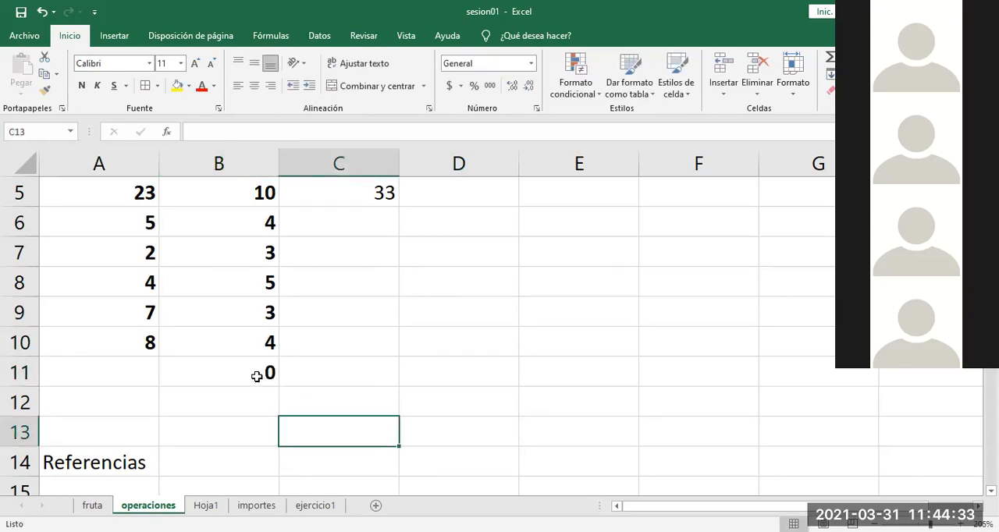
click(380, 193)
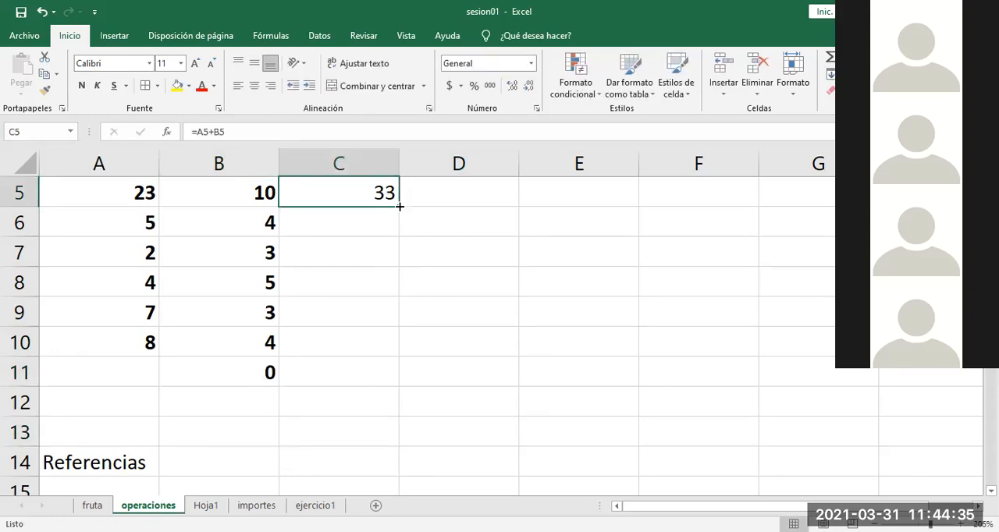
double_click(399, 207)
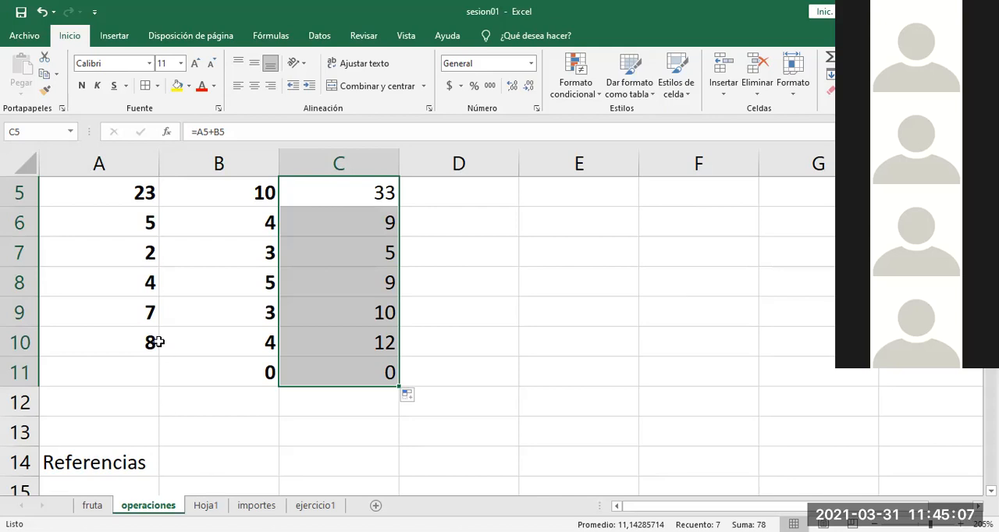
Step: Copy the operands in A8:B9 and paste them at A13, leaving row 12 empty
drag(138, 284, 209, 309)
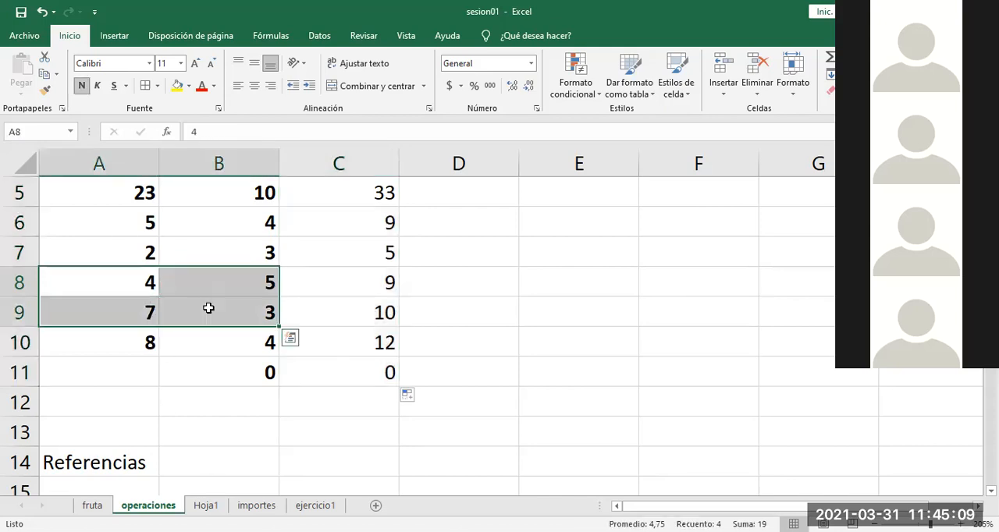
key(ctrl+c)
click(138, 432)
key(ctrl+v)
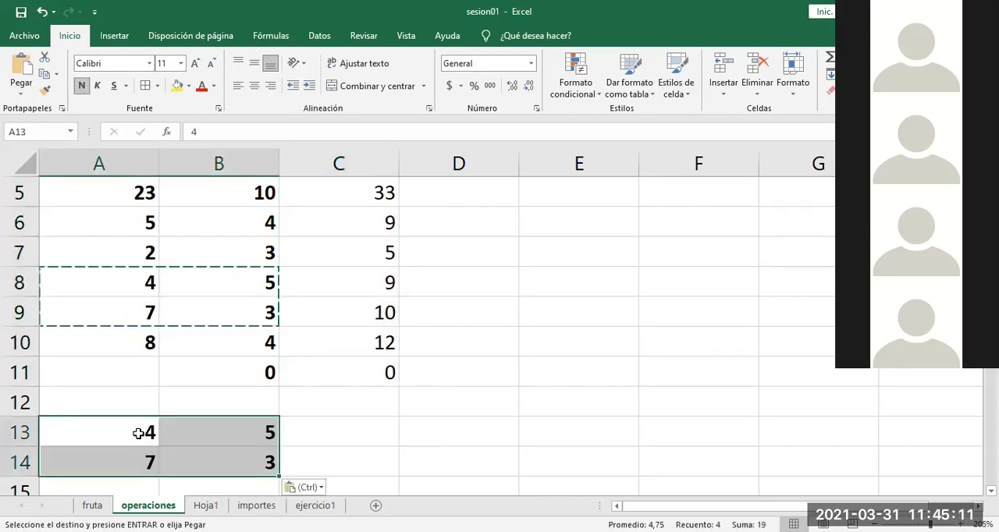
Step: Clear the sums from C6:C11 and auto-fill the formula from C5 down the Suma column again
click(442, 406)
drag(364, 366, 383, 232)
key(Delete)
click(375, 199)
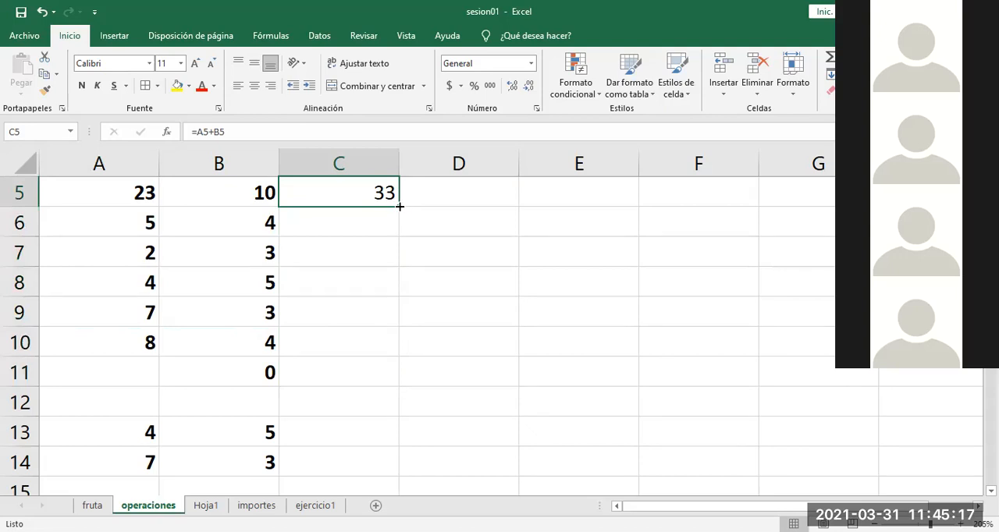
double_click(398, 207)
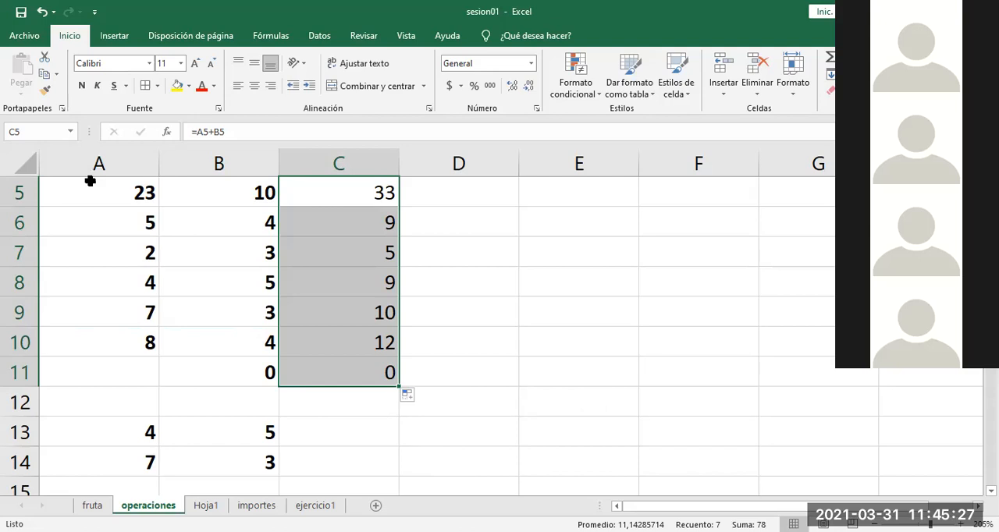
Step: Undo the latest sum fill, the clearing of the sums and the operands pasted at A13, and cancel the pending copy
key(ctrl+z)
key(ctrl+z)
key(ctrl+z)
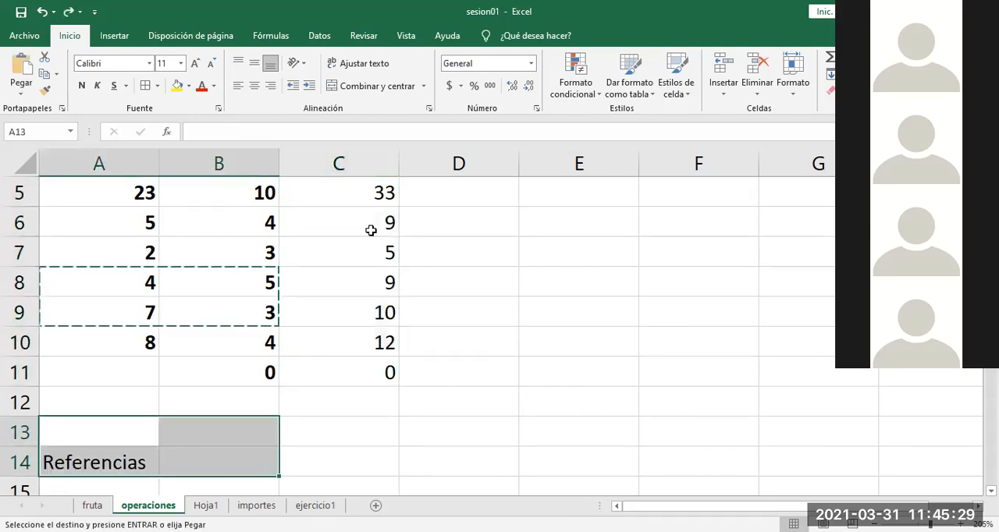
click(495, 348)
key(Escape)
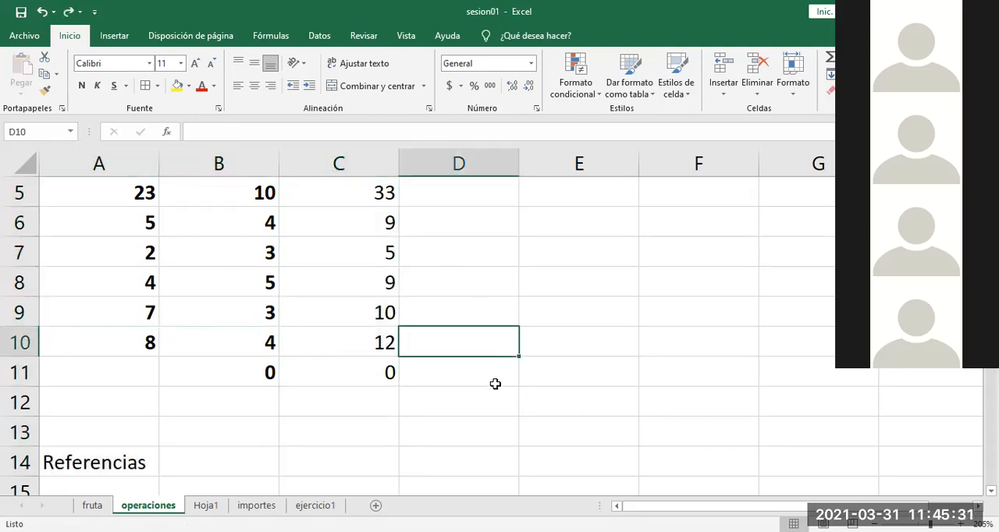
click(455, 431)
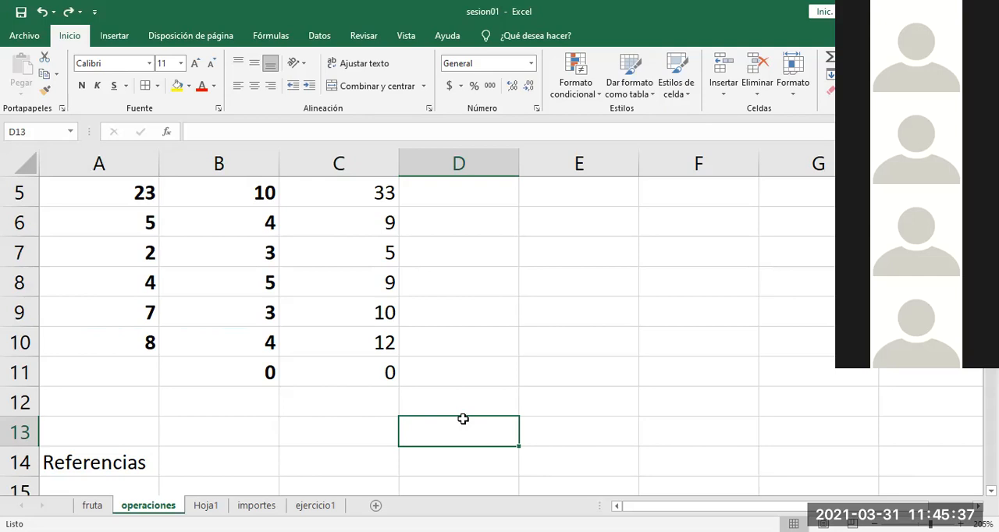
click(377, 427)
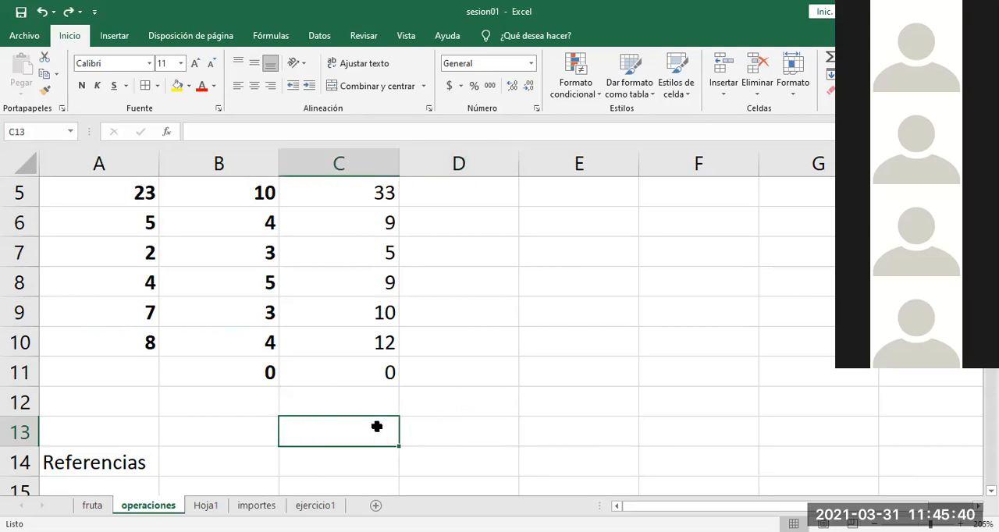
click(435, 421)
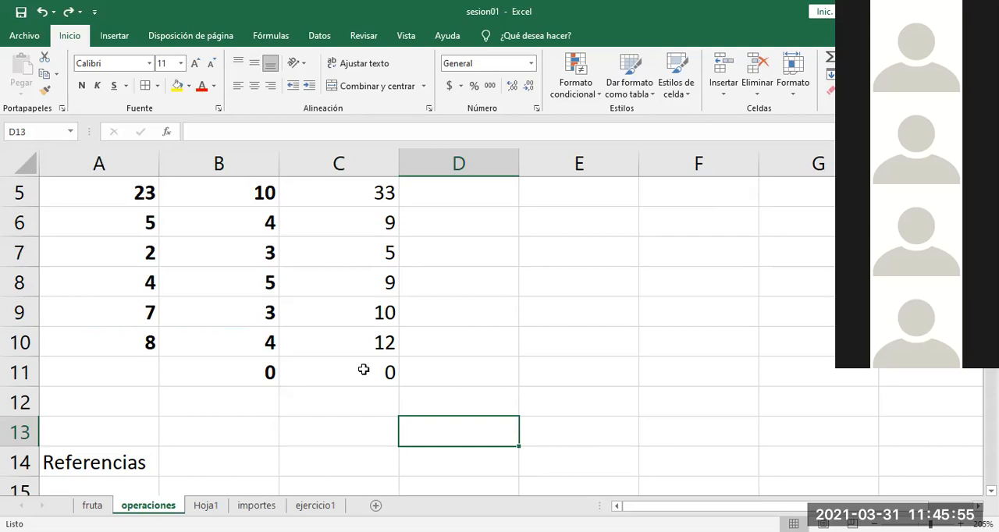
Step: Clear the sums from C6:C11 and auto-fill the C5 formula down beside the operands, with rows 12 and 13 empty
drag(363, 370, 393, 222)
key(Delete)
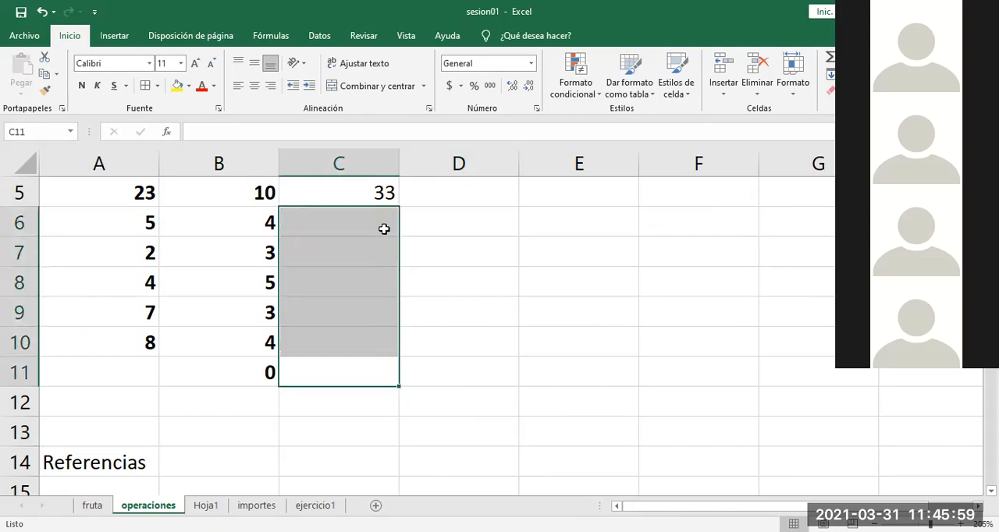
click(457, 252)
click(381, 196)
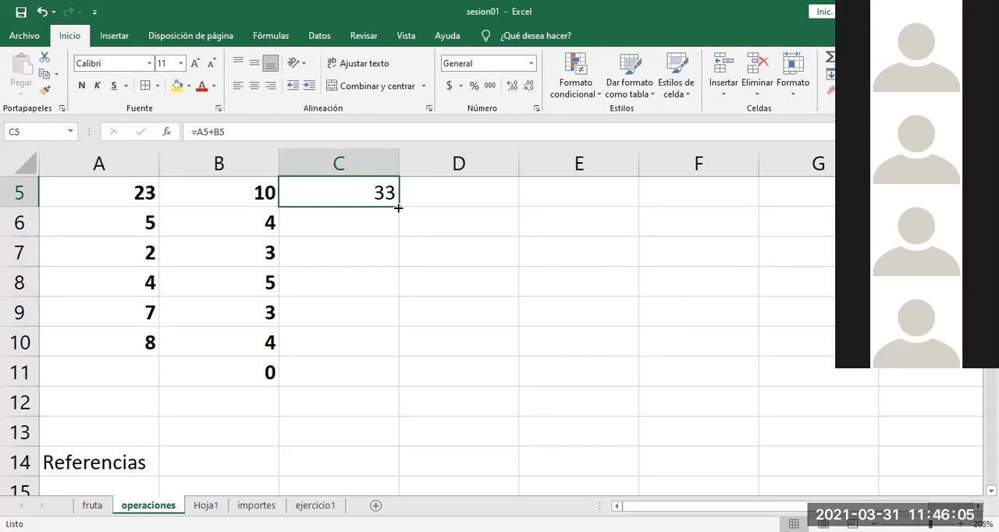
double_click(398, 208)
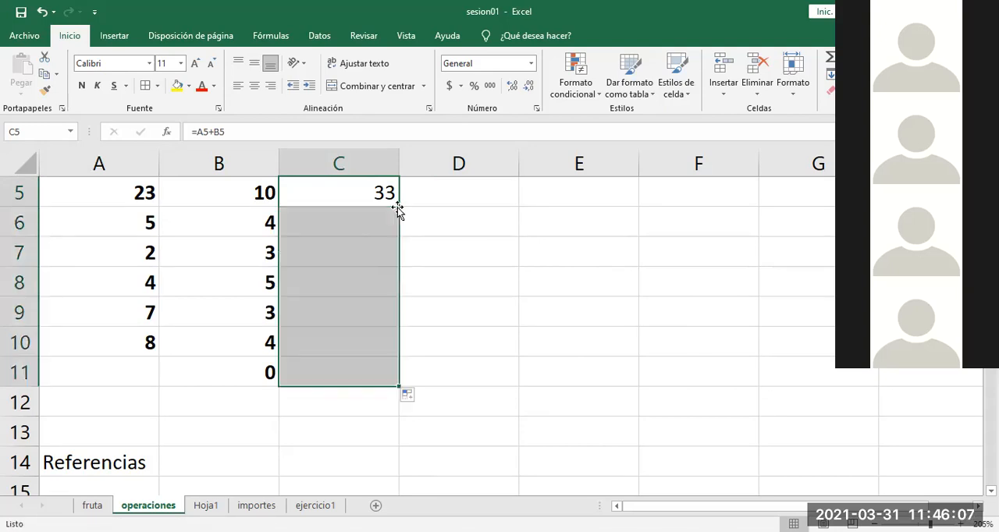
Step: Clear the filled sums from C6:C11, keeping only the formula in C5
click(452, 367)
drag(351, 221, 363, 369)
key(Delete)
click(457, 334)
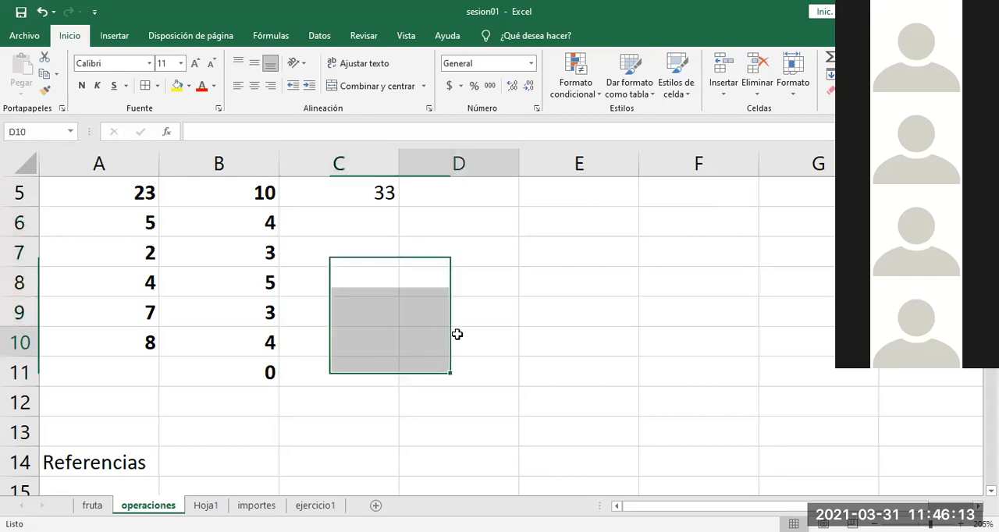
Step: Open the Suma formula in C5 to examine its cell references, leaving it unedited
key(Up)
key(Up)
key(Up)
key(Up)
key(Up)
key(Up)
key(Up)
key(Up)
key(Up)
key(Down)
key(Down)
key(Down)
key(Down)
key(Down)
click(357, 331)
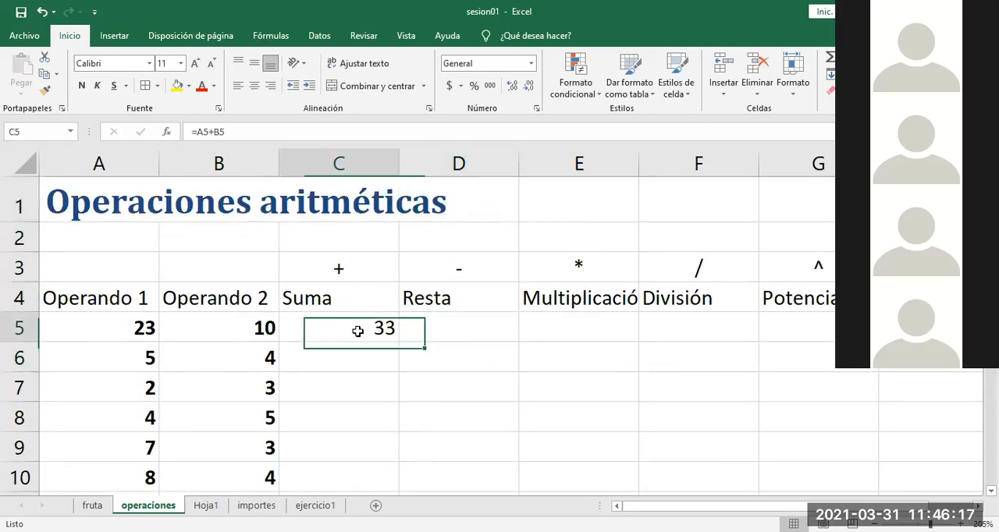
double_click(357, 331)
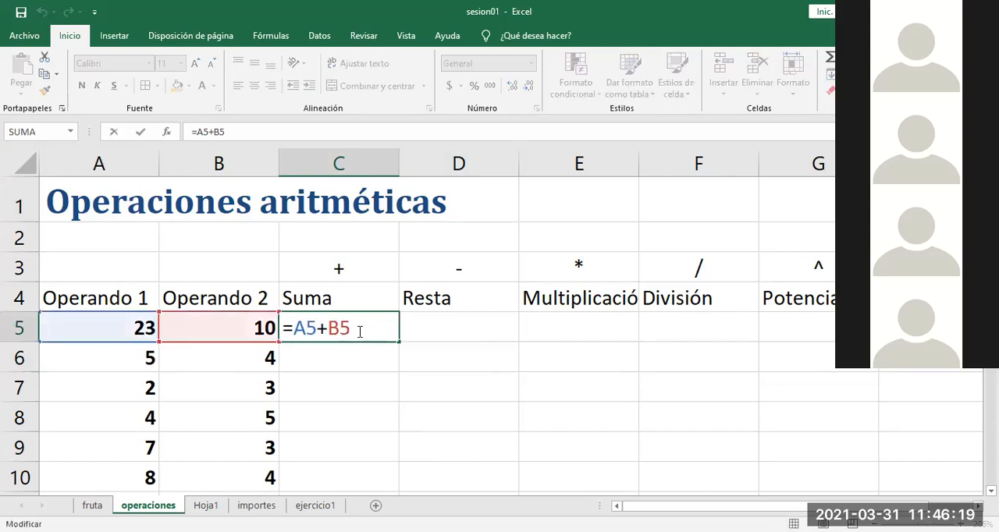
click(371, 421)
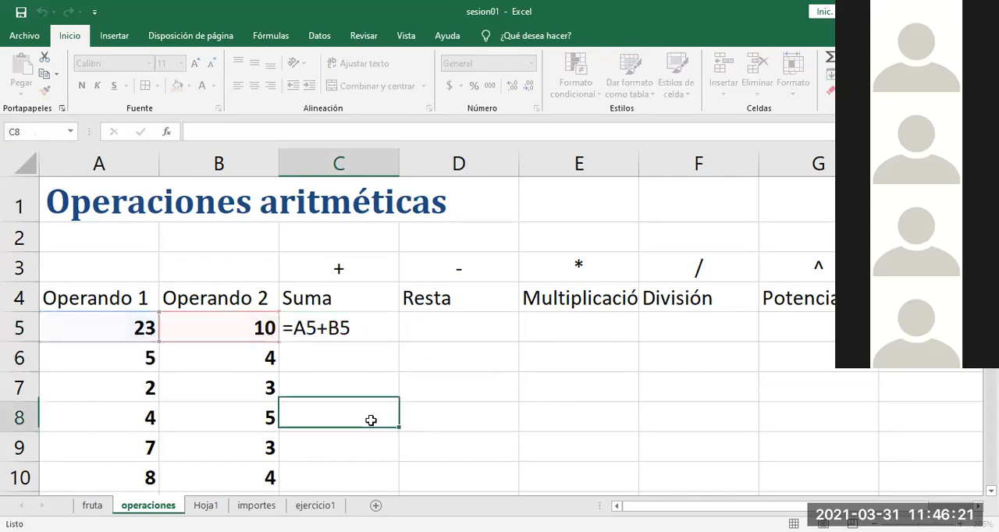
Step: Delete the 0 from B11 below the Operando 2 values
key(Down)
key(Down)
key(Down)
key(Down)
key(Up)
key(Left)
key(Up)
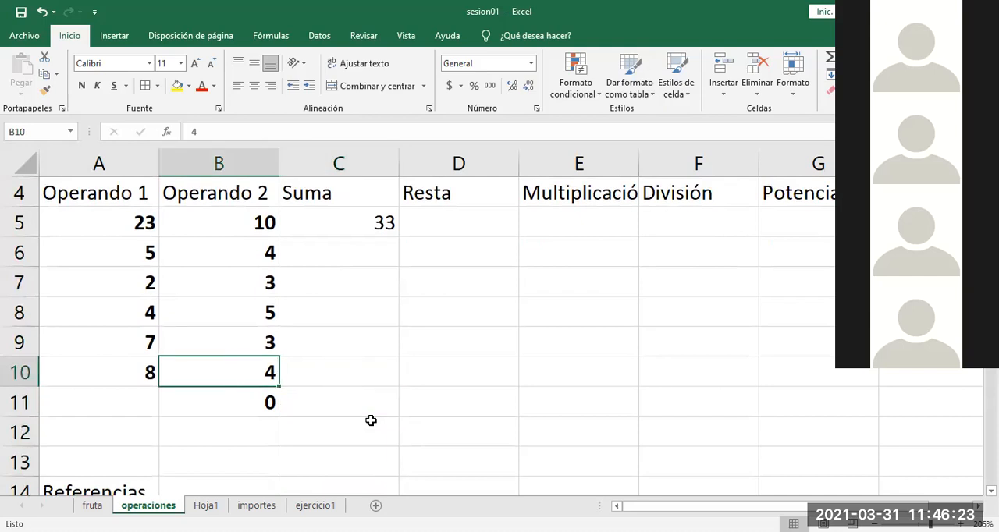
key(Down)
key(Delete)
key(Up)
Step: Extend the Suma formula in C5 to also add cells A6, B6, A7 and B7
double_click(350, 228)
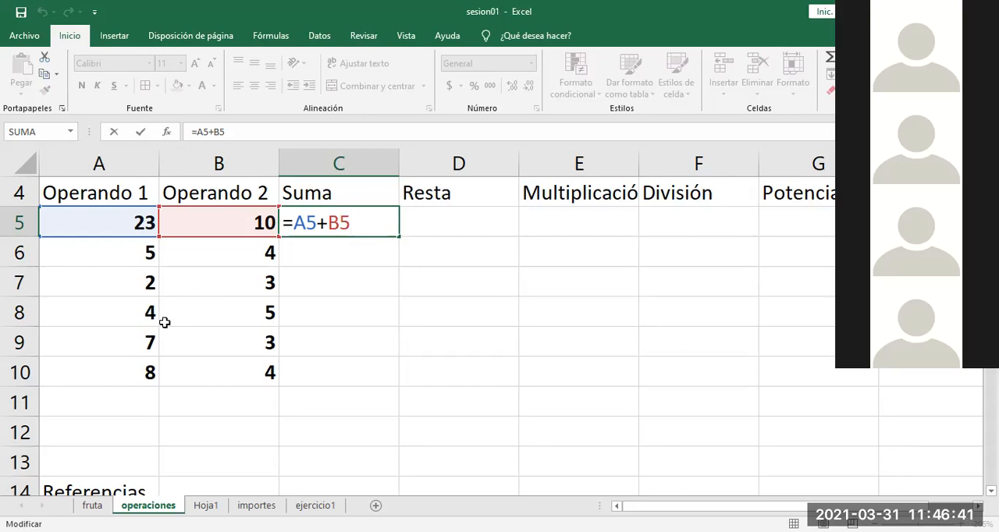
text(+)
click(126, 257)
text(+)
click(219, 258)
text(+)
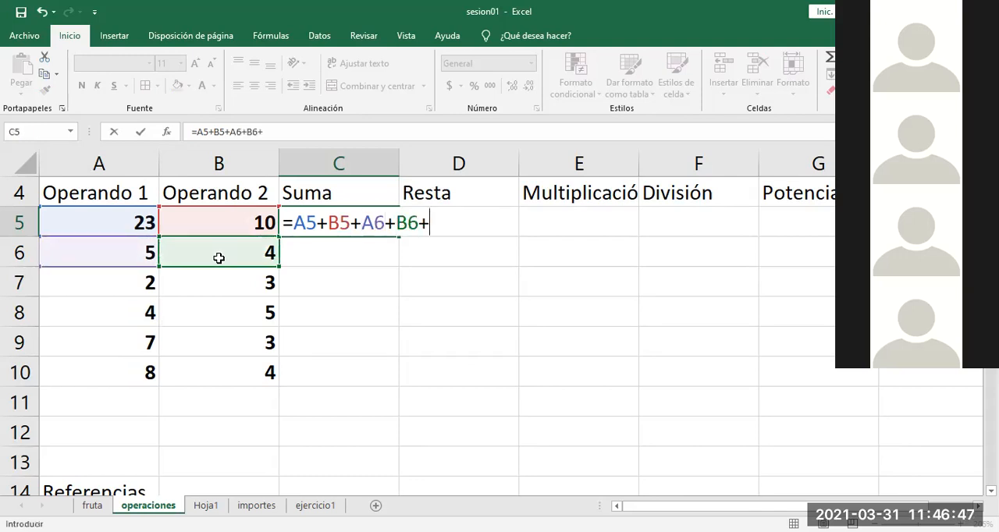
click(128, 280)
text(+)
click(196, 288)
text(+)
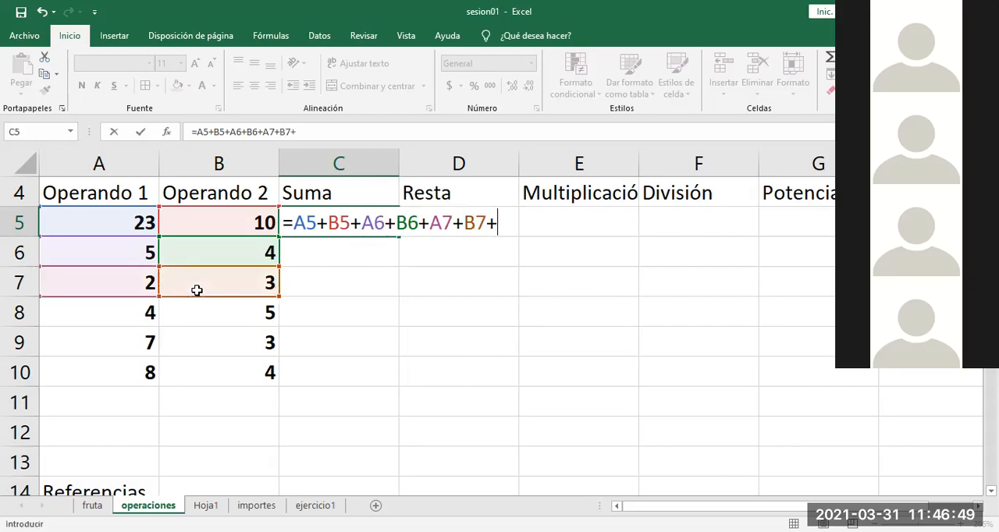
Step: Continue the C5 formula by adding the operand cells of rows 8 to 10, ending with +A10+B10
click(121, 315)
text(+)
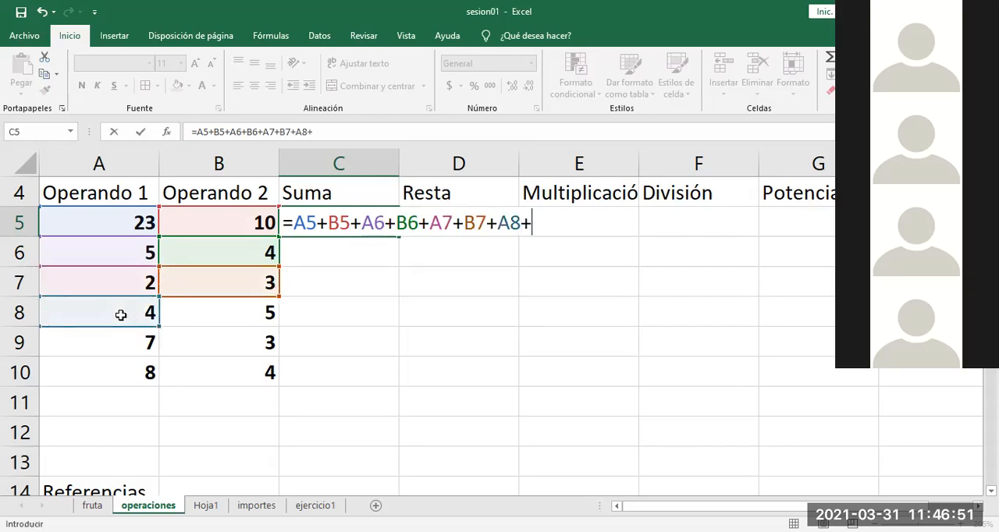
click(216, 315)
text(+)
click(121, 346)
text(+)
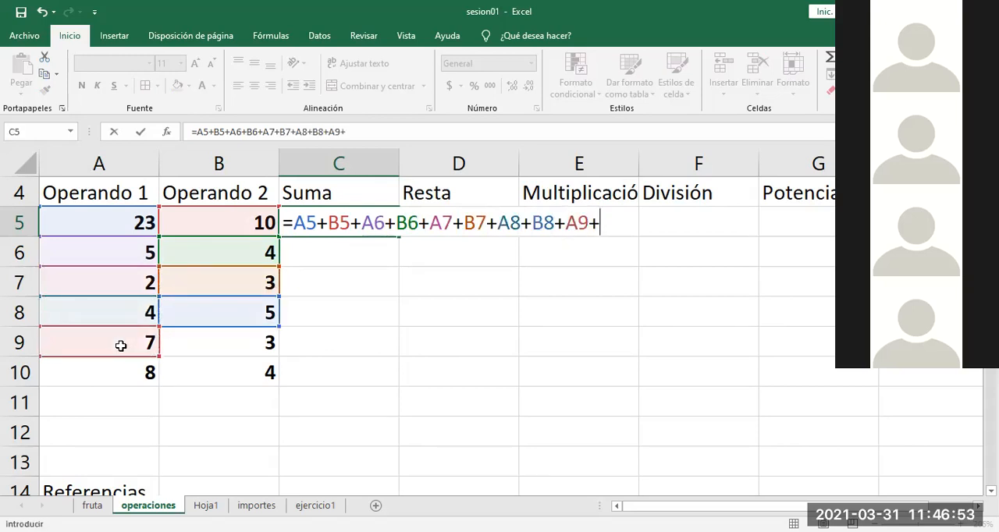
click(188, 351)
text(+)
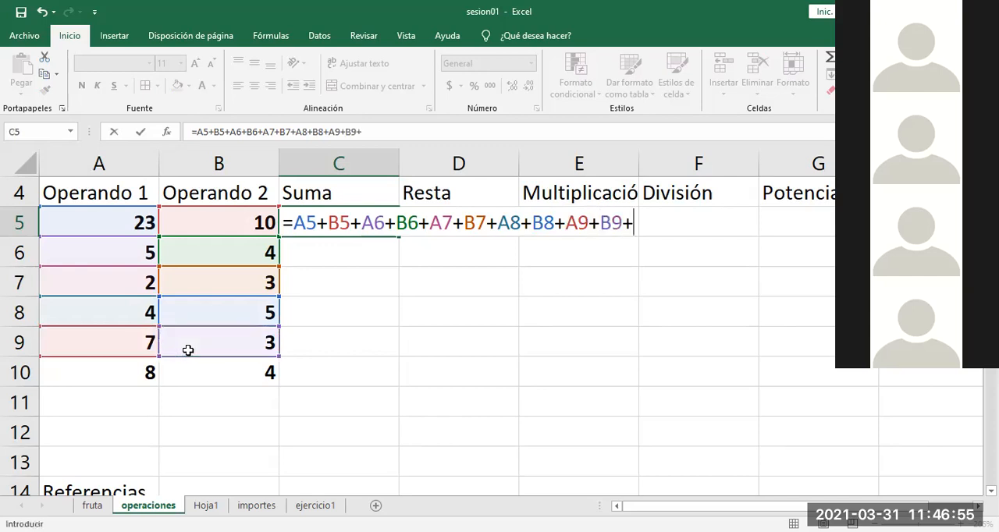
click(136, 372)
text(+)
click(205, 362)
text(+)
key(BackSpace)
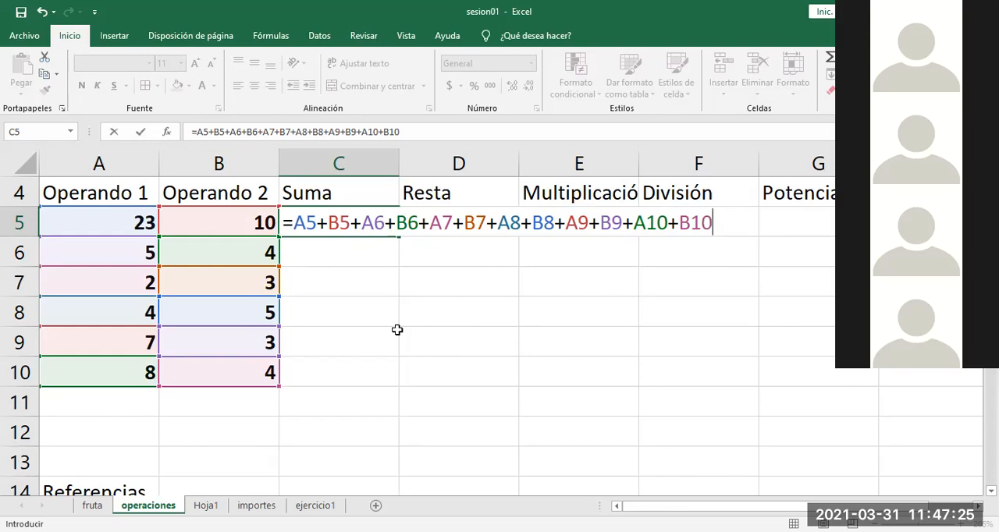
Step: Commit the cell-by-cell sum in C5 and review its references against the operand range A5:B10
key(Return)
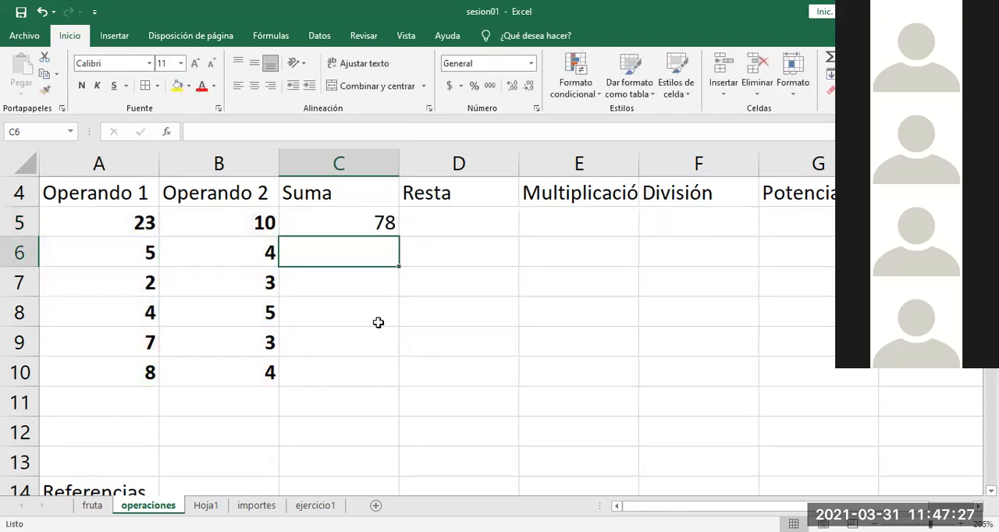
double_click(349, 223)
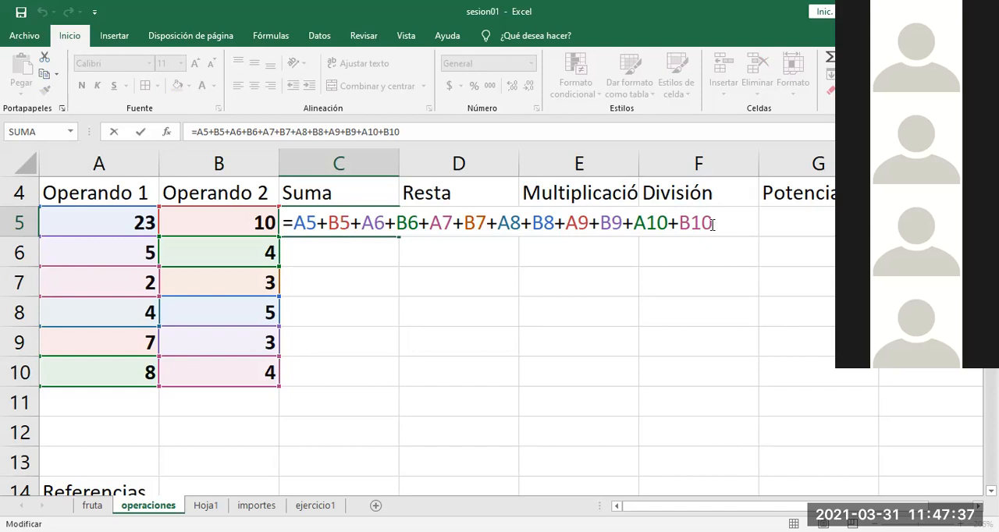
drag(711, 224, 376, 236)
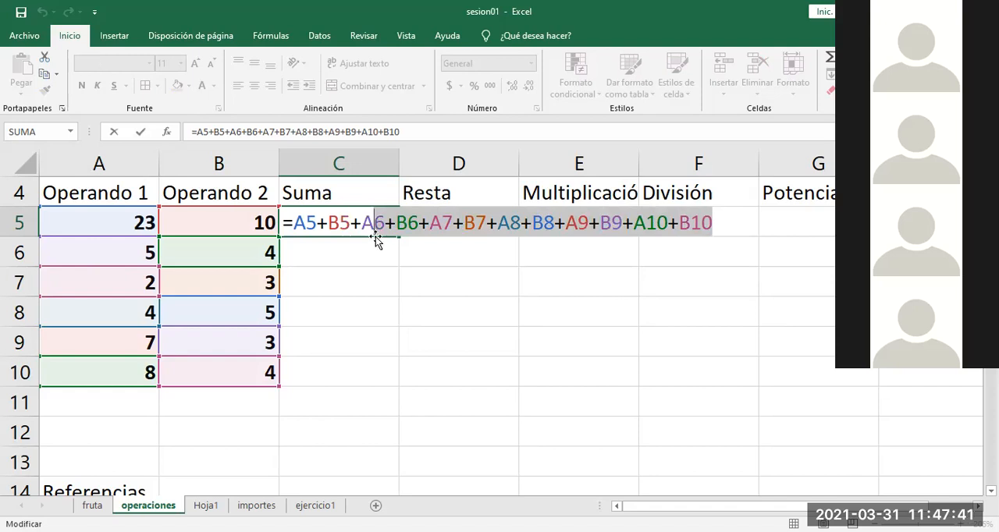
key(Escape)
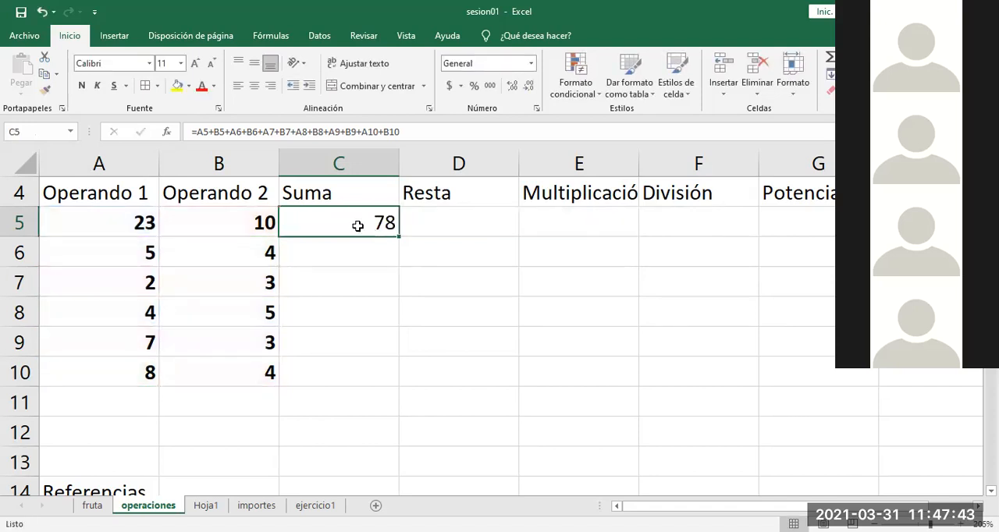
double_click(357, 225)
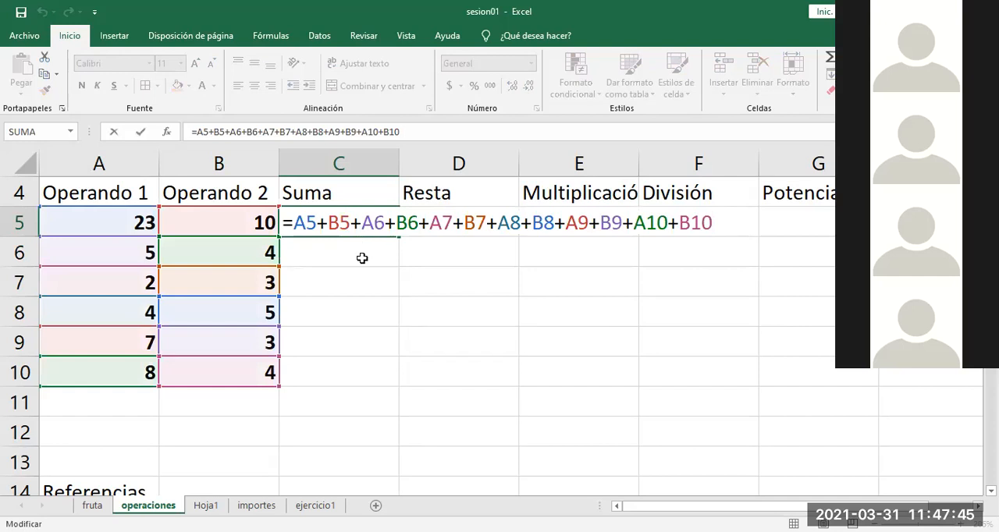
key(Escape)
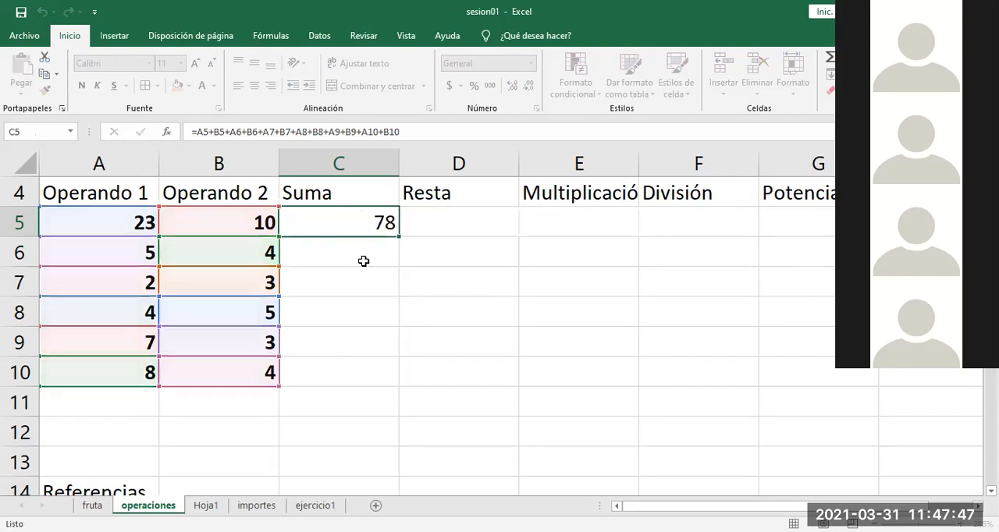
drag(137, 223, 244, 373)
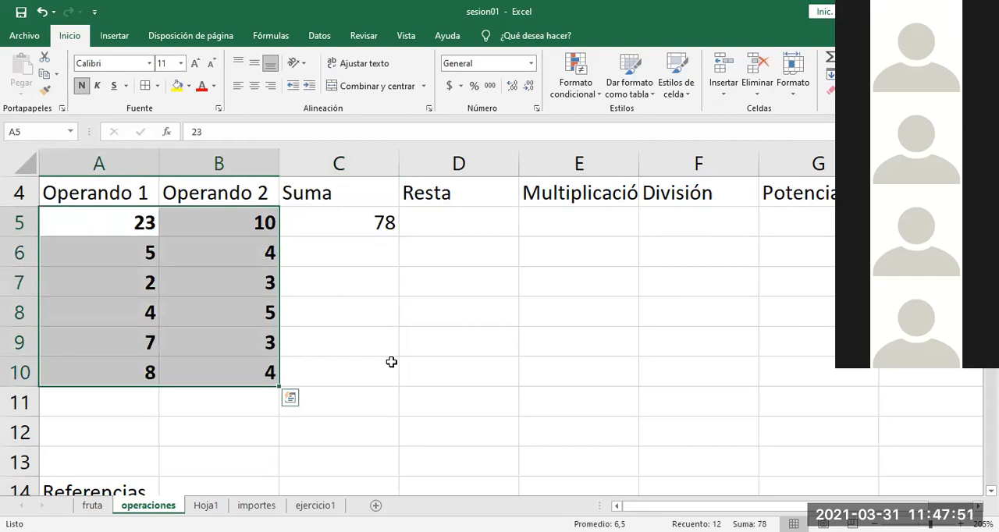
double_click(375, 221)
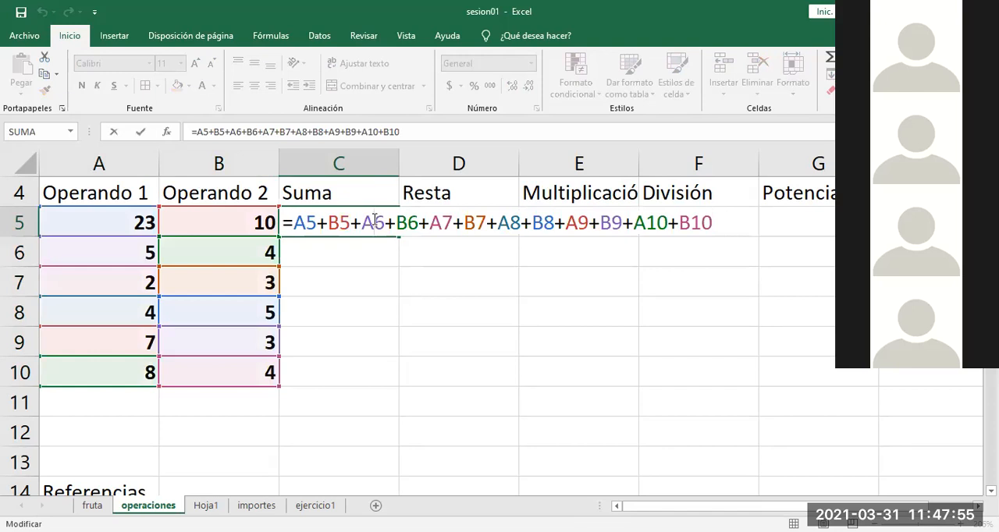
drag(712, 224, 300, 213)
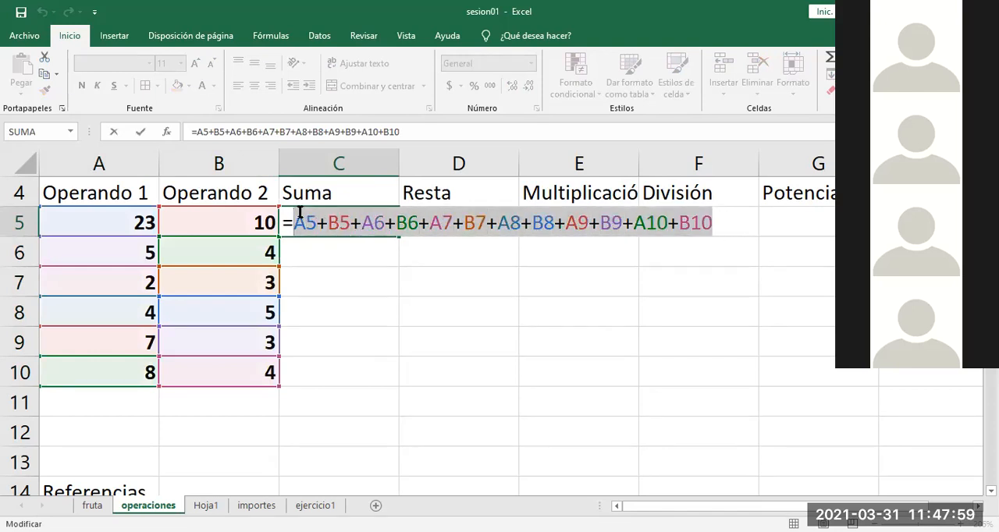
key(BackSpace)
click(128, 220)
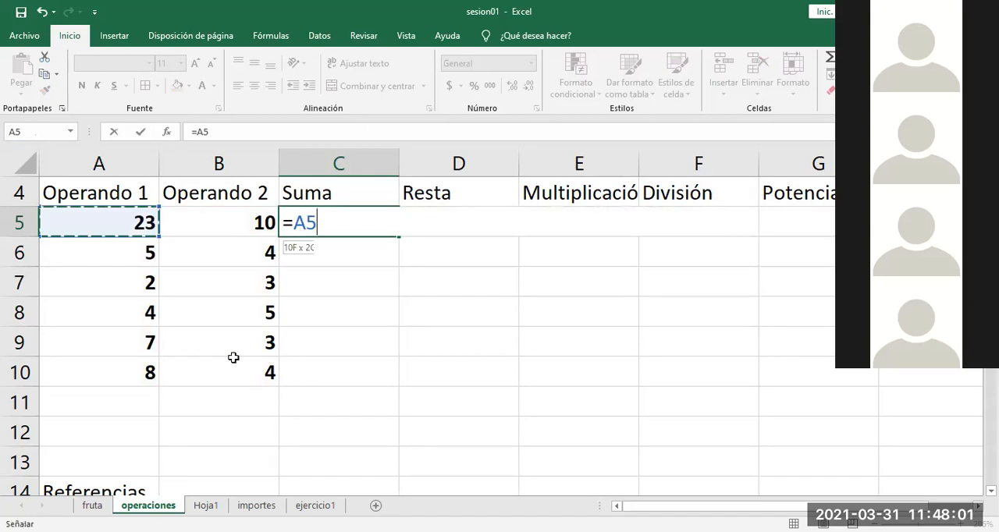
drag(234, 358, 234, 373)
text())
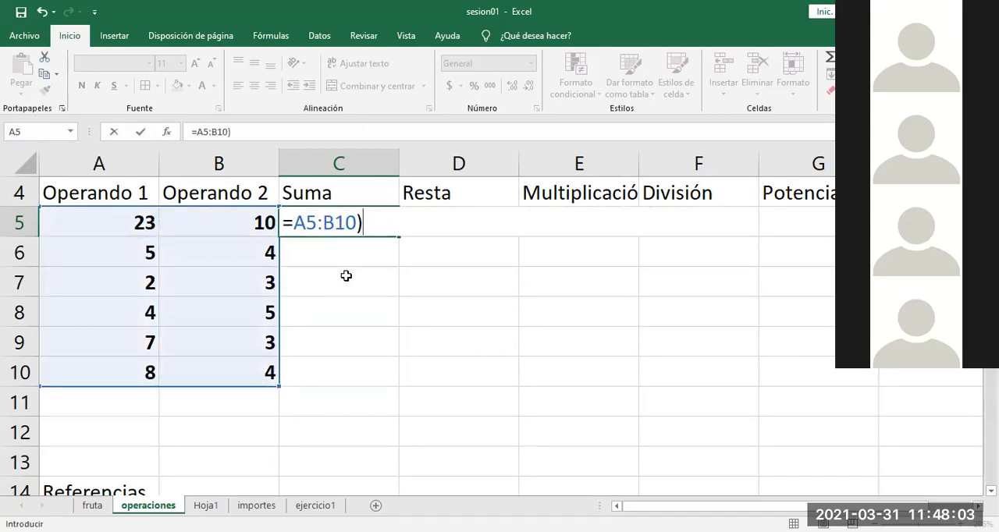
click(297, 222)
text(()
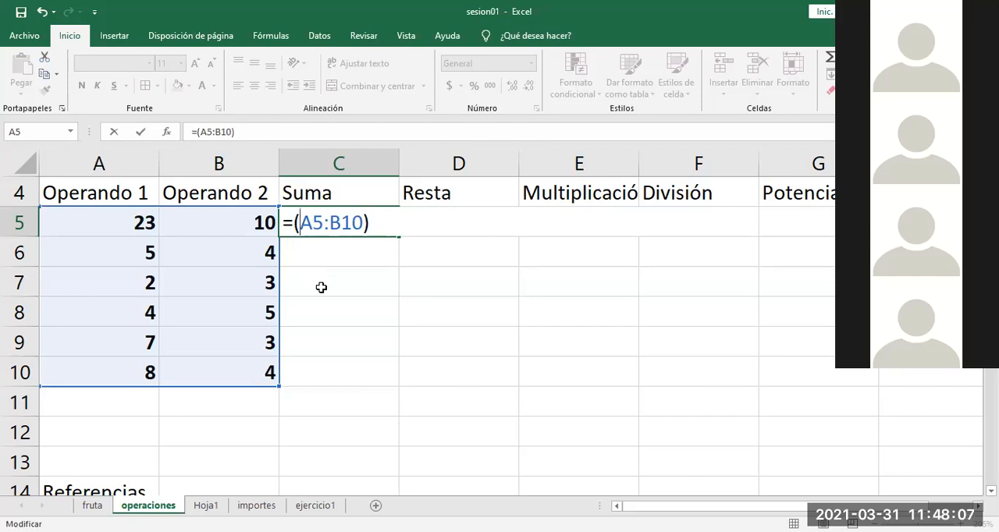
click(379, 225)
key(BackSpace)
key(BackSpace)
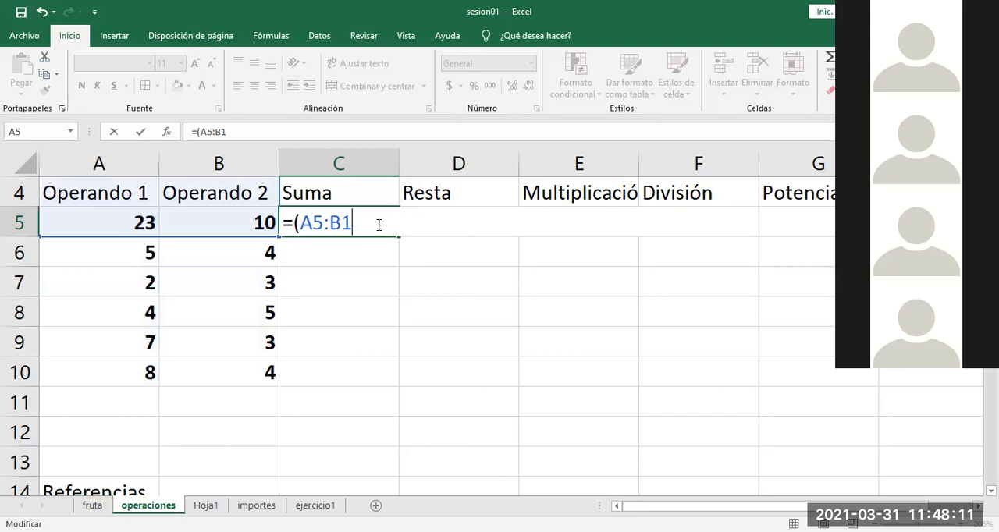
key(BackSpace)
key(BackSpace)
key(BackSpace)
key(BackSpace)
key(BackSpace)
key(BackSpace)
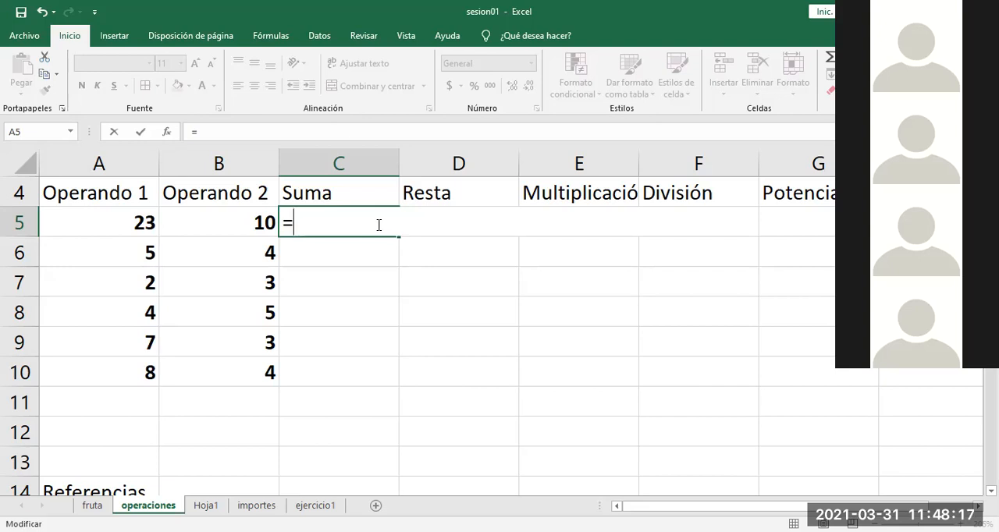
key(Escape)
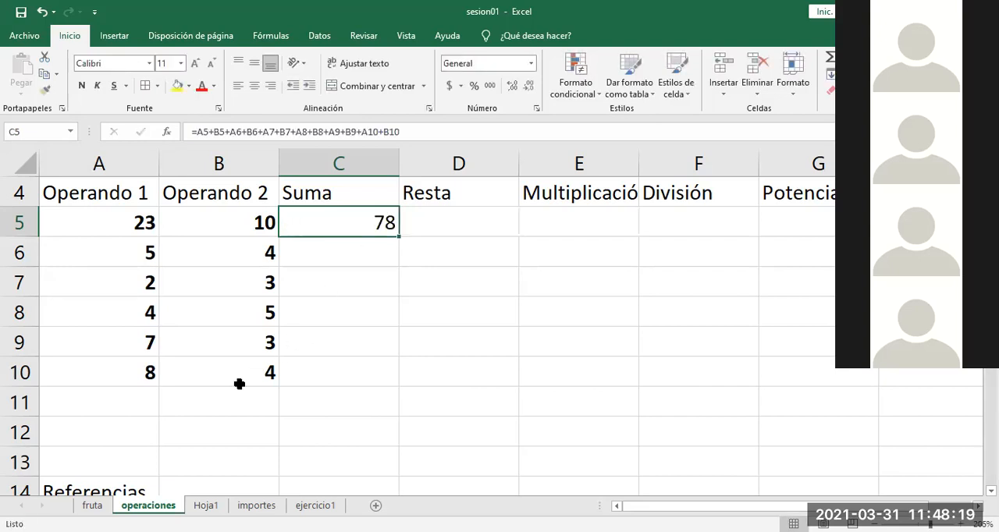
Step: Enter ":" in A12 with "hasta" beside it in B12, and right-align A12
click(145, 427)
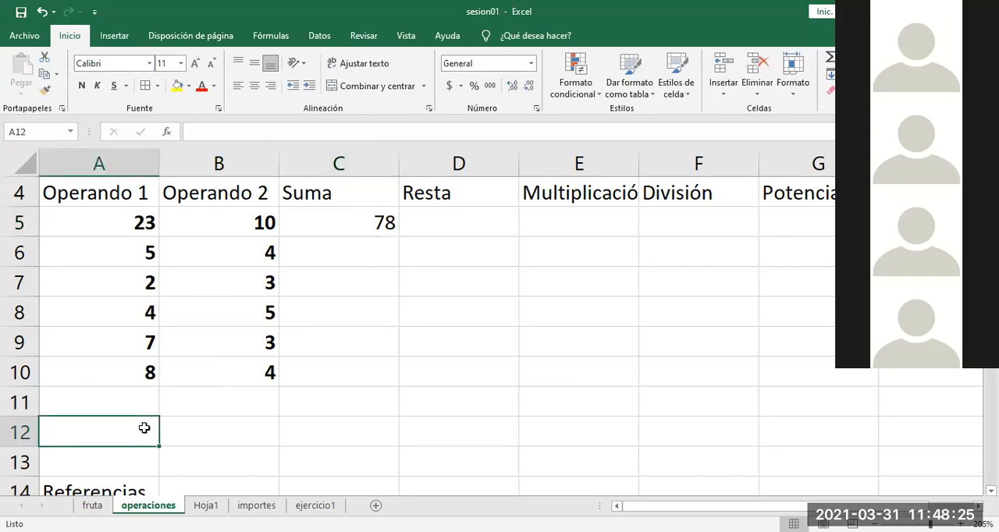
text(:)
click(191, 428)
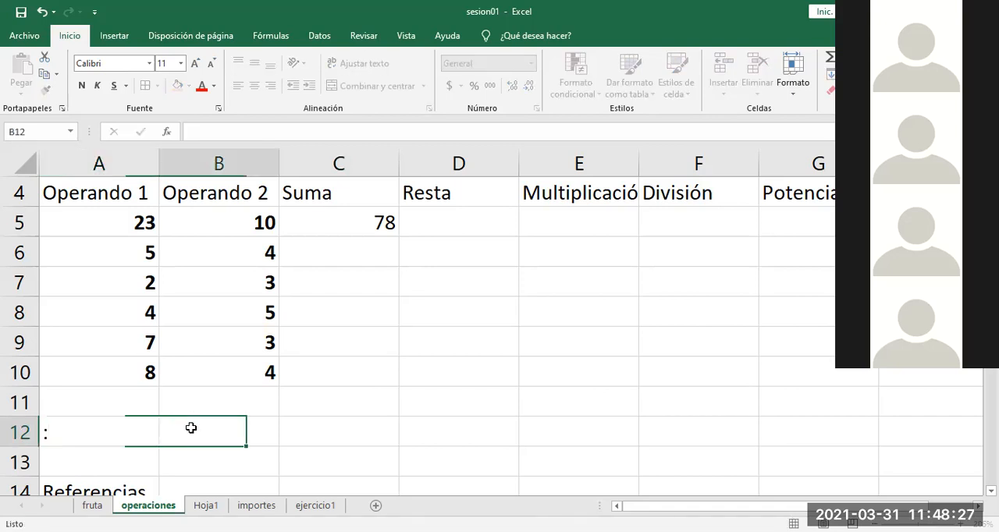
text(hasta)
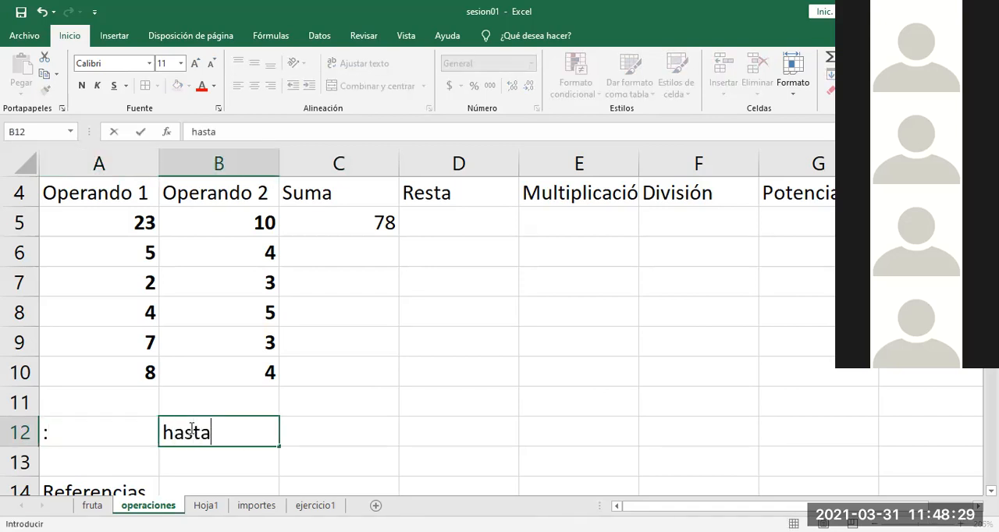
key(Left)
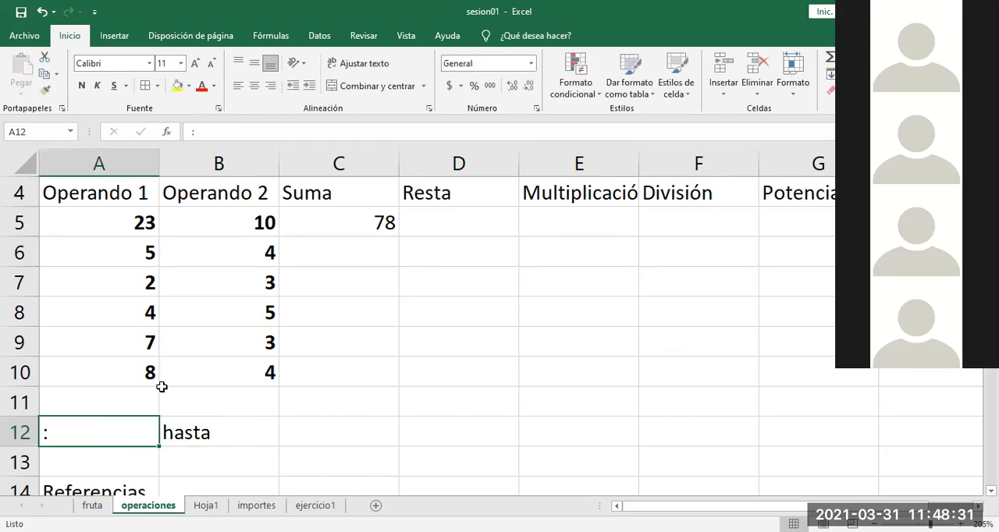
click(271, 86)
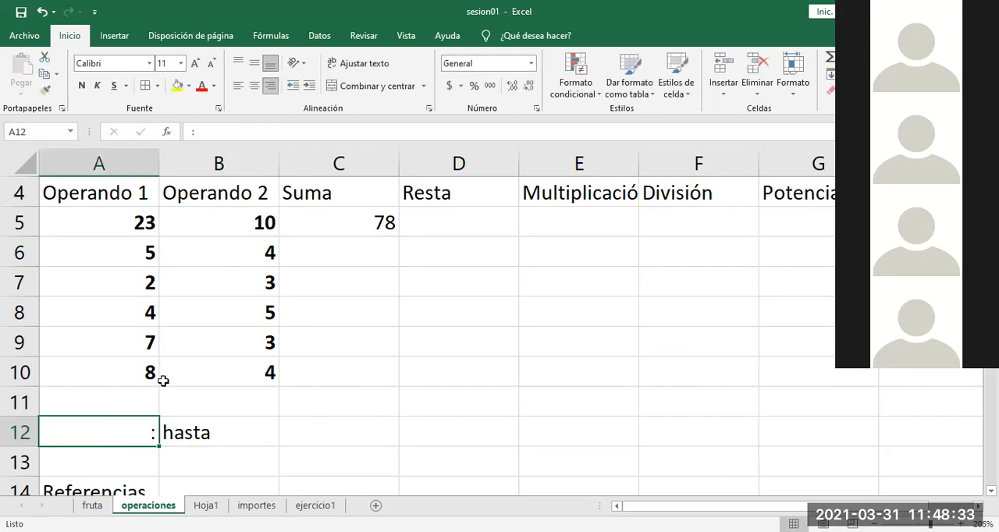
Step: Enter ";" in A13 with "y además" beside it in B13, and right-align A13
click(134, 458)
text(;)
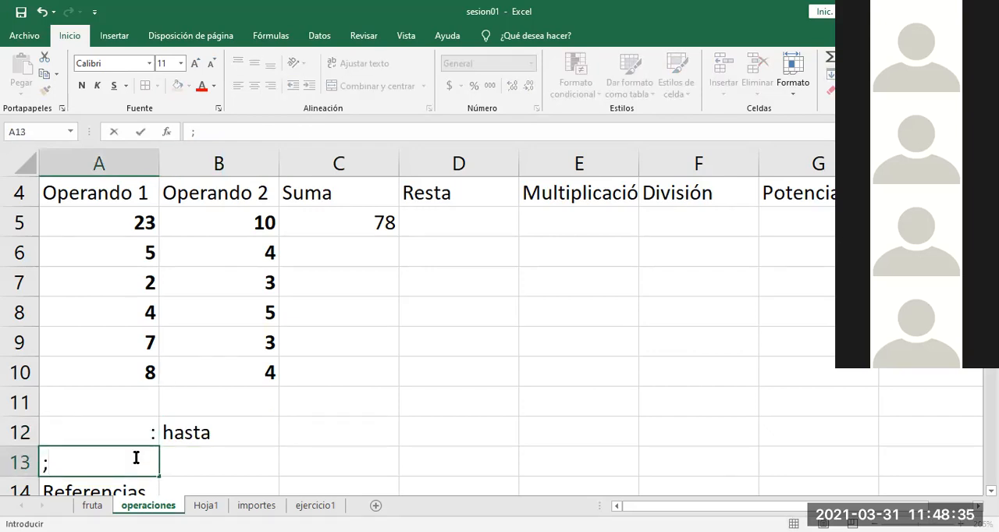
key(Right)
text(U)
key(BackSpace)
text(y además)
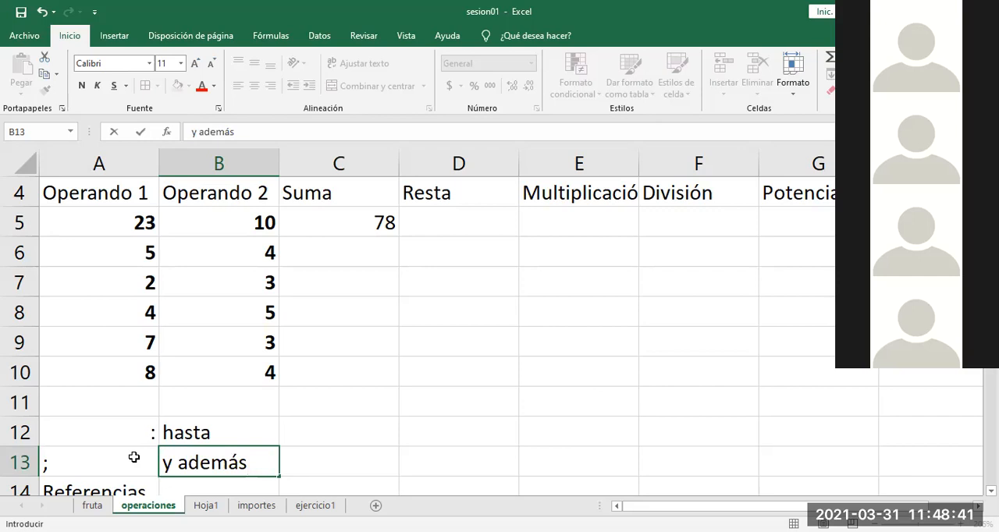
click(131, 456)
click(270, 87)
click(304, 433)
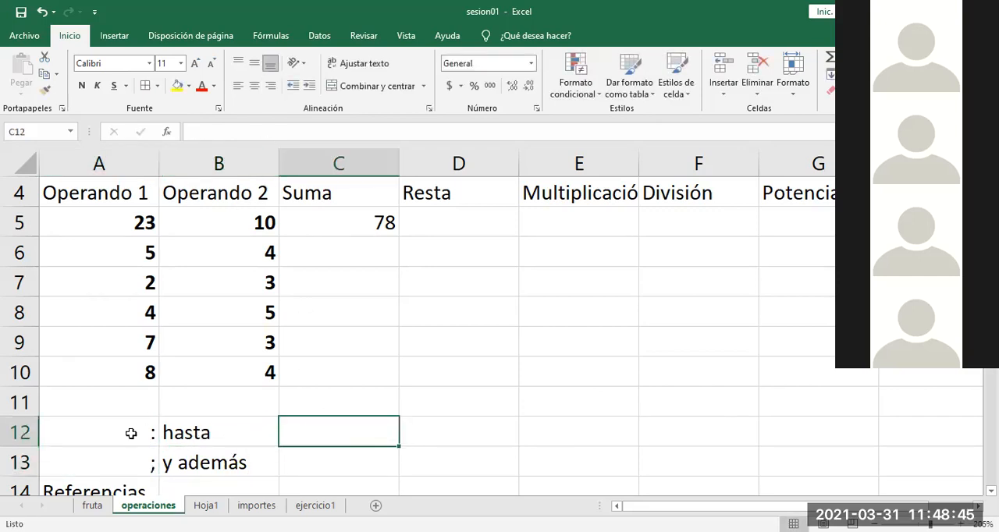
Step: Clear the long sum from C5 and start a SUMA function in that cell
click(336, 223)
key(Delete)
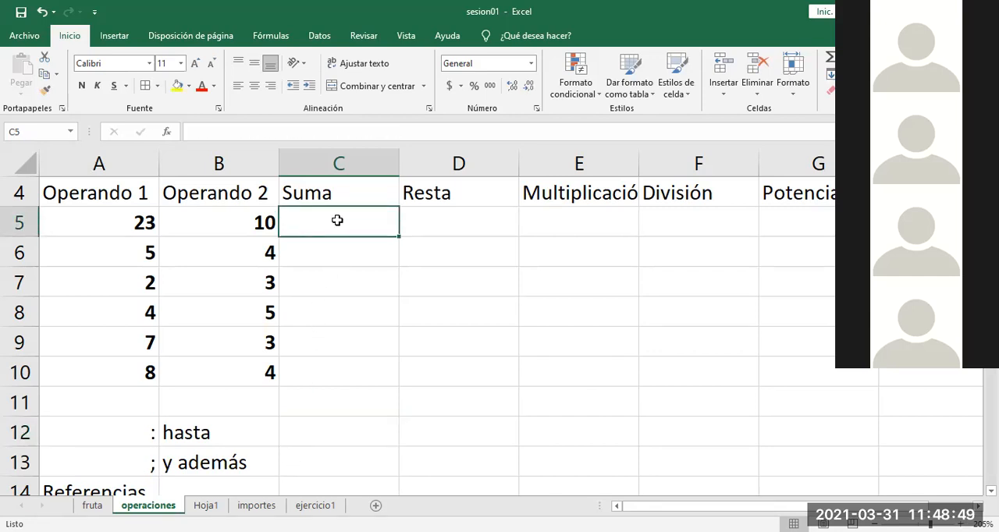
text(=)
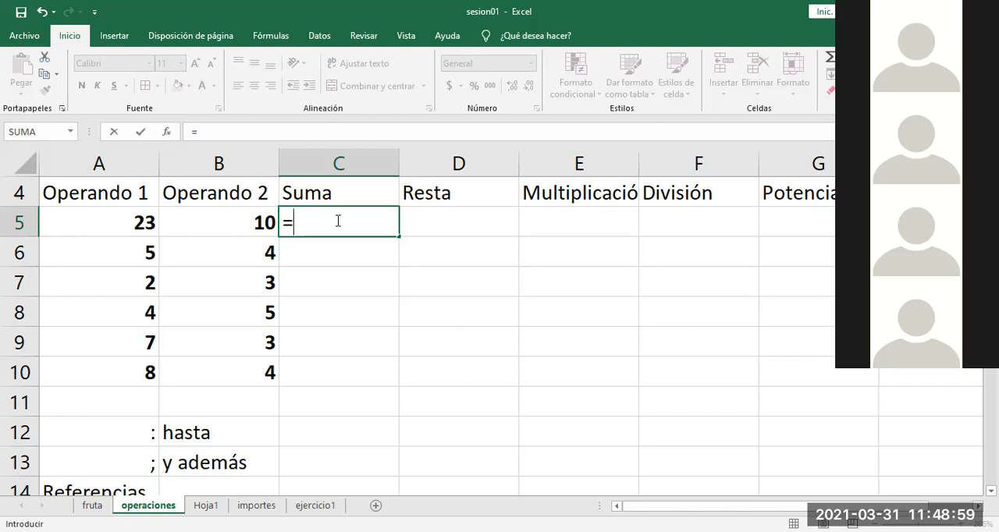
text(suma)
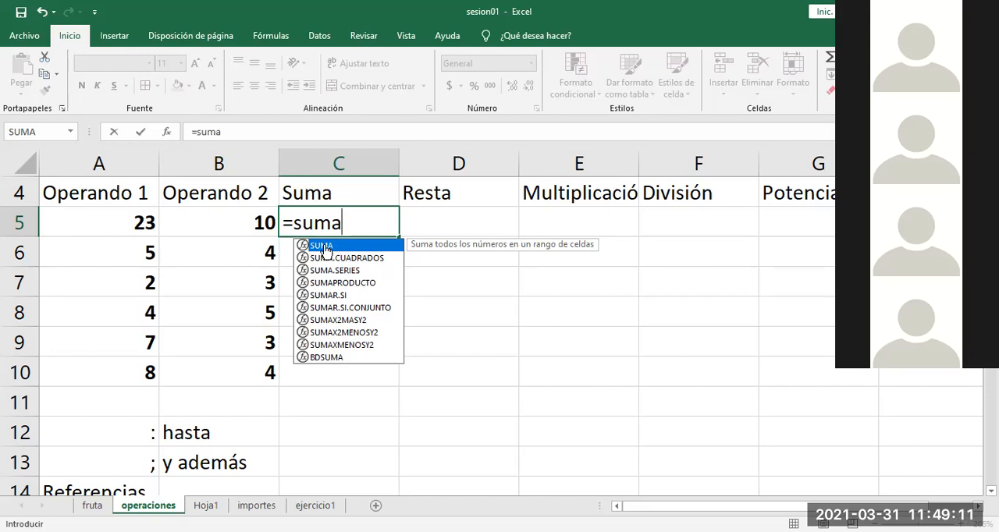
double_click(326, 248)
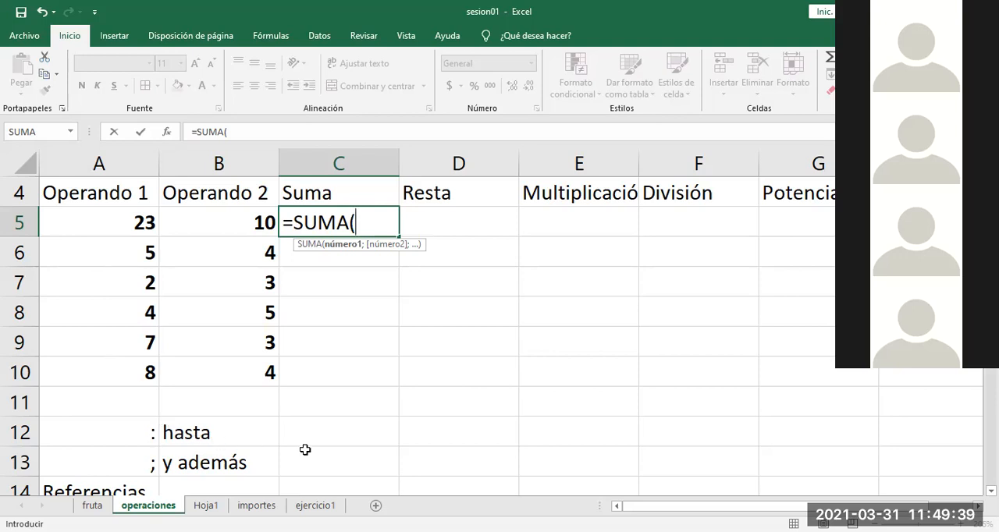
Step: Give the SUMA function in C5 the Operando 1 range as its argument, making it =SUMA(a5:a10)
text(a23)
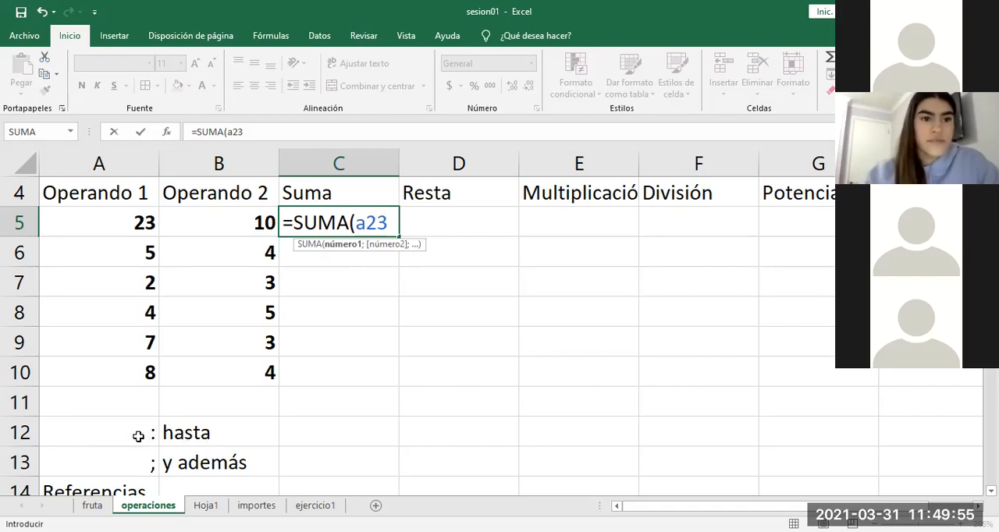
text(:)
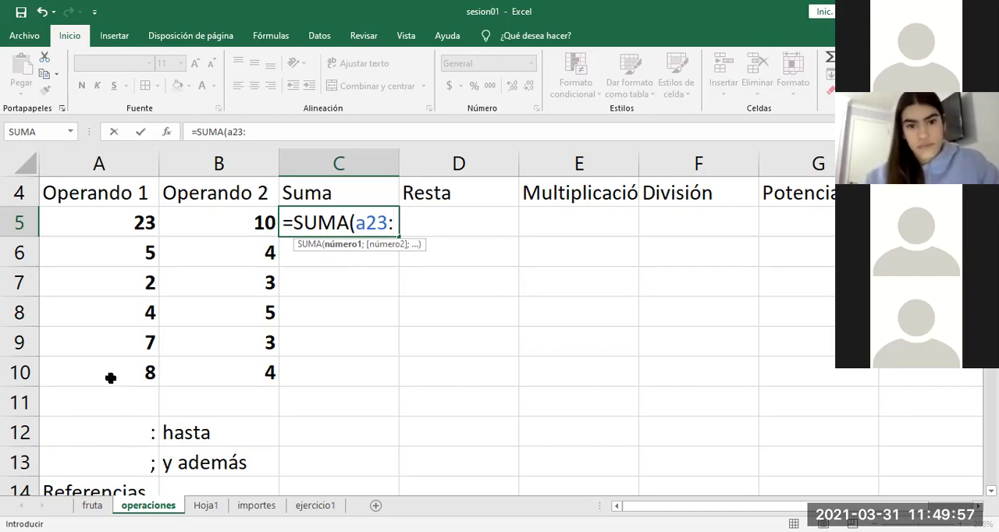
text(a10)
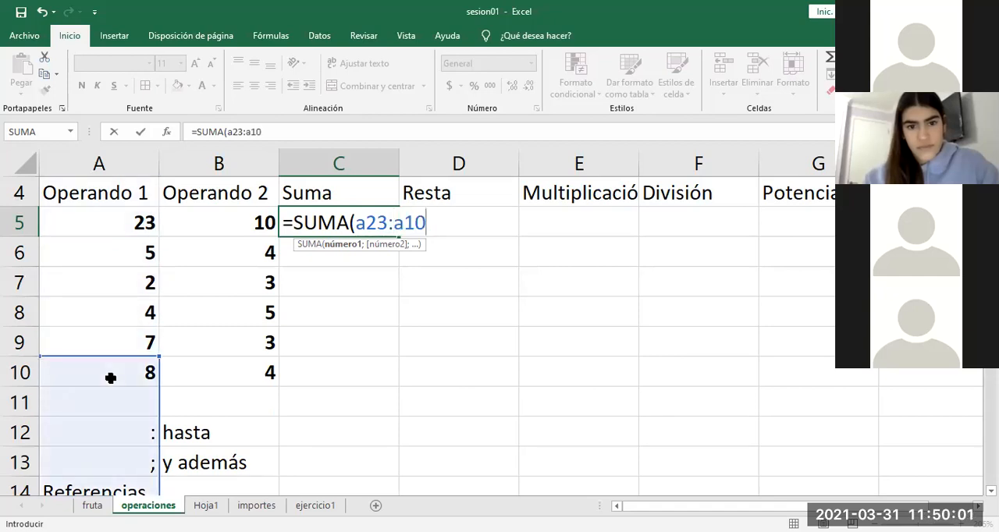
click(389, 222)
key(BackSpace)
key(BackSpace)
text(5)
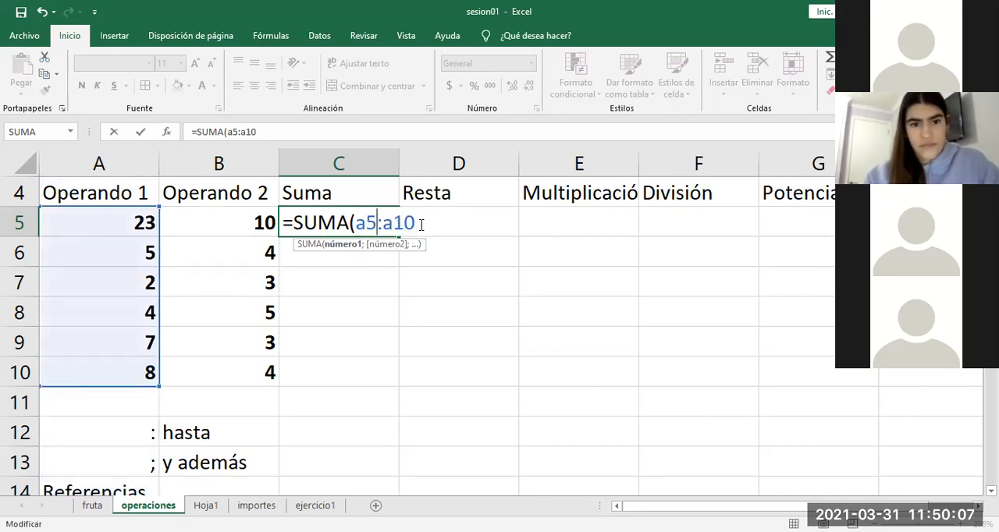
click(422, 224)
text())
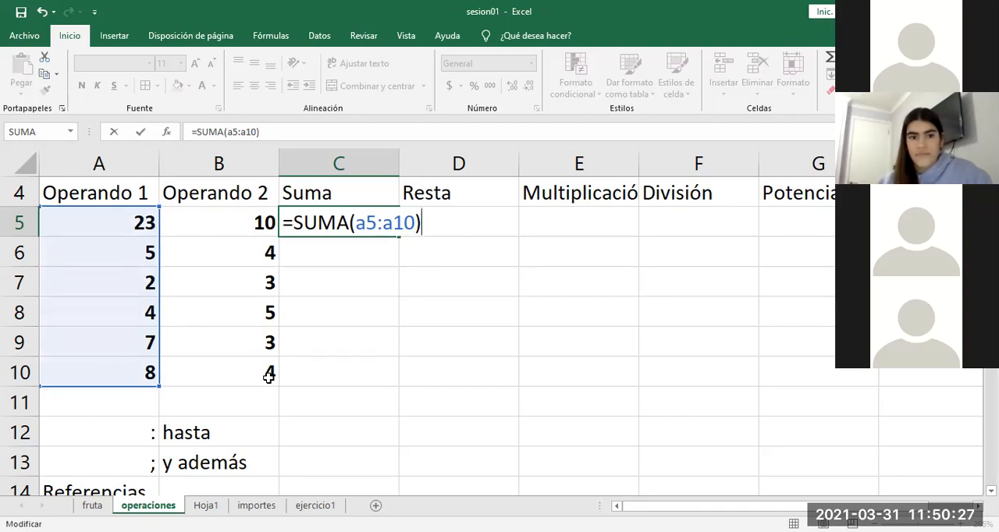
Step: Extend the range in C5 to cover the Operando 2 values too, making the formula =SUMA(a5:b10)
key(BackSpace)
key(BackSpace)
key(BackSpace)
key(BackSpace)
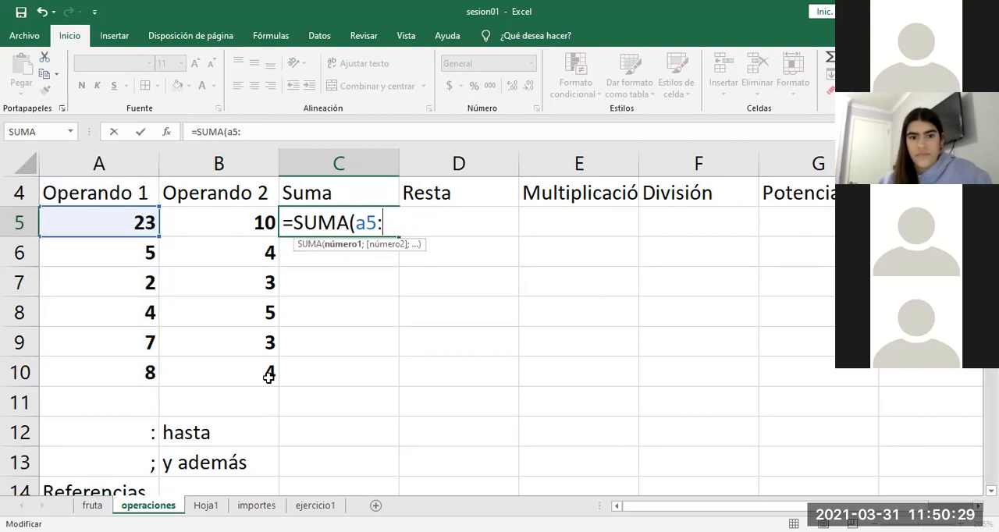
text(b10)
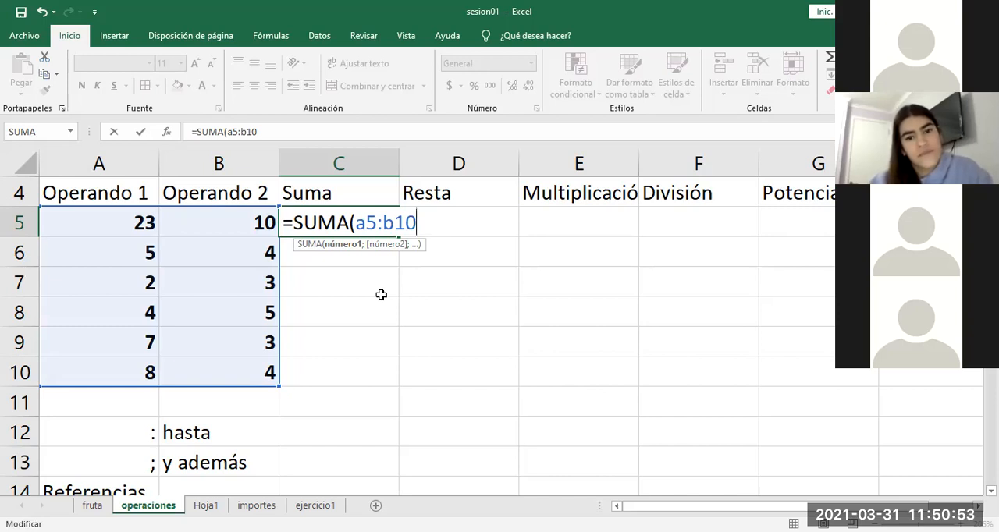
text())
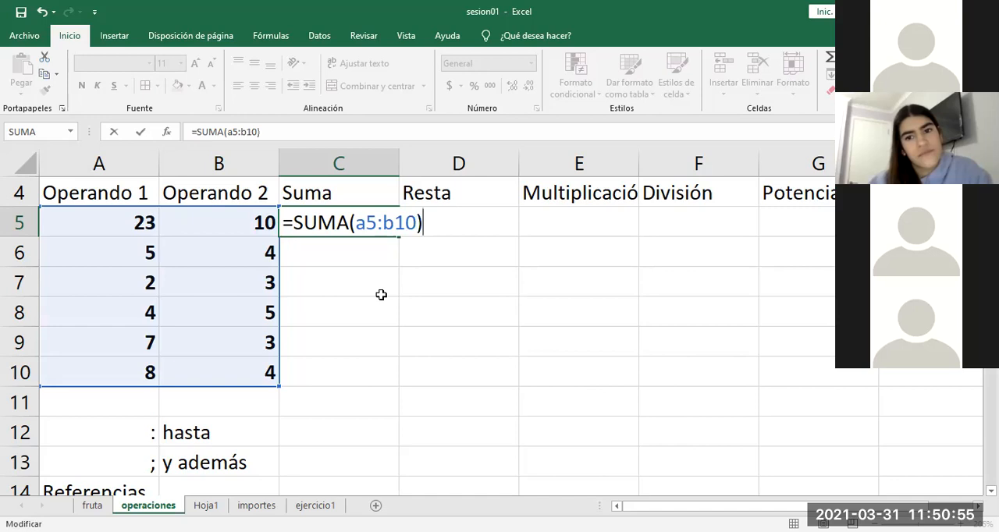
Step: Confirm the SUMA formula in C5 and enter 32 in E12 as an extra value outside the operand table
key(Return)
click(580, 439)
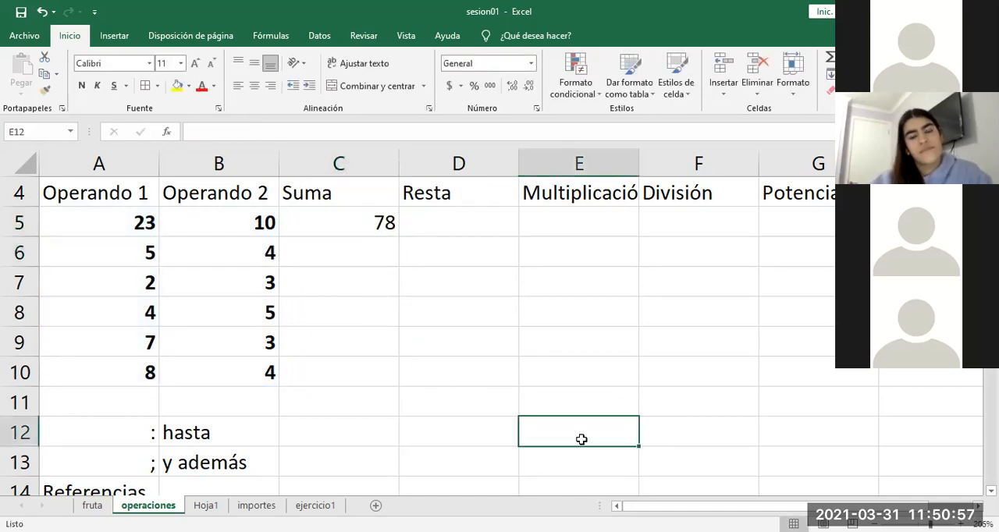
text(40)
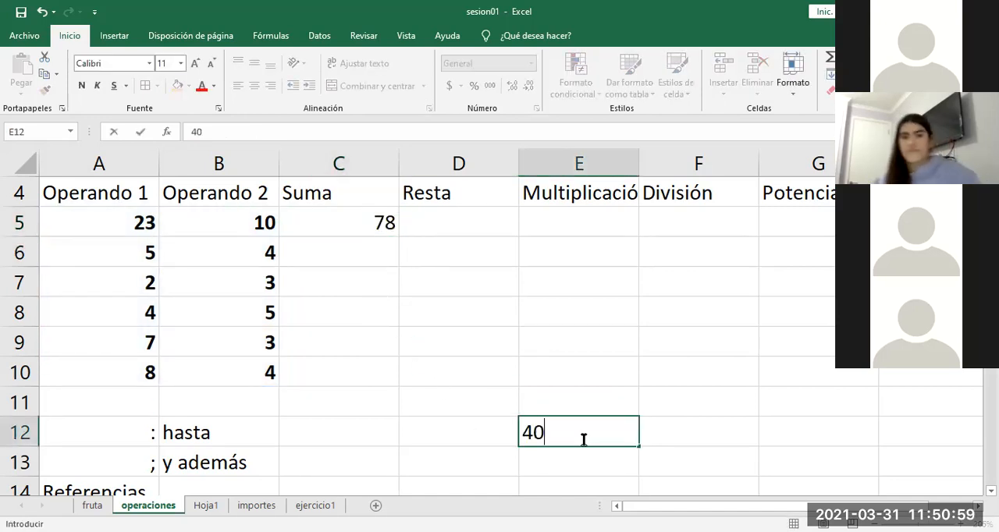
click(456, 420)
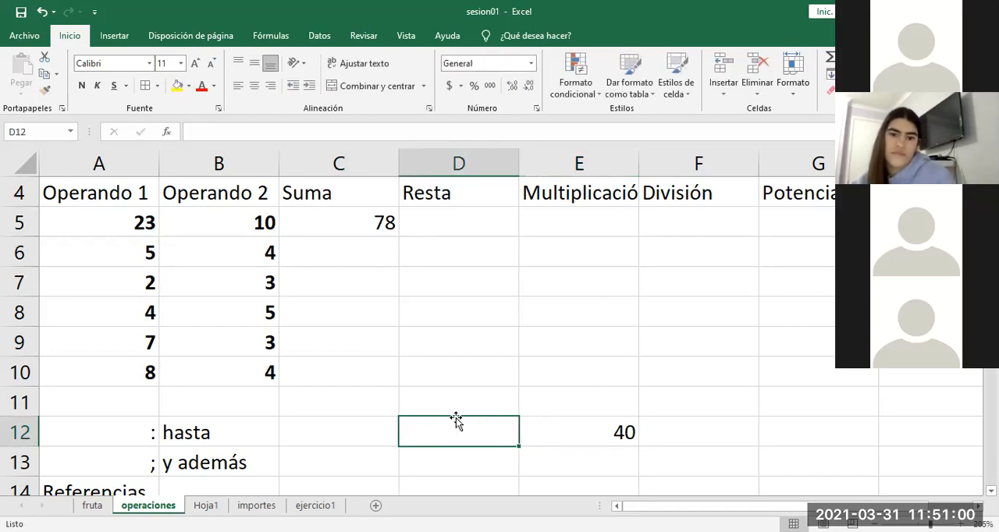
click(595, 438)
text(32)
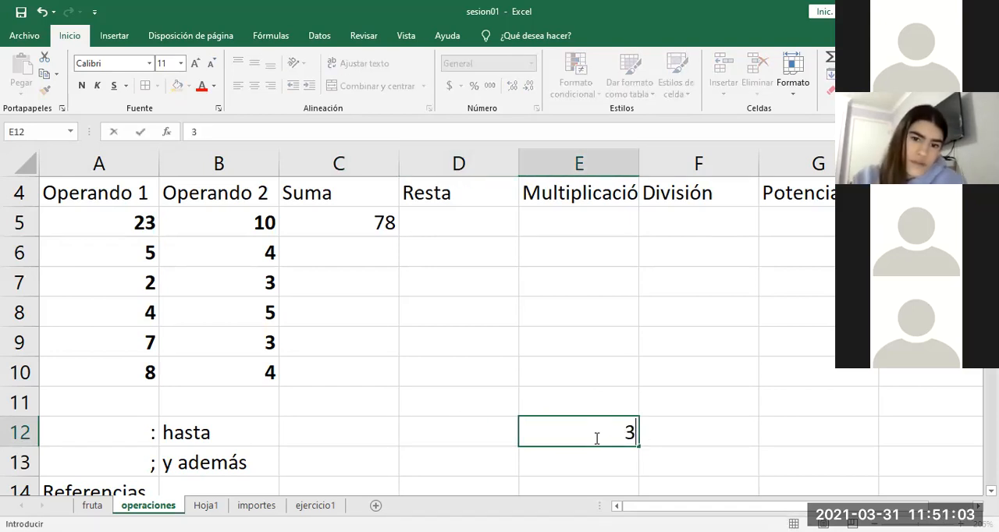
key(Return)
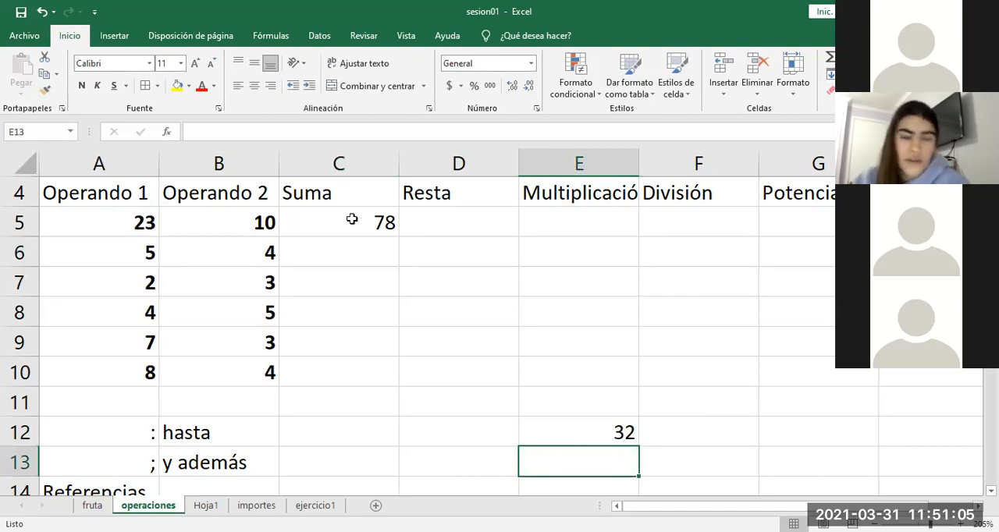
Step: Add cell E12 as a second argument of the SUMA function in C5, making it =SUMA(A5:B10;e12)
double_click(350, 223)
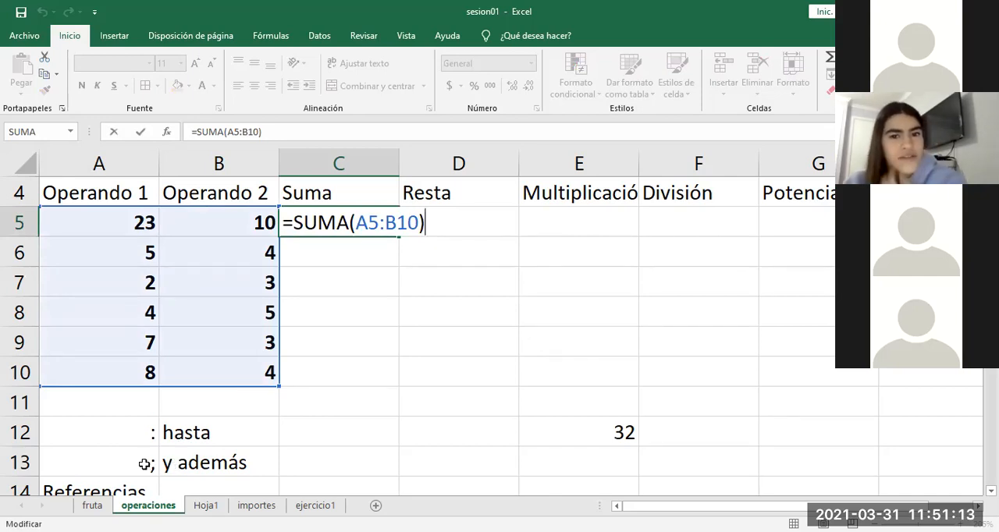
key(BackSpace)
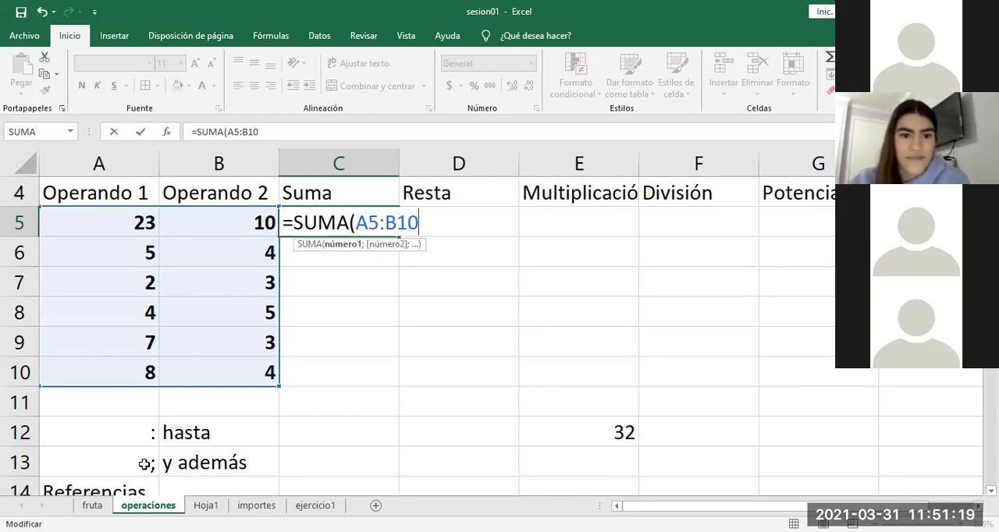
text(;)
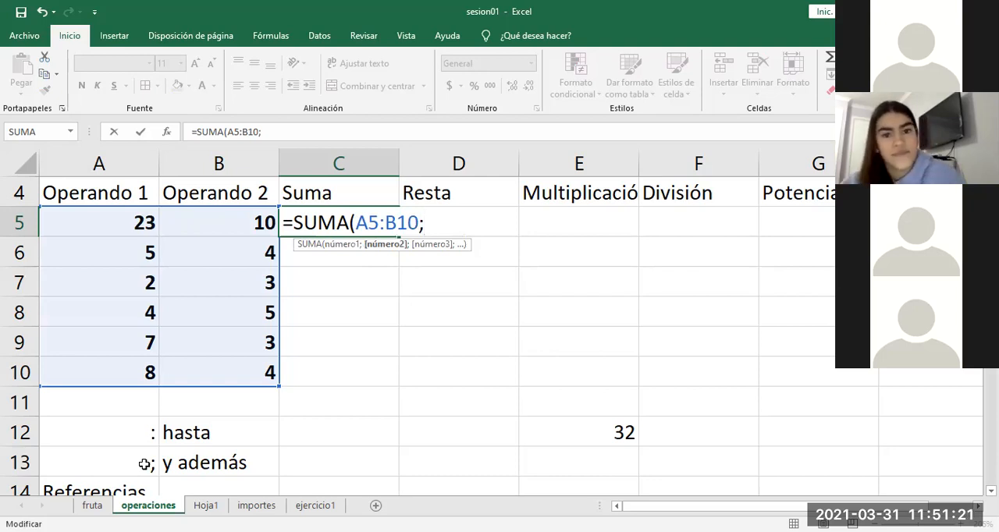
text(e12)
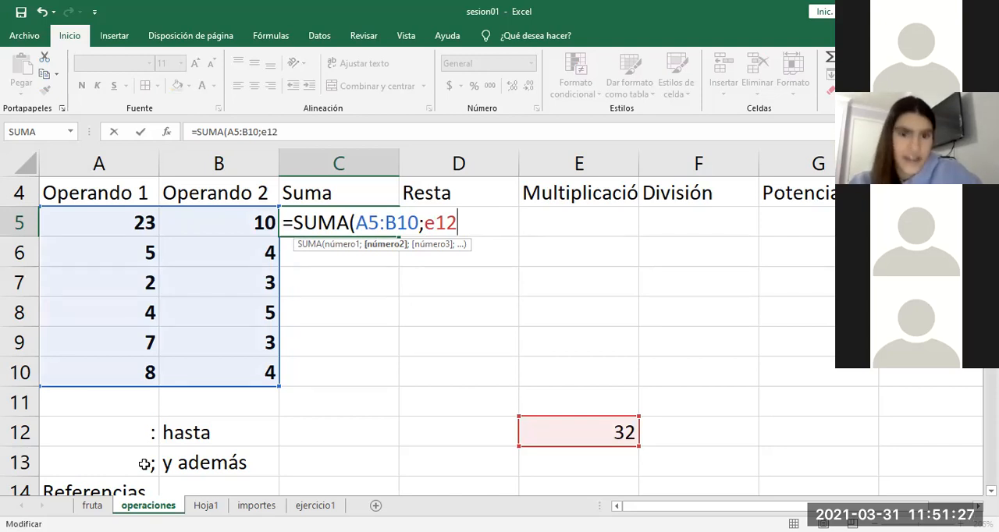
text())
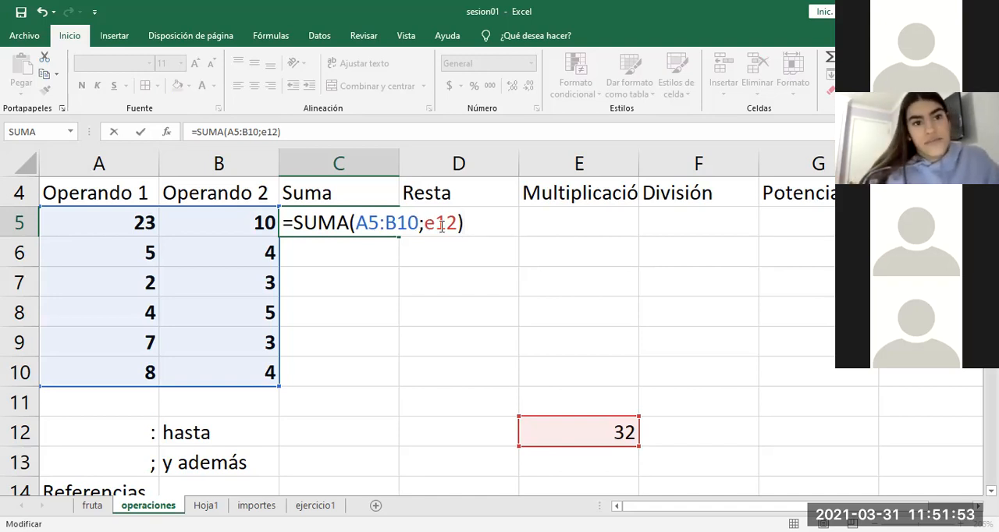
key(Return)
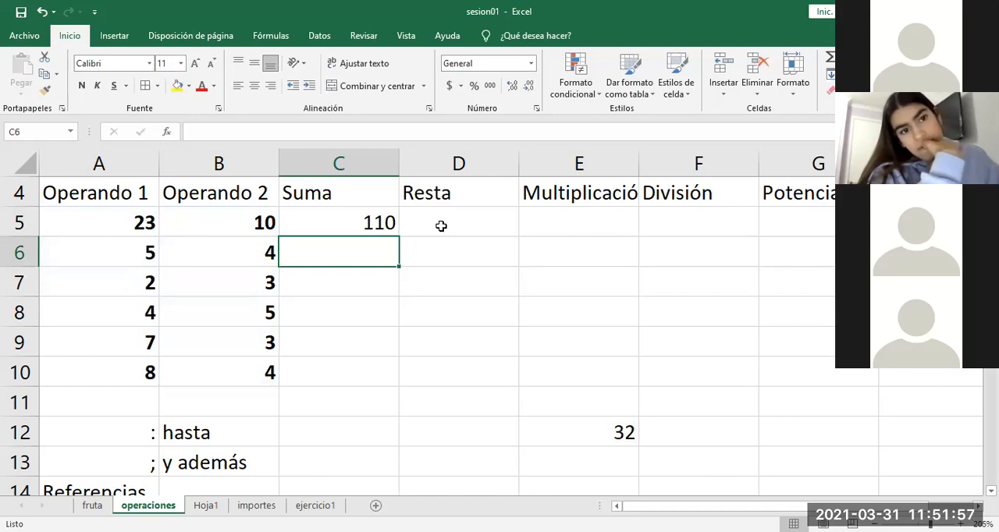
Step: Replace the second SUMA argument in C5 with the range E12:F13, making the formula =SUMA(A5:B10;E12:F13)
double_click(380, 224)
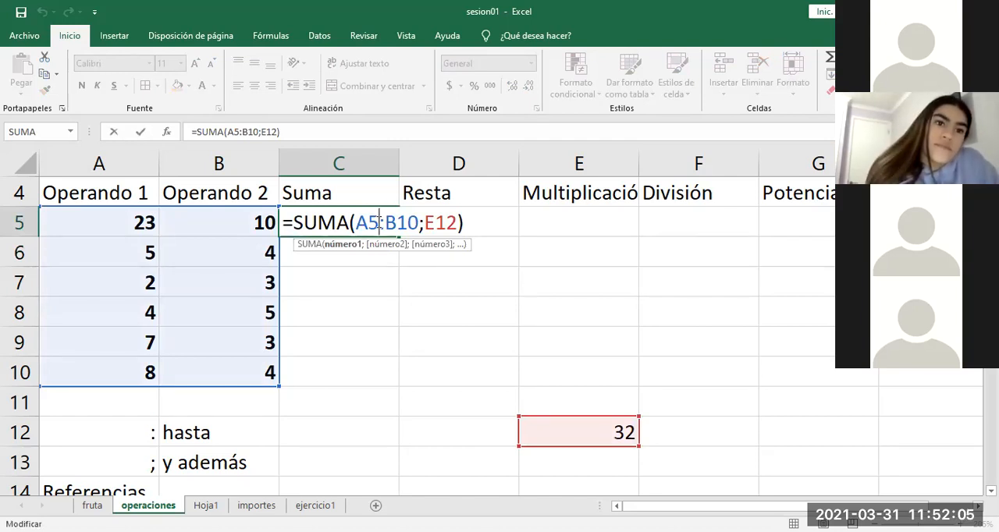
click(486, 223)
key(BackSpace)
key(BackSpace)
key(BackSpace)
key(BackSpace)
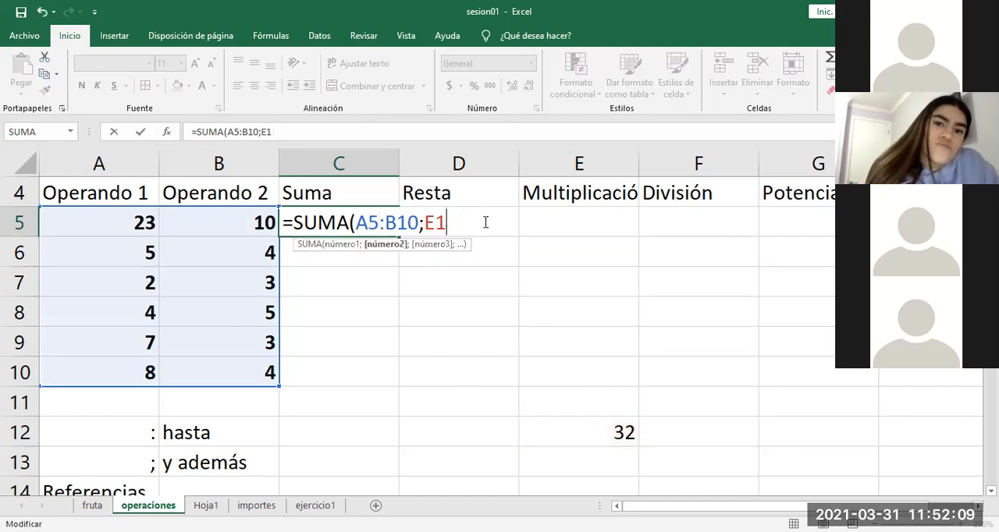
drag(595, 429, 669, 462)
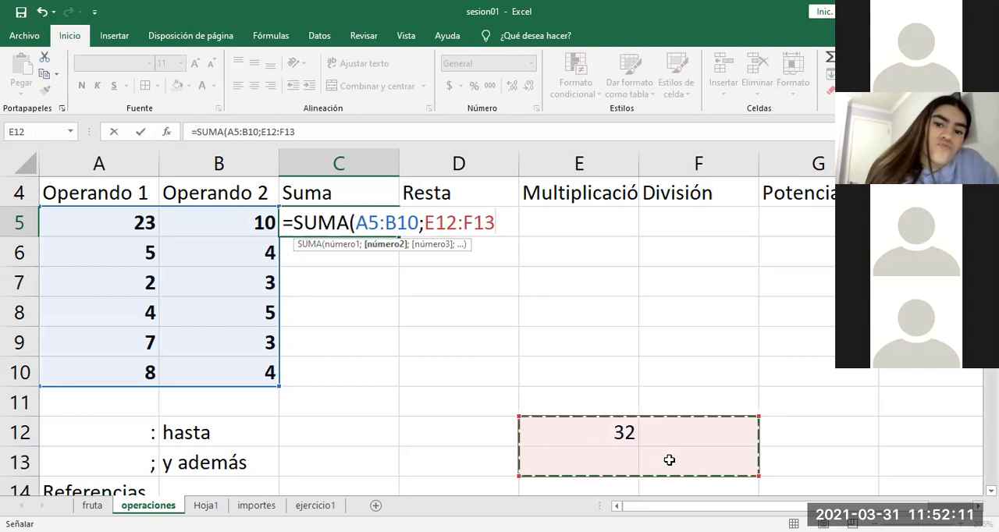
text())
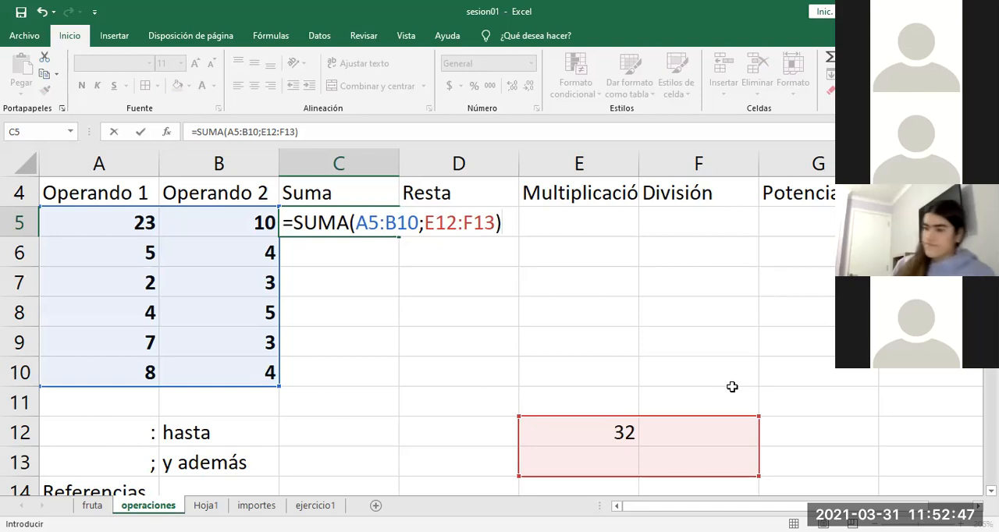
key(Return)
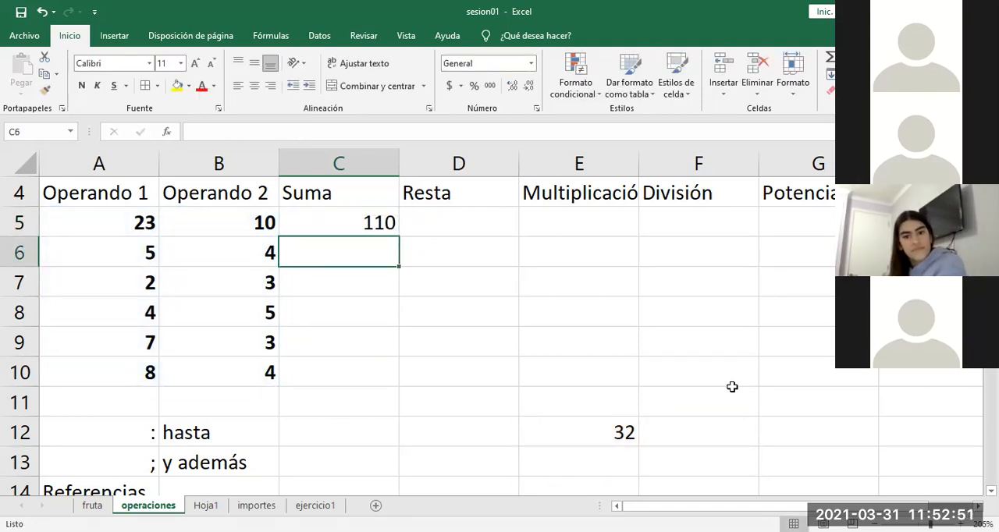
Step: Examine the two range arguments of the SUMA formula in C5
click(364, 224)
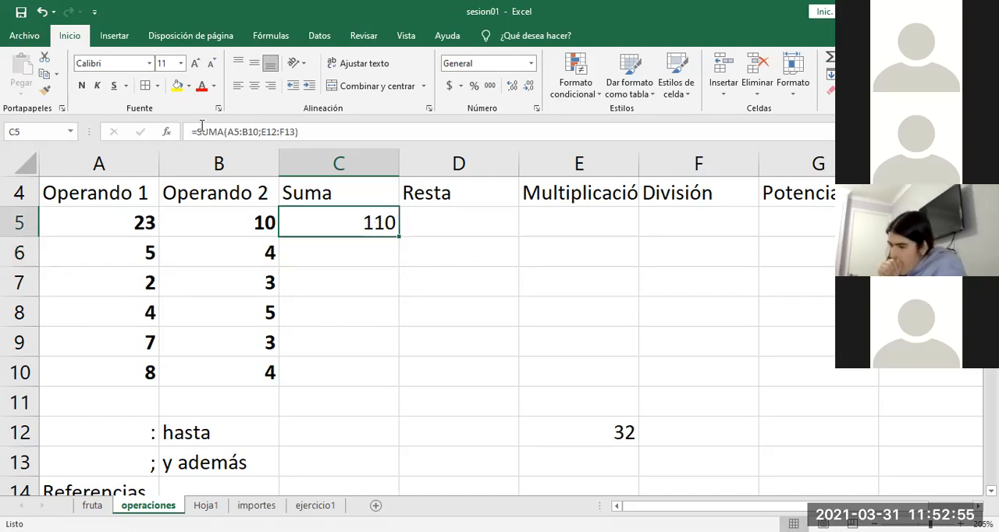
double_click(334, 224)
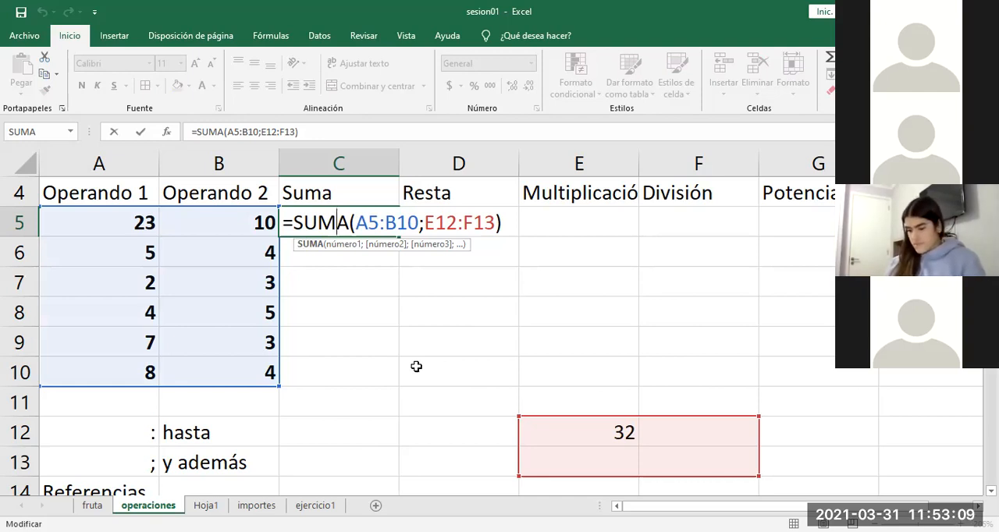
key(ctrl+Return)
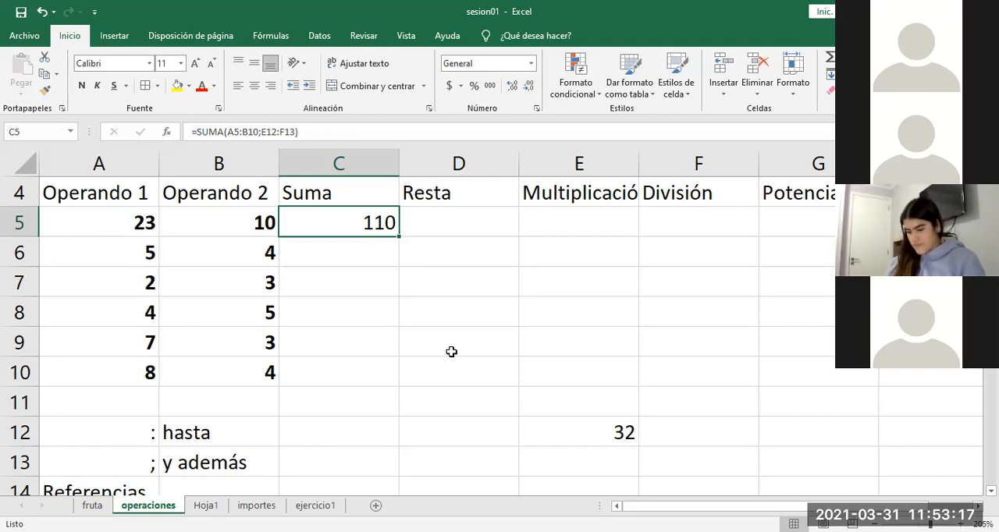
Step: Retype "suma" after the equals sign in C5 to list the matching functions, and cancel the edit
double_click(366, 224)
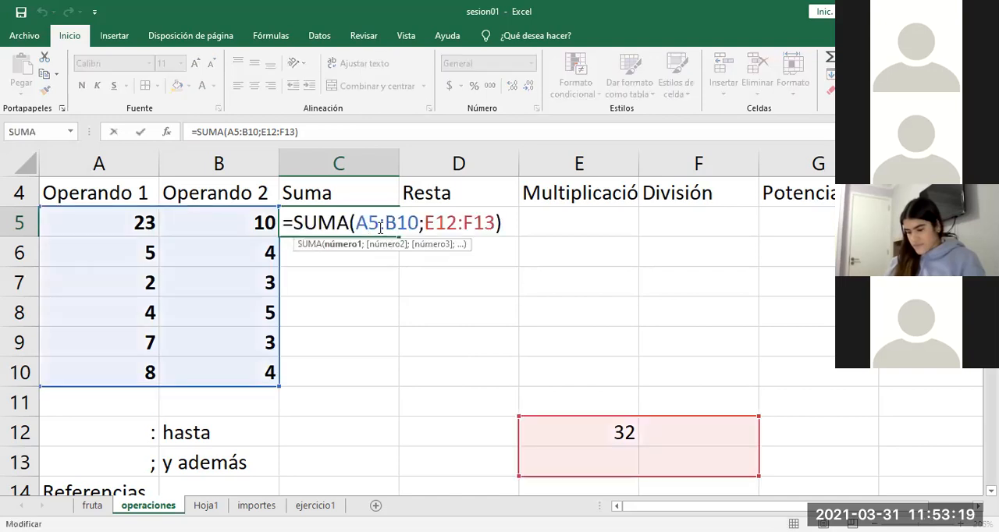
drag(504, 223, 297, 222)
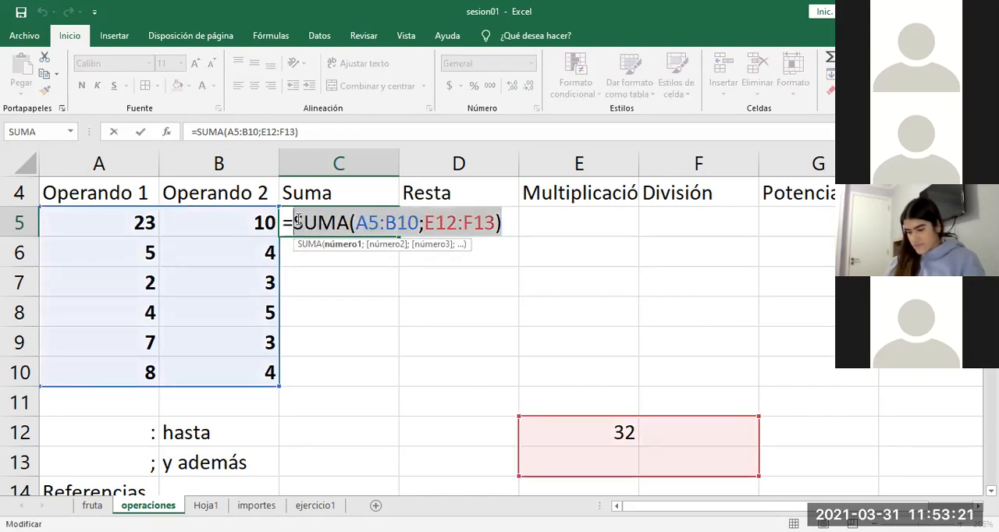
key(BackSpace)
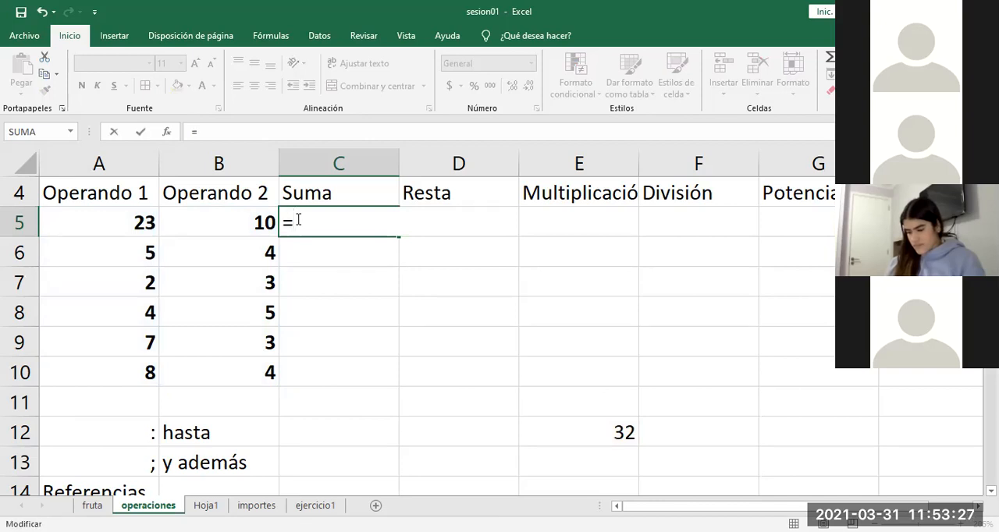
text(s)
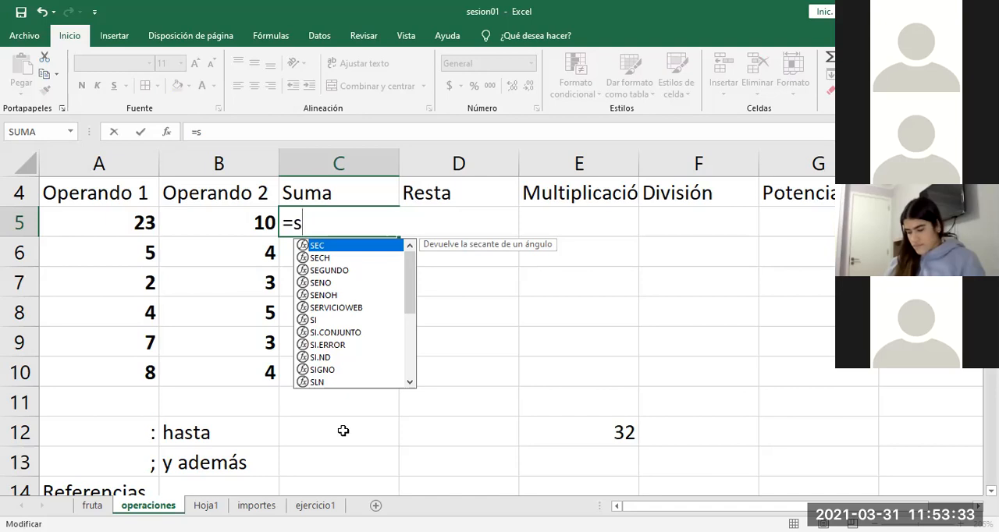
text(uma)
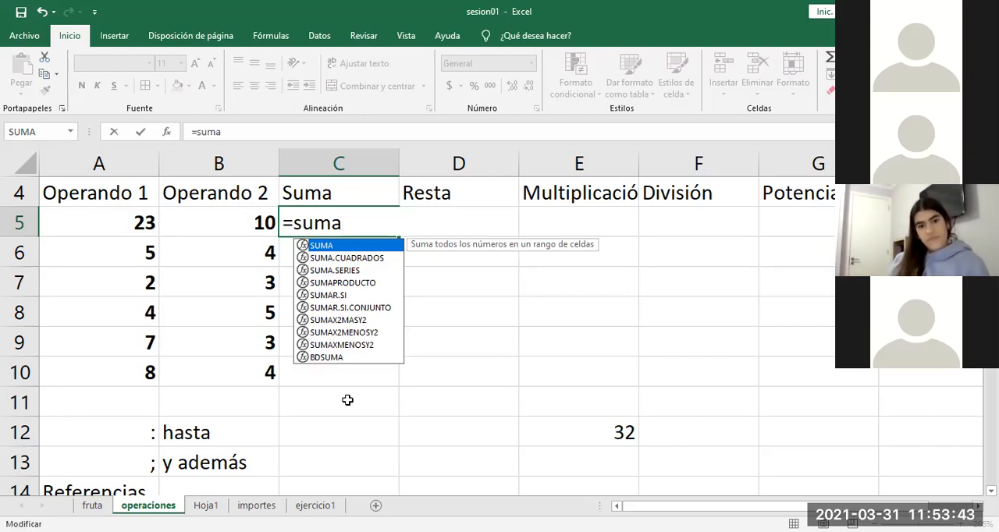
key(BackSpace)
key(BackSpace)
key(BackSpace)
key(BackSpace)
key(Escape)
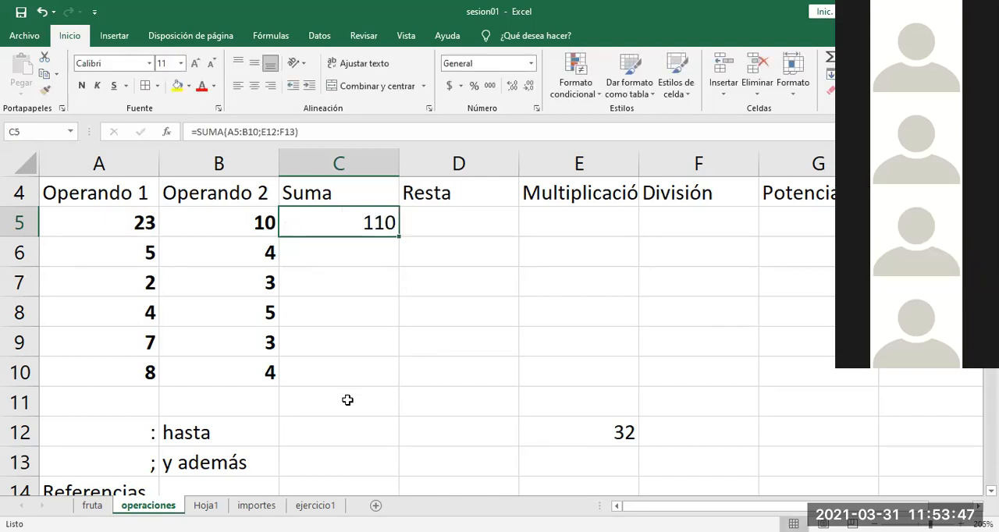
Step: Remove and re-enter the closing parenthesis of the SUMA formula in C5
double_click(358, 222)
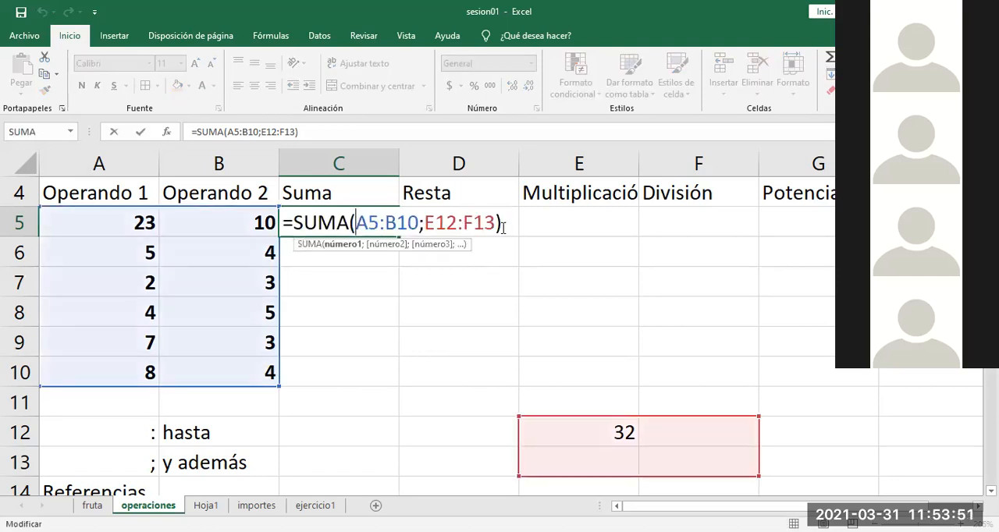
click(503, 226)
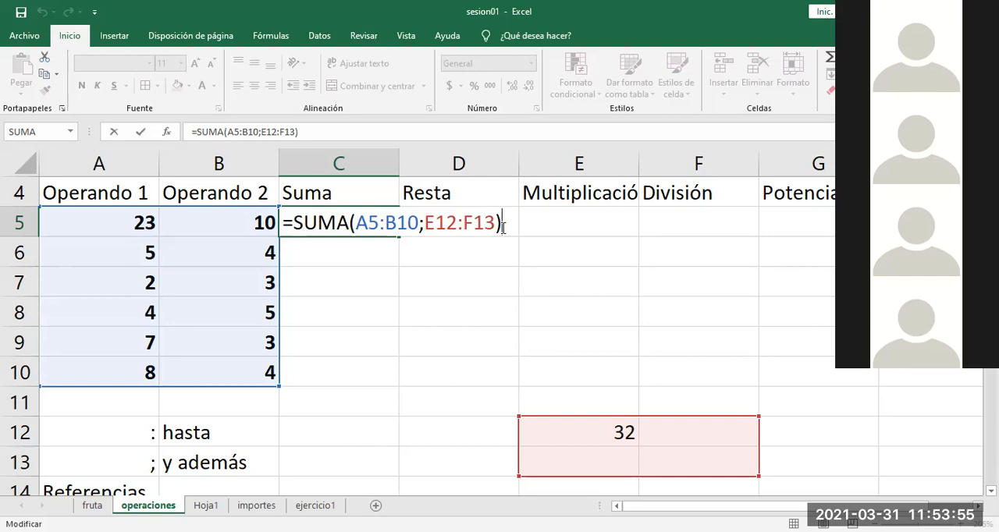
key(BackSpace)
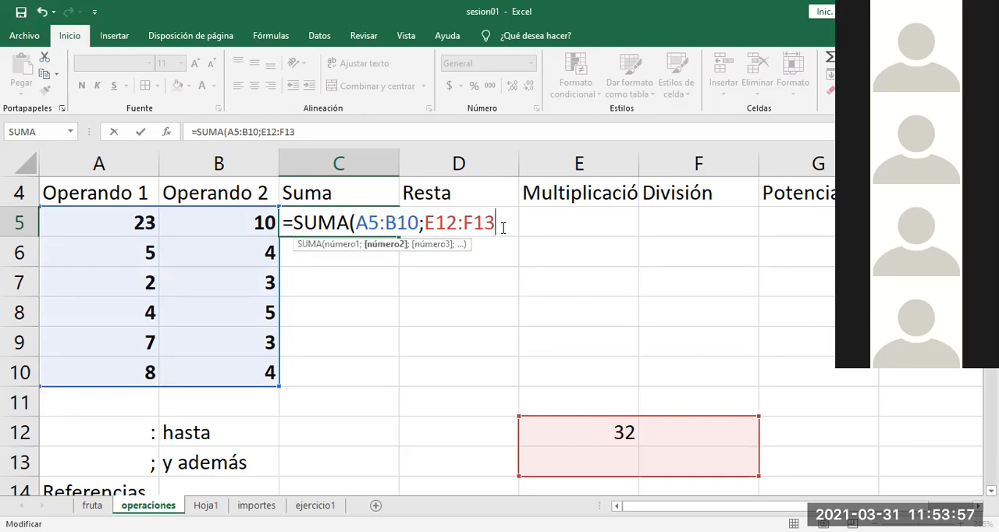
text())
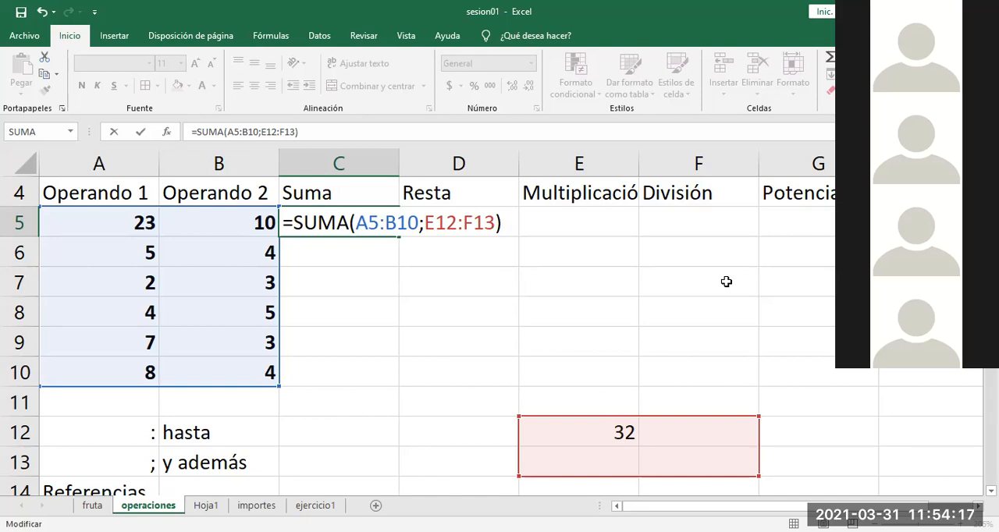
key(ctrl+Return)
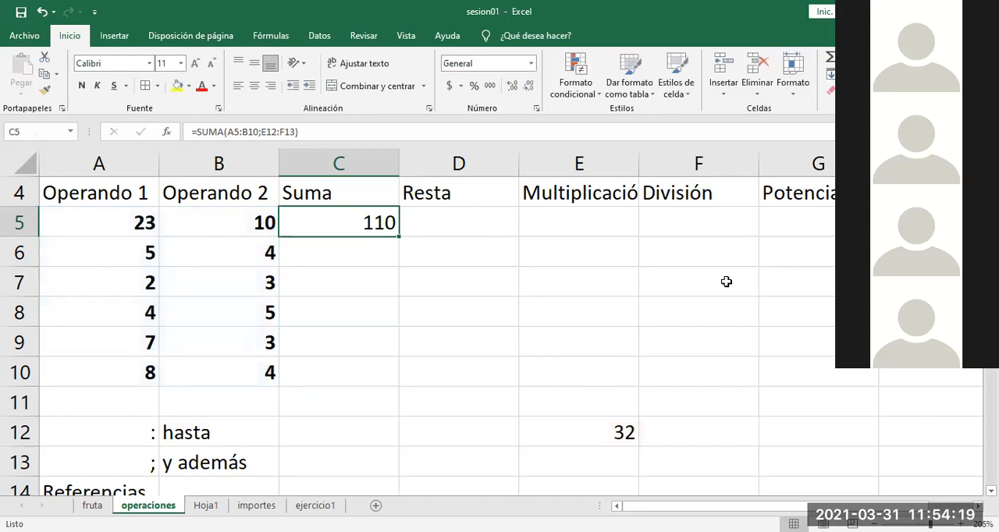
Step: Clear E12 and remove the second range from the formula in C5, reducing it to =SUMA(A5:B10)
click(607, 421)
key(Delete)
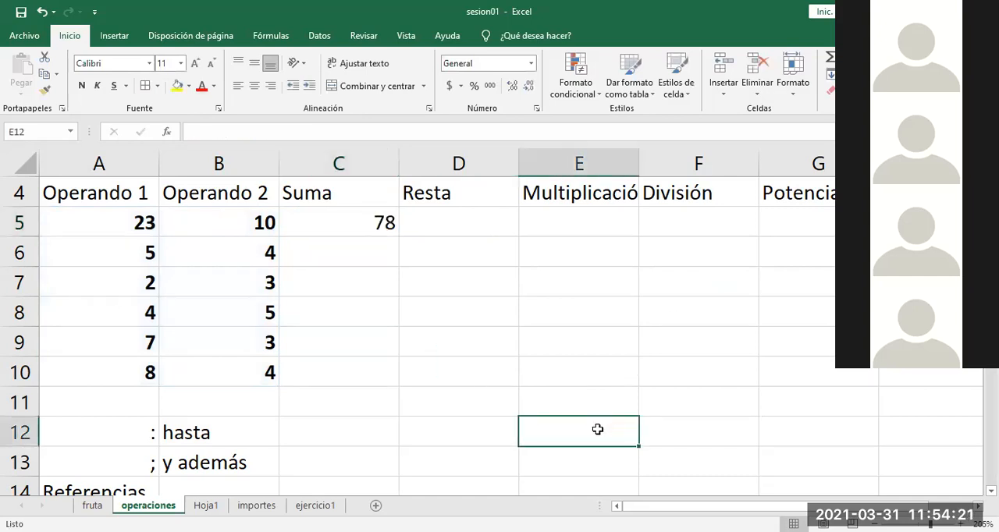
click(381, 257)
double_click(374, 226)
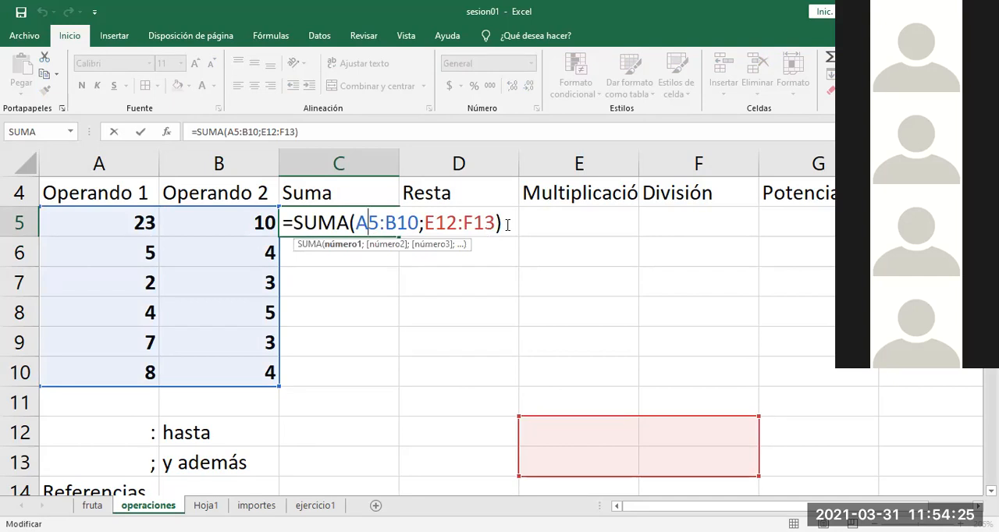
drag(508, 225, 419, 224)
key(BackSpace)
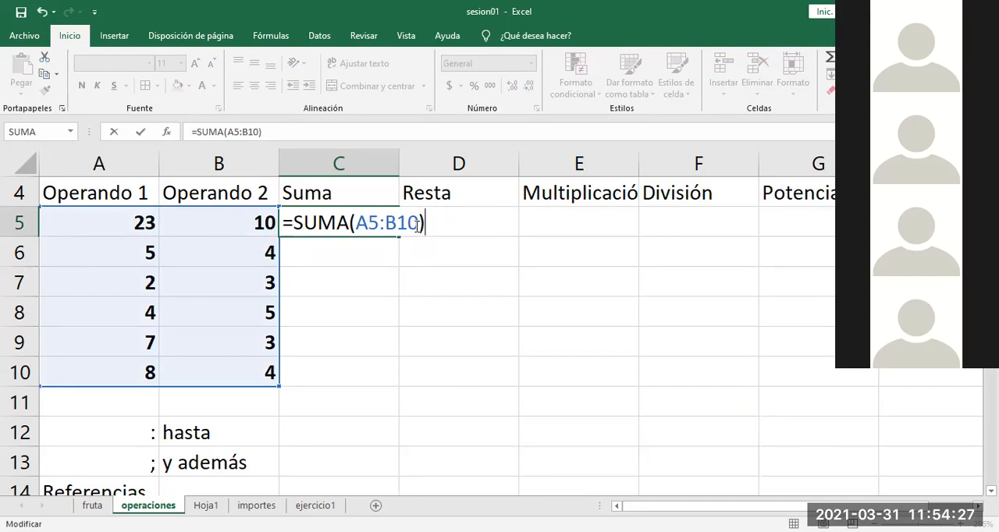
key(Return)
Step: Check which cells the SUMA formula in C5 covers, leaving the formula as it is
click(385, 225)
double_click(375, 225)
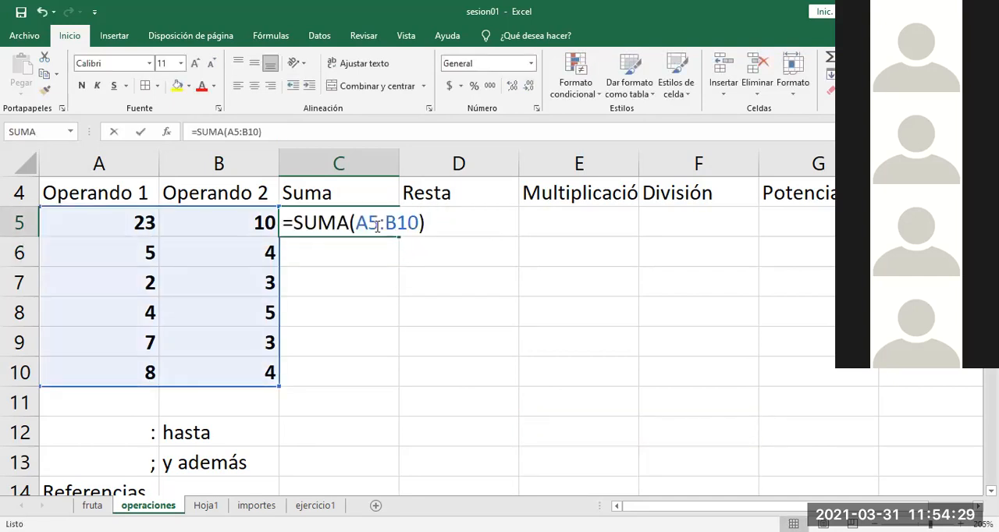
key(Escape)
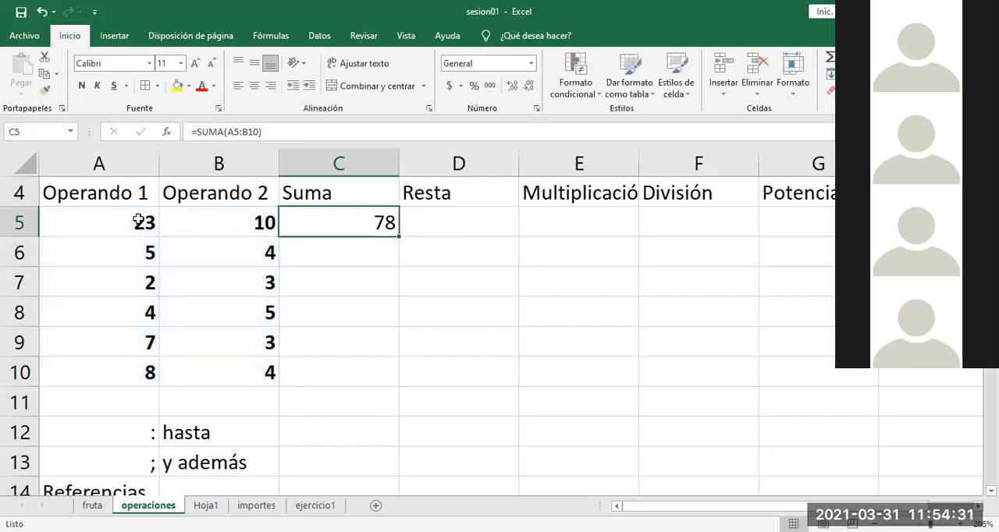
Step: Select the range A5:B10 and exclude cells A7 and B8 from the selection
drag(124, 218, 238, 377)
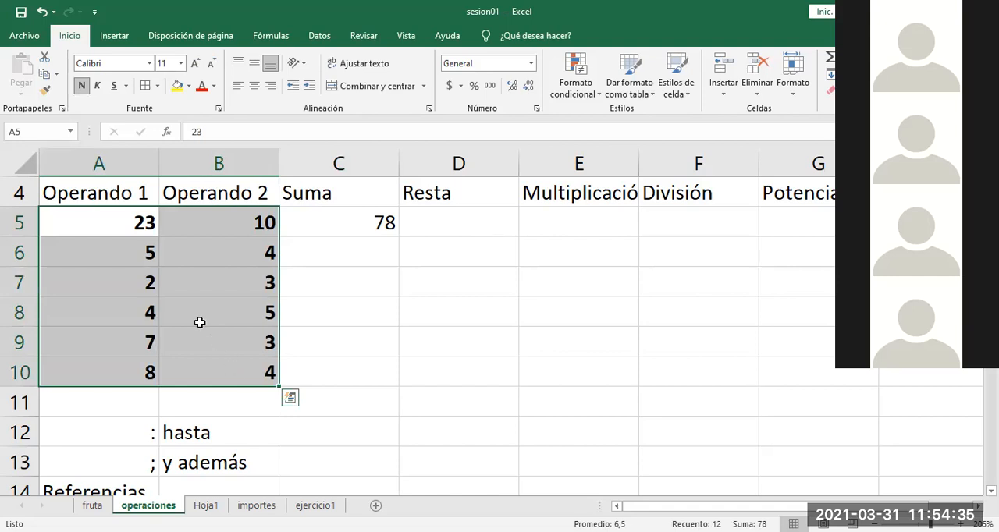
ctrl+click(148, 283)
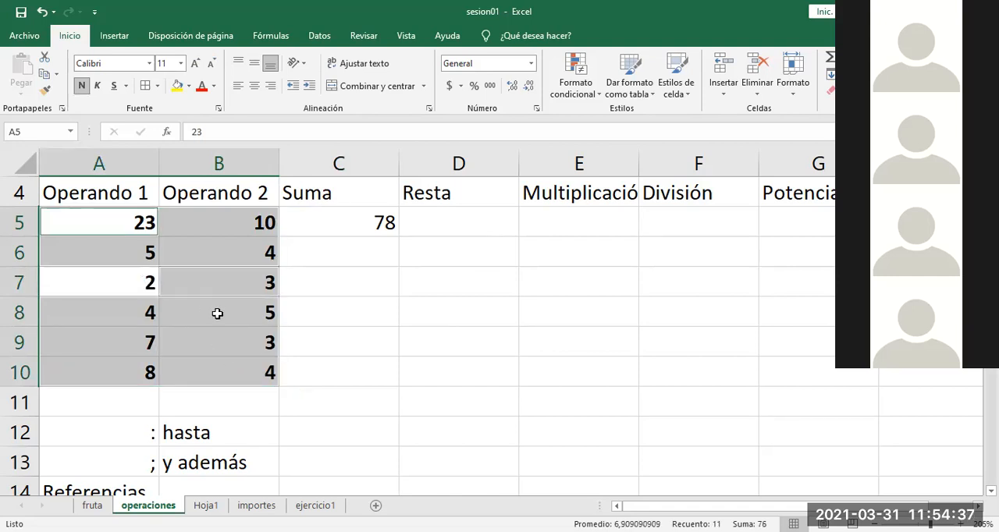
ctrl+click(216, 313)
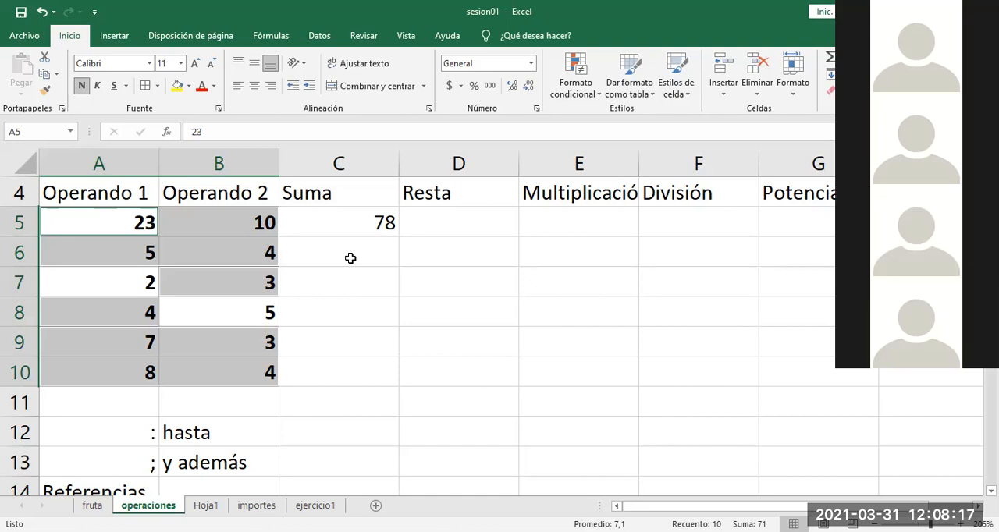
click(368, 233)
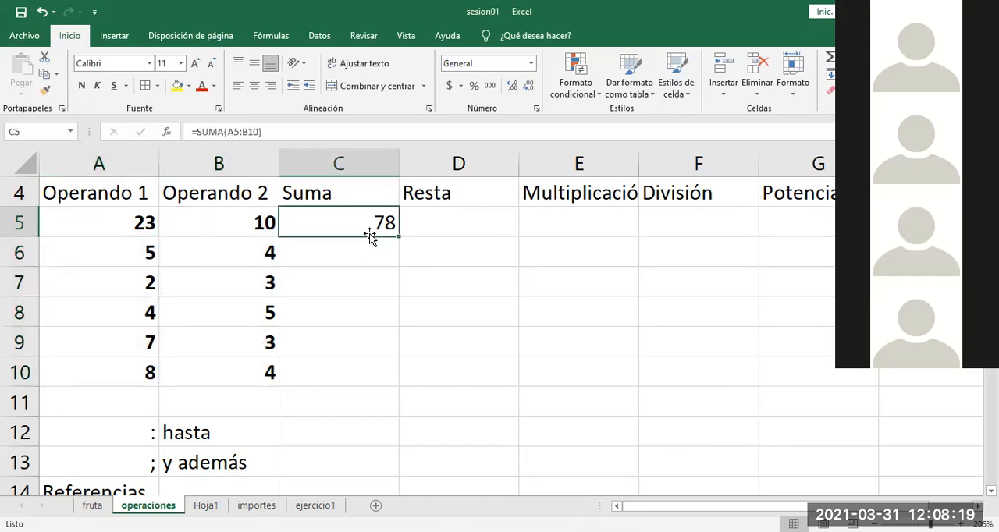
double_click(382, 222)
drag(419, 222, 363, 219)
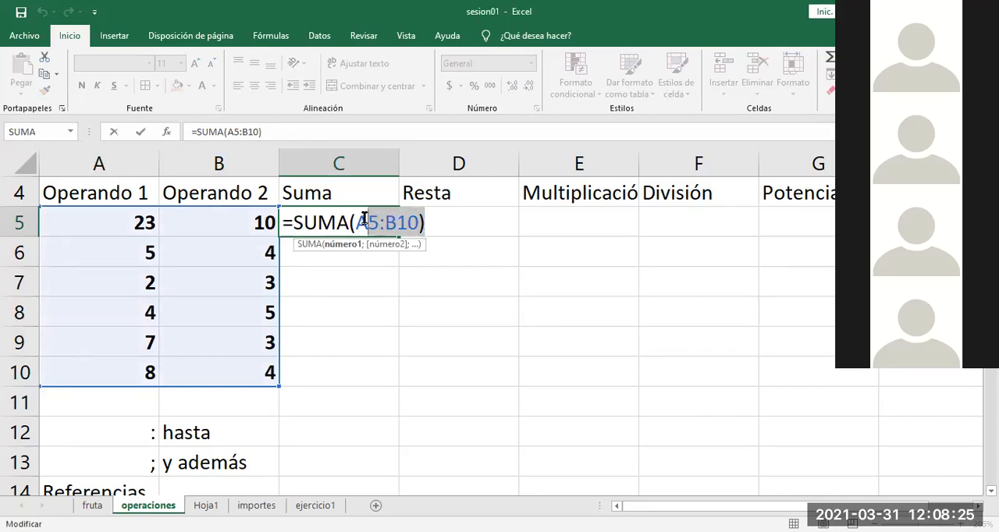
click(453, 232)
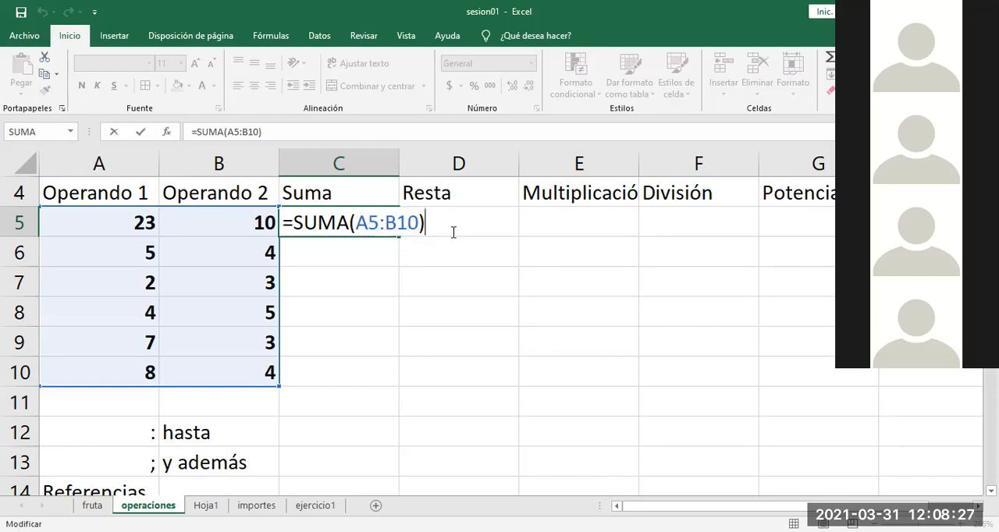
text(()
drag(436, 224, 357, 224)
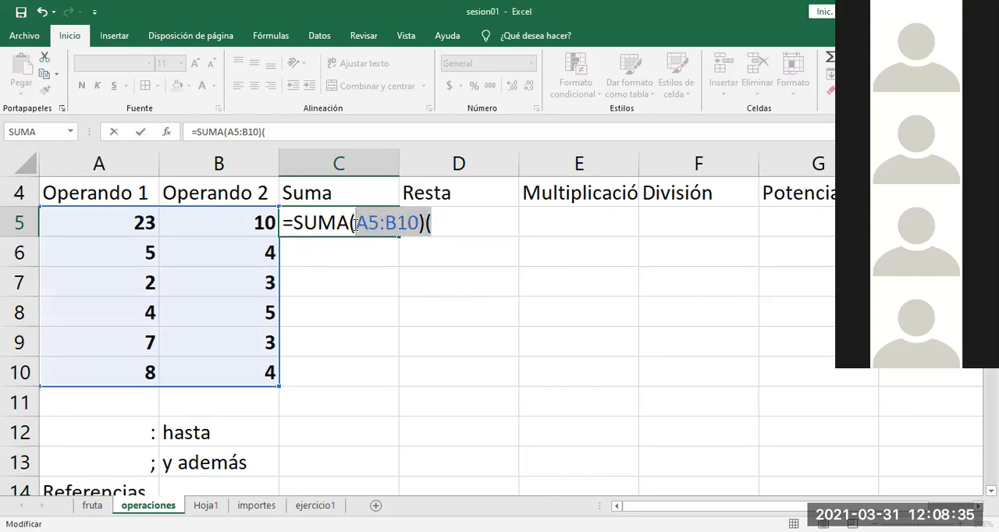
key(BackSpace)
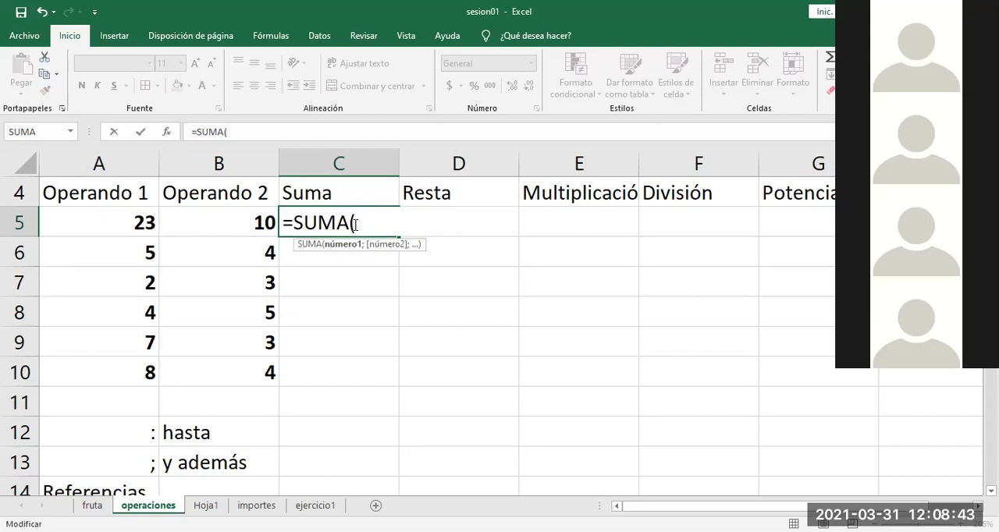
key(Escape)
Step: Highlight cells A7 and B8 with a yellow fill
click(139, 283)
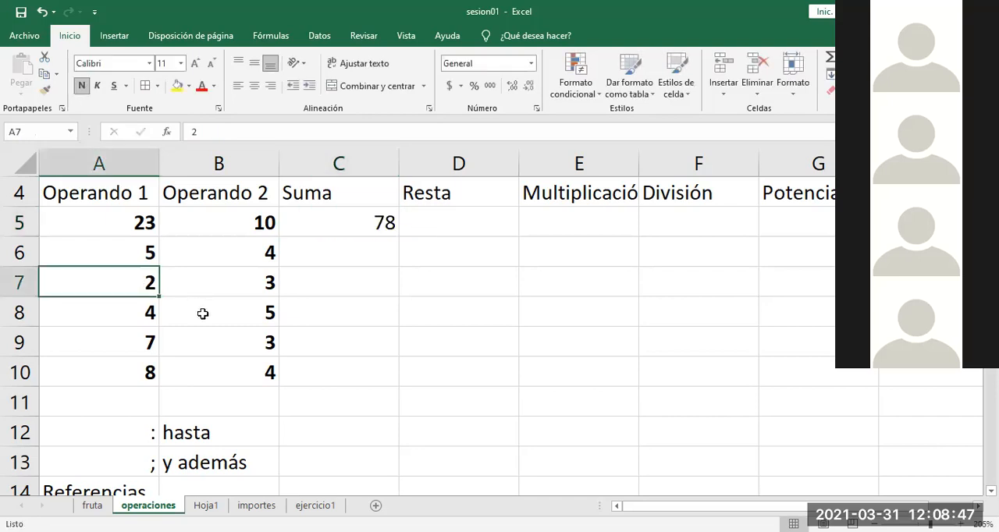
ctrl+click(203, 314)
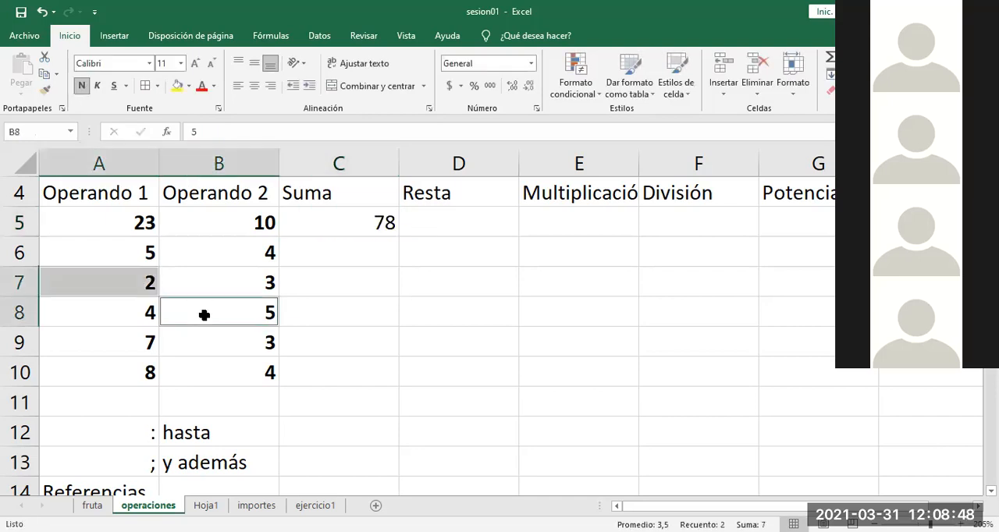
click(177, 85)
click(370, 340)
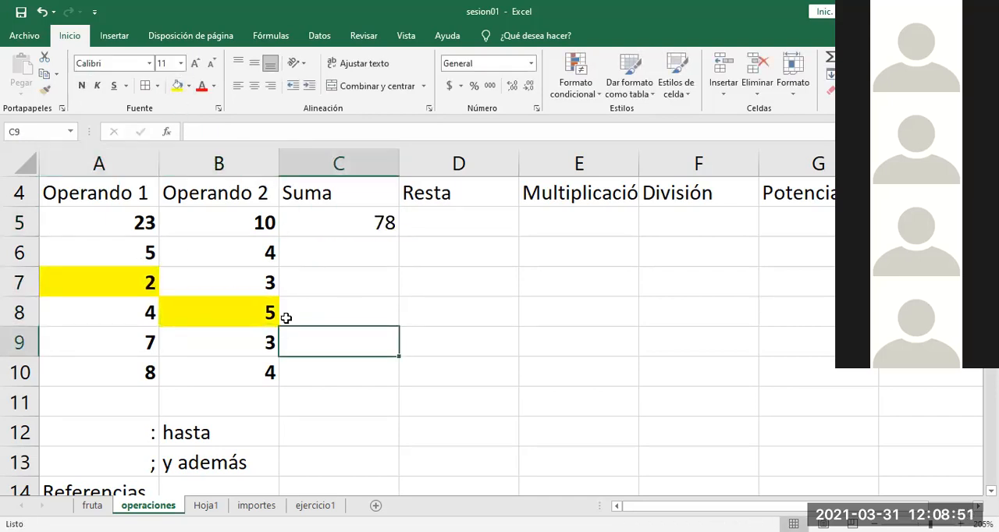
Step: Review the SUMA formula in C5 against the highlighted cells, leaving the formula as it is
click(355, 219)
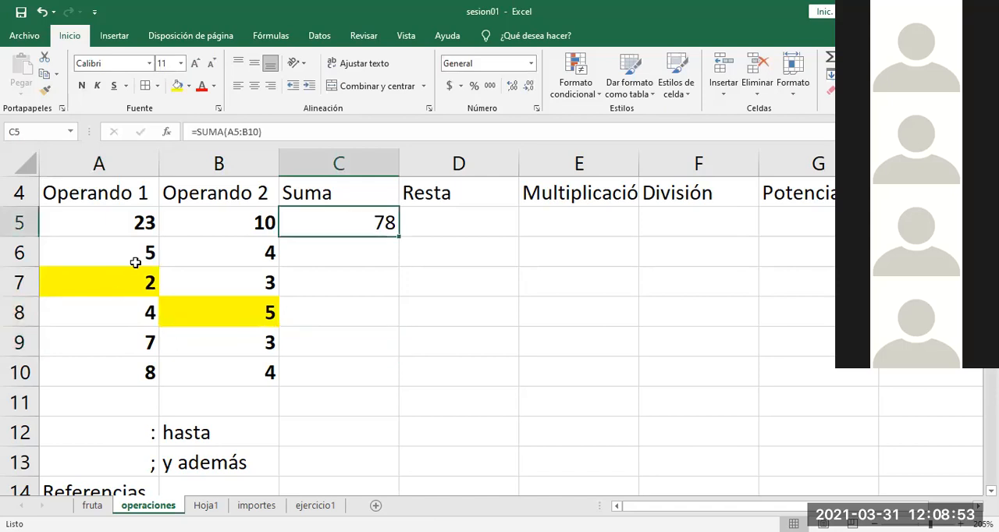
double_click(361, 212)
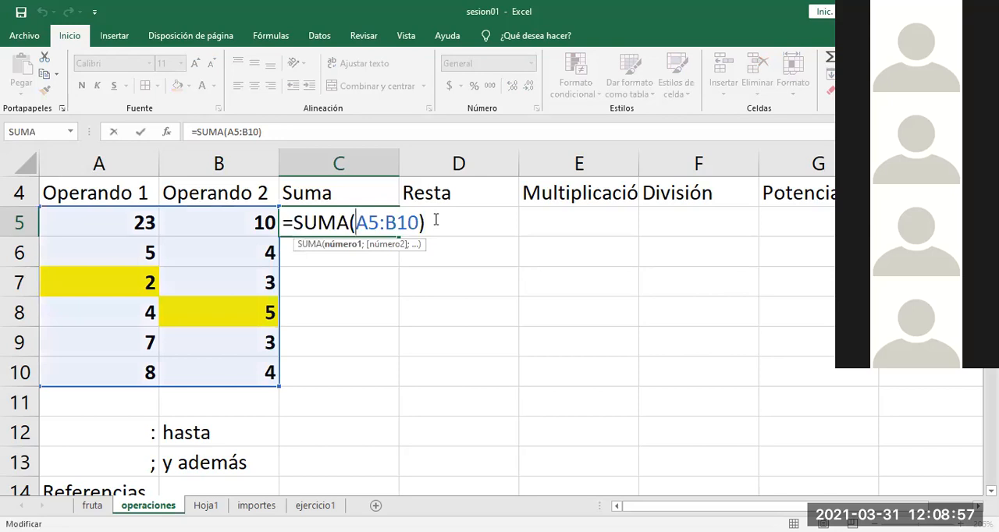
drag(438, 222, 299, 218)
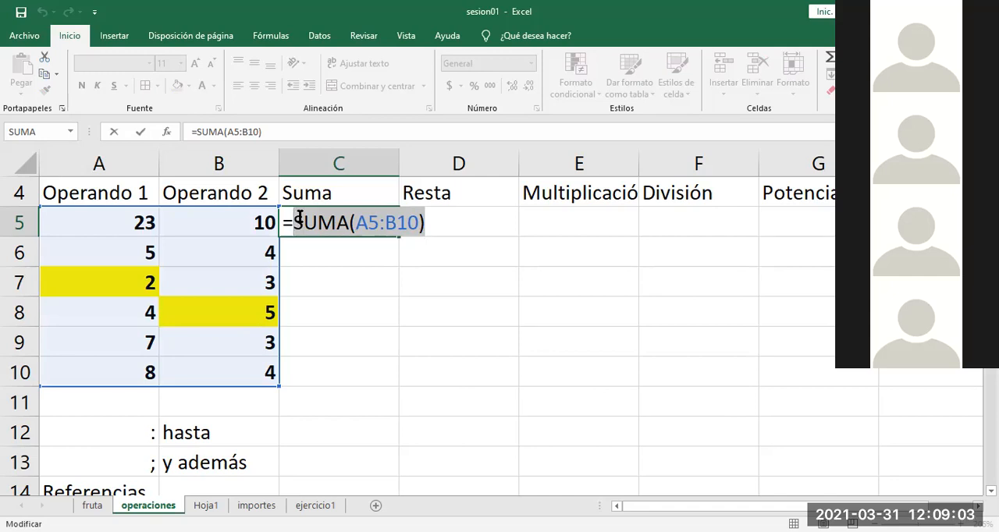
key(Escape)
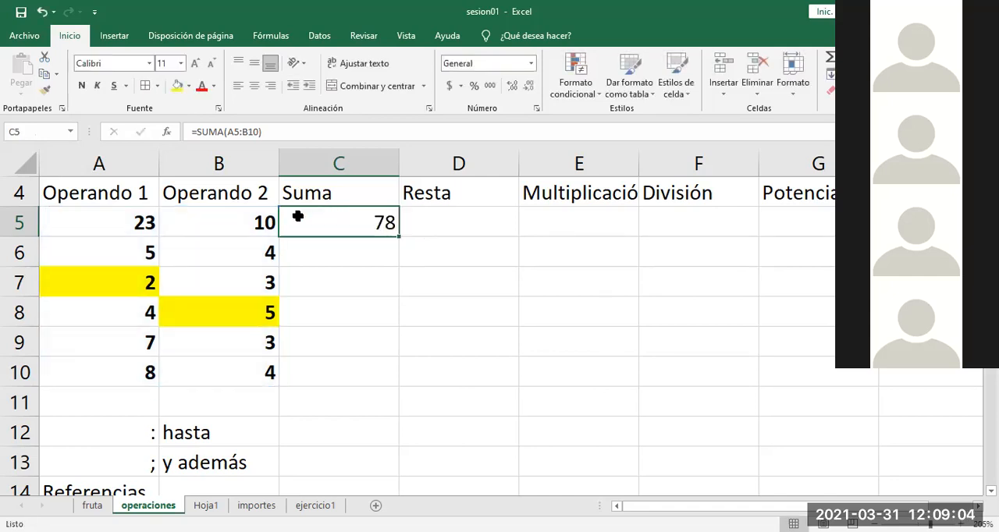
Step: Subtract the two highlighted cells from the total in C5, making the formula =SUMA(A5:B10)-A7-B8
double_click(380, 224)
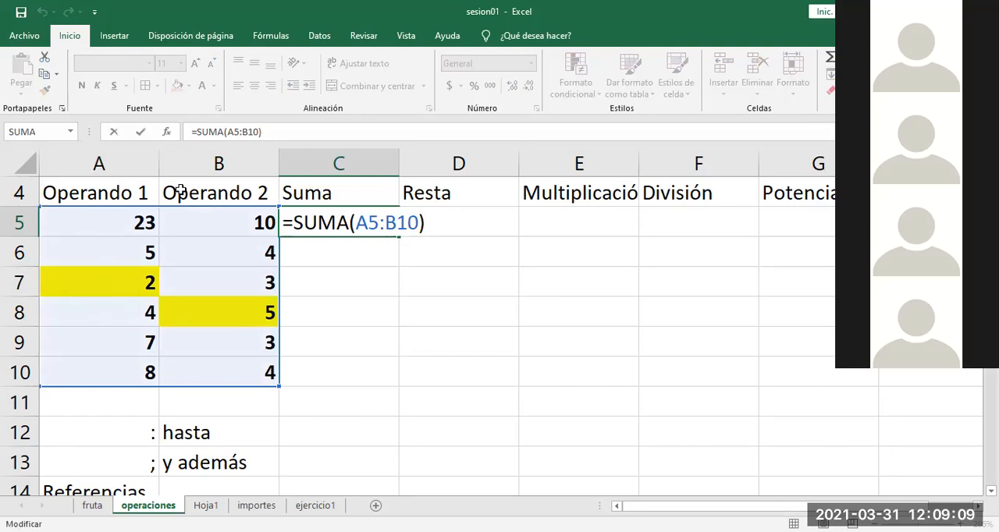
text(-)
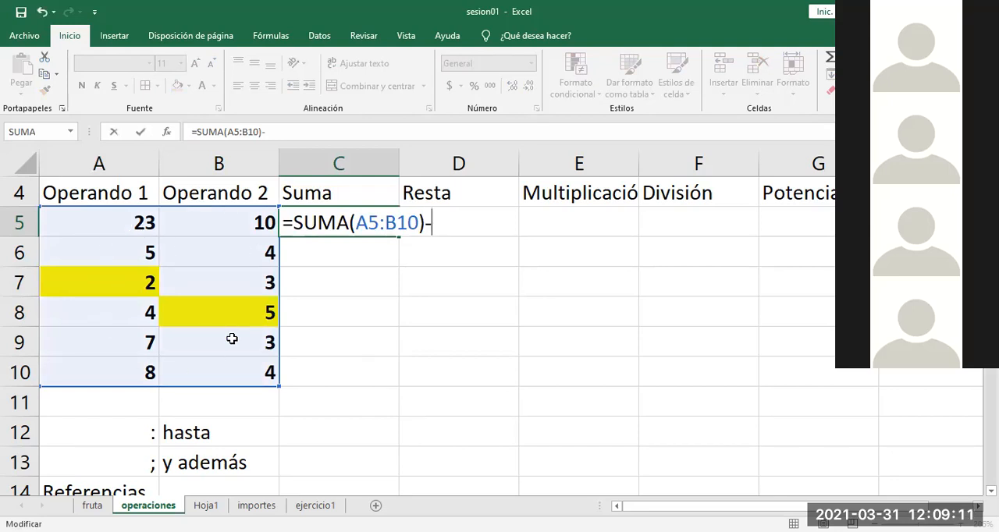
click(137, 282)
text(-)
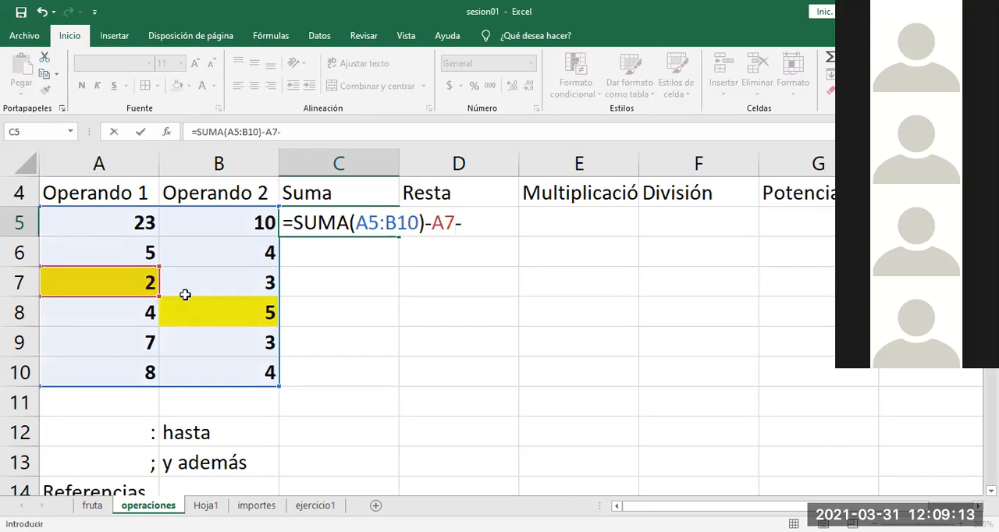
click(226, 312)
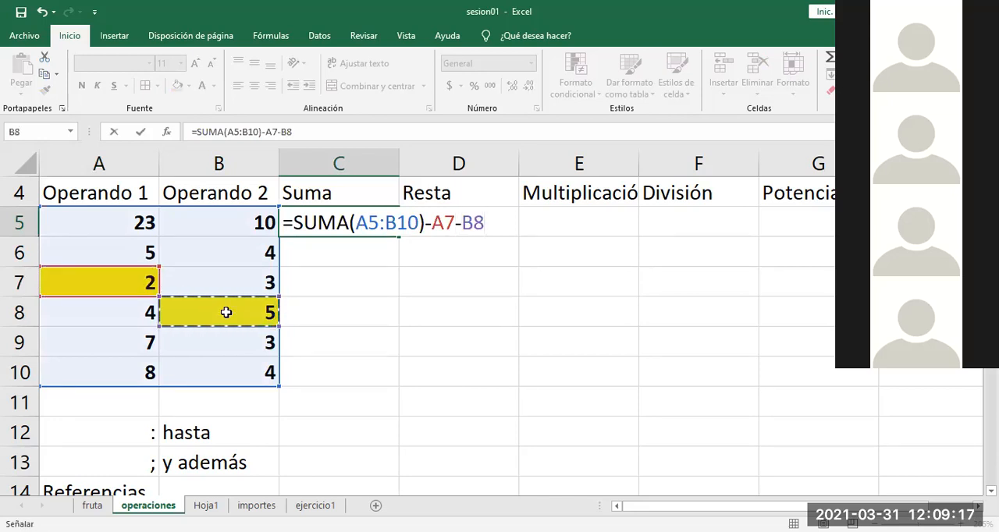
key(Return)
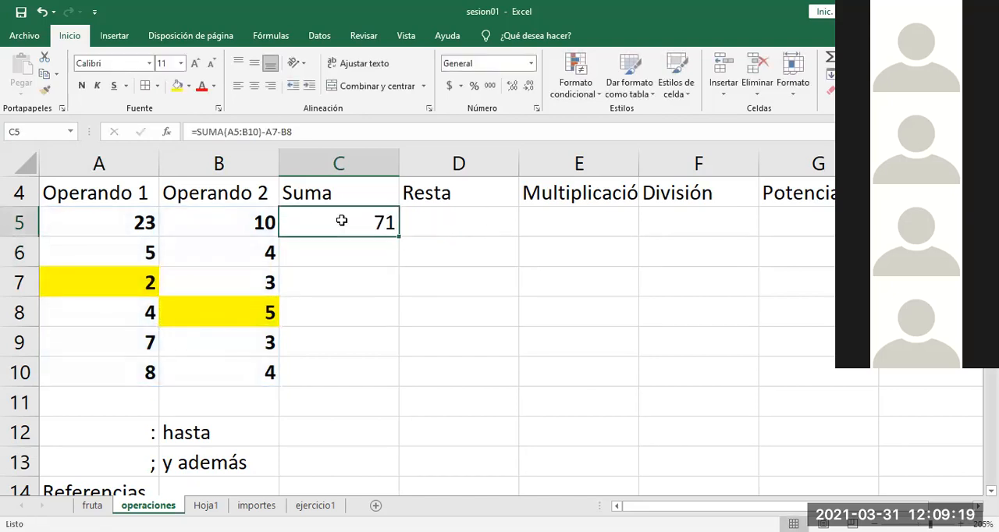
Step: Reopen the formula in C5 and delete everything after the equals sign
double_click(337, 222)
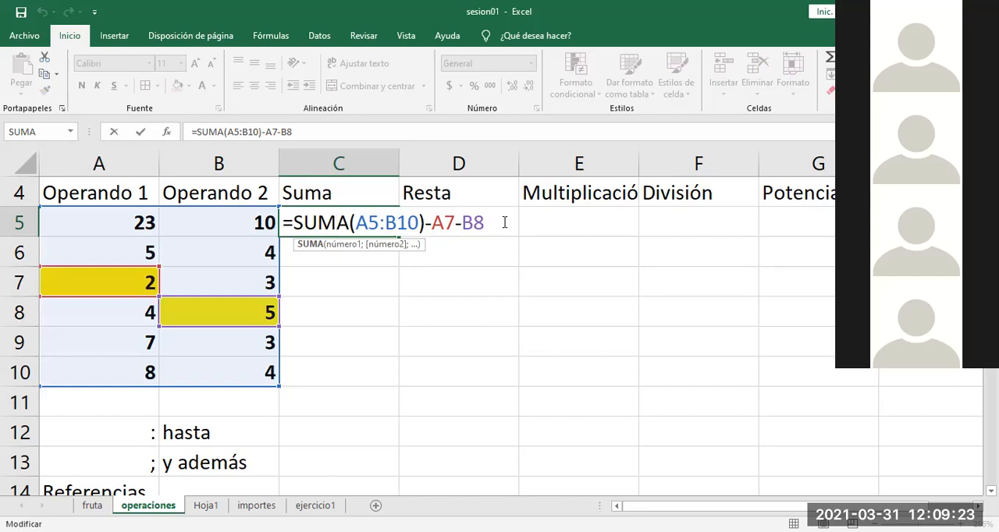
click(505, 222)
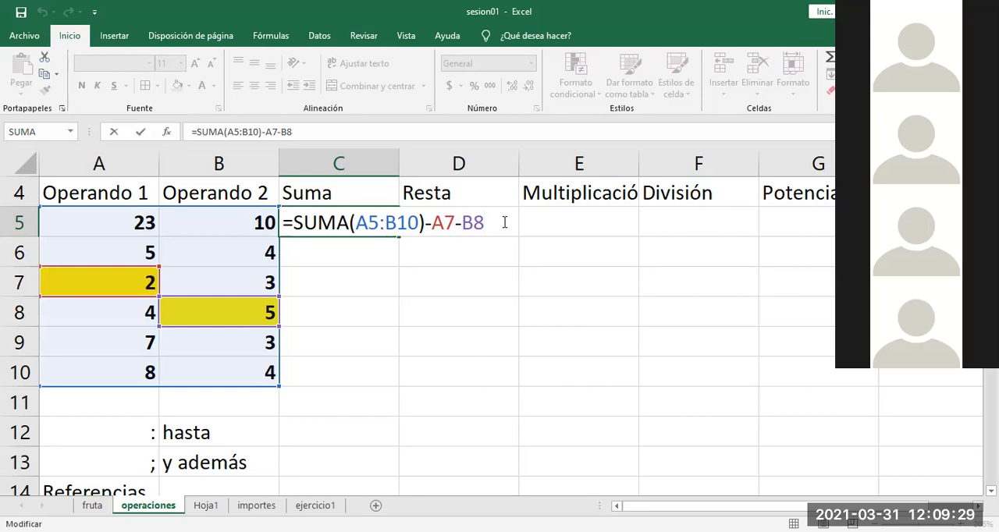
key(BackSpace)
key(BackSpace)
key(BackSpace)
key(BackSpace)
key(BackSpace)
key(BackSpace)
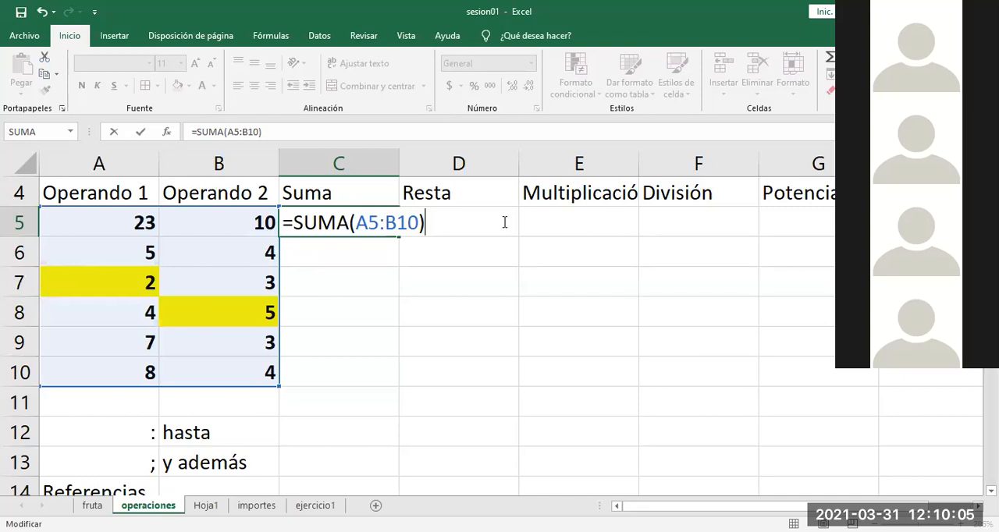
key(BackSpace)
key(BackSpace)
key(BackSpace)
key(BackSpace)
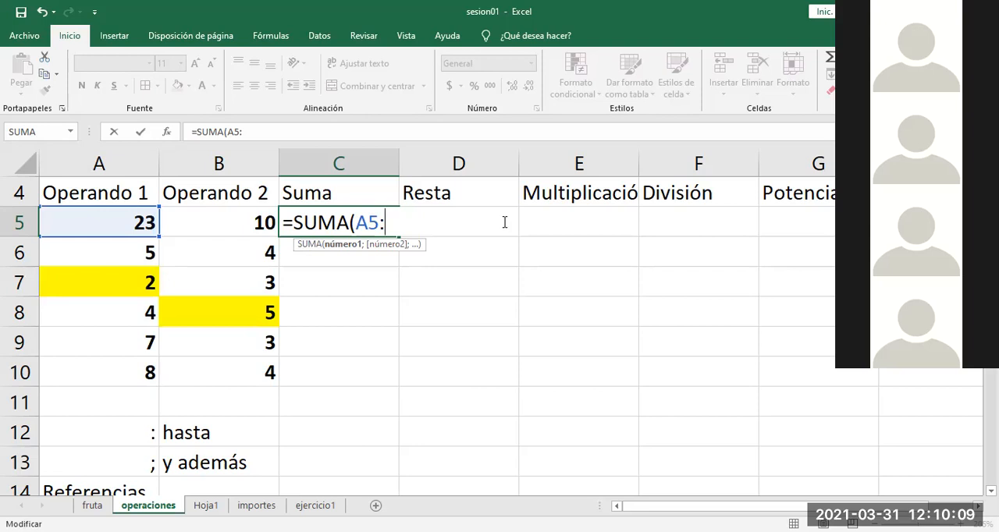
key(BackSpace)
key(BackSpace)
key(BackSpace)
key(BackSpace)
key(BackSpace)
key(BackSpace)
key(BackSpace)
key(BackSpace)
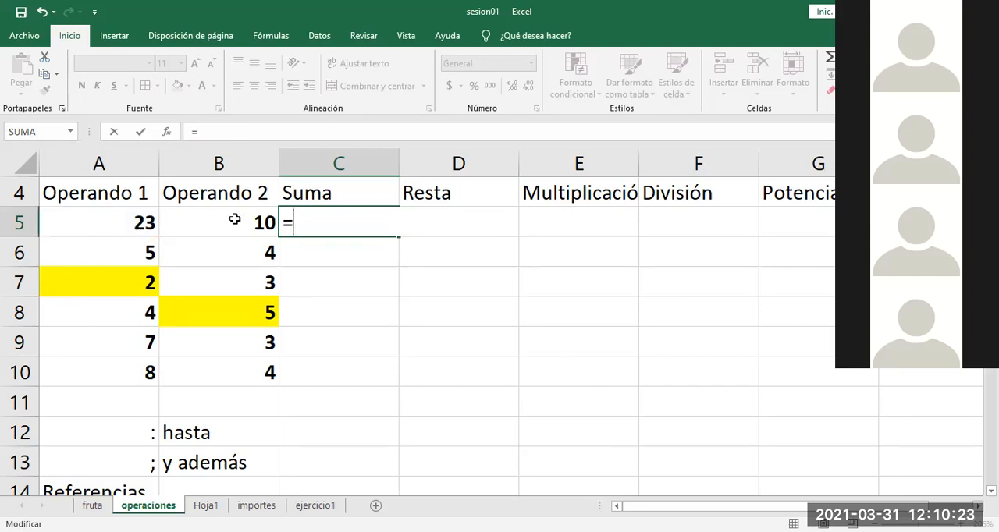
Step: Build =A5+A6 in C5 and try the word "suma" in place of the second plus sign
click(145, 219)
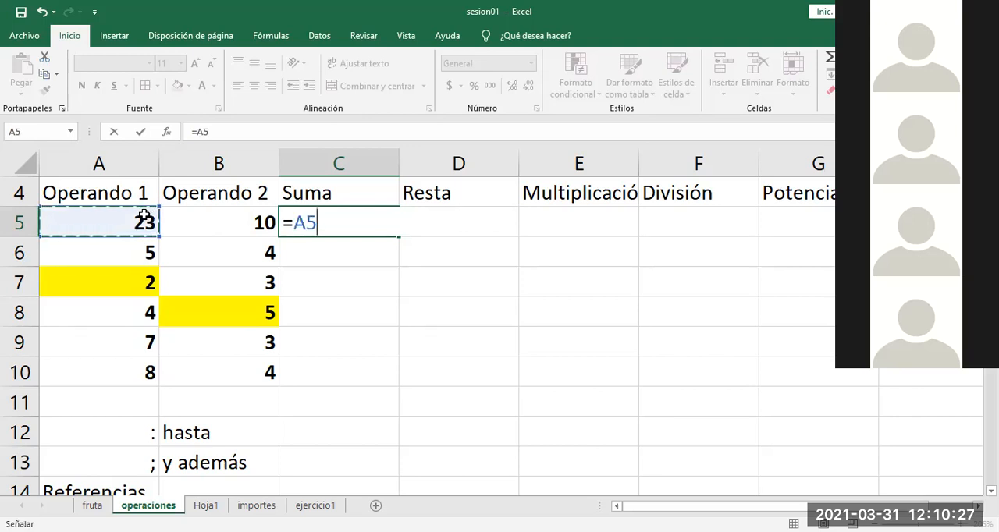
text(+)
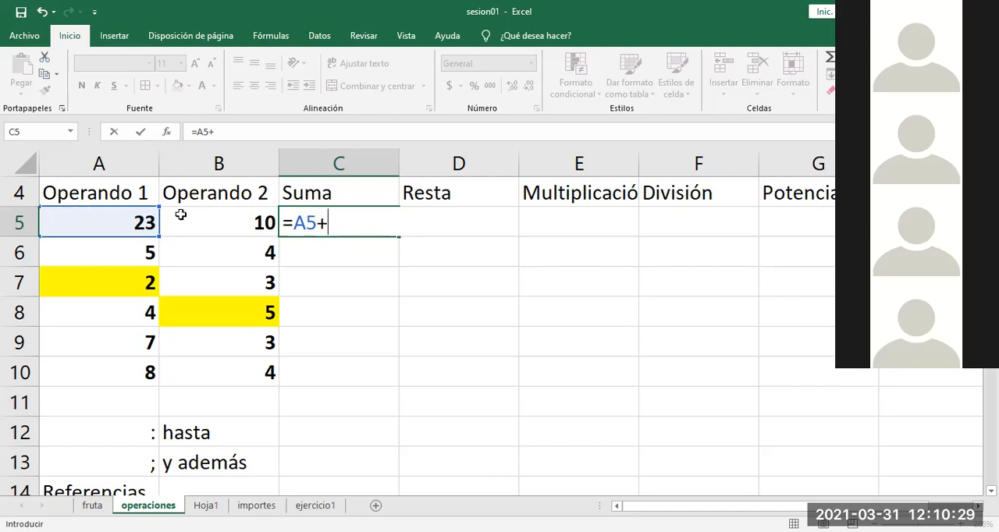
click(122, 249)
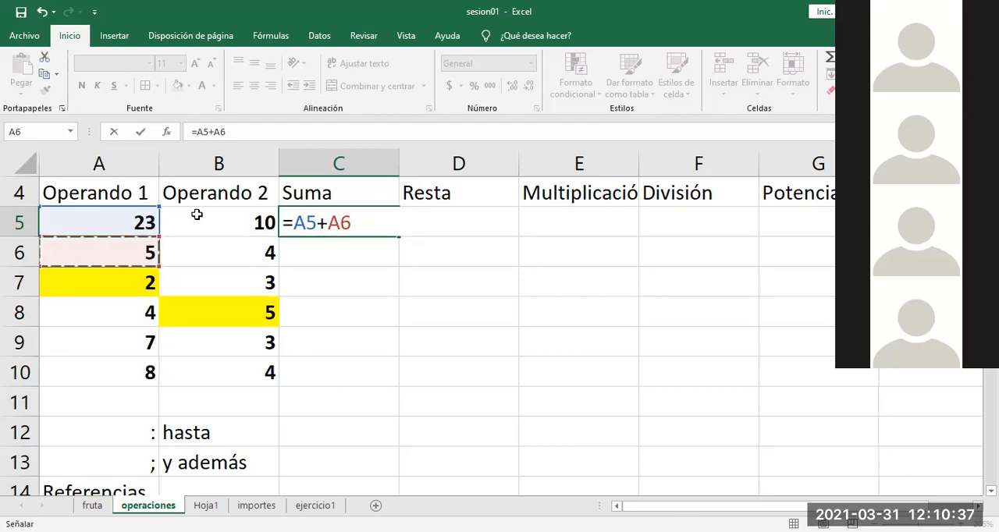
text(+)
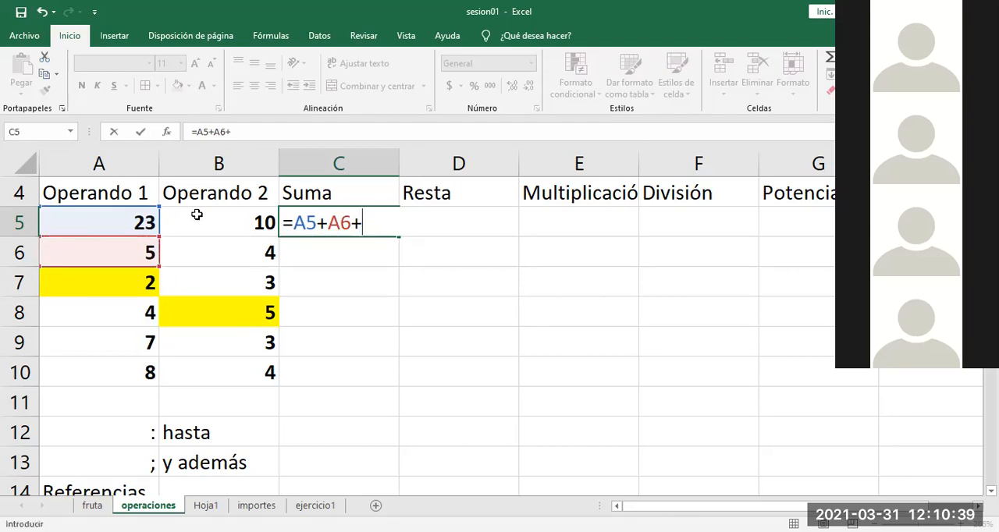
key(BackSpace)
text(suma)
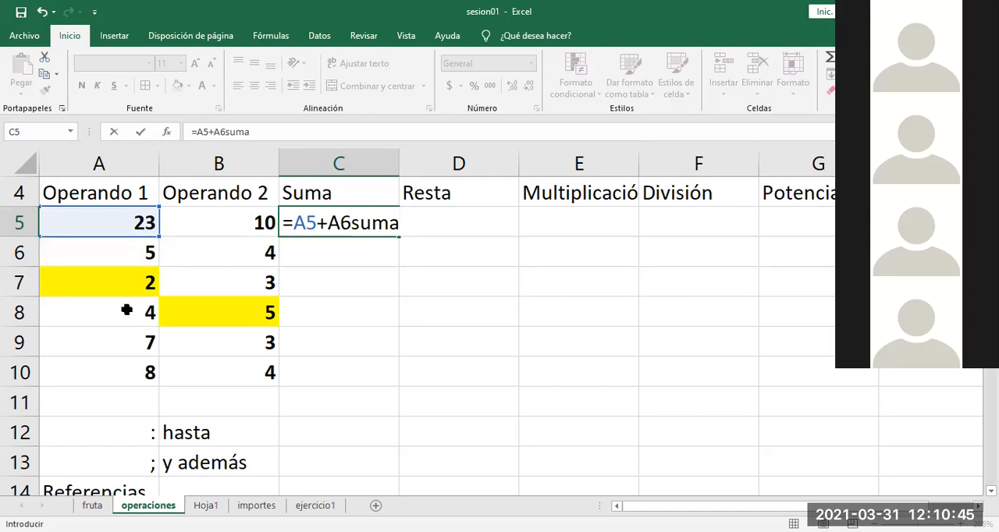
Step: Erase the trial expression in C5 back to the equals sign
key(BackSpace)
key(BackSpace)
key(BackSpace)
key(BackSpace)
key(BackSpace)
key(BackSpace)
key(BackSpace)
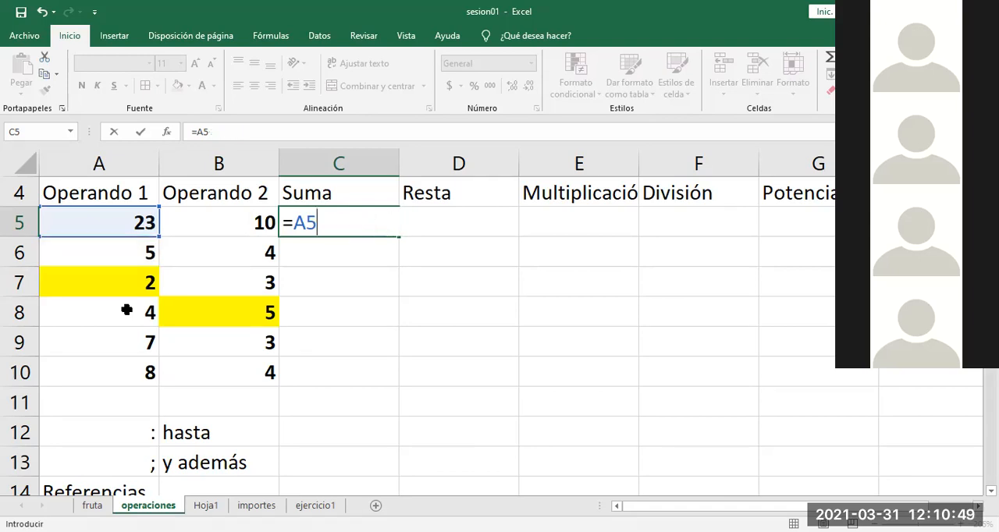
key(BackSpace)
key(BackSpace)
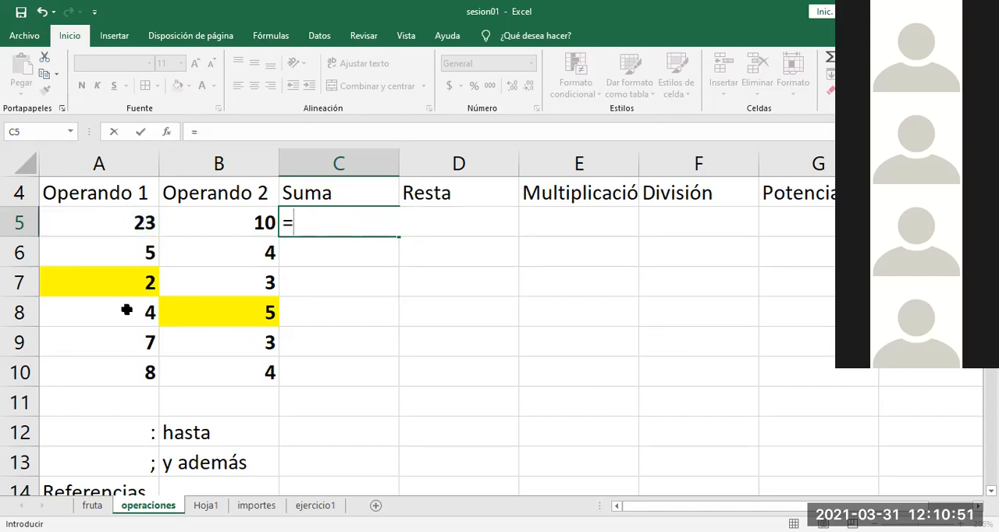
Step: Build the cell-by-cell addition =A5+A6+A8 in C5, skipping the highlighted cell A7
click(130, 222)
text(+)
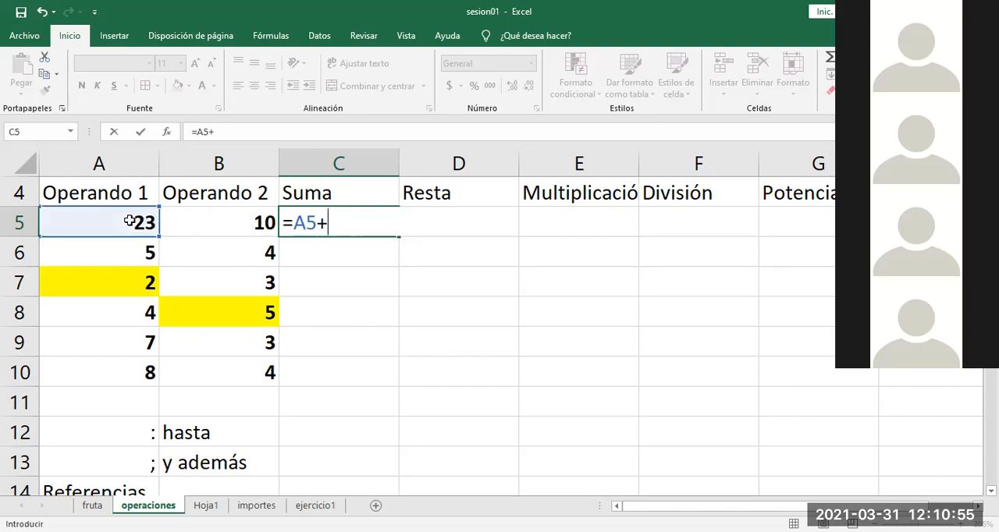
click(131, 245)
text(+)
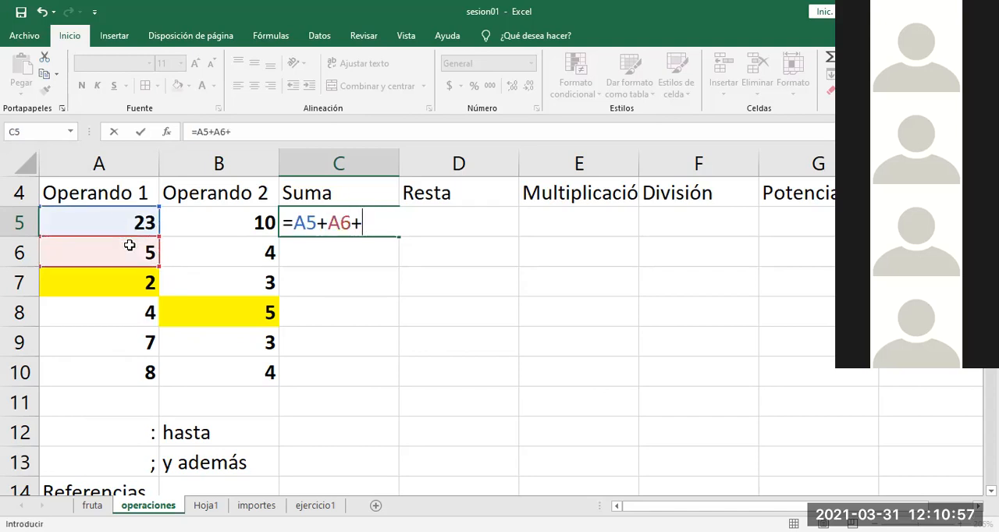
click(128, 317)
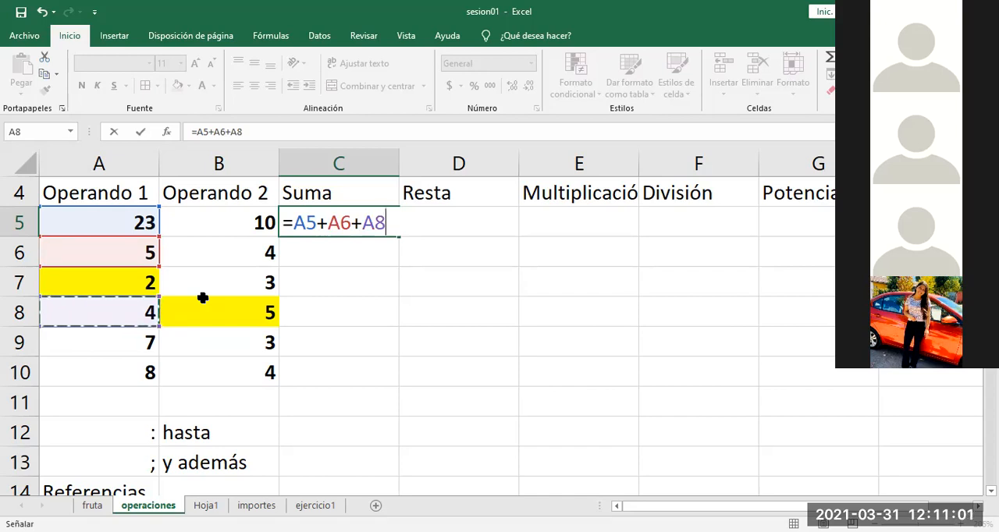
Step: Erase the unfinished cell-by-cell addition in C5 back to the equals sign
key(BackSpace)
key(BackSpace)
key(BackSpace)
key(BackSpace)
key(BackSpace)
key(BackSpace)
key(BackSpace)
key(BackSpace)
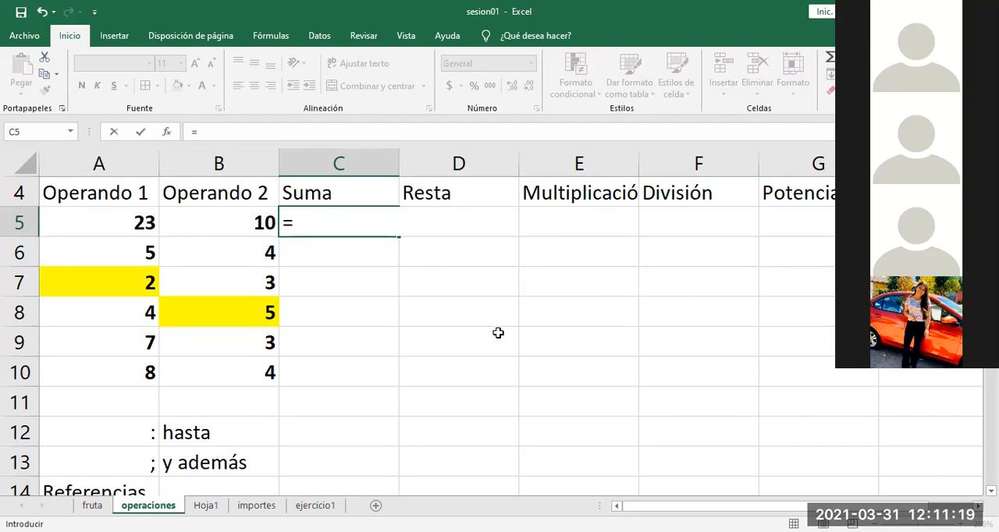
Step: Start a SUMA function in C5 with the range A5:B10 as its first argument
text(suma()
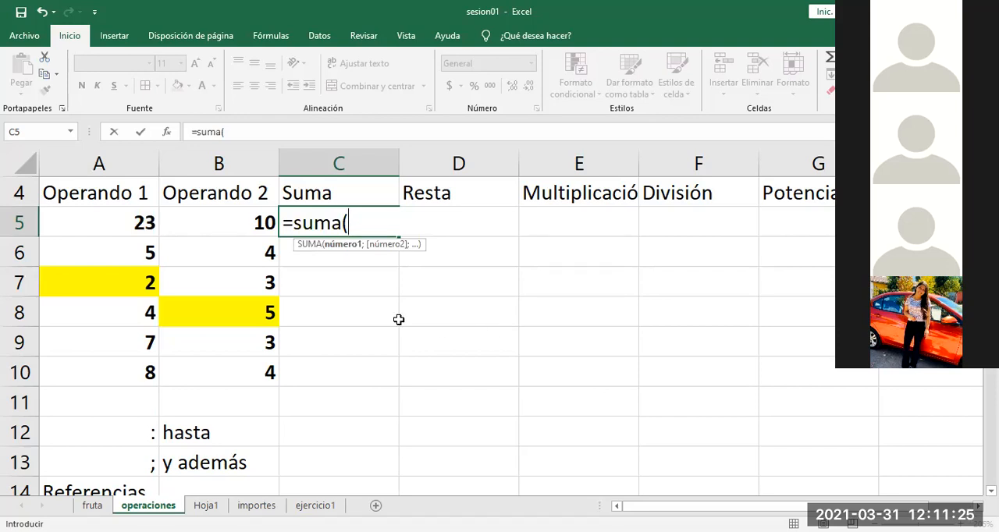
click(133, 221)
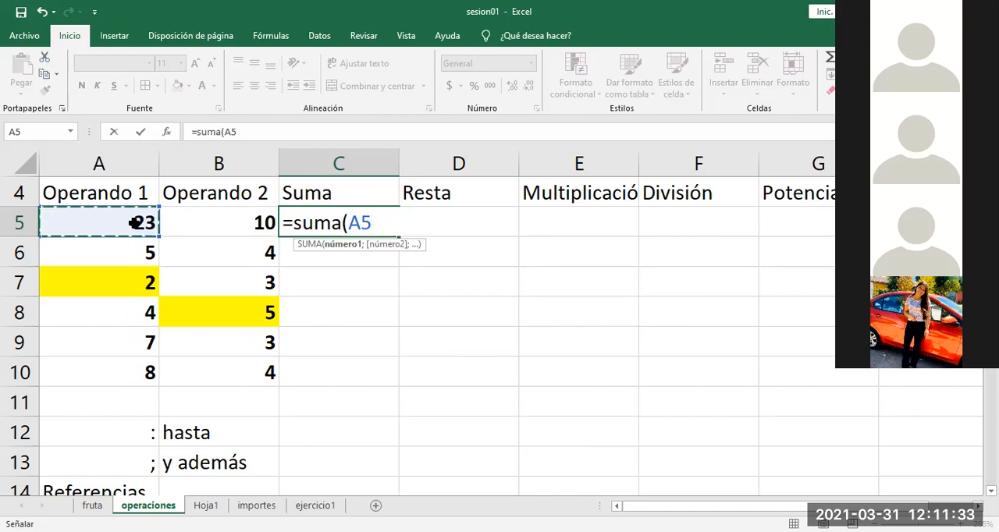
shift+click(236, 362)
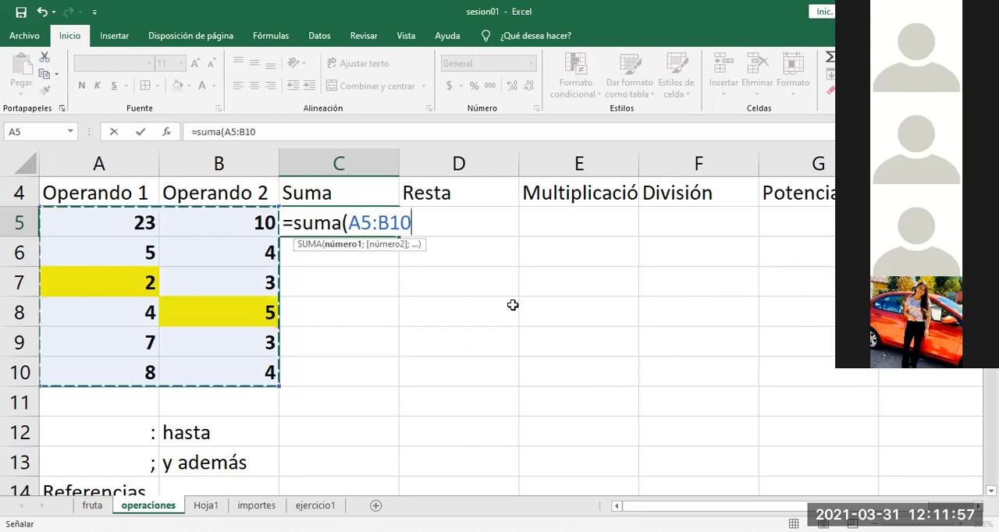
Step: Delete the A5:B10 range from the formula in C5, keeping the opening of the SUMA function
key(BackSpace)
key(BackSpace)
key(BackSpace)
key(BackSpace)
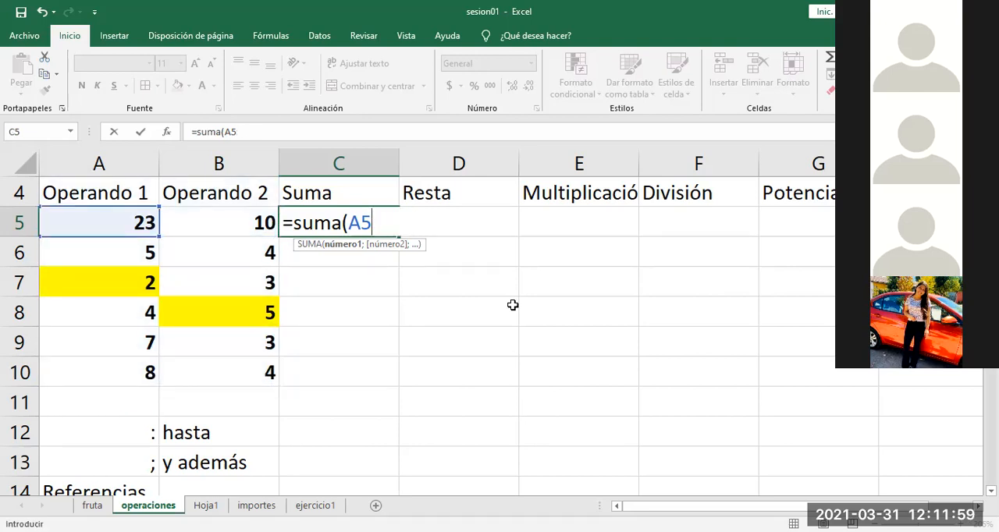
key(BackSpace)
key(BackSpace)
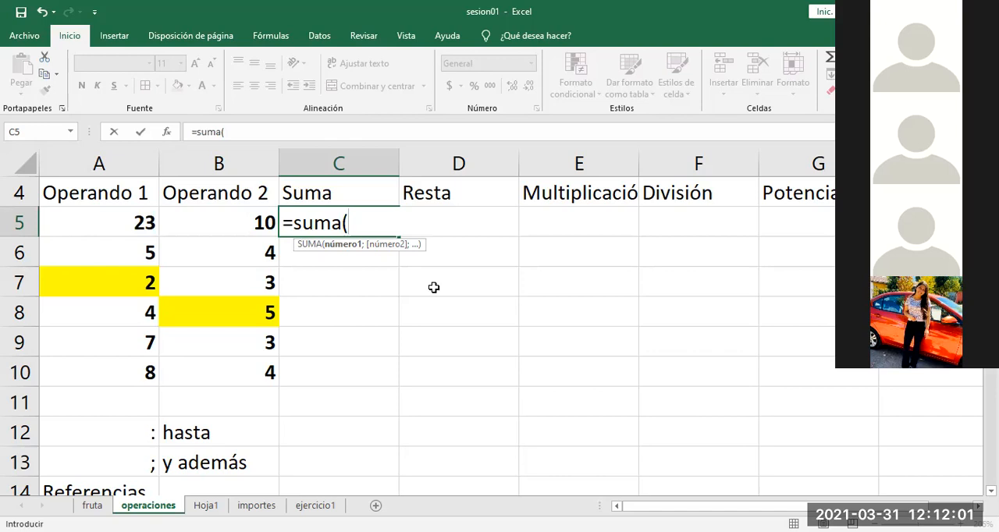
Step: Enter the range A5:B6 and the cell B7 as the first two SUMA arguments in C5, separated by semicolons
click(156, 223)
drag(162, 226, 221, 250)
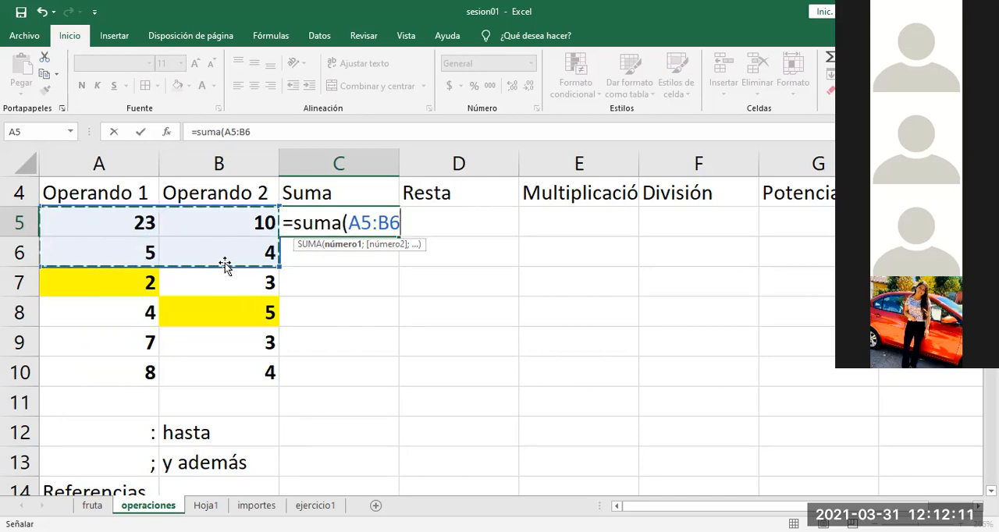
text(;)
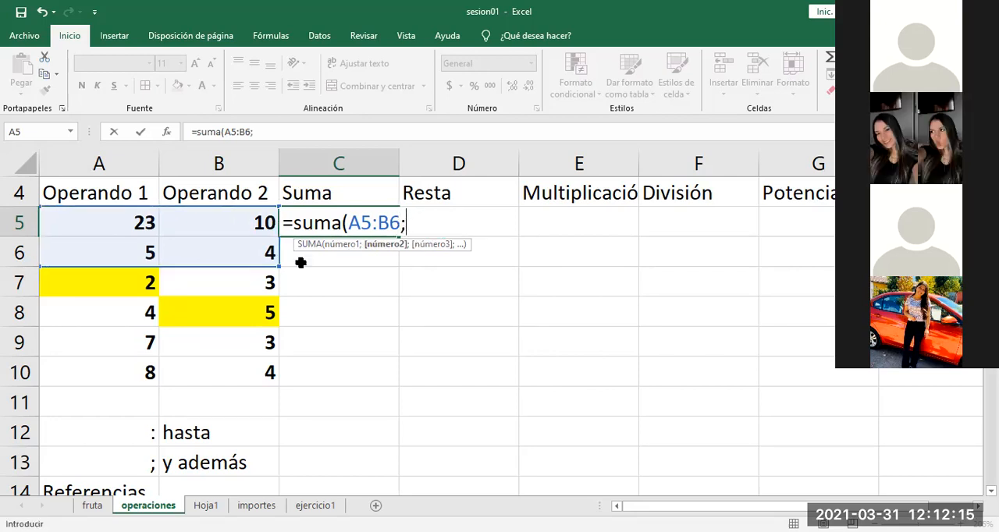
click(249, 279)
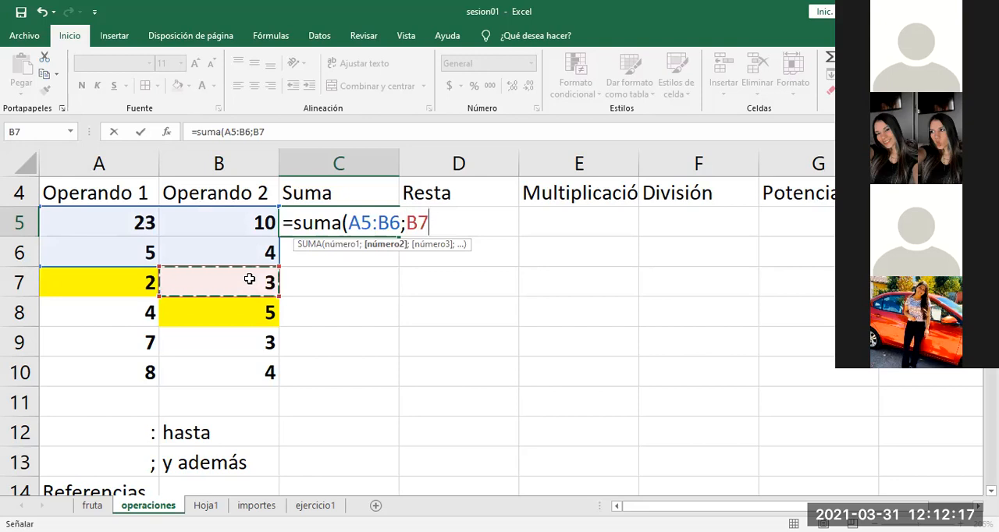
text(;)
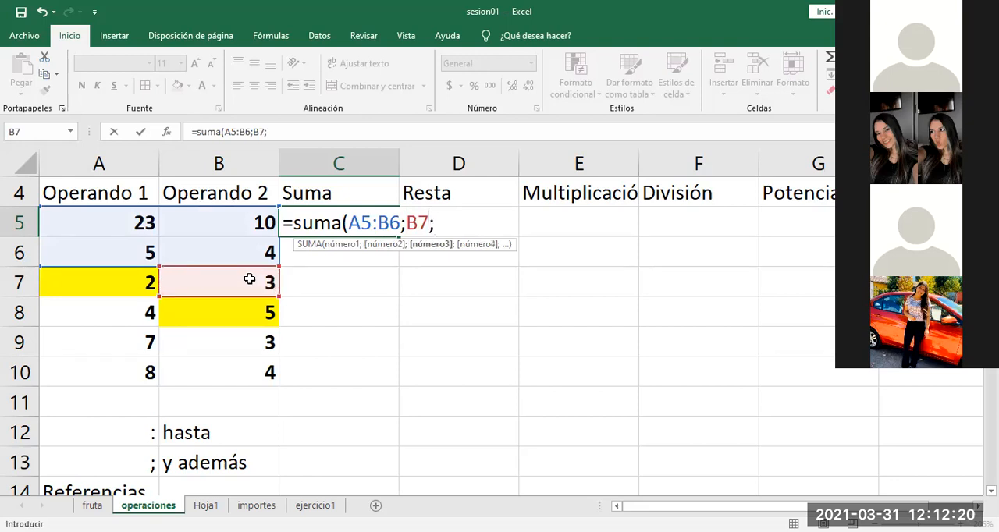
Step: Add A8 and A9:B10 as the last arguments and complete the formula =SUMA(A5:B6;B7;A8;A9:B10) in C5
click(127, 308)
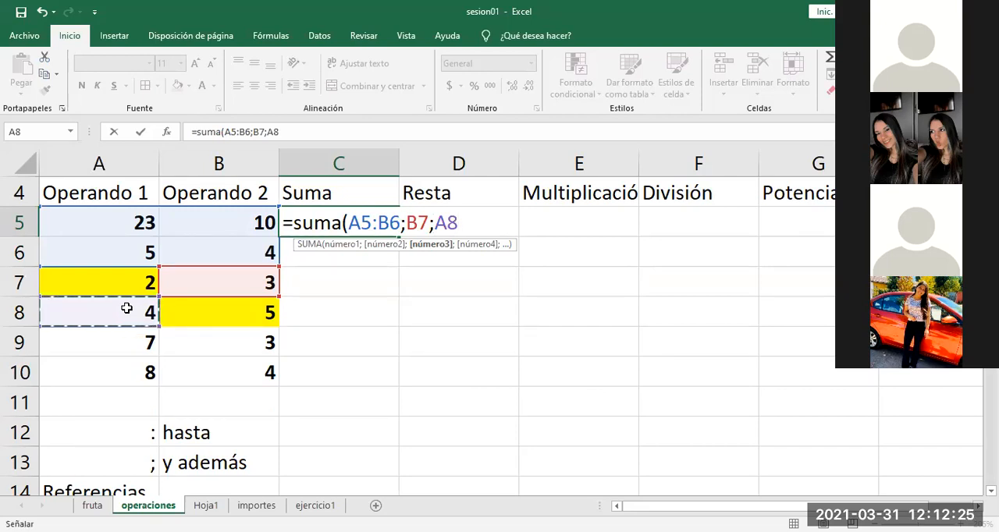
text(;)
click(103, 341)
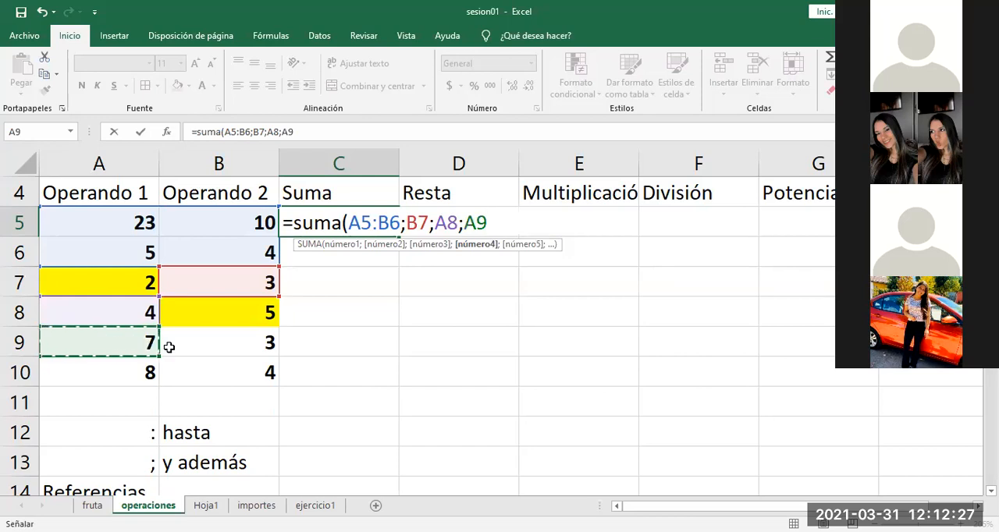
shift+click(234, 368)
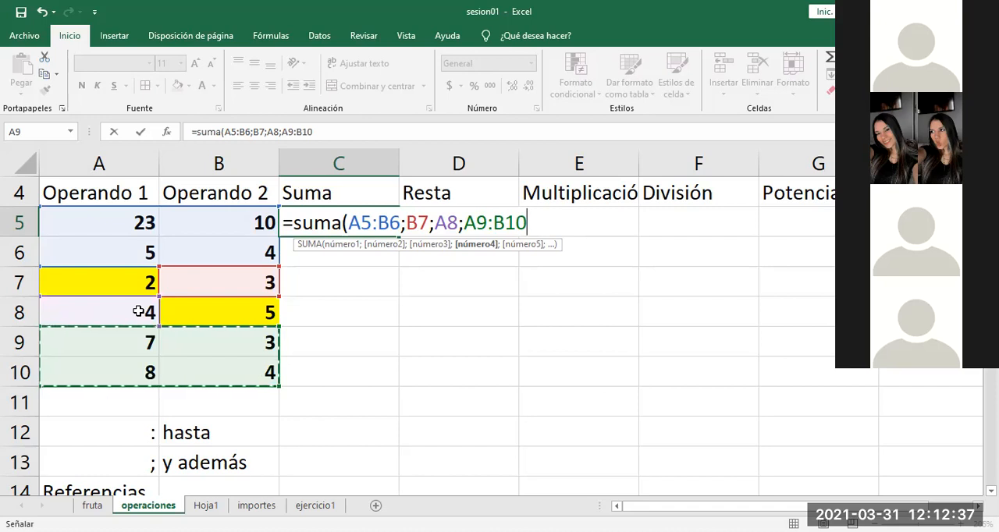
text())
key(Return)
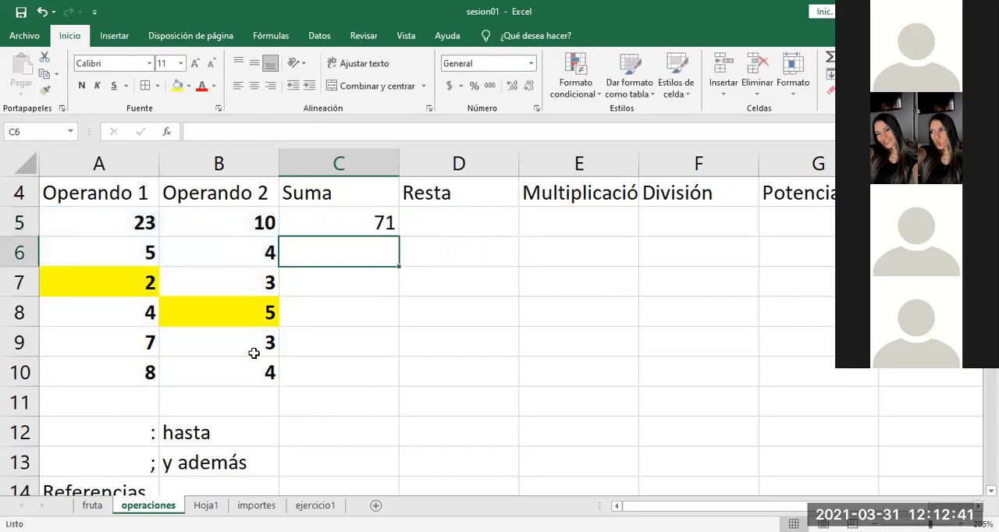
Step: Check which cells the SUMA formula in C5 references, leaving the formula as it is
click(361, 219)
double_click(361, 220)
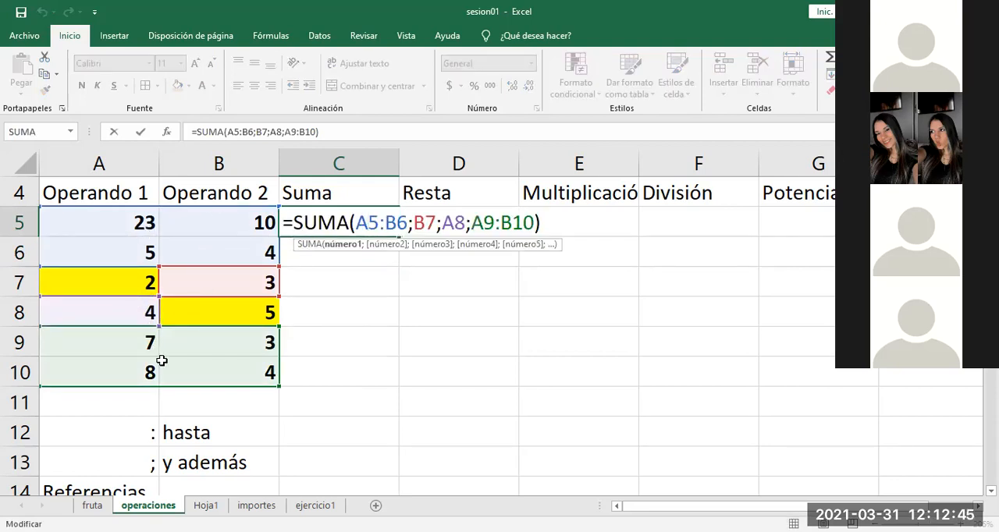
key(Escape)
Step: Remove the yellow fill from the highlighted operand cells A7 and B8
drag(117, 222, 217, 343)
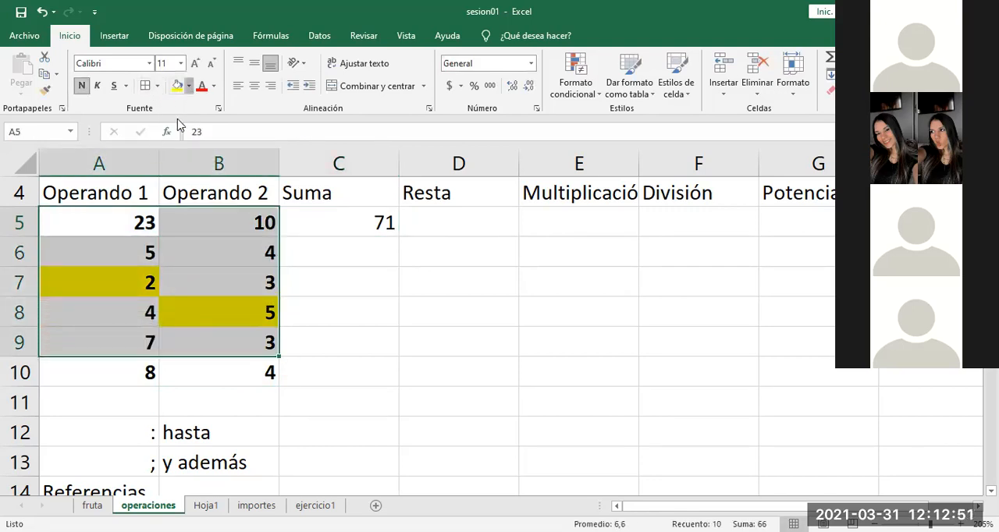
click(382, 290)
Step: Examine the SUMA formula in C5, highlighting the function name, its arguments and the whole function without editing it
double_click(328, 224)
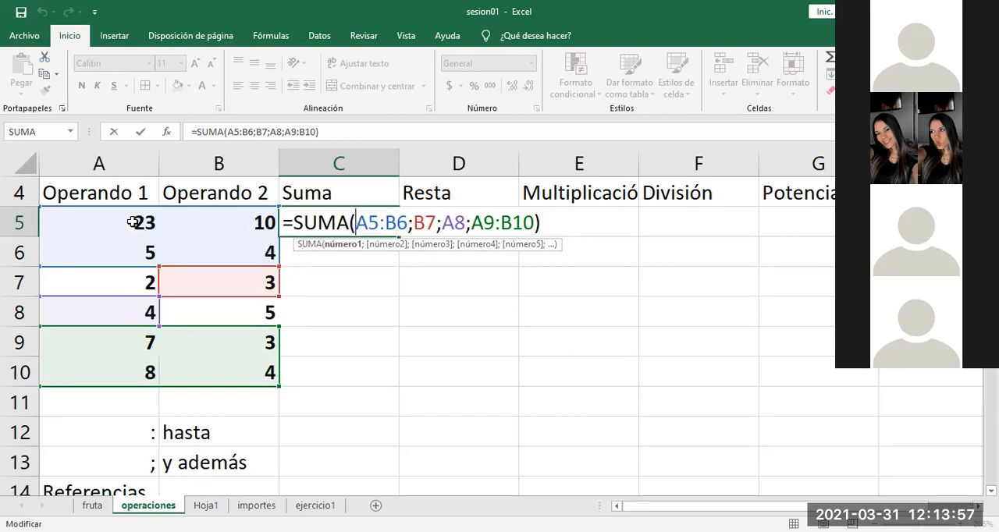
drag(348, 221, 295, 218)
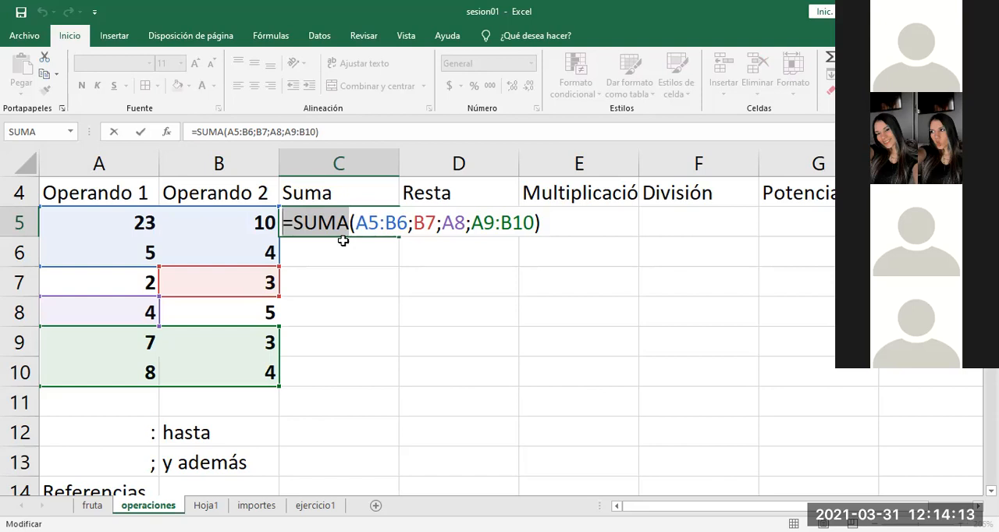
click(544, 222)
drag(544, 223, 425, 222)
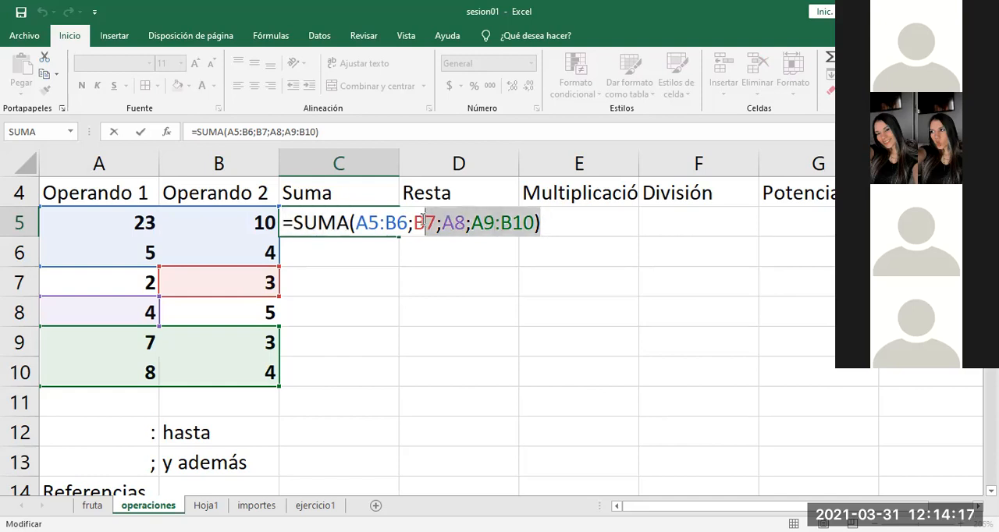
click(498, 304)
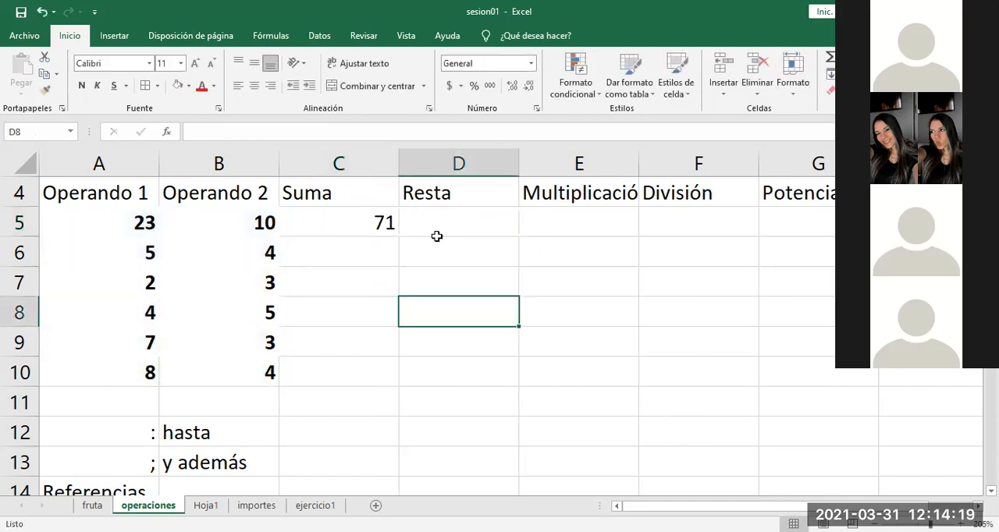
double_click(395, 223)
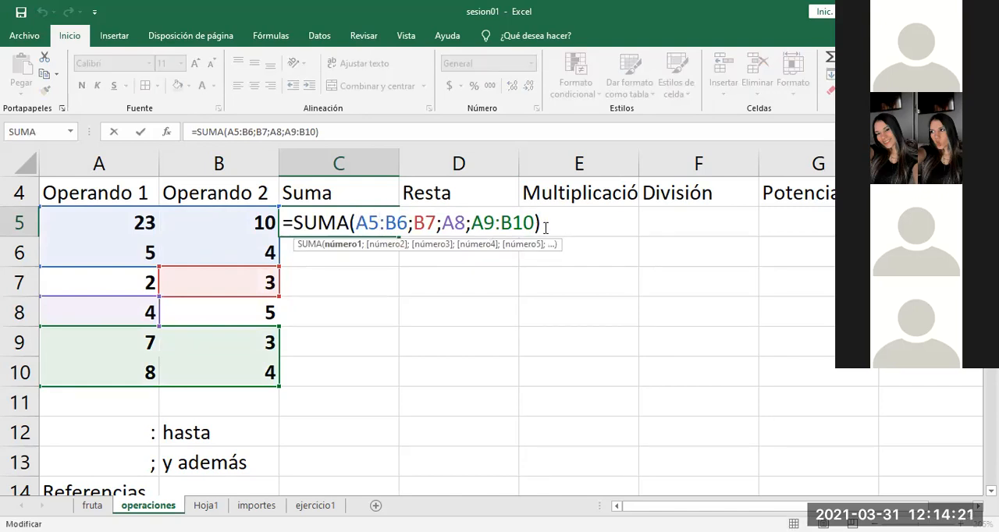
drag(544, 226, 409, 223)
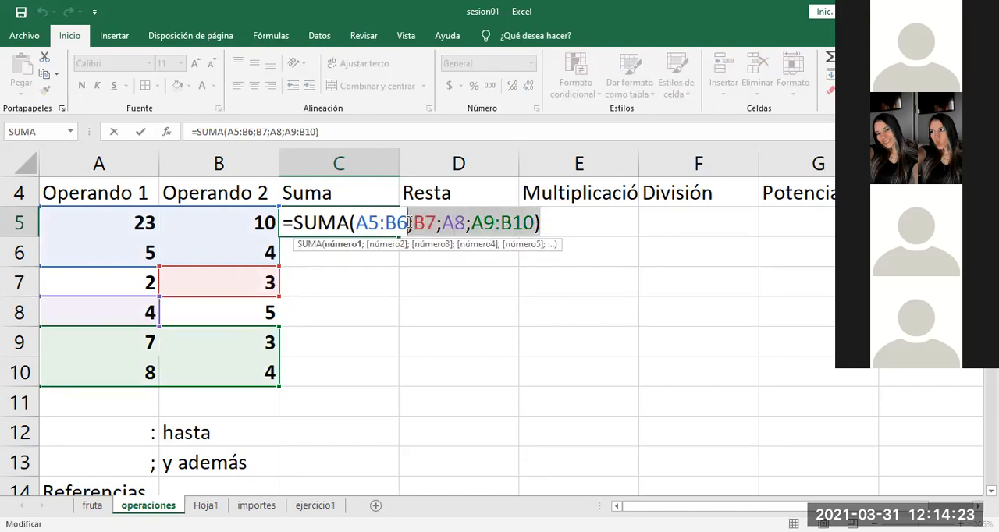
click(366, 226)
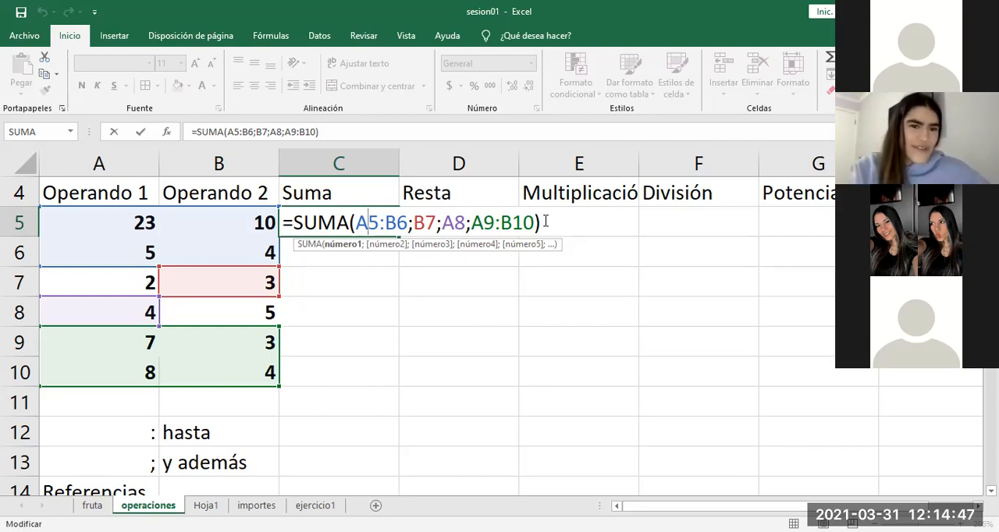
drag(545, 222, 299, 227)
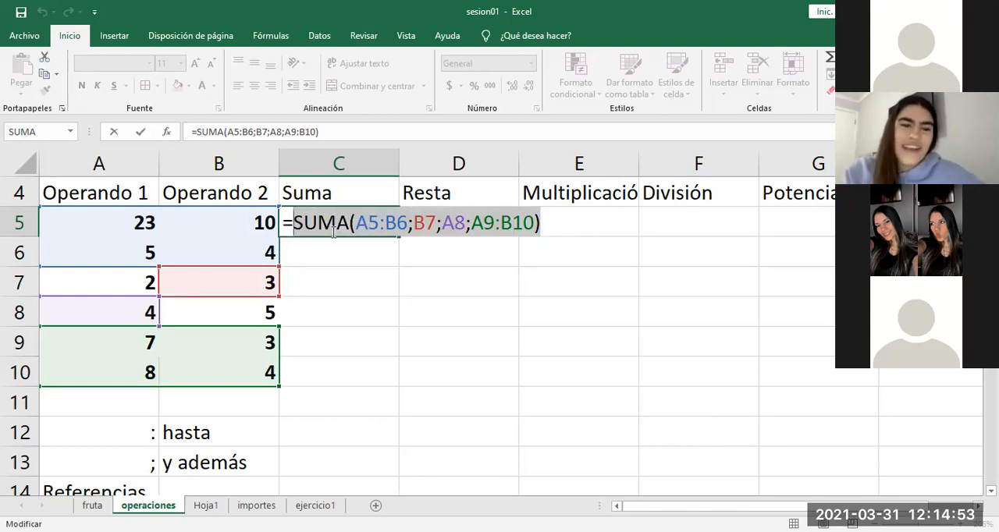
key(Escape)
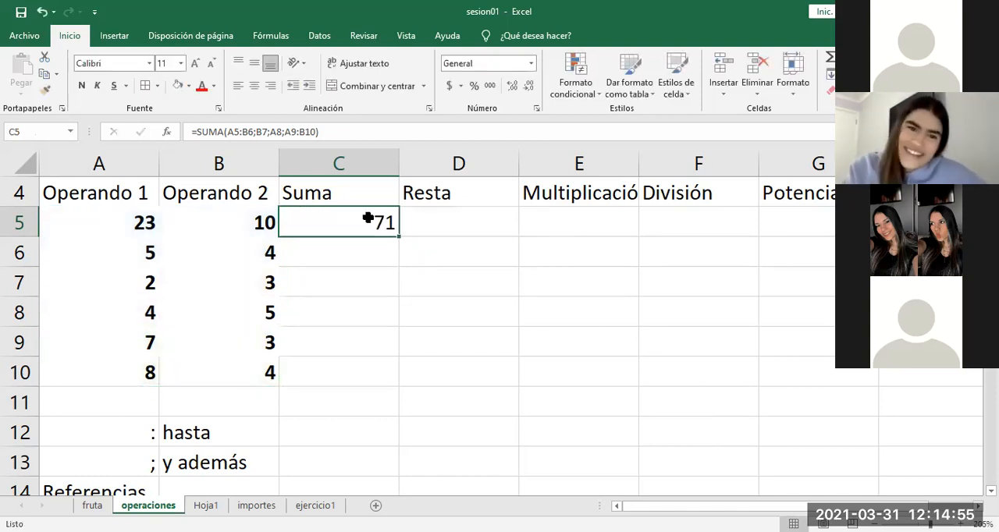
double_click(368, 219)
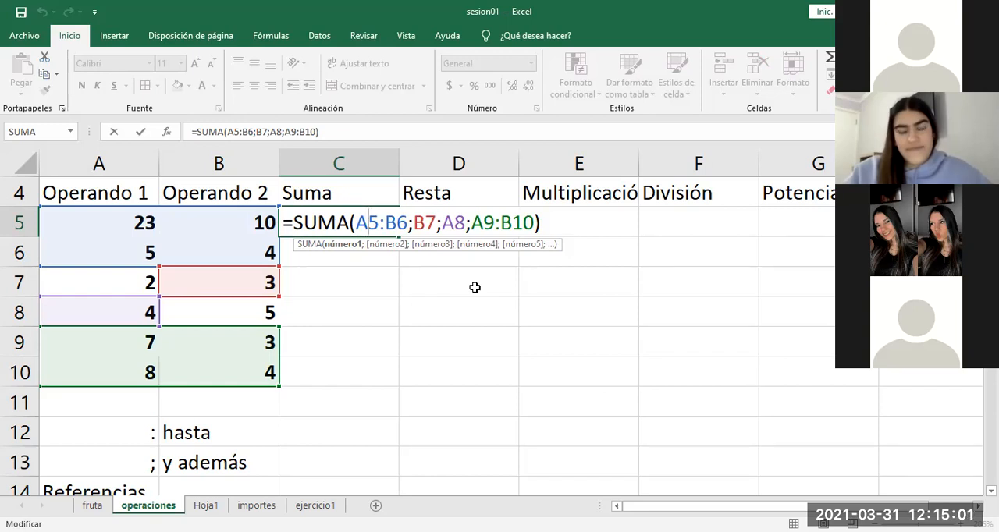
key(Escape)
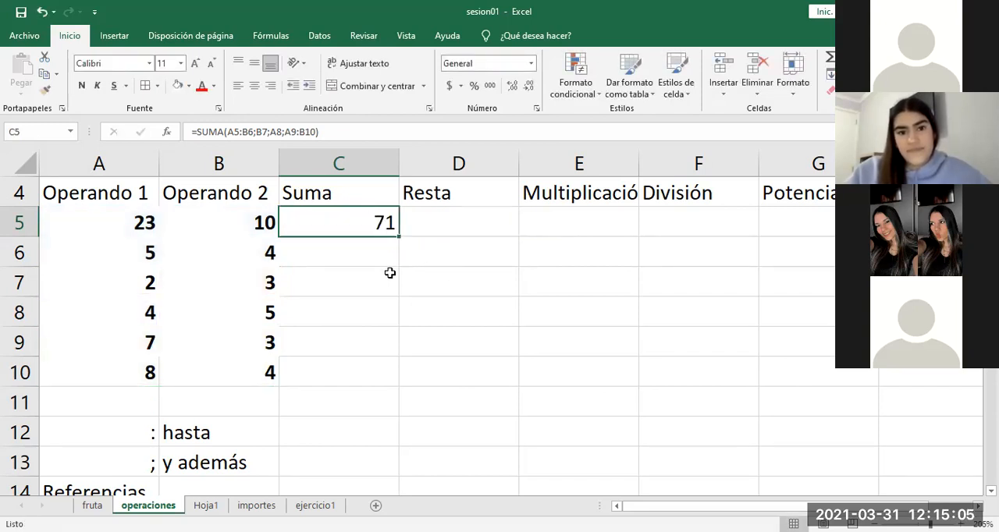
Step: Replace the formula in C5 with the simple addition =A5+B5 and reselect the cell
text(=)
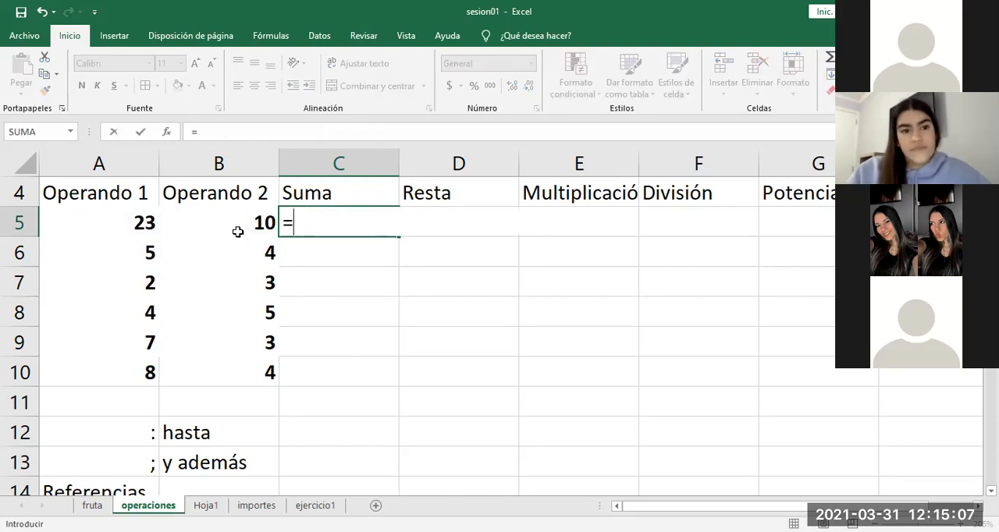
click(141, 224)
text(+)
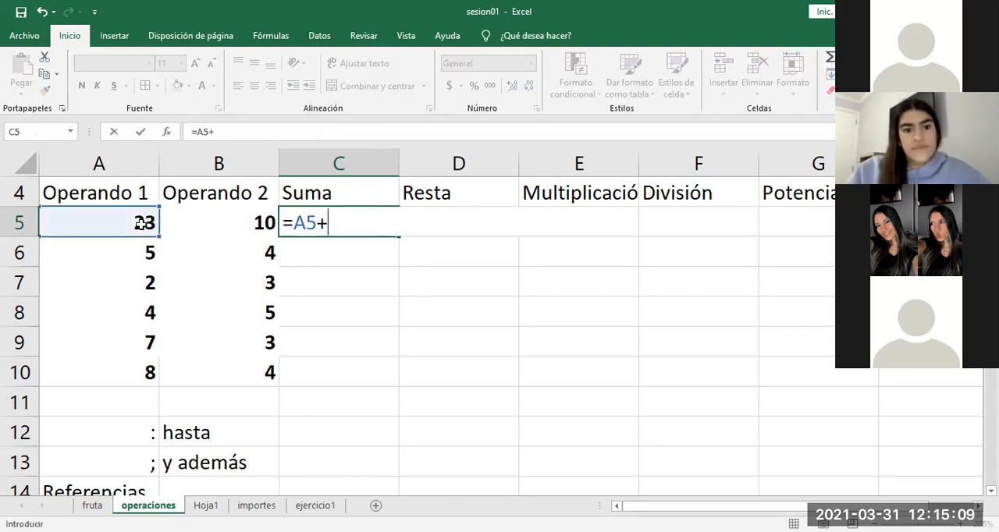
click(206, 227)
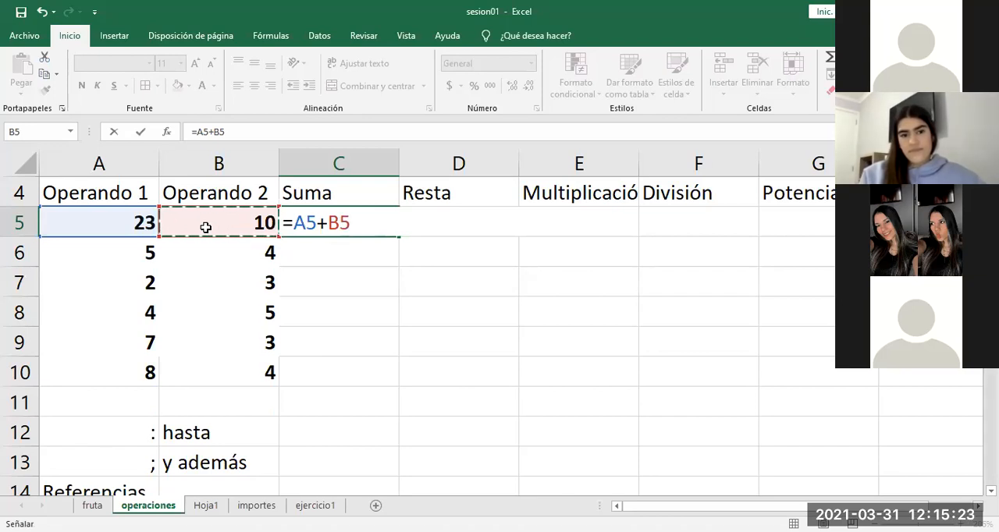
key(Return)
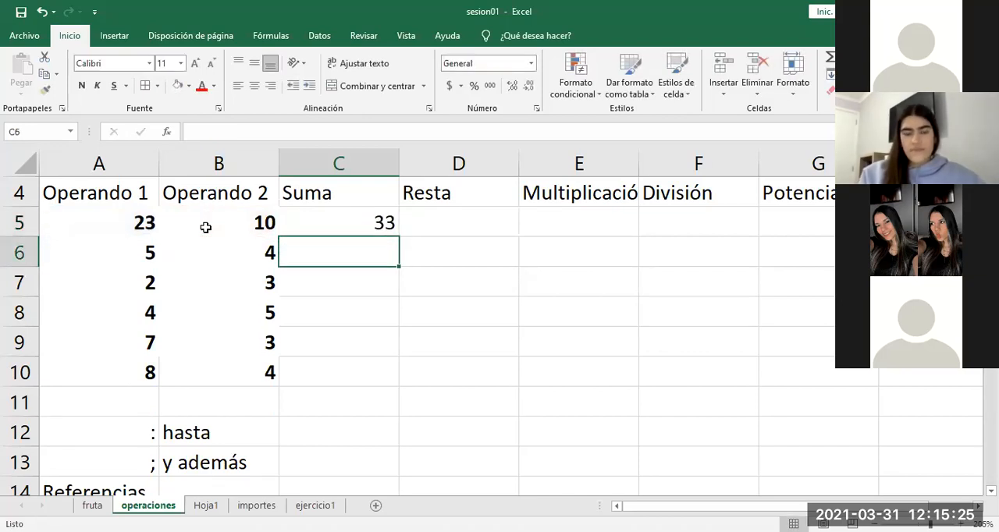
click(327, 223)
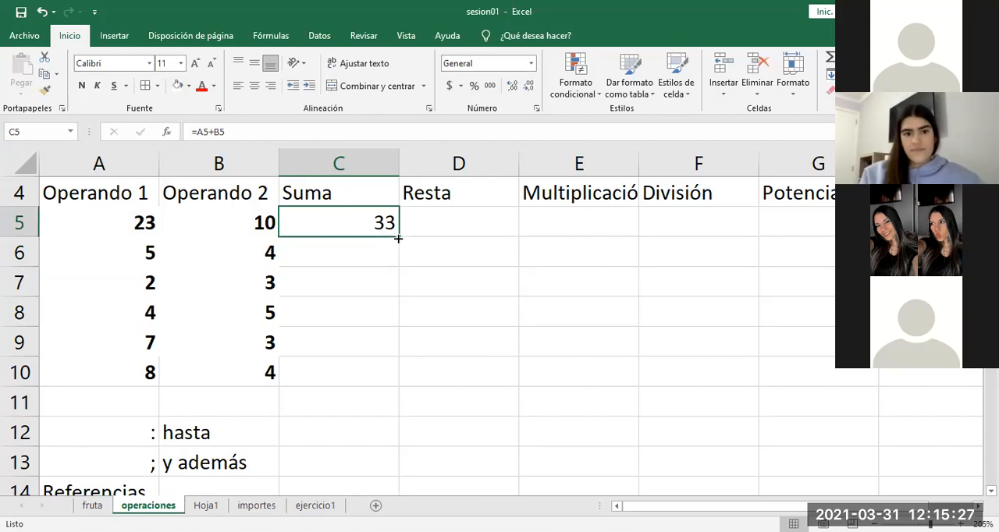
Step: Fill the addition formula in C5 down the Suma column through C10
drag(399, 238, 399, 386)
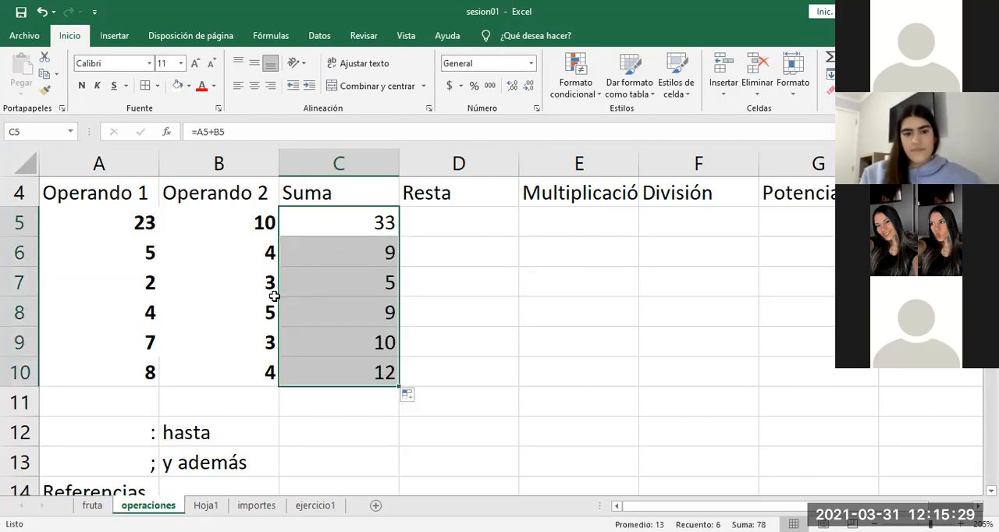
Step: Enter the subtraction =A5-B5 in D5 and fill it down the Resta column through D10
click(468, 225)
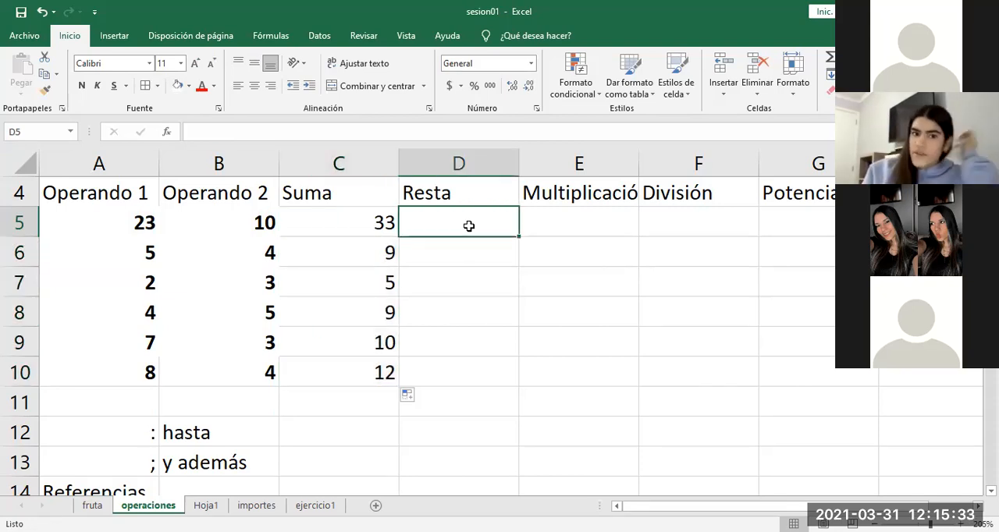
text(=)
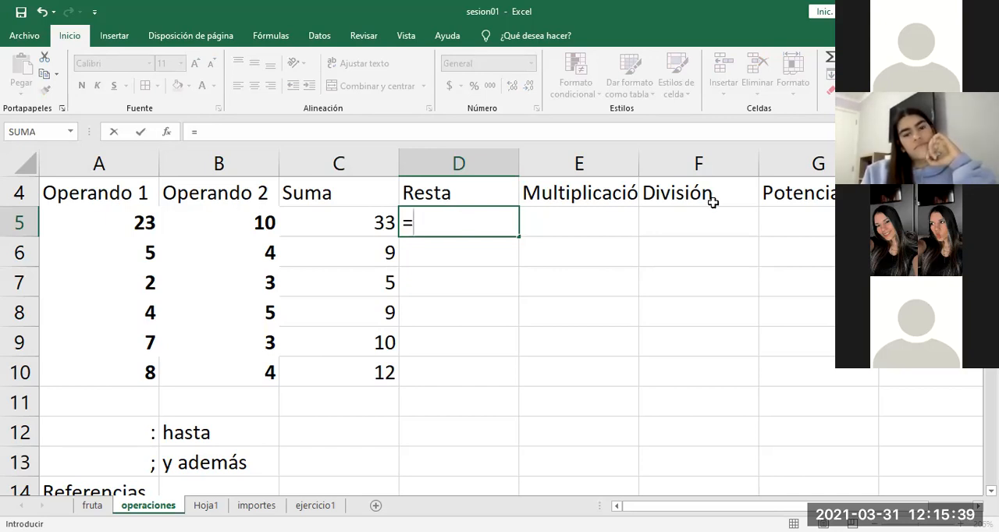
key(Up)
key(Up)
key(Up)
key(Up)
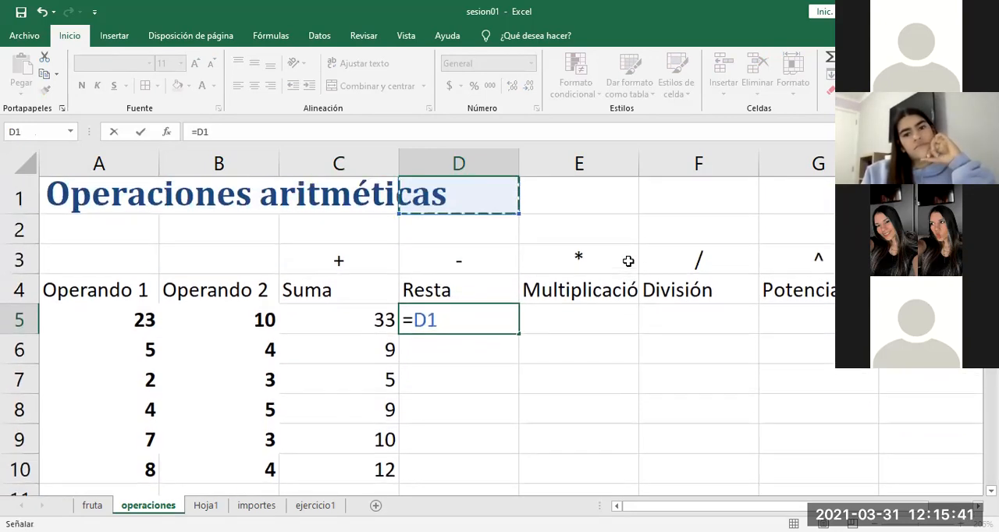
key(Down)
key(Down)
key(Down)
key(Down)
key(Down)
key(Down)
key(Up)
key(Up)
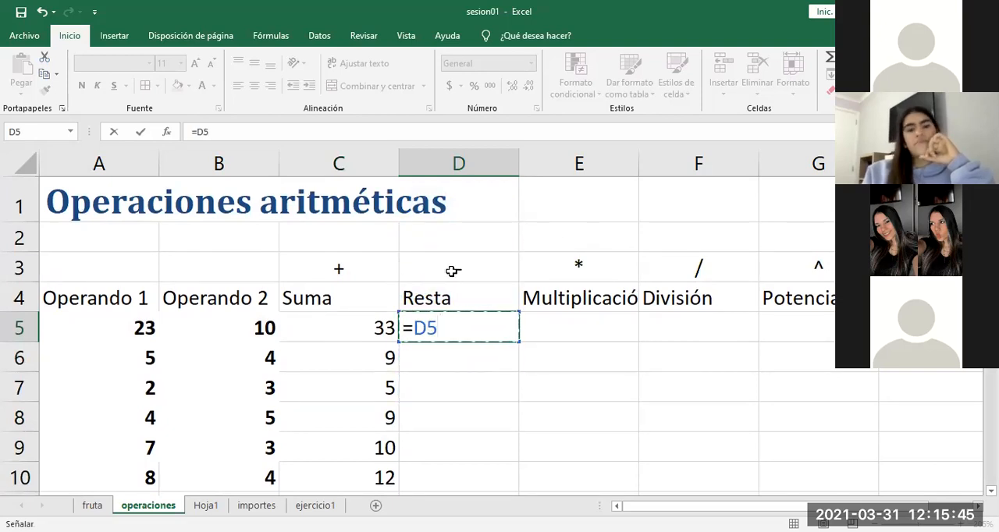
click(139, 328)
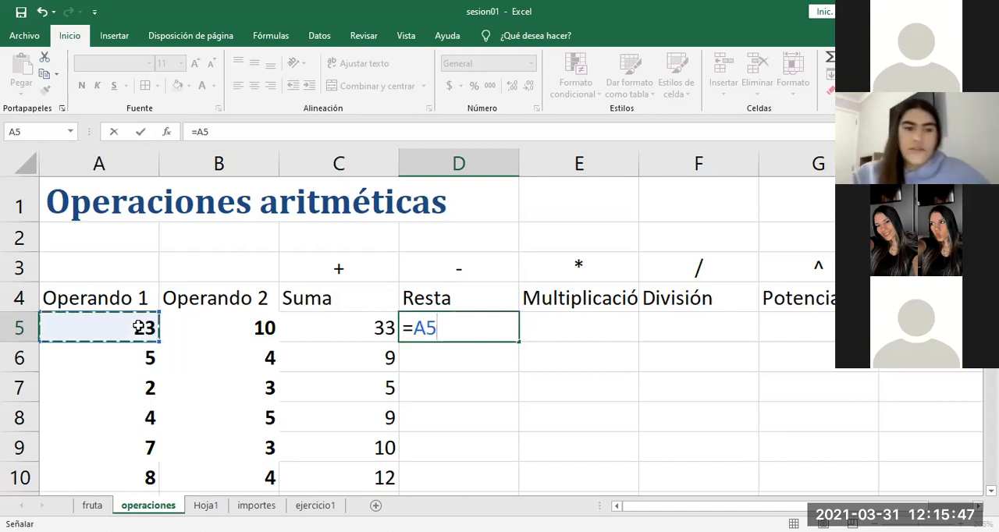
text(-)
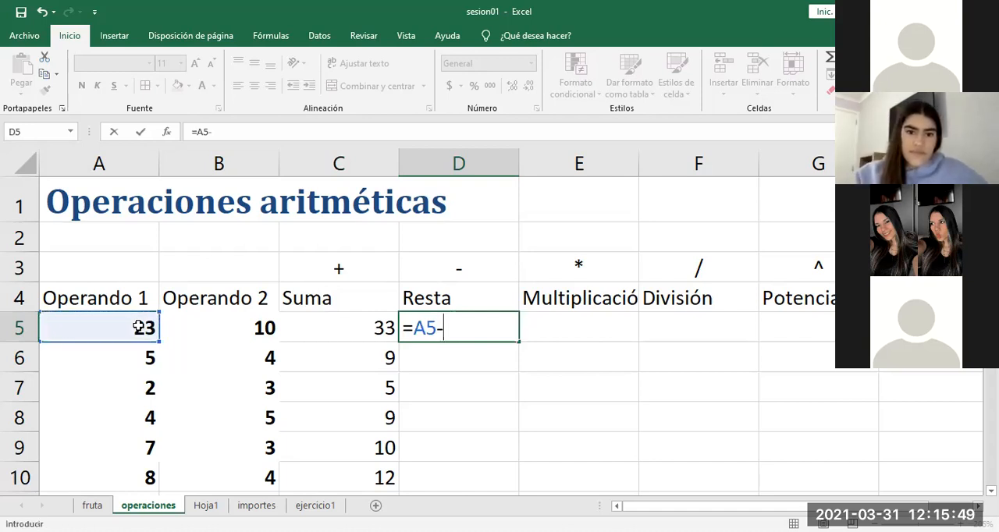
click(212, 329)
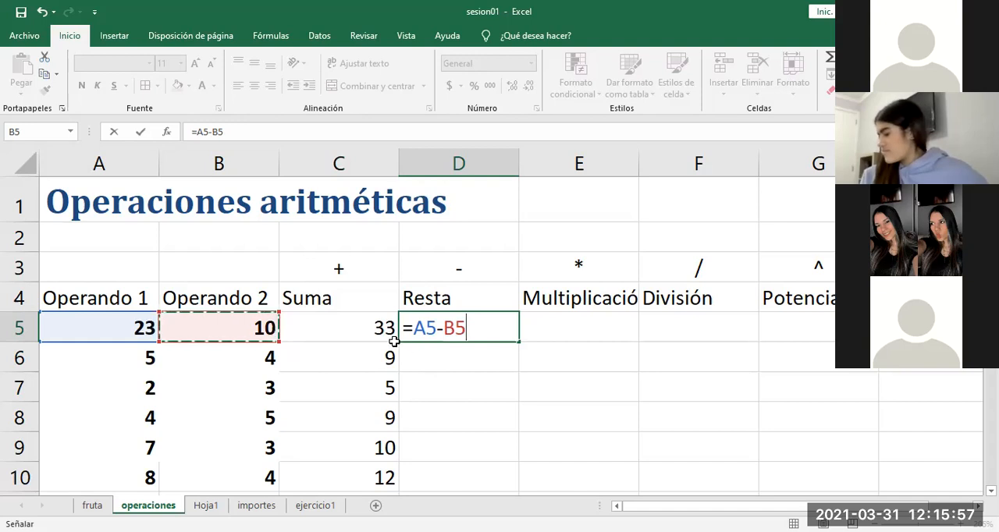
key(Return)
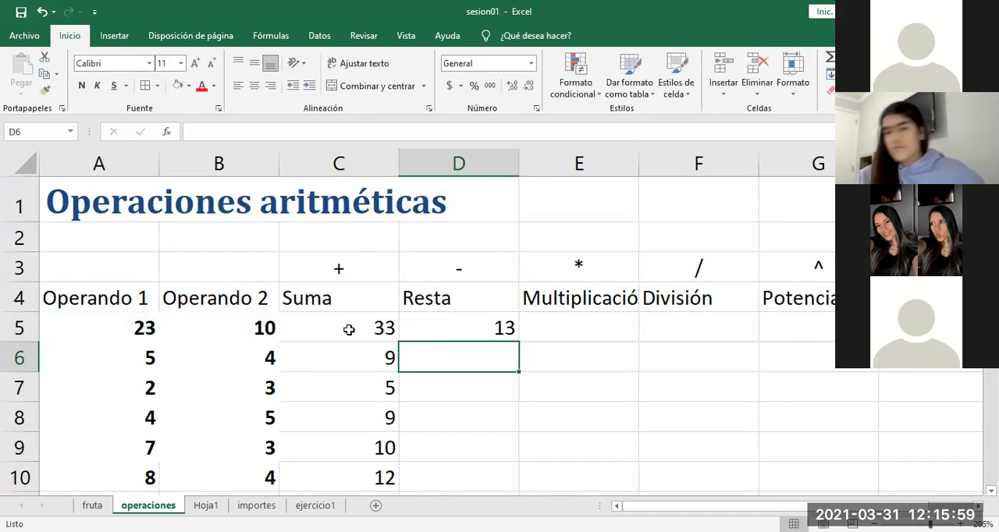
click(499, 334)
double_click(517, 342)
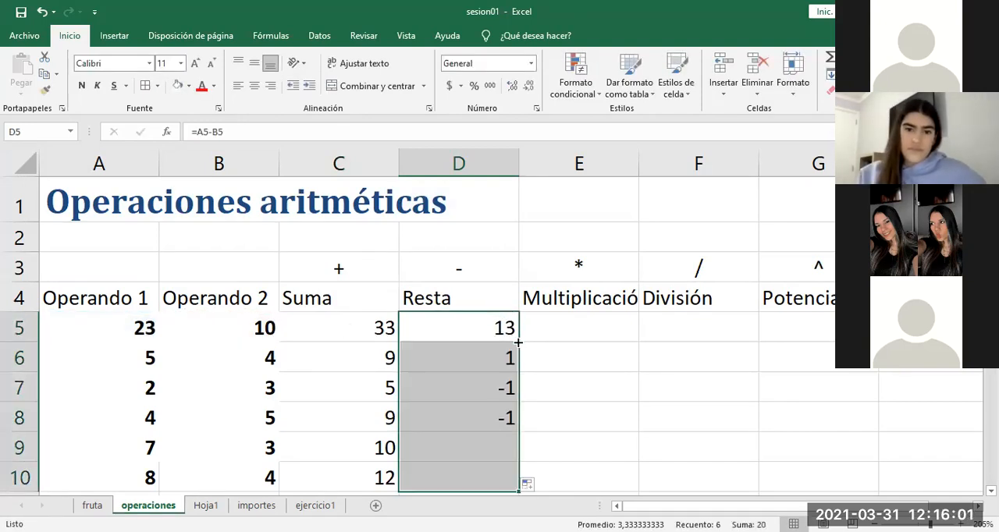
Step: Examine the subtraction formula in D5 and highlight operand ranges in columns A and B without editing anything
double_click(471, 335)
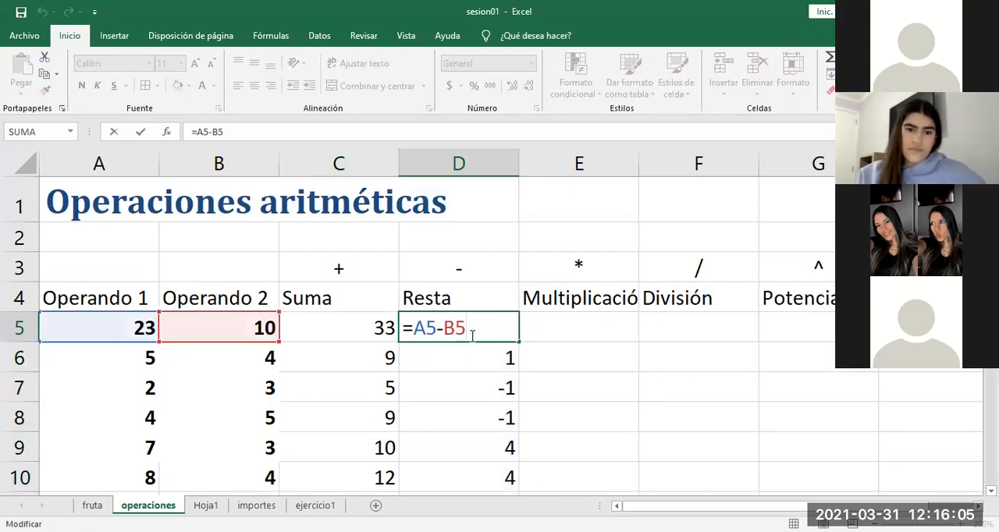
click(133, 328)
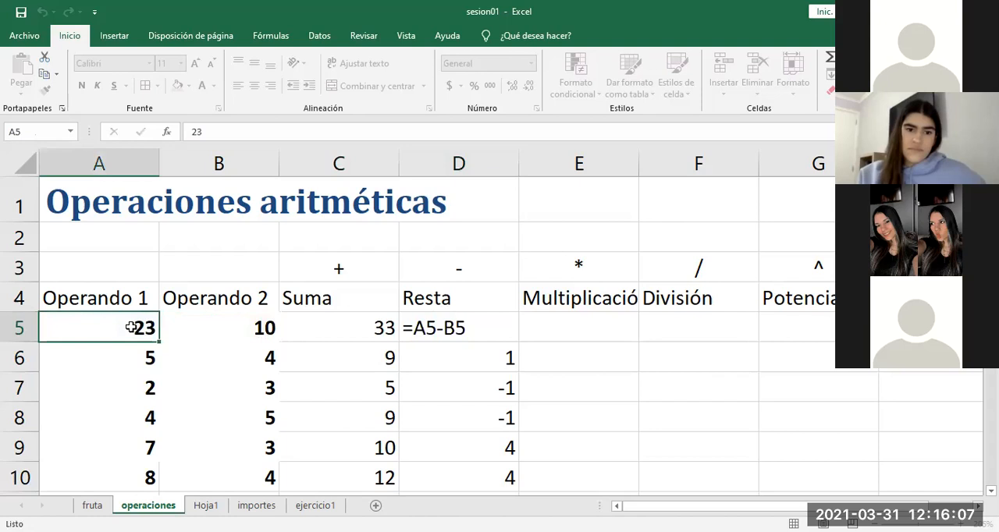
drag(132, 328, 216, 361)
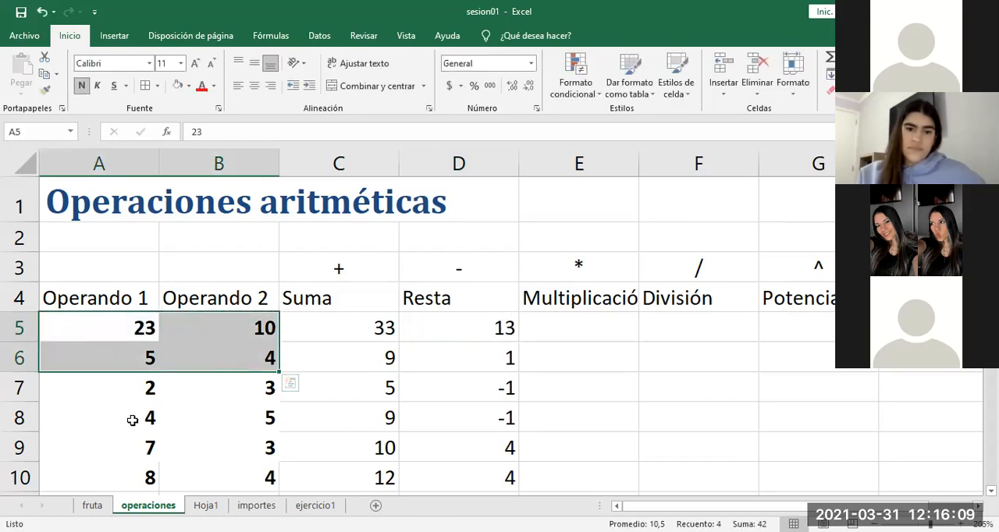
drag(134, 417, 230, 454)
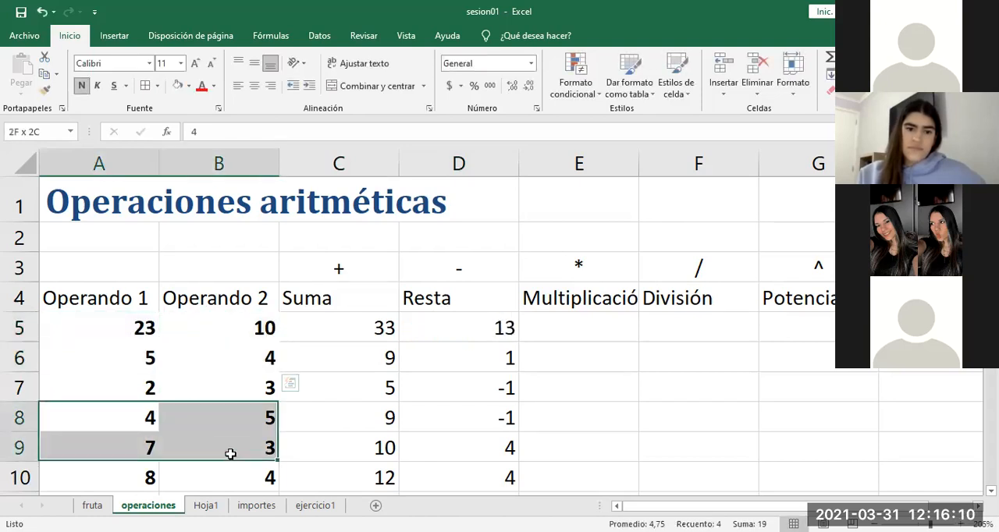
double_click(489, 333)
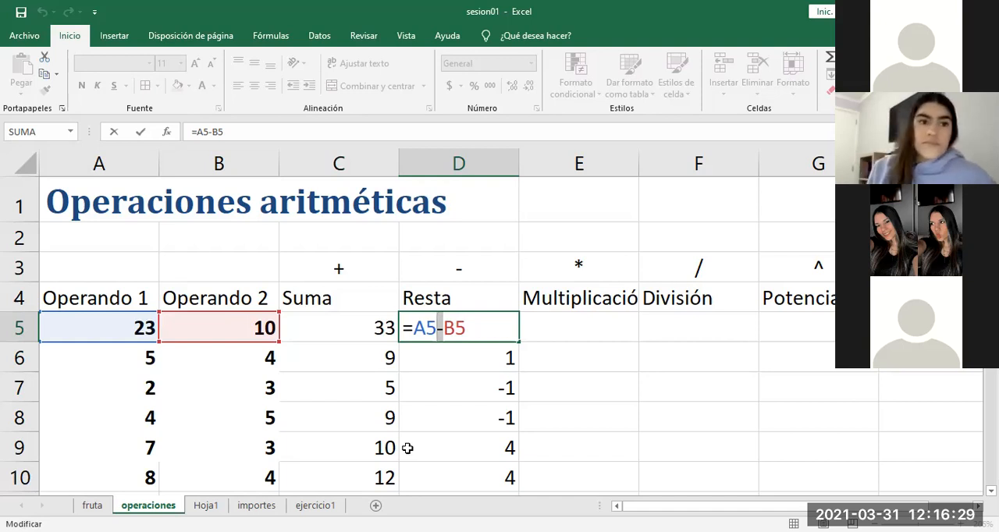
key(ctrl+Return)
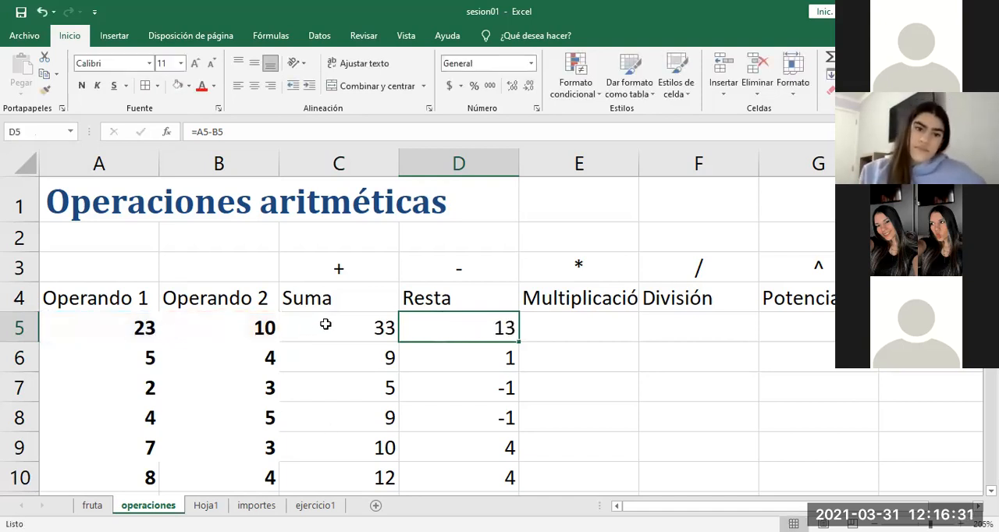
drag(139, 328, 231, 332)
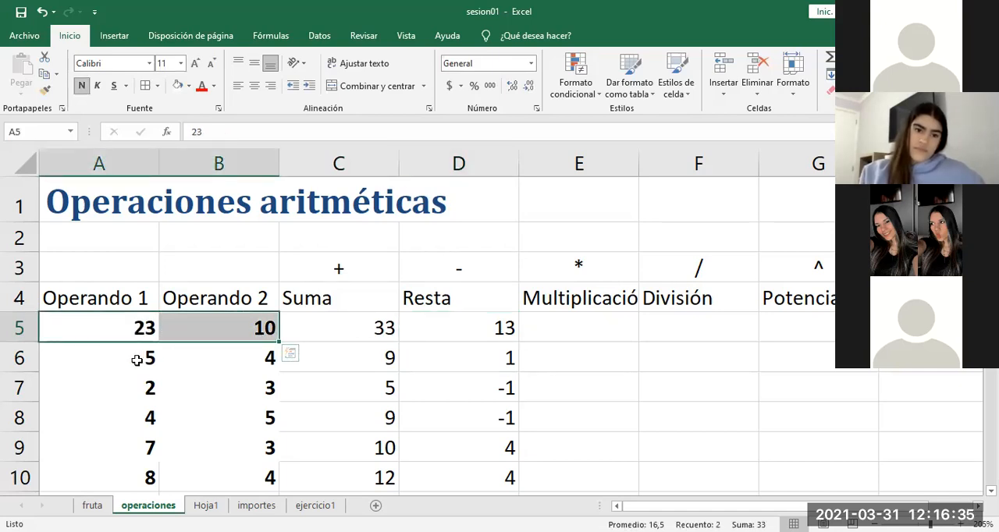
drag(136, 360, 210, 359)
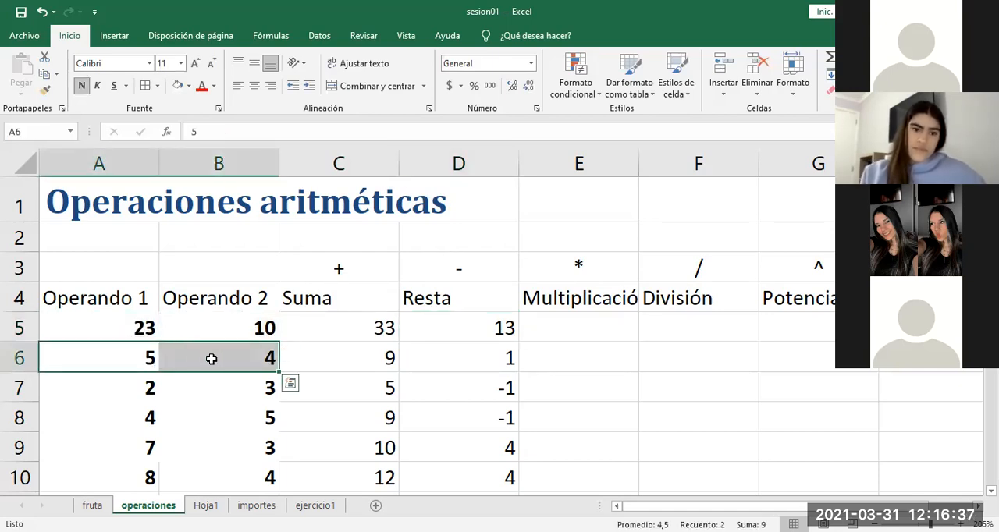
click(141, 326)
Step: Replace the formula in D5 with =SUMA(A5:B5)-SUMA(A6:B6), subtracting the sum of row 6's operands from row 5's
click(457, 321)
double_click(476, 325)
drag(481, 325, 418, 323)
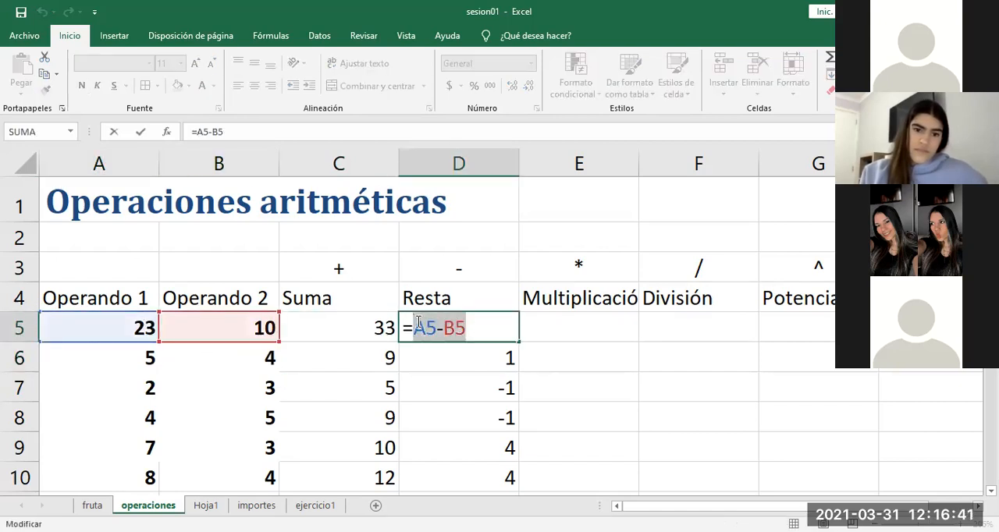
text(suma()
drag(147, 326, 201, 321)
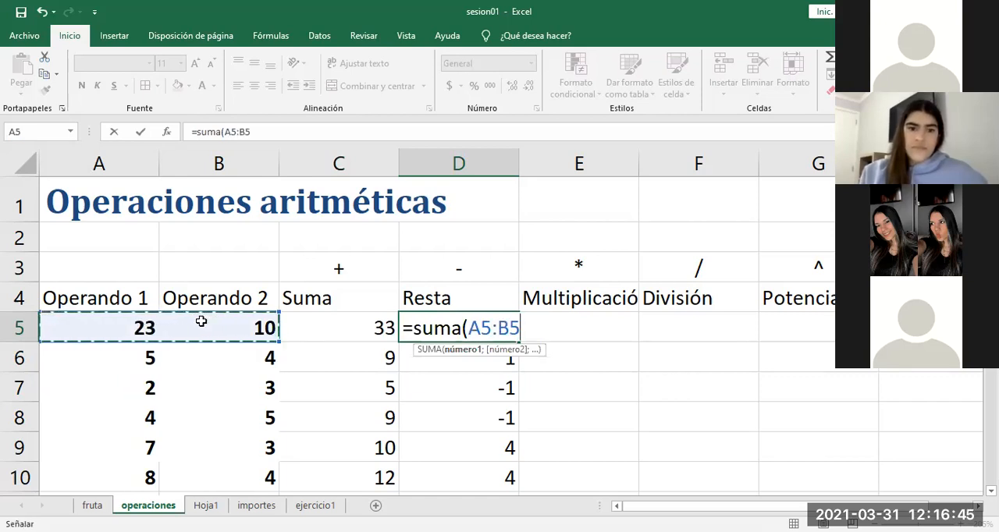
text()-)
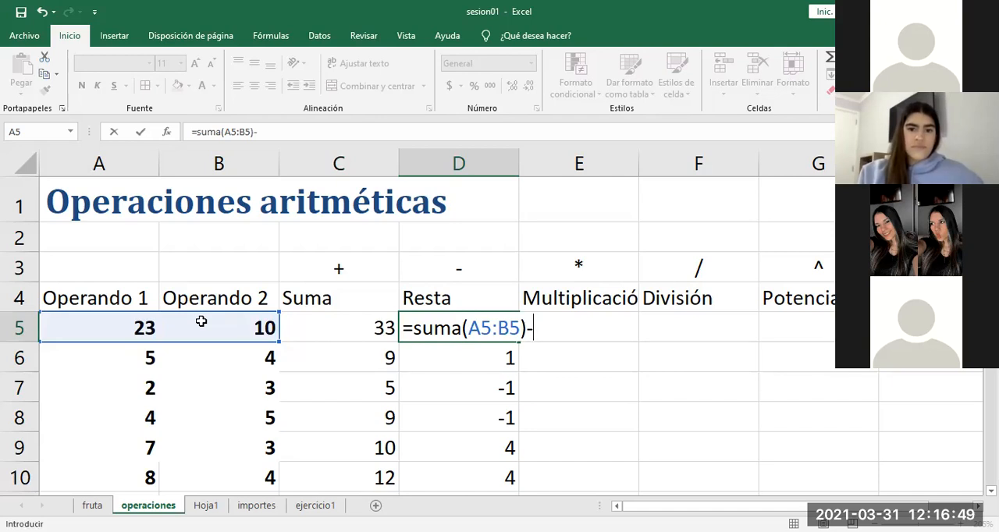
text(suma()
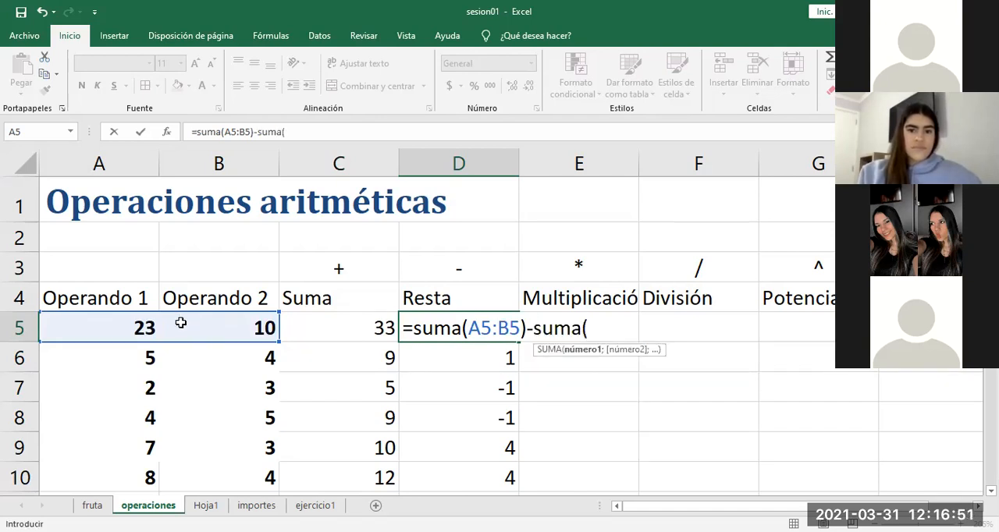
drag(107, 352, 222, 355)
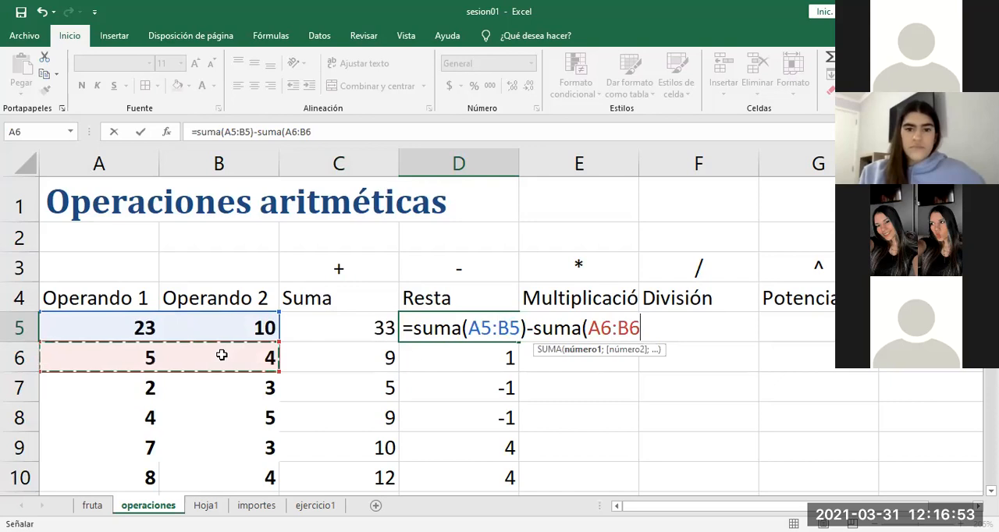
text())
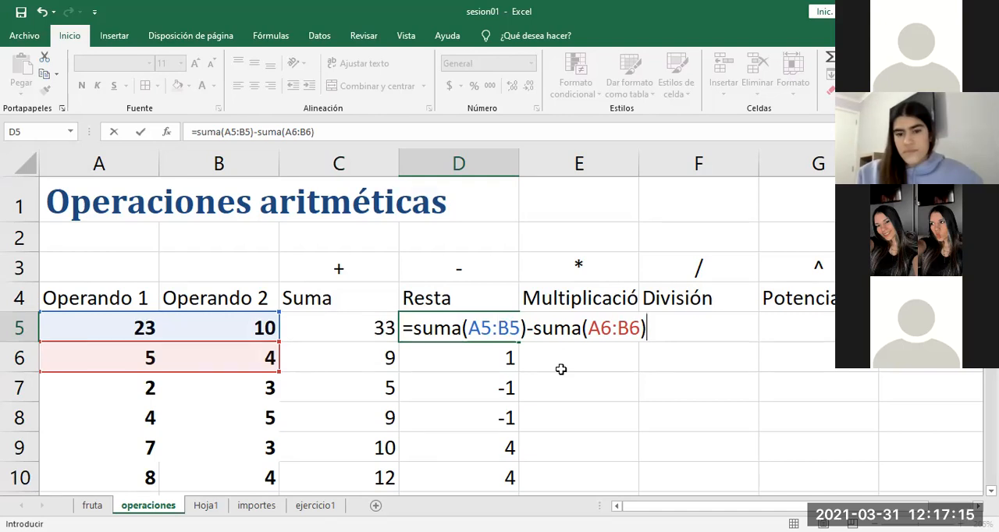
key(Return)
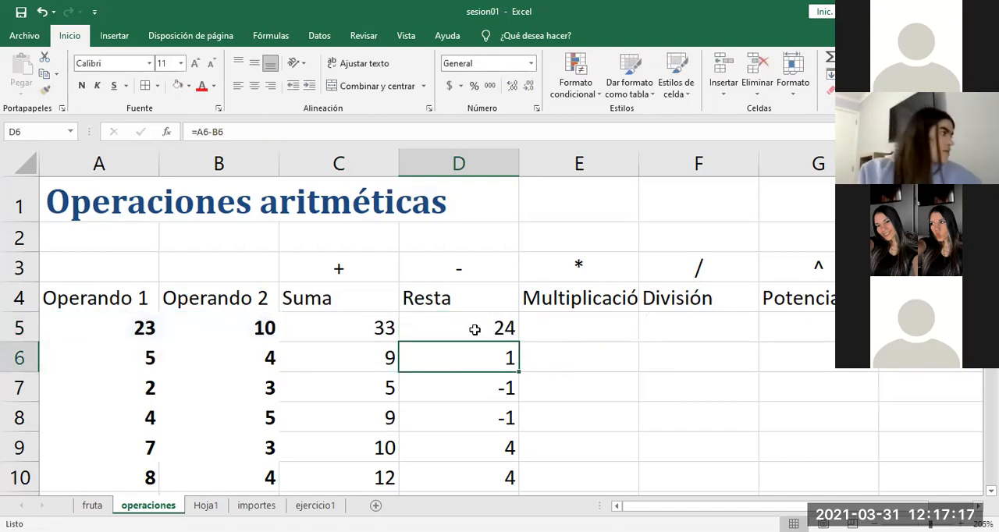
Step: Check which ranges the two SUMA functions in D5 reference, leaving the formula as it is
click(474, 329)
double_click(475, 329)
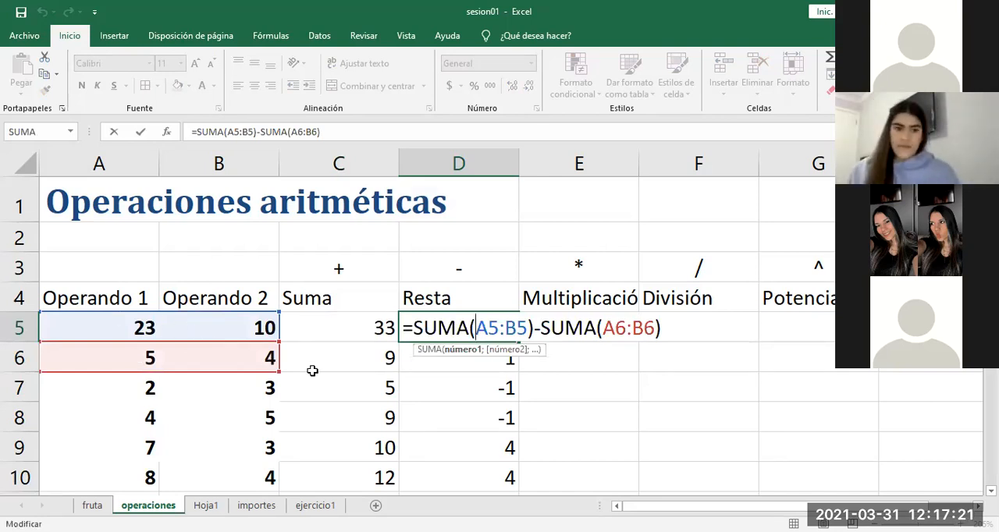
key(Return)
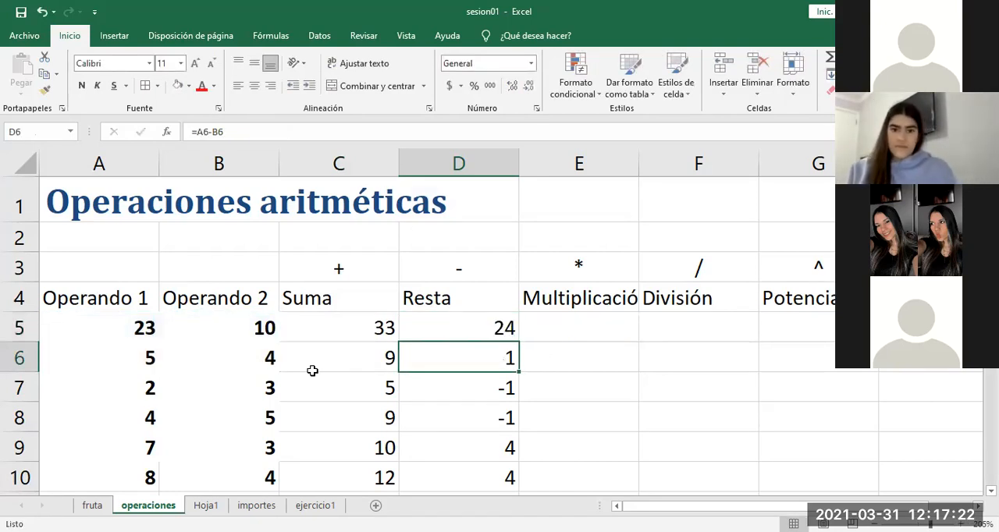
double_click(471, 325)
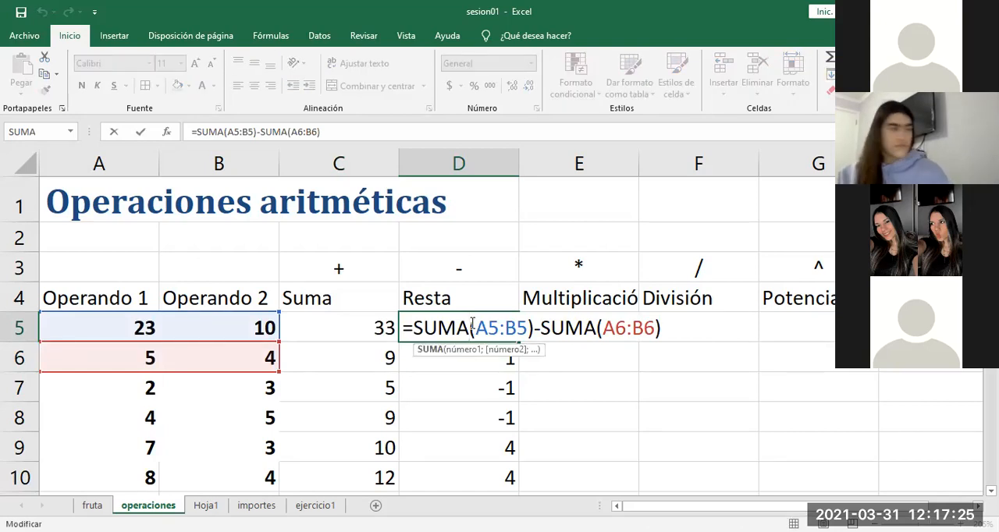
key(Return)
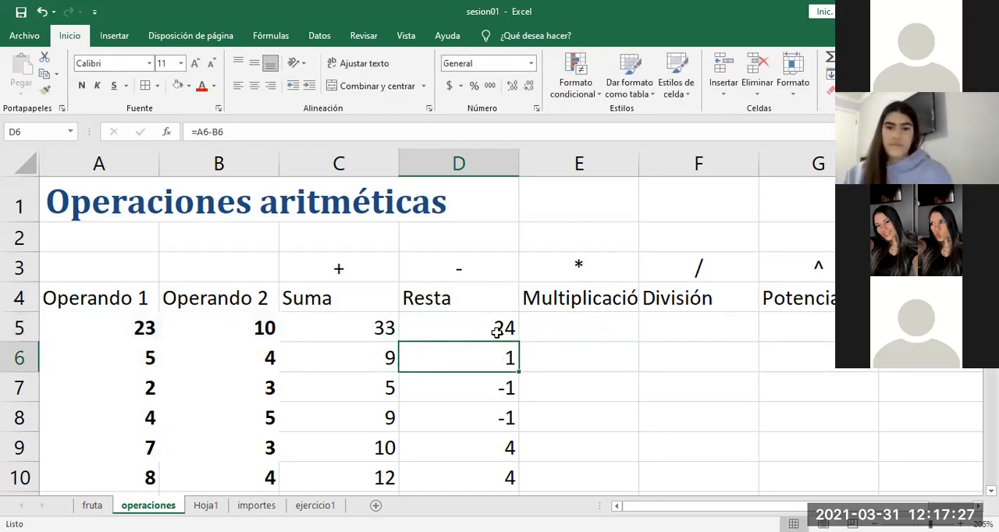
click(578, 329)
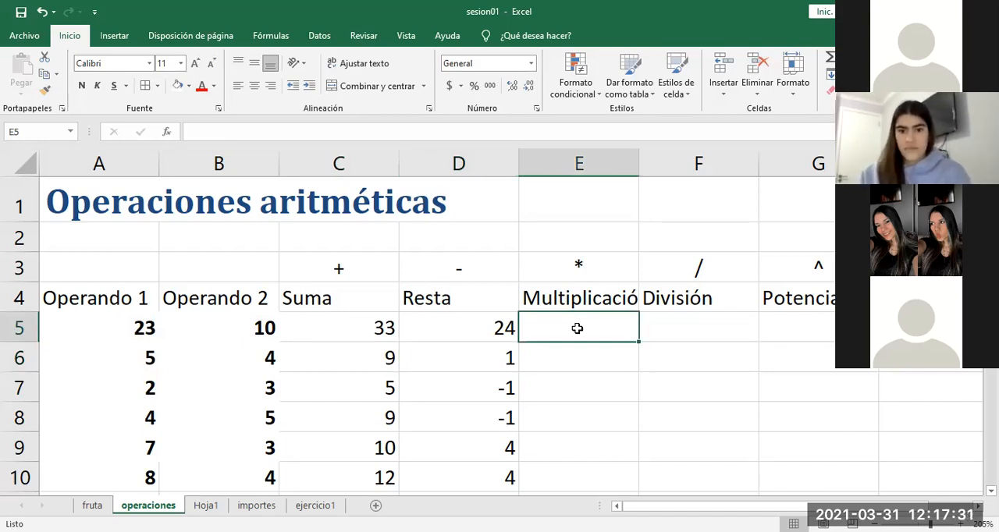
text(=)
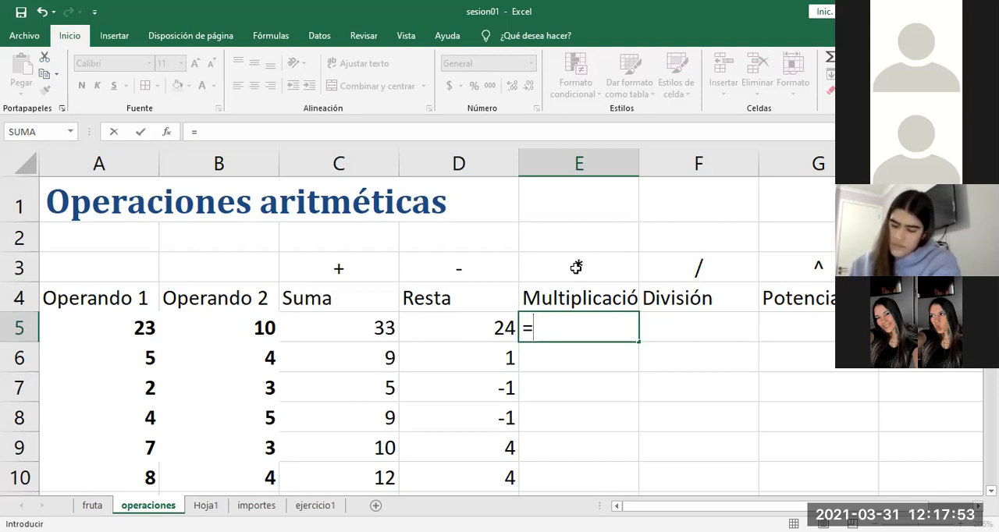
click(457, 328)
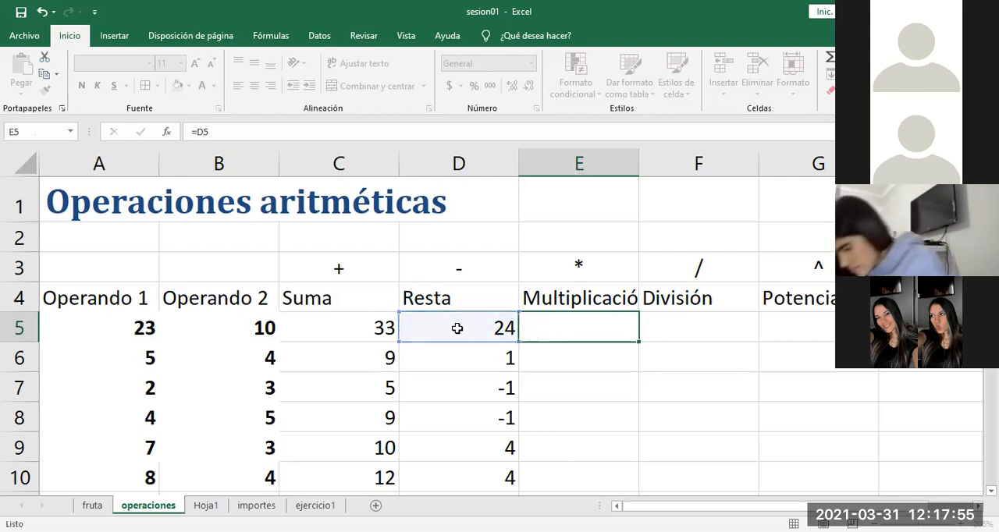
key(Escape)
Step: Examine the formula in D5 again, highlighting its first SUMA term, and leave the cell without editing it
double_click(457, 329)
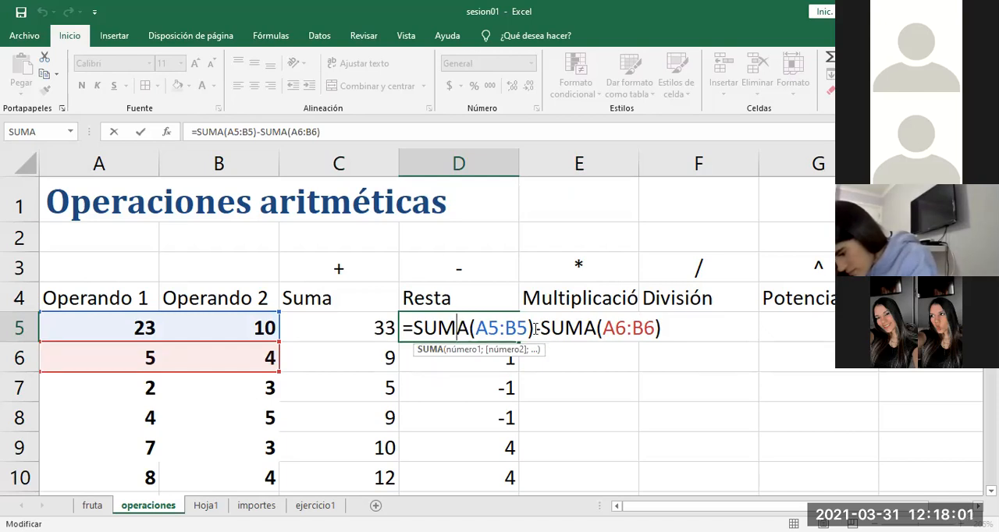
drag(532, 328, 418, 320)
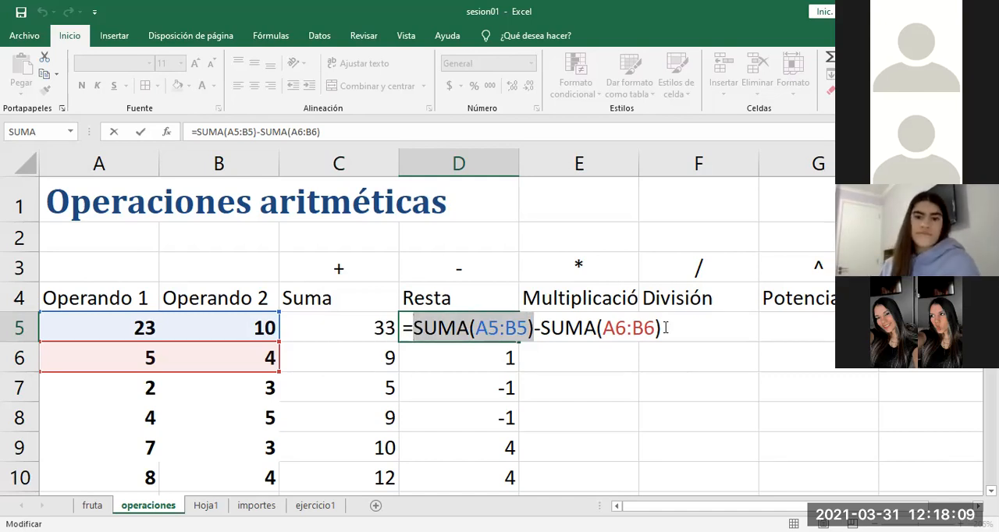
click(123, 325)
key(Escape)
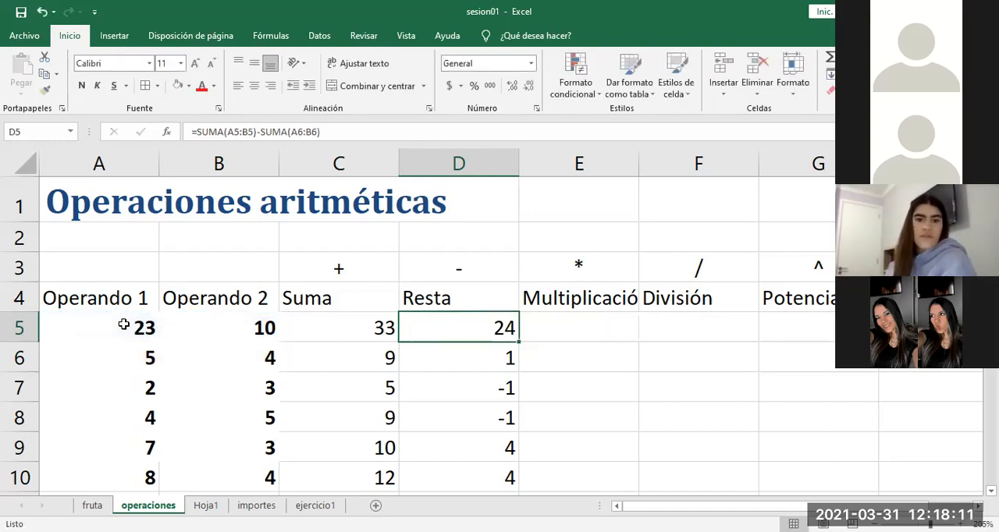
Step: Highlight the operand ranges A5:B5 and A6:B6 in turn to show what the Resta formula in D5 subtracts
double_click(124, 325)
drag(125, 326, 236, 328)
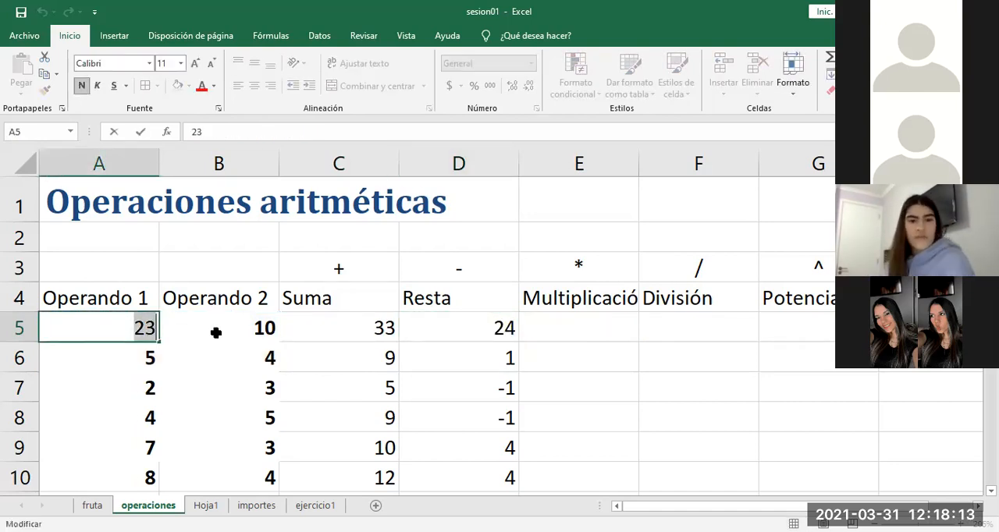
click(216, 332)
drag(81, 328, 252, 322)
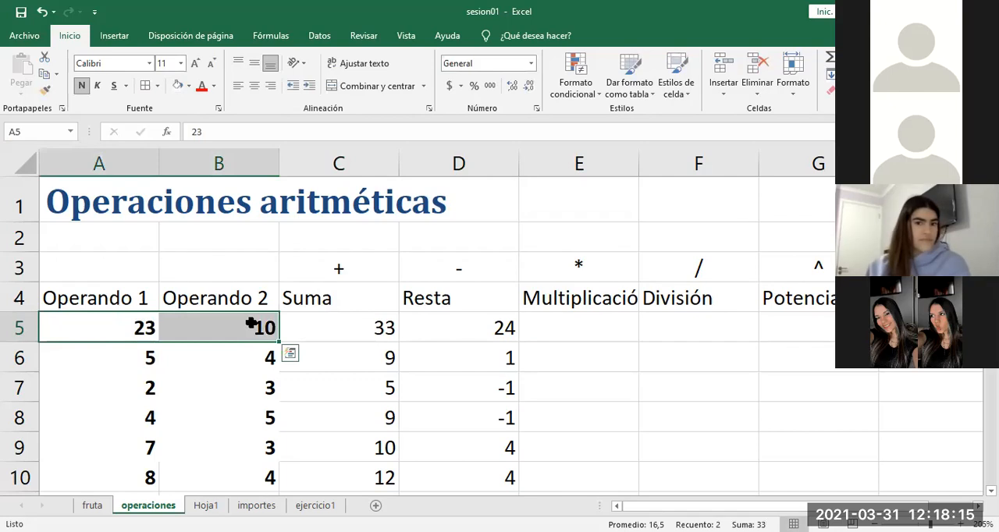
drag(127, 352, 225, 353)
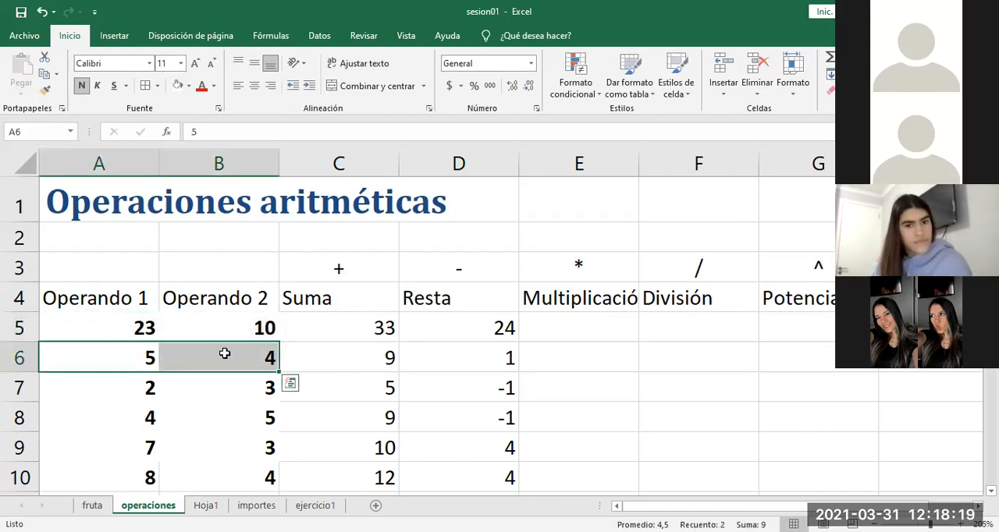
Step: Rewrite the formula in D5 as =SUMA(A5:B5)-A6-B6, subtracting row 6's operands individually
double_click(481, 331)
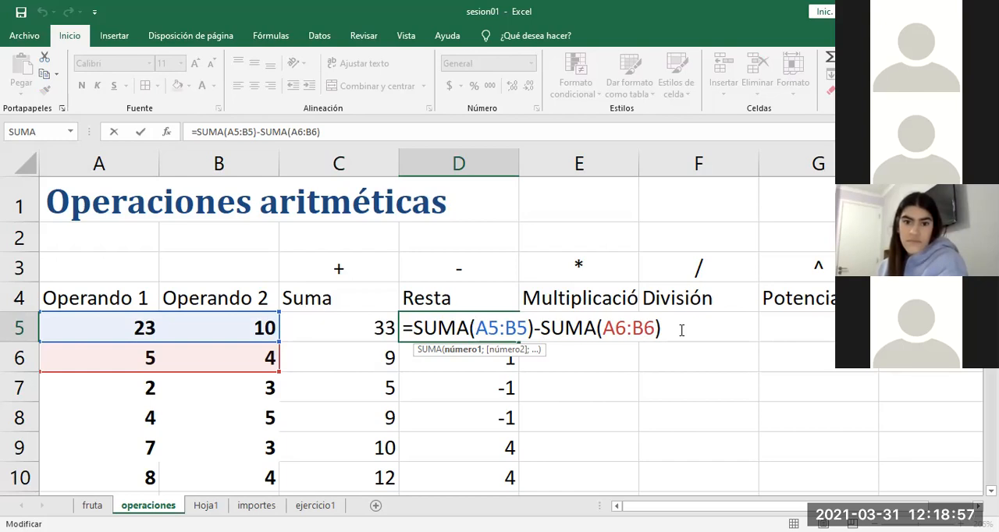
key(BackSpace)
key(BackSpace)
key(BackSpace)
key(BackSpace)
key(BackSpace)
key(BackSpace)
key(BackSpace)
key(BackSpace)
key(BackSpace)
key(BackSpace)
key(BackSpace)
click(125, 352)
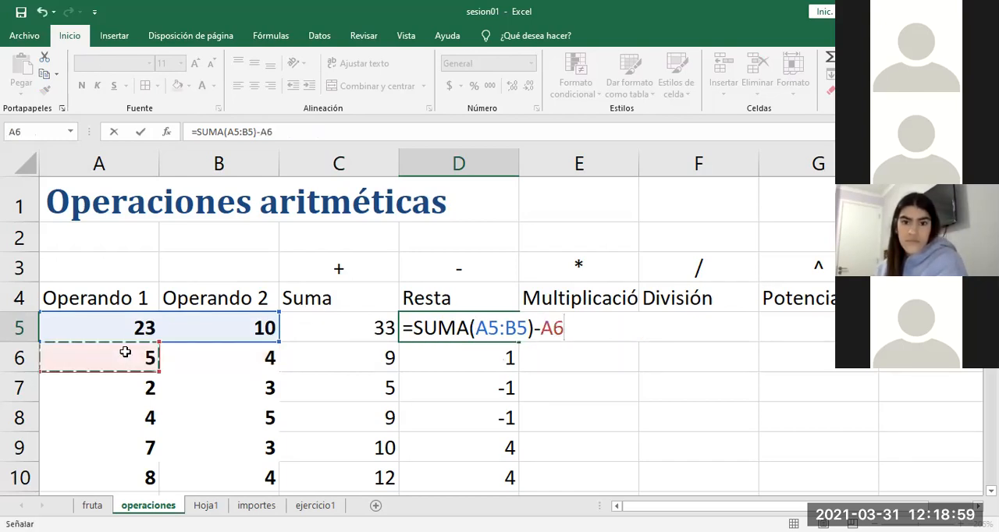
text(-)
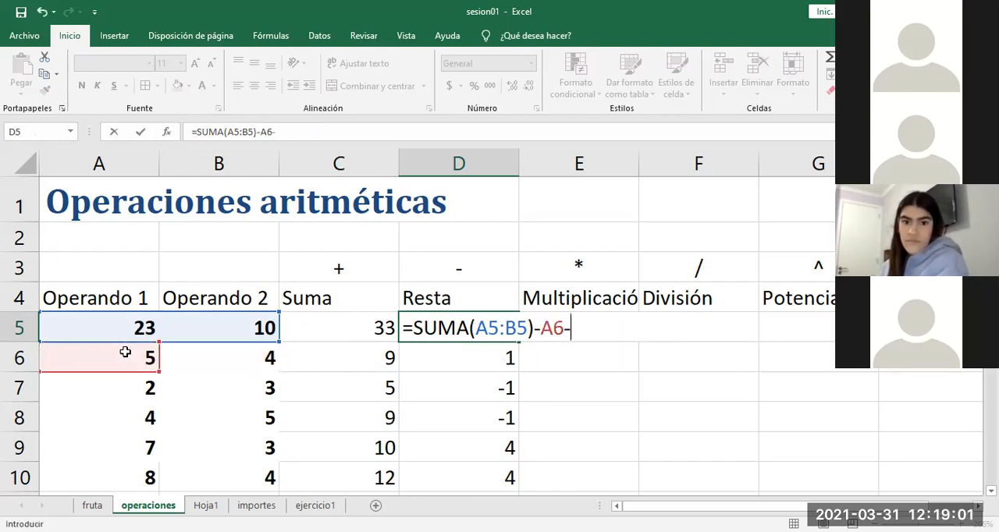
click(210, 360)
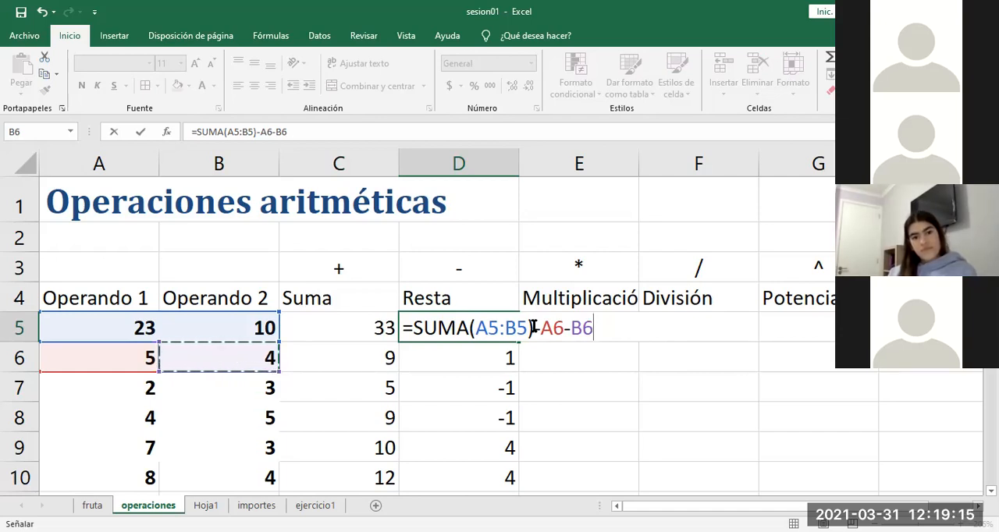
Step: Replace the terms of the D5 formula with references to the Suma cells, entering =C5-C6, and check its references
drag(534, 328, 419, 321)
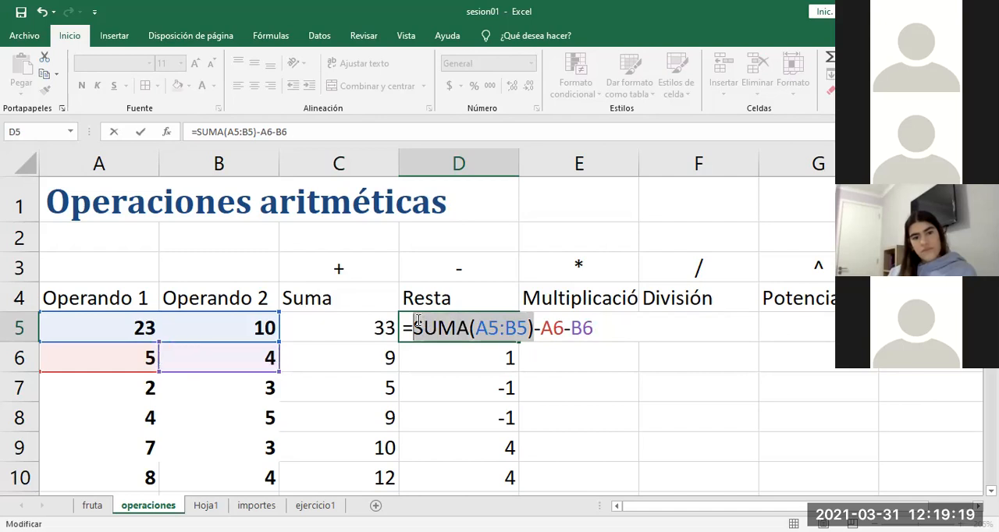
click(339, 315)
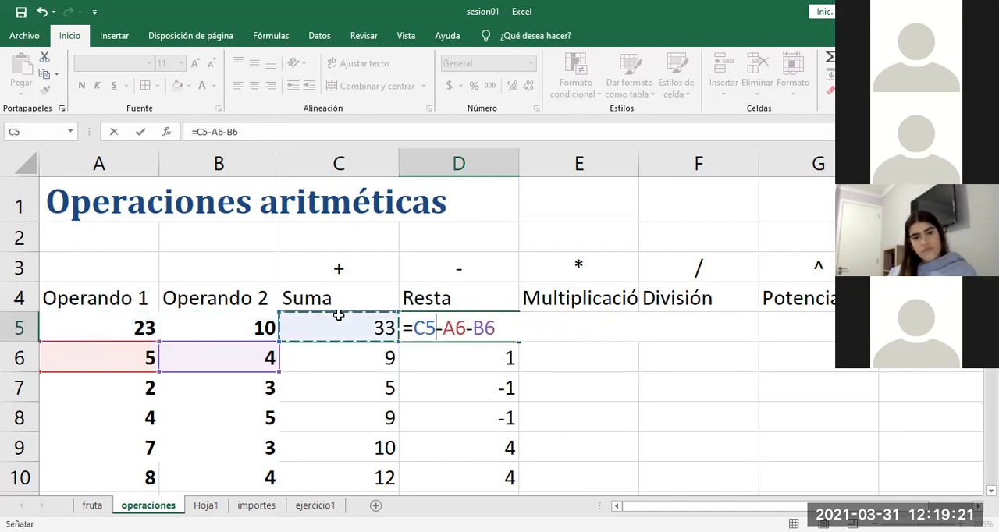
drag(496, 328, 443, 328)
click(382, 358)
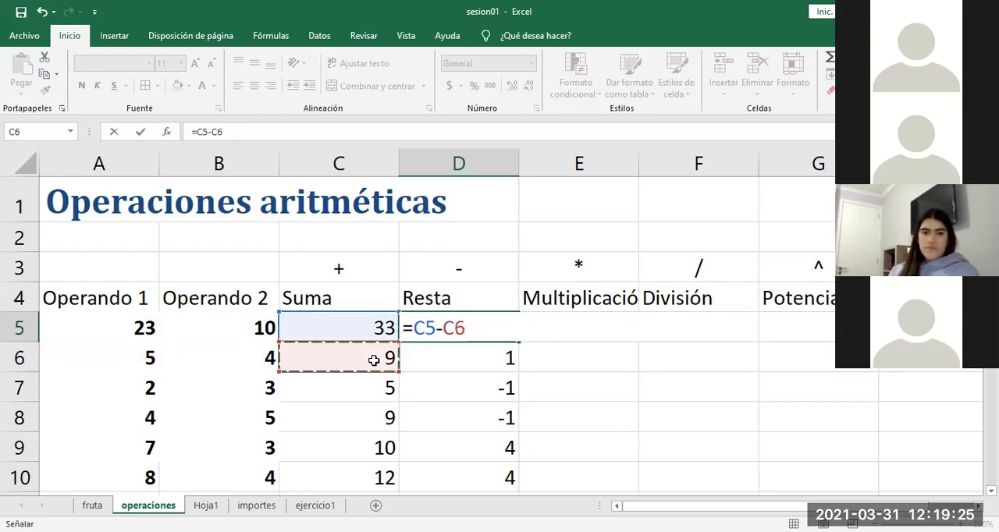
key(Return)
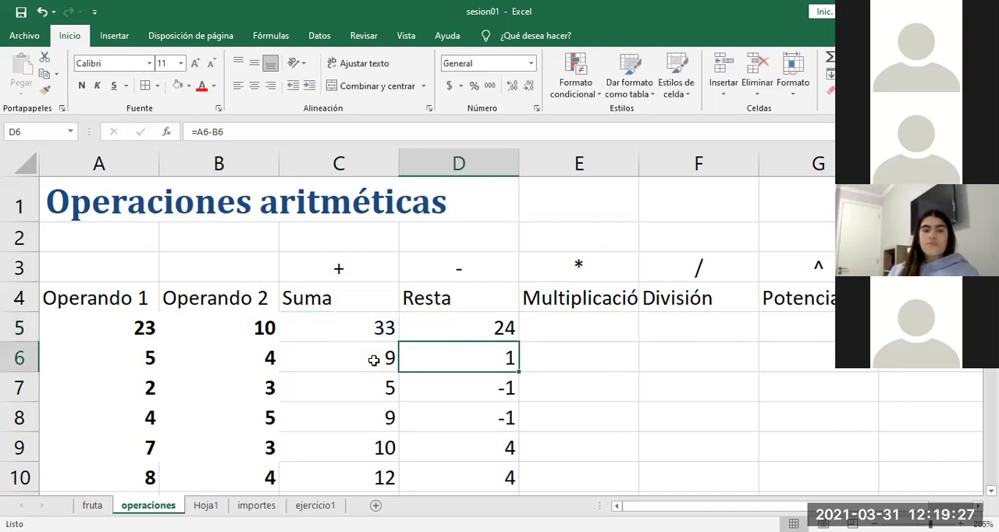
double_click(480, 321)
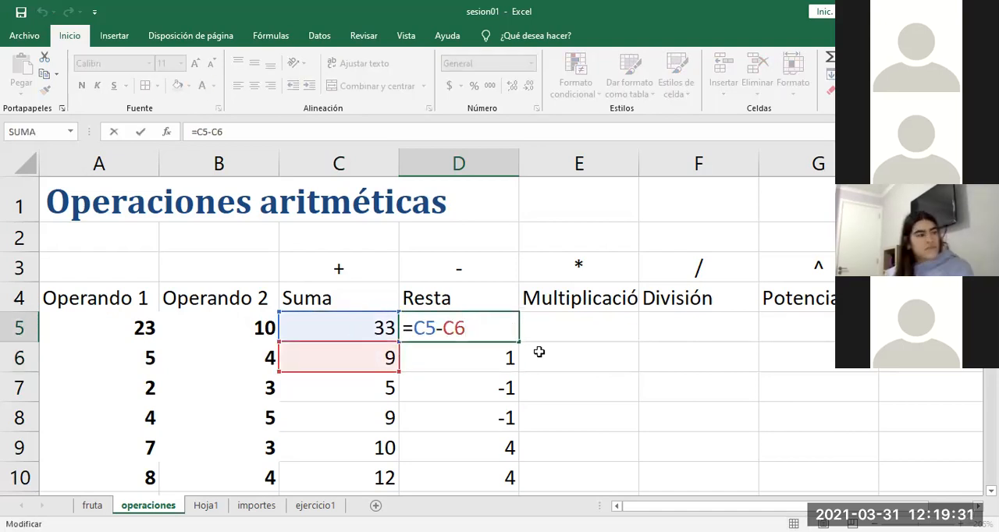
key(Escape)
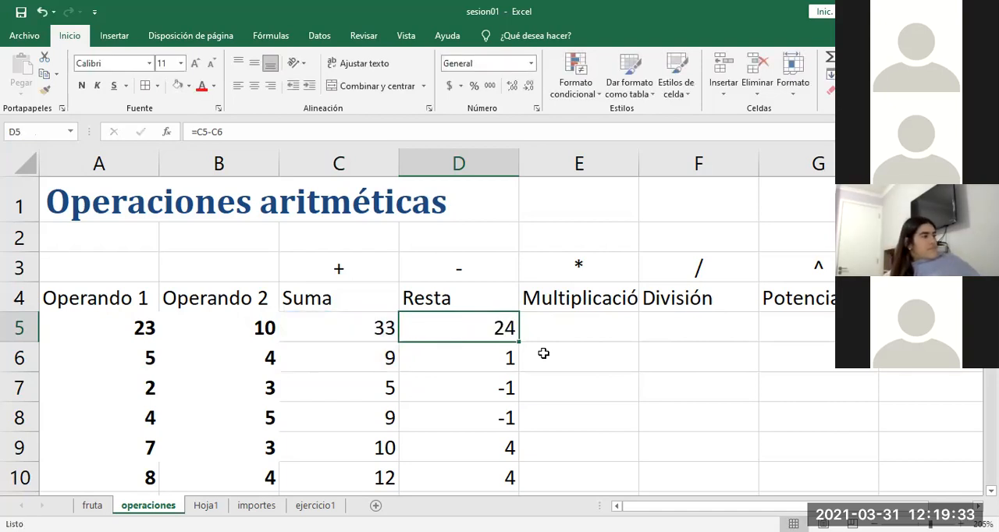
Step: Enter =A5*B5 in Multiplicación cell E5 to multiply row 5's operands, and review the formula's references
click(587, 332)
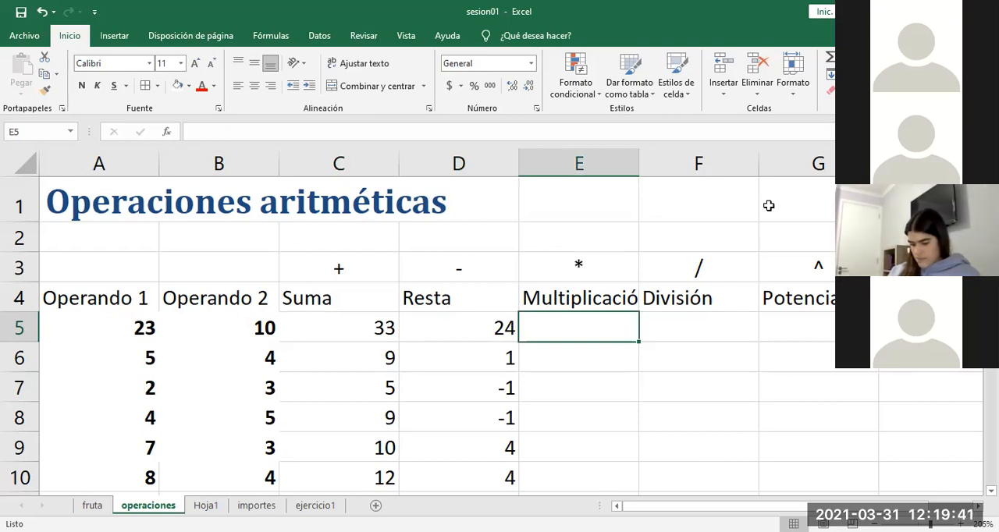
text(=)
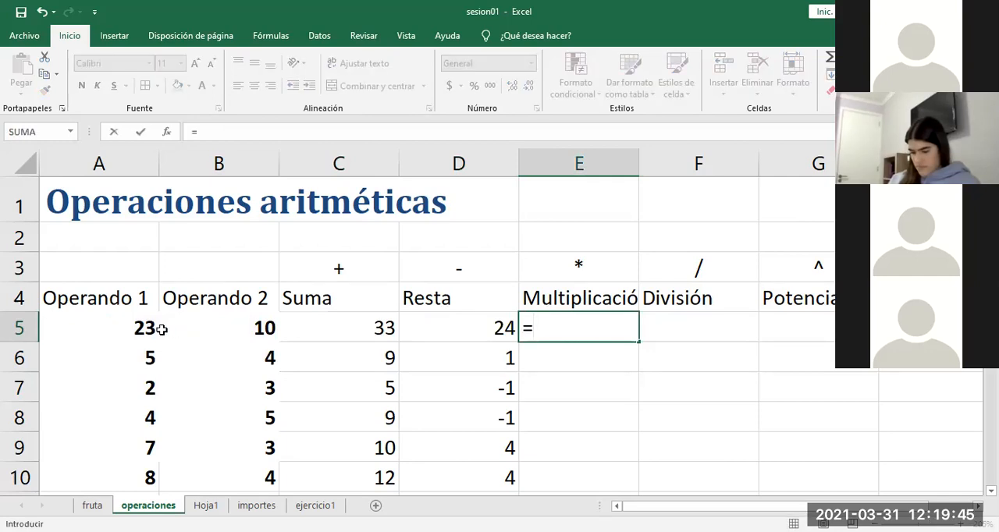
click(136, 328)
text(+)
key(BackSpace)
text(*)
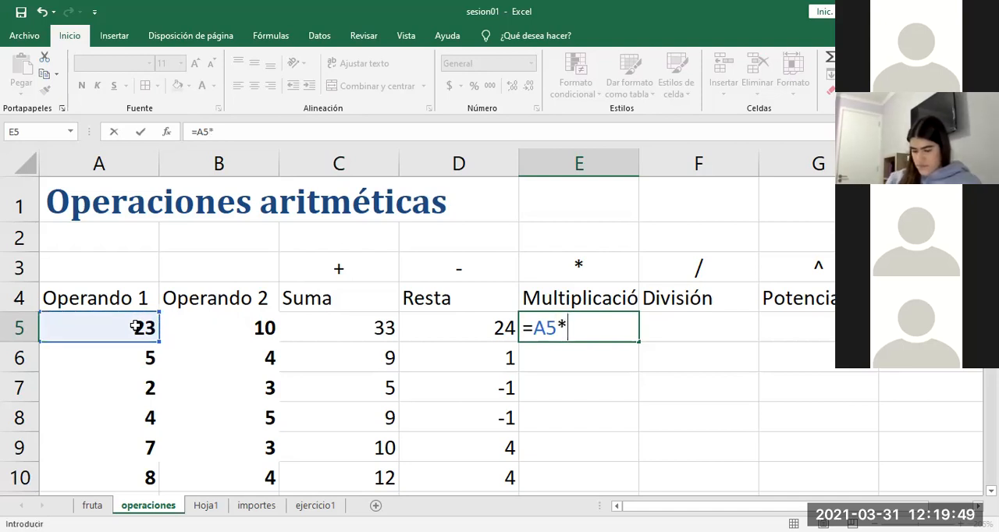
click(200, 322)
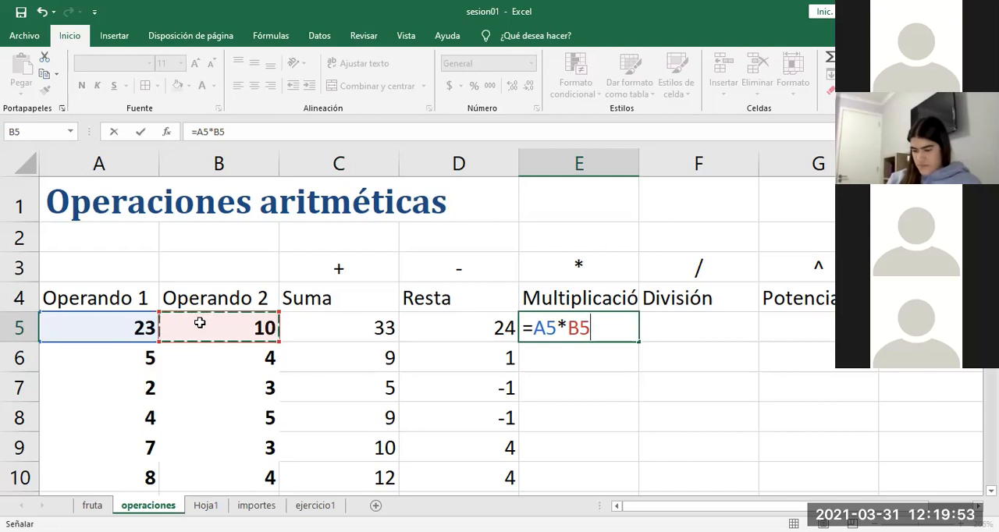
key(Return)
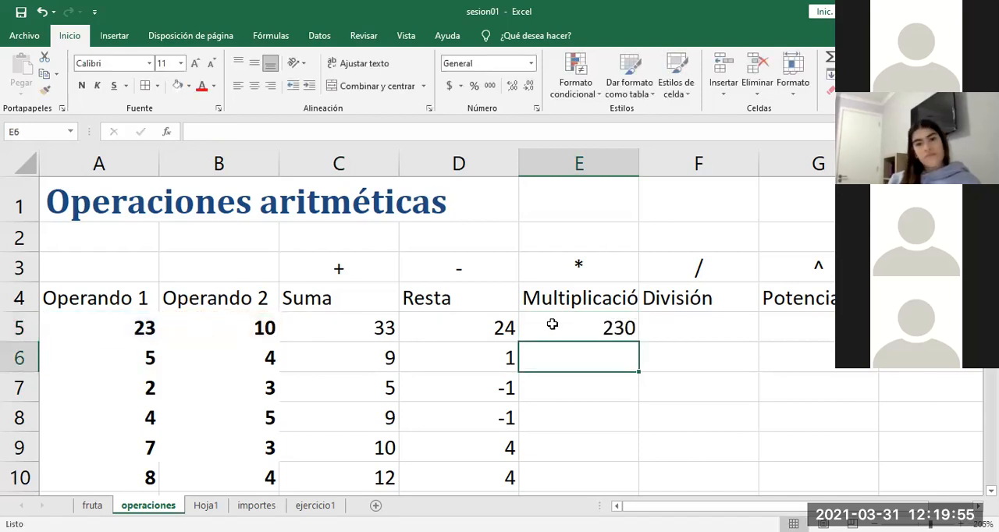
click(584, 332)
double_click(584, 333)
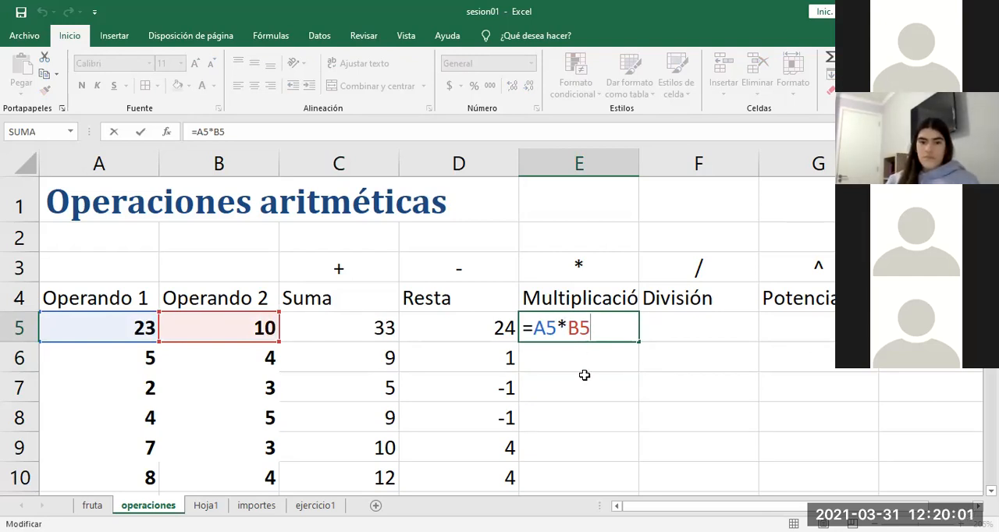
key(Return)
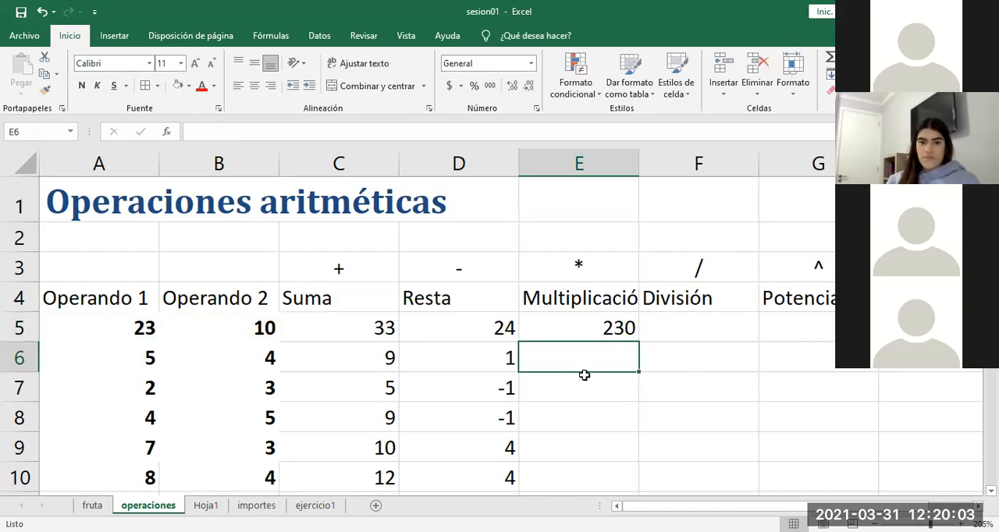
Step: Enter =A5/B5 in División cell F5 to divide row 5's first operand by the second
click(621, 326)
drag(642, 330, 676, 330)
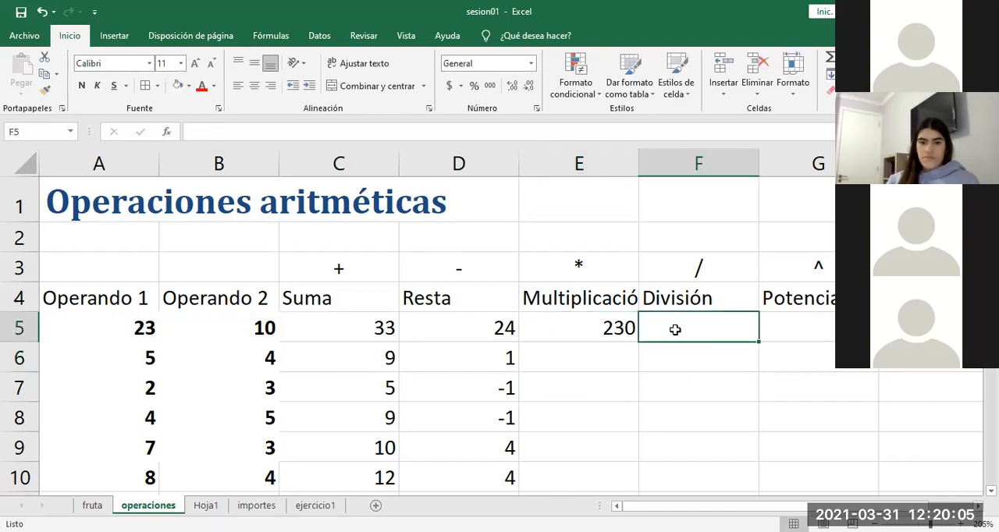
text(=)
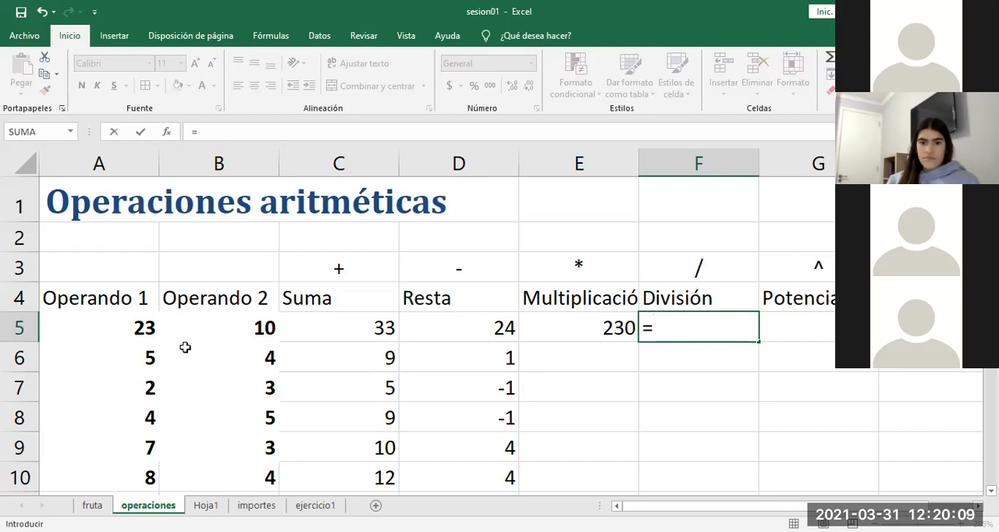
click(118, 327)
text(/)
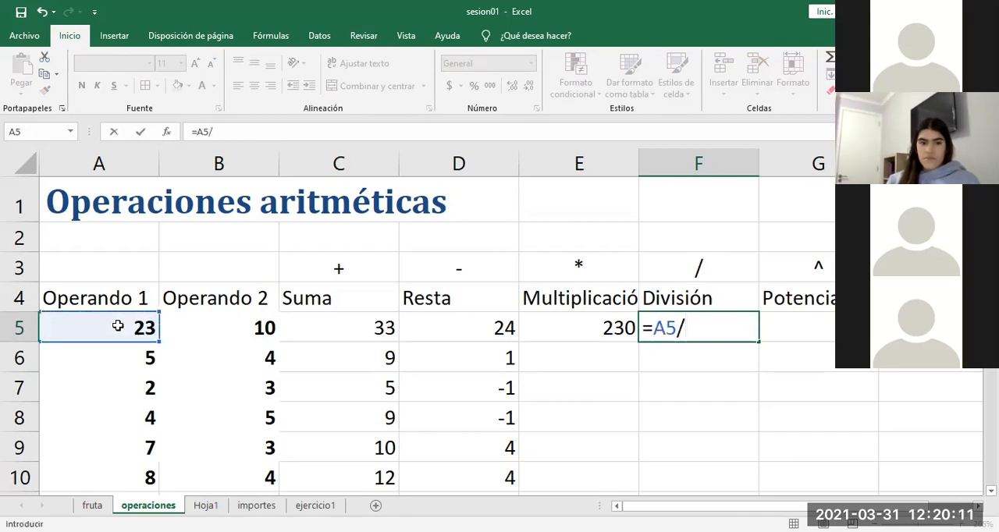
click(197, 329)
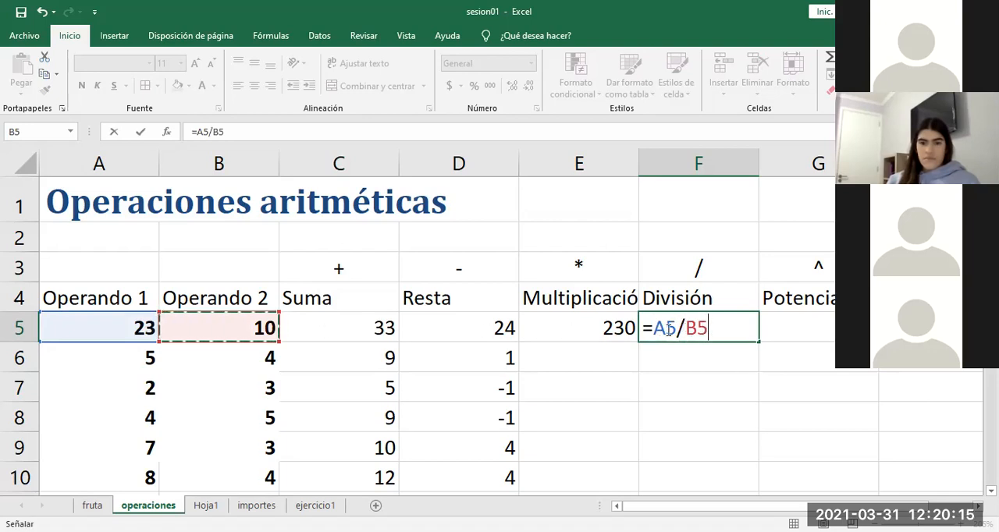
key(Return)
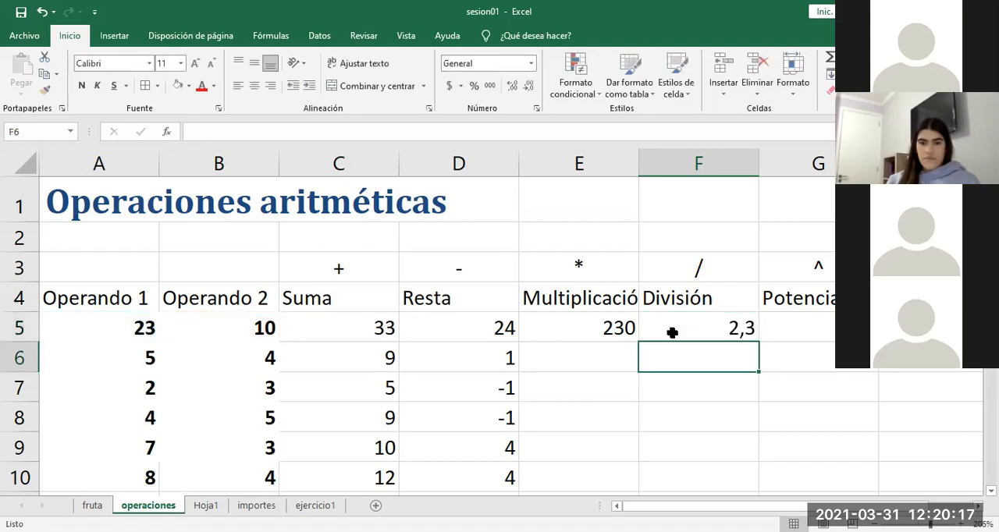
Step: Enter =A5^B5 in Potencia cell G5 to raise row 5's first operand to the power of the second
click(717, 329)
key(Right)
scroll(717, 329, right, 1)
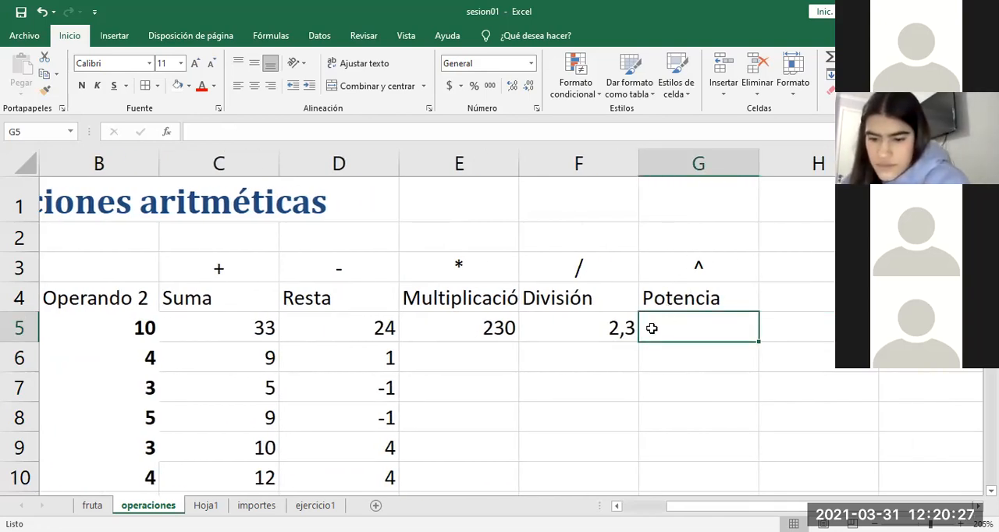
click(116, 331)
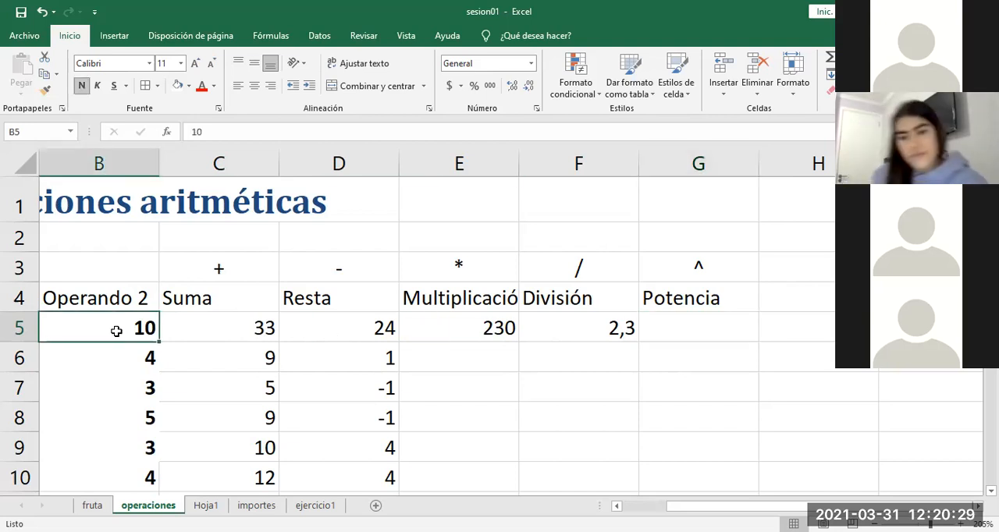
click(690, 329)
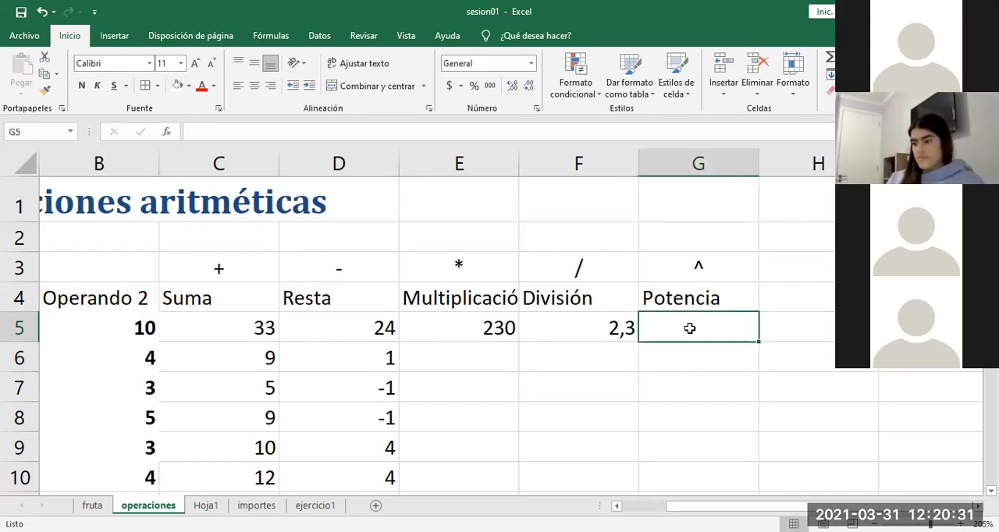
text(=)
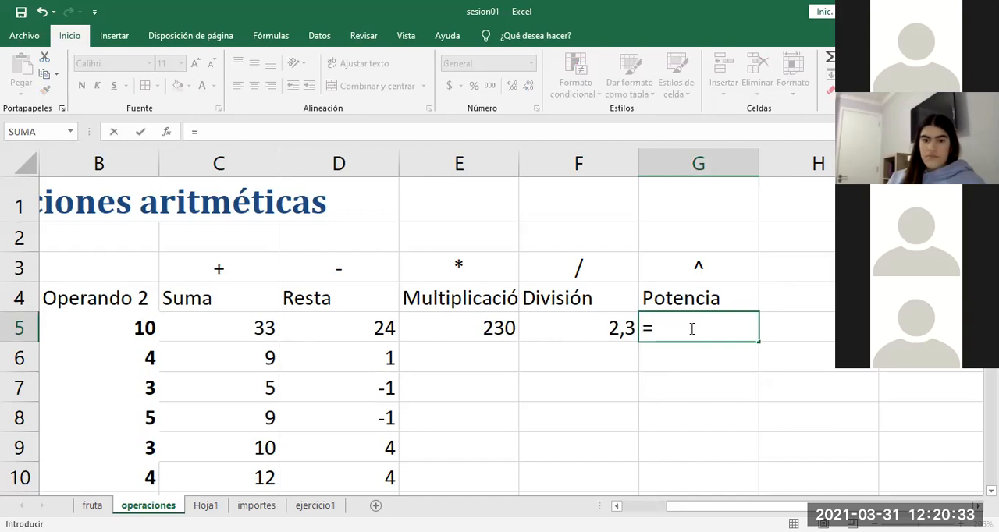
text(a5)
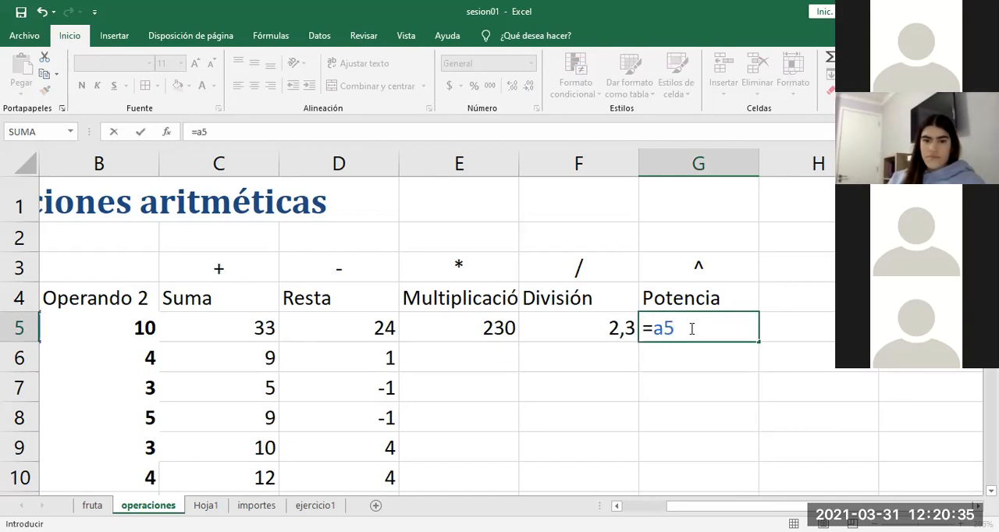
text({)
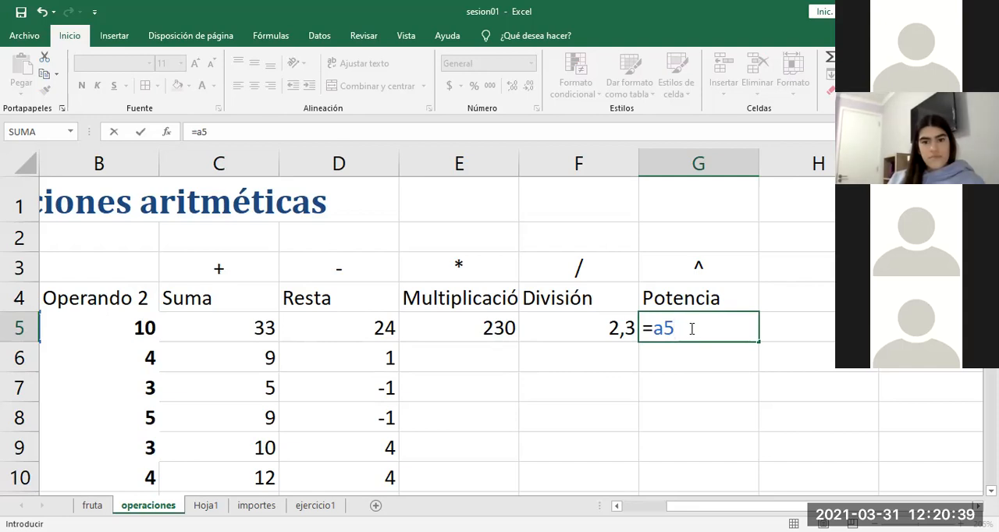
text(^[)
key(BackSpace)
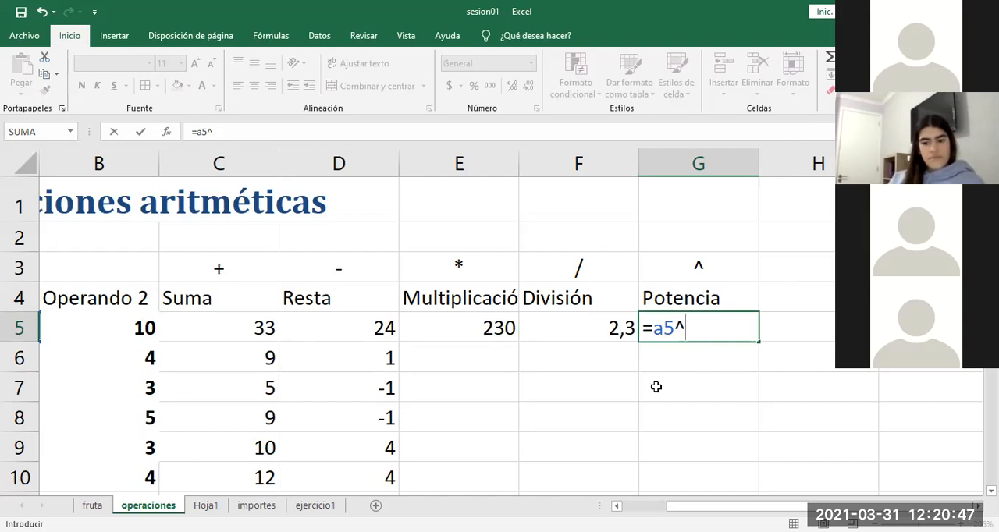
click(121, 331)
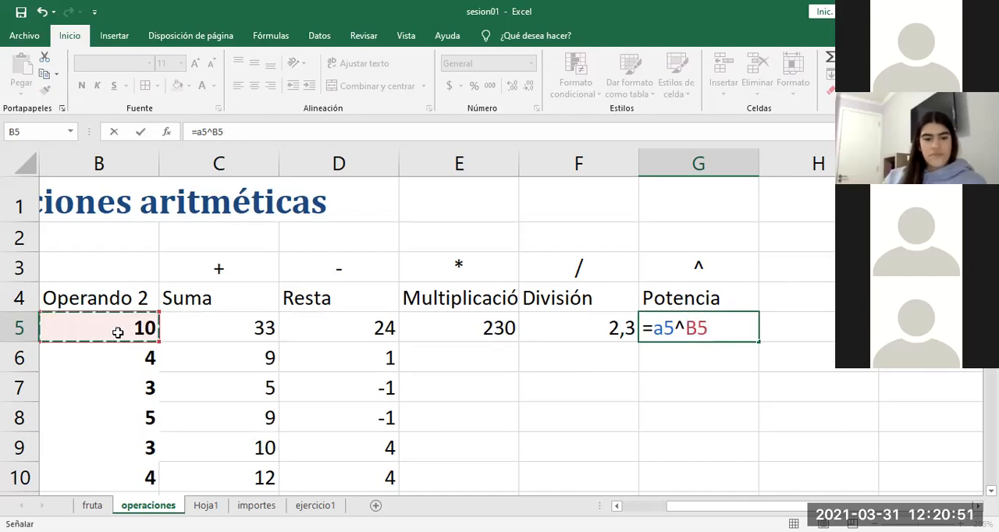
drag(687, 506, 675, 506)
key(Return)
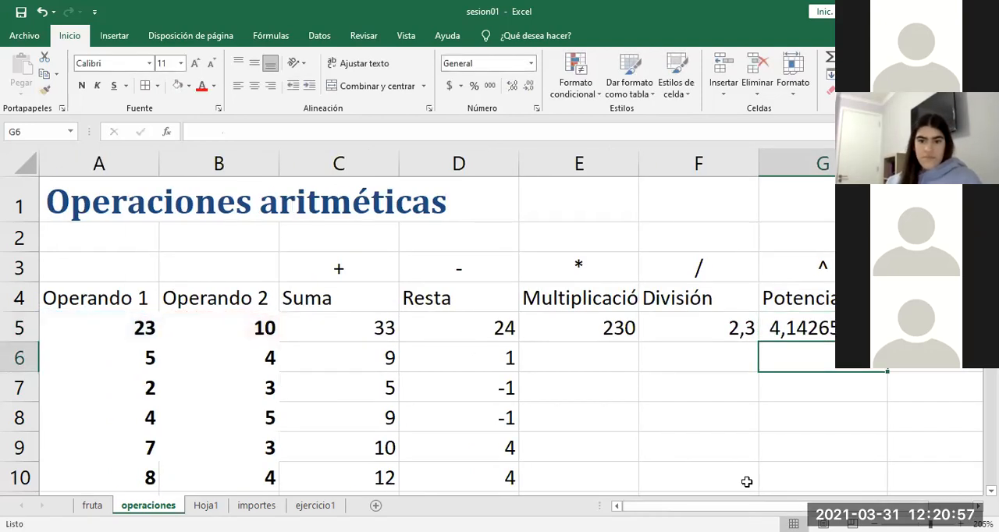
drag(675, 505, 749, 485)
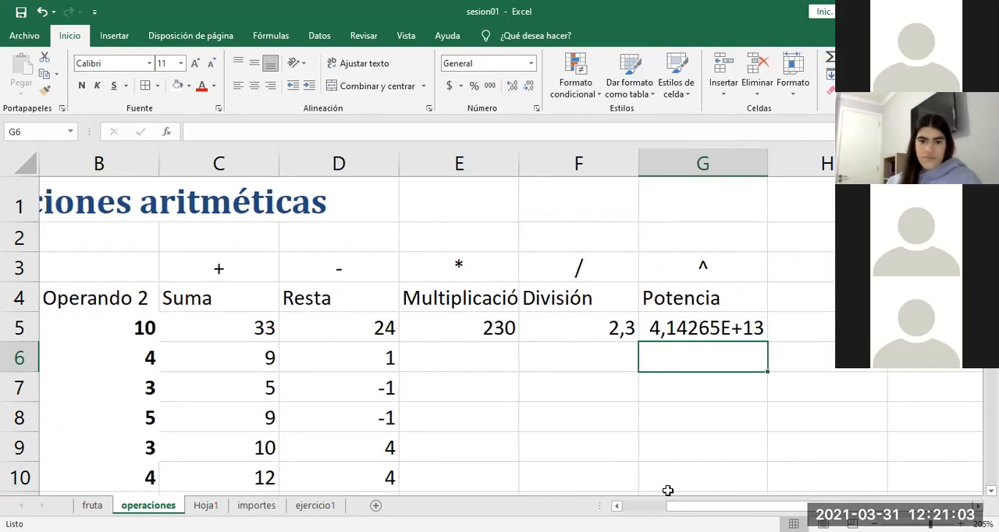
Step: Set row 5's first operand in cell A5 to 2 and review the Potencia formula in G5
scroll(193, 353, left, 1)
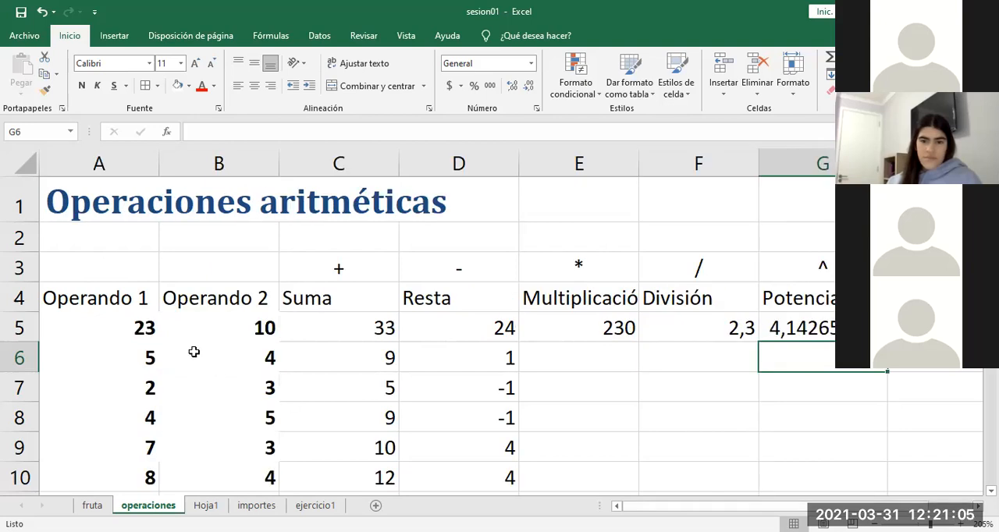
click(143, 321)
text(2)
key(Return)
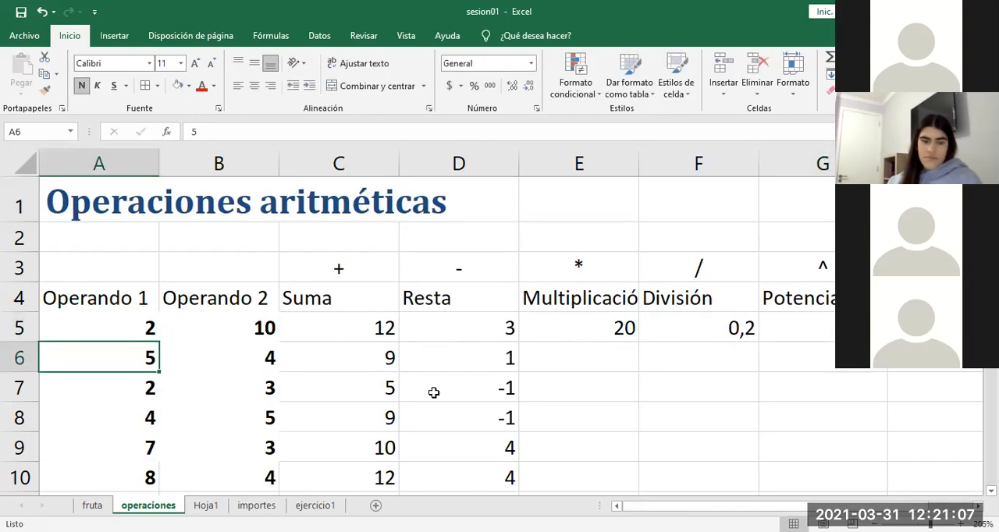
click(647, 419)
key(Right)
key(Right)
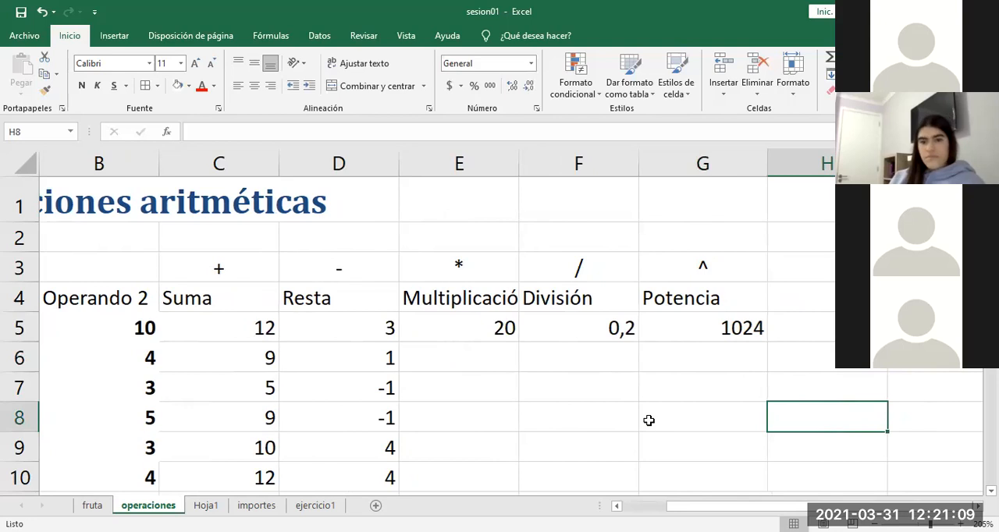
key(Left)
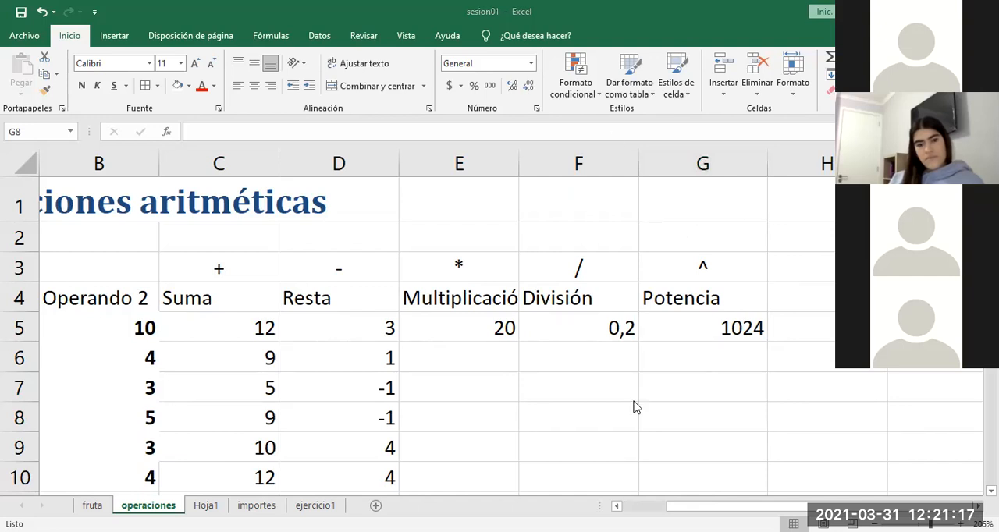
click(704, 326)
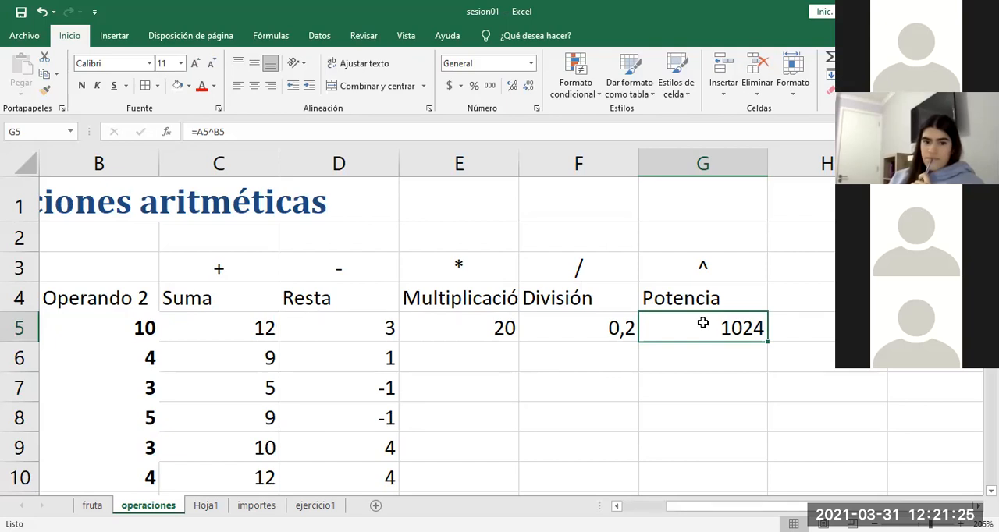
click(775, 263)
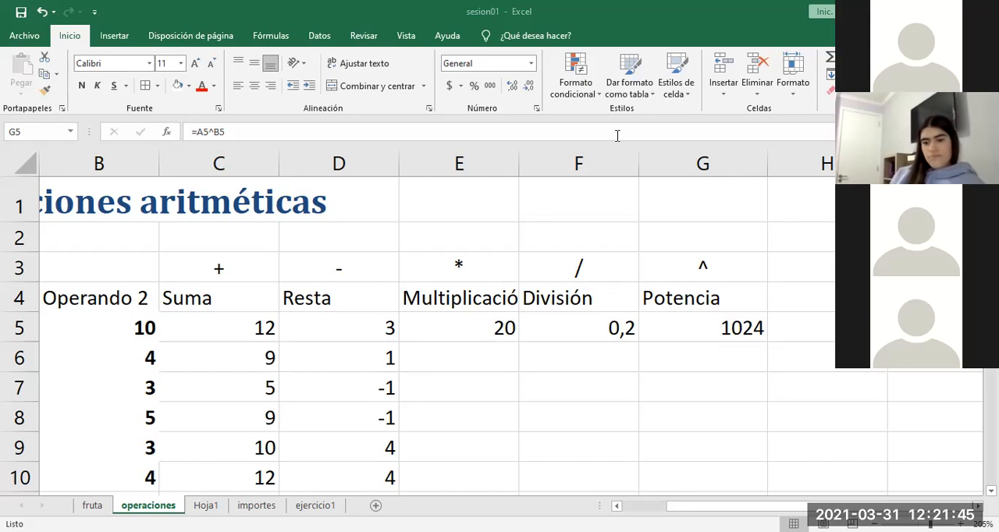
Step: Clear the old Suma and Resta results in cells C6:D10
click(262, 365)
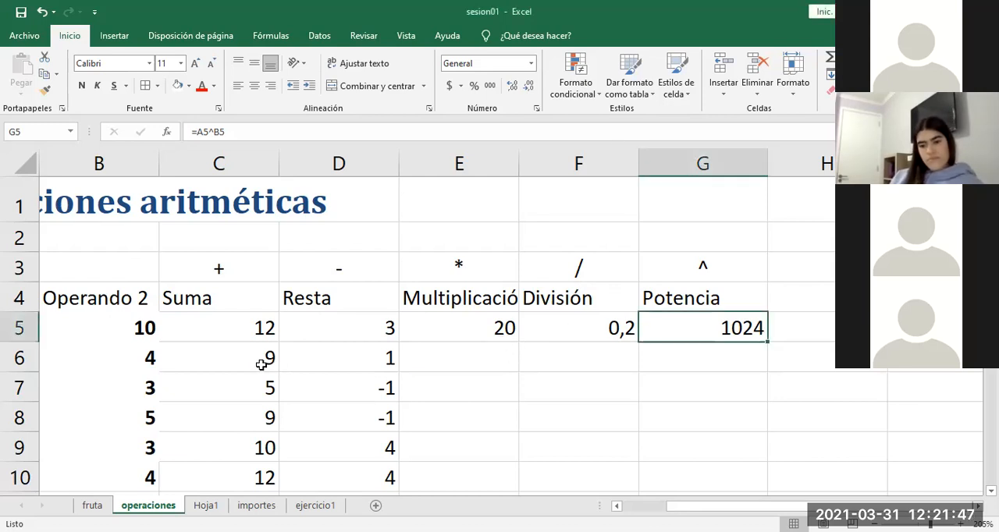
drag(249, 355, 392, 352)
key(Delete)
click(516, 320)
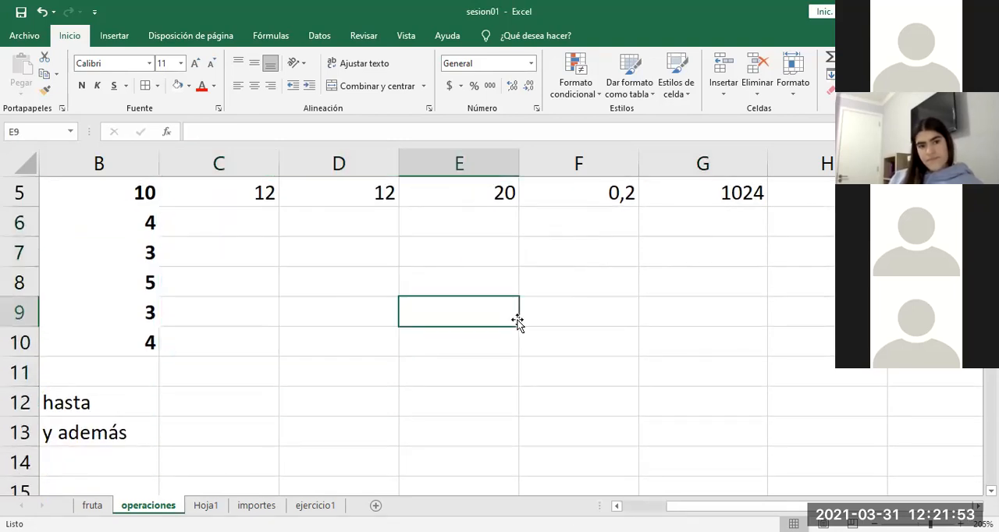
Step: Copy the Suma, Resta and Multiplicación formulas in C5, D5 and E5 one by one down to row 10
key(Up)
key(Up)
key(Up)
key(Up)
key(Up)
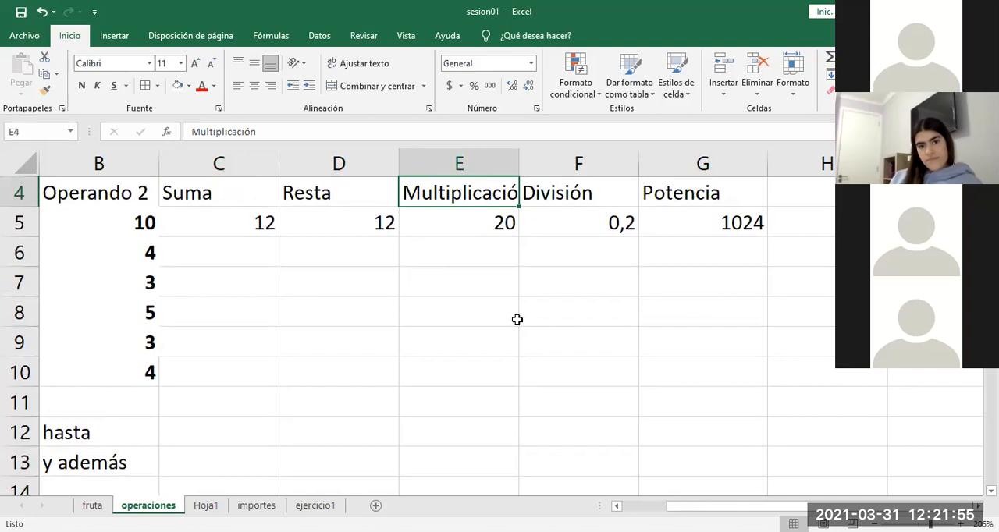
key(Left)
key(Left)
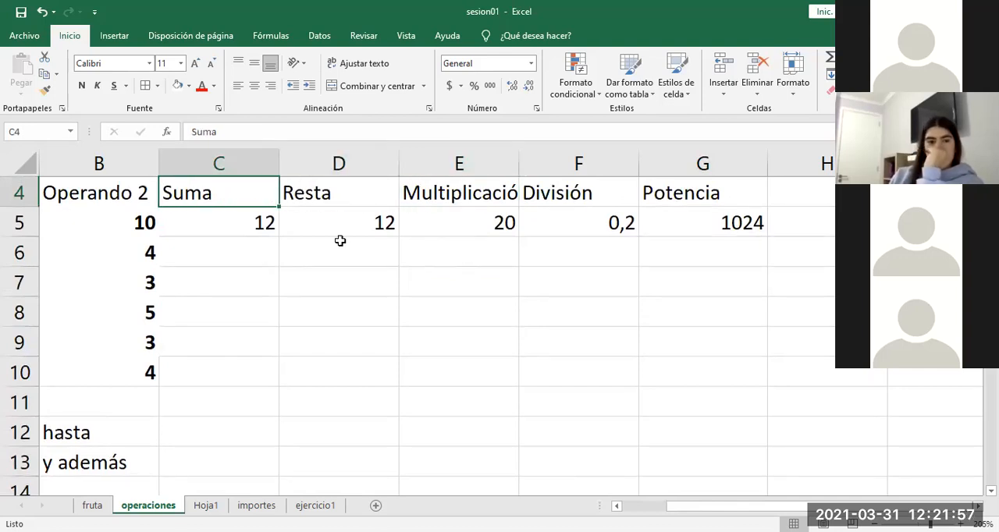
click(251, 224)
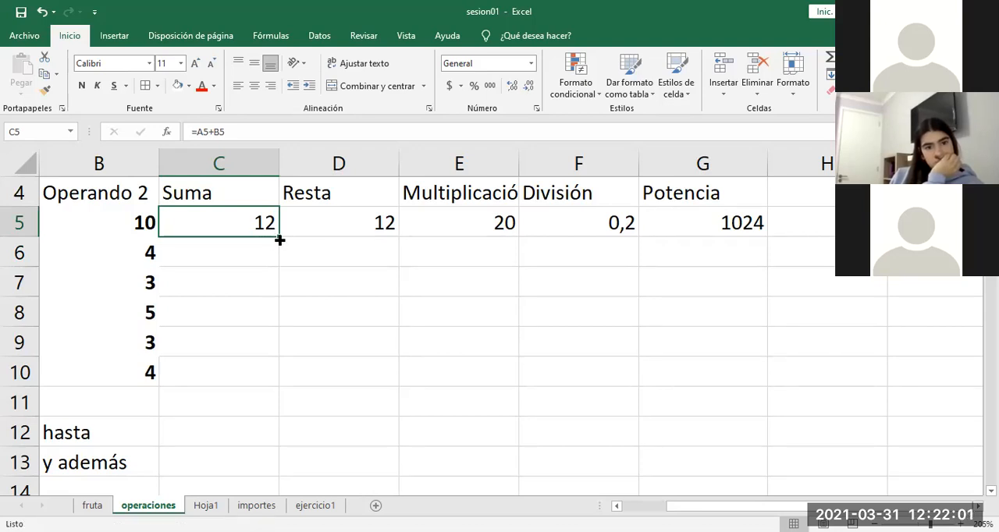
double_click(279, 240)
click(370, 223)
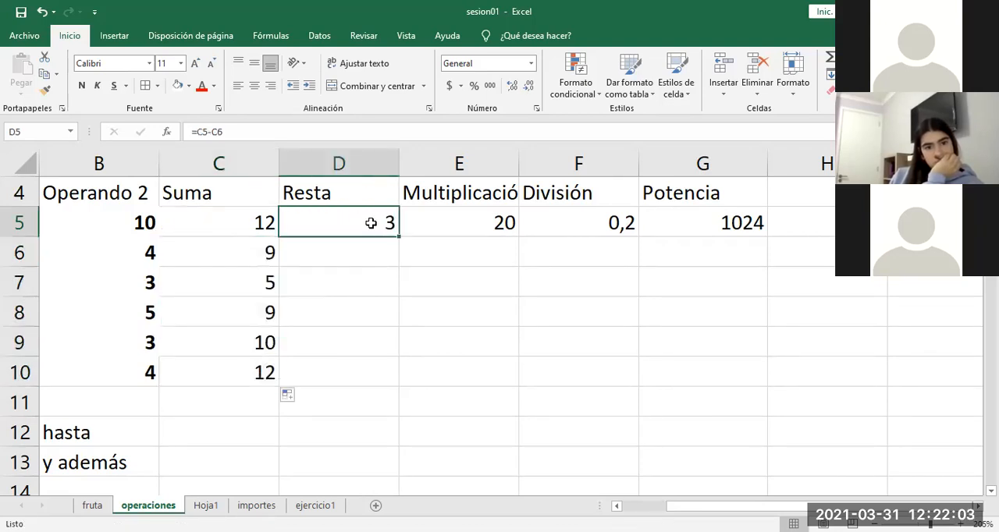
double_click(400, 235)
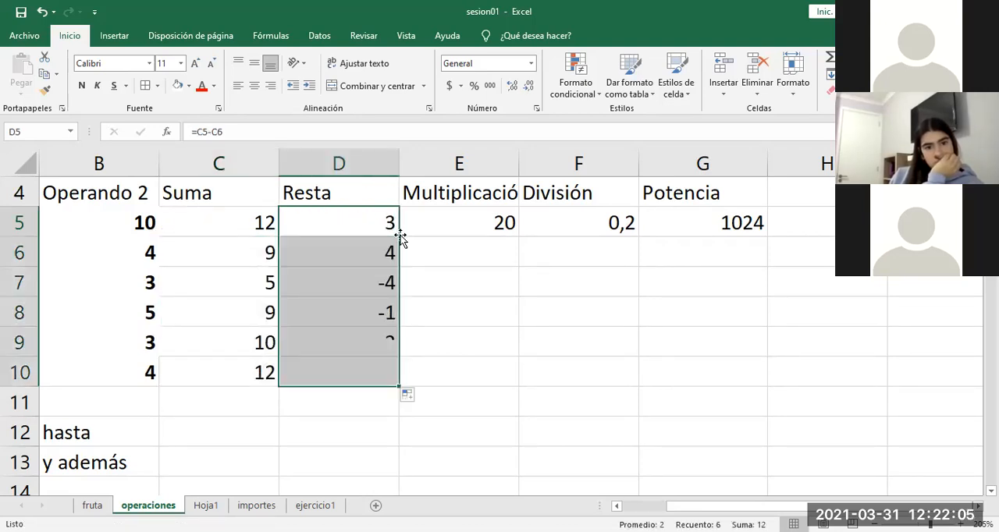
click(507, 231)
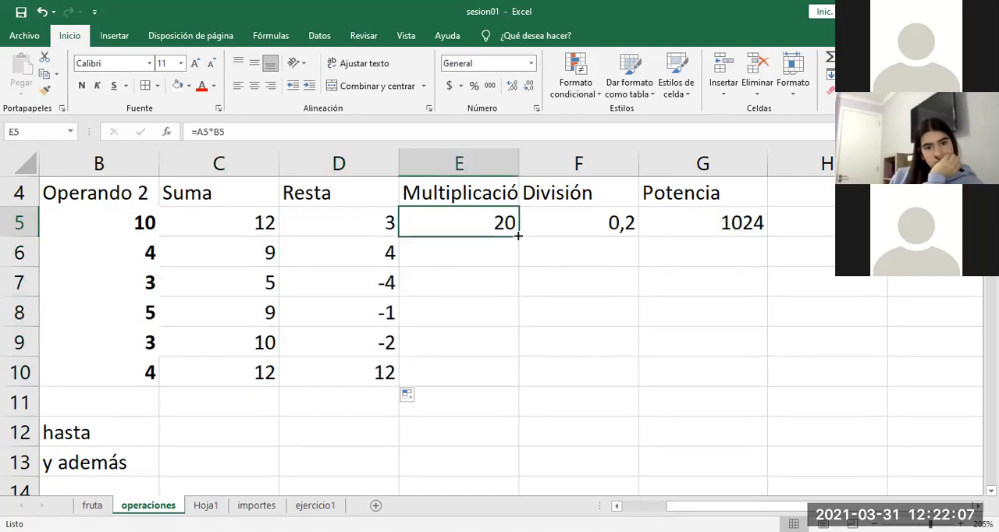
double_click(518, 236)
Step: Clear the copied formulas from cells C6:E10, keeping only the row 5 formulas
drag(263, 252, 484, 375)
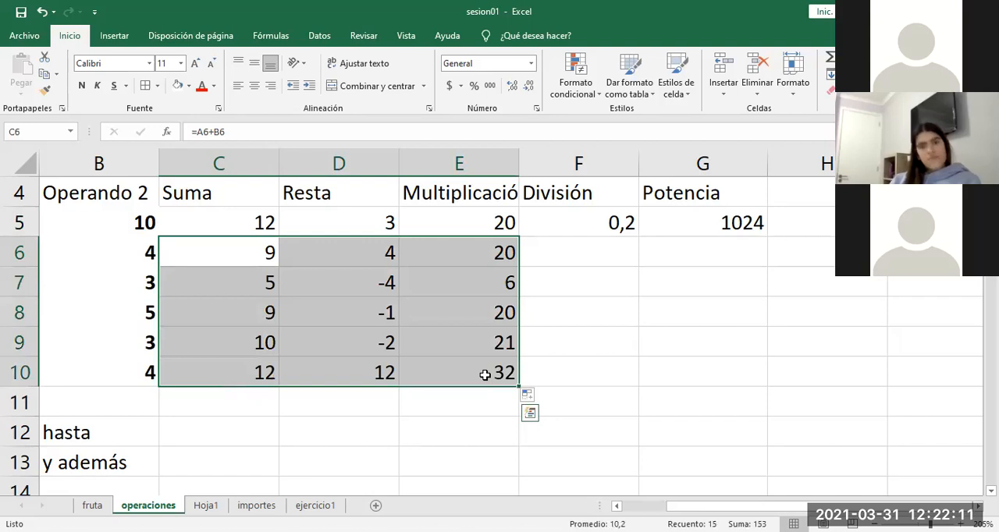
key(Delete)
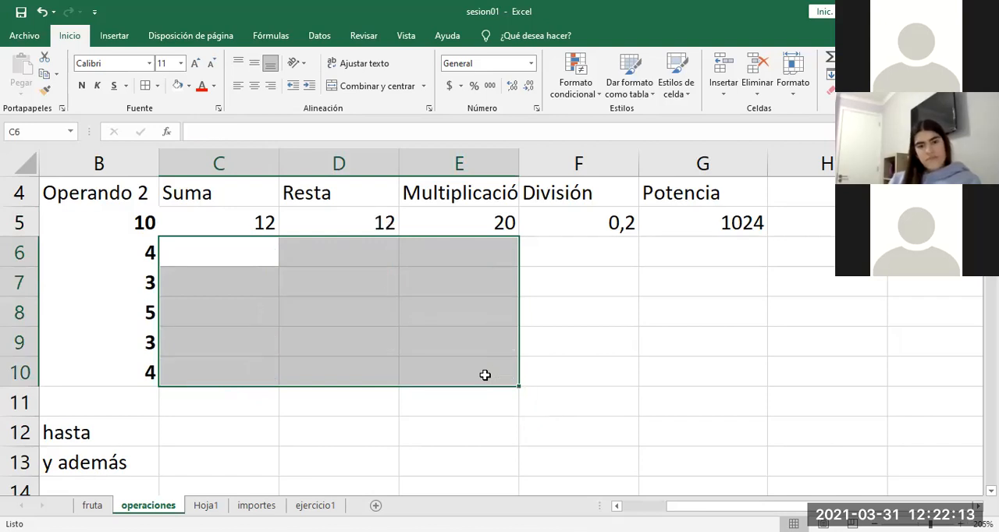
click(590, 421)
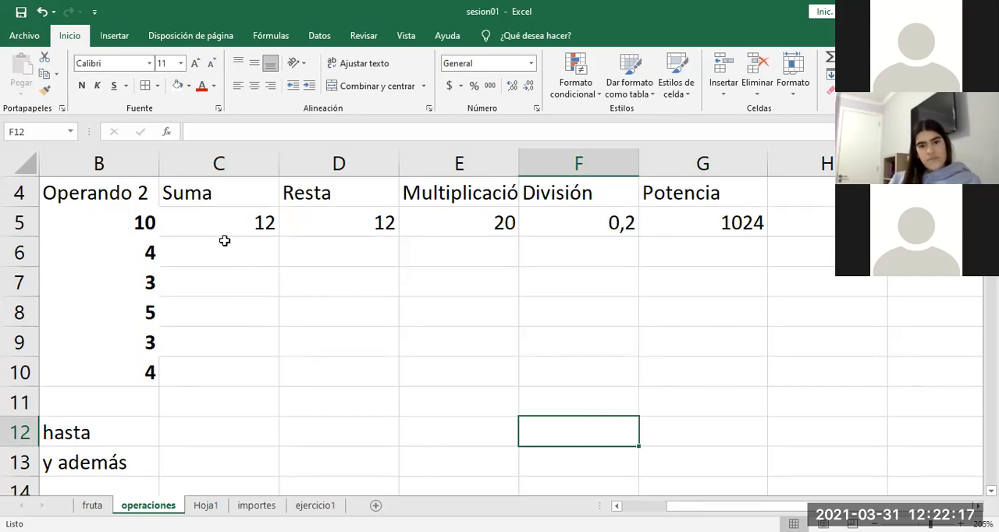
Step: Fill all the row 5 formulas in C5:G5 together down to row 10, undoing and repeating the fill once
drag(212, 221, 716, 219)
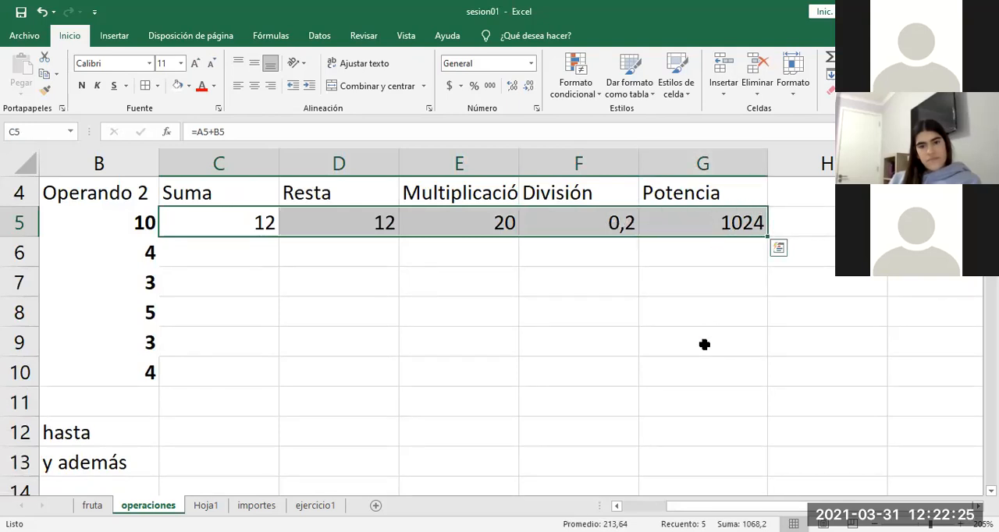
double_click(767, 238)
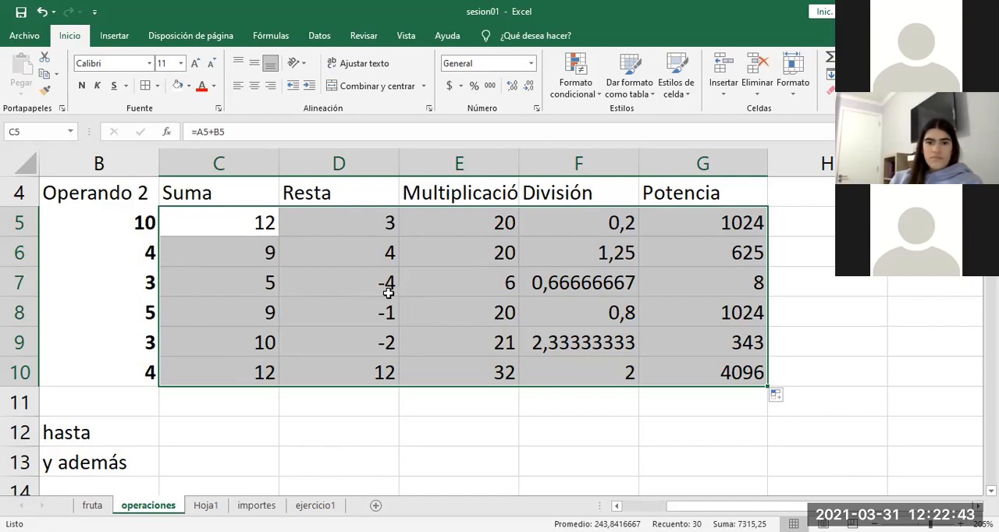
key(ctrl+z)
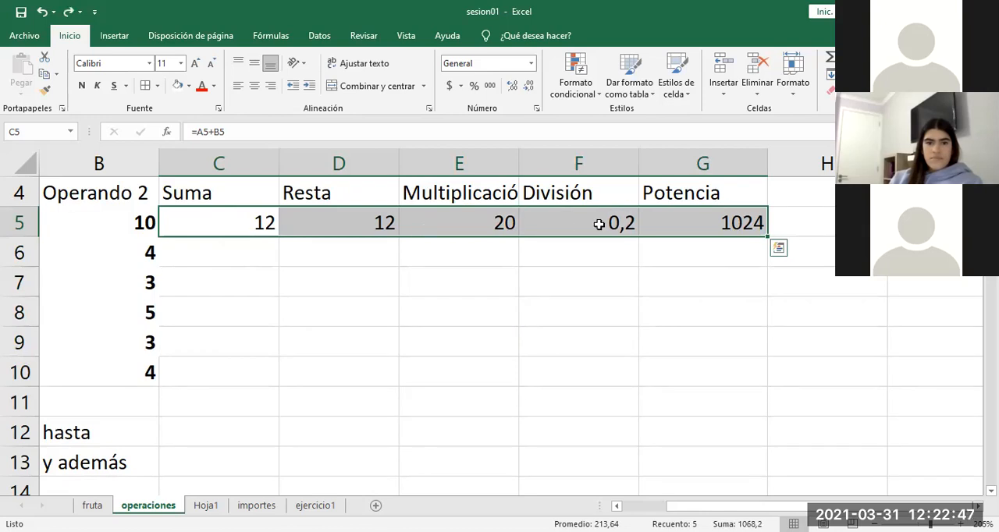
double_click(767, 236)
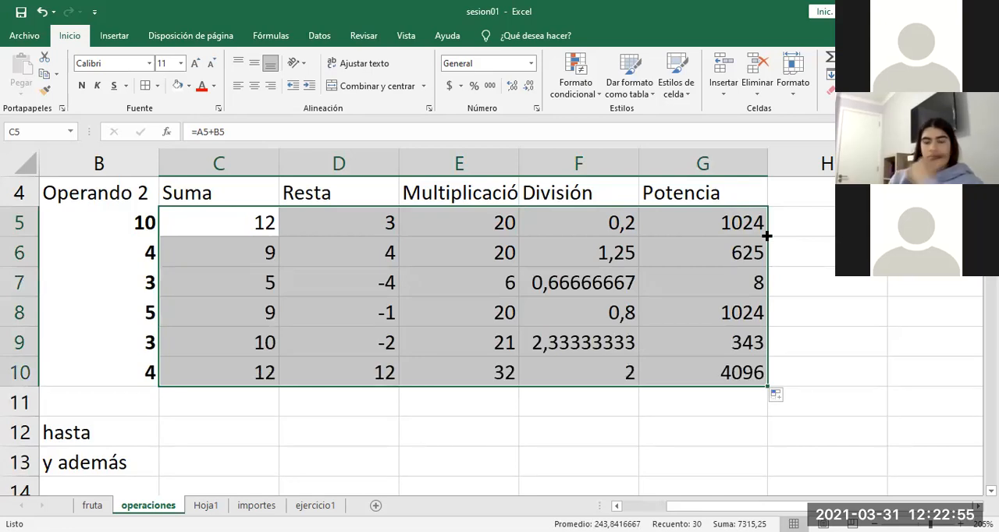
click(317, 420)
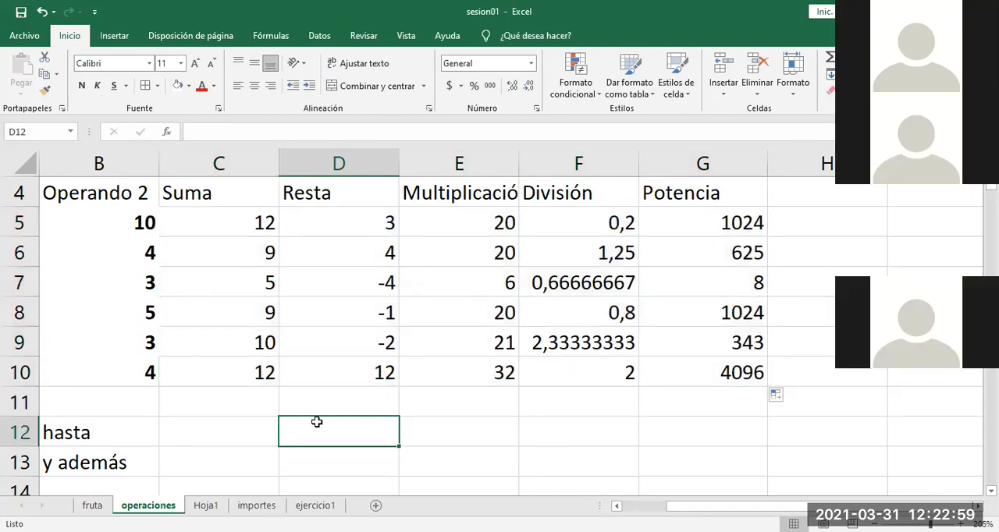
Step: Add the label Absolutas in cell A18, two rows below Relativa in the Referencias notes
key(Left)
key(Left)
key(Left)
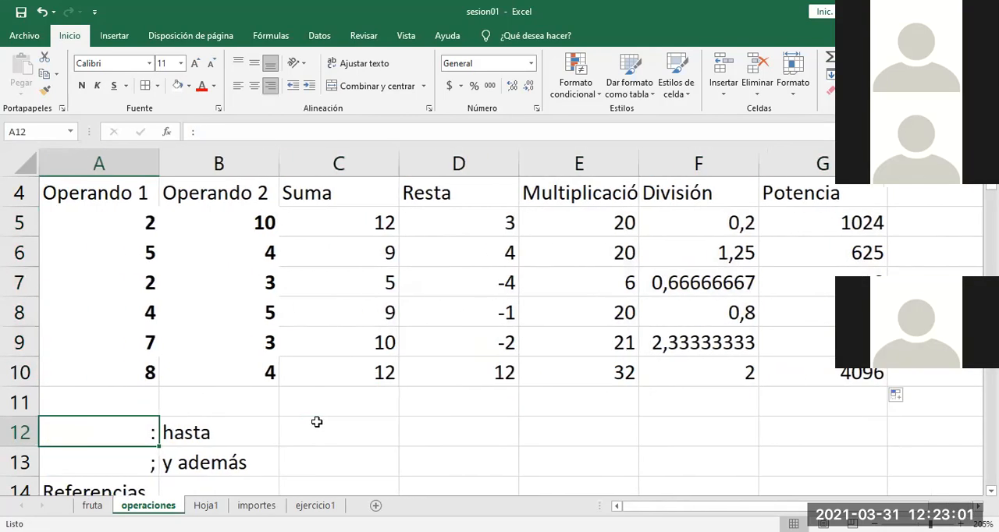
key(Down)
key(Down)
key(Down)
key(Down)
key(Down)
key(Down)
key(Down)
key(Down)
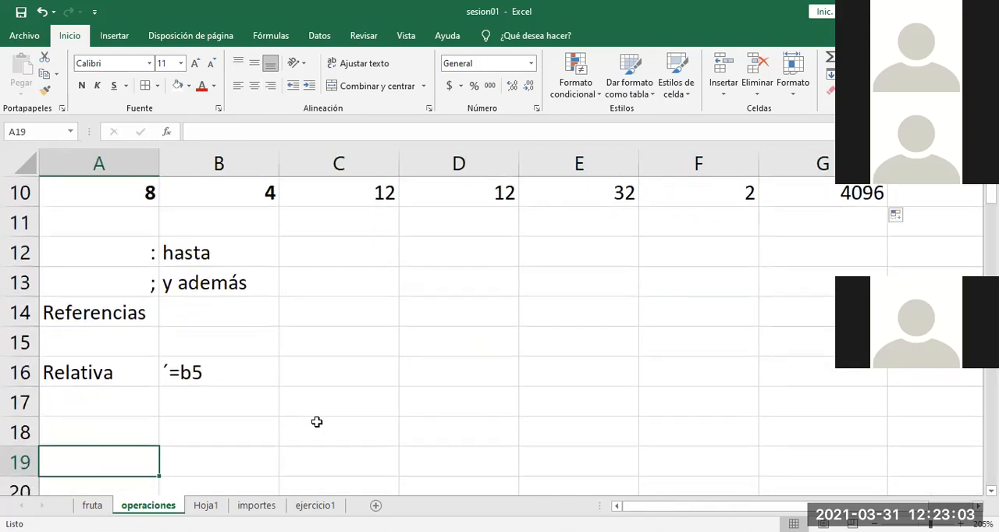
key(Up)
key(Up)
key(Up)
key(Right)
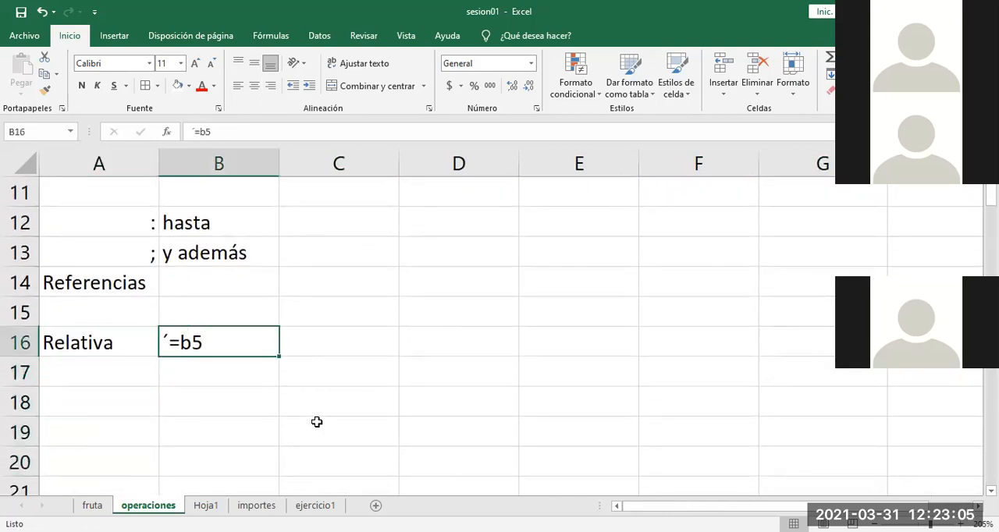
key(Left)
key(Right)
key(Left)
key(Down)
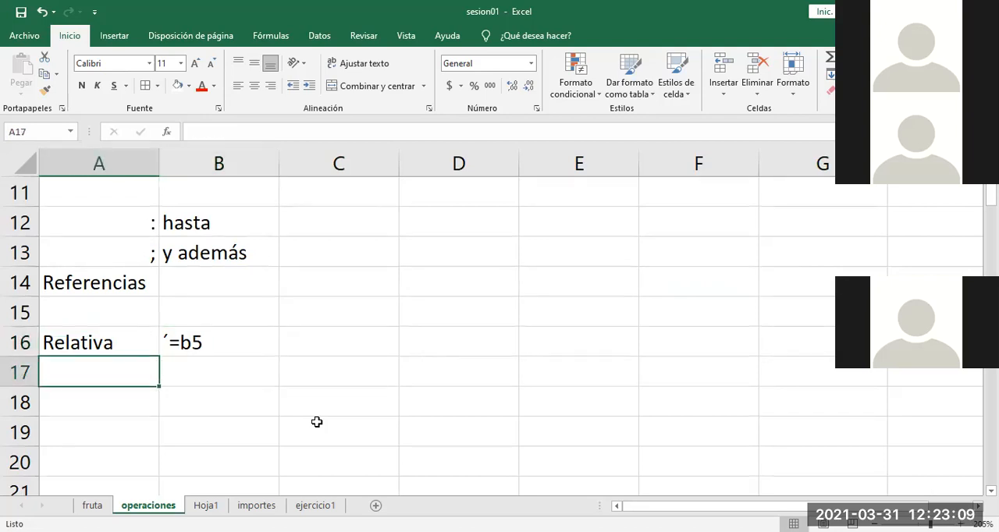
key(Down)
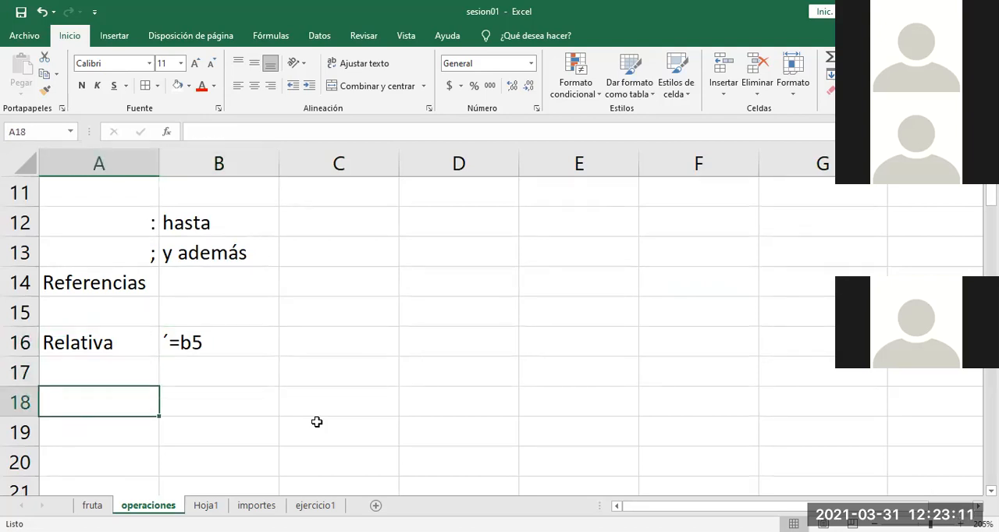
text(Absolutas)
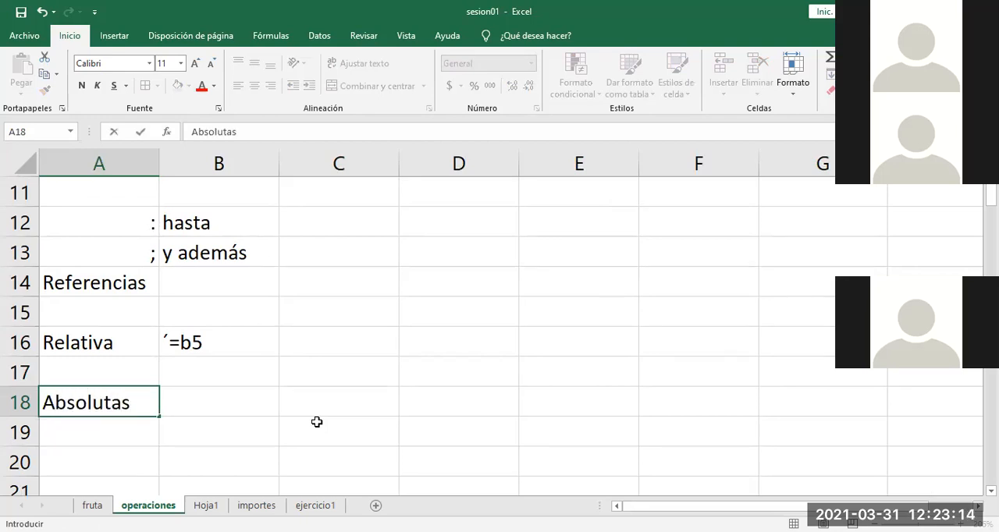
key(Tab)
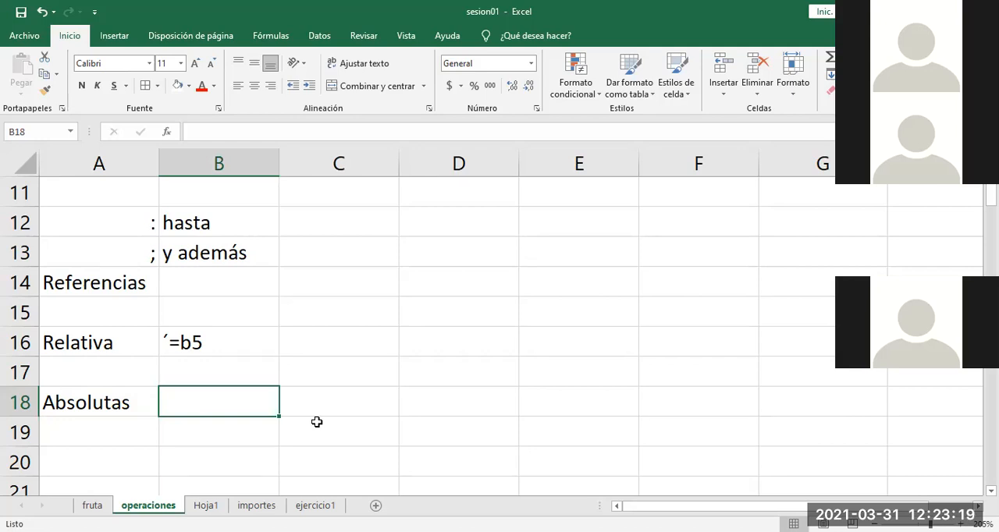
Step: Enter the absolute reference example ´=$b$5 as text in cell B18, beside the Absolutas label
text(´=)
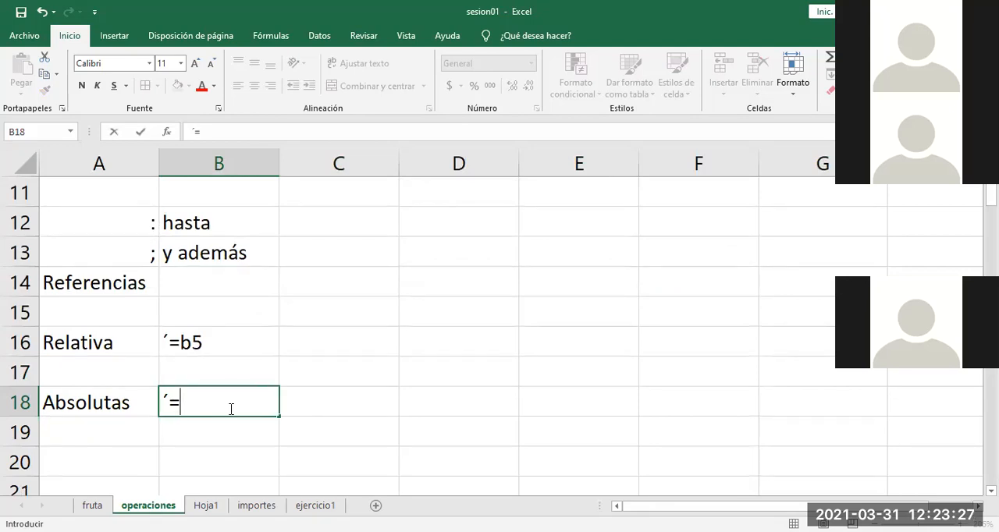
text($b$5)
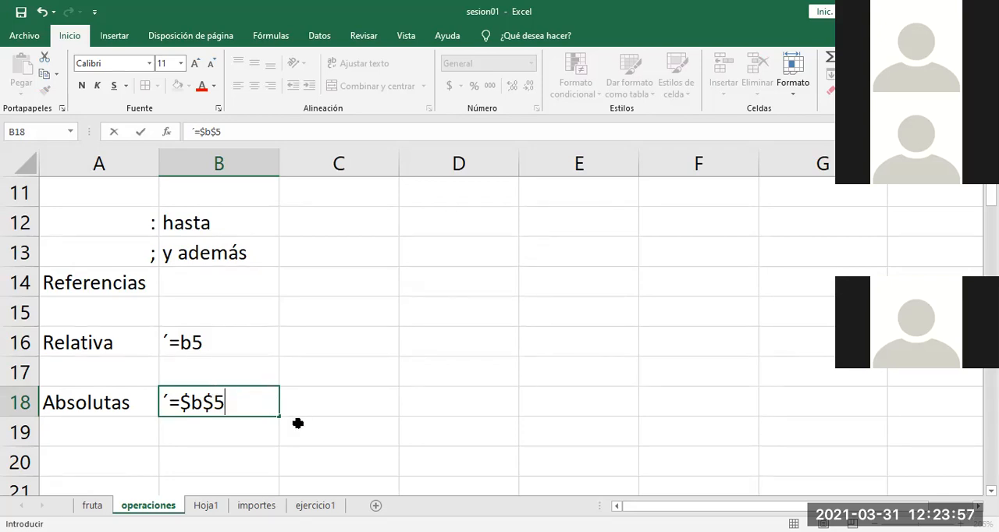
key(Return)
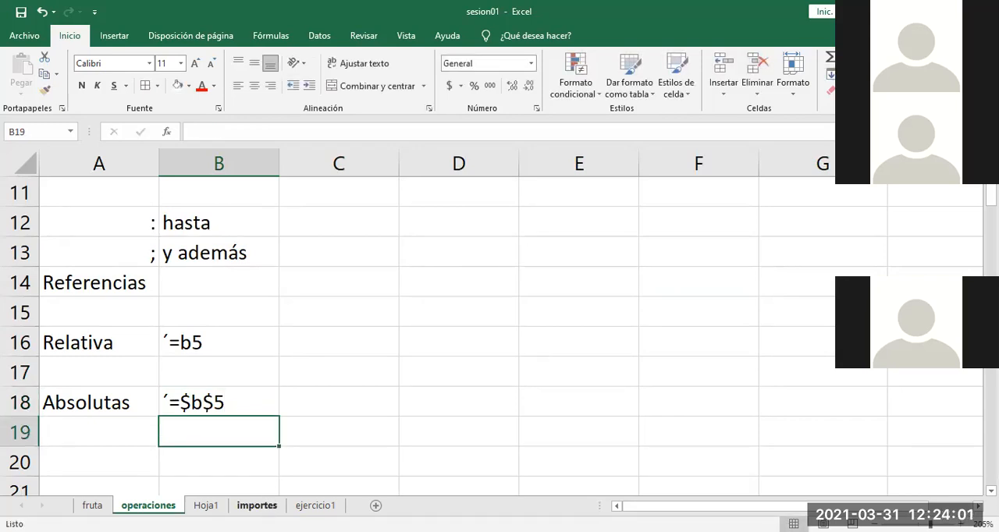
Step: Open the importes sheet and examine the second Norte, Sur and Importe table with the PRECIO value below it
click(261, 505)
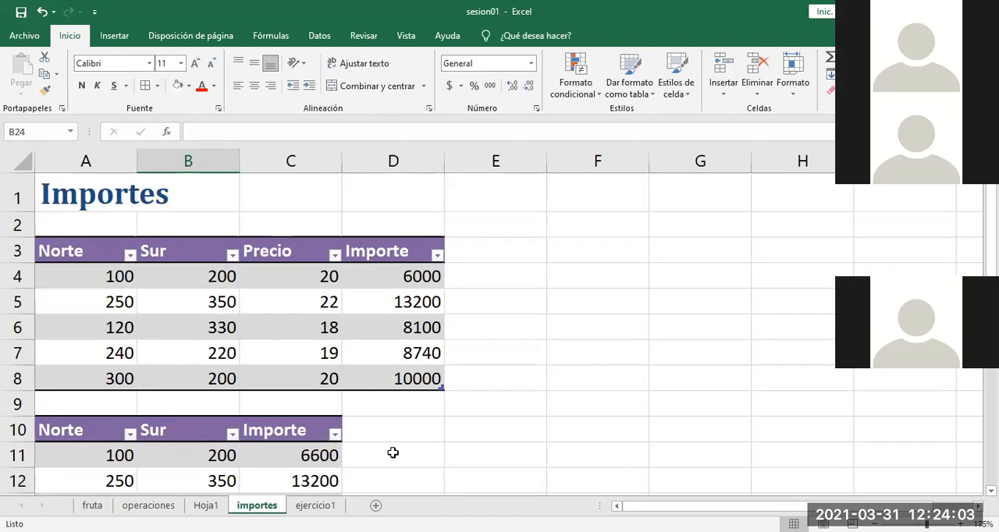
click(444, 439)
key(Down)
key(Down)
key(Down)
key(Down)
key(Down)
key(Down)
key(Down)
key(Down)
key(Down)
key(Down)
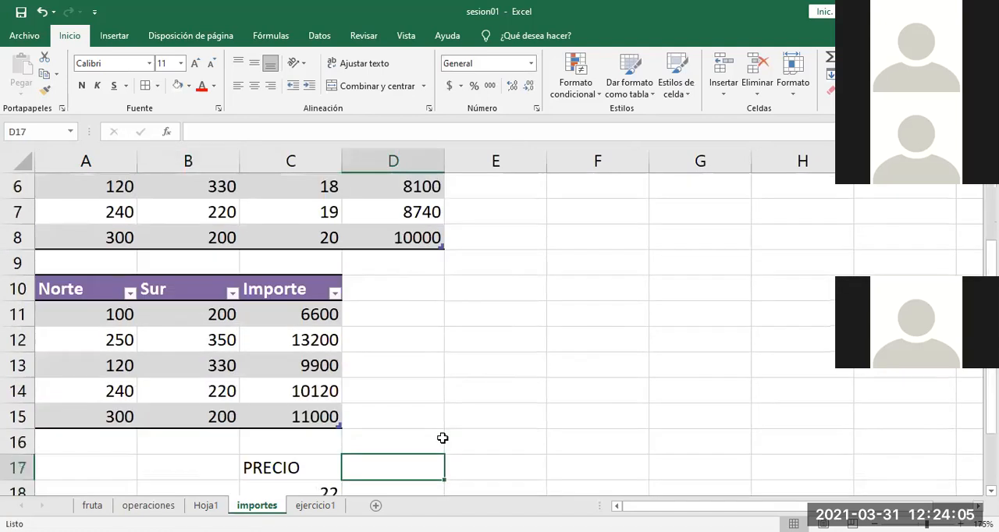
key(Up)
key(Up)
key(Up)
key(Up)
key(Up)
key(Up)
key(Up)
key(Up)
key(Up)
key(Up)
key(Up)
key(Up)
key(Up)
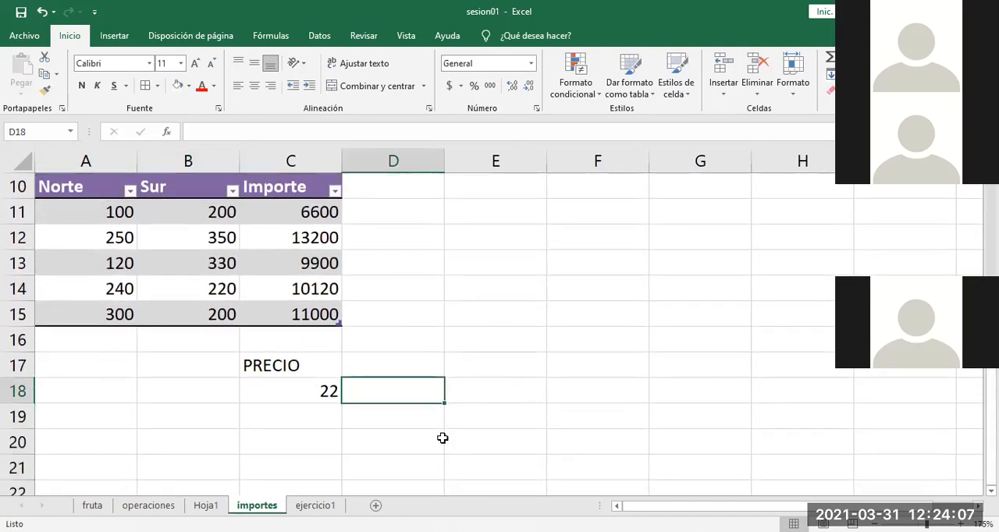
Step: Replace the Importe header in cell C10 of the second table with cantidad
key(Down)
key(Down)
key(Down)
key(Down)
key(Down)
key(Down)
key(Down)
key(Down)
key(Down)
key(Down)
key(Down)
key(Down)
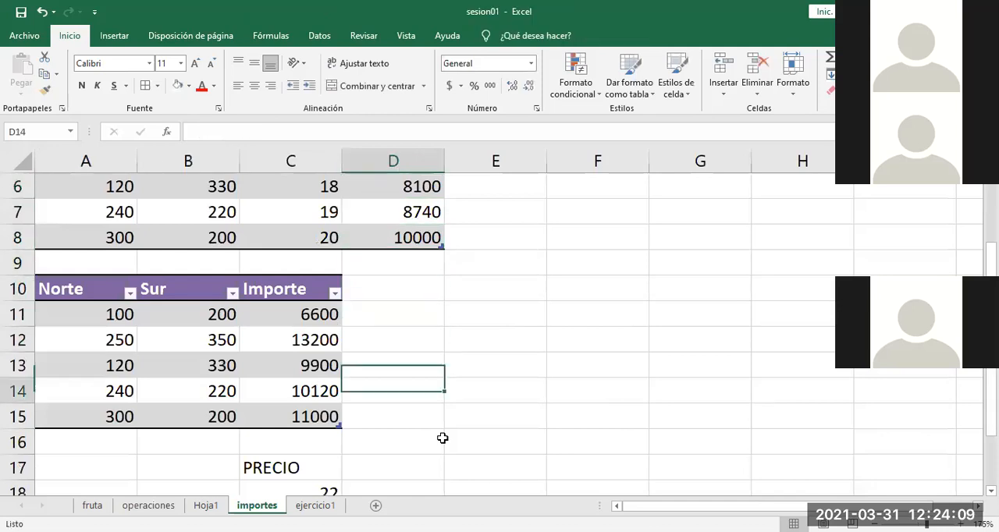
key(Down)
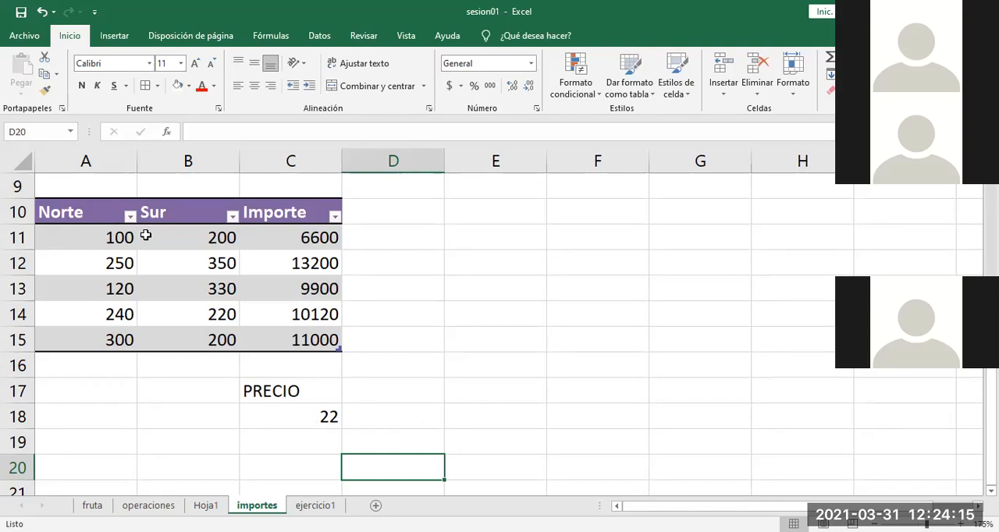
click(177, 238)
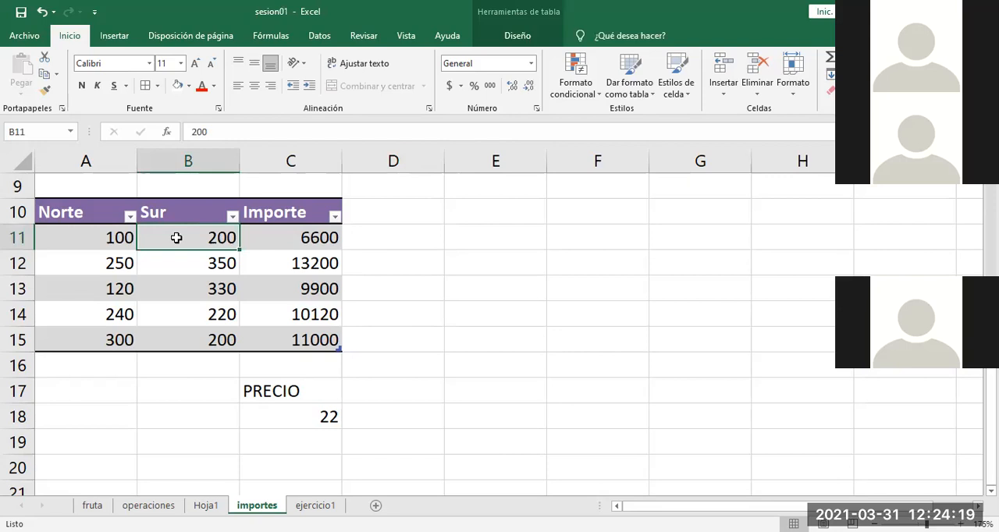
key(Up)
key(Right)
text(idad)
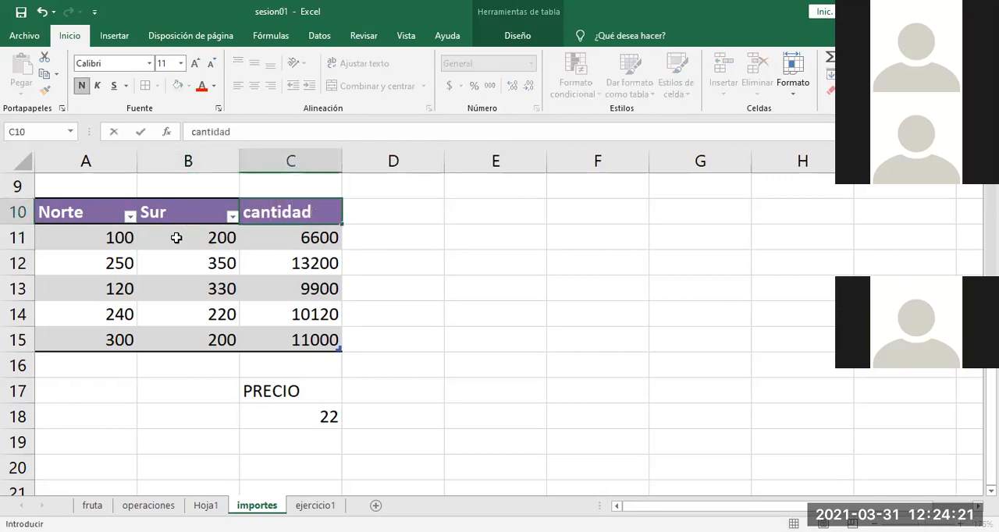
click(176, 238)
Step: Replace the Sur values in B11:B15 with the city names talca, curico, linares, santiago and rancagua
key(Left)
click(176, 238)
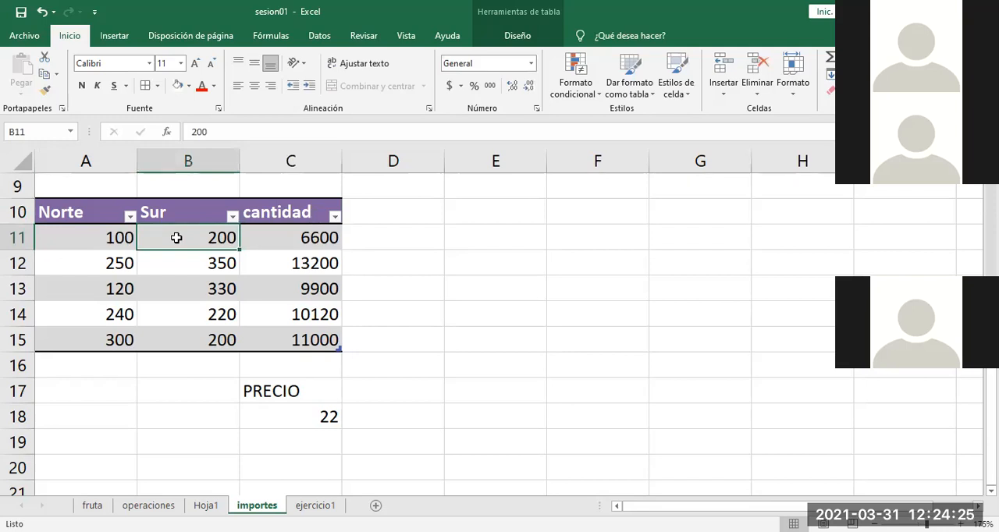
text(talca)
key(Return)
text(curico)
key(Return)
text(linare)
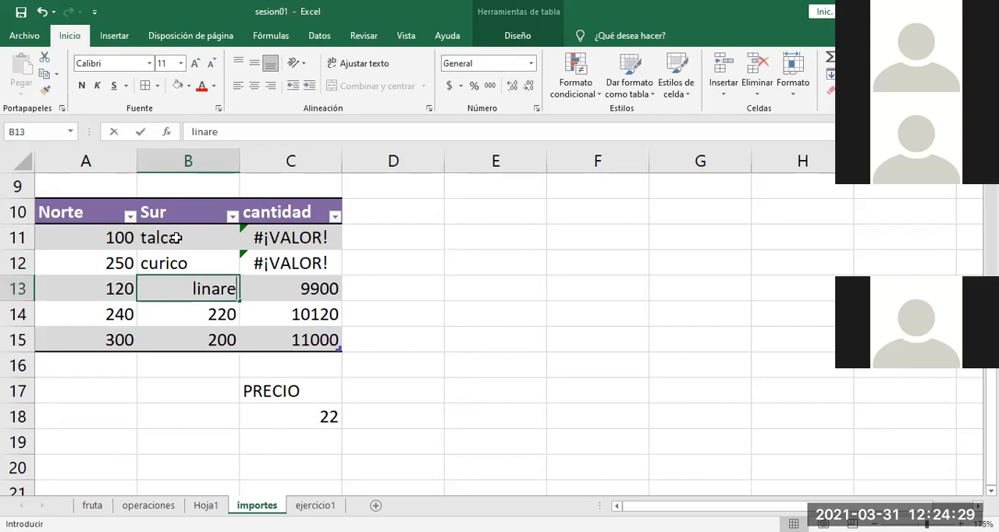
text(s)
key(Return)
text(santiago)
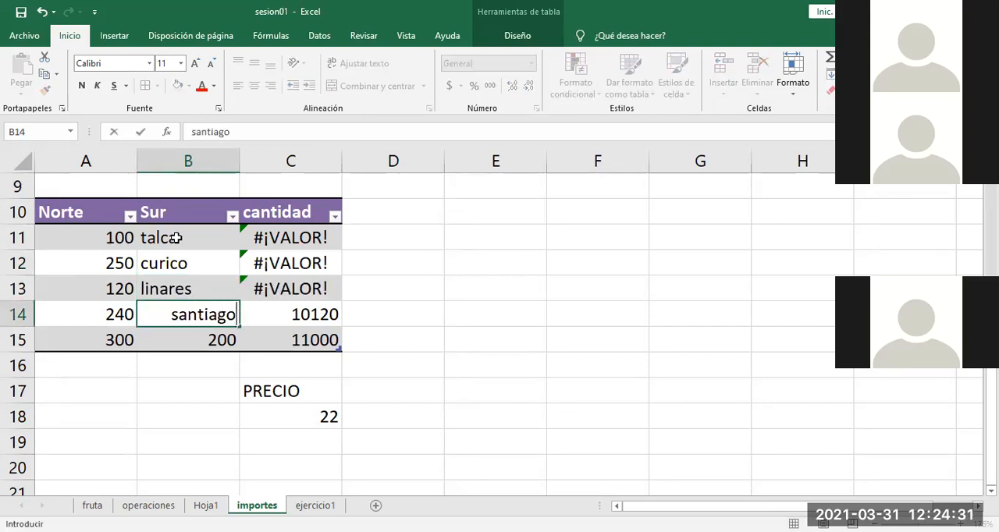
key(Return)
text(rancagua)
key(ctrl+Return)
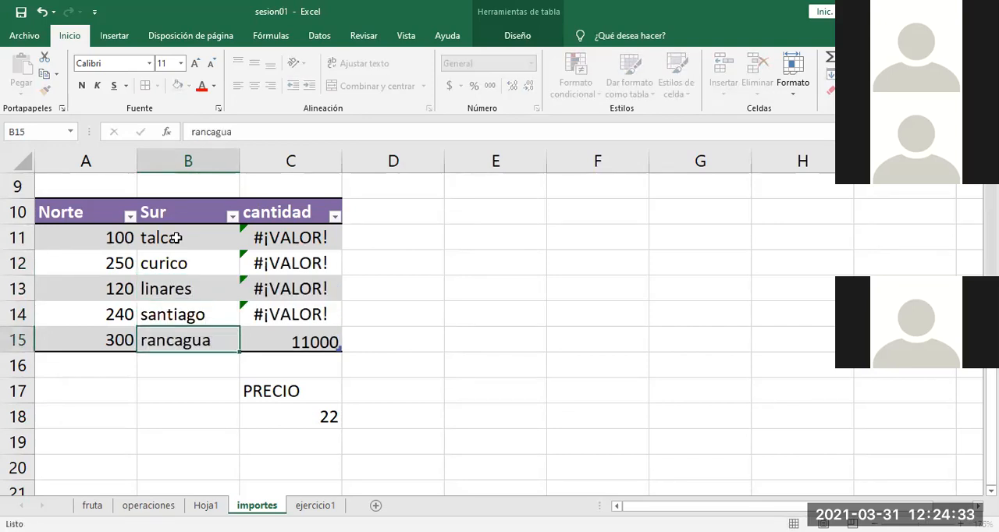
key(Return)
Step: Clear the values under Norte in cells A11:A15 of the second table
click(89, 232)
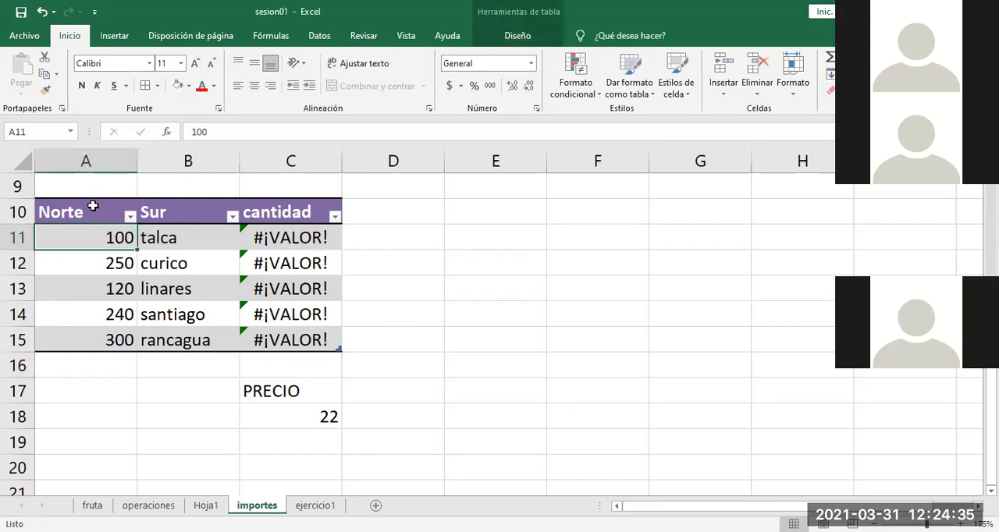
drag(88, 234, 81, 331)
key(Delete)
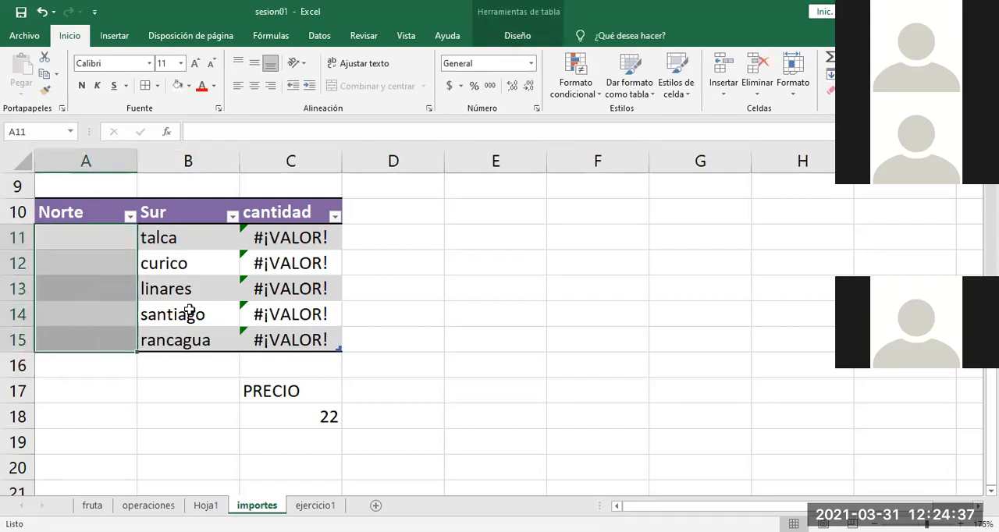
click(504, 367)
Step: Enter the quantities 20, 32, 34, 65 and 23 in the cantidad cells C11:C15
click(290, 239)
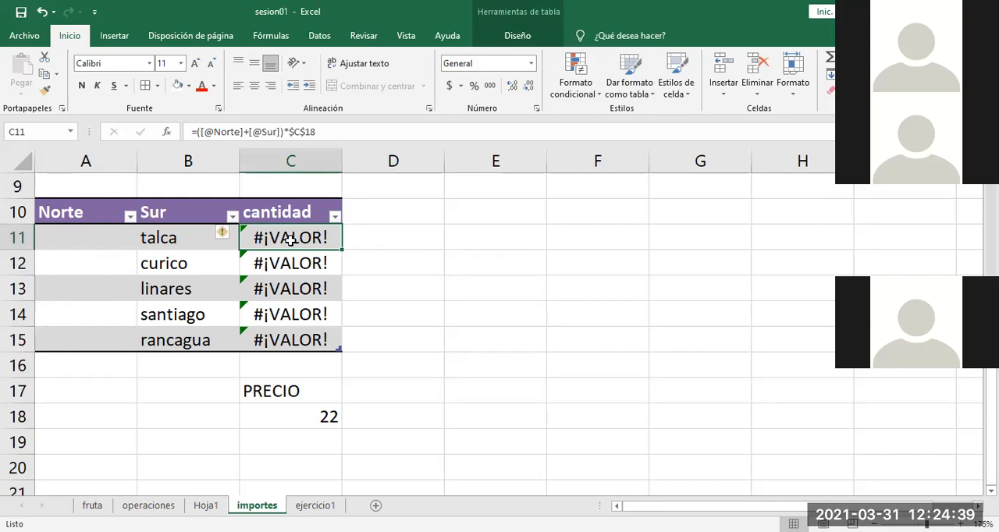
text(20)
key(Return)
text(32)
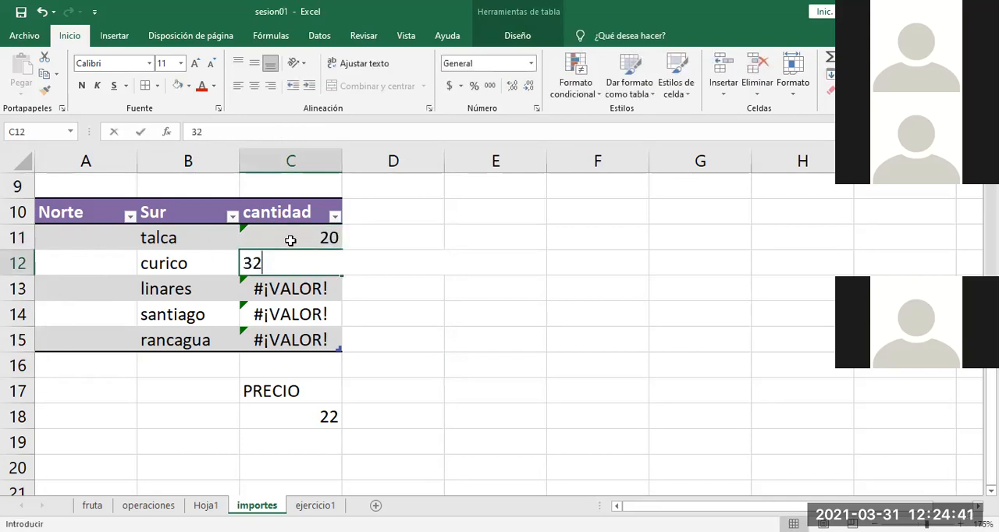
key(Return)
text(34)
key(Return)
text(65)
key(Return)
text(2)
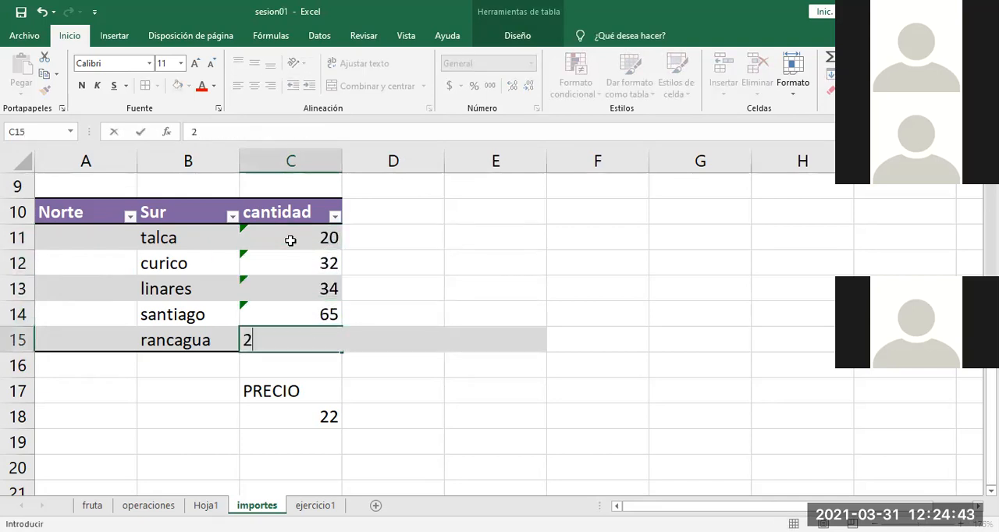
text(3)
key(Return)
click(500, 363)
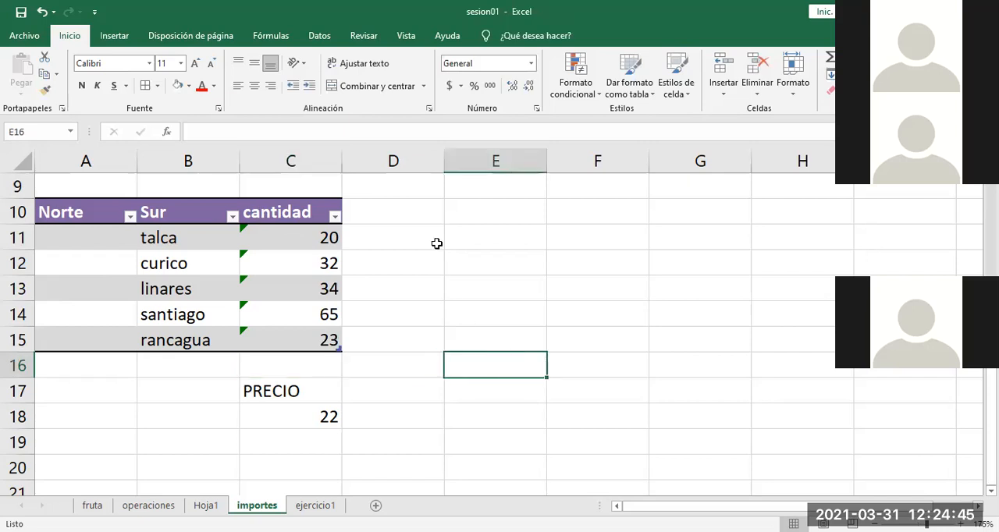
Step: Add a ventas totales column to the second table by entering that header in cell D10
click(406, 207)
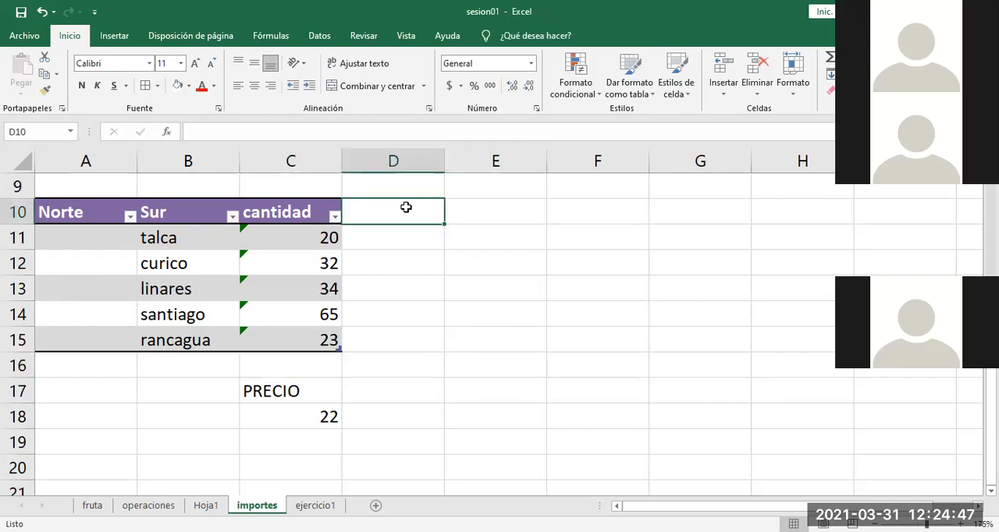
text(vetnas)
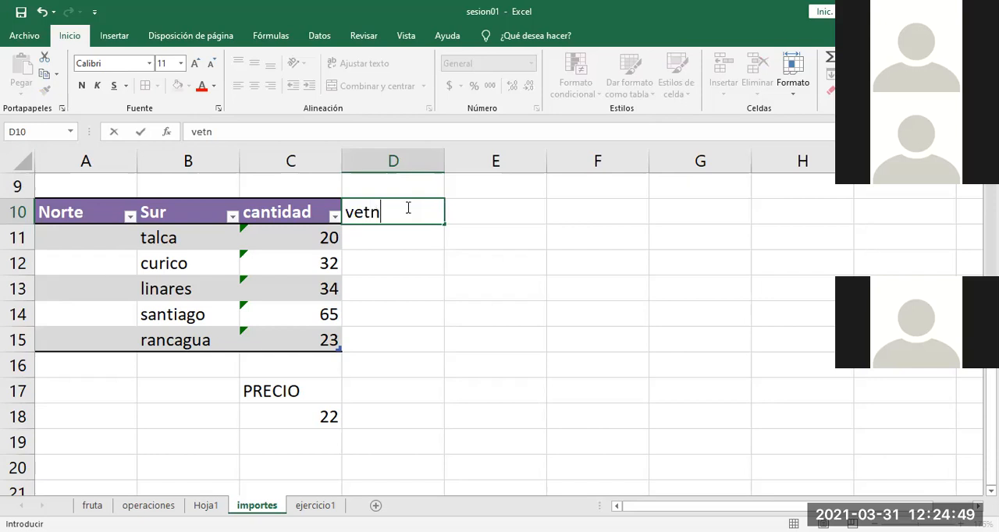
key(BackSpace)
key(BackSpace)
key(BackSpace)
key(BackSpace)
key(BackSpace)
key(BackSpace)
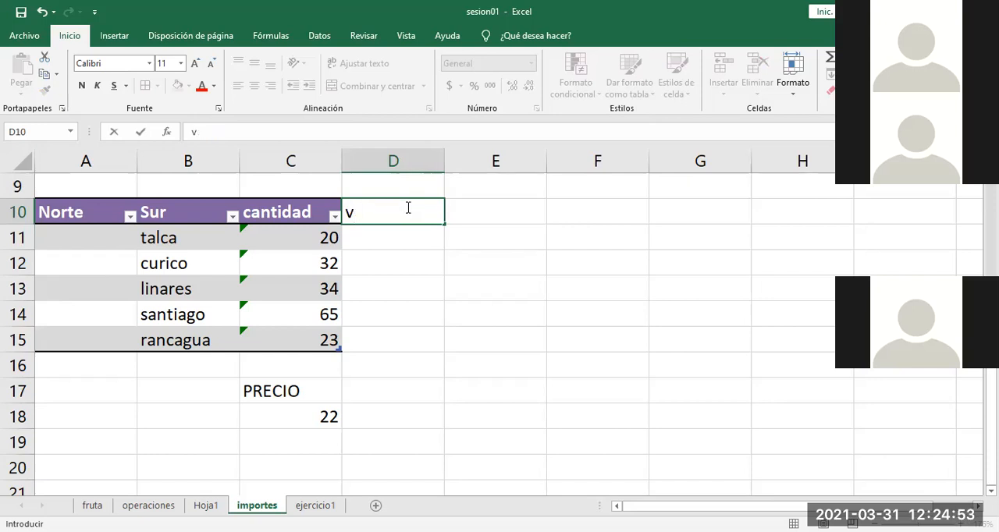
text(ventas totales)
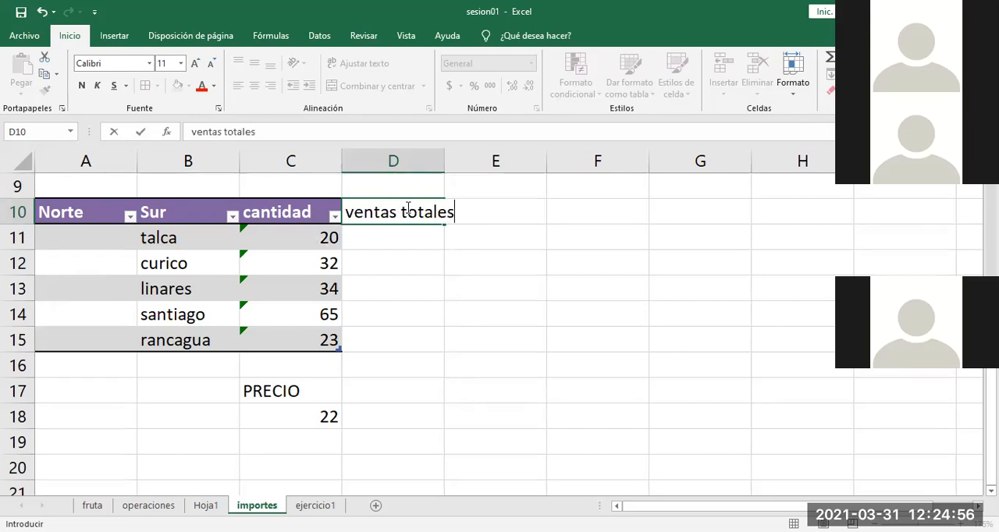
key(Return)
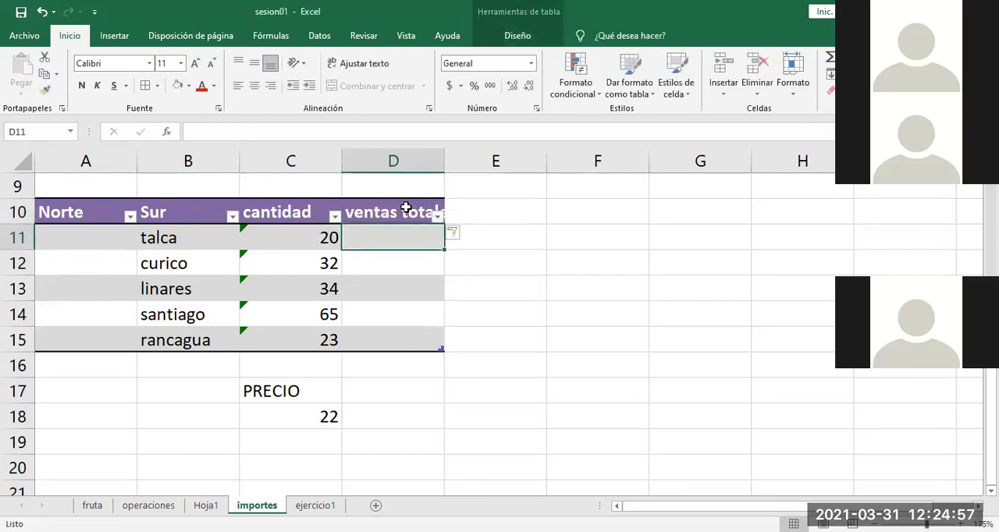
Step: Widen column D to fit the full ventas totales header
drag(443, 156, 461, 156)
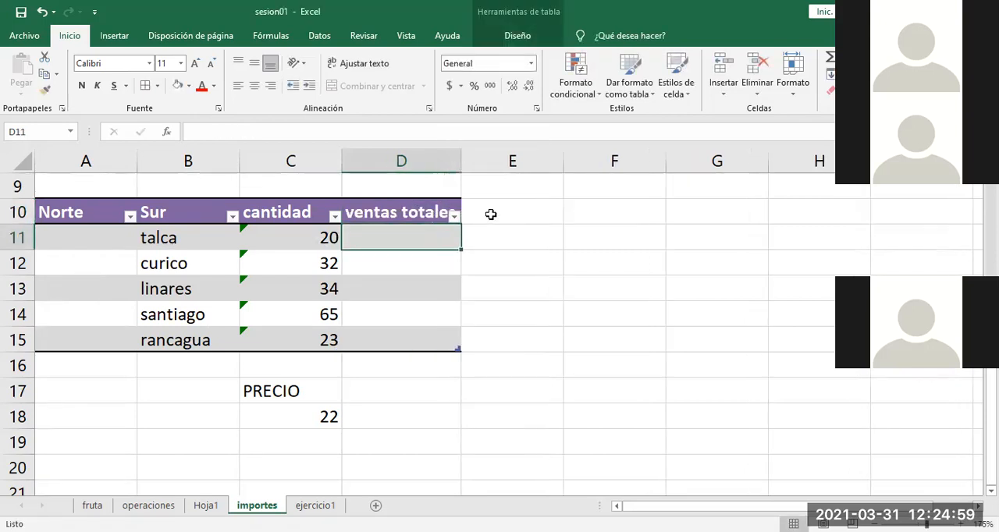
double_click(534, 372)
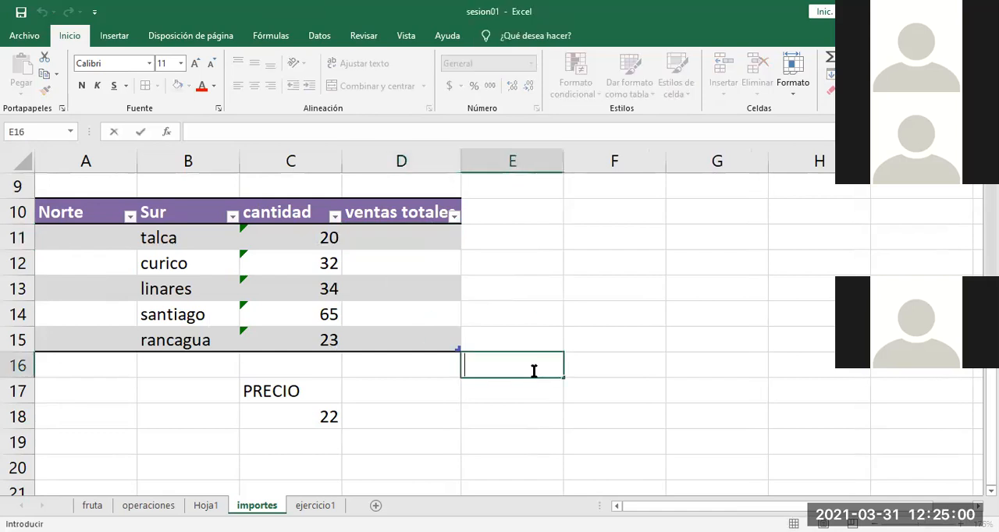
click(457, 155)
double_click(460, 153)
click(546, 370)
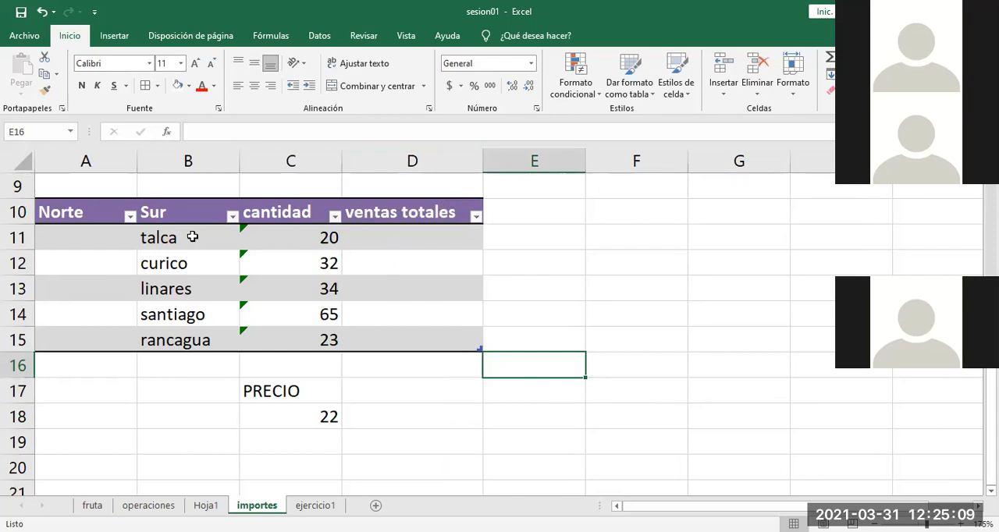
Step: Go through each city's cantidad value in C11:C15 and select the first ventas totales cell, D11
click(289, 238)
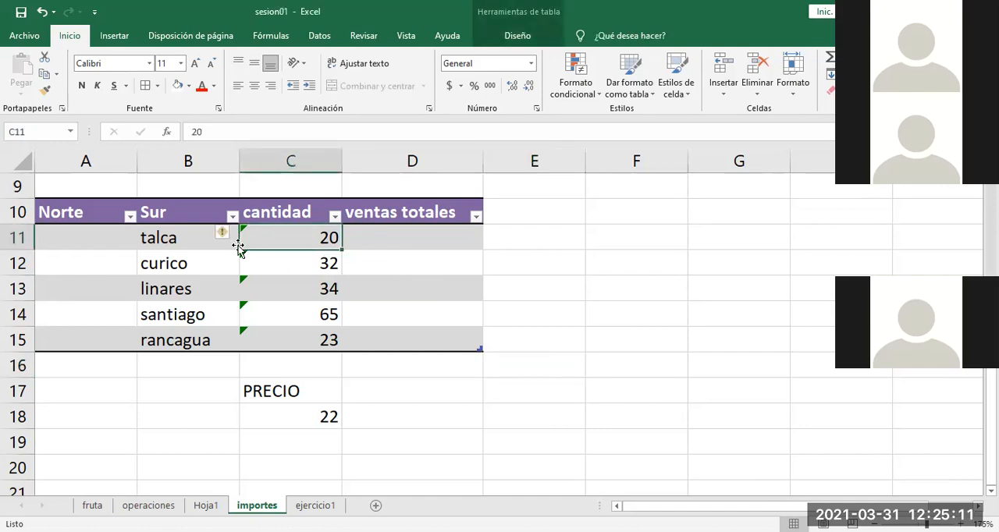
click(282, 266)
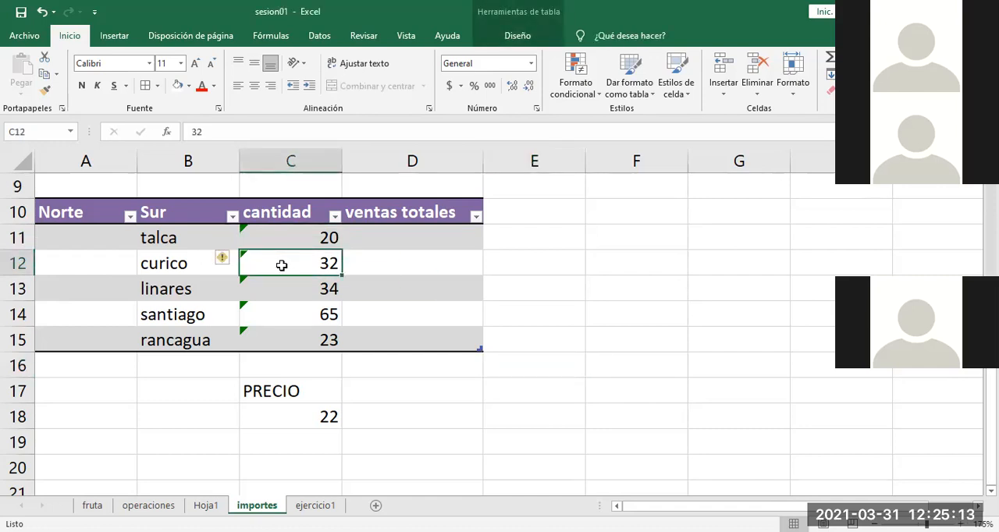
click(292, 288)
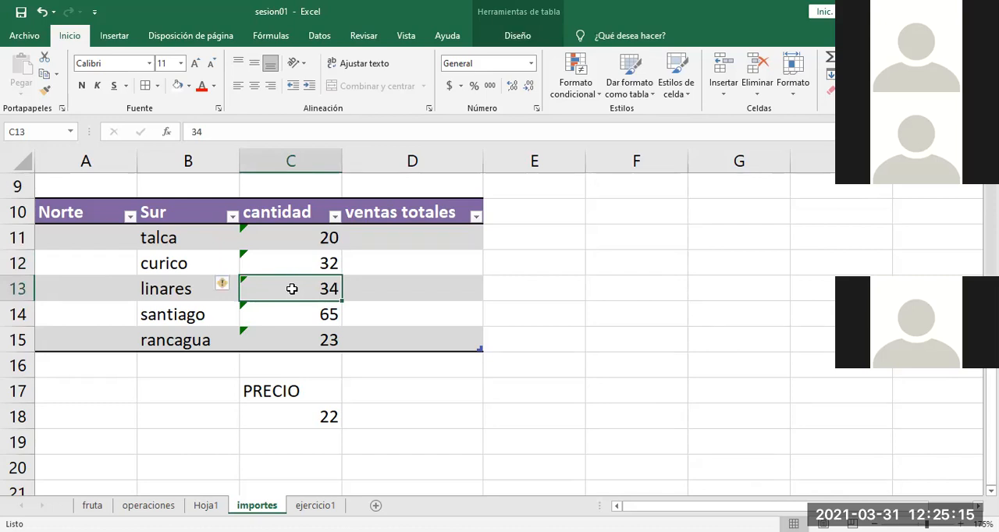
click(289, 315)
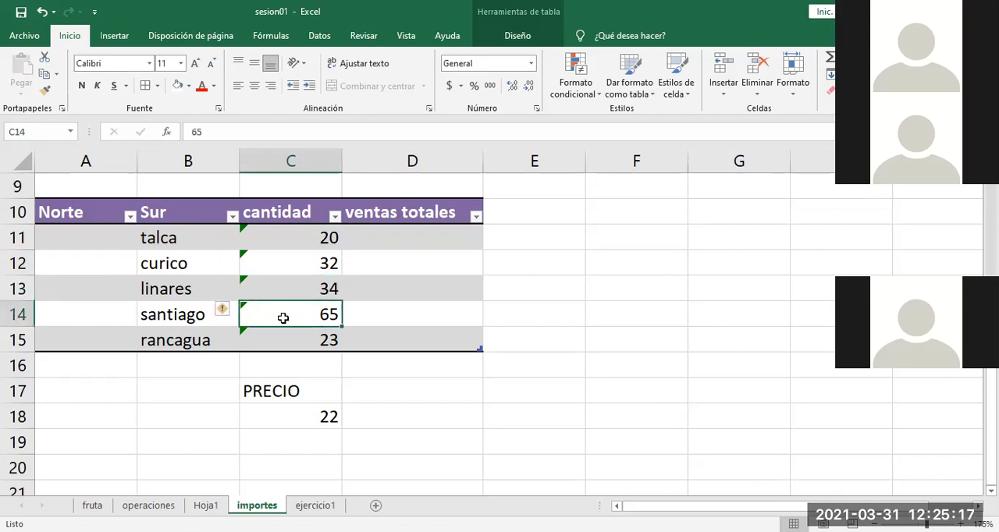
click(287, 344)
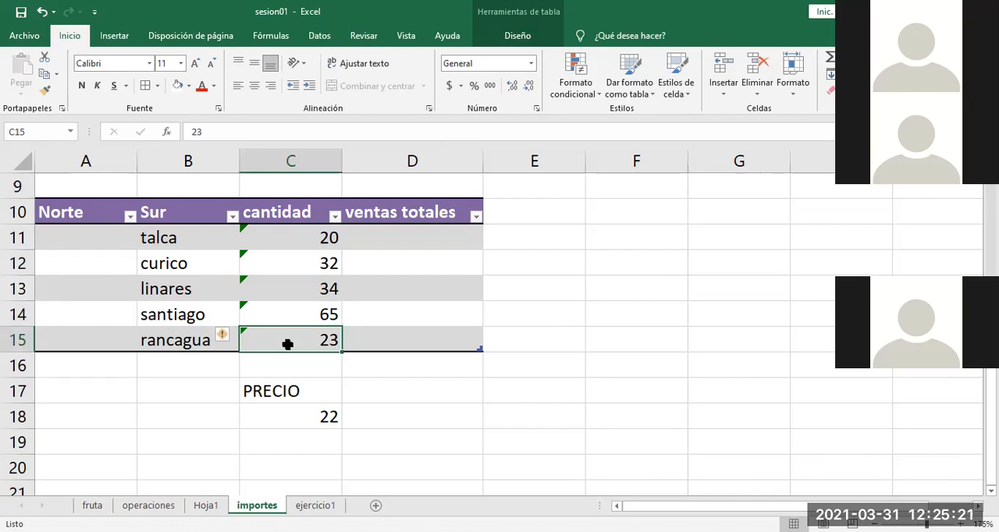
click(421, 238)
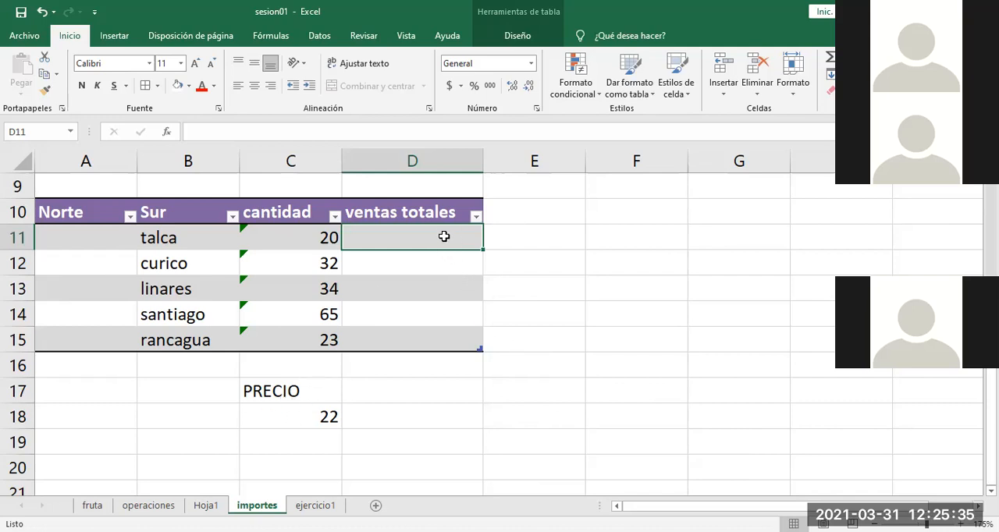
text(=)
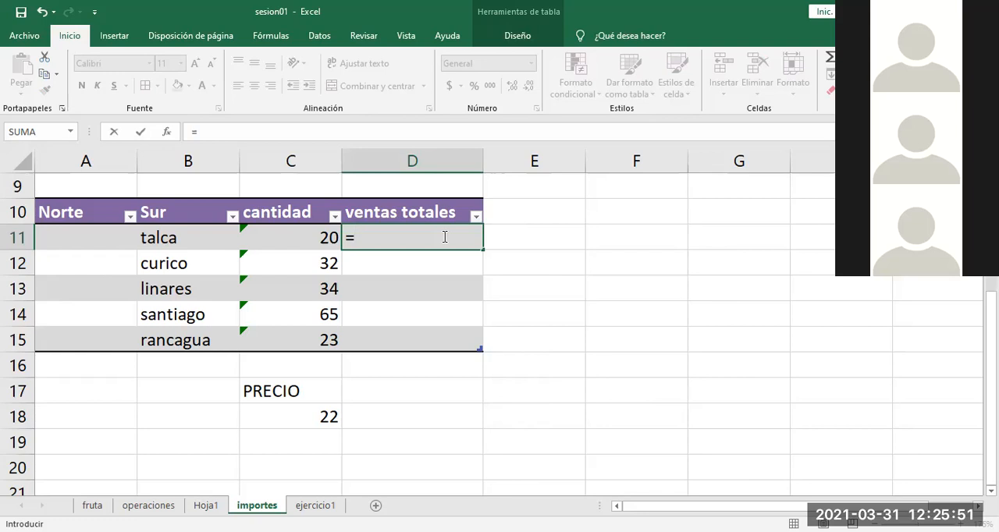
text(c11)
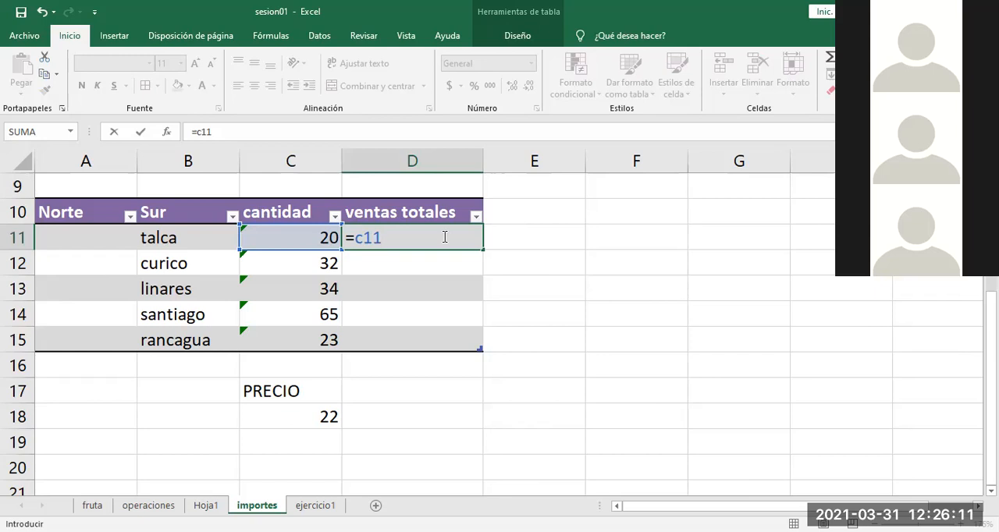
key(BackSpace)
key(BackSpace)
key(BackSpace)
key(BackSpace)
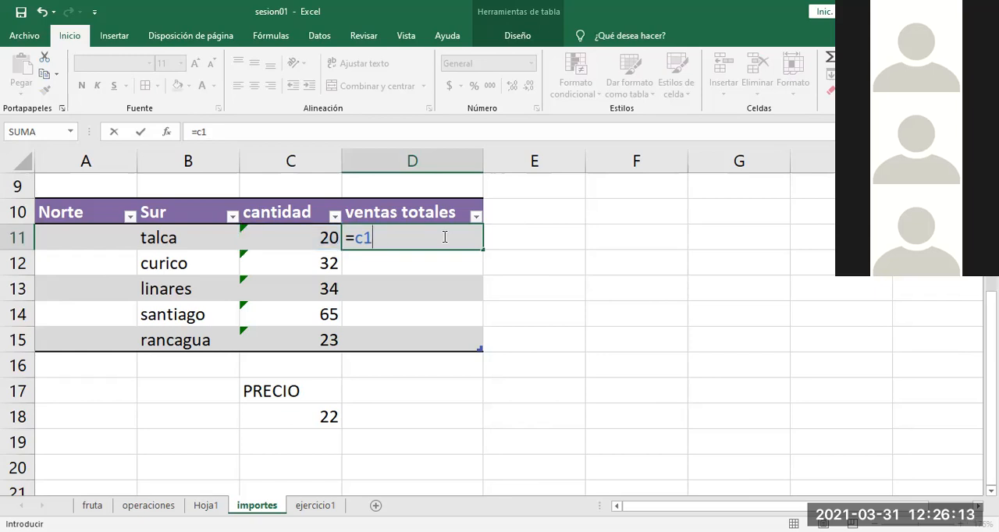
text(*)
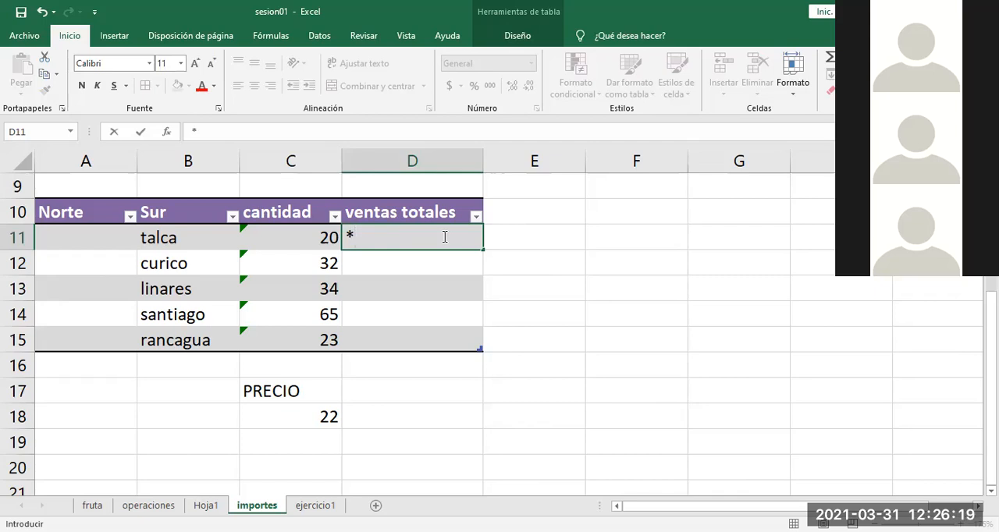
text(22)
key(BackSpace)
key(BackSpace)
key(BackSpace)
Step: Enter the formula =c11*c18 in D11 to multiply talca's quantity by the PRECIO value
text(=)
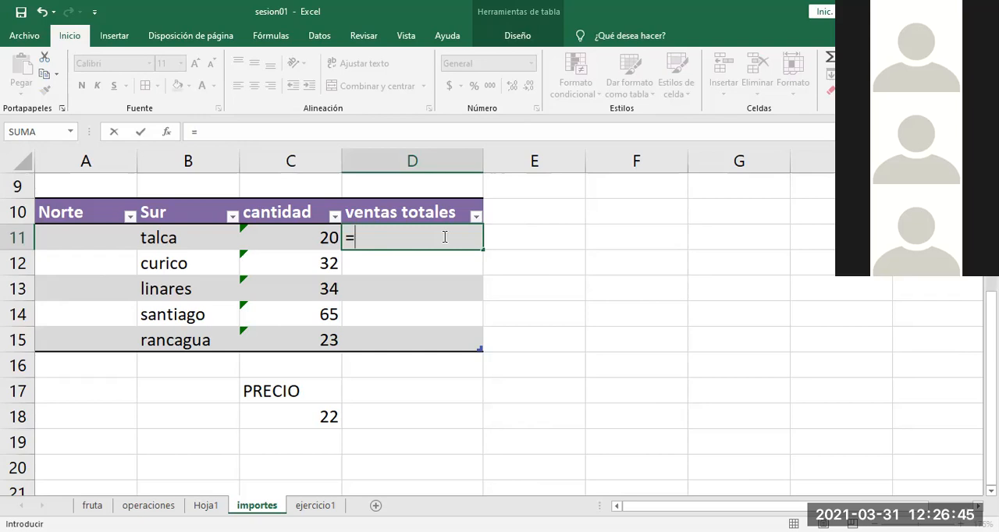
text(c11)
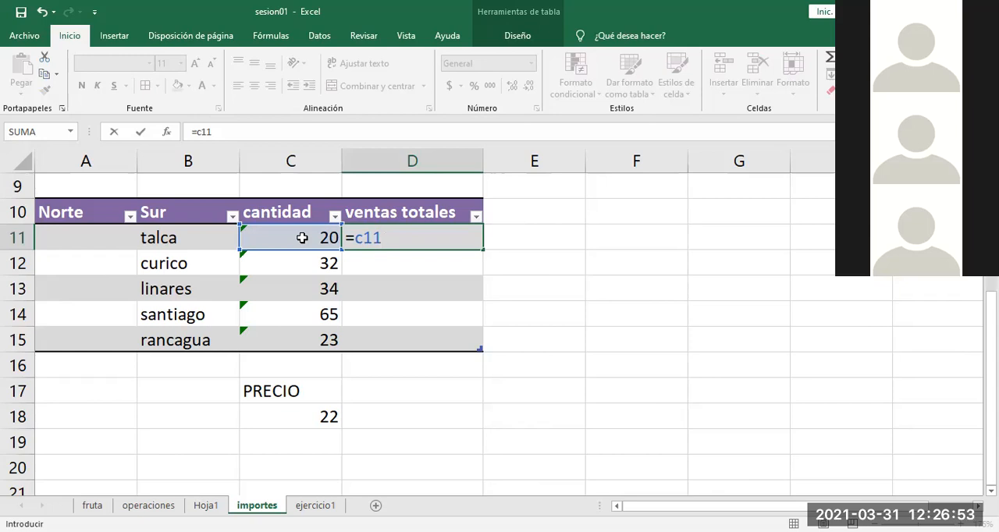
text(*)
text(c18)
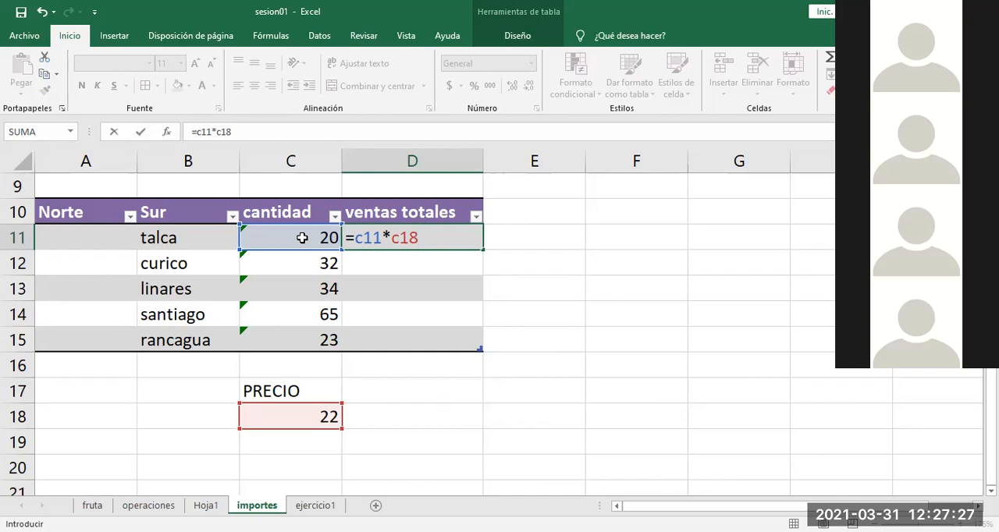
key(Return)
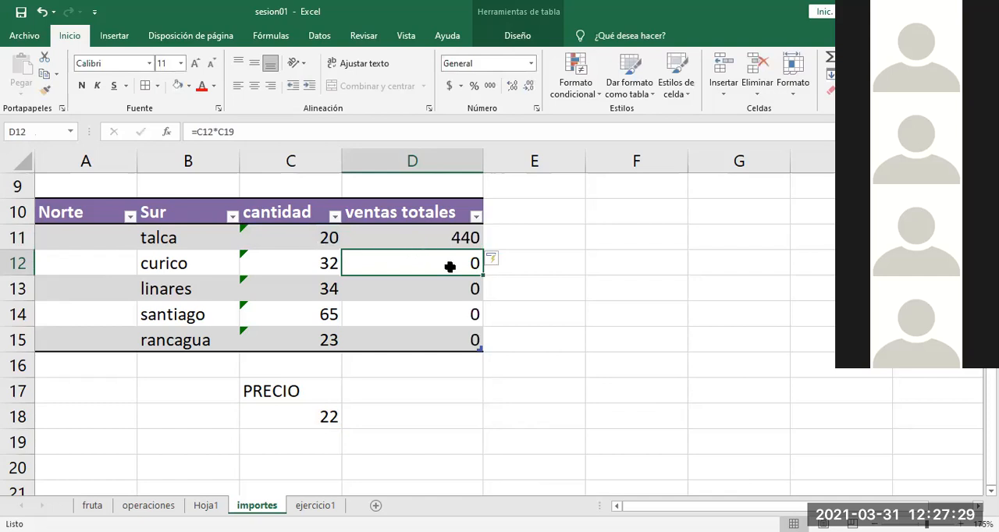
Step: Open the ventas totales formulas in D11 and D12 and compare their cell references
click(431, 238)
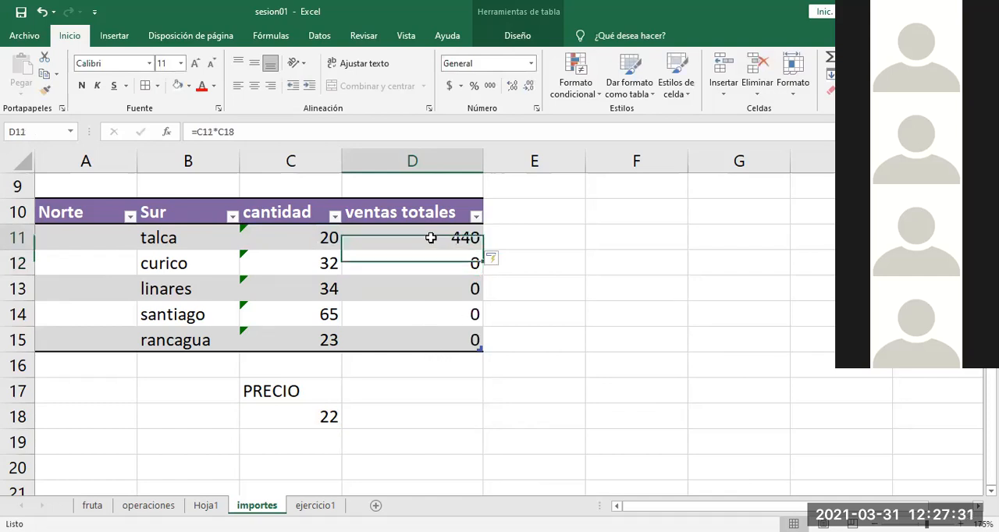
double_click(431, 238)
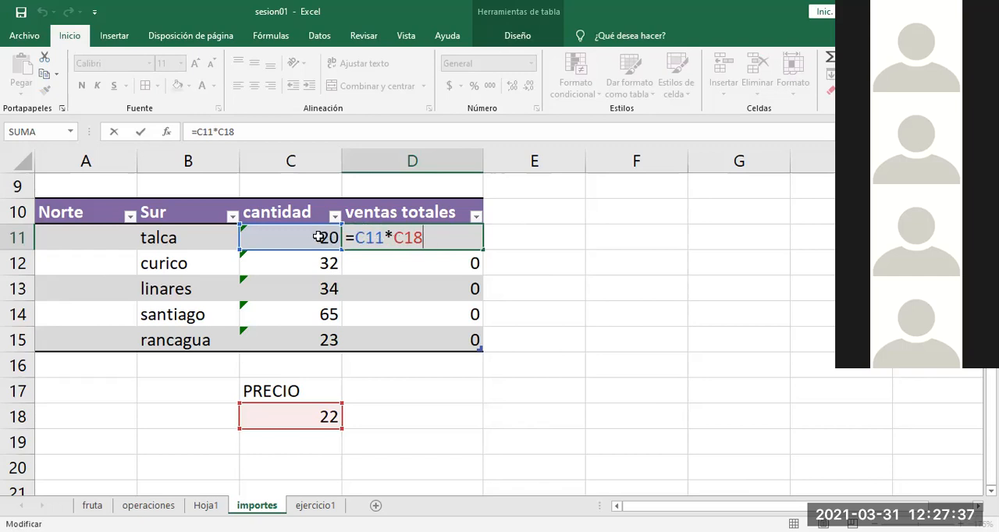
click(437, 264)
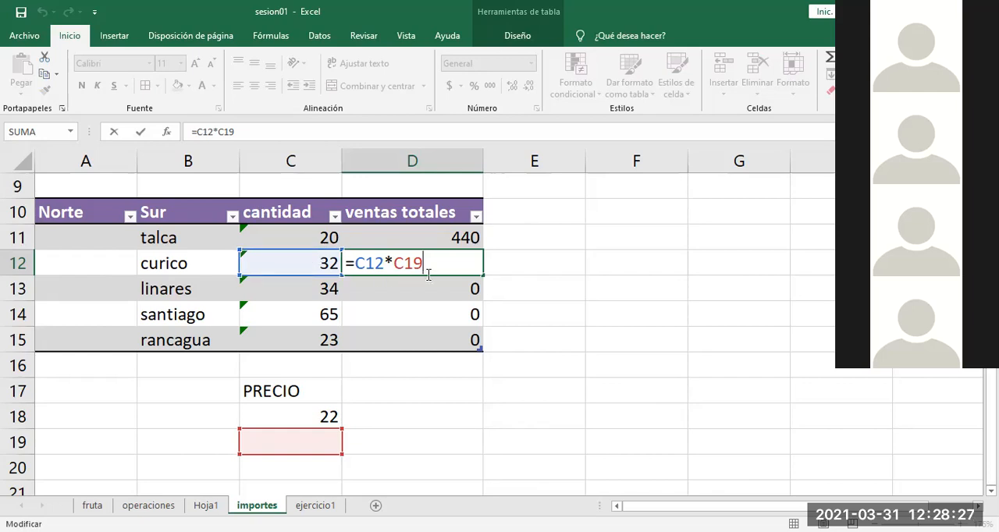
Step: Make the PRECIO reference in D11 absolute so the ventas totales formula reads =C11*$C$18
key(Escape)
double_click(430, 234)
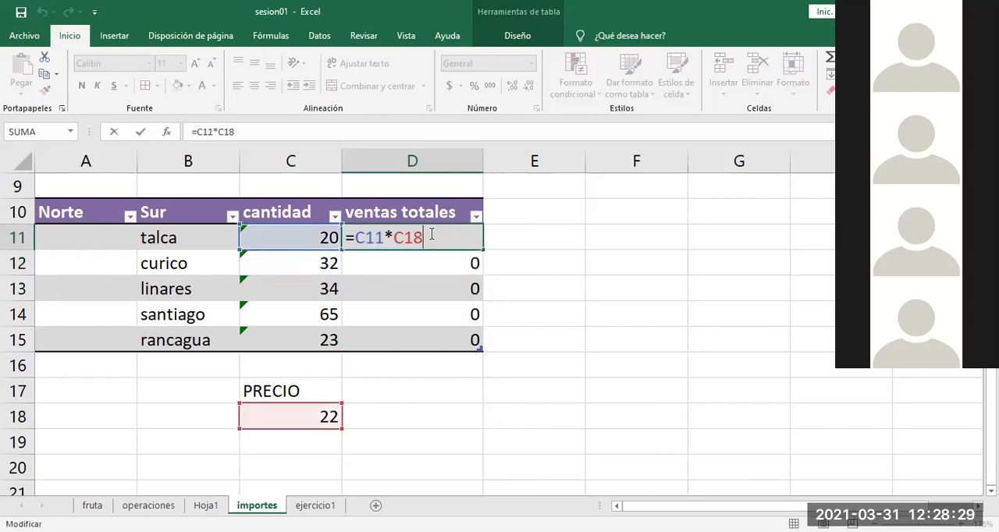
drag(384, 235, 355, 236)
drag(426, 237, 399, 238)
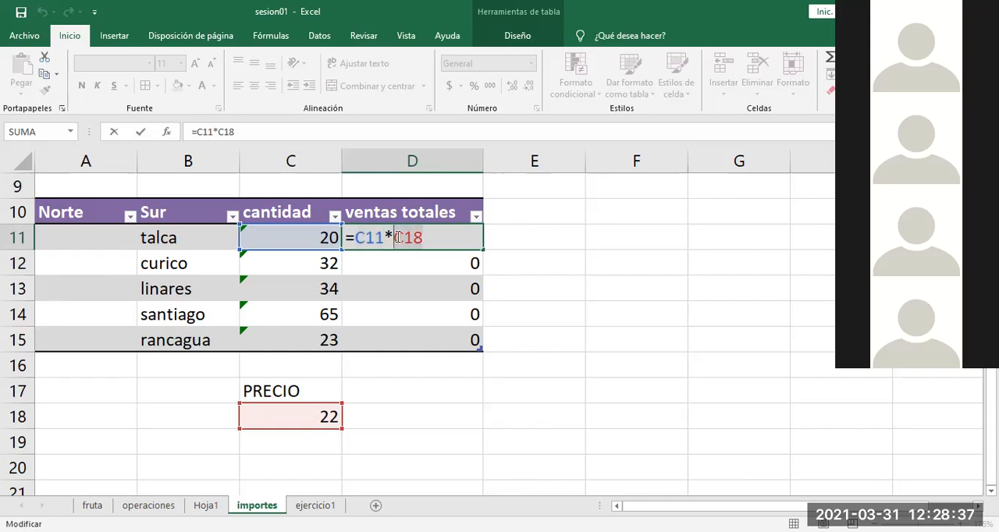
key(F4)
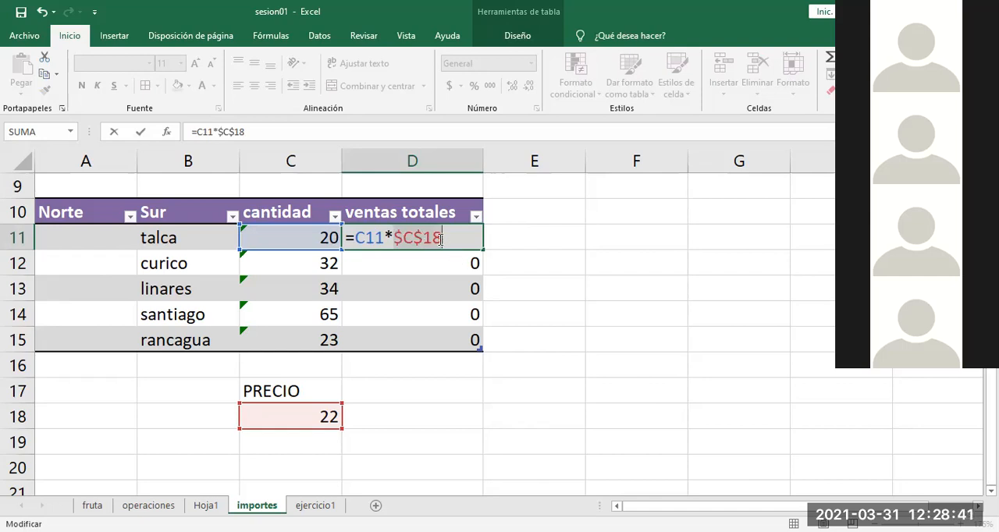
click(404, 236)
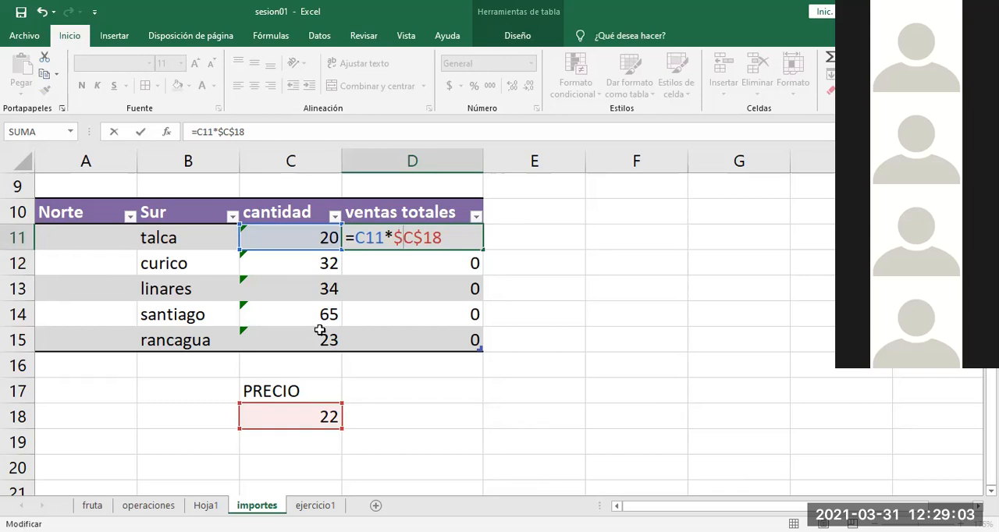
key(Return)
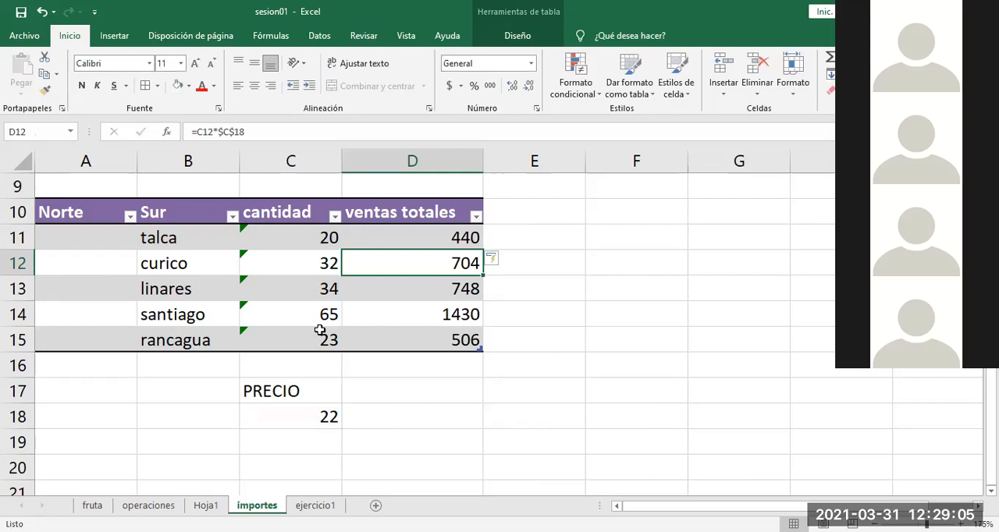
Step: Open the ventas totales formulas in D12 through D15 one by one and compare their relative and absolute references
double_click(421, 263)
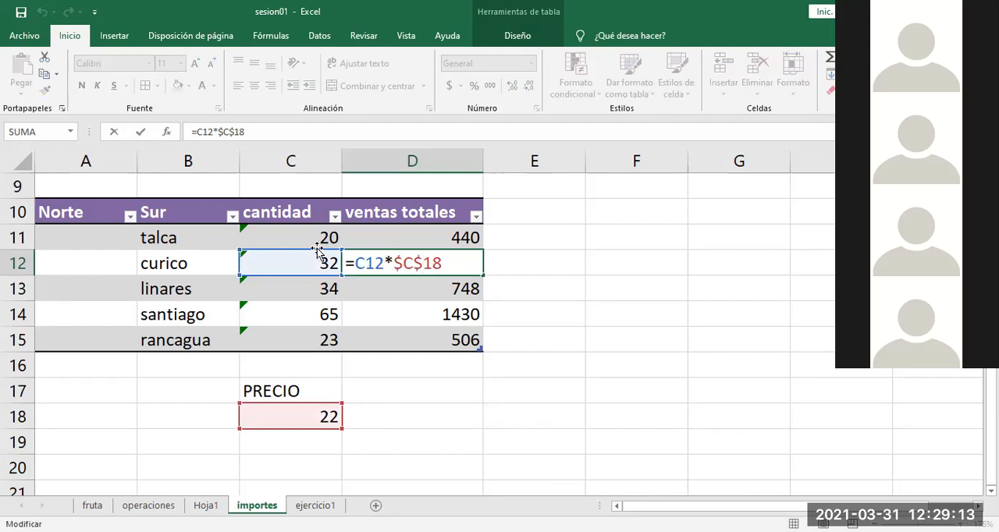
key(Return)
double_click(398, 288)
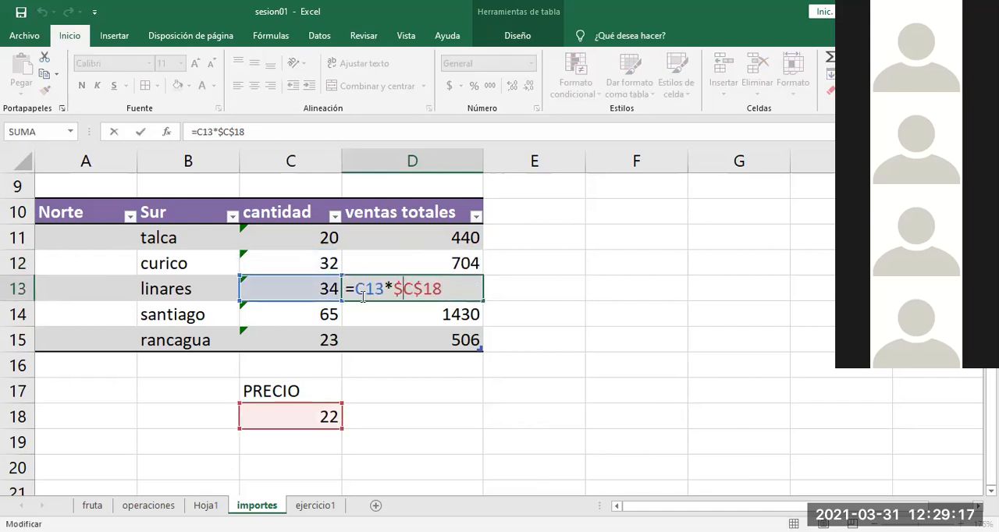
key(Return)
double_click(393, 312)
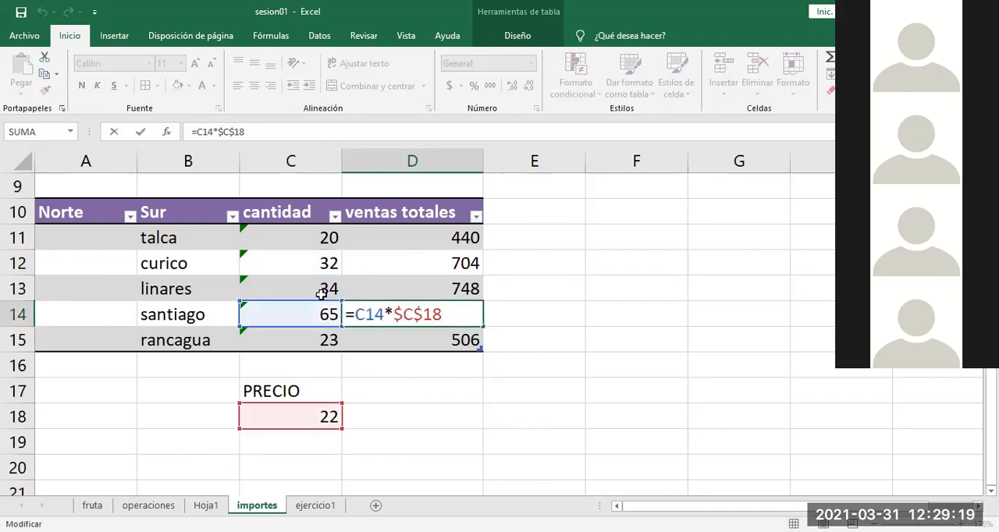
click(398, 339)
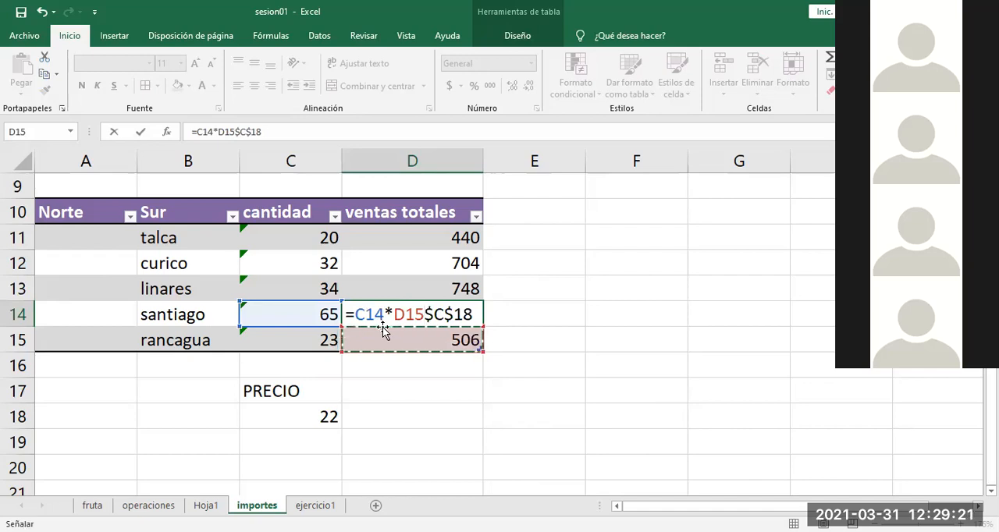
key(Escape)
double_click(405, 340)
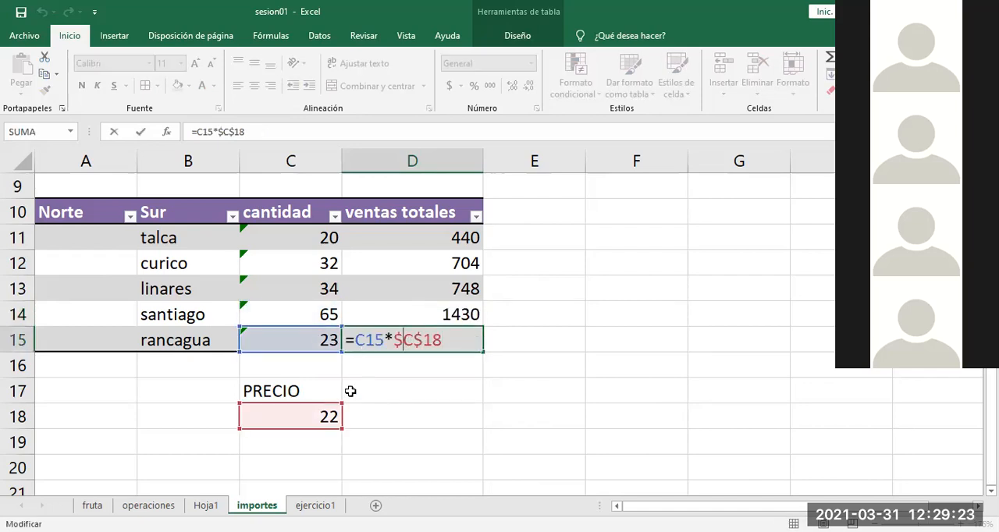
key(Escape)
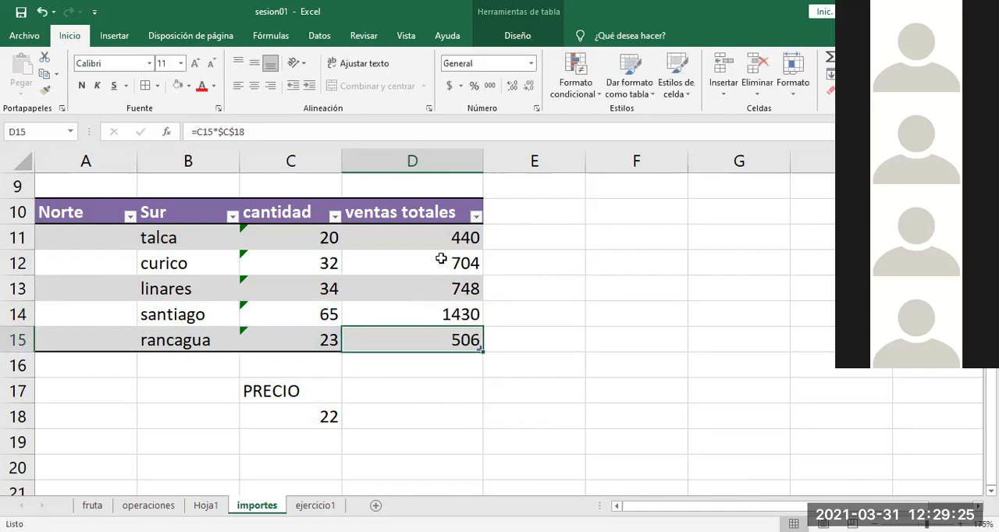
Step: Replace the absolute reference in D11 with the constant 22, making the formula =C11*22, and reopen it for inspection
click(432, 237)
double_click(448, 239)
drag(449, 238, 395, 237)
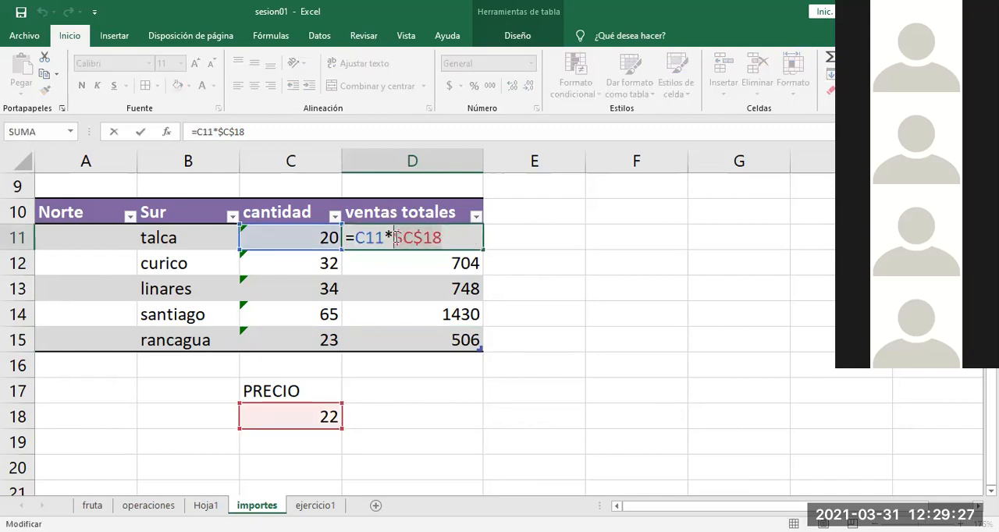
text(22)
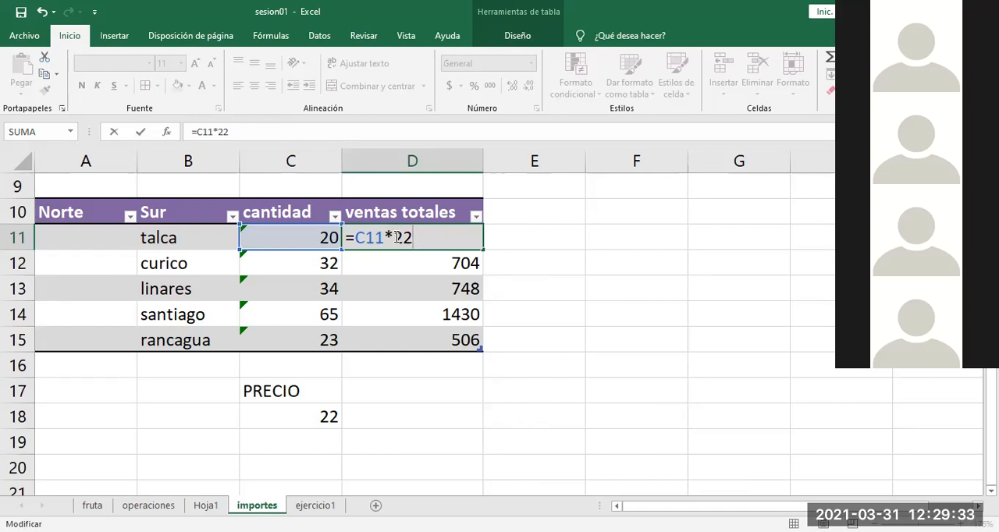
key(Return)
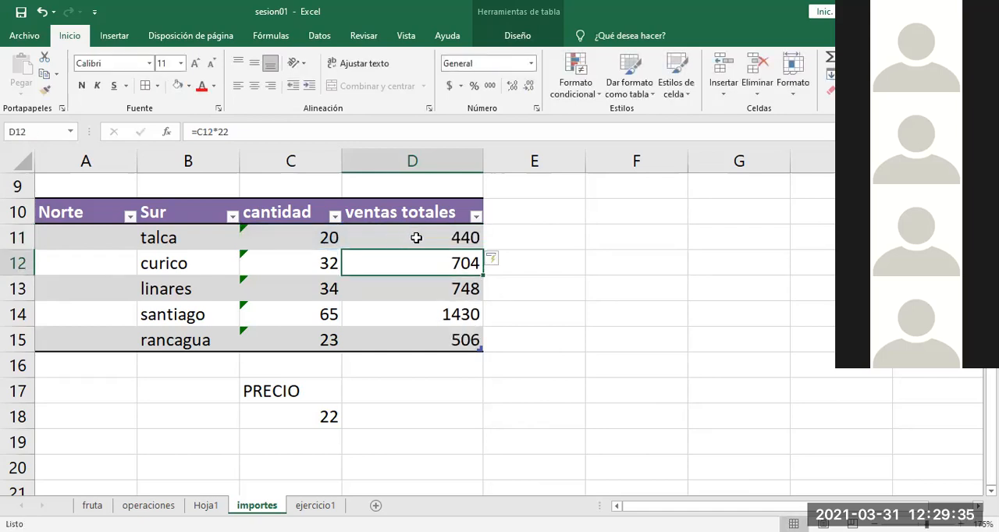
double_click(416, 238)
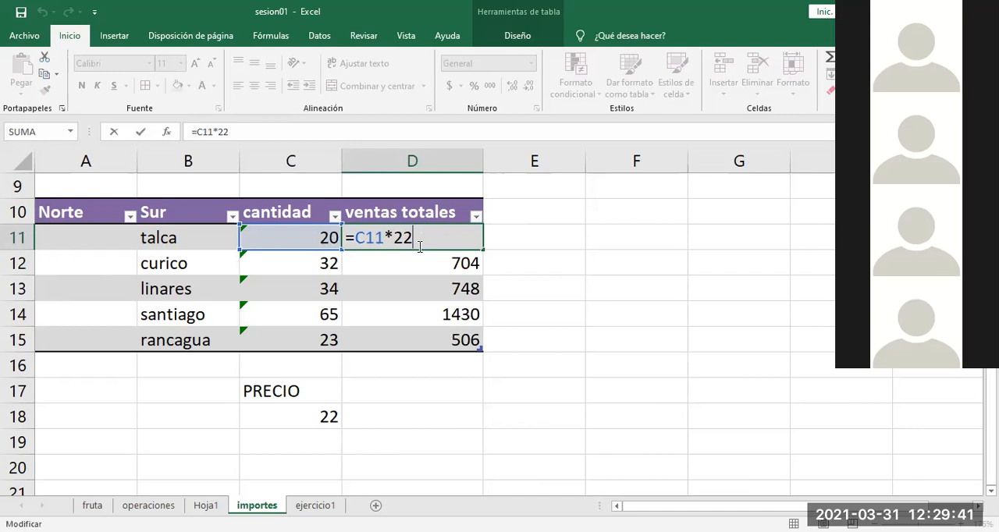
key(Escape)
Step: Set the PRECIO value in C18 to 30 and check the formula in D11
click(290, 414)
text(30)
key(Return)
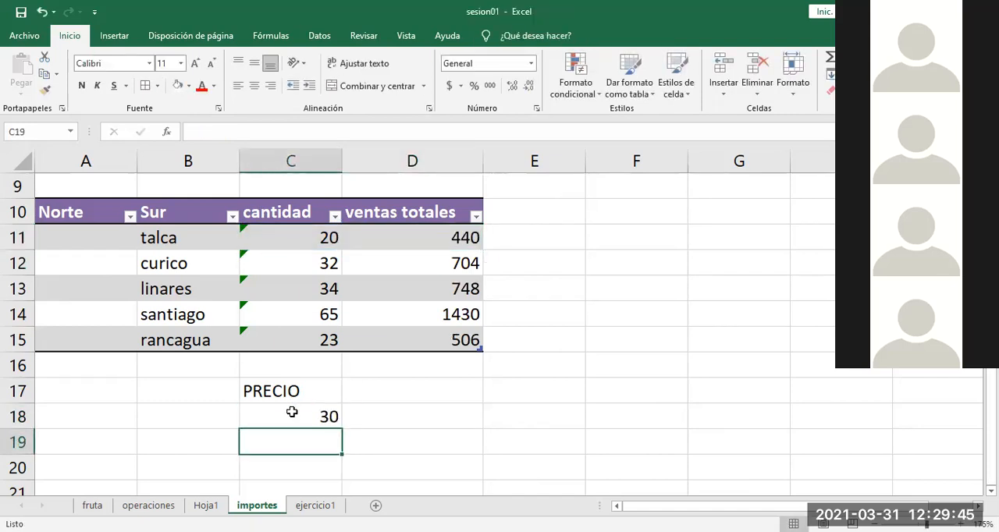
double_click(434, 232)
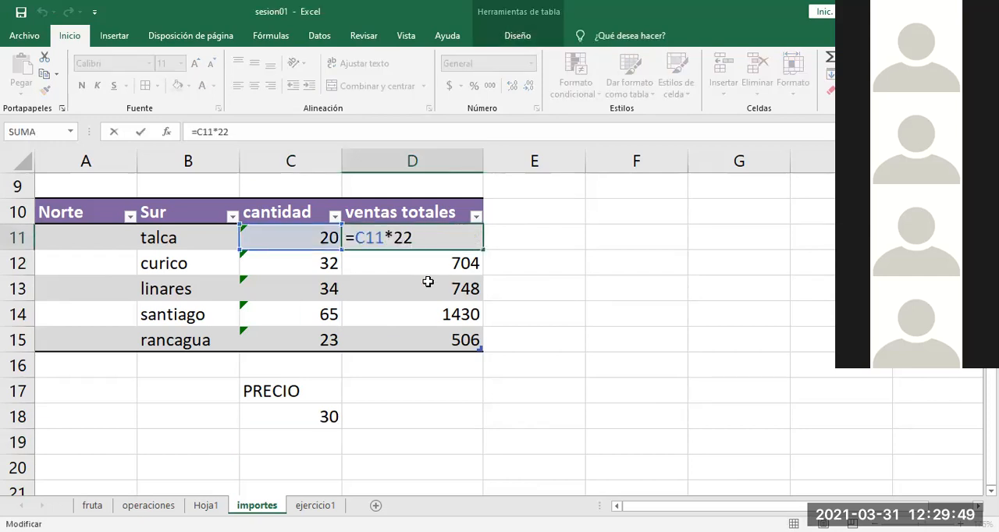
key(Escape)
Step: Undo the PRECIO change and the hard-coded constant in the ventas totales formula, checking the formula in D11
key(ctrl+z)
key(ctrl+z)
double_click(427, 240)
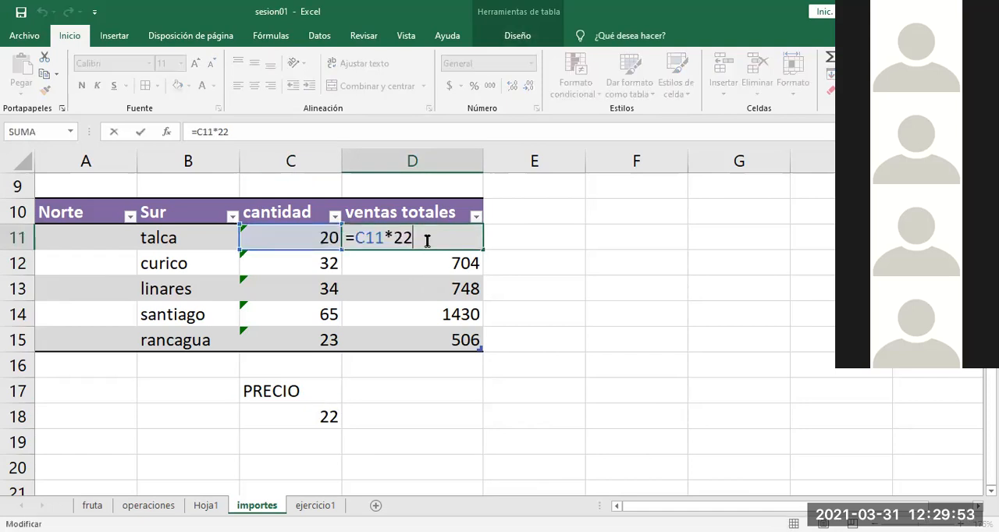
key(Escape)
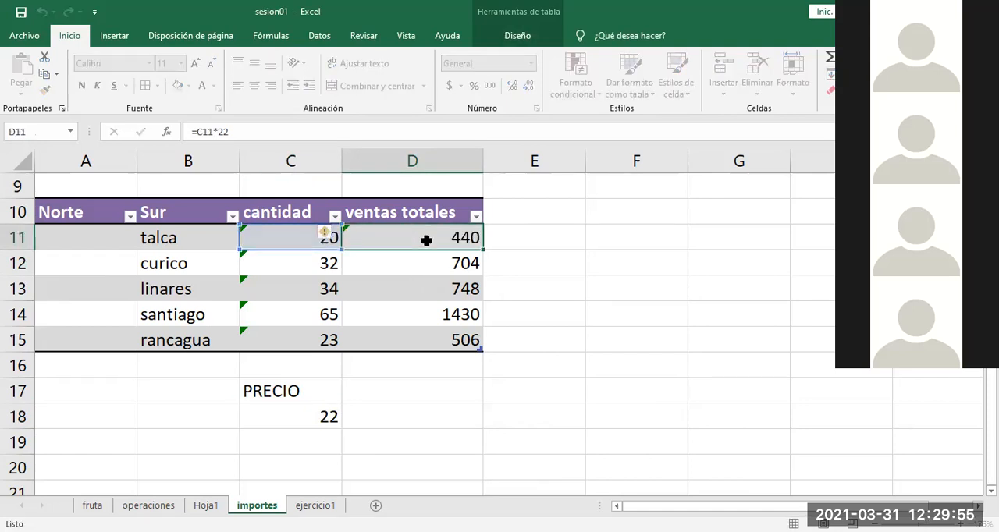
key(ctrl+z)
key(Down)
key(Down)
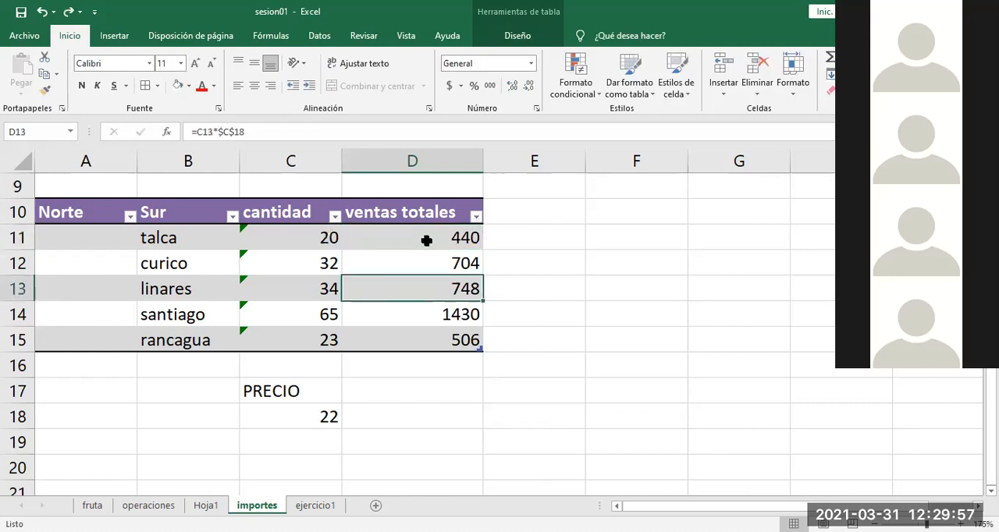
double_click(426, 241)
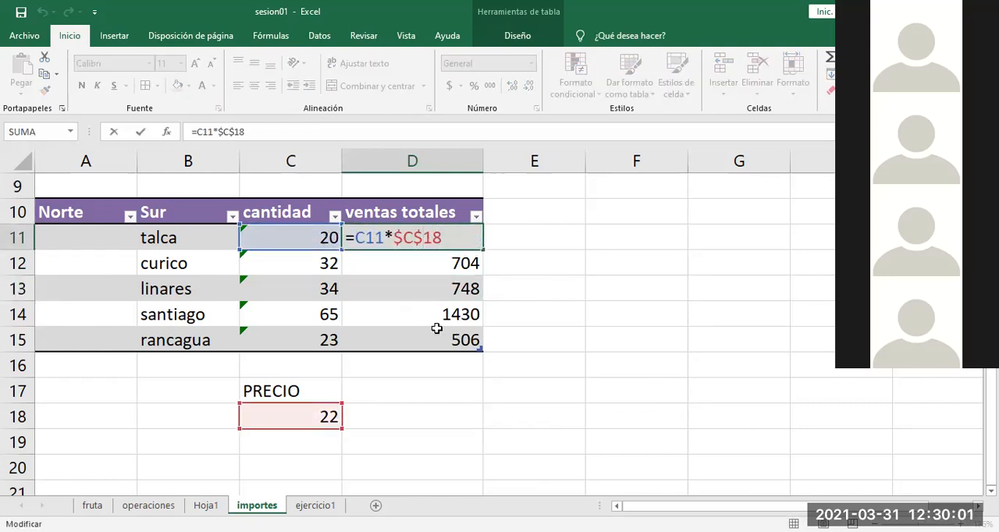
key(Escape)
Step: Set the PRECIO value in C18 to 30 and inspect rancagua's ventas totales formula in D15
click(307, 413)
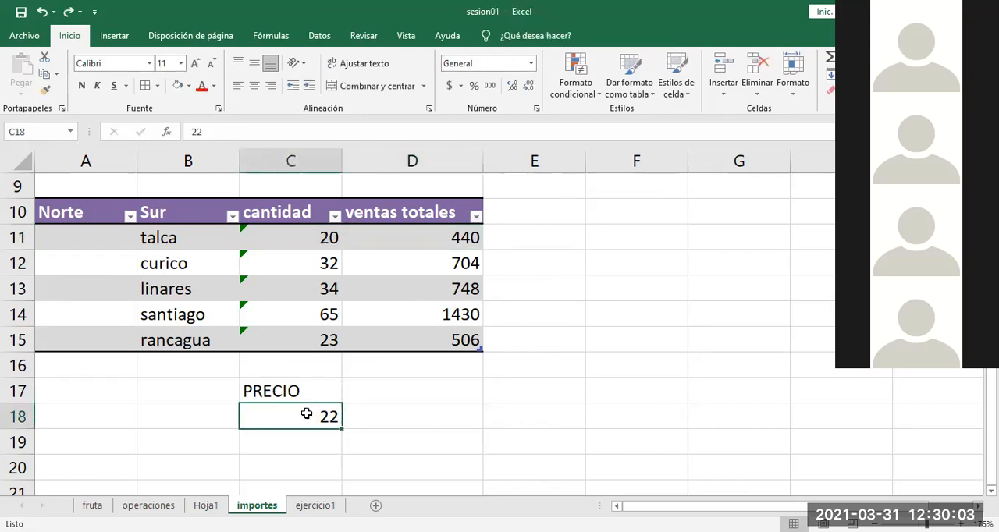
text(30)
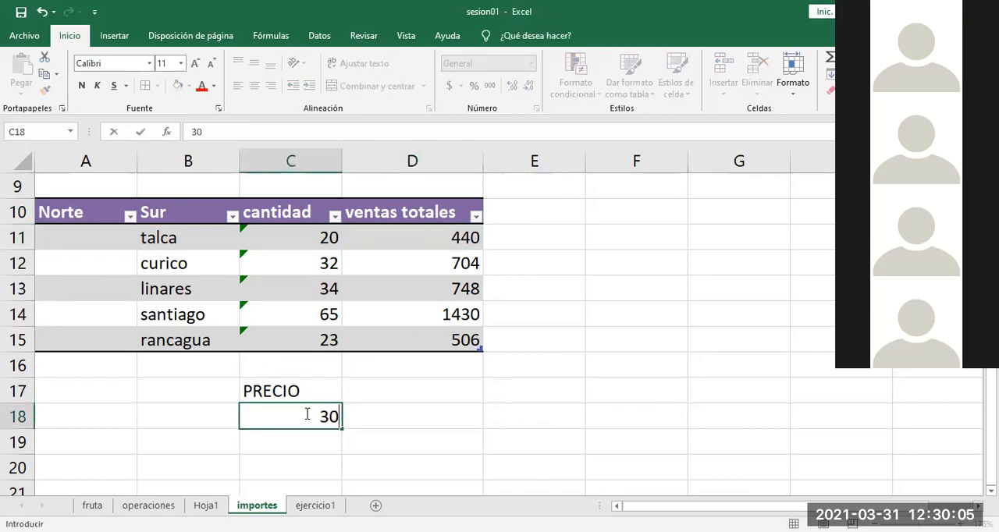
key(Return)
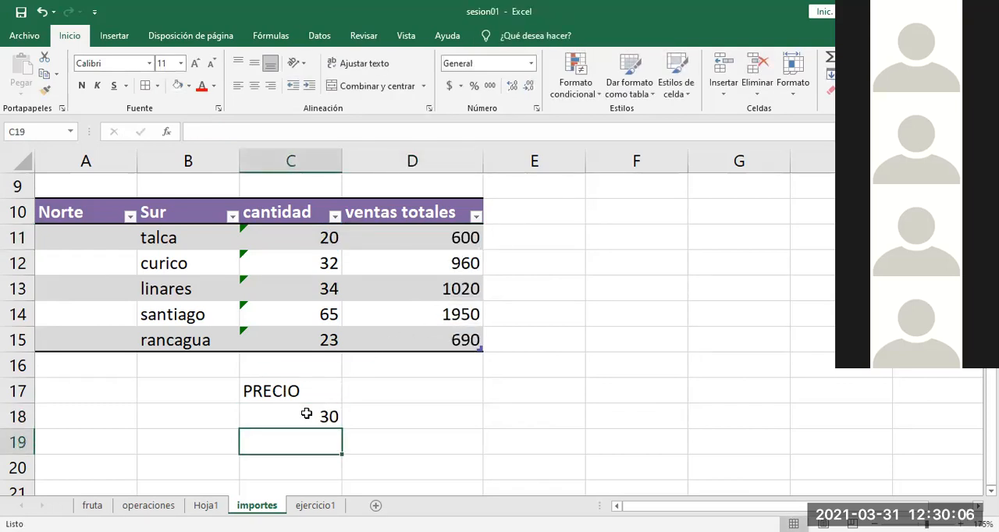
click(443, 336)
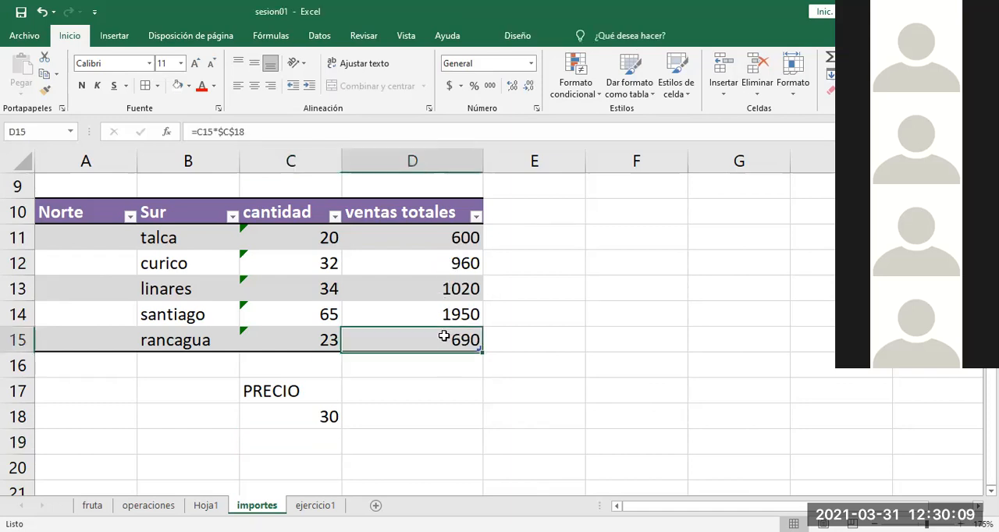
double_click(444, 337)
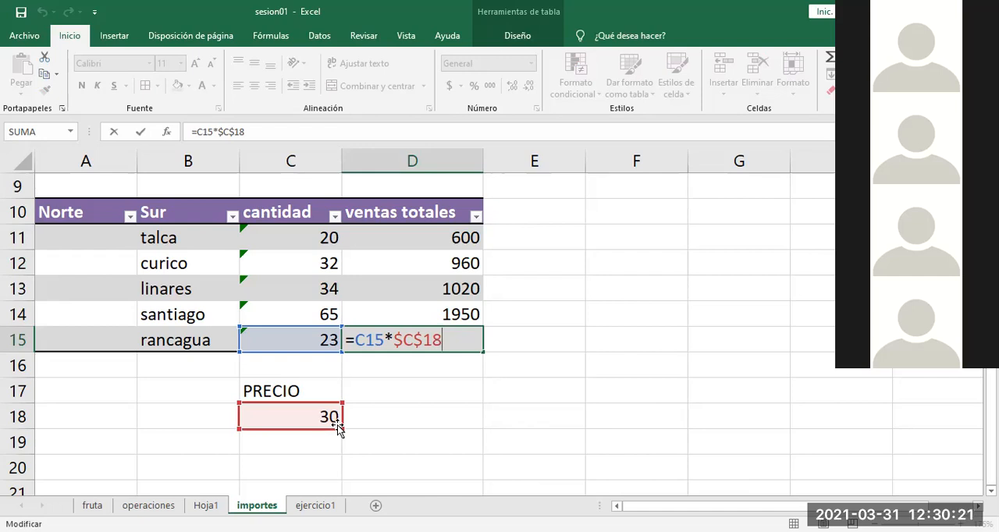
key(ctrl+Return)
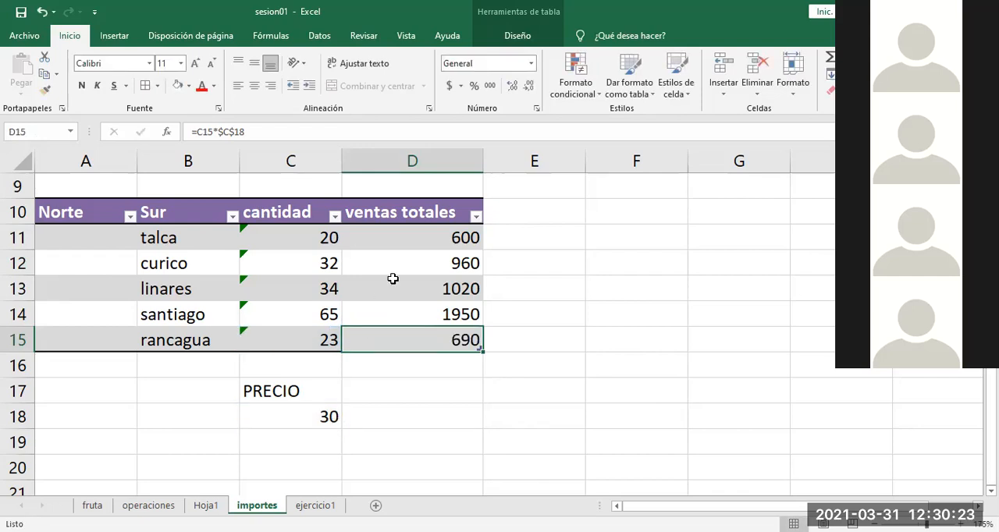
Step: Remove the dollar signs from the PRECIO reference in D11 so the formula reads =C11*C18
double_click(414, 237)
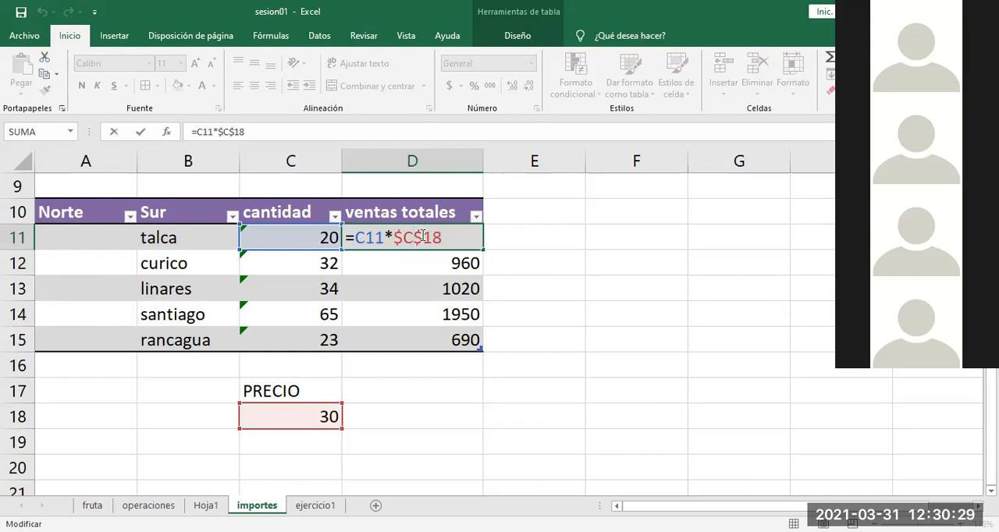
key(BackSpace)
key(BackSpace)
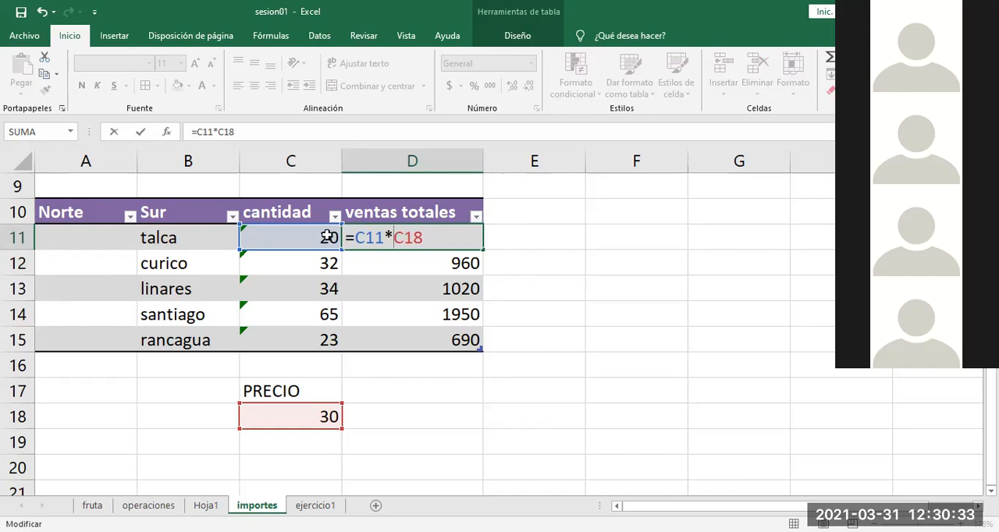
key(Return)
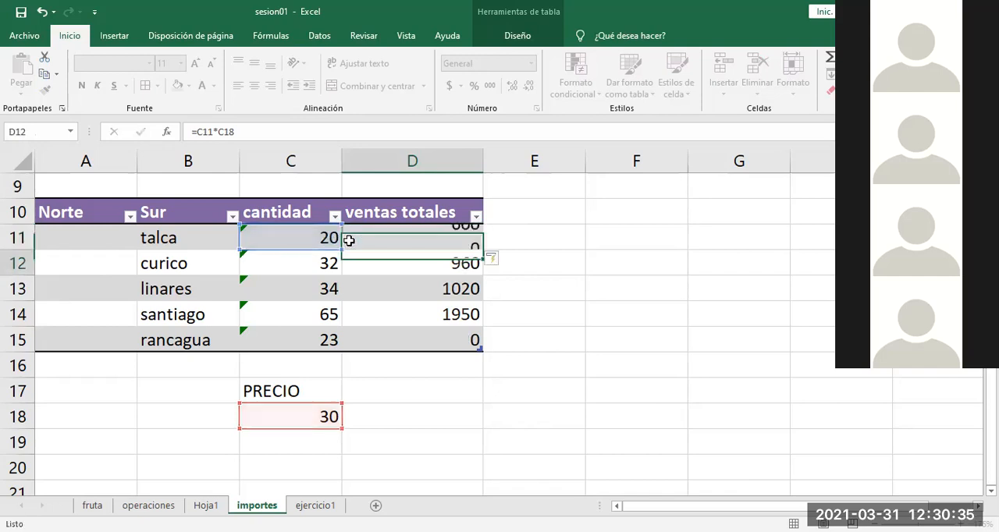
Step: Reopen talca's ventas totales formula in D11 and examine its two relative cell references
click(389, 236)
double_click(389, 236)
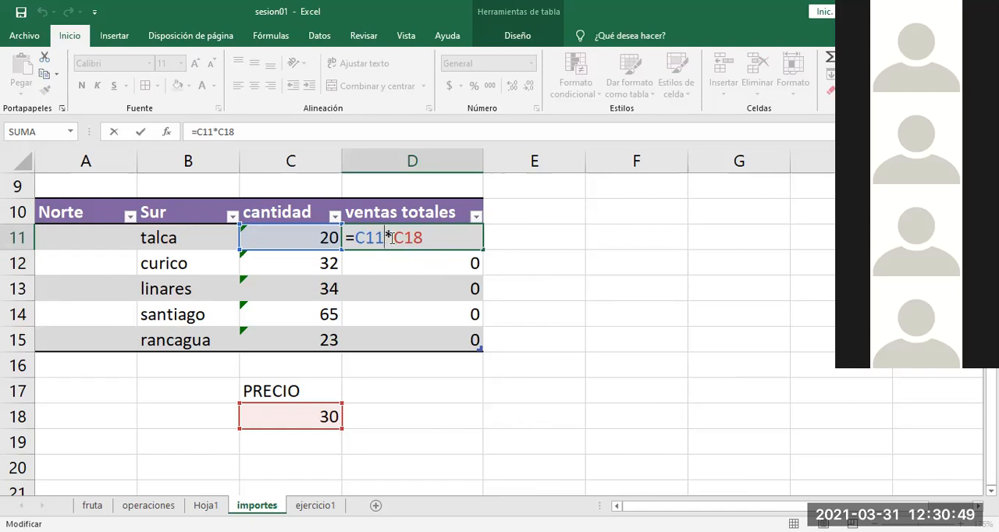
drag(426, 236, 354, 235)
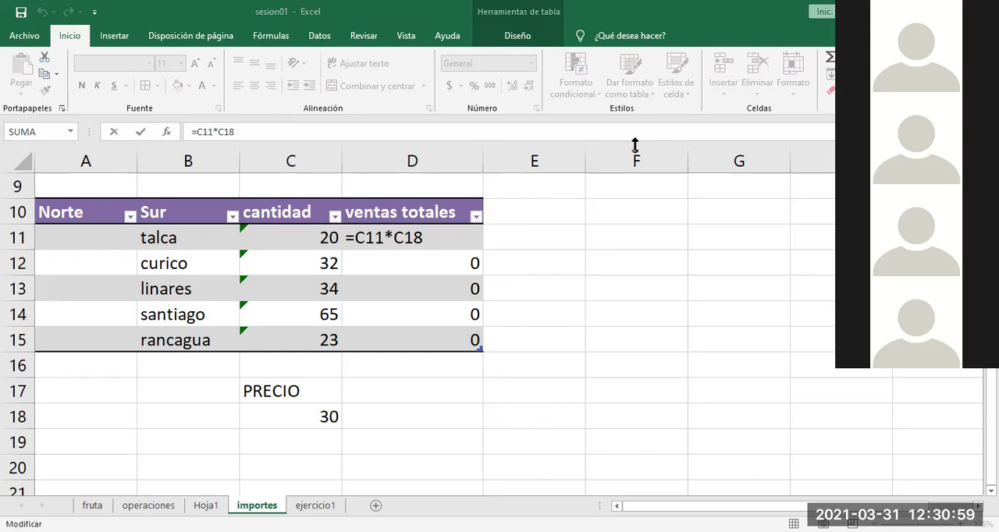
click(431, 232)
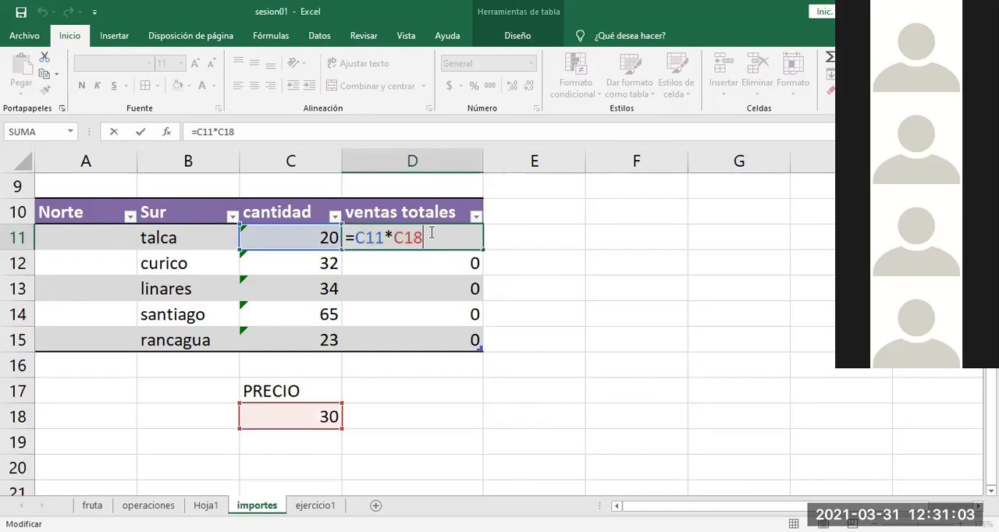
key(ctrl+Return)
double_click(430, 232)
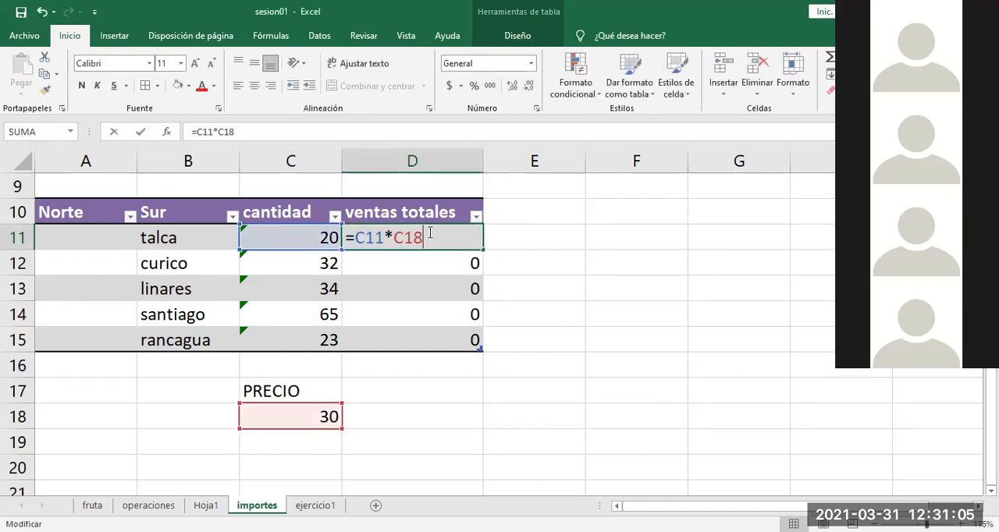
key(ctrl+Return)
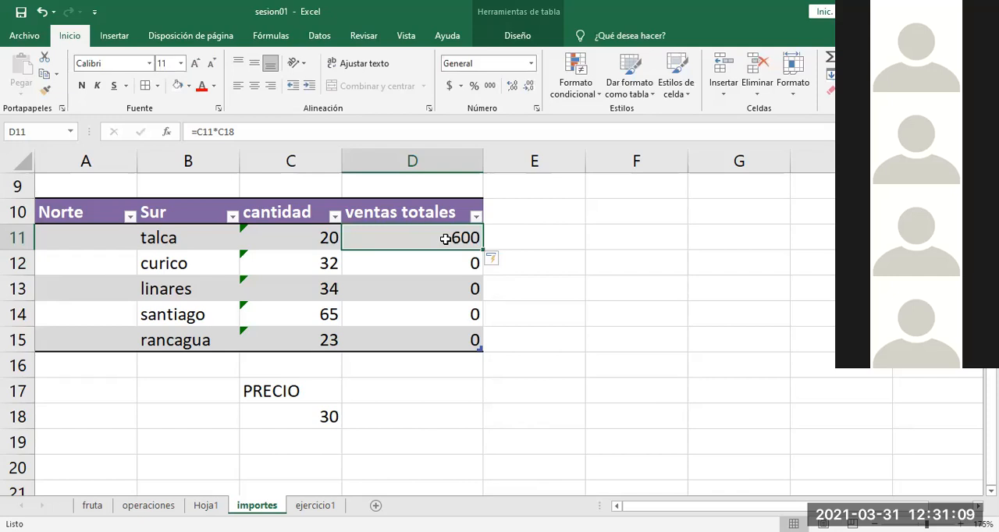
Step: Copy talca's ventas totales formula from D11 into D12 and examine the shifted references in curico's formula
right_click(453, 233)
click(481, 189)
click(418, 264)
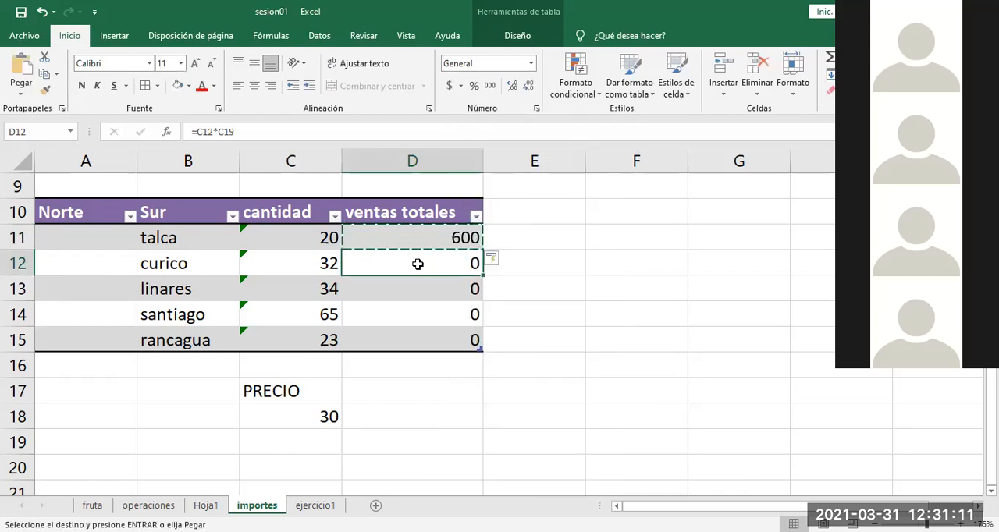
key(ctrl+v)
double_click(427, 258)
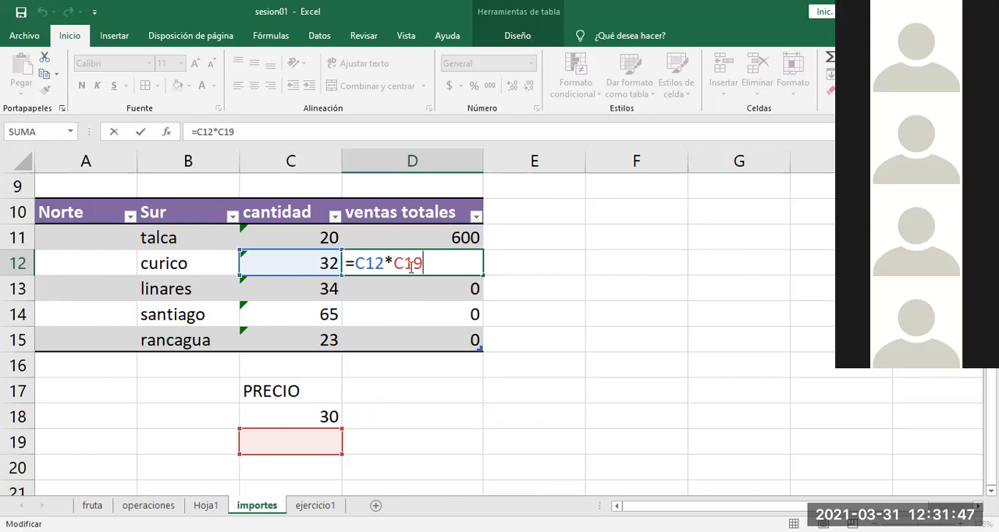
click(765, 127)
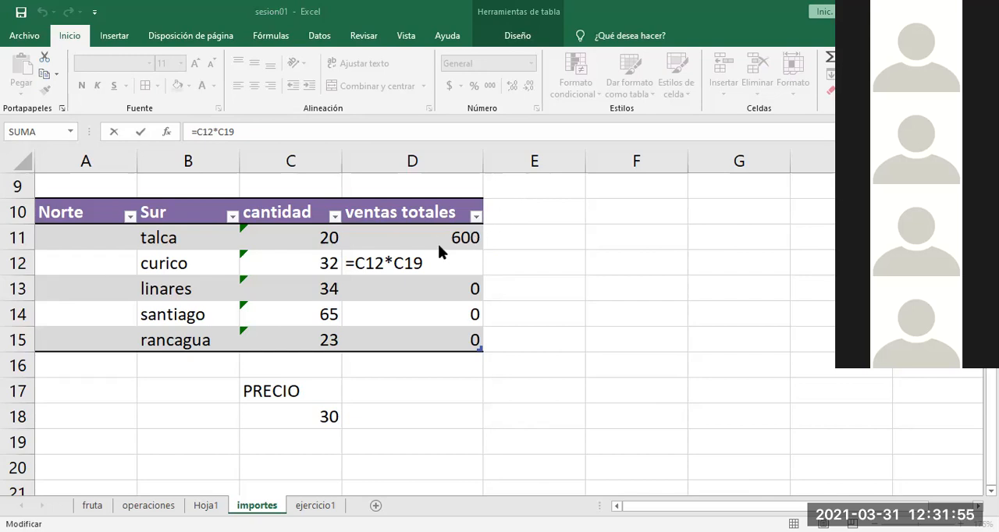
key(Escape)
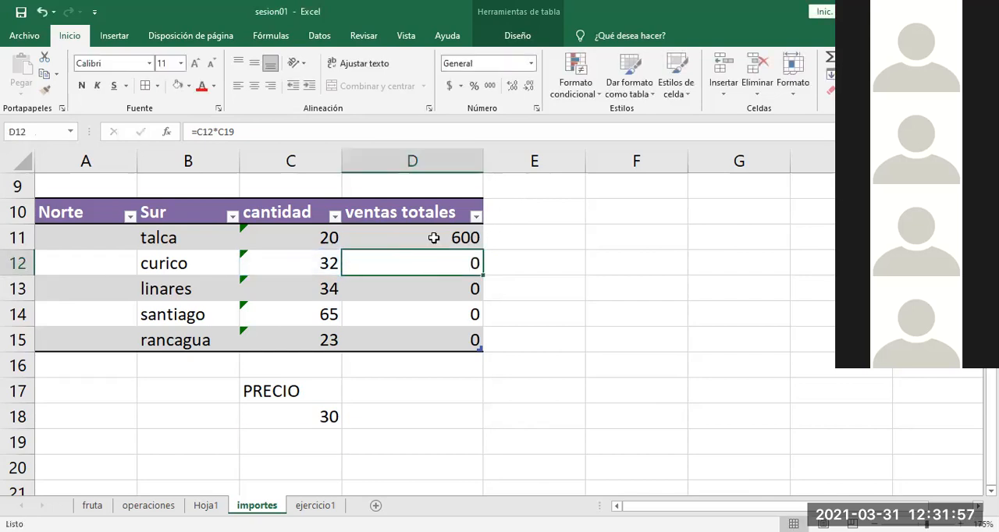
Step: Make the PRECIO reference in D11 absolute so the formula reads =C11*$C$18
double_click(435, 238)
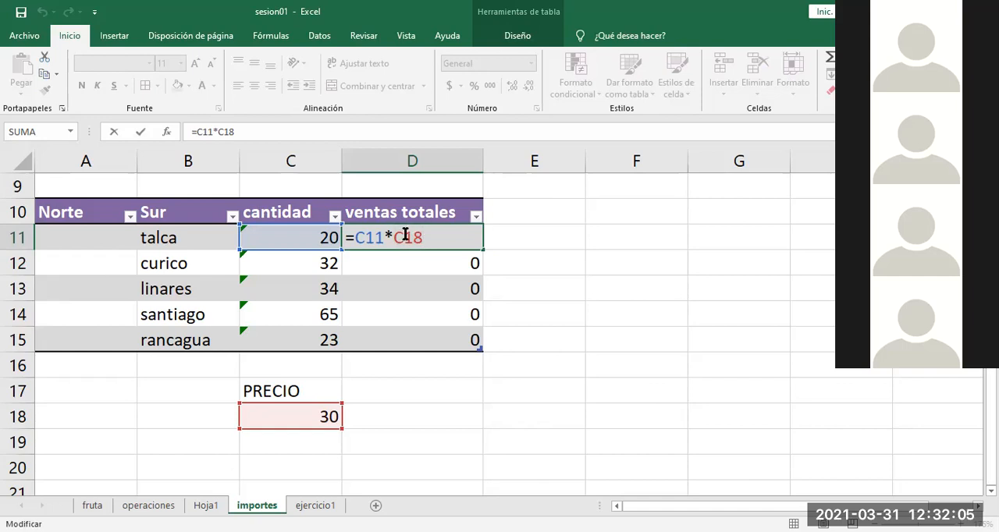
text($)
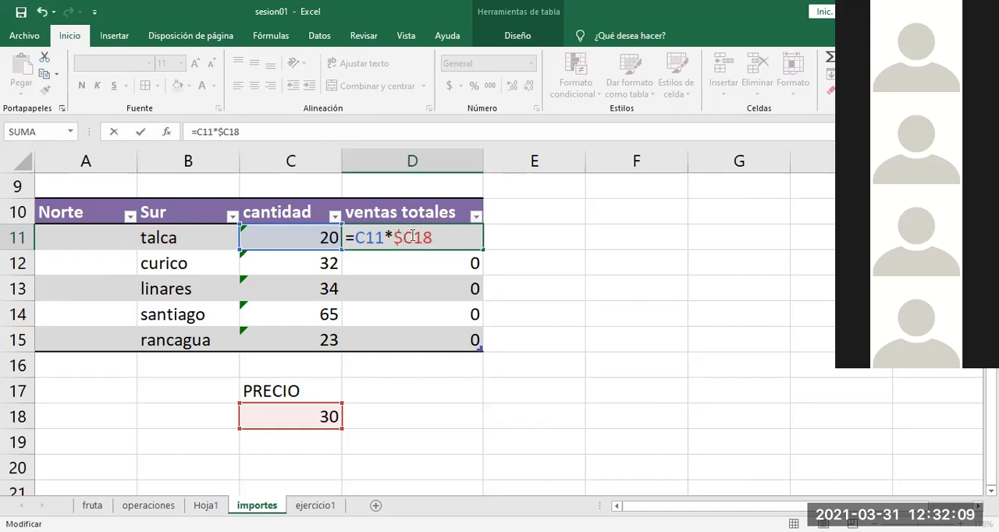
click(413, 237)
text($)
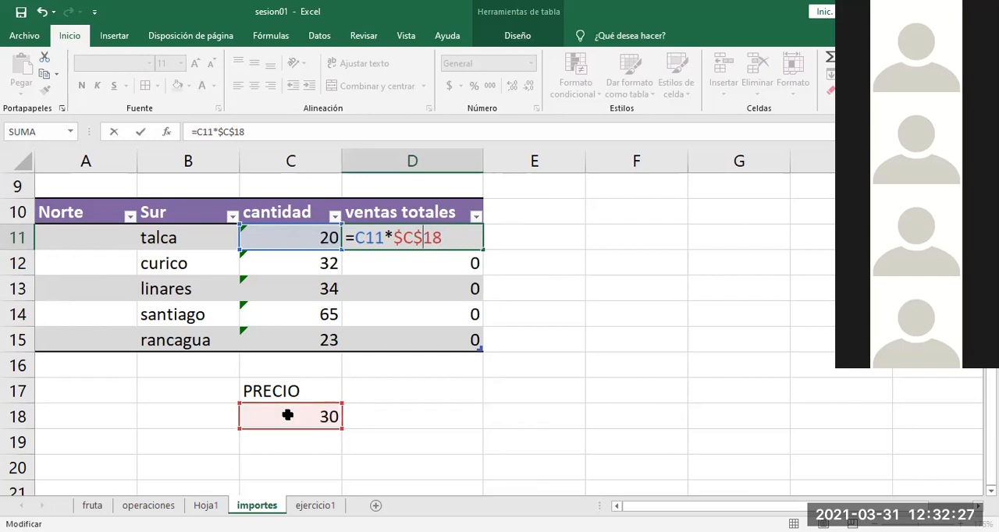
key(Return)
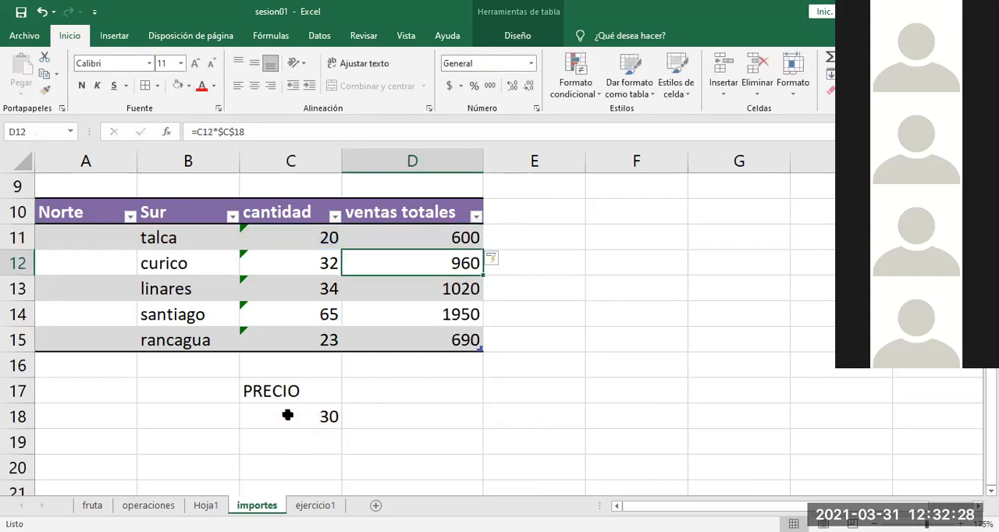
Step: Inspect the ventas totales formulas in D12 through D15, comparing the cantidad and PRECIO references for each city
double_click(442, 264)
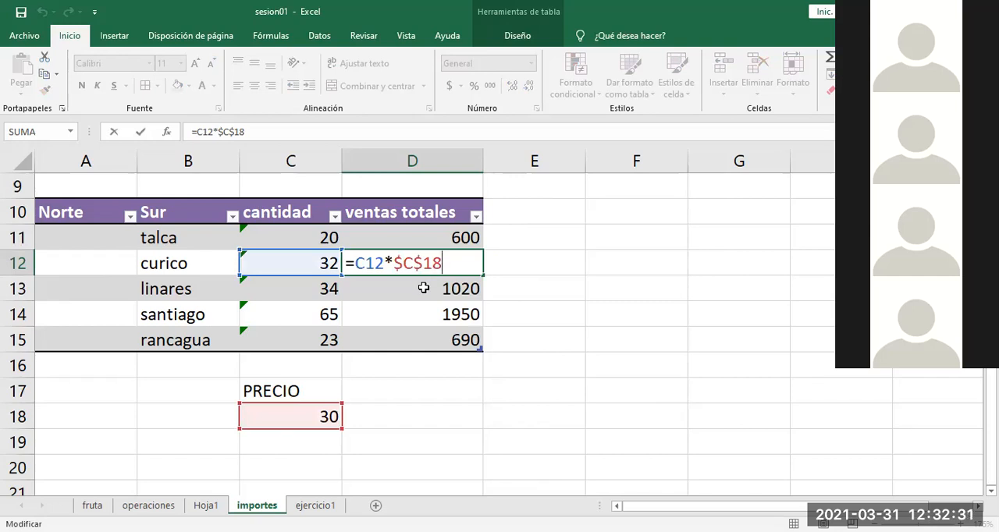
double_click(423, 288)
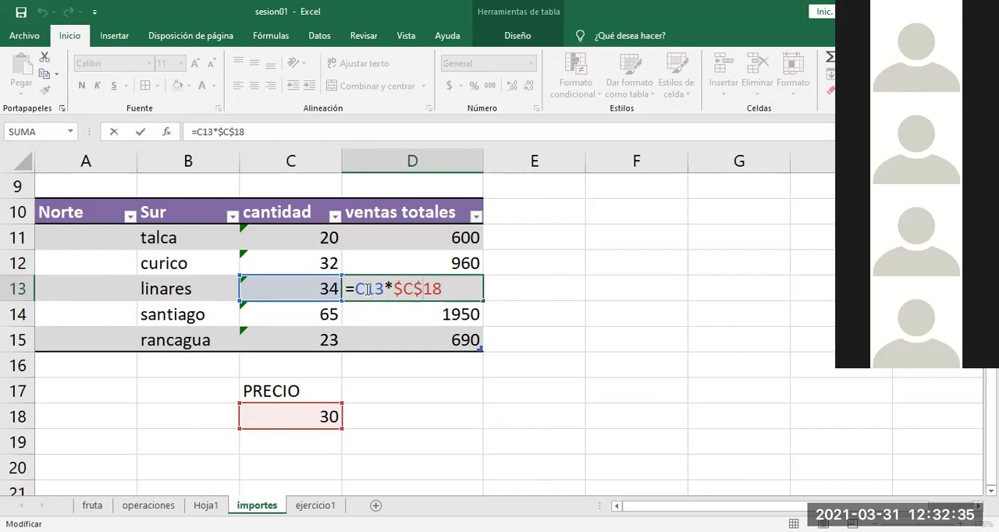
double_click(401, 311)
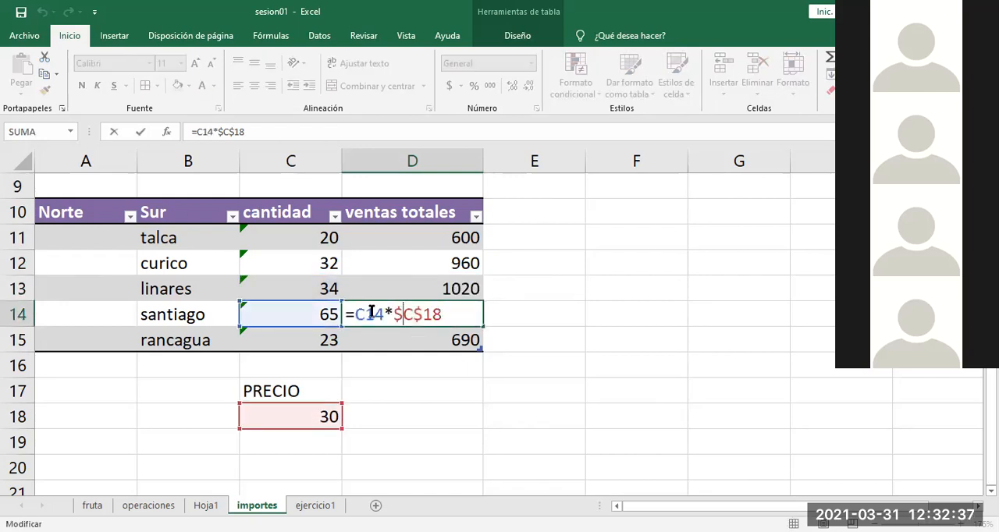
double_click(415, 337)
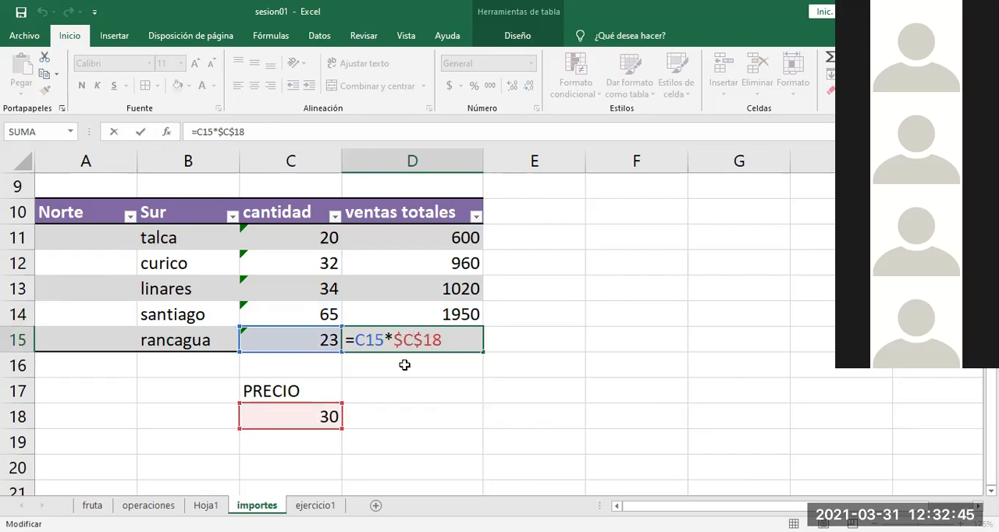
key(Escape)
Step: Review the absolute PRECIO reference in D11 and compare it with the Absolutas note on the operaciones sheet
click(420, 284)
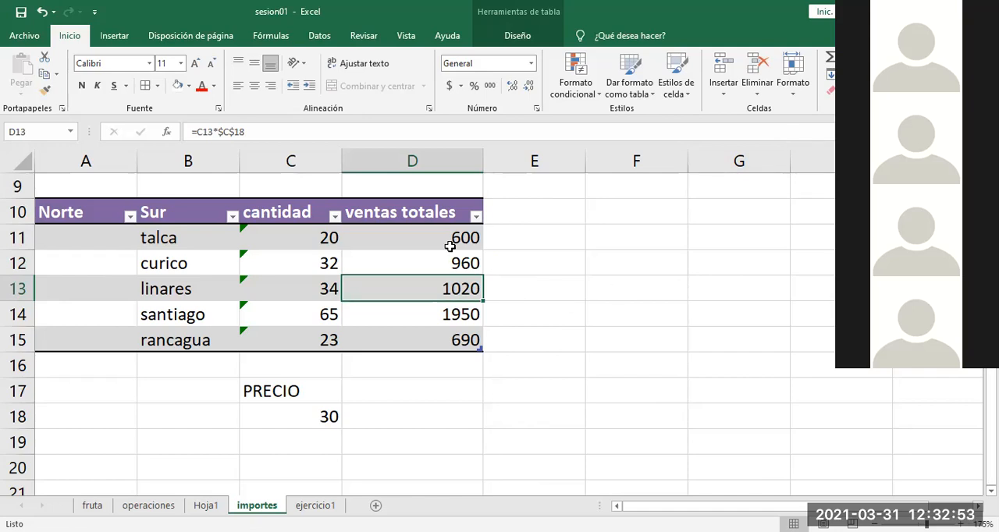
click(428, 234)
double_click(427, 234)
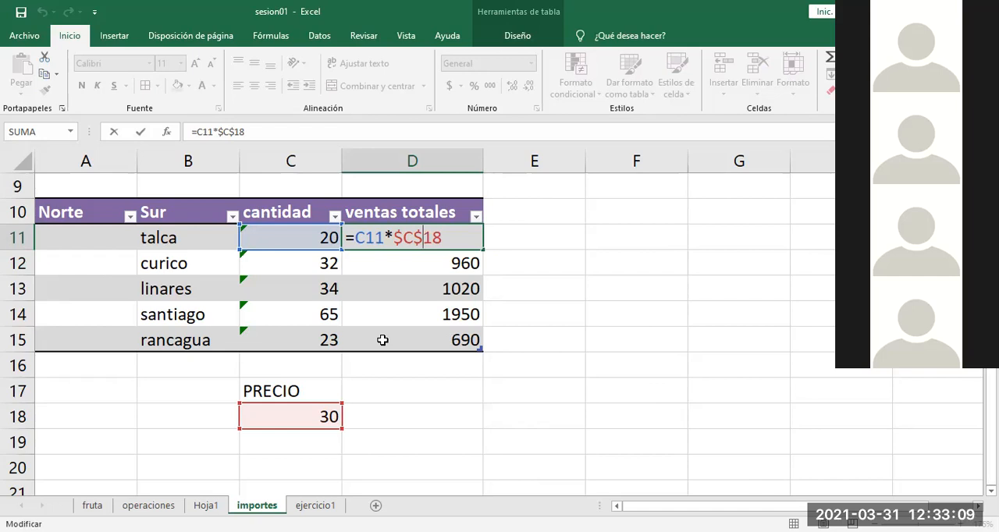
click(206, 506)
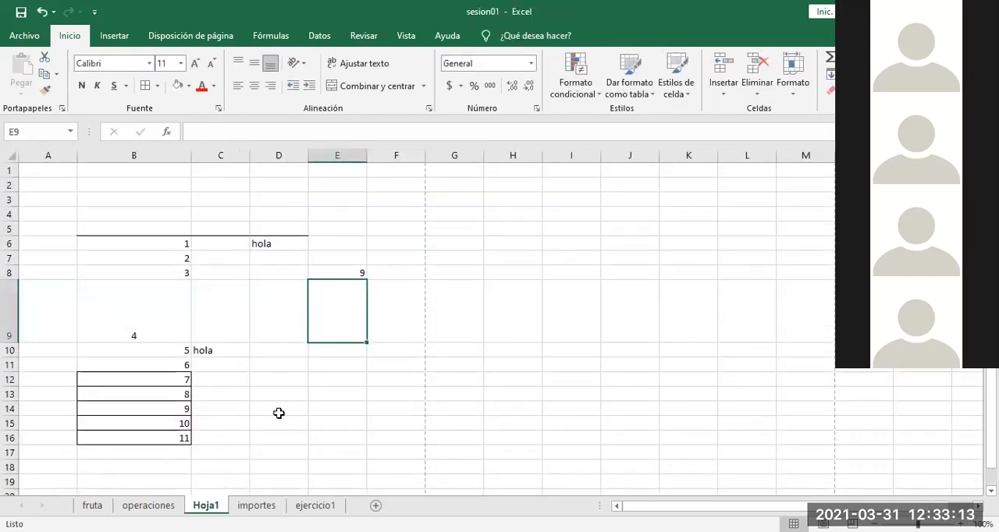
click(148, 505)
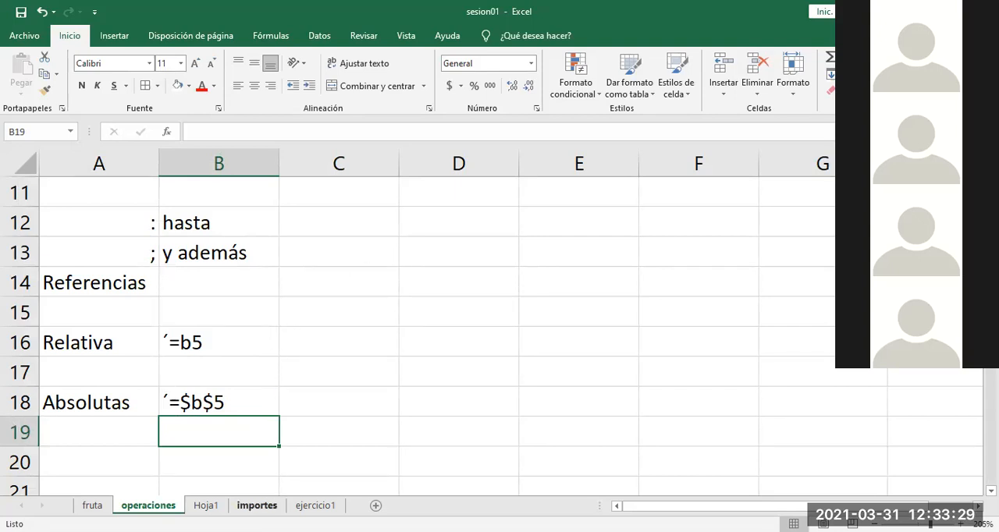
Step: On the importes sheet, test copying linares's ventas totales formula from D13 to G20, and clear G20 after checking its references
click(257, 504)
click(428, 289)
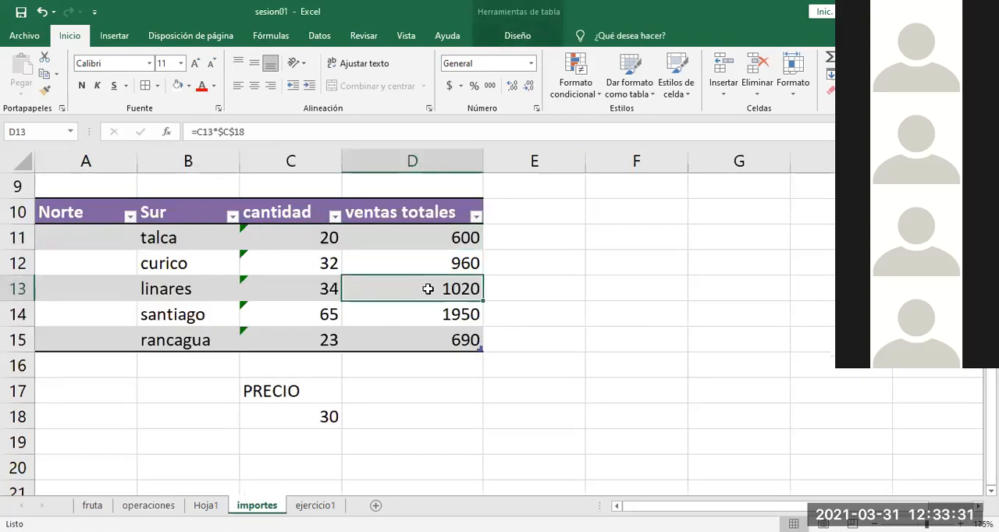
key(ctrl+c)
click(743, 480)
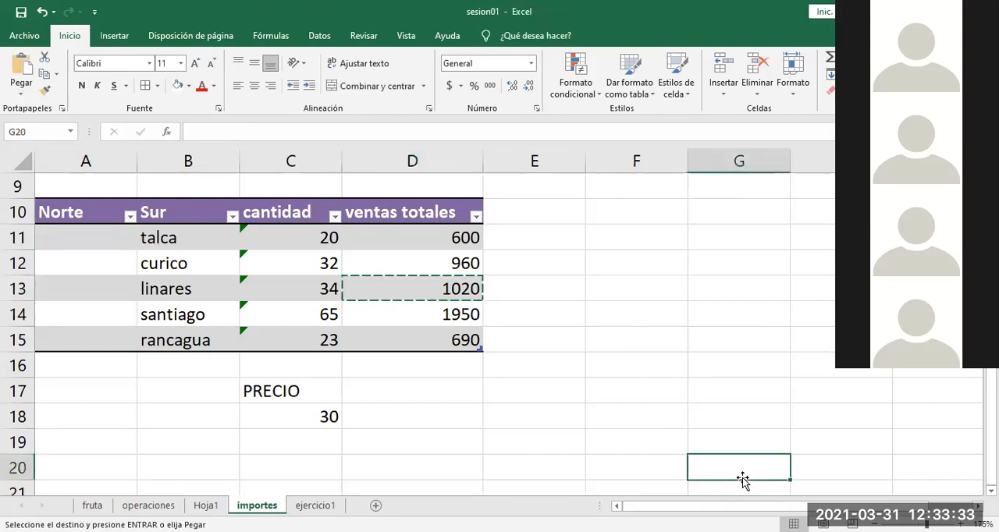
key(ctrl+v)
double_click(733, 464)
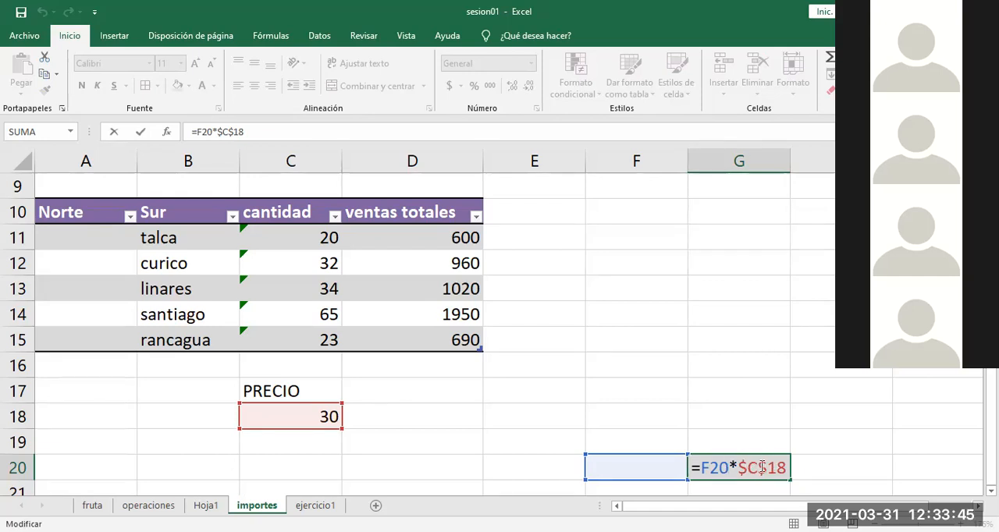
key(ctrl+Return)
key(Delete)
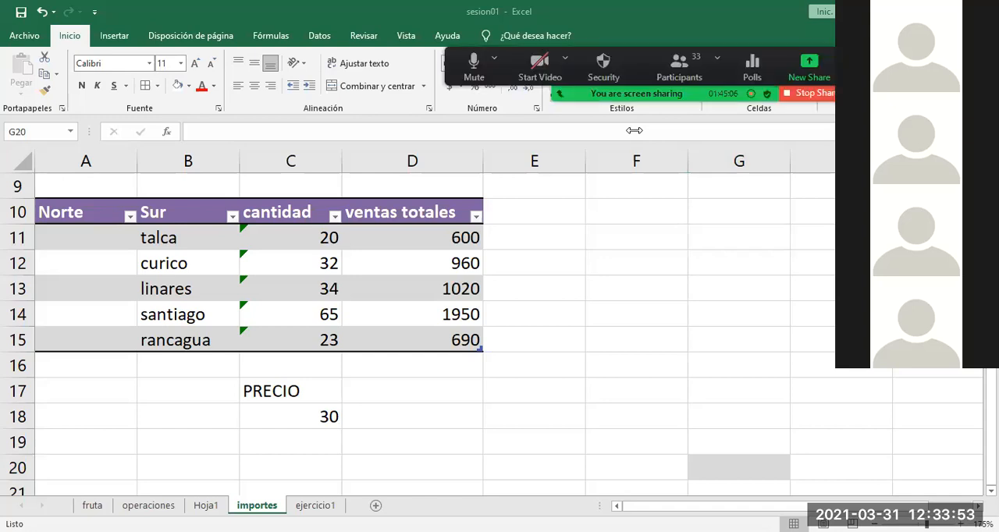
Step: On the operaciones sheet, review the reference notes and highlight column D and row 15 as a column and row example
click(157, 500)
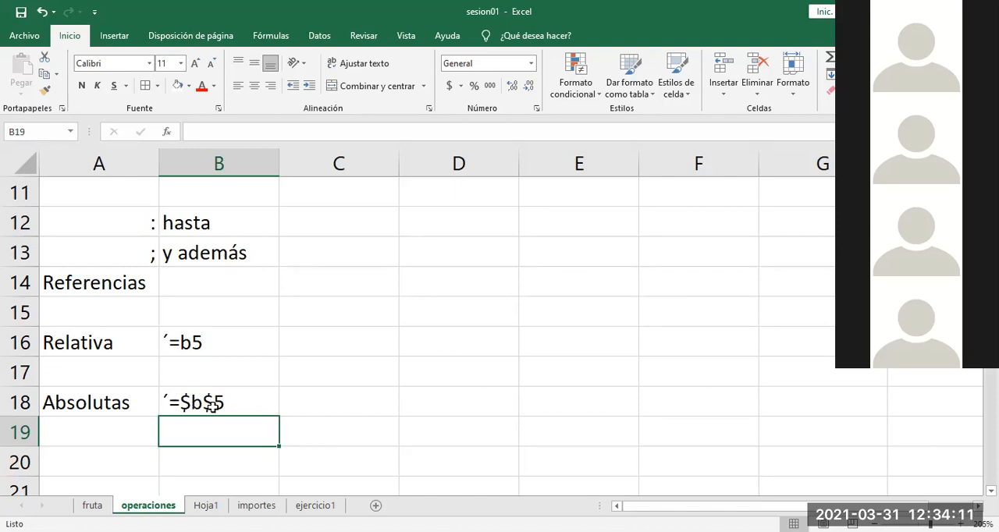
click(444, 167)
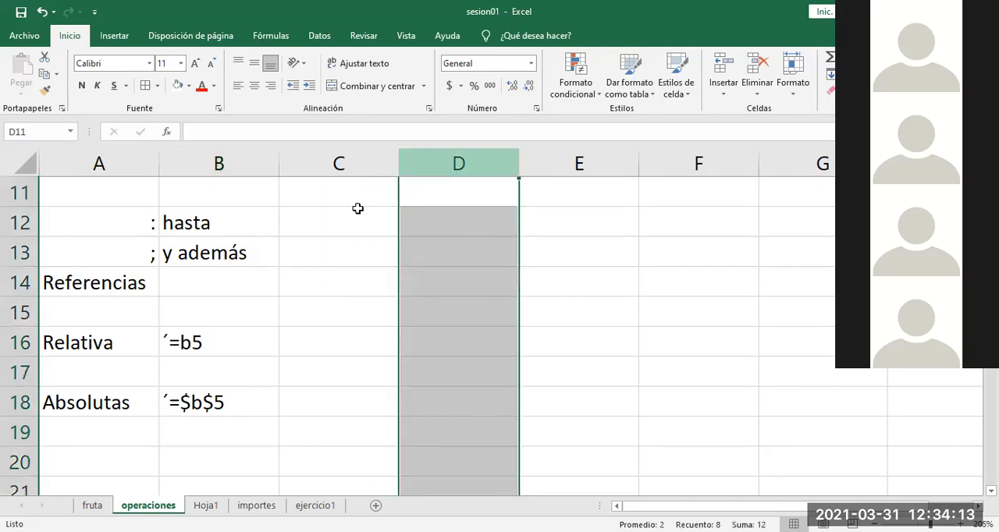
ctrl+click(17, 313)
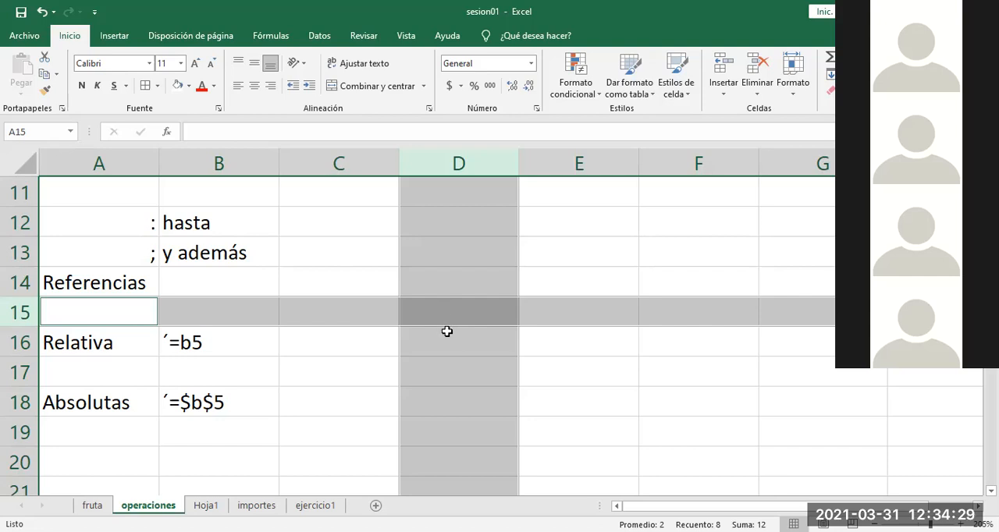
click(338, 432)
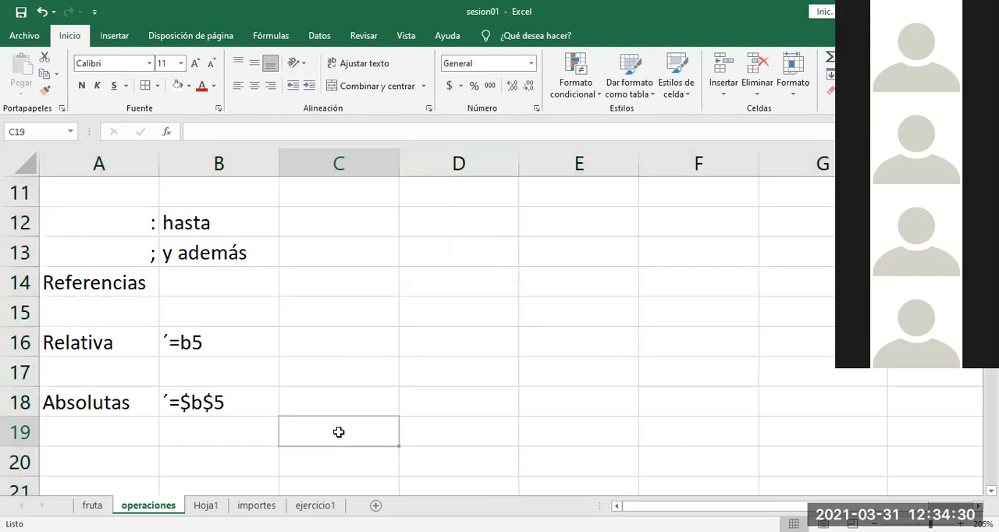
Step: Enter the label Mixtas in A20, below the Absolutas entry
click(92, 461)
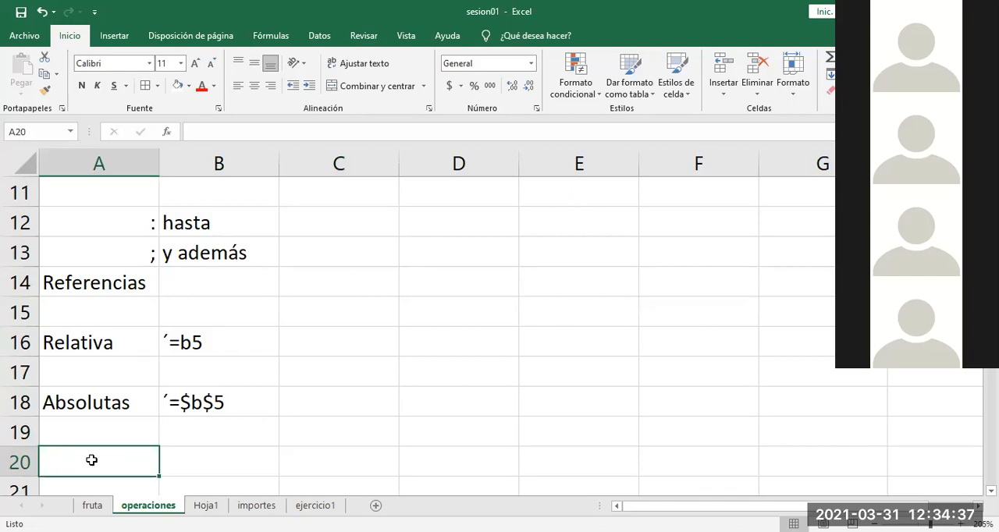
text(Mi)
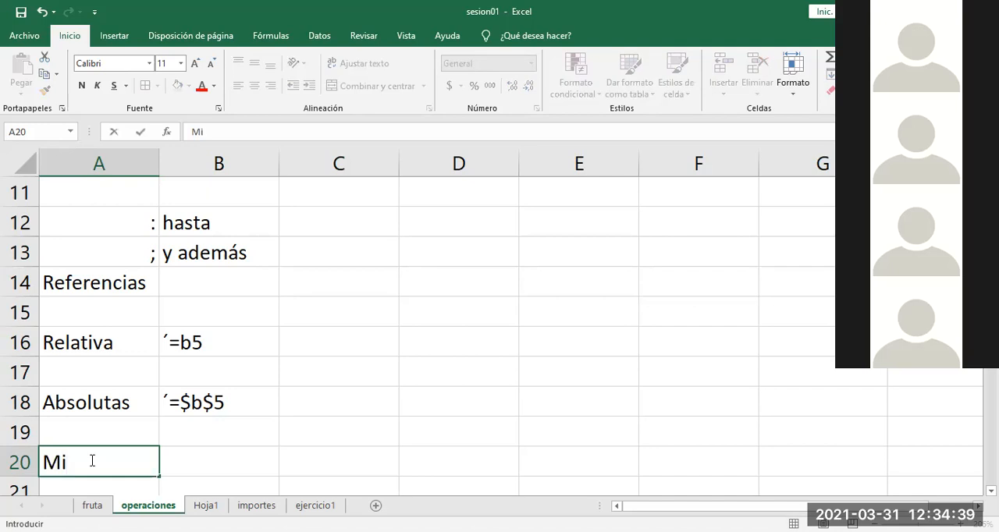
text(xtas)
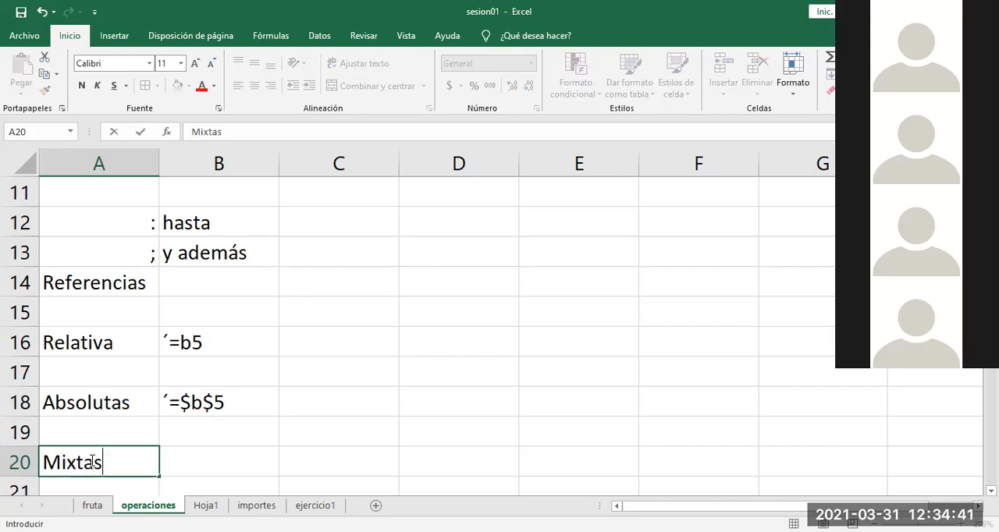
key(Return)
Step: Enter the column-locked mixed reference example ´=$b5 in B20, beside Mixtas
key(Tab)
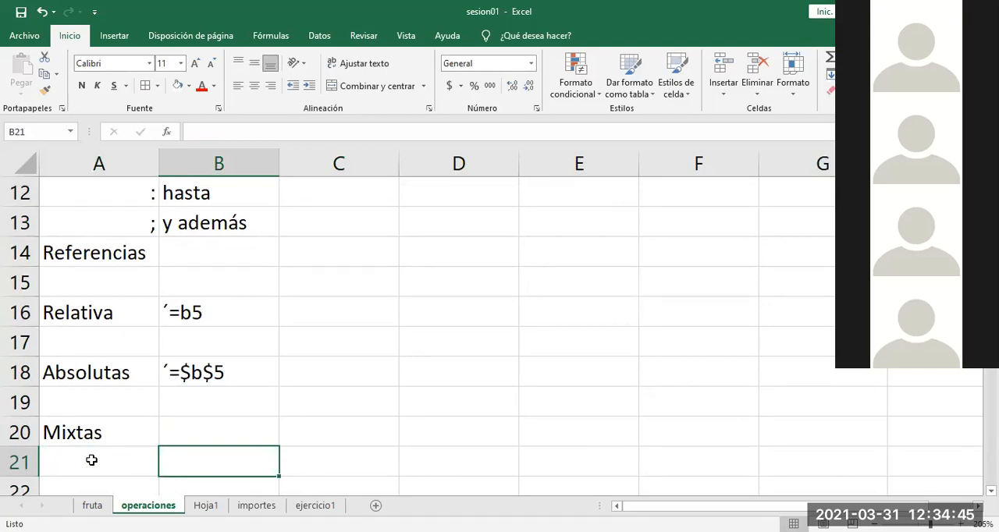
key(Up)
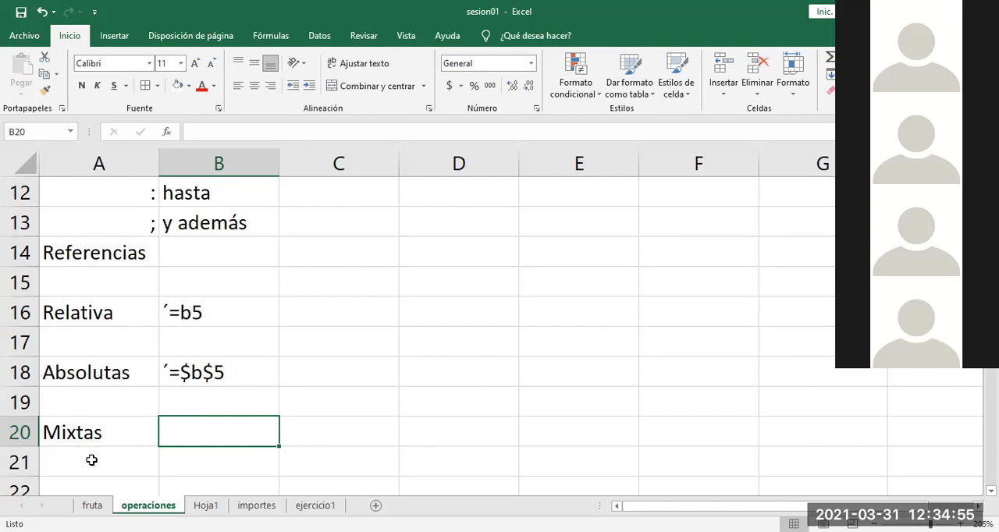
text(´=)
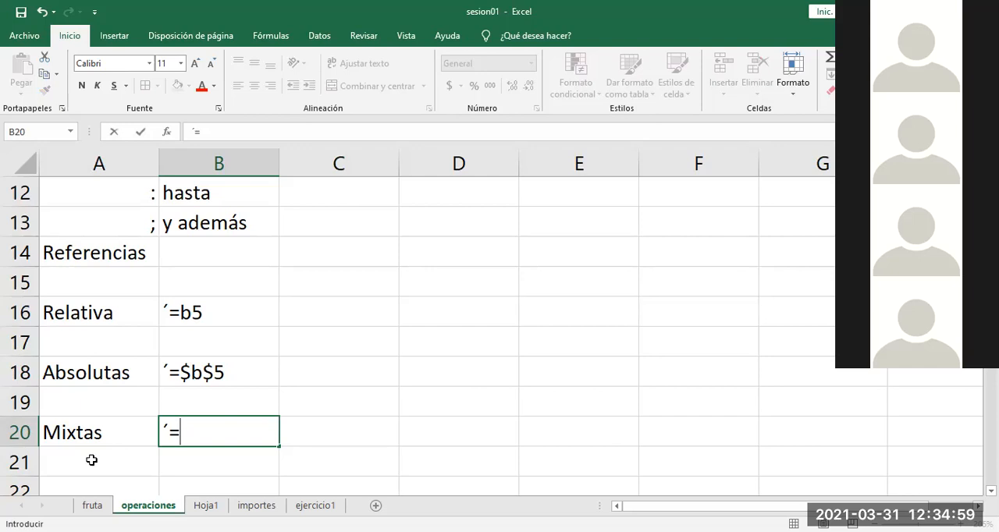
text($b)
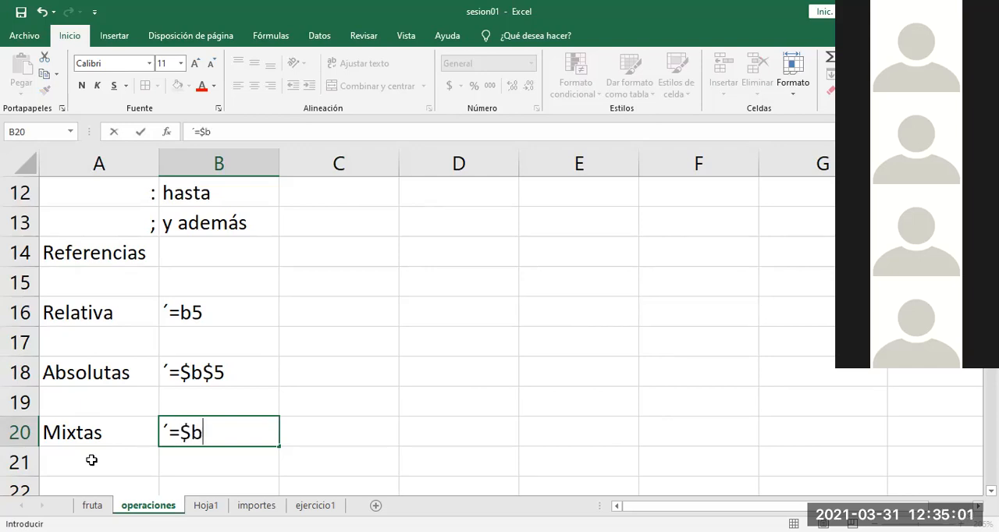
text(5)
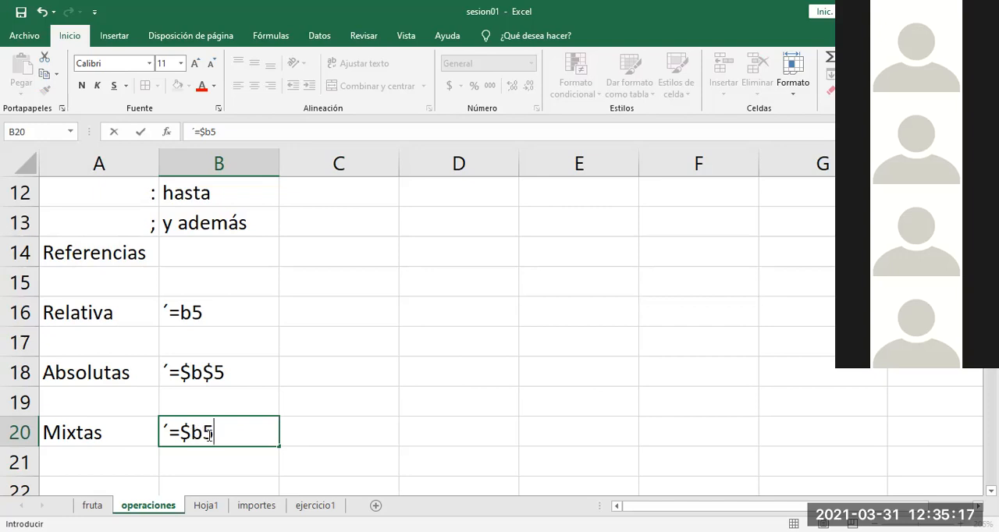
click(206, 459)
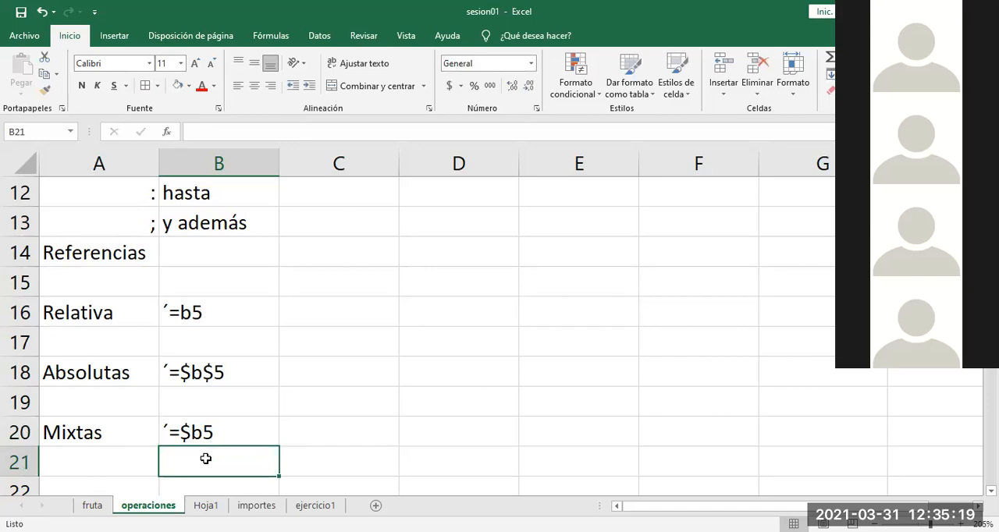
Step: Write the row-locked mixed reference example ´=b$5 in B21
text(=)
key(BackSpace)
text(+)
key(BackSpace)
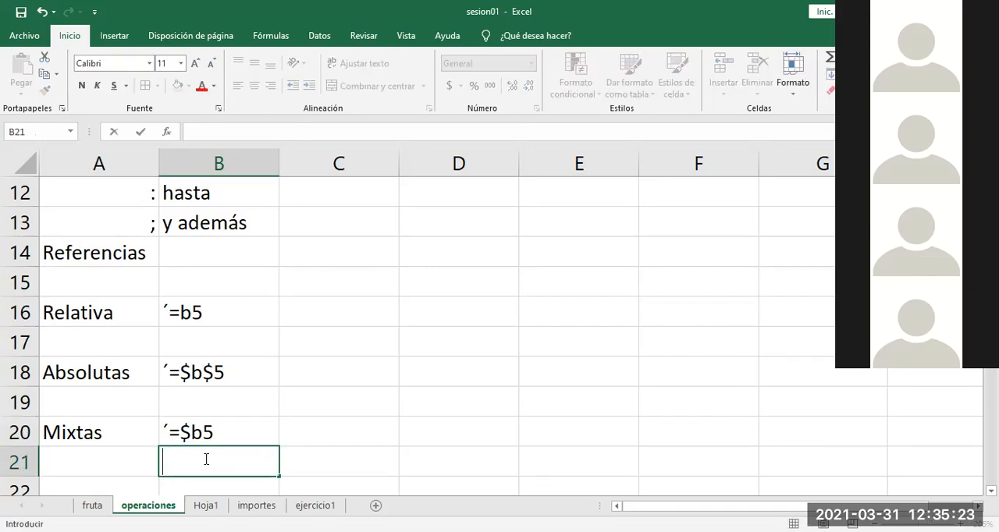
text(´=b$5)
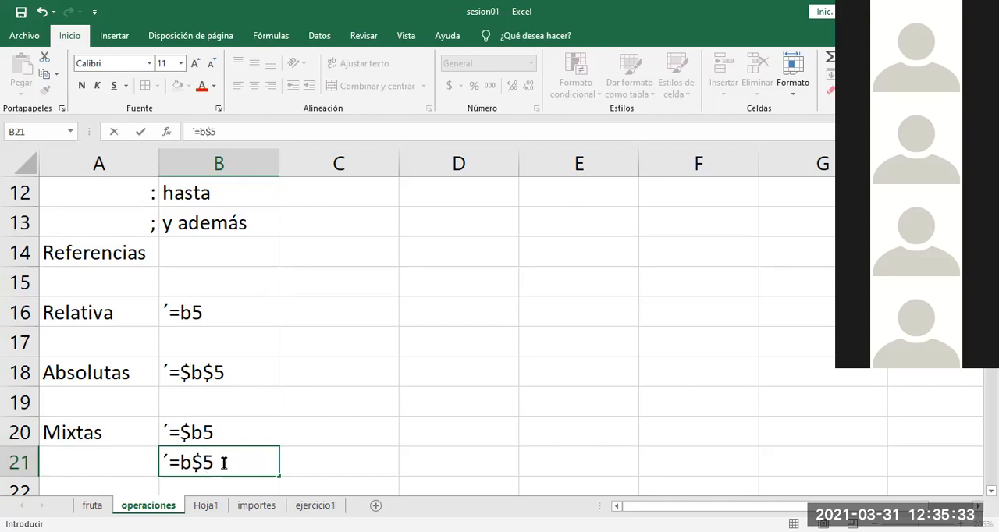
Step: Commit the B21 entry and point out the two mixed reference examples in B20 and B21
key(Return)
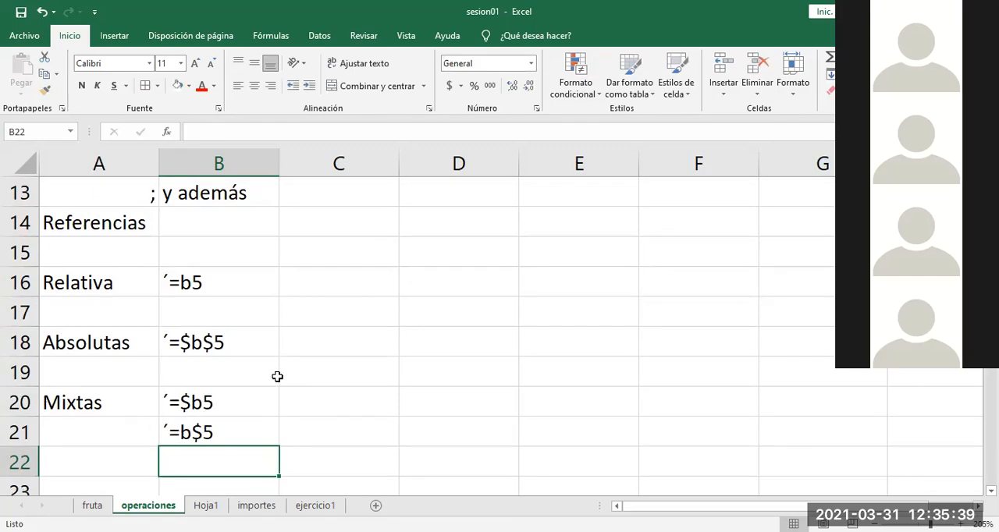
click(231, 403)
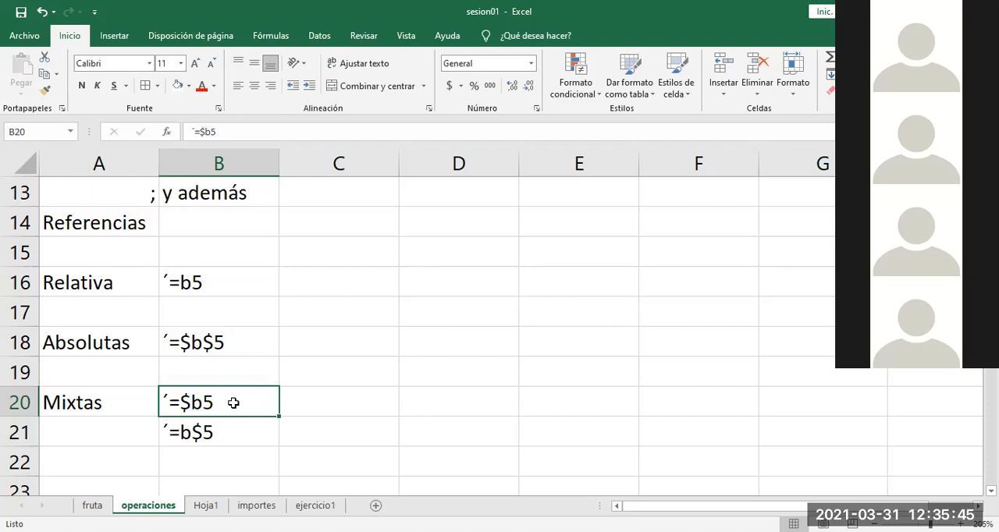
click(225, 436)
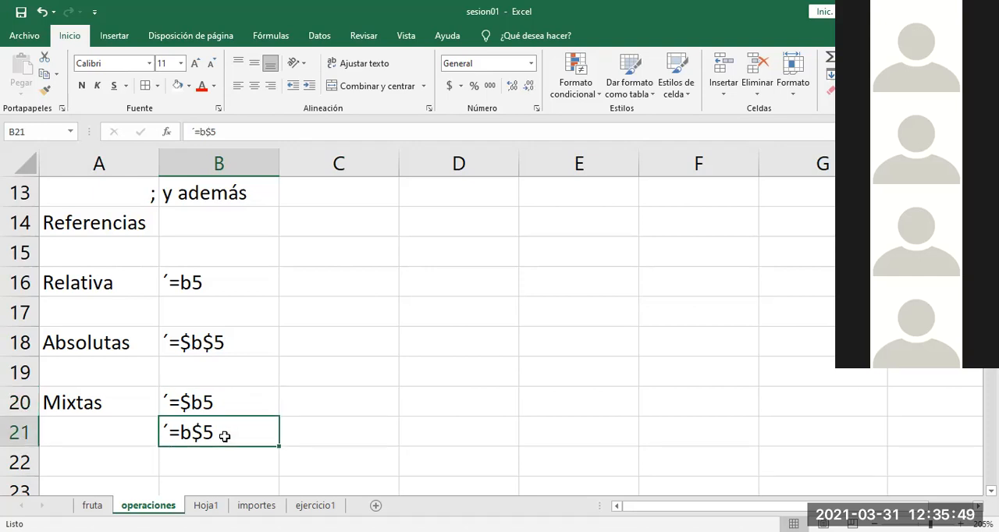
Step: Enter 1 and 2 in D14:E14 and the values 2, 3, 4, 5 in D15:G15 as sample data
click(419, 228)
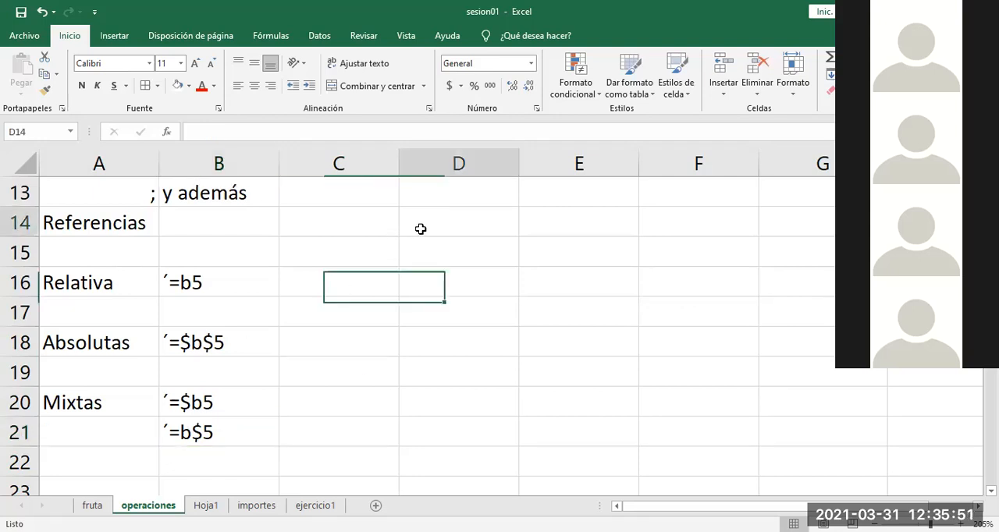
text(1)
key(Tab)
text(2)
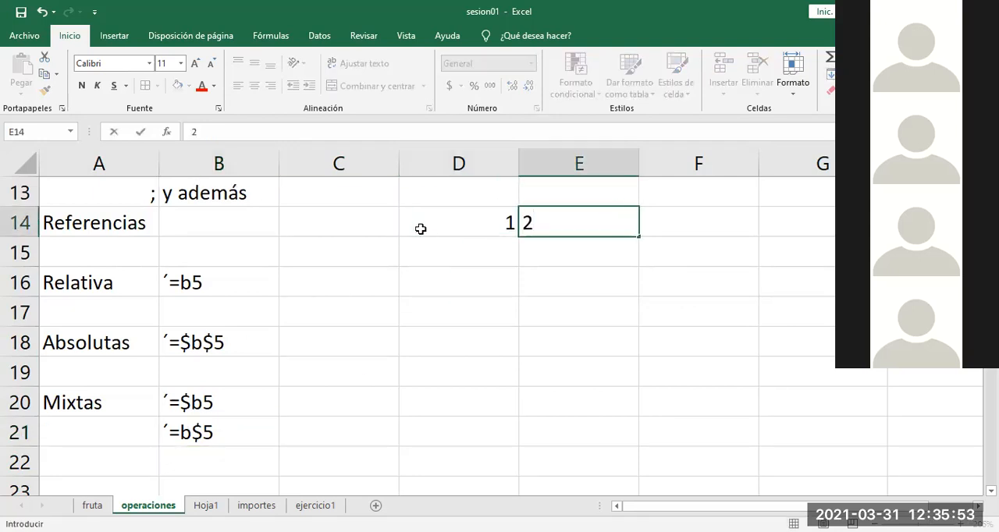
key(Return)
text(2)
key(Tab)
text(3)
key(Tab)
text(4)
key(Tab)
text(5)
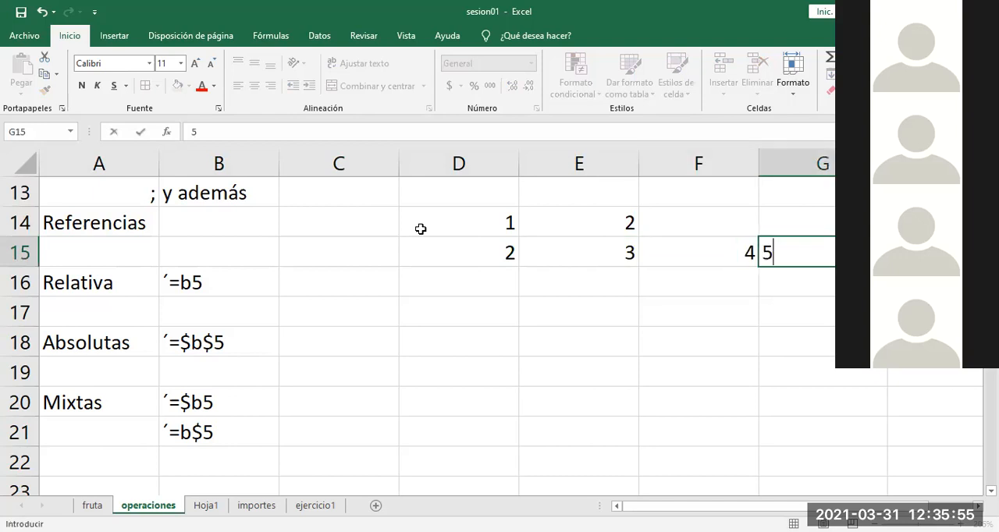
Step: Fill the D15:G15 values down through row 21
click(703, 314)
drag(680, 250, 781, 252)
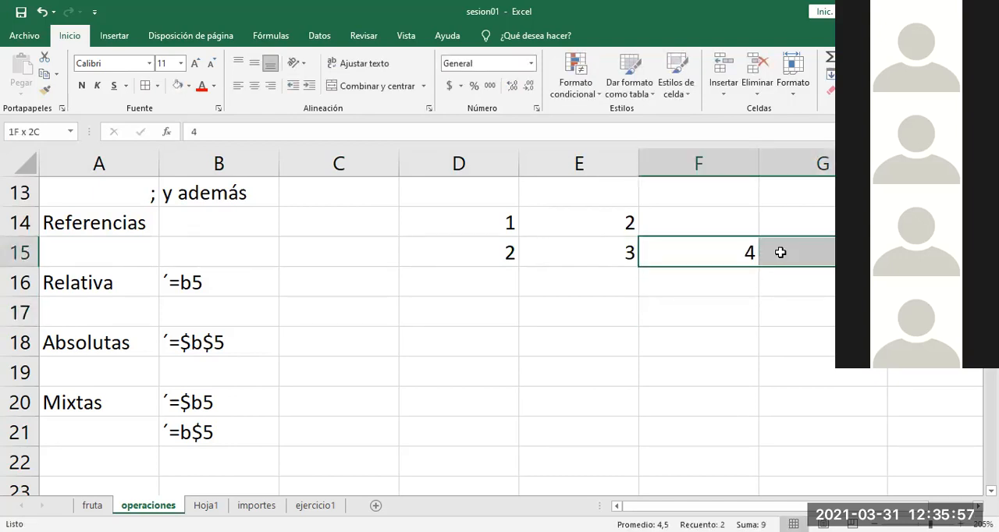
click(508, 253)
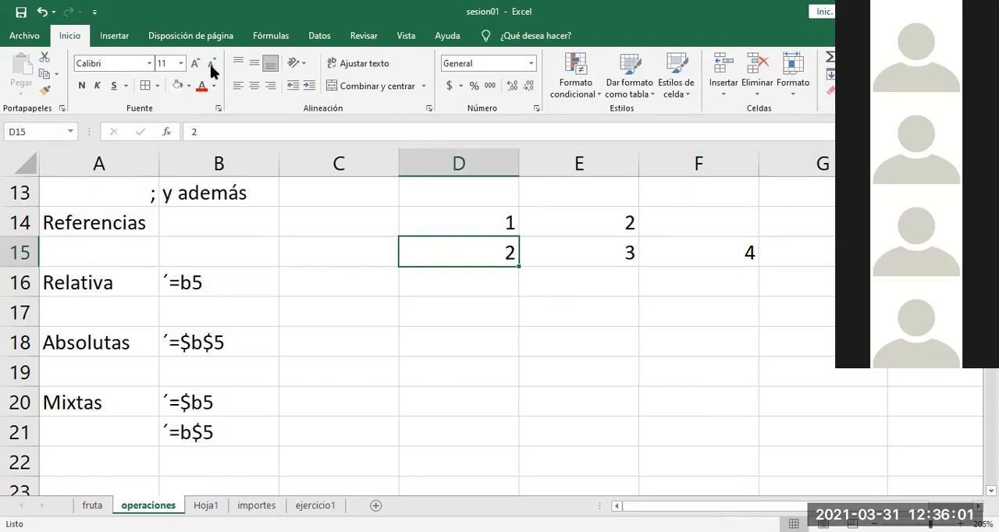
drag(475, 252, 887, 444)
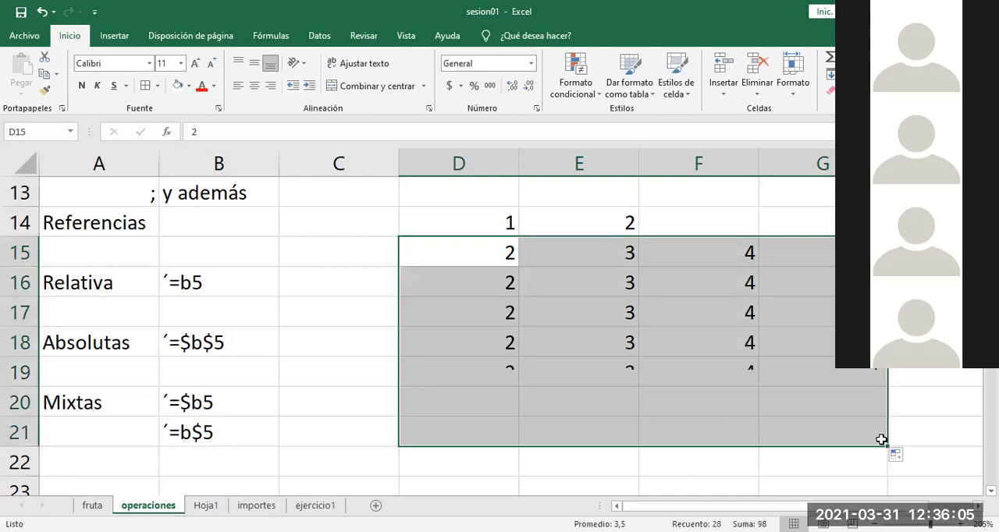
Step: Replace the values in D16:G16 with 1, 4, 6 and 7
click(495, 277)
text(1)
key(Tab)
text(3)
key(BackSpace)
text(4)
key(Tab)
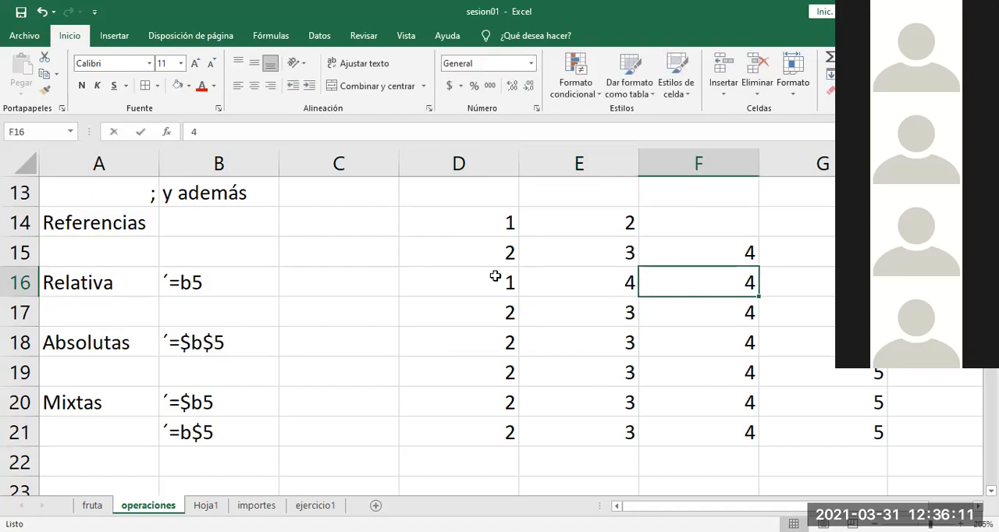
text(6)
key(Tab)
text(7)
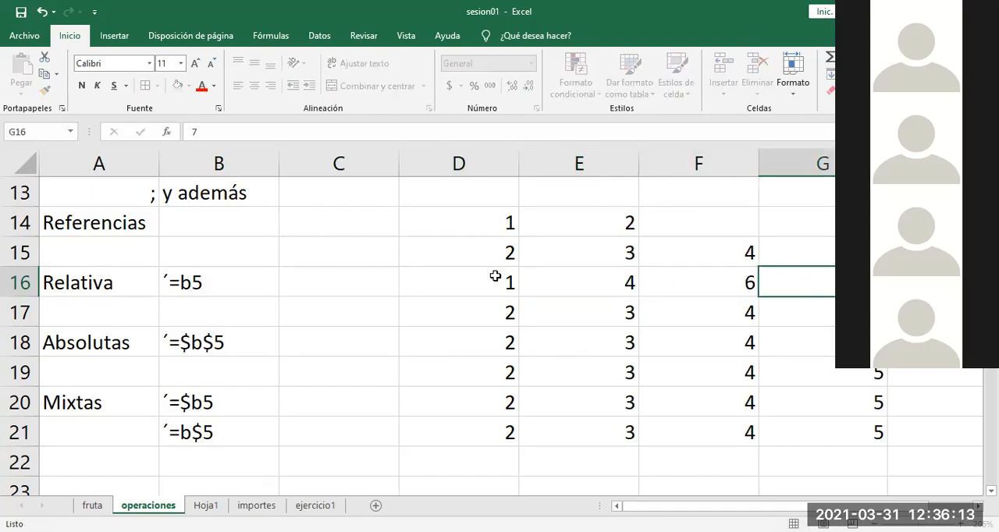
key(Tab)
Step: Extend the D15:G16 number series down to row 21 and clear the values in D14:E14
drag(375, 252, 765, 282)
double_click(768, 297)
drag(409, 222, 433, 224)
key(Delete)
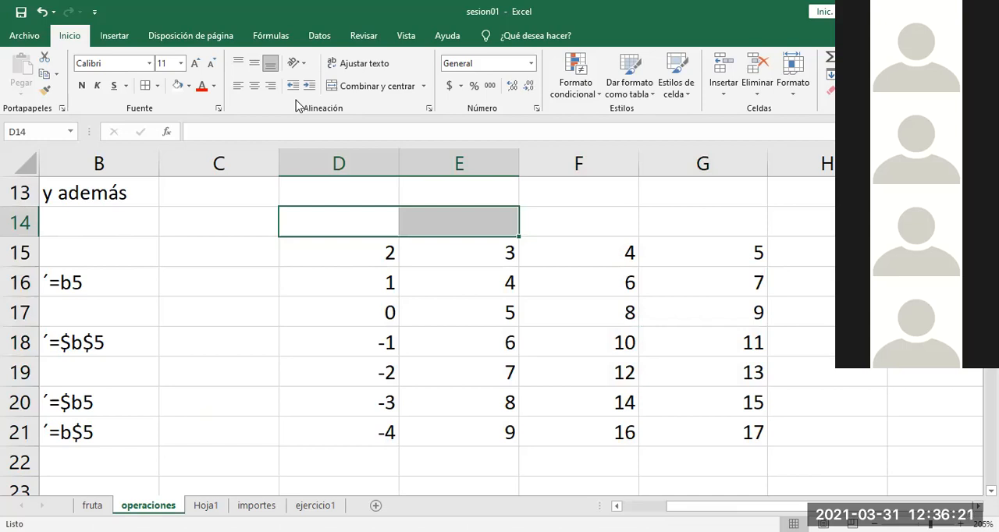
Step: Examine the Mixtas reference examples and the surroundings of the number grid in D15:G21
click(340, 304)
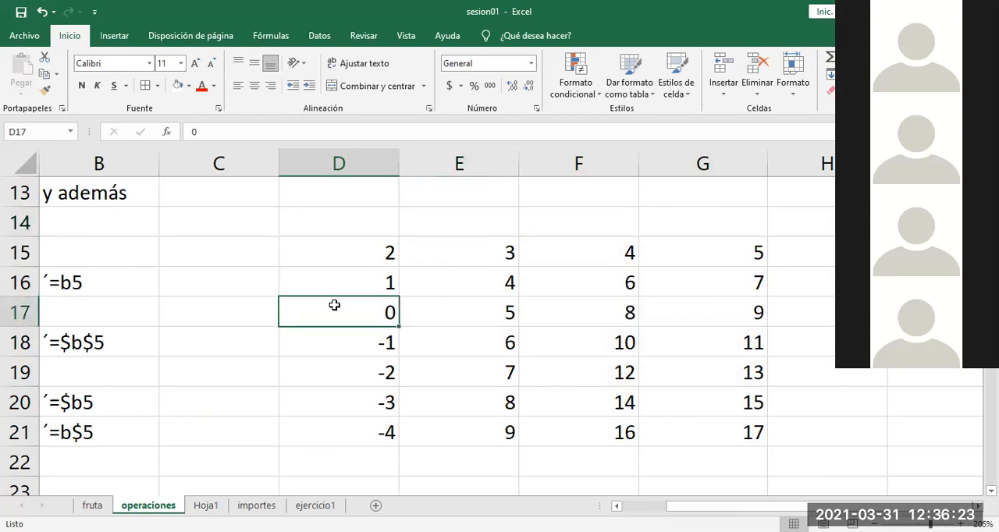
click(125, 401)
key(Left)
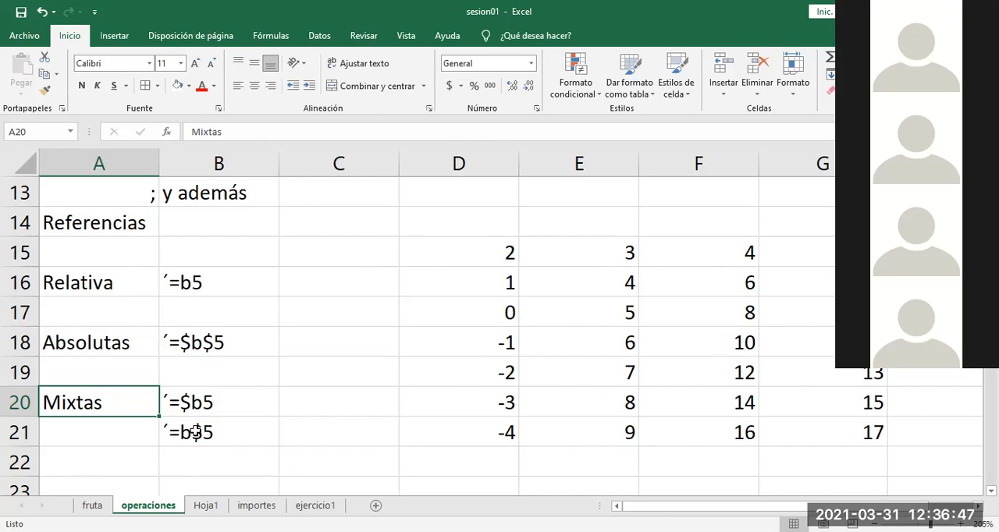
click(406, 363)
key(Right)
key(Right)
key(Right)
key(Right)
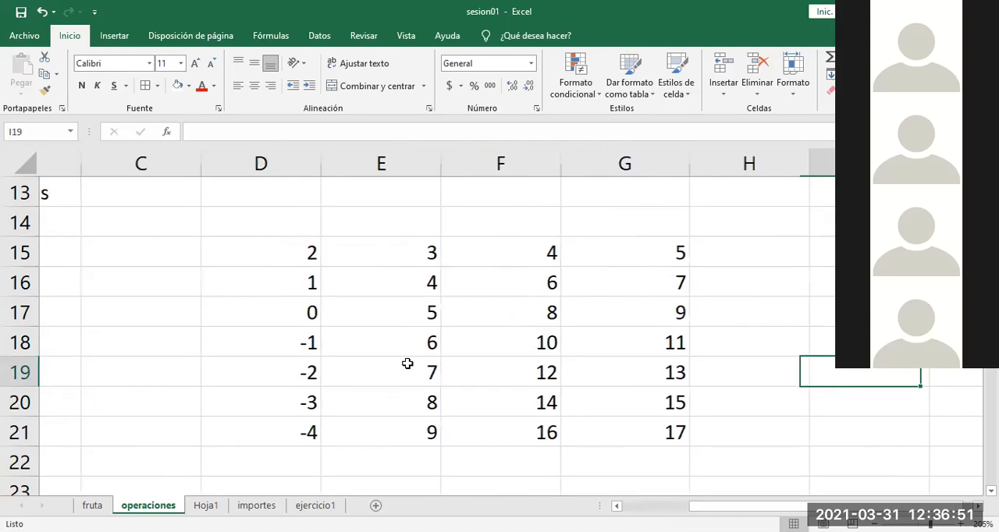
key(Down)
key(Down)
key(Down)
key(Down)
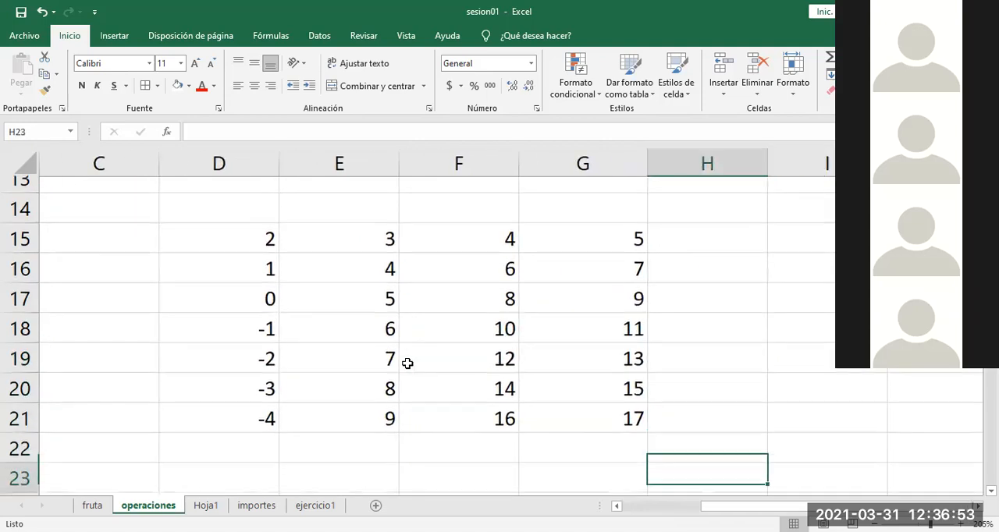
key(Left)
key(Left)
key(Left)
key(Right)
key(Right)
key(Right)
key(Right)
key(Right)
key(Right)
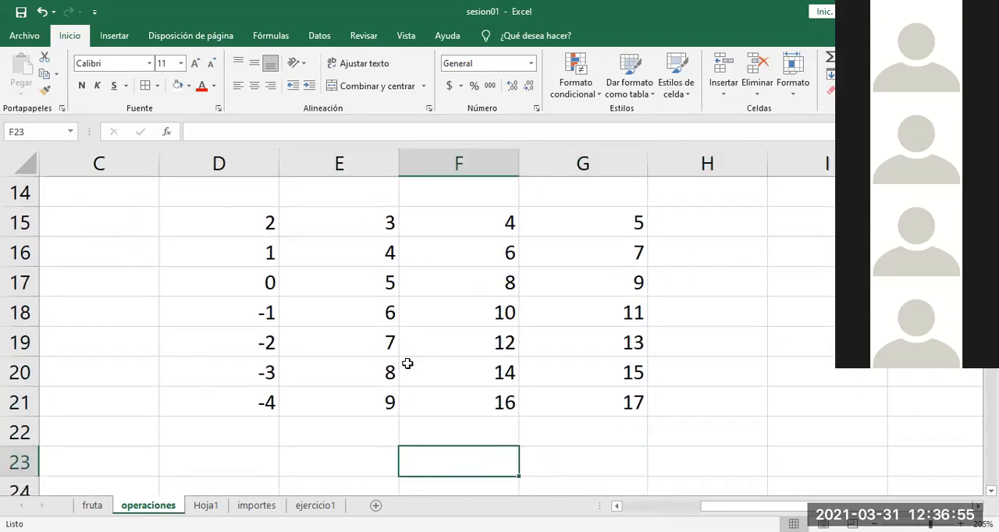
key(Up)
key(Up)
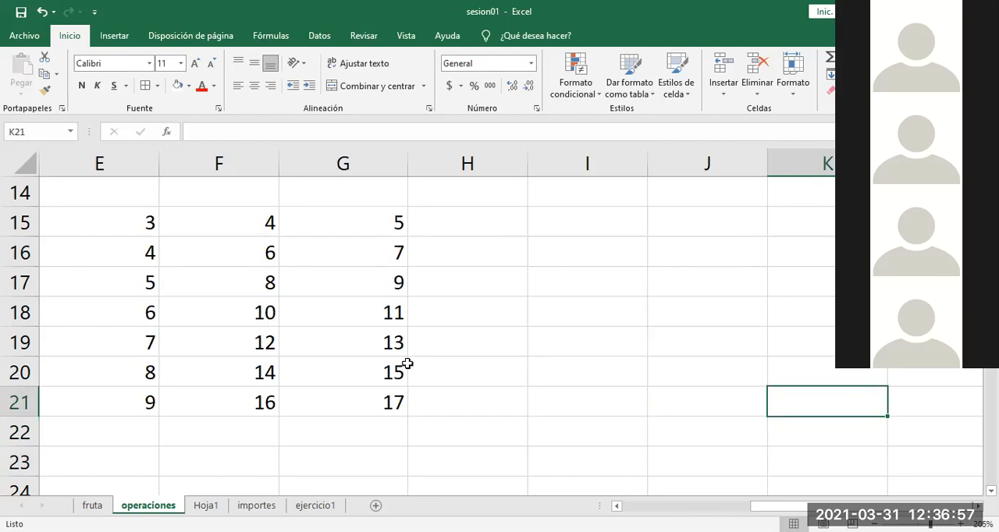
key(Left)
key(Left)
key(Left)
key(Left)
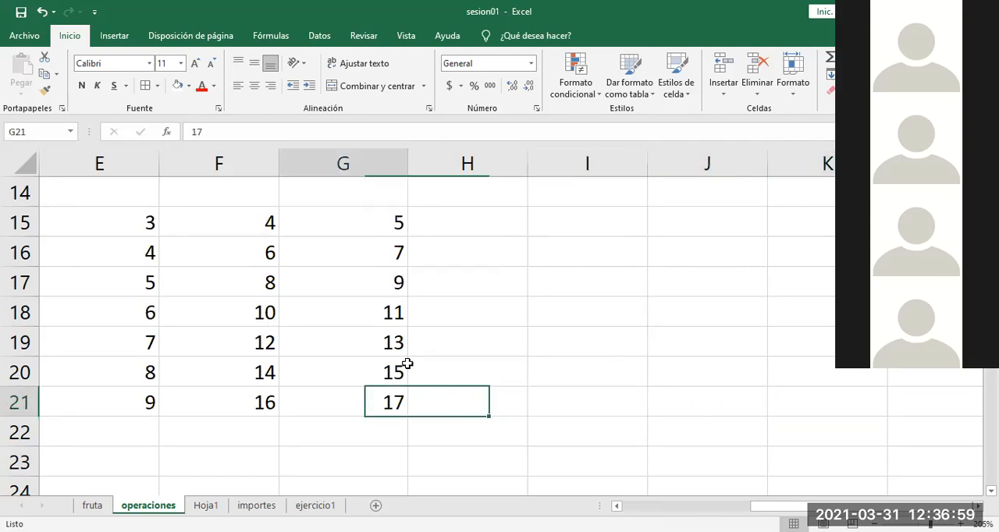
key(Home)
key(Right)
key(Right)
key(Right)
key(Right)
key(Right)
key(Right)
key(Right)
key(Right)
key(Right)
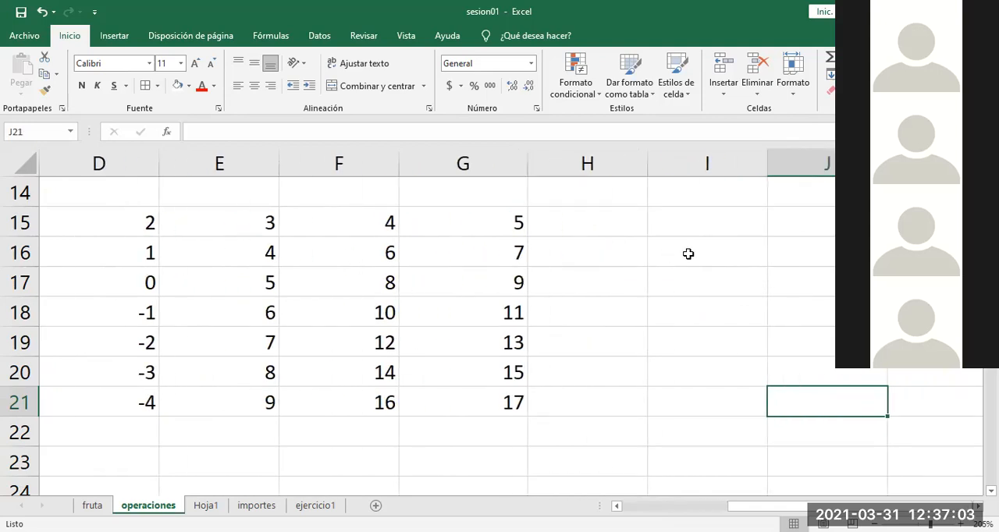
Step: Enter the row-locked mixed reference formula =E$15 in cell I16
click(690, 254)
text(=)
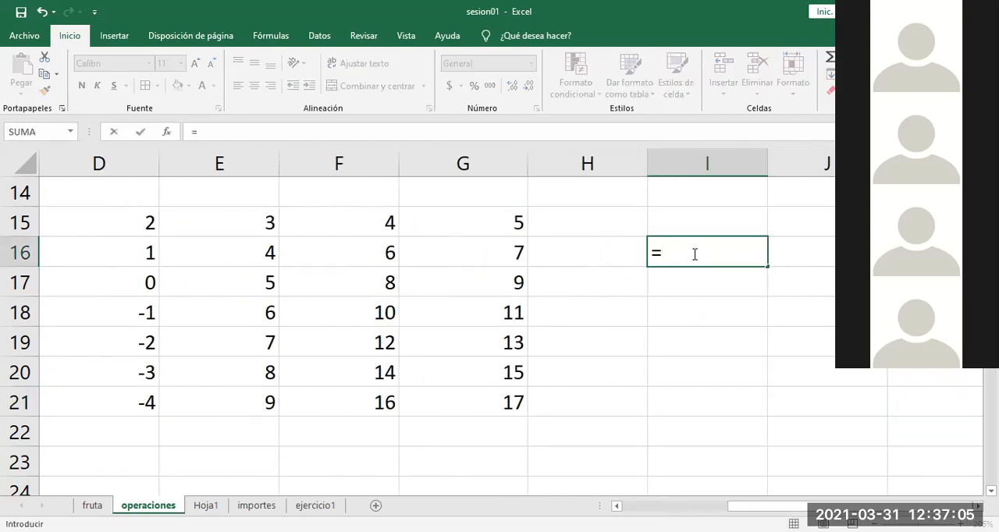
click(238, 223)
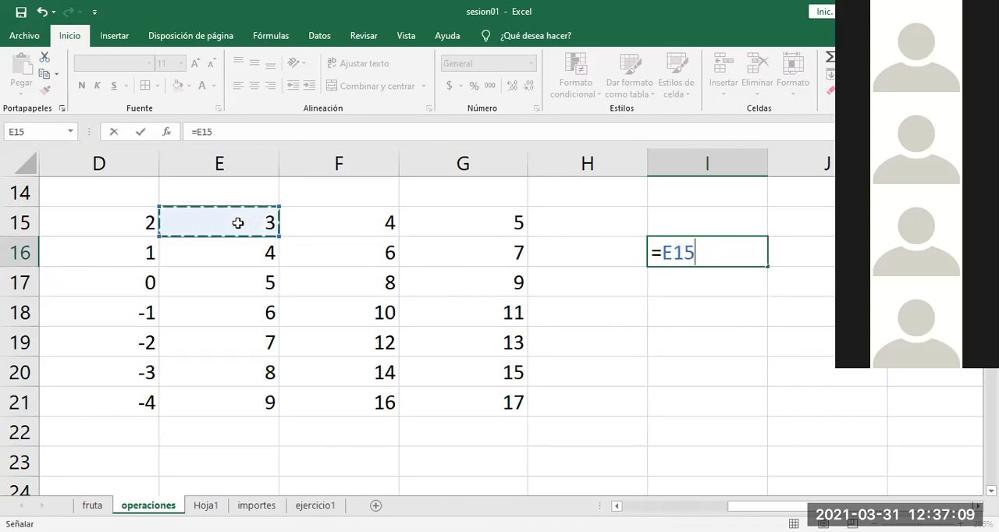
key(F4)
key(F4)
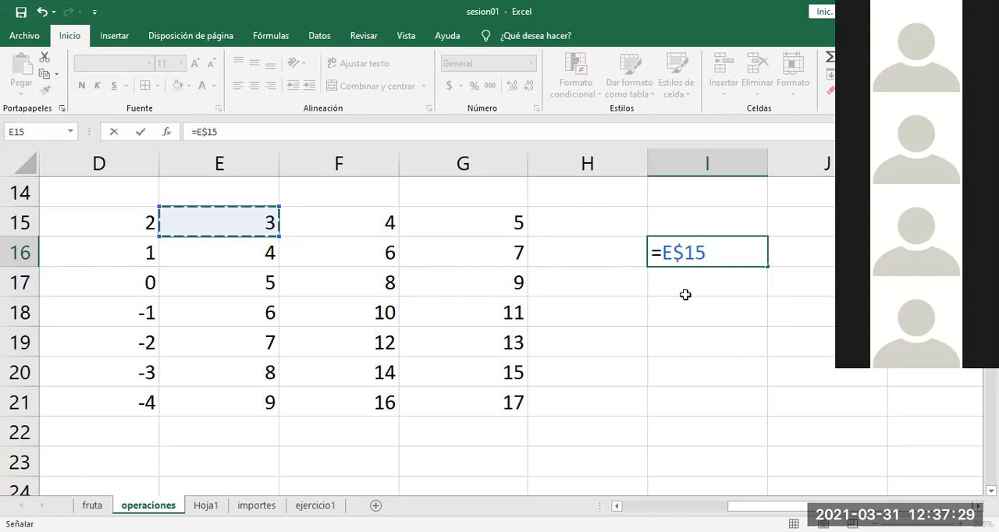
key(Return)
Step: Copy the I16 formula and trace the row and column offset from it to J19
click(690, 242)
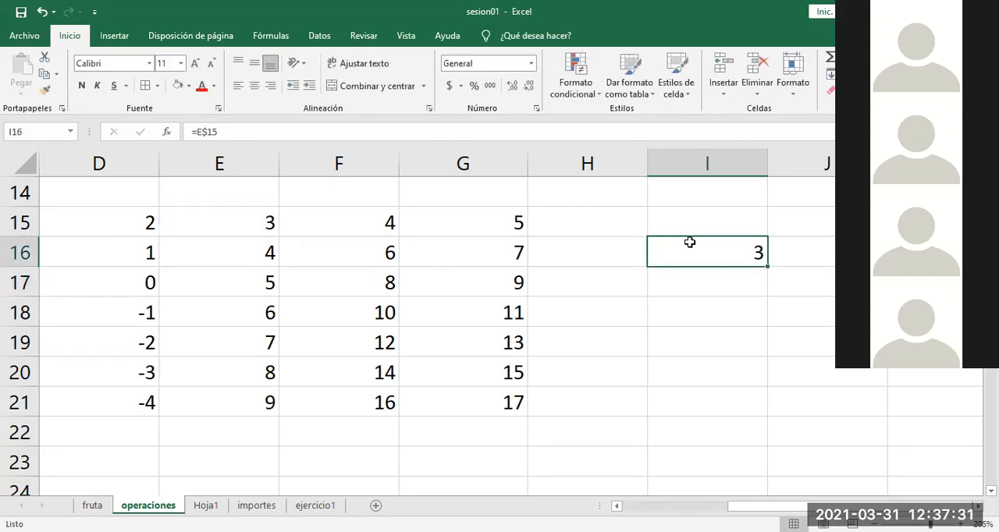
key(ctrl+c)
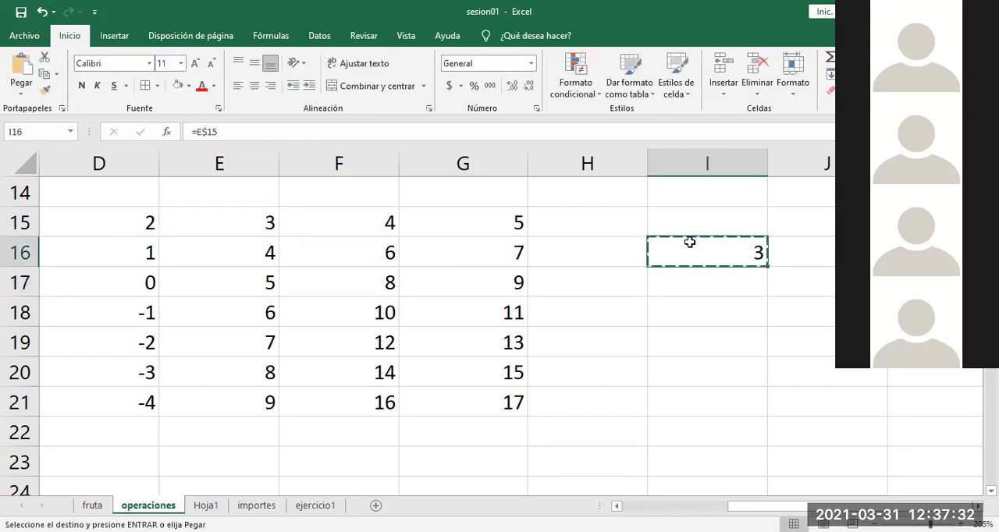
click(794, 341)
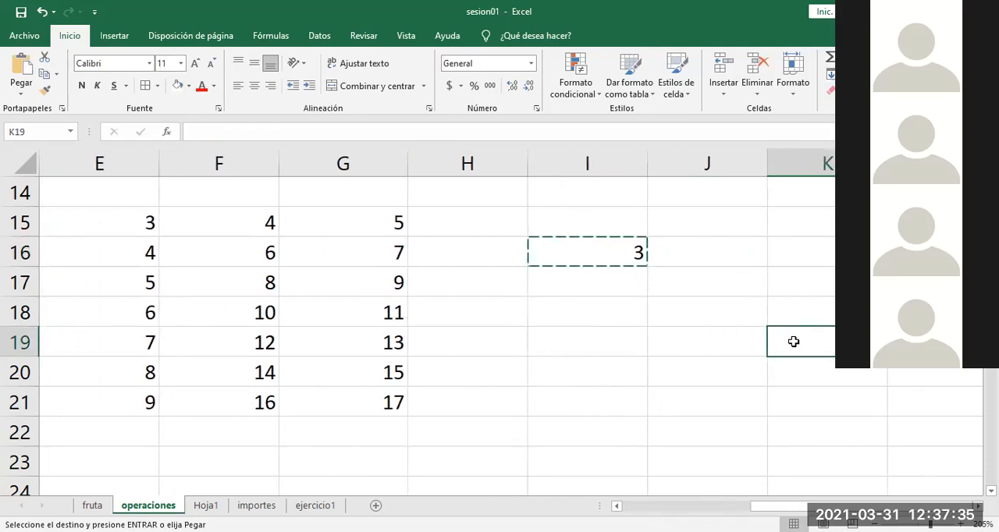
click(700, 344)
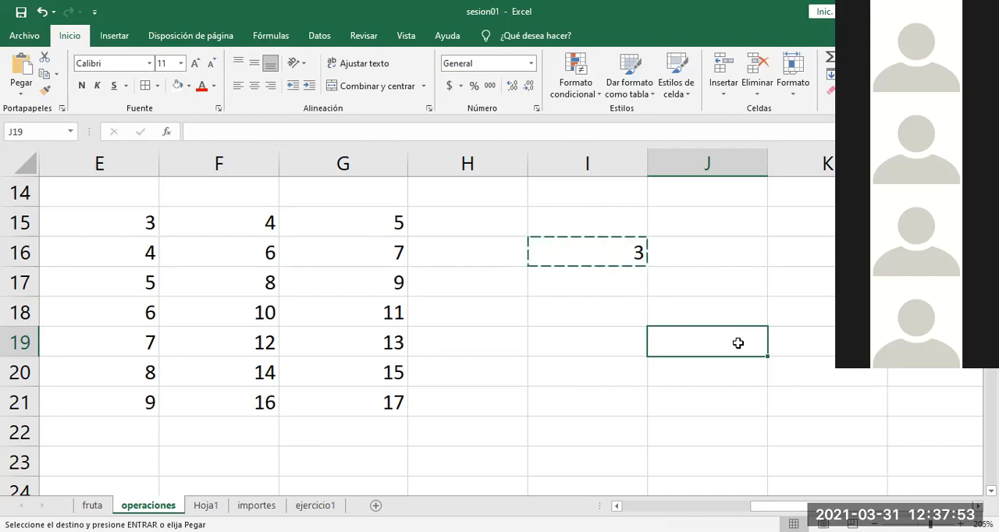
click(615, 255)
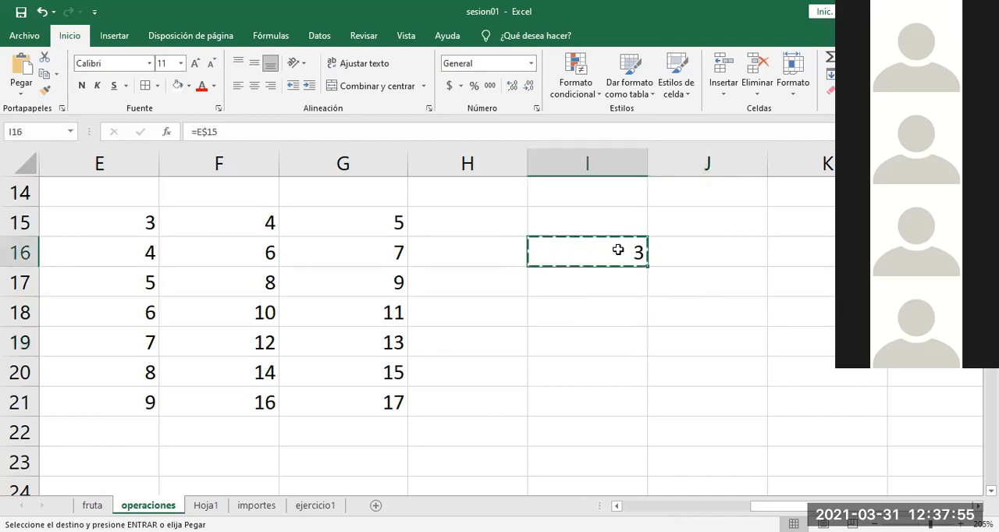
click(708, 335)
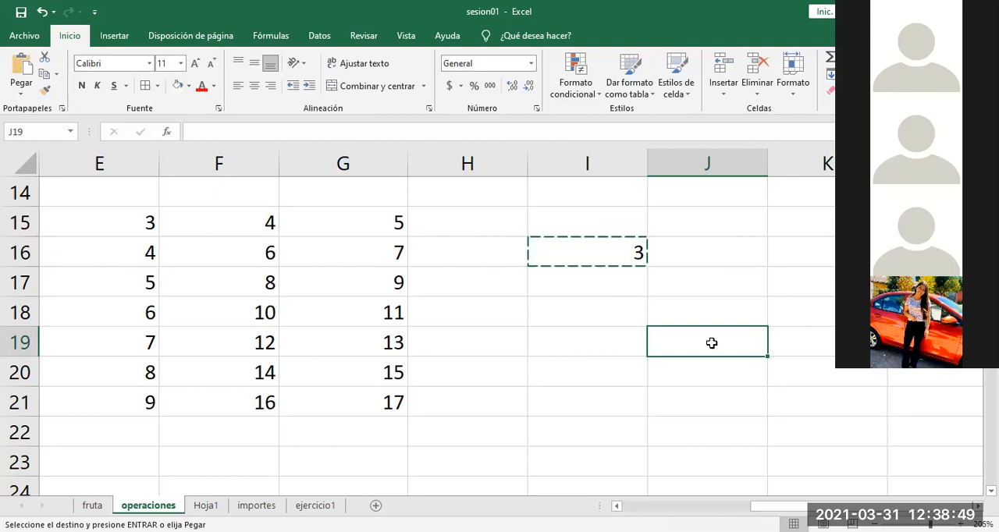
click(614, 270)
key(Up)
key(Down)
key(Down)
key(Down)
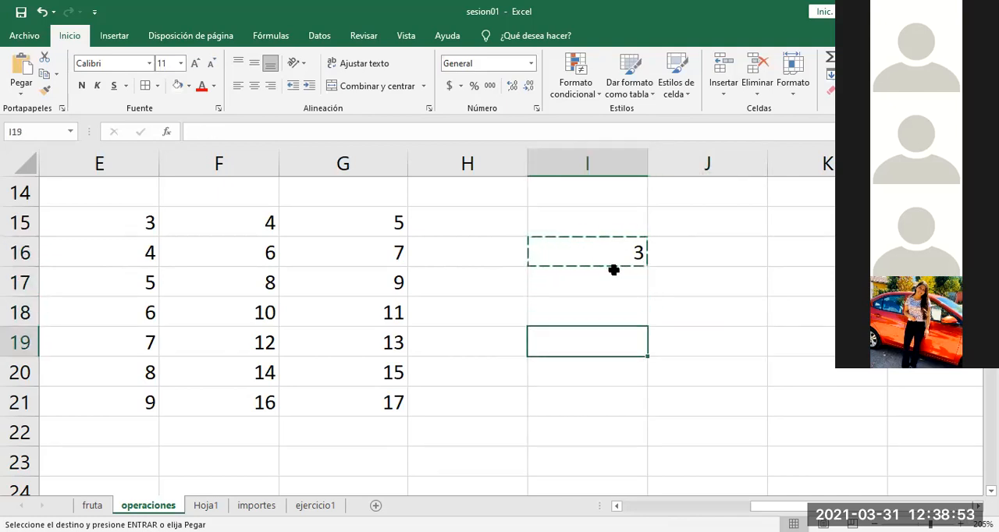
key(Right)
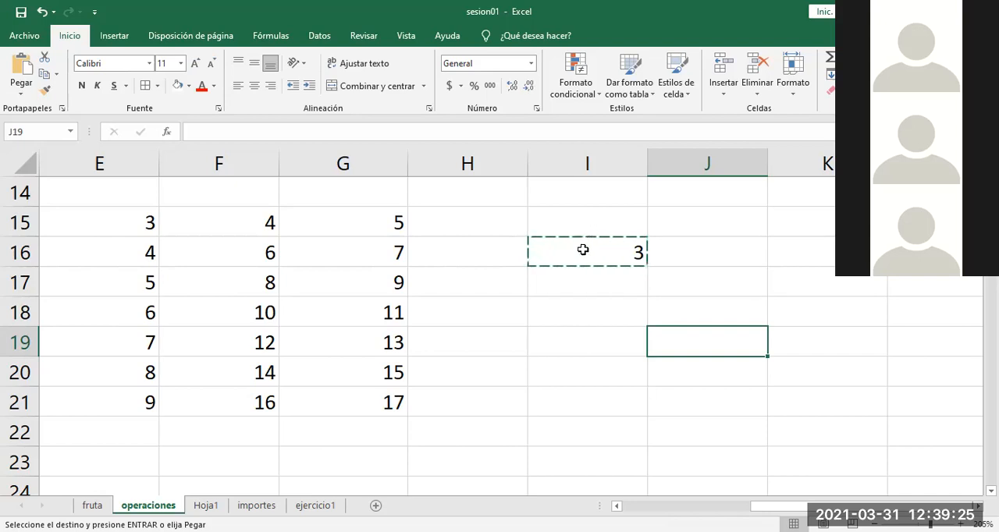
Step: Copy the formula text =E$15 from inside I16 and paste it into I15
double_click(583, 250)
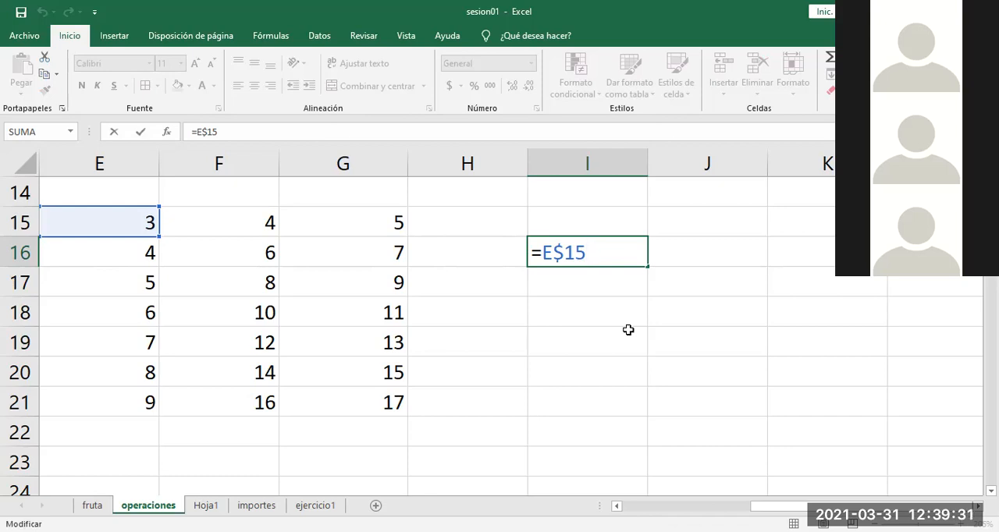
drag(645, 252, 504, 250)
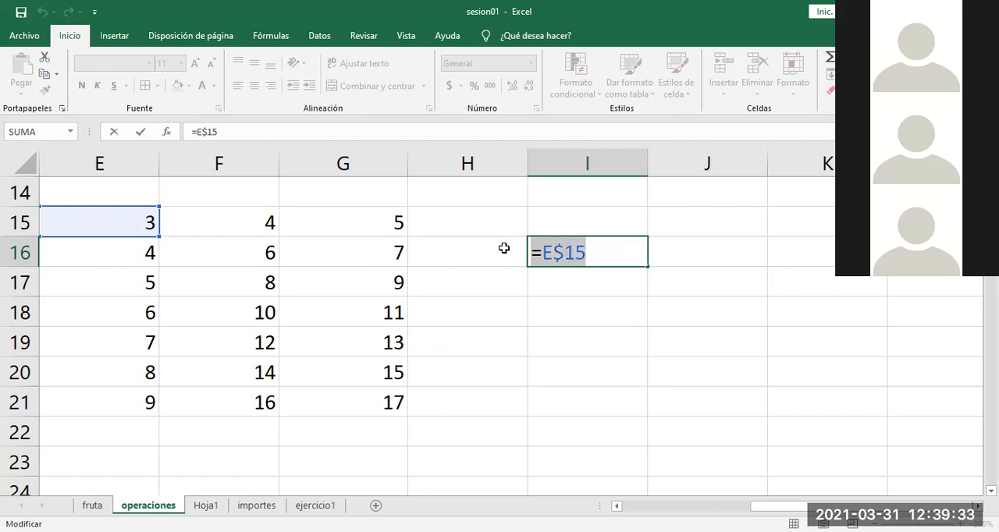
key(ctrl+Return)
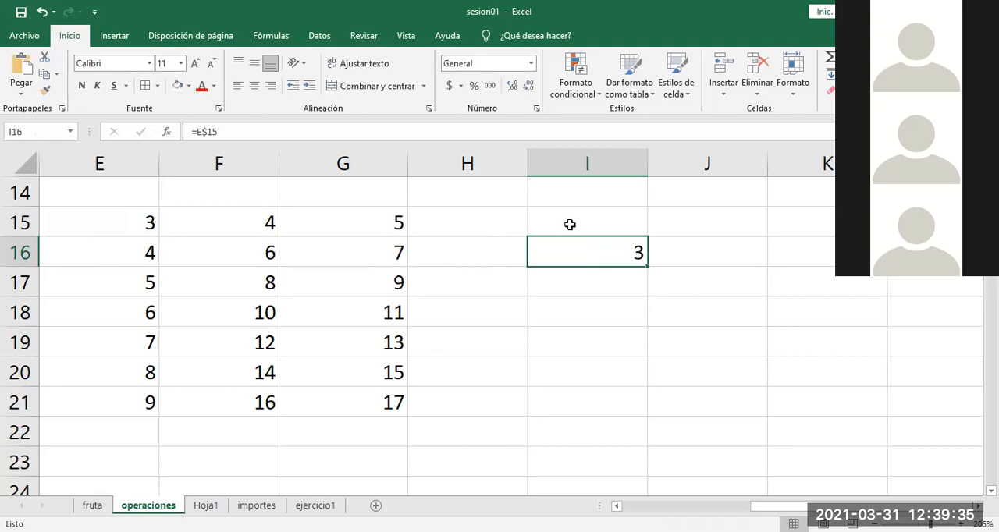
click(577, 222)
key(ctrl+v)
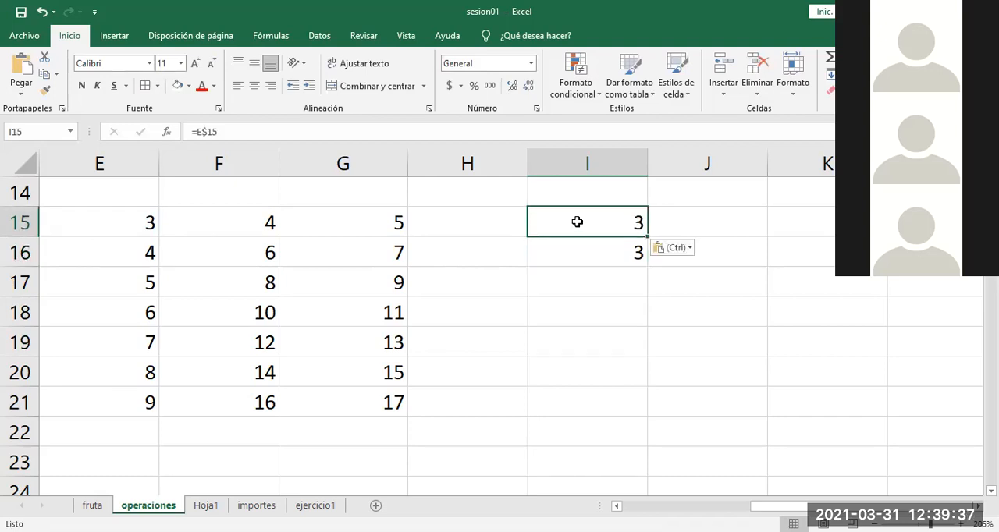
Step: Turn the formula in I15 into a text label reading ´=E$15
double_click(594, 223)
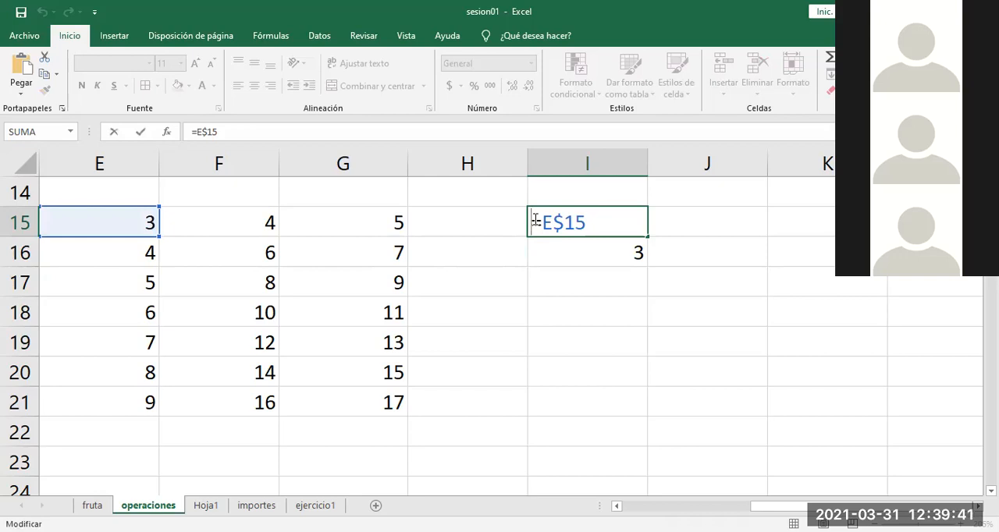
text(´)
key(Return)
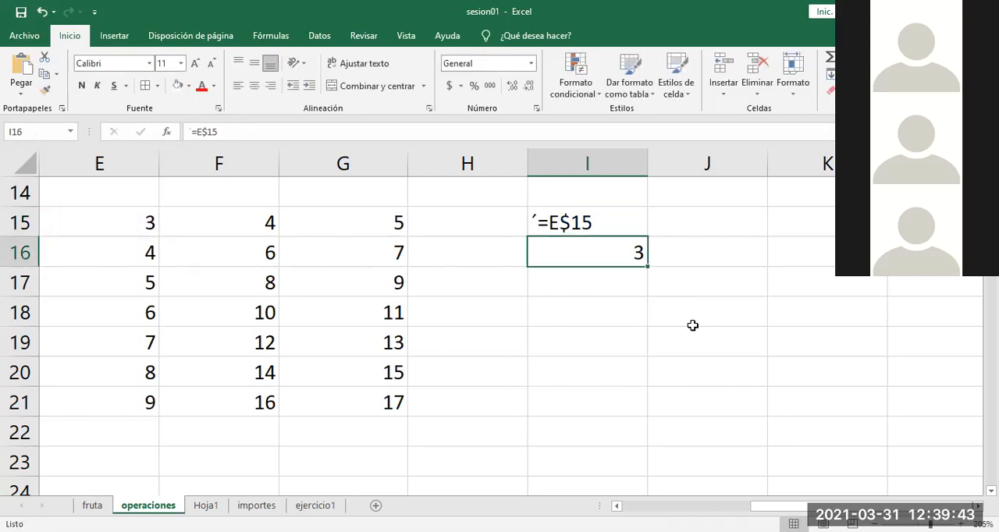
Step: Copy the row-locked formula from I16 into J19
key(ctrl+c)
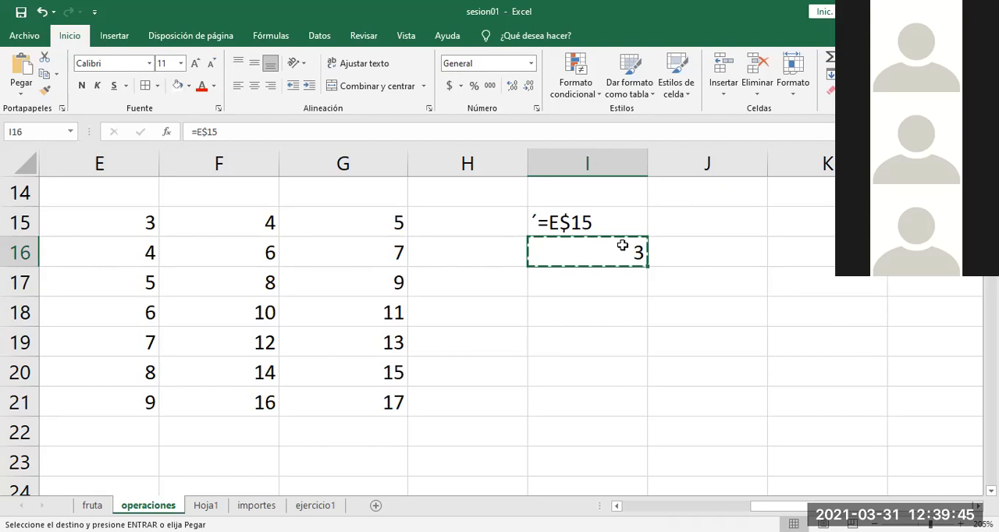
click(707, 340)
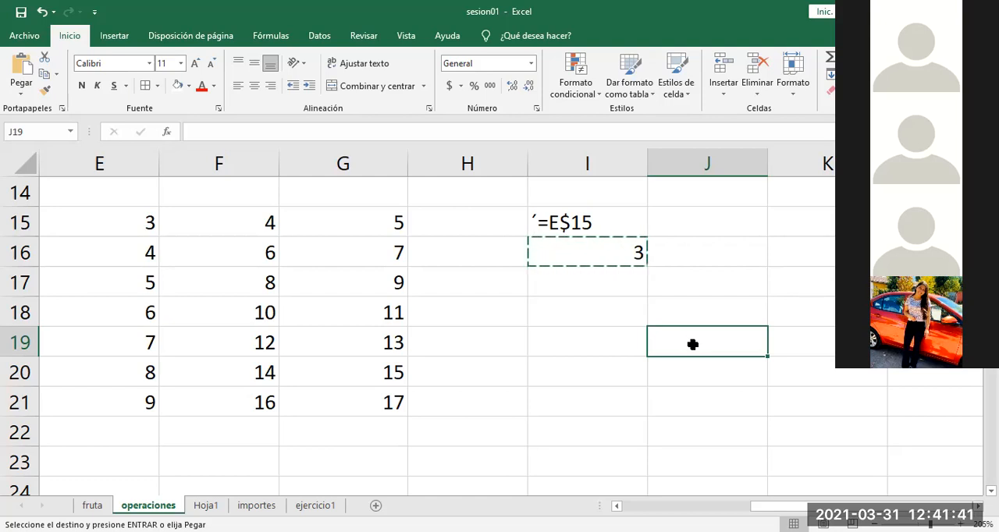
key(ctrl+v)
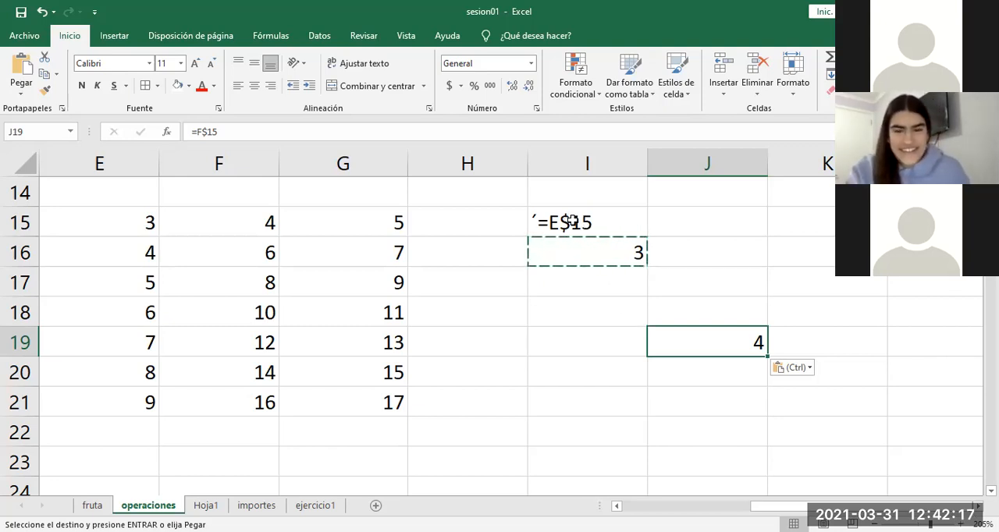
Step: Examine cell E15 and the whole of row 15, the row locked by the E$15 reference
click(15, 223)
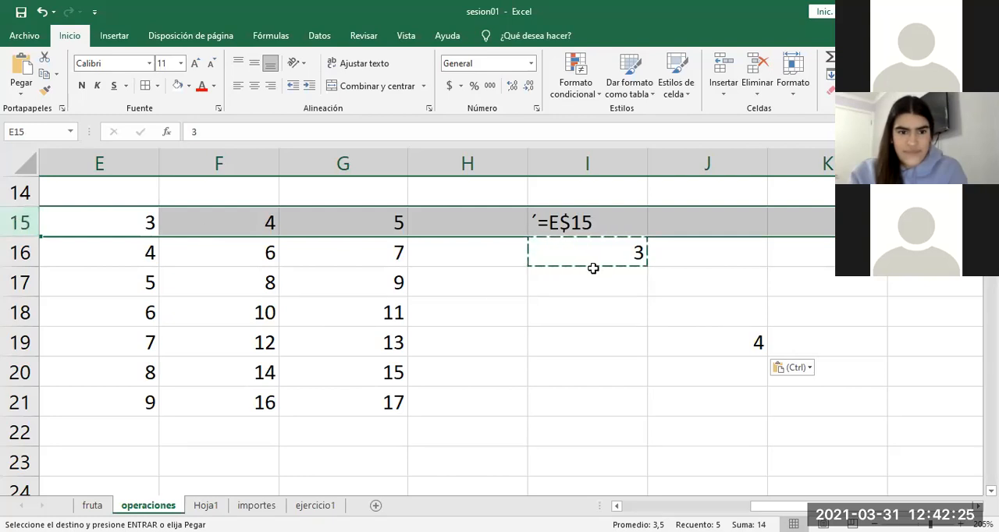
click(144, 223)
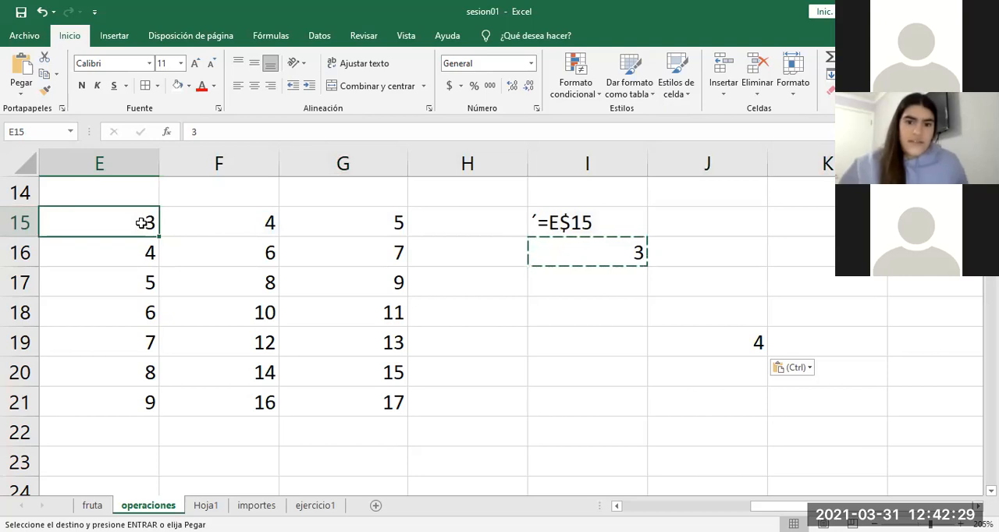
click(29, 224)
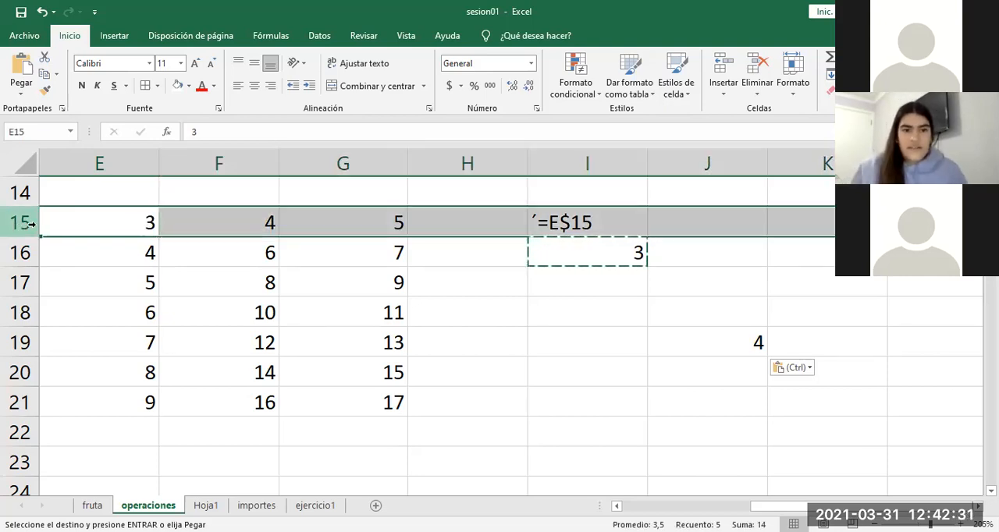
click(124, 222)
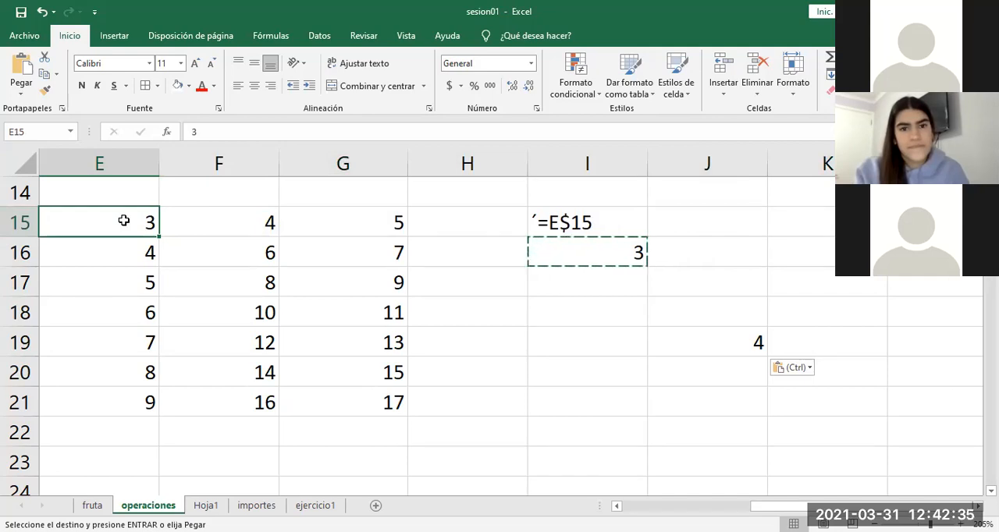
click(23, 221)
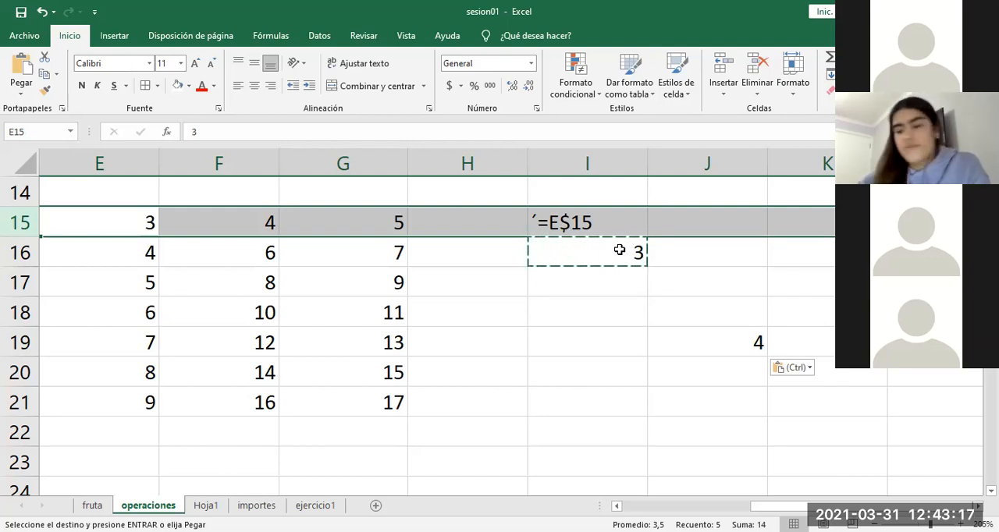
Step: Paste the copied I16 formula into I23 and check its reference against row 15
click(810, 252)
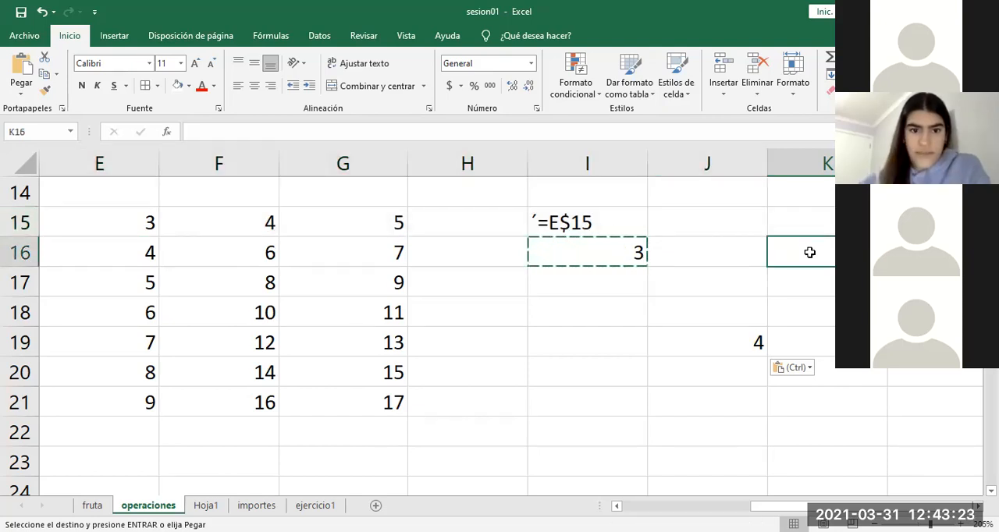
click(793, 420)
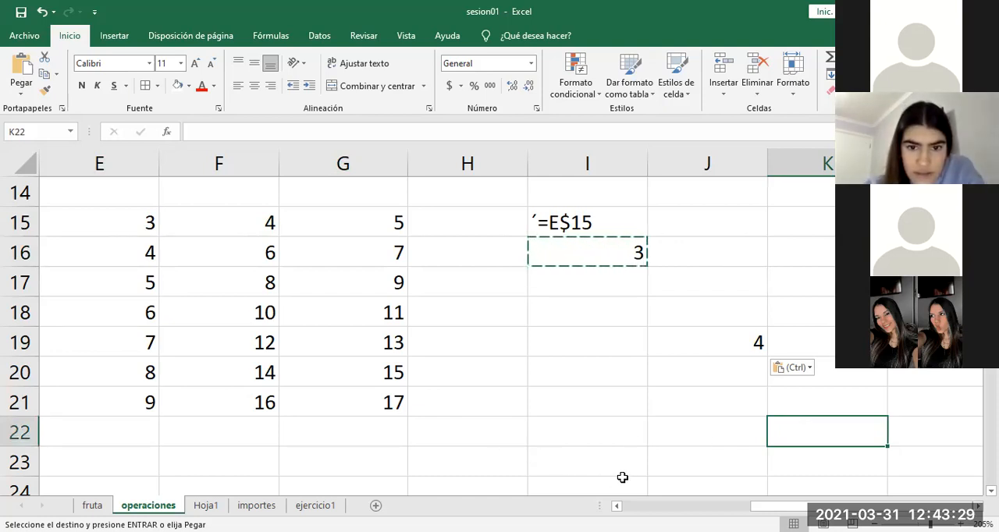
click(596, 461)
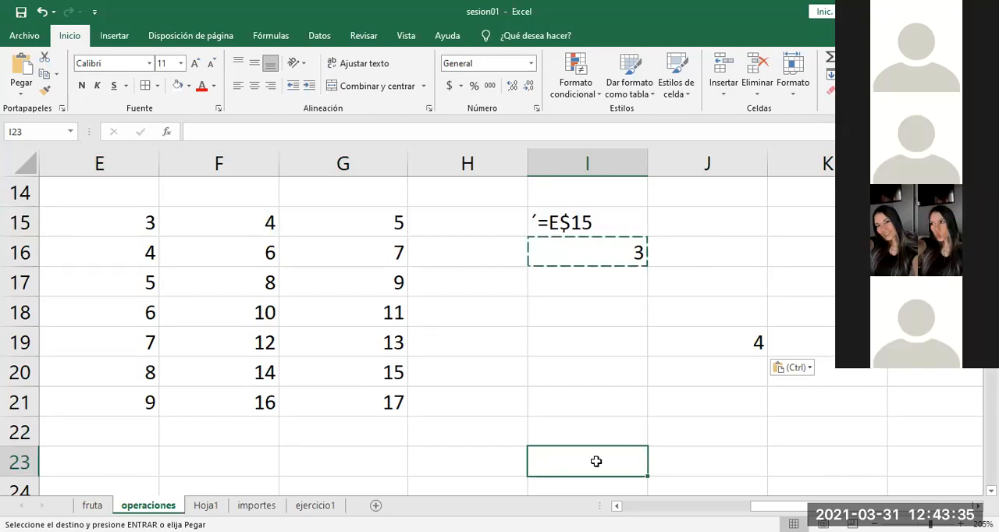
key(ctrl+v)
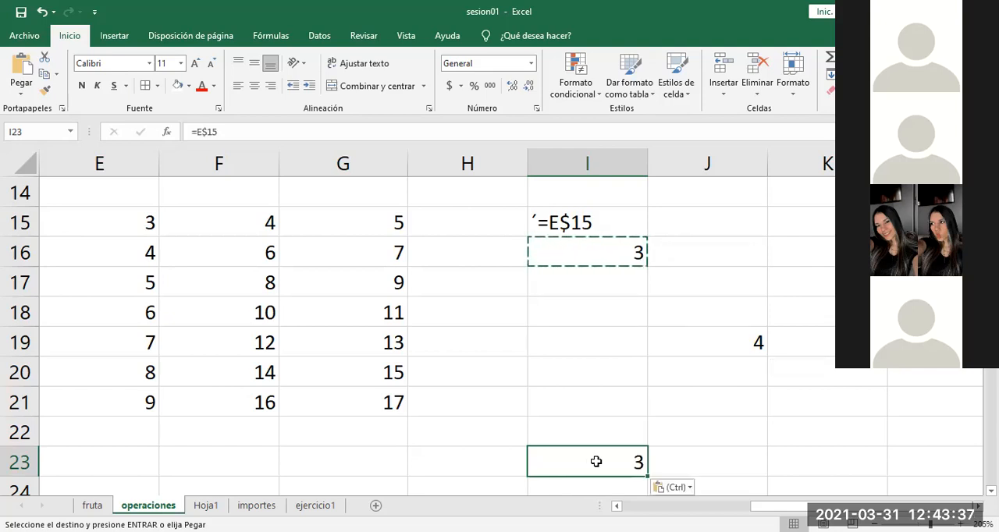
double_click(596, 461)
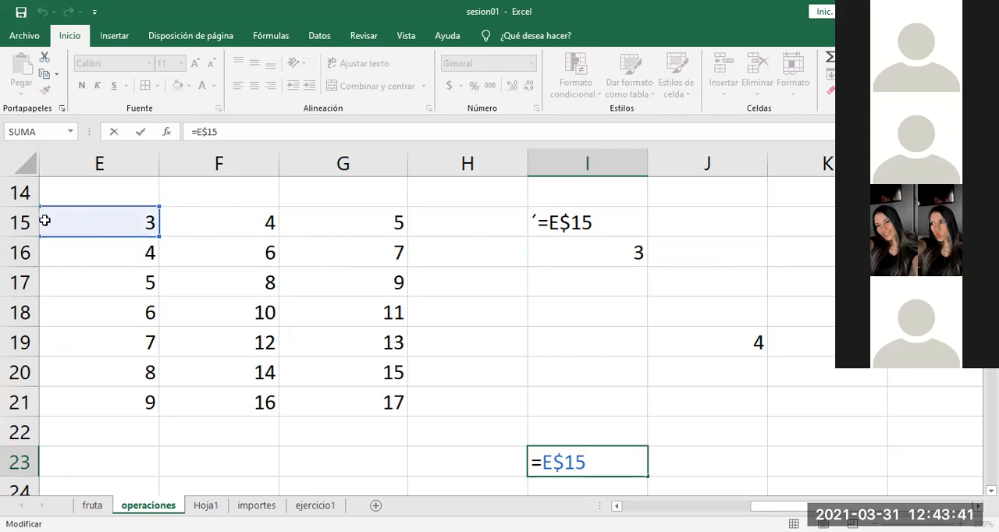
click(19, 222)
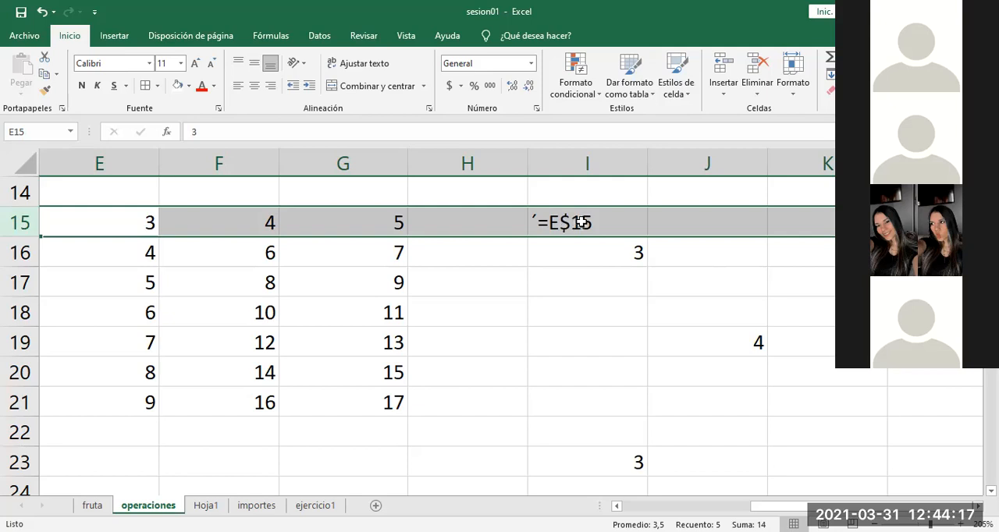
Step: Edit the text label in I15 so that it reads ´=$E15
double_click(572, 223)
key(BackSpace)
key(Left)
text($)
Step: Change the formula in I16 to the column-locked mixed reference =$E15
double_click(600, 249)
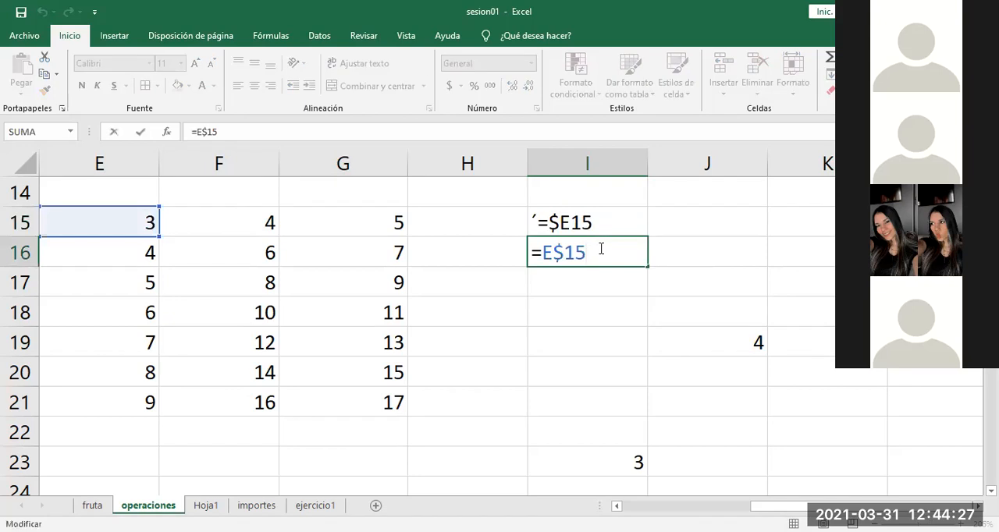
key(F4)
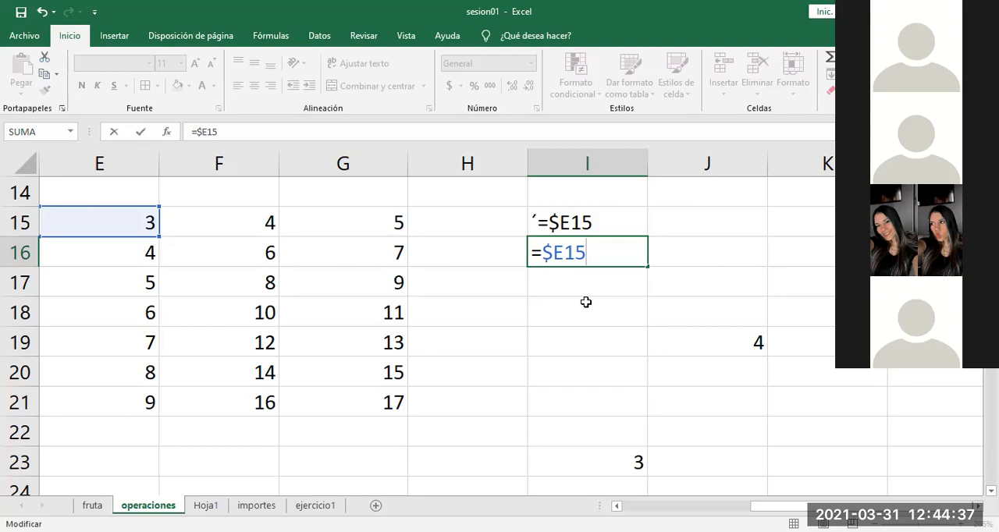
key(Return)
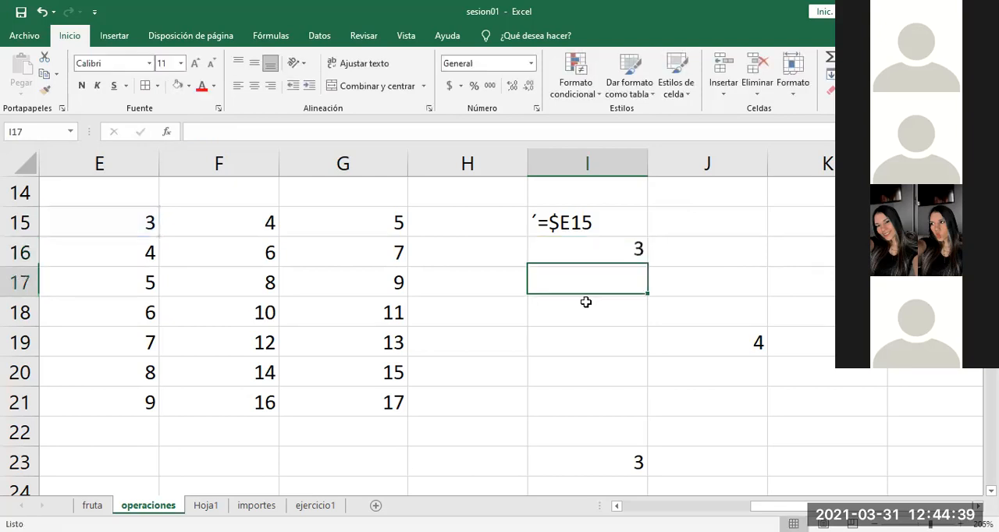
Step: Copy the column-locked formula from I16 into J19, replacing that cell's existing formula
click(602, 256)
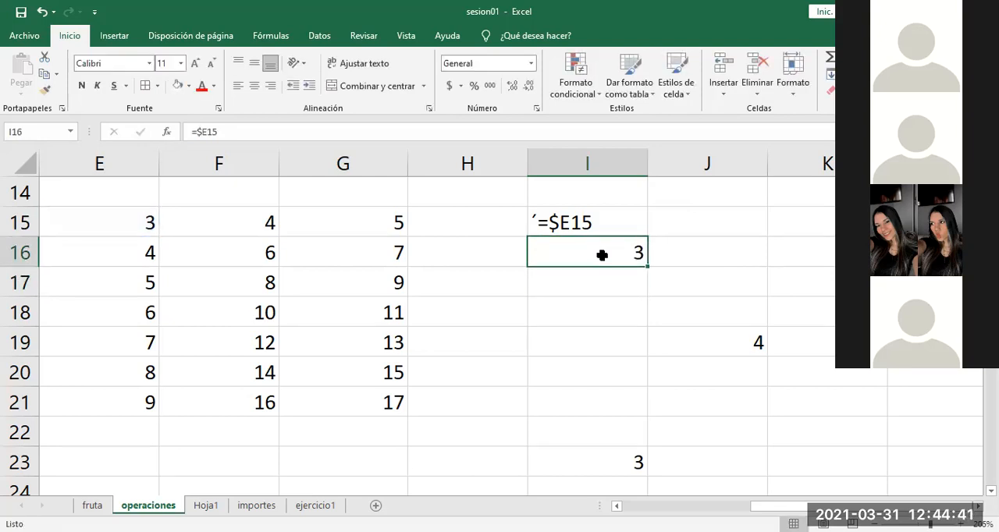
right_click(601, 261)
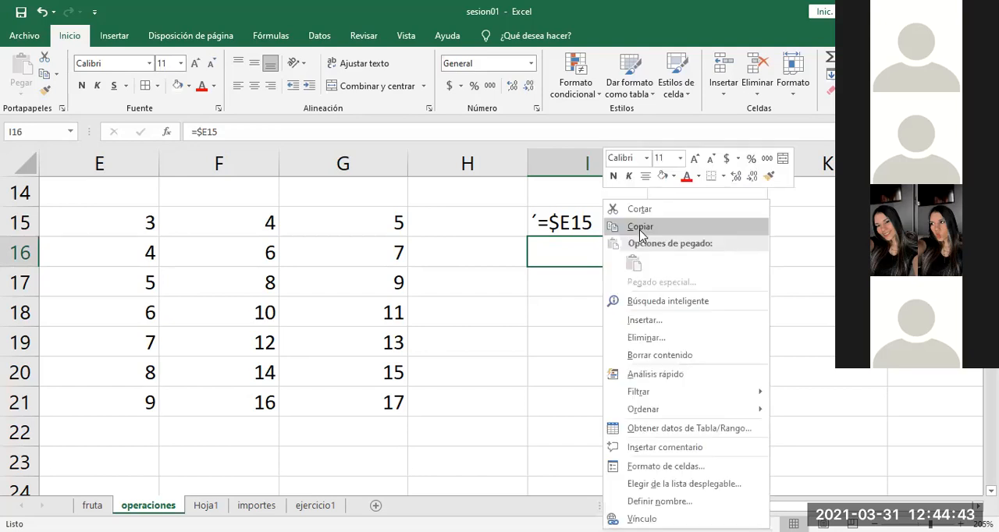
click(640, 227)
click(697, 352)
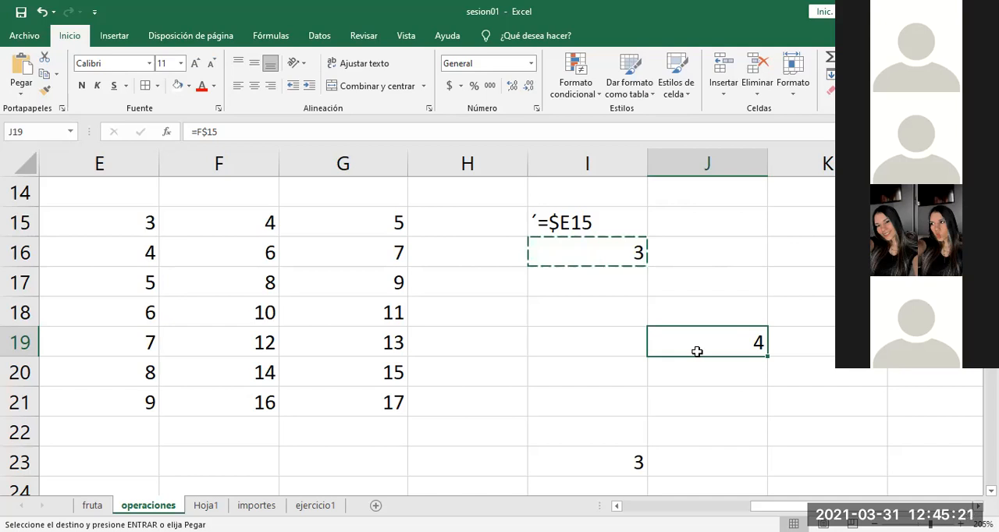
key(ctrl+v)
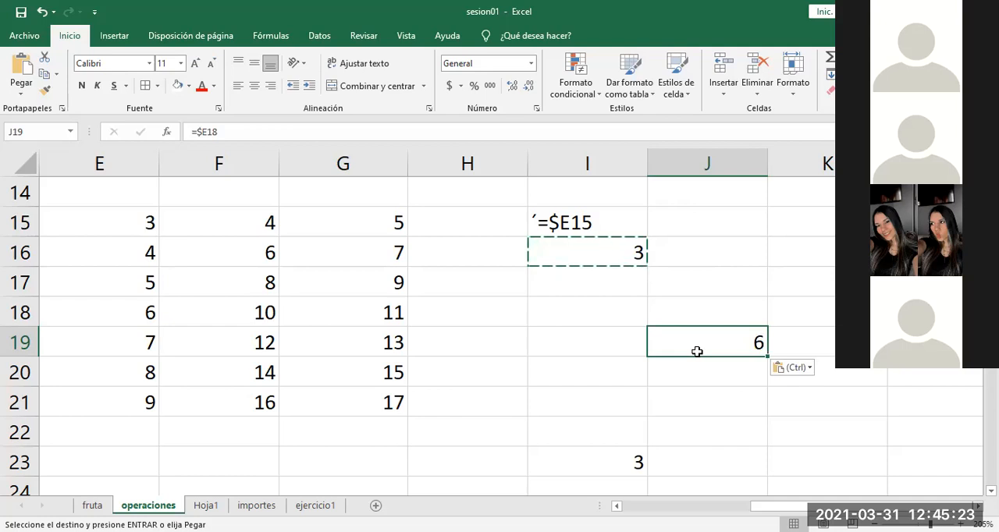
Step: Trace the row and column offset down to J19 and compare it with E15 and the locked column E
click(609, 286)
key(Down)
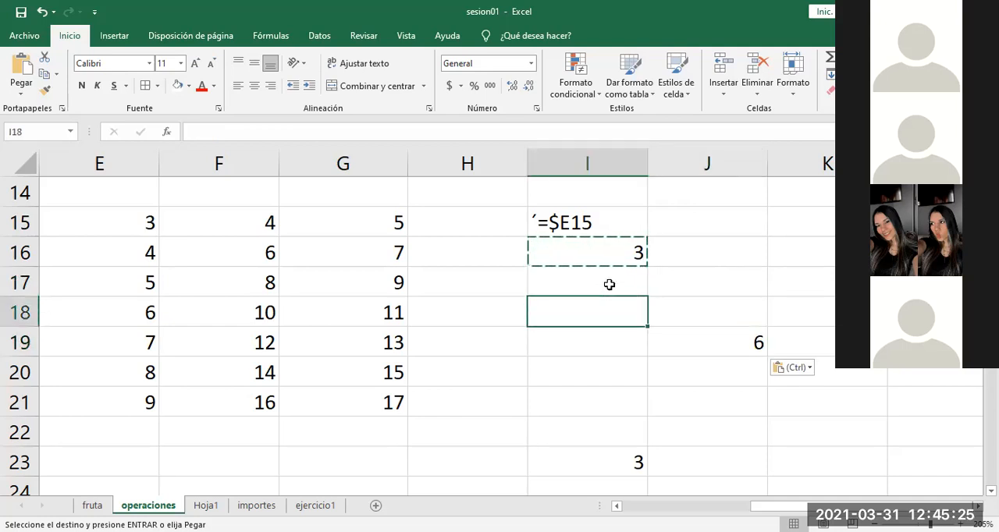
key(Down)
key(Right)
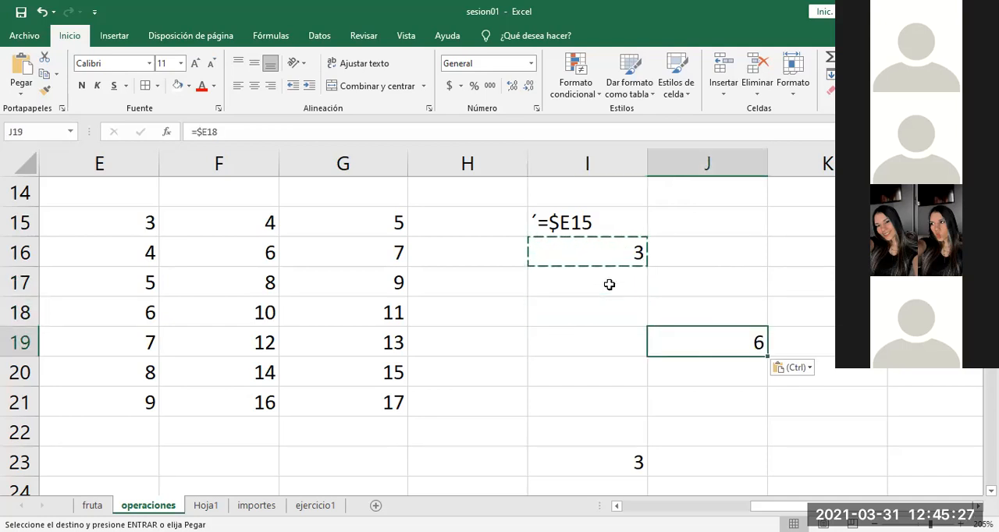
click(117, 225)
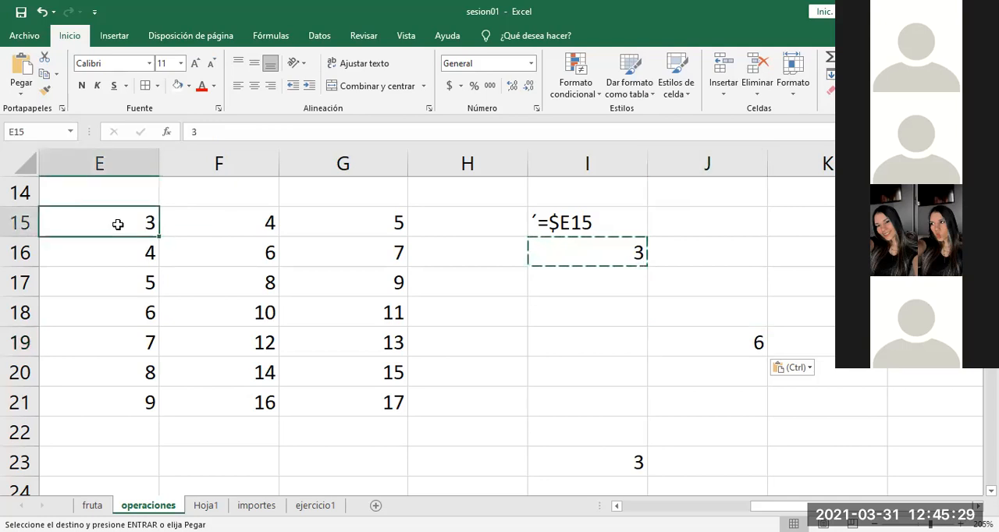
click(109, 163)
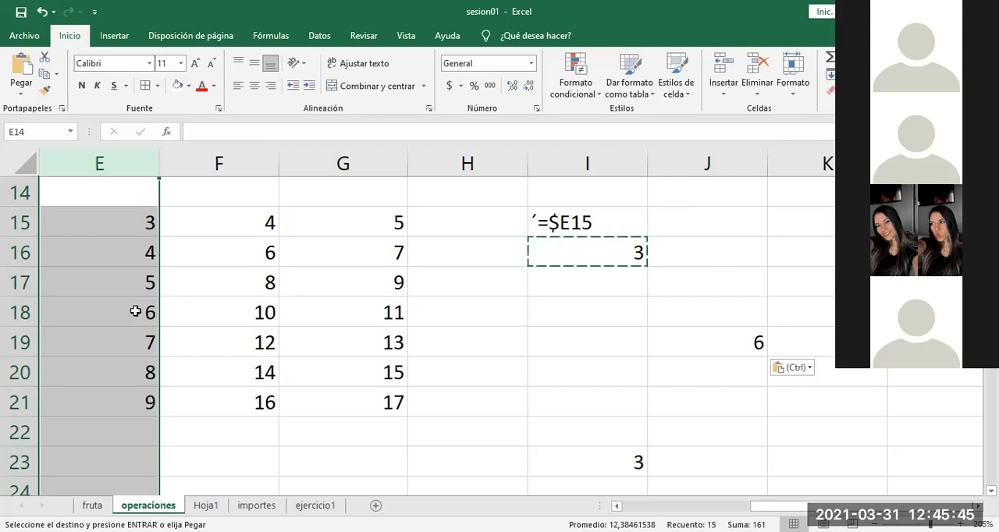
key(Escape)
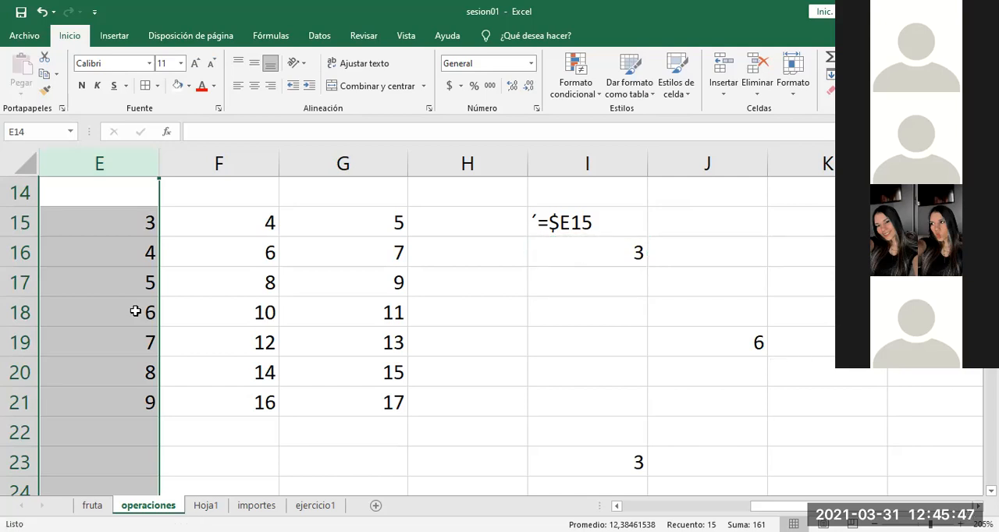
click(578, 254)
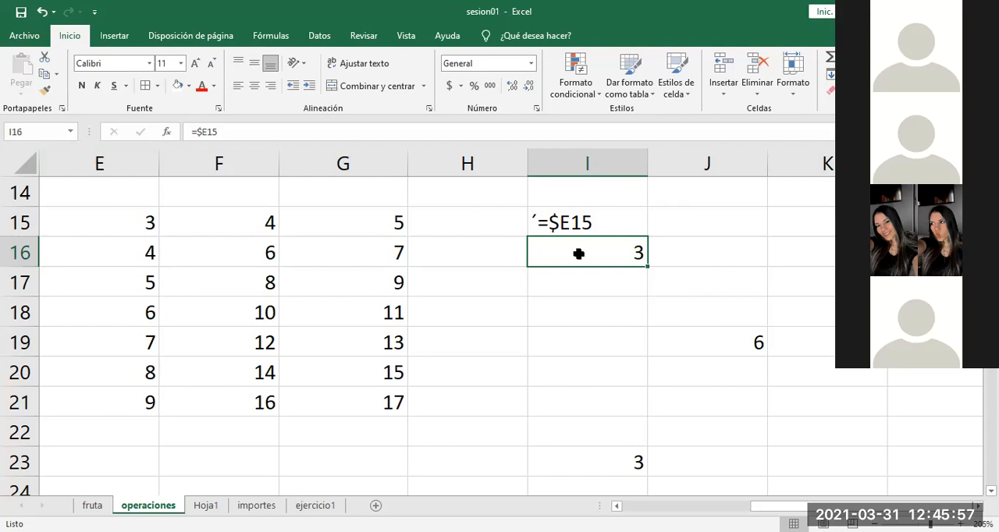
key(Down)
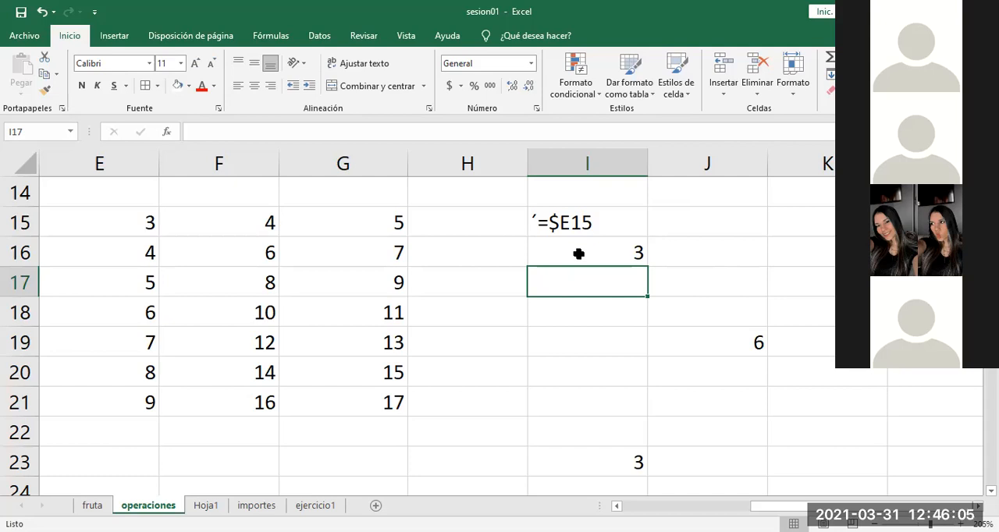
click(578, 253)
key(Down)
key(Up)
key(Down)
key(Up)
key(Down)
key(Up)
key(Down)
key(Up)
key(Down)
key(Up)
key(Down)
key(Up)
key(Down)
key(Up)
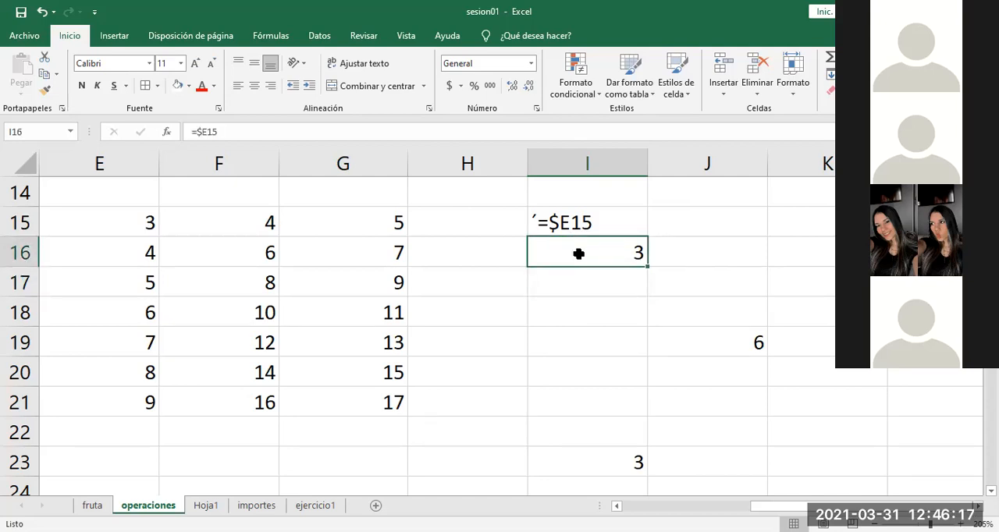
Step: Inspect the reference inside the I16 formula and the whole of column E that it locks
double_click(578, 253)
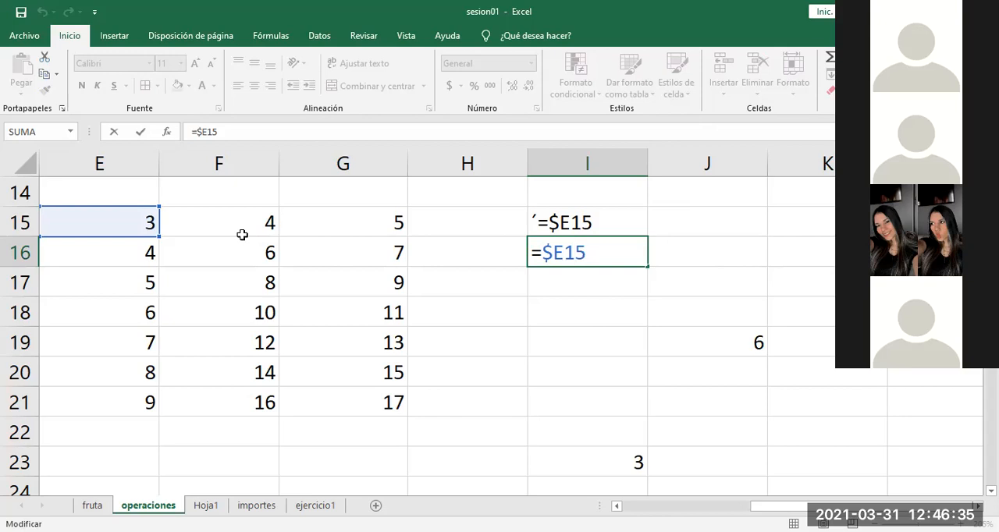
key(ctrl+Return)
click(125, 158)
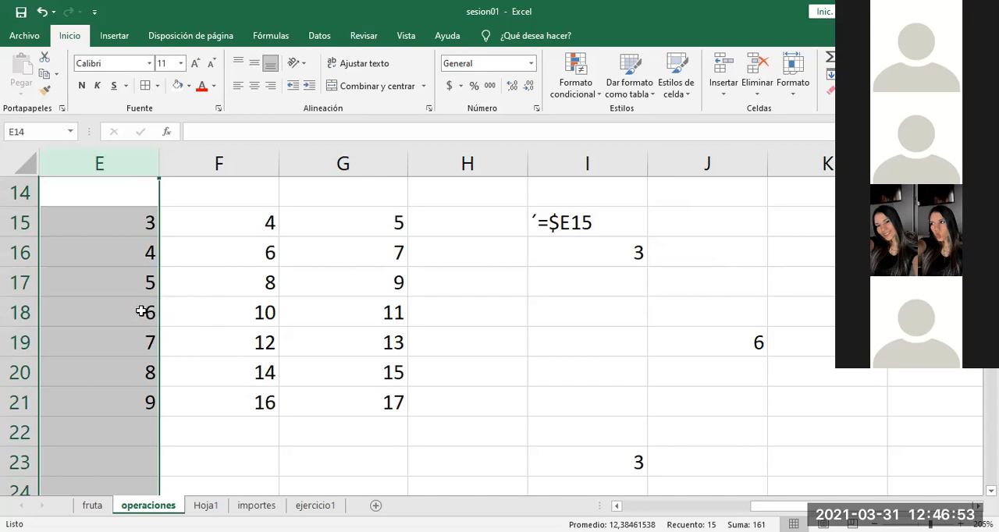
Step: Copy the column-locked formula from I16 into J15 and inspect the cell that the pasted reference points to
click(726, 334)
click(616, 249)
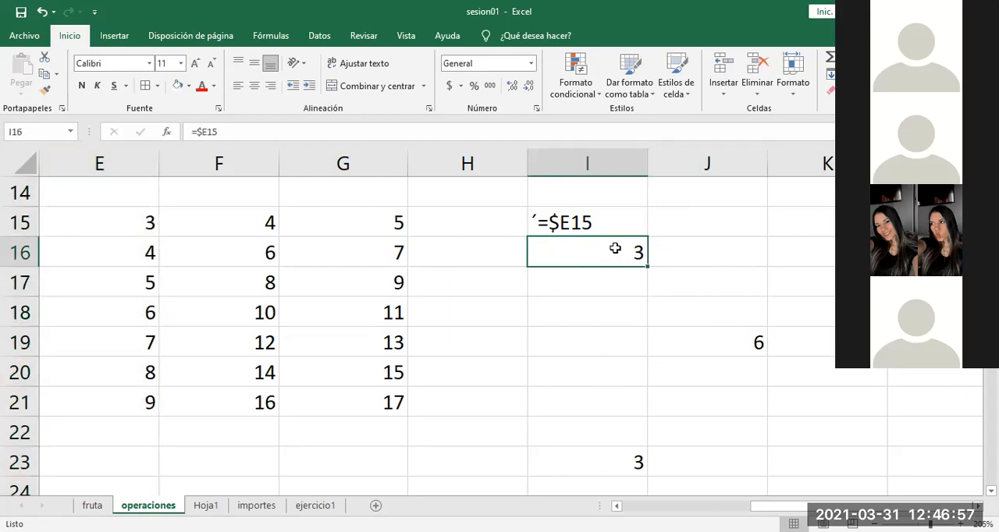
key(ctrl+c)
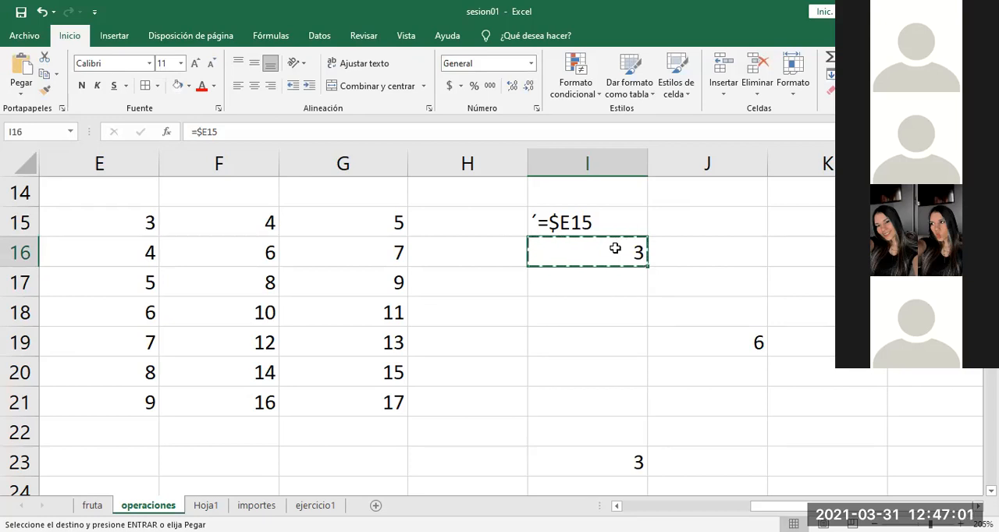
key(Up)
key(Right)
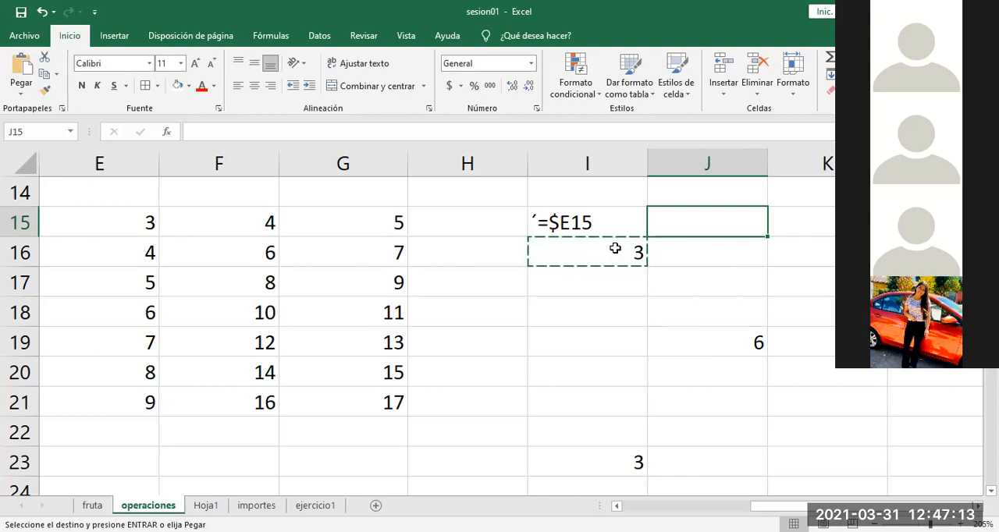
key(ctrl+v)
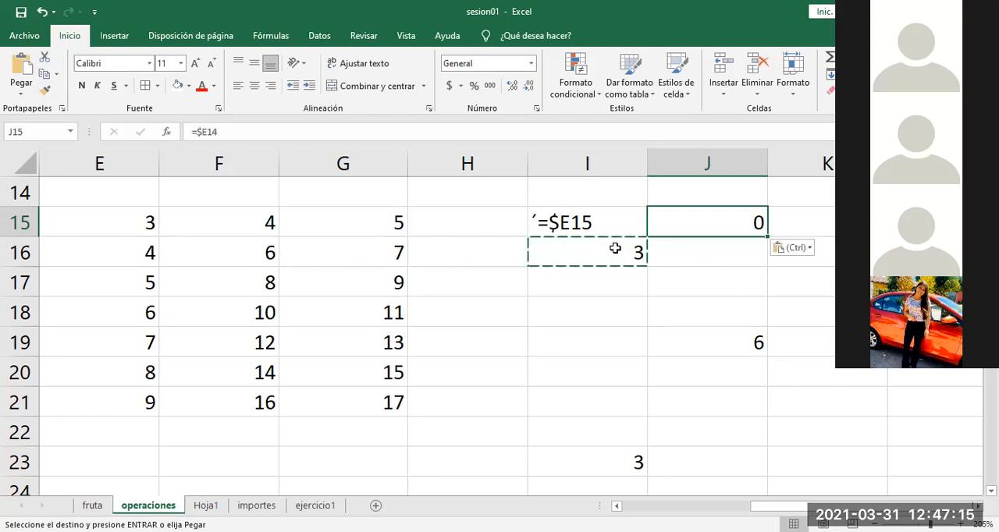
double_click(704, 224)
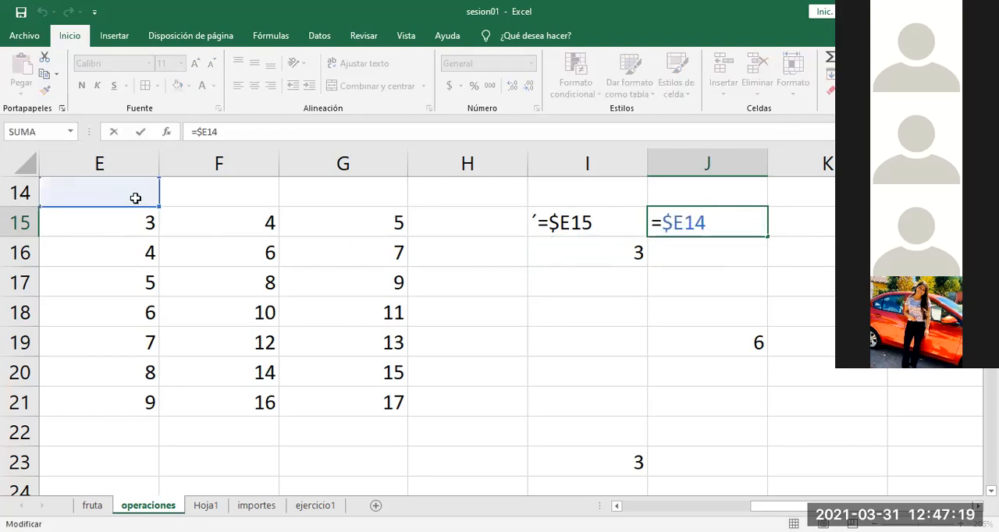
key(Escape)
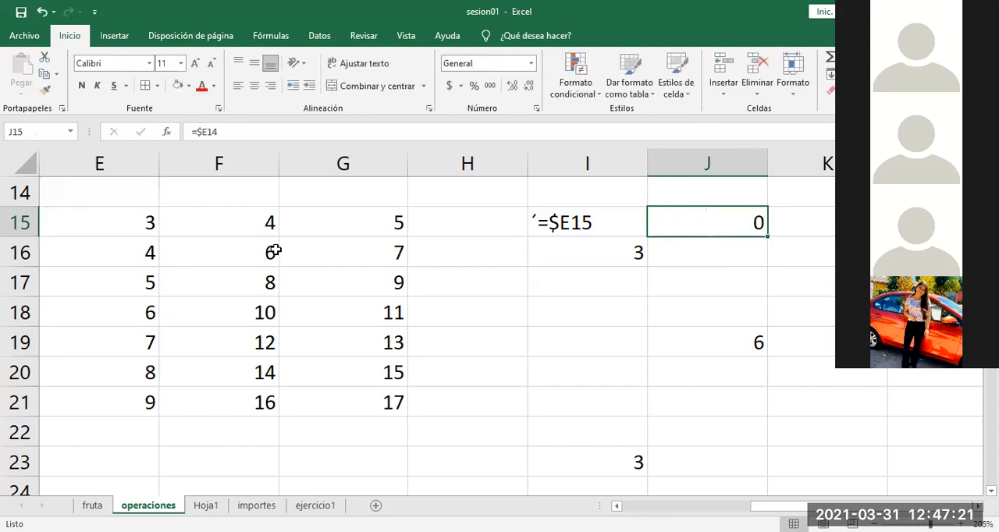
click(583, 225)
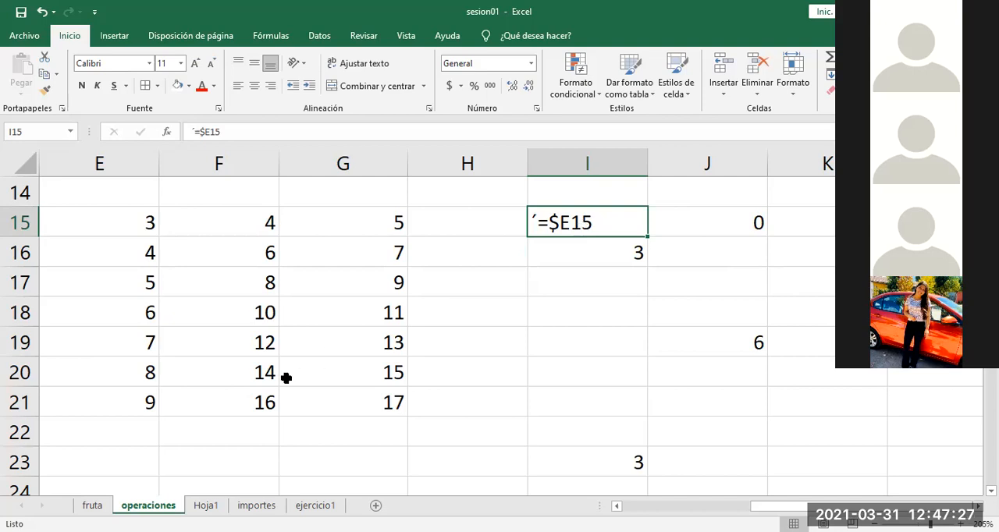
Step: Switch to the ejercicio1 sheet and review its percentage example and the PRECIOS, IVA and PVP tables
click(315, 505)
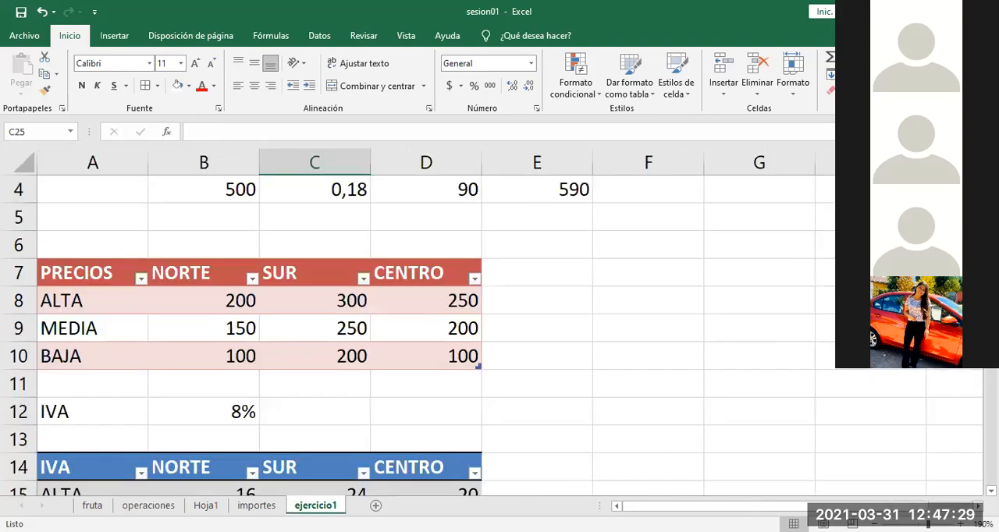
click(587, 377)
key(Up)
key(Up)
key(Up)
key(Up)
key(Up)
key(Up)
key(Up)
key(Up)
key(Up)
key(Up)
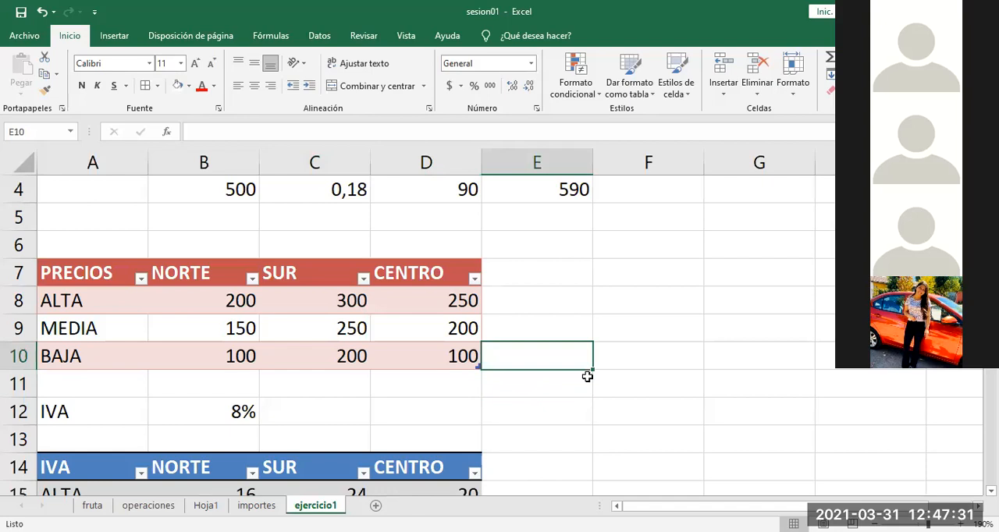
key(Left)
key(Left)
key(Down)
key(Down)
key(Down)
key(Down)
key(Down)
key(Down)
key(Down)
key(Down)
key(Down)
key(Down)
key(Down)
key(Down)
key(Down)
key(Down)
key(Down)
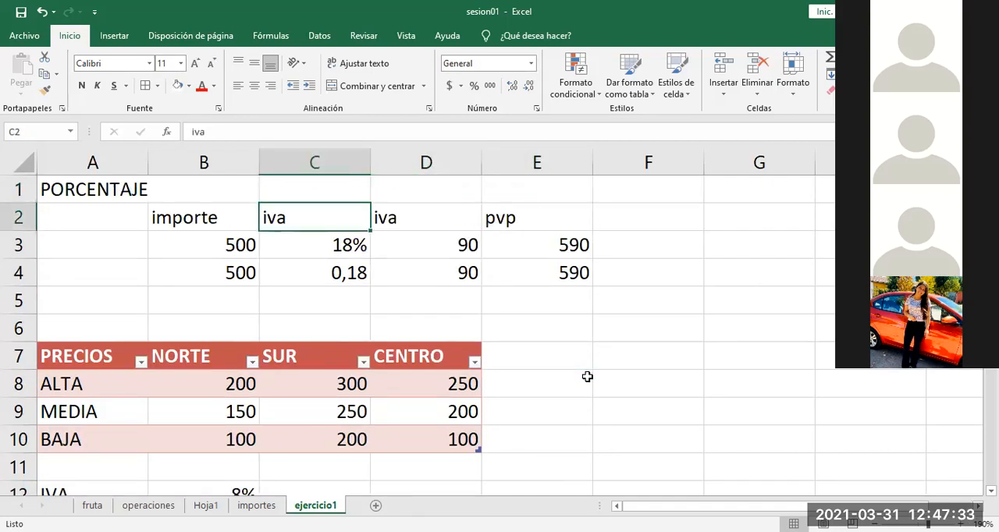
key(Down)
key(Down)
key(Down)
key(Down)
key(Down)
key(Down)
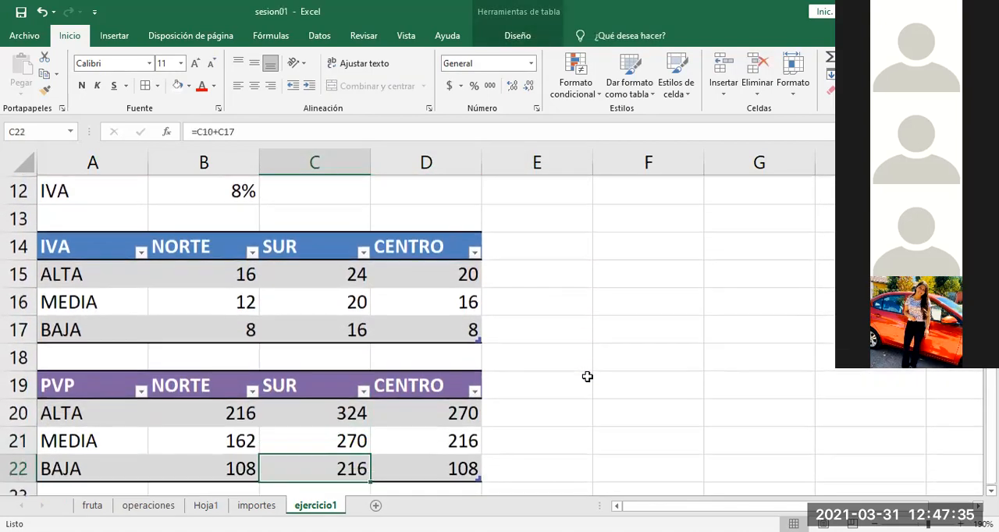
key(Up)
key(Up)
key(Right)
key(Right)
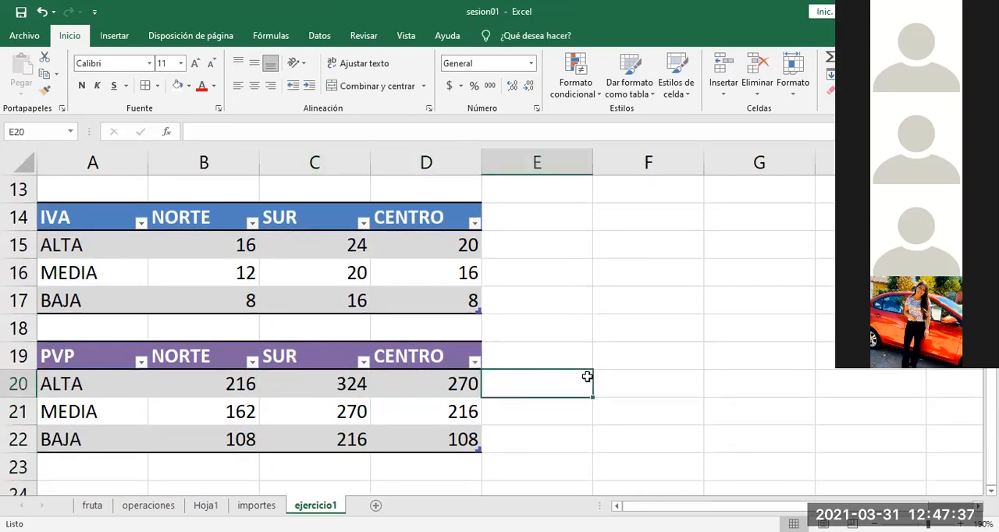
key(Right)
key(Up)
key(Up)
key(Up)
key(Up)
key(Up)
key(Up)
key(Up)
key(Up)
key(Up)
key(Up)
key(Up)
key(Up)
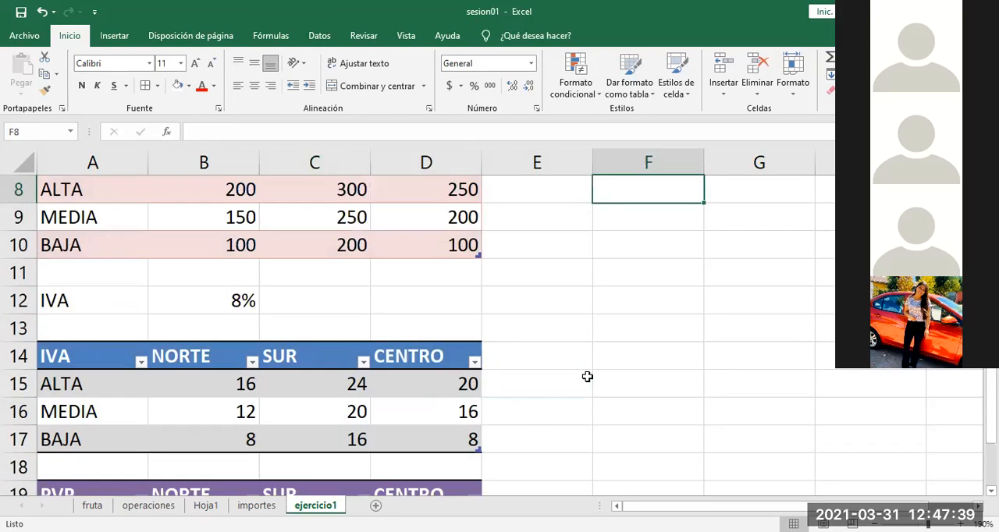
key(Up)
key(Up)
key(Up)
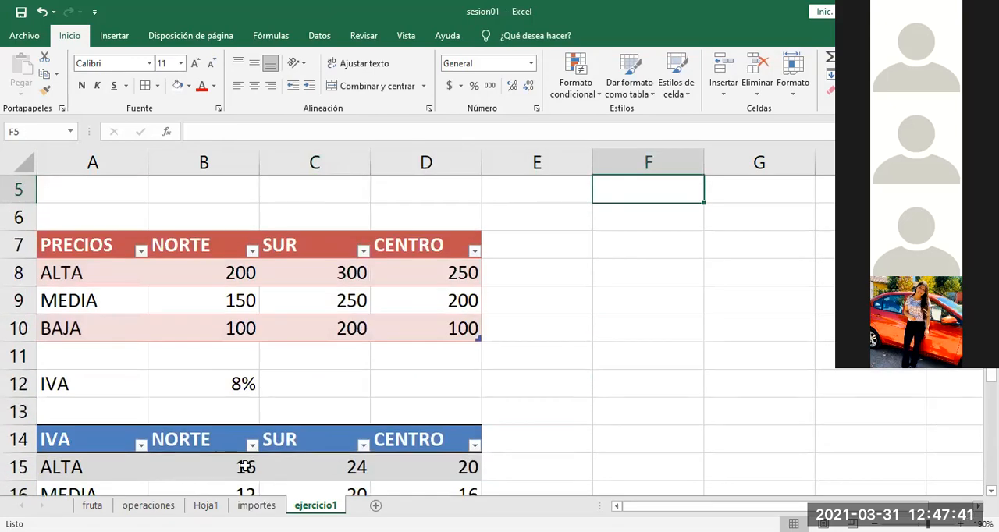
Step: Set the IVA rate in B12 of the ejercicio1 sheet to 19%
click(227, 390)
text(19)
key(Return)
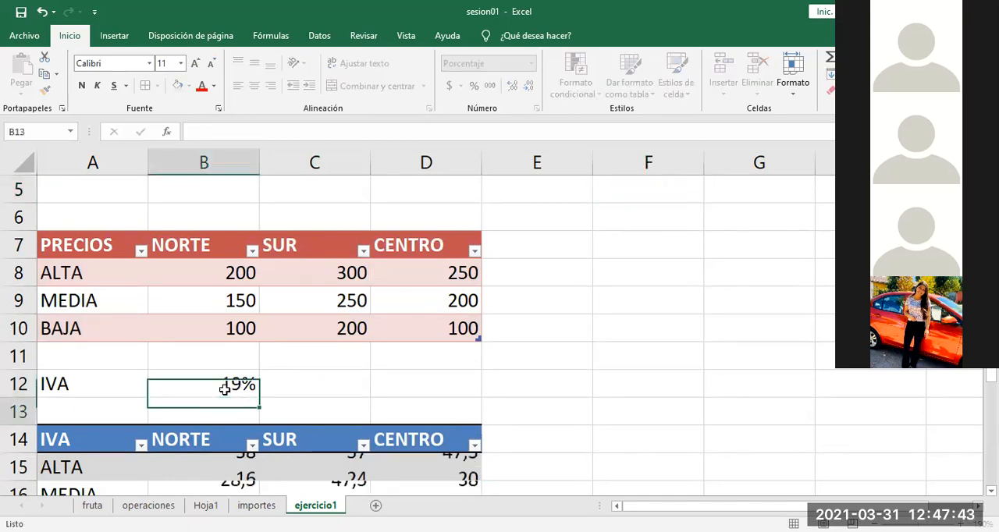
click(554, 400)
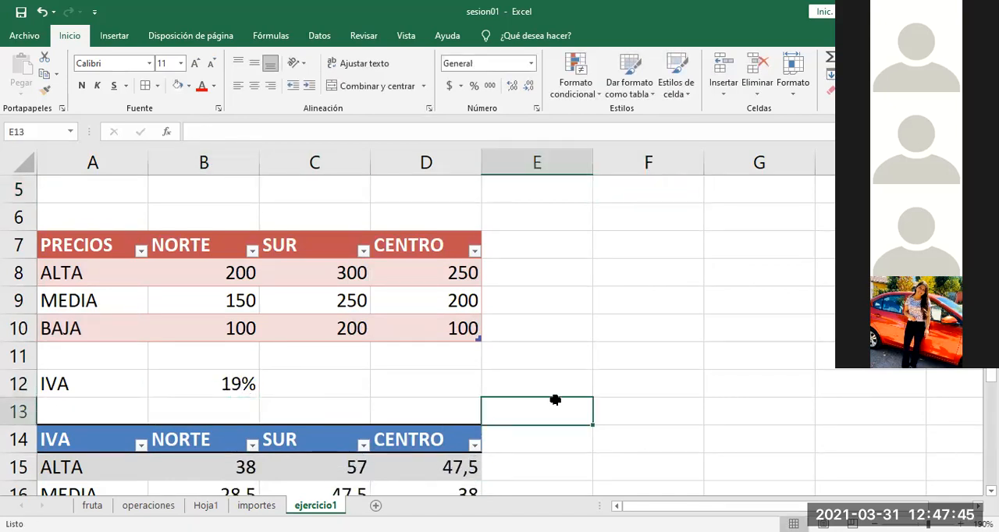
Step: Examine the PORCENTAJE example in the first rows and the PRECIOS table with the IVA rate beneath it
key(Up)
key(Up)
key(Up)
key(Up)
key(Up)
key(Up)
key(Up)
key(Up)
key(Up)
key(Up)
key(Up)
key(Up)
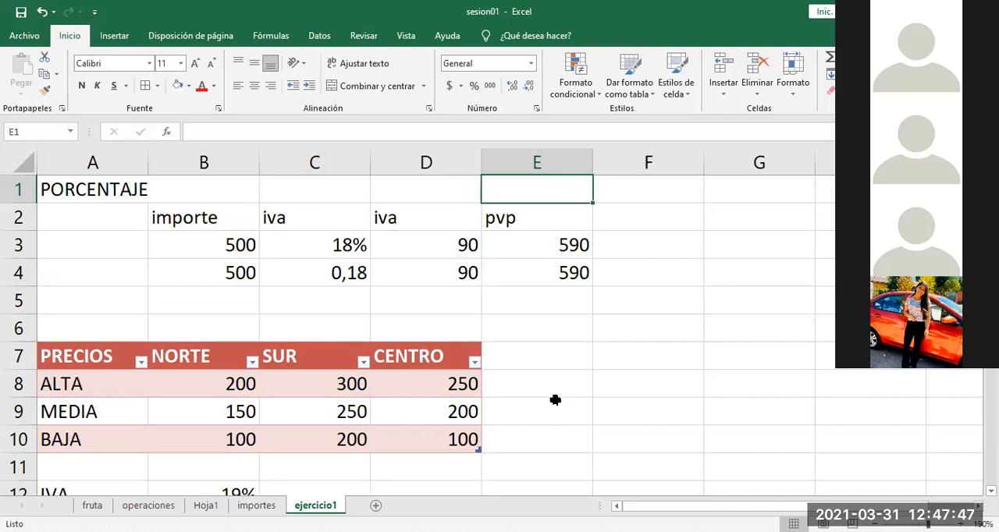
key(Down)
key(Down)
key(Down)
key(Down)
key(Down)
key(Down)
key(Down)
key(Down)
key(Down)
key(Down)
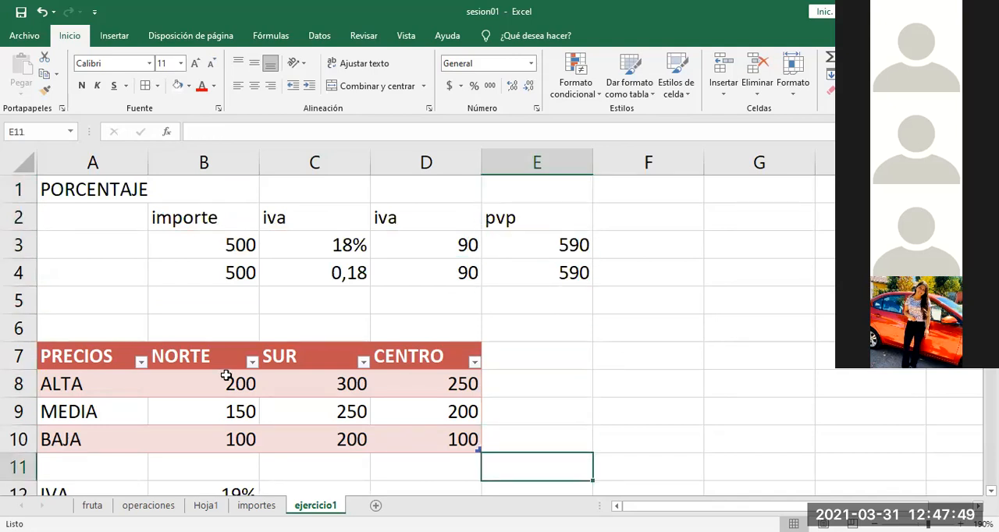
key(Down)
key(Down)
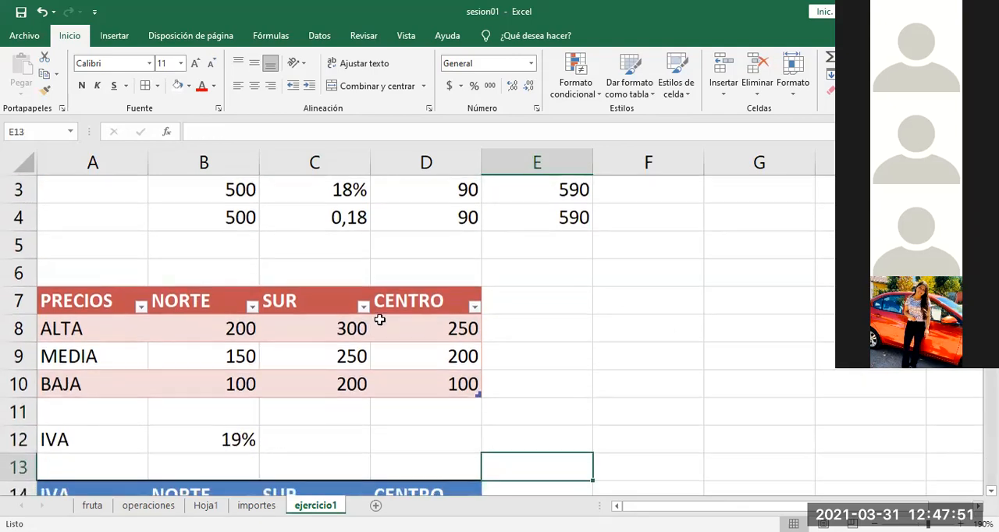
Step: Clear the calculated values in B15:D17 of the IVA table, keeping its headings and row labels
click(640, 361)
key(Down)
key(Down)
key(Down)
key(Down)
key(Down)
key(Down)
key(Down)
key(Down)
key(Down)
key(Down)
drag(207, 350, 449, 407)
key(Delete)
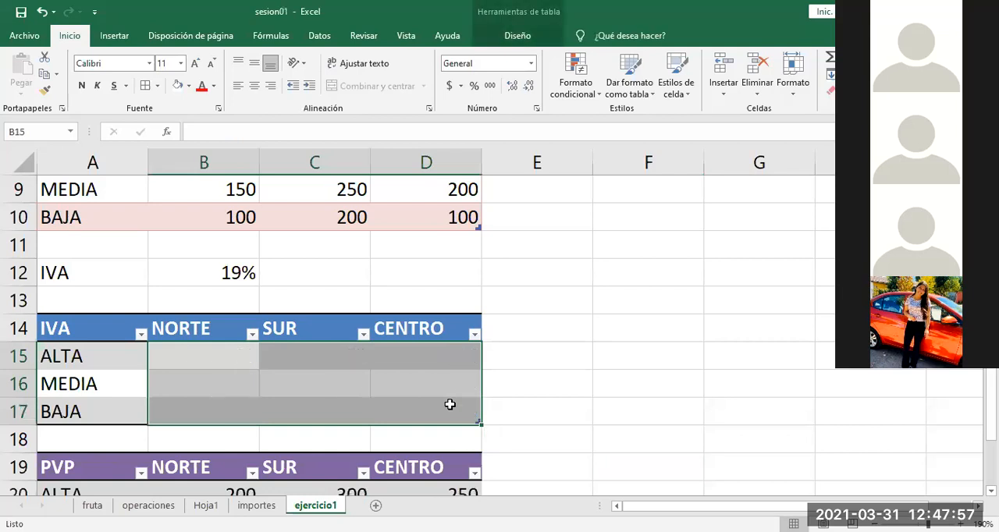
click(610, 363)
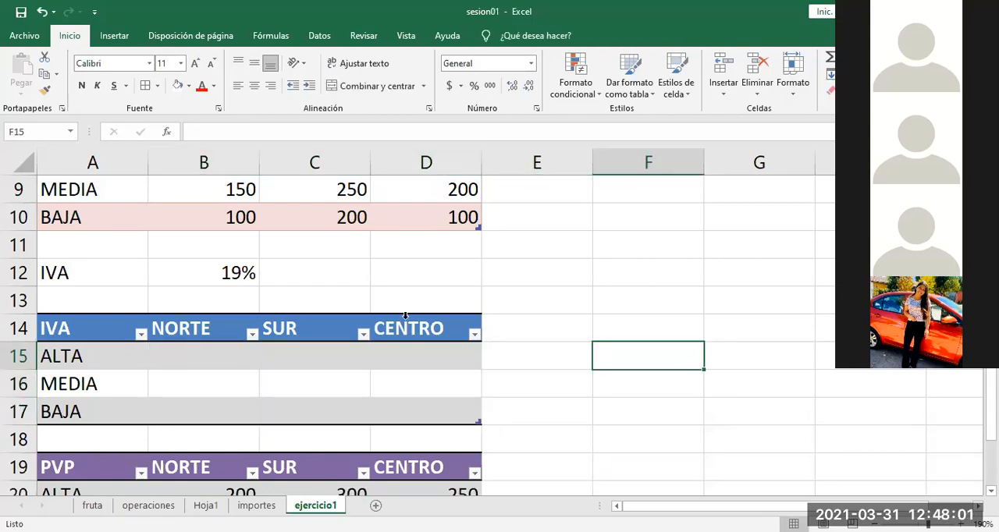
Step: Clear the calculated values in B20:D22 of the PVP table, keeping its headings and row labels
key(Down)
key(Down)
key(Down)
key(Down)
key(Down)
key(Down)
key(Down)
key(Down)
key(Down)
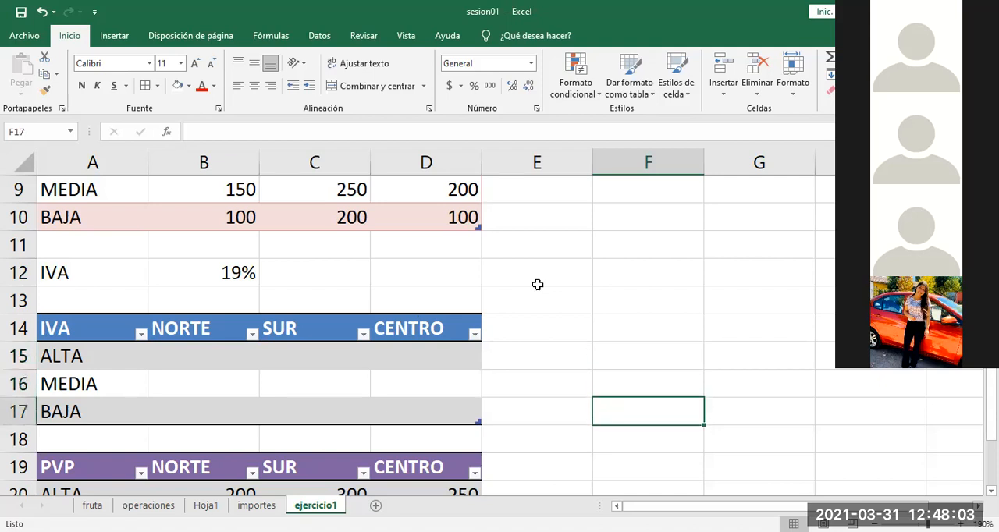
drag(211, 359, 453, 412)
key(Delete)
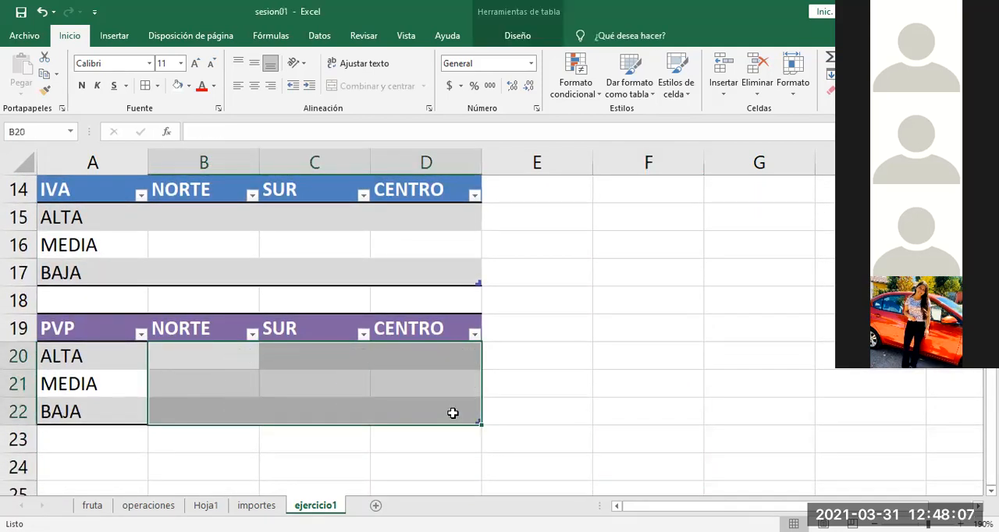
Step: Review the exercise layout from the PRECIOS table and IVA rate down to the emptied IVA and PVP tables
click(591, 278)
key(Up)
key(Up)
key(Up)
key(Up)
key(Up)
key(Up)
key(Up)
key(Up)
key(Up)
key(Up)
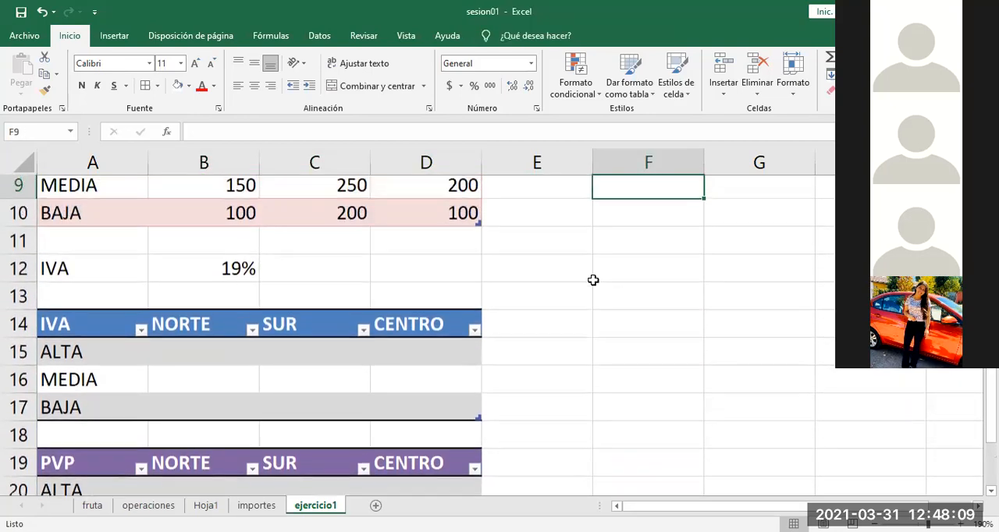
key(Down)
key(Down)
key(Down)
key(Down)
key(Down)
key(Down)
key(Down)
key(Down)
key(Down)
key(Down)
key(Down)
key(Down)
key(Down)
key(Down)
key(Down)
key(Down)
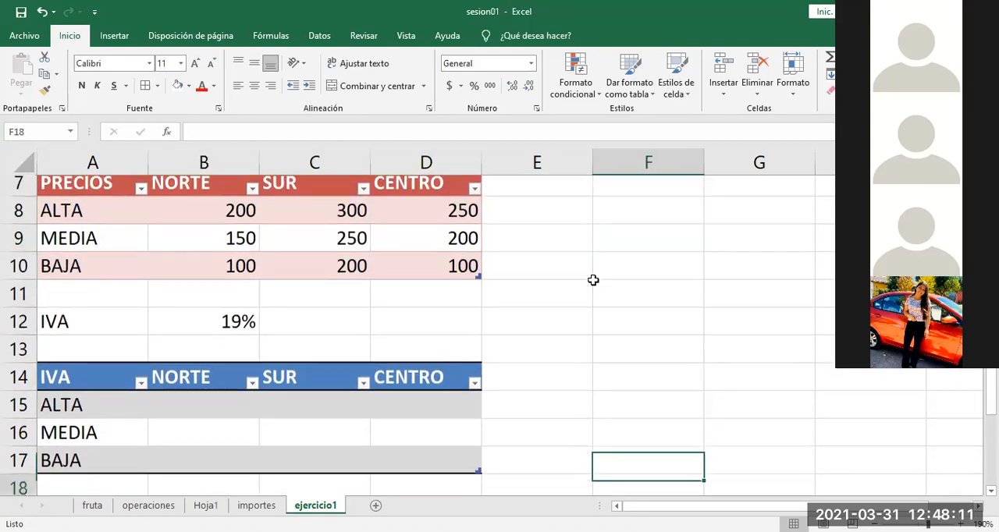
key(Down)
key(Down)
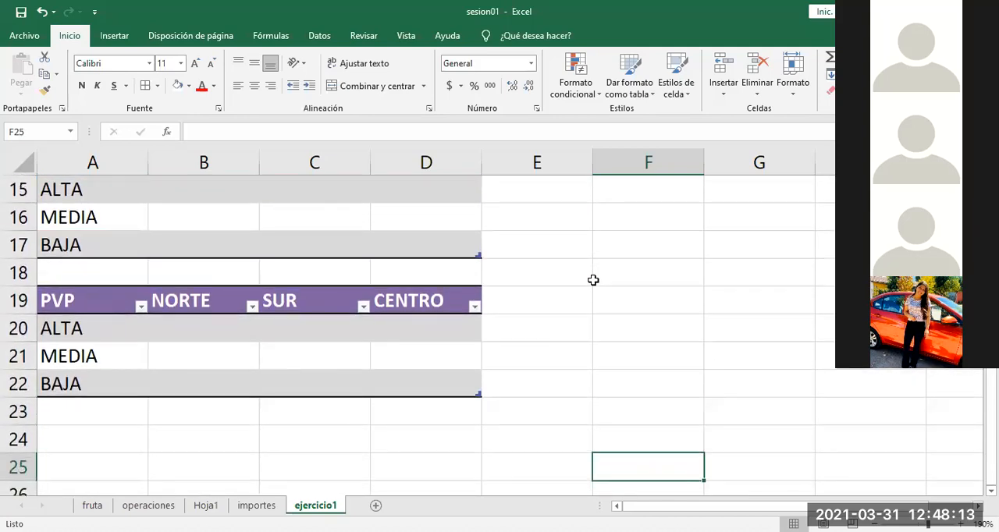
key(Left)
key(Left)
key(Up)
key(Up)
key(Up)
key(Up)
key(Up)
key(Up)
key(Up)
key(Up)
key(Up)
key(Up)
key(Up)
key(Up)
key(Up)
key(Up)
key(Up)
key(Up)
key(Up)
key(Up)
key(Up)
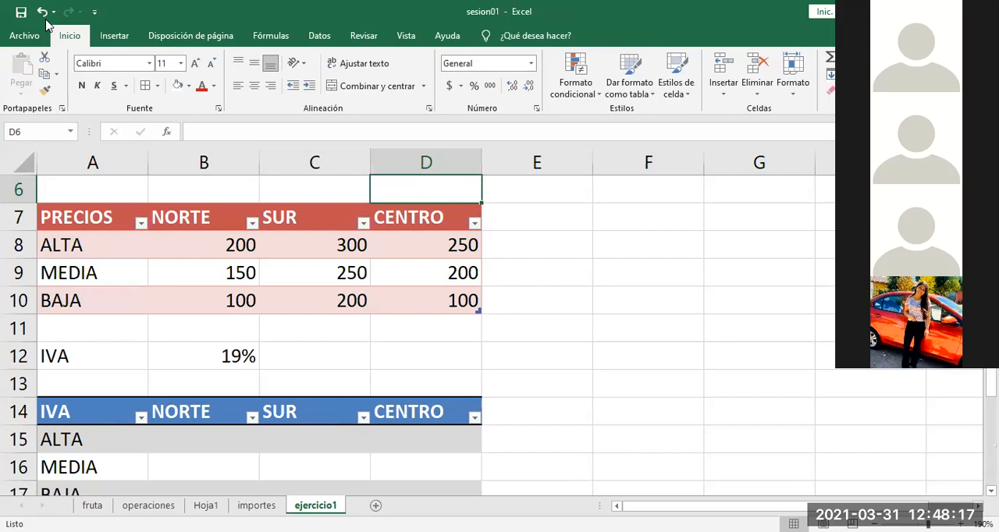
Step: Look through the operaciones, Hoja1 and importes sheets and return to operaciones
click(149, 505)
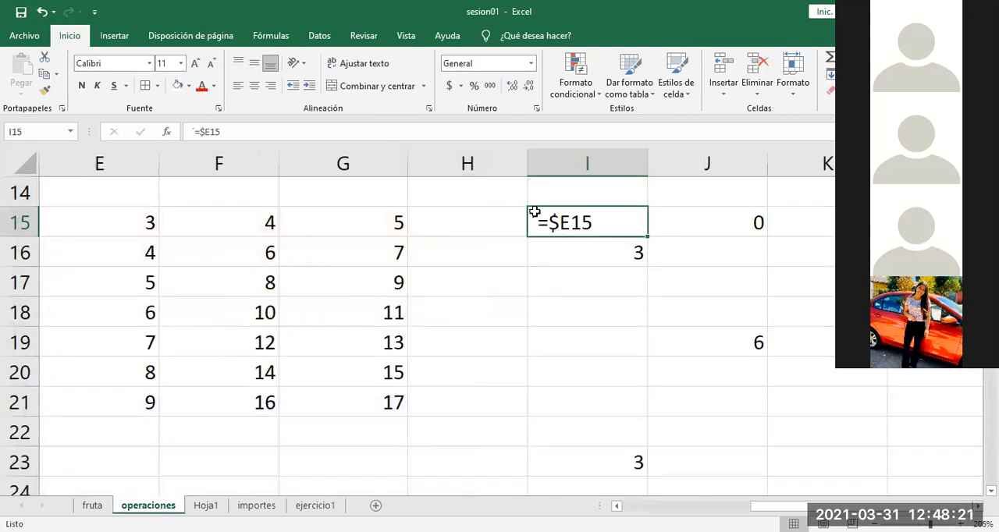
click(206, 504)
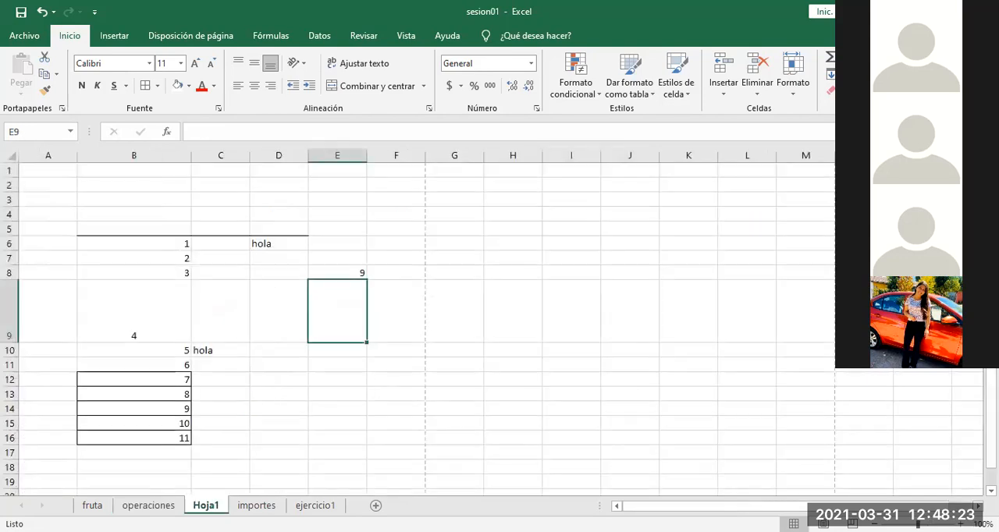
click(257, 505)
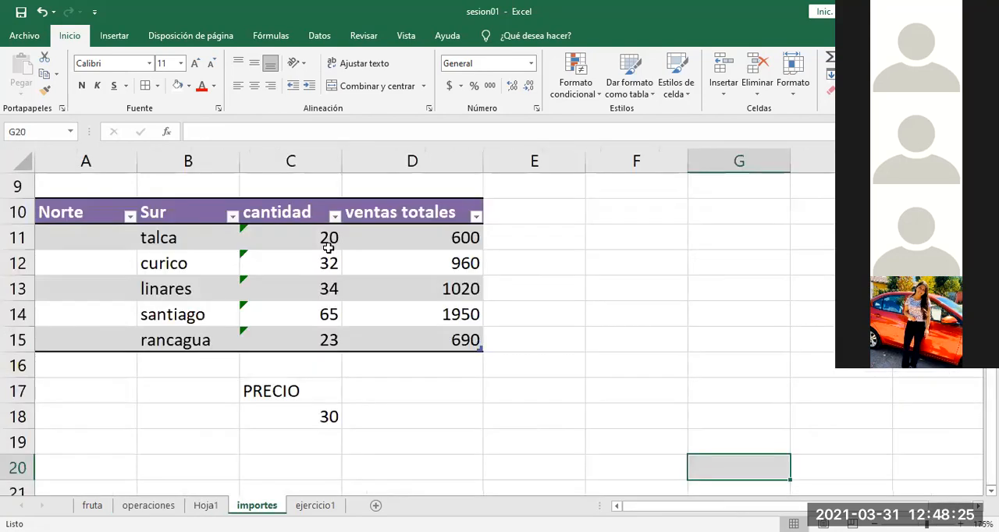
click(206, 505)
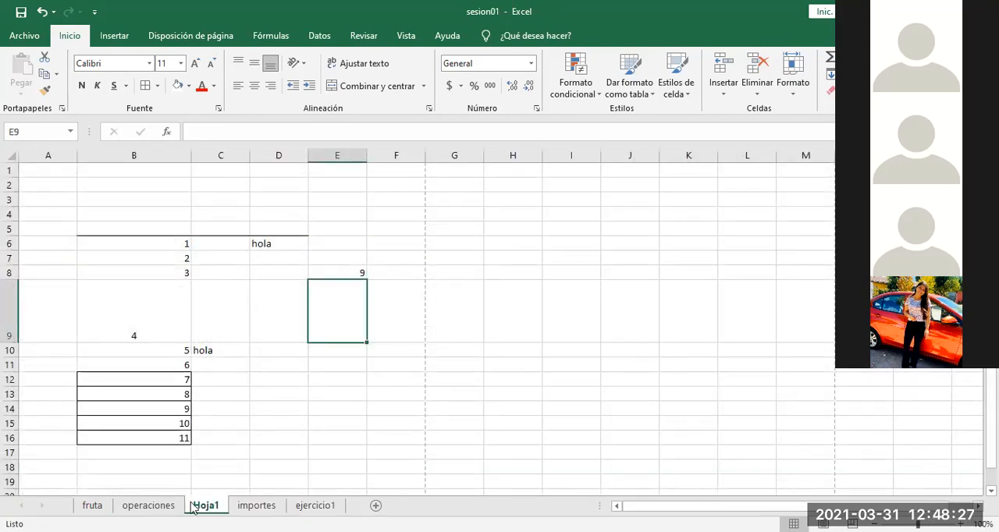
click(148, 505)
Step: Go back to the Operaciones aritméticas table at the start of the operaciones sheet and review its columns
click(202, 407)
key(Up)
key(Up)
key(Up)
key(Up)
key(Up)
key(Up)
key(Up)
key(Up)
key(Up)
key(Up)
key(Up)
key(Up)
key(Up)
key(Up)
key(Up)
key(Up)
key(Up)
key(Up)
key(Up)
key(Up)
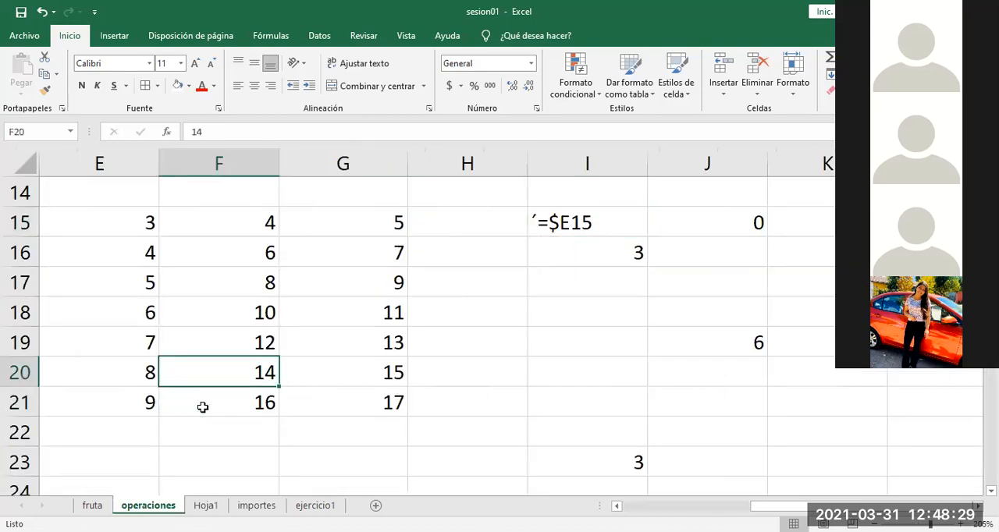
key(Left)
key(Left)
key(Left)
key(Left)
key(Left)
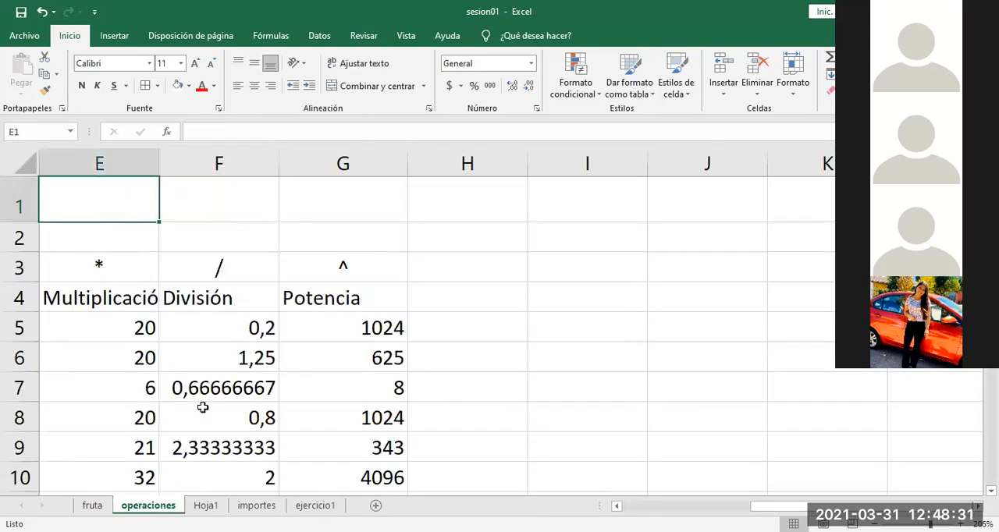
key(Down)
key(Down)
key(Down)
key(Down)
key(Down)
key(Down)
key(Down)
key(Down)
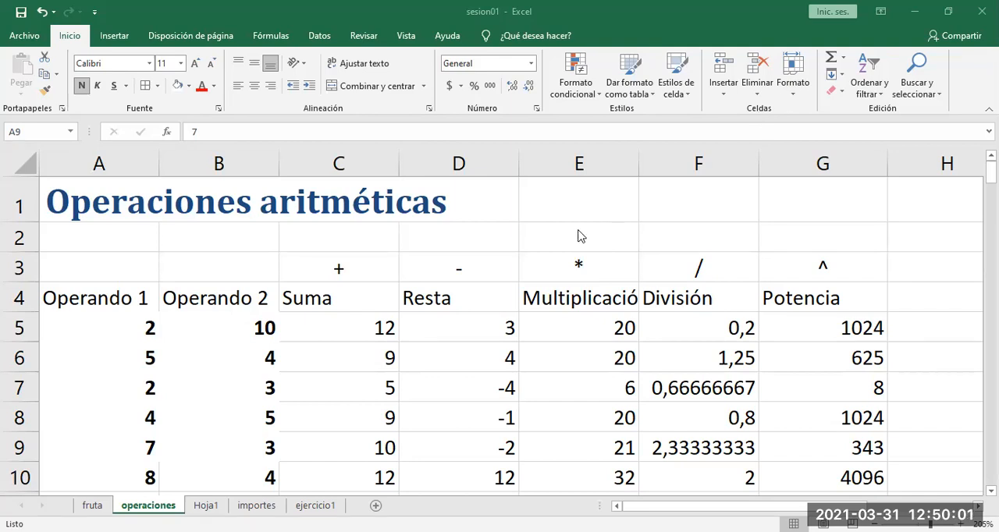
Step: Highlight the arithmetic operator symbols in C3:G3 above the operation headings to review them
key(F2)
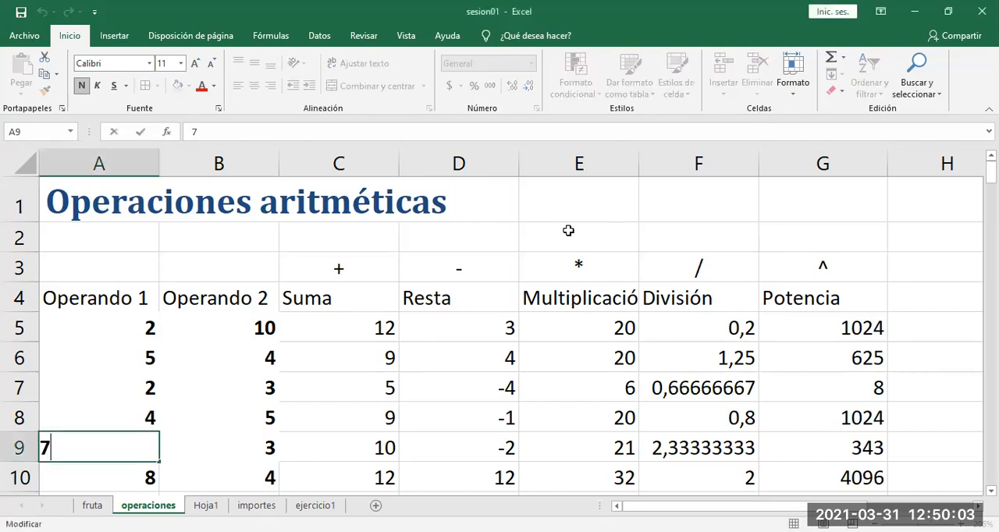
key(Escape)
click(568, 230)
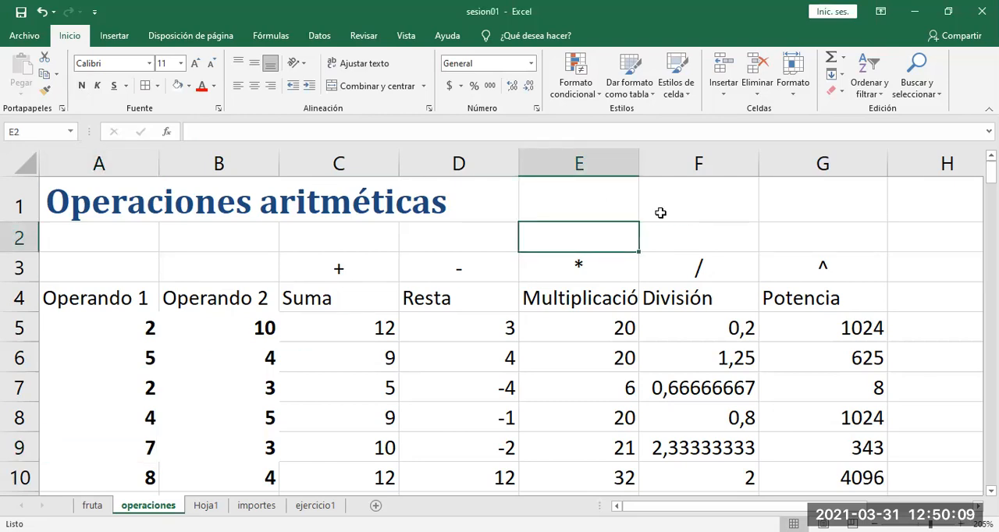
click(659, 213)
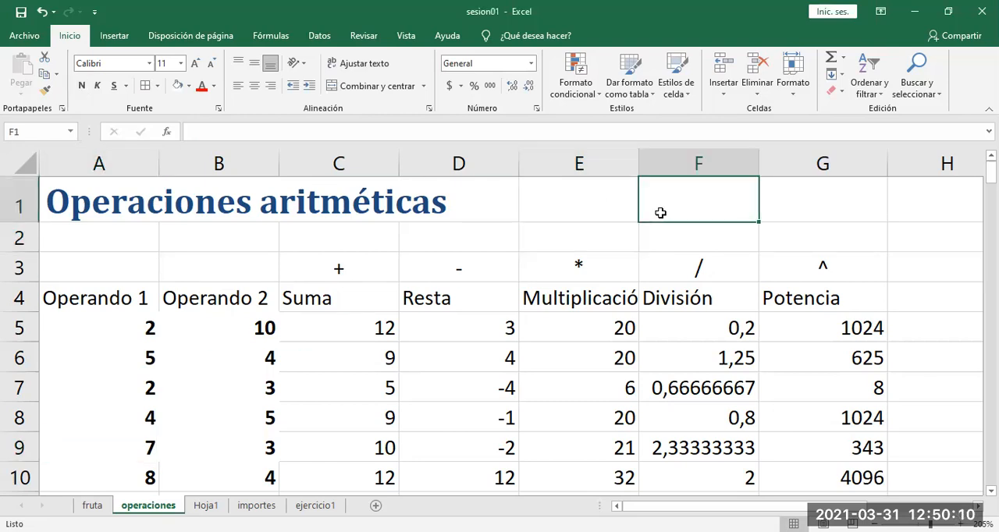
click(605, 231)
drag(337, 268, 776, 262)
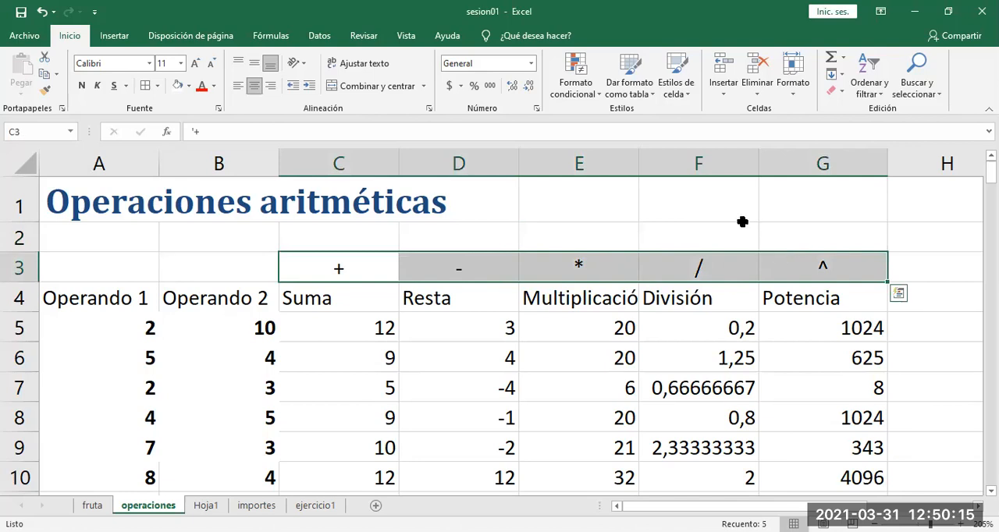
click(562, 228)
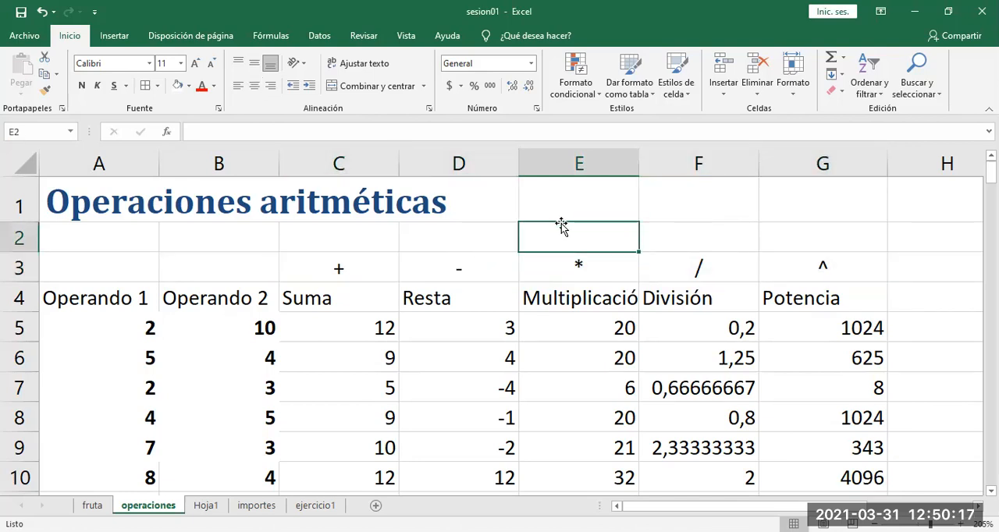
drag(395, 274, 780, 270)
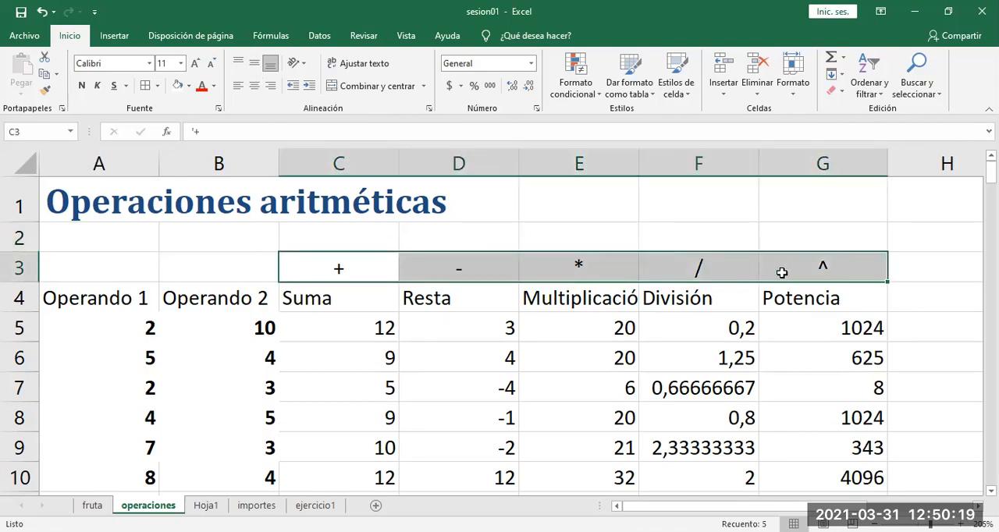